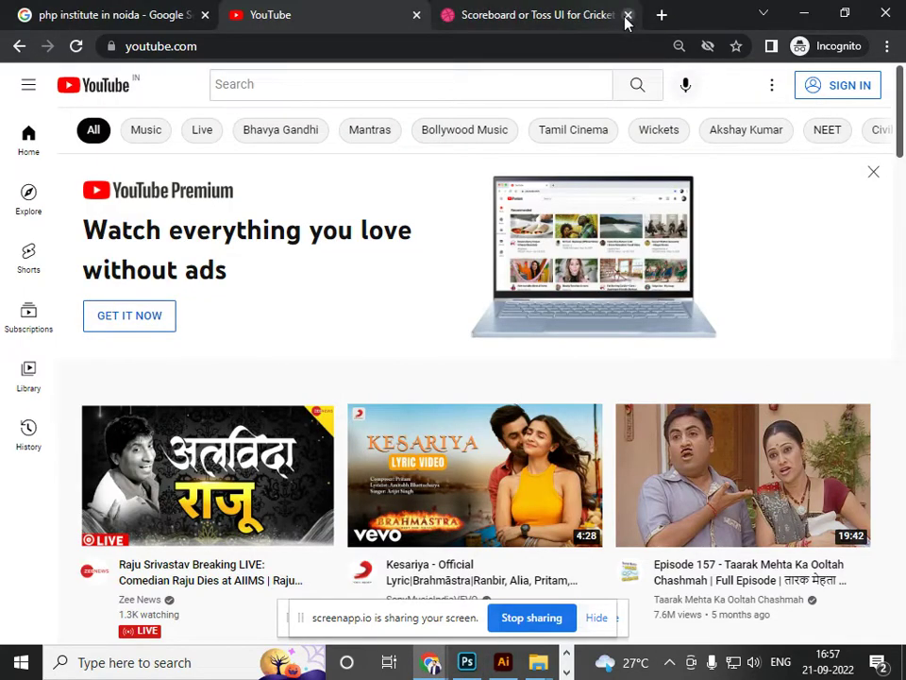
Close the cricket scoreboard and YouTube tabs in the incognito browser window.
left_click(627, 15)
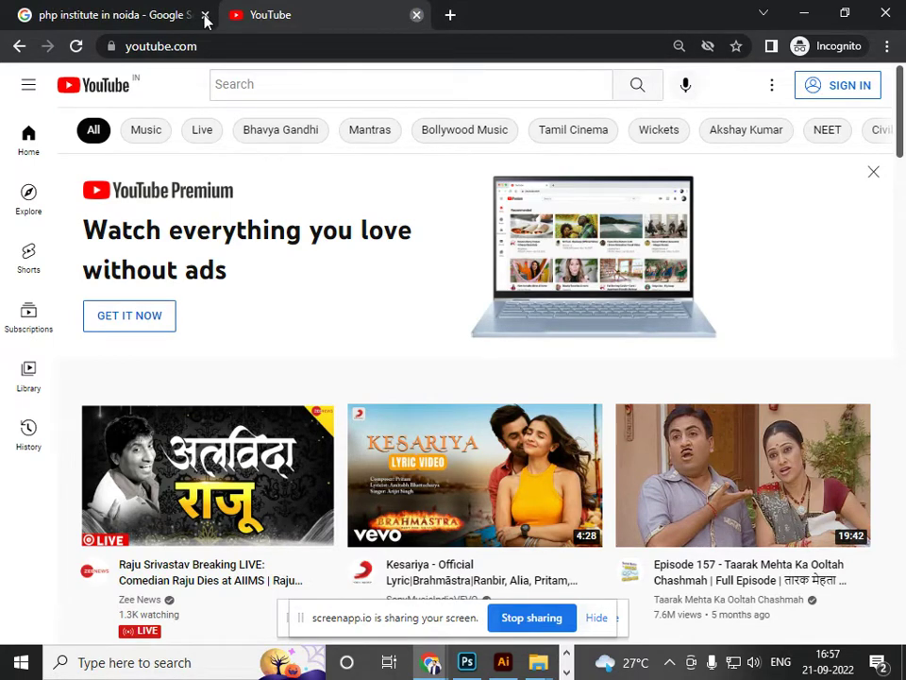
key("ctrl+w")
key("ctrl+w")
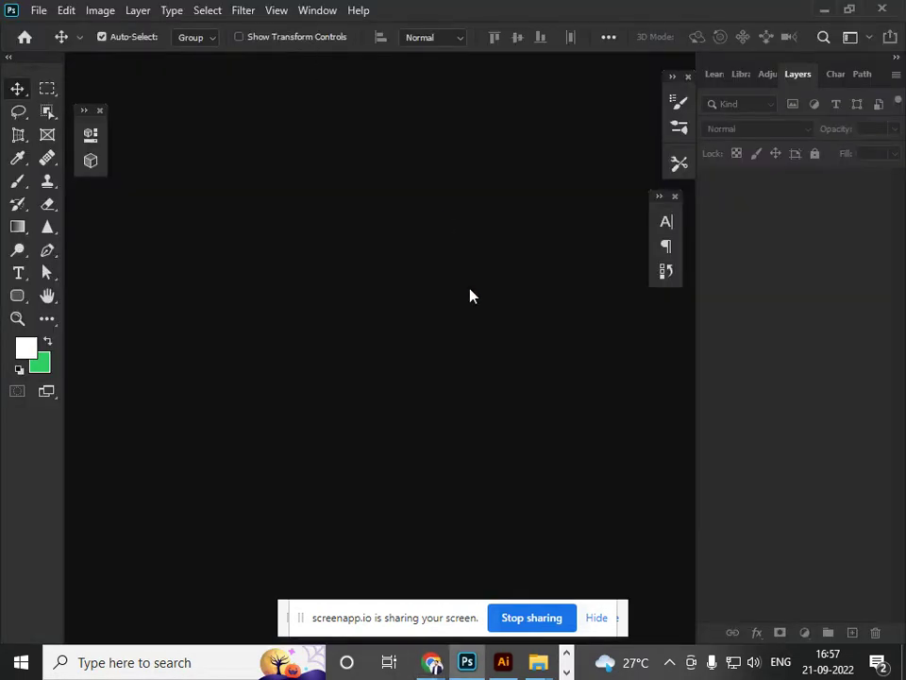
key("alt+Tab")
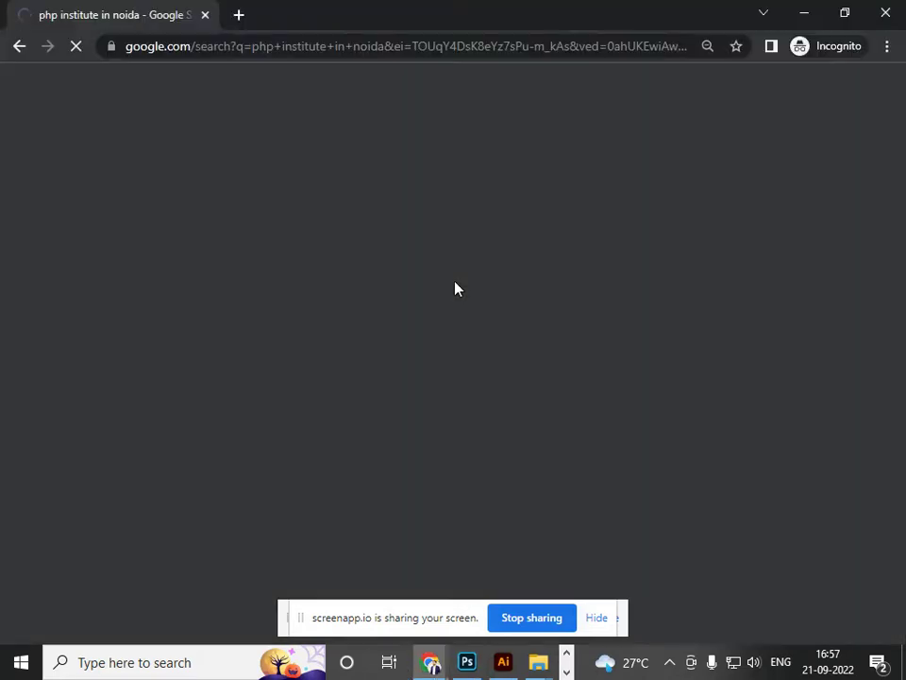
Switch to the main browser window and close the footballer image search tab and the IGNOU BCA programme tab.
key("alt+Tab")
key("Tab")
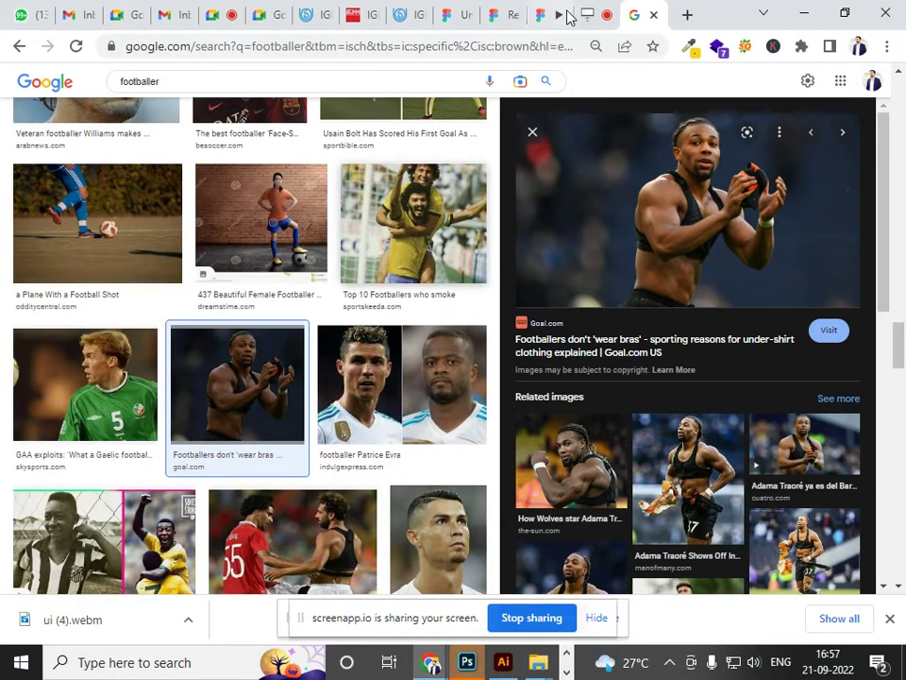
key("ctrl+w")
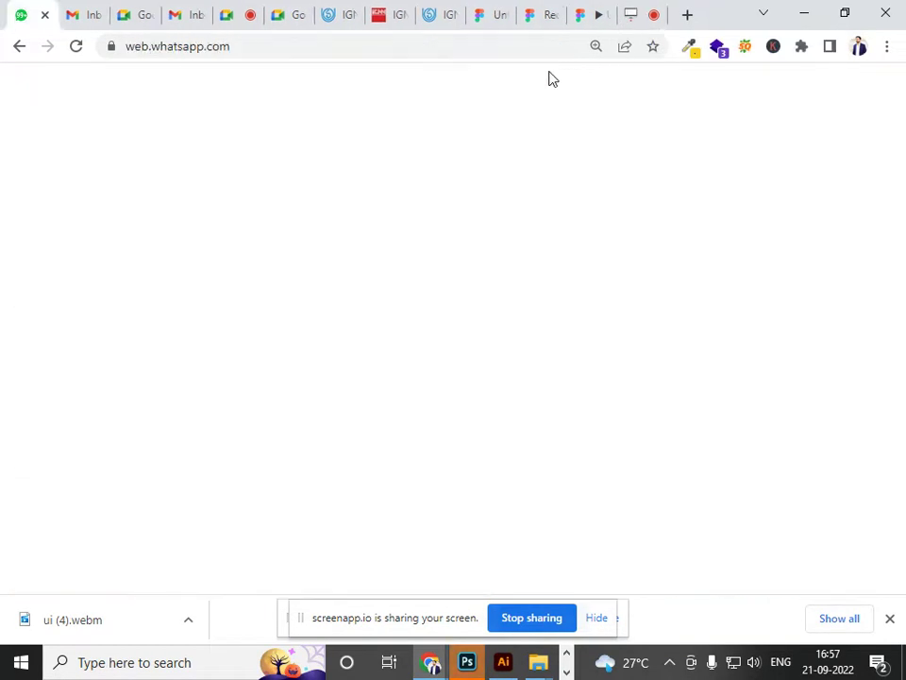
left_click(430, 21)
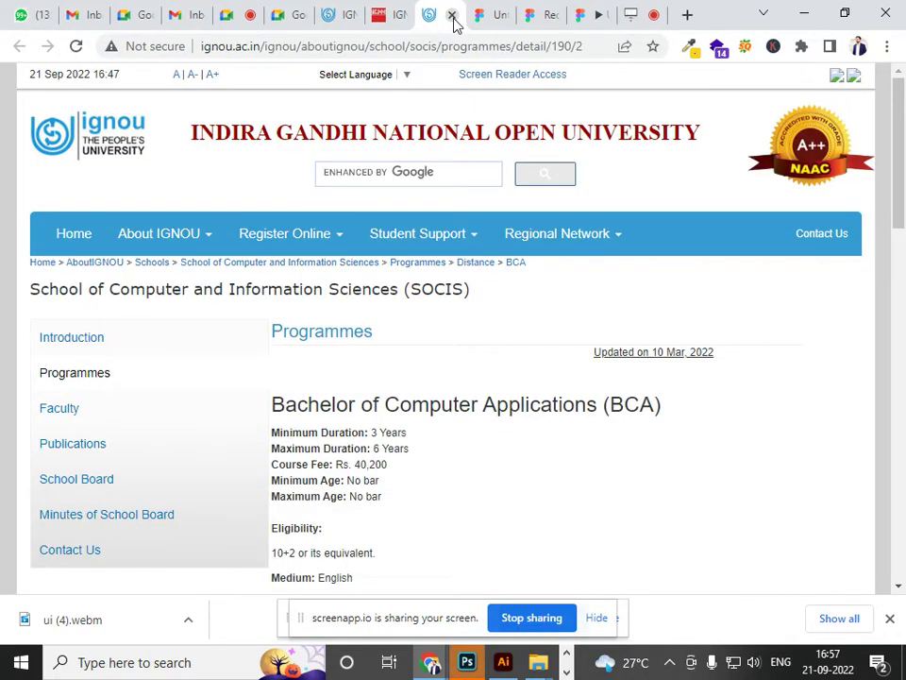
left_click(452, 16)
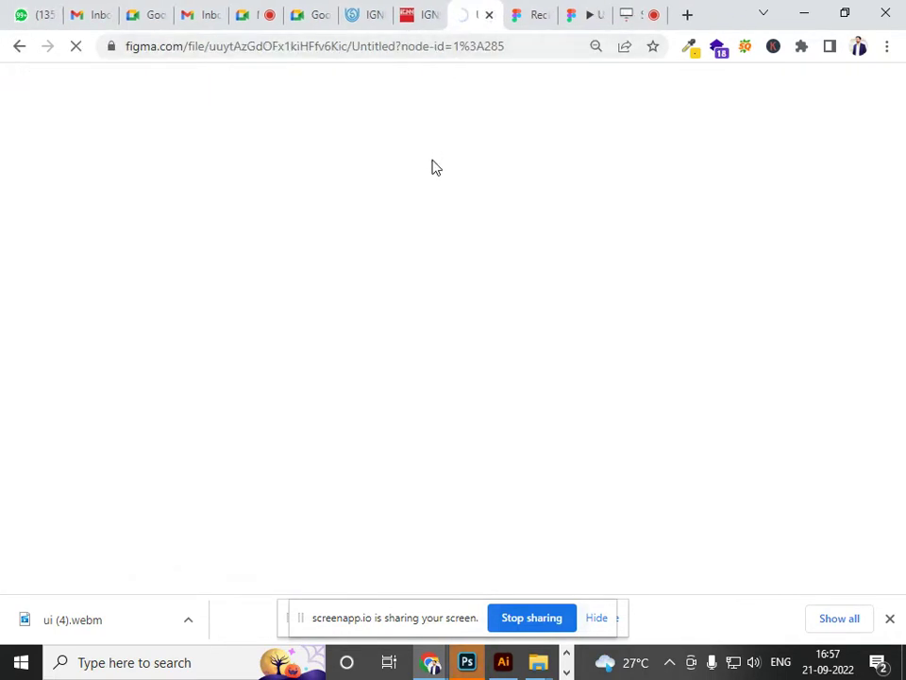
Switch to Photoshop, create a 1920 x 1080 px document at 72 ppi, and paste the copied footballer image into it.
key("alt+Tab")
key("alt+Tab")
key("Tab")
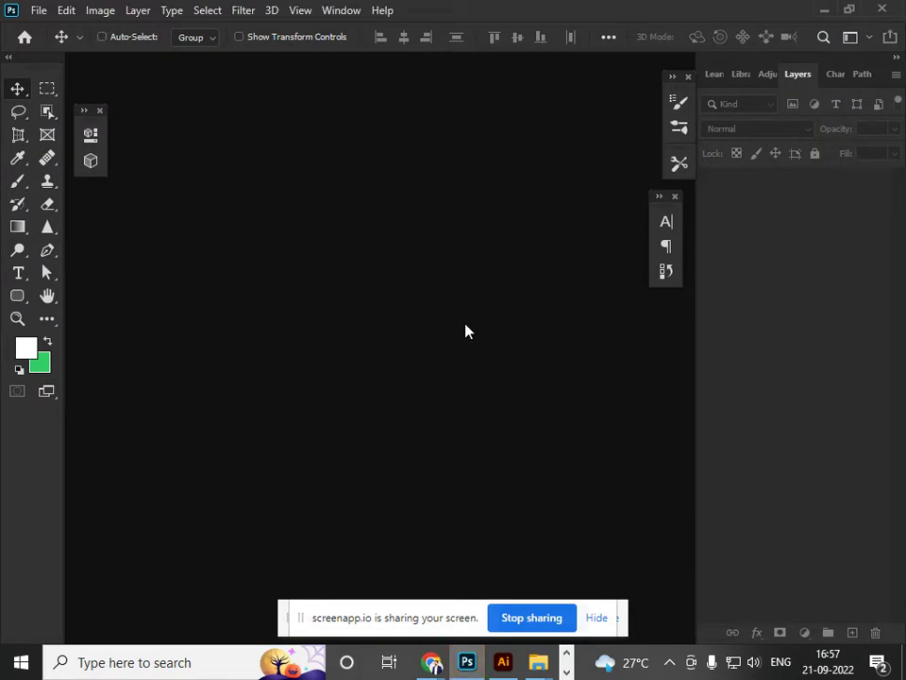
key("ctrl+n")
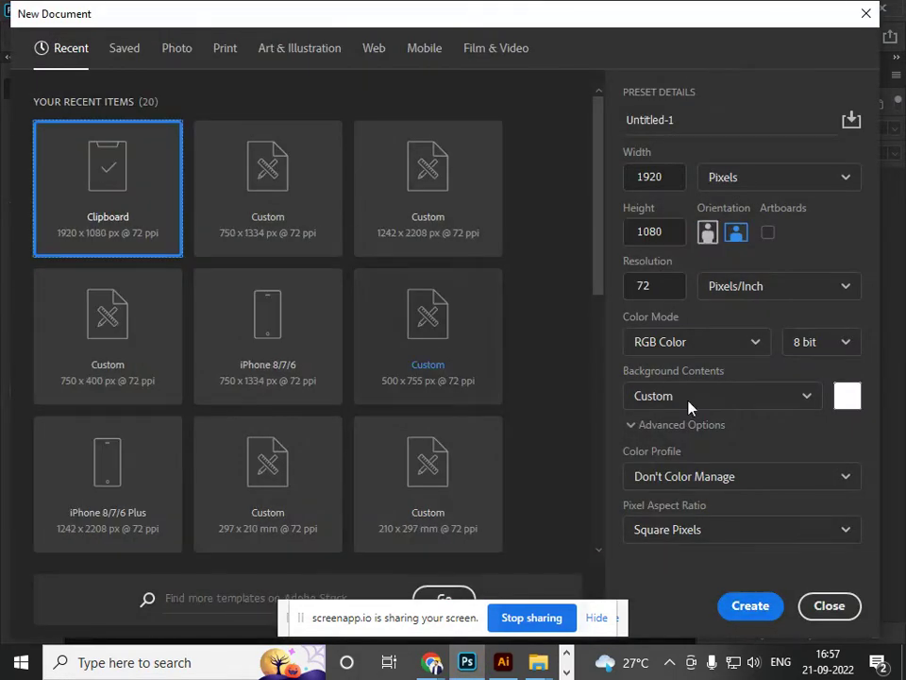
left_click(752, 606)
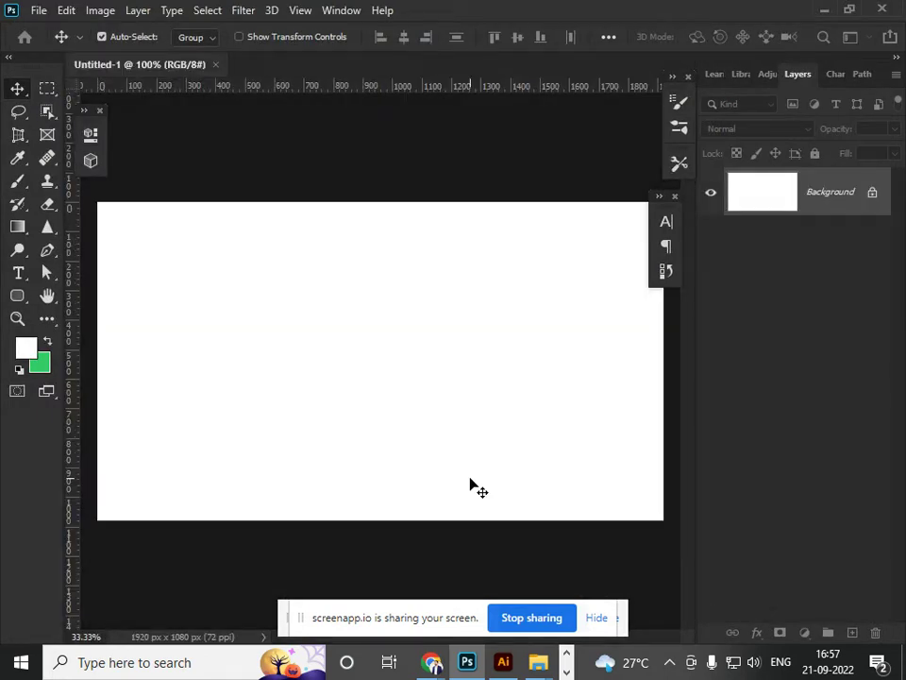
key("ctrl+v")
key("ctrl")
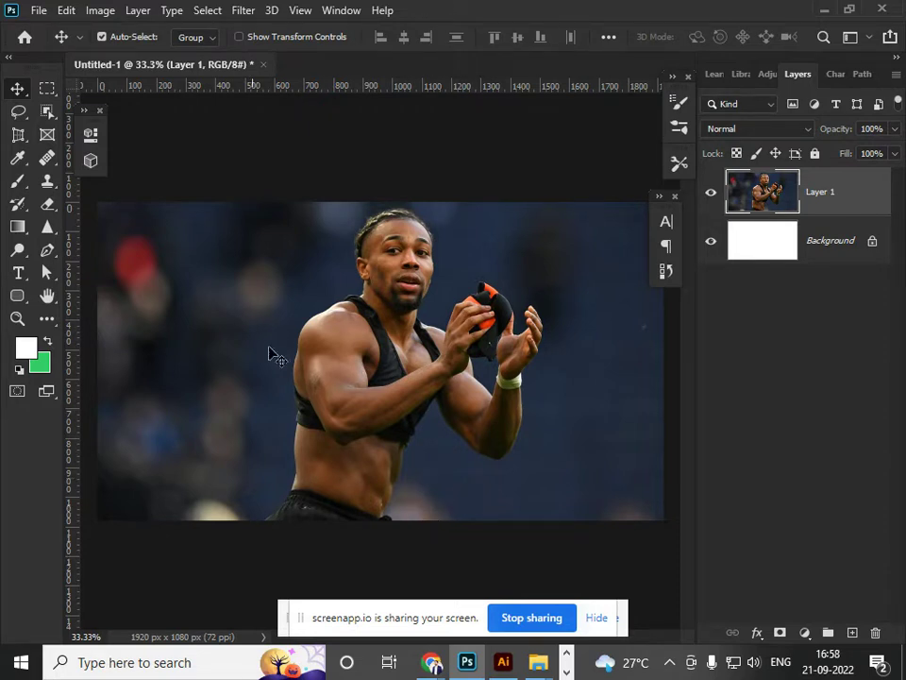
Select the footballer with the Object Selection tool, adding the missed parts of the black and orange cloth with the Lasso.
left_click(48, 114)
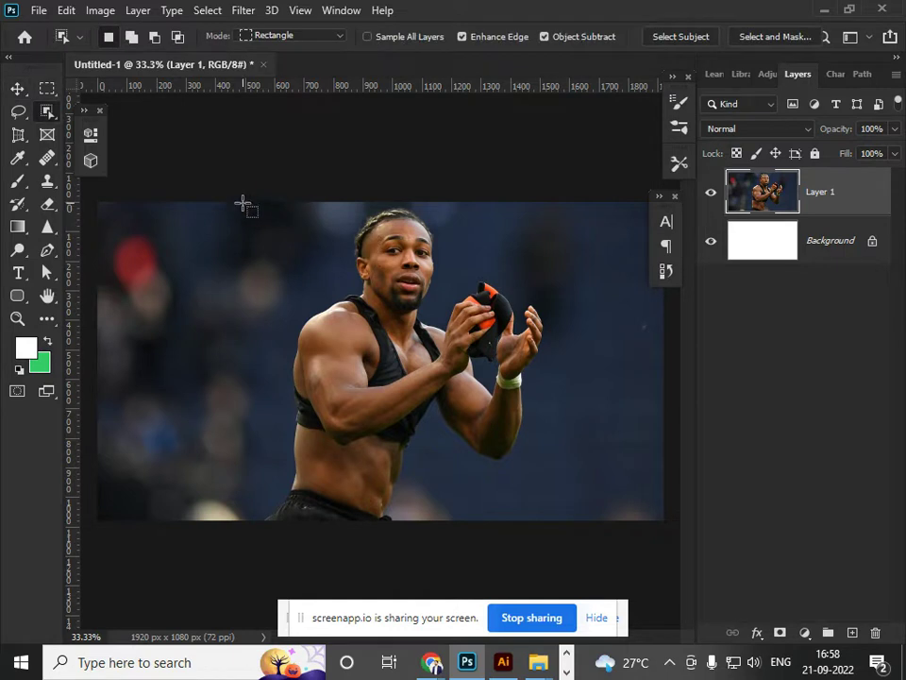
left_click_drag(244, 214, 455, 517)
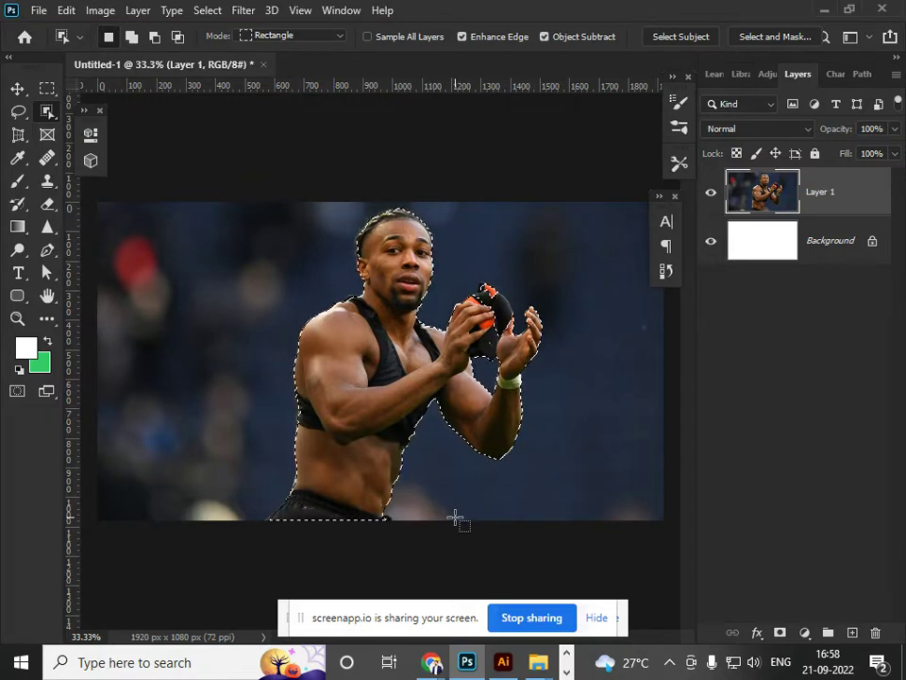
scroll(478, 328, "up", 6)
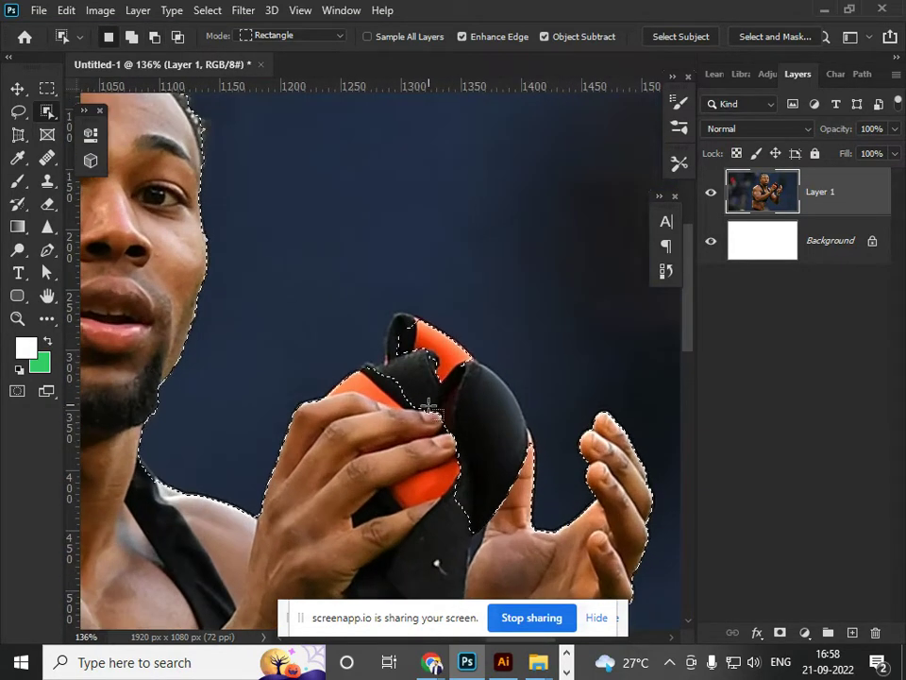
left_click_drag(430, 495, 419, 358)
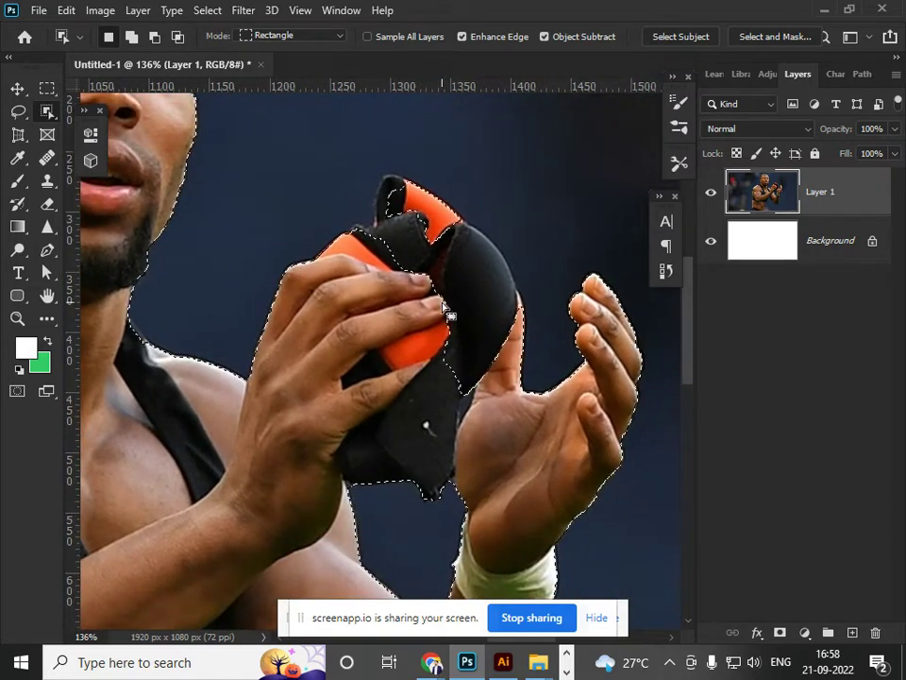
left_click(17, 111)
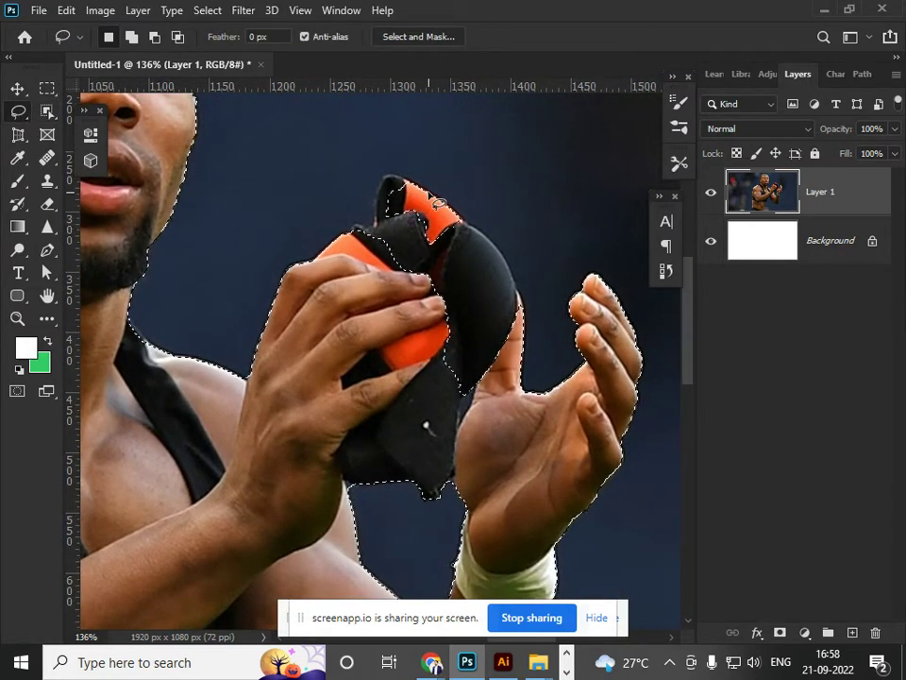
left_click(420, 188, "shift")
mouse_move(434, 200)
left_mouse_down()
mouse_move(383, 184)
mouse_move(385, 224)
mouse_move(348, 235)
mouse_move(348, 291)
mouse_move(382, 374)
mouse_move(403, 389)
mouse_move(449, 402)
mouse_move(491, 387)
mouse_move(509, 359)
mouse_move(520, 305)
mouse_move(500, 252)
mouse_move(482, 234)
mouse_move(447, 215)
mouse_move(412, 215)
mouse_move(418, 193)
mouse_move(398, 180)
mouse_move(381, 235)
mouse_move(329, 265)
mouse_move(364, 407)
mouse_move(453, 439)
left_mouse_up()
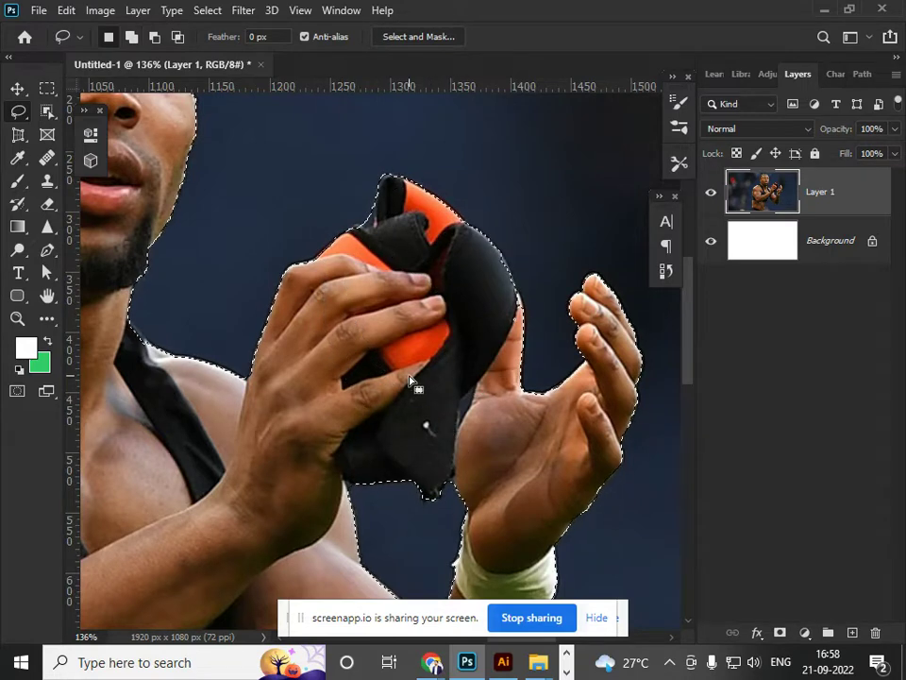
Subtract the excess background along the upper edge of the held cloth from the selection with the Lasso.
scroll(387, 255, "down", 2)
scroll(382, 255, "up", 4)
scroll(381, 253, "up", 2)
mouse_move(384, 264)
left_mouse_down()
mouse_move(355, 274)
mouse_move(360, 301)
mouse_move(380, 311)
mouse_move(395, 304)
mouse_move(371, 230)
left_mouse_up()
scroll(371, 230, "down", 5)
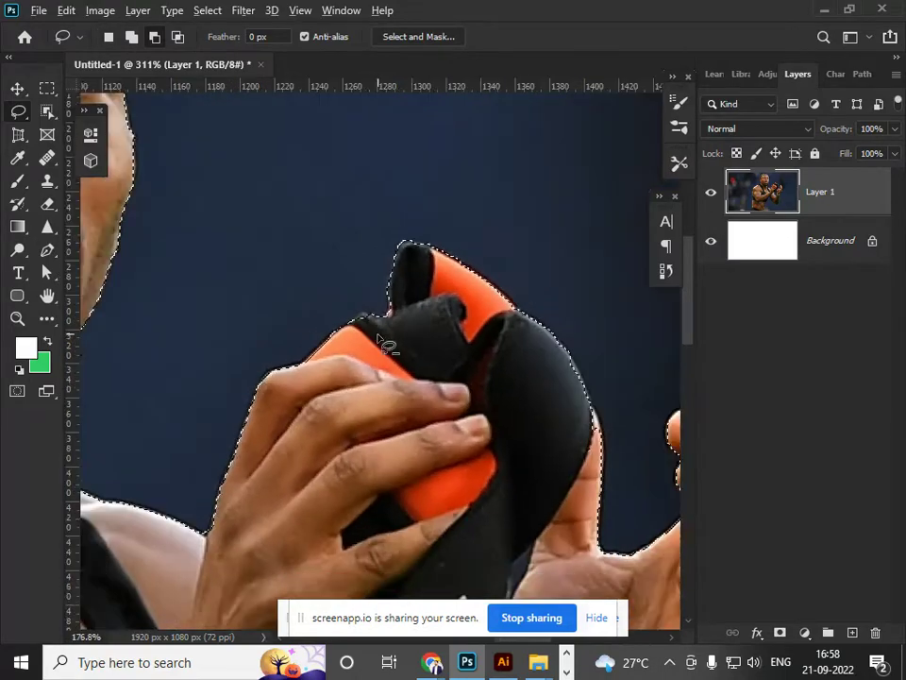
scroll(406, 282, "up", 6)
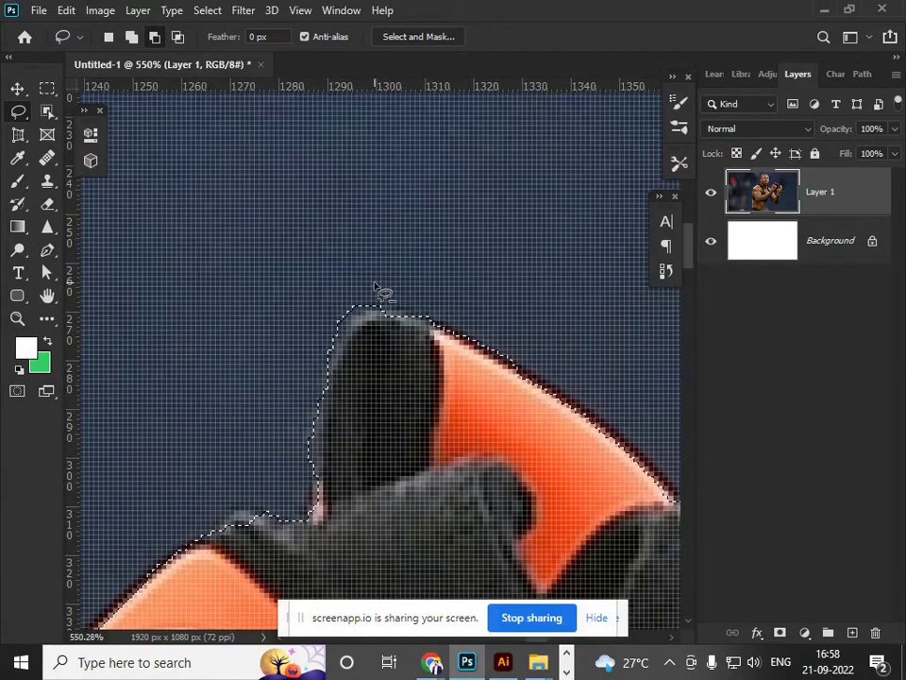
mouse_move(378, 283)
left_mouse_down()
mouse_move(299, 289)
mouse_move(284, 332)
mouse_move(308, 360)
mouse_move(361, 312)
left_mouse_up()
scroll(361, 344, "down", 6)
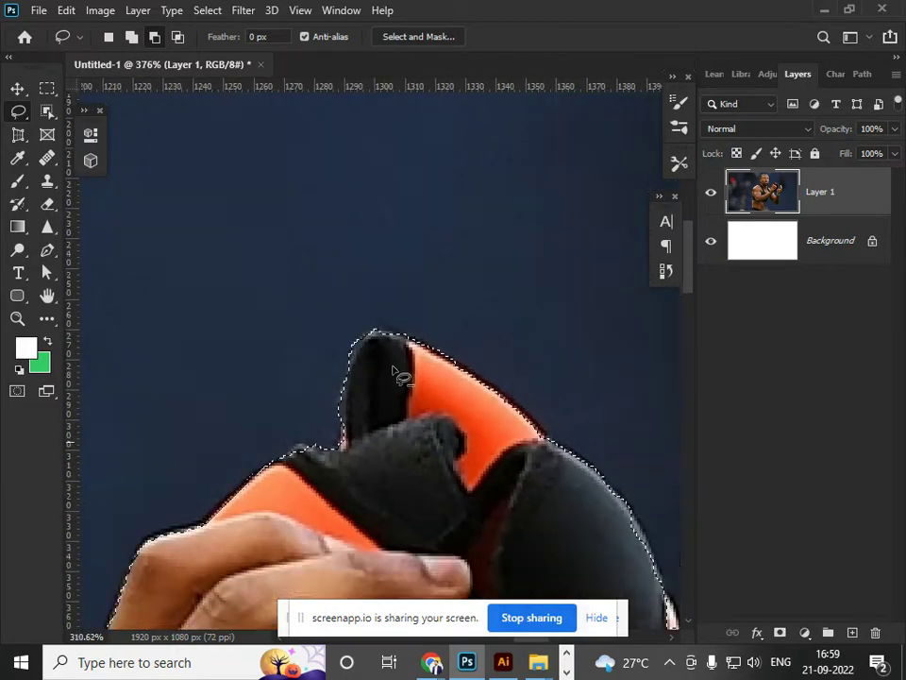
Copy the selected footballer to a new layer and delete the original photo layer.
scroll(384, 370, "down", 4)
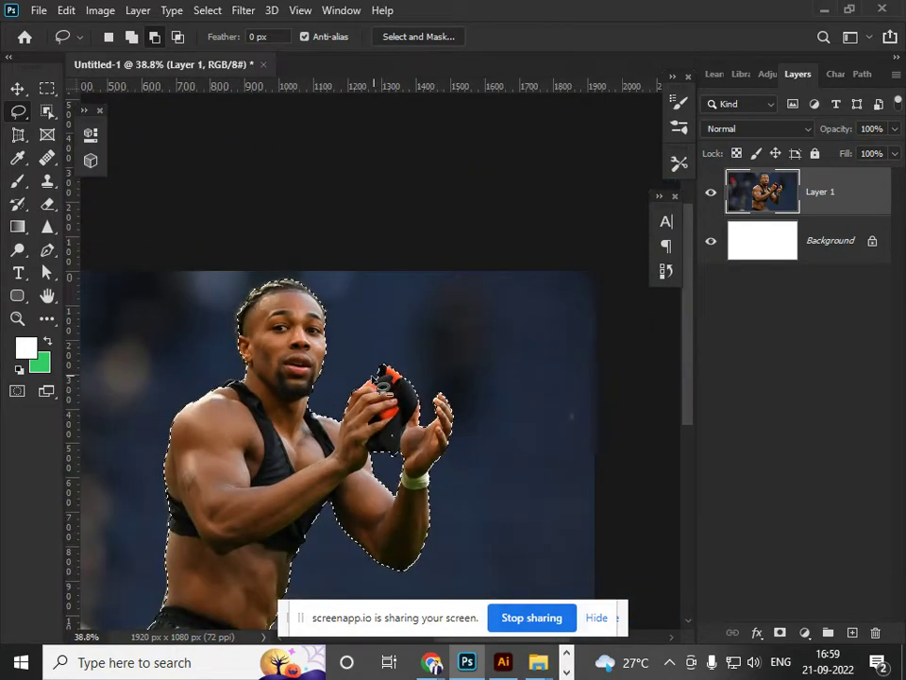
scroll(397, 189, "up", 3)
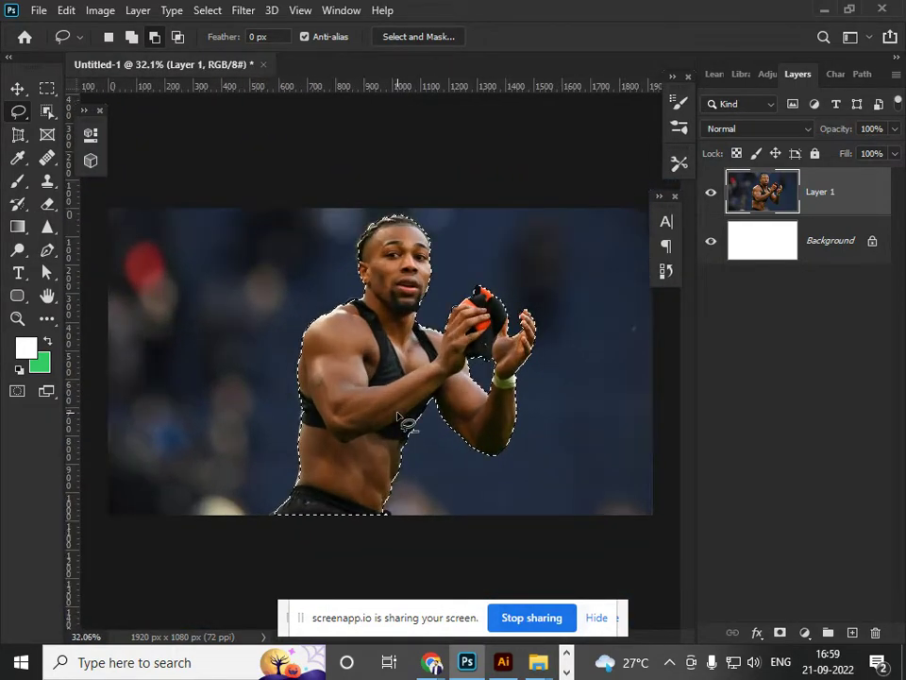
scroll(396, 188, "up", 4)
left_click_drag(359, 179, 240, 248)
scroll(348, 330, "down", 3)
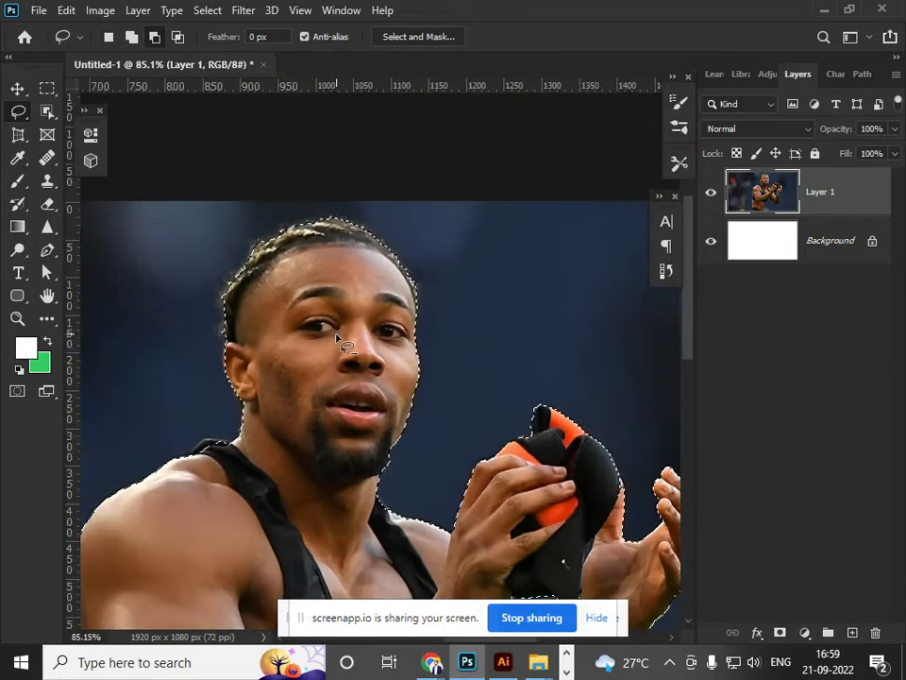
key("ctrl+j")
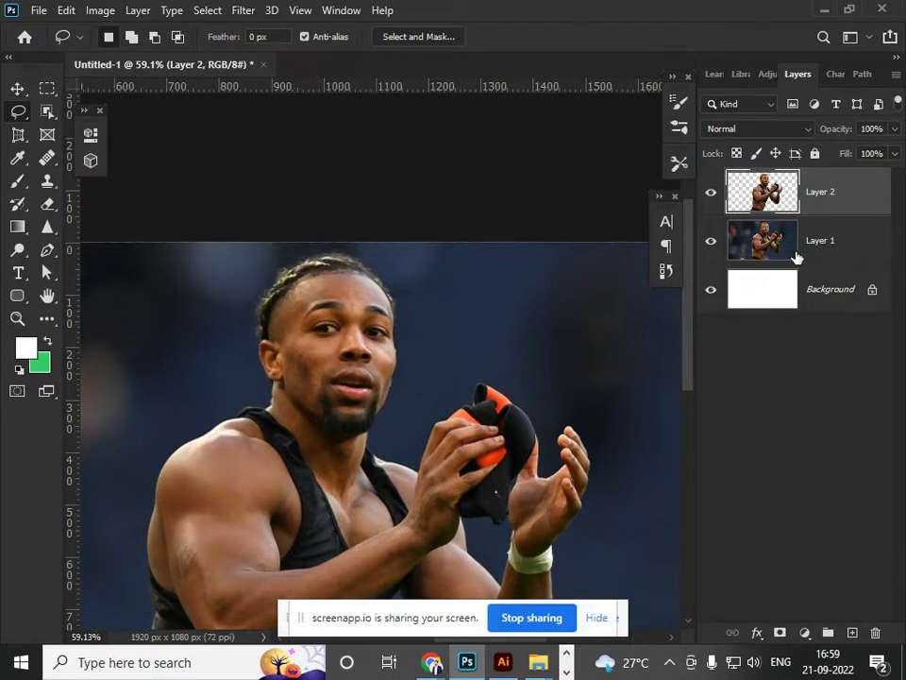
left_click(814, 243)
key("Delete")
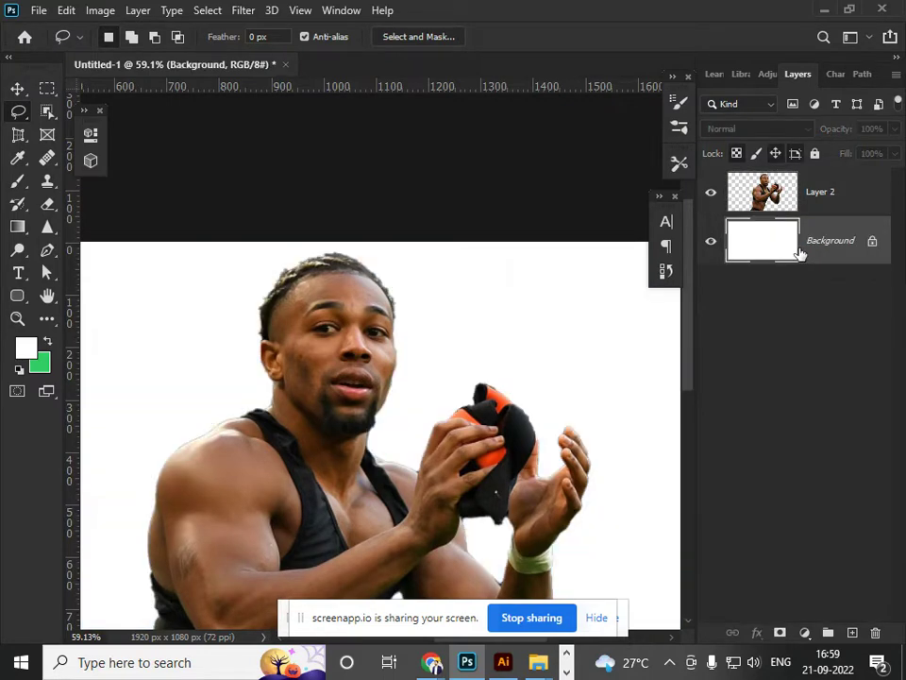
Load the outline of the footballer cut-out layer as a selection.
scroll(471, 336, "down", 4)
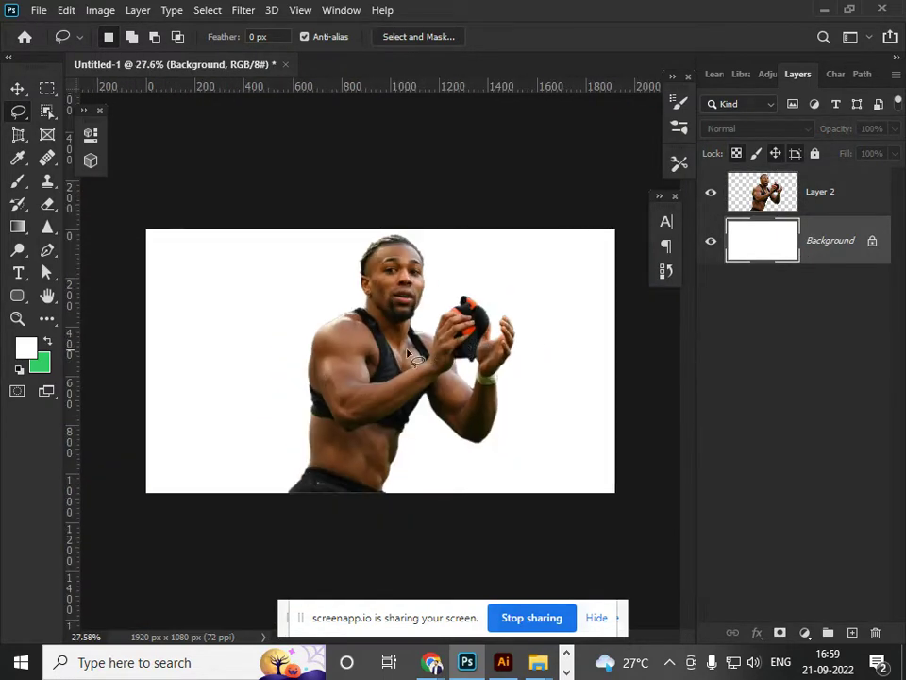
scroll(406, 361, "up", 3)
scroll(415, 355, "up", 1)
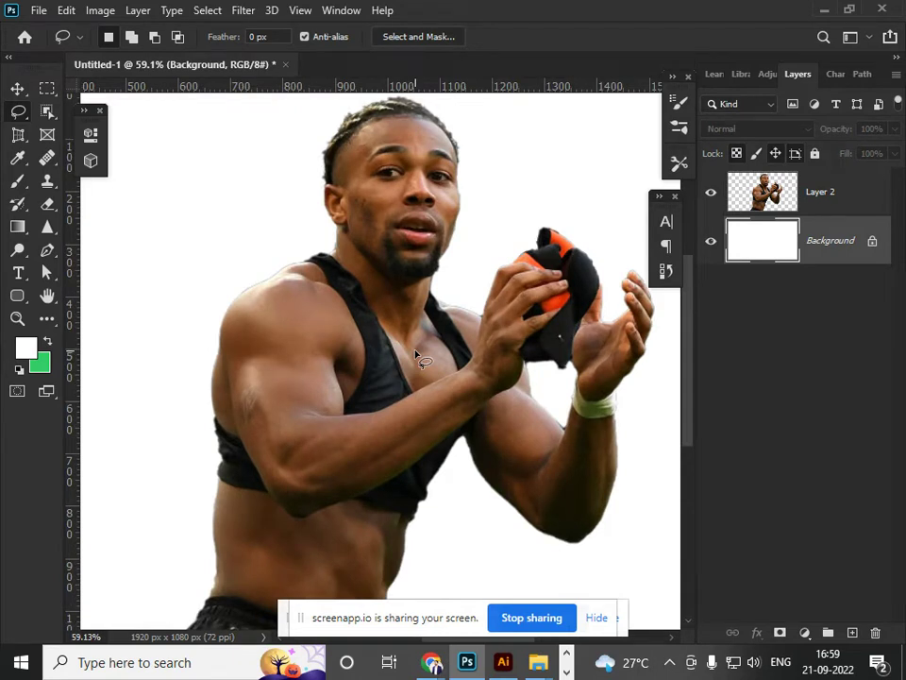
scroll(500, 349, "down", 1)
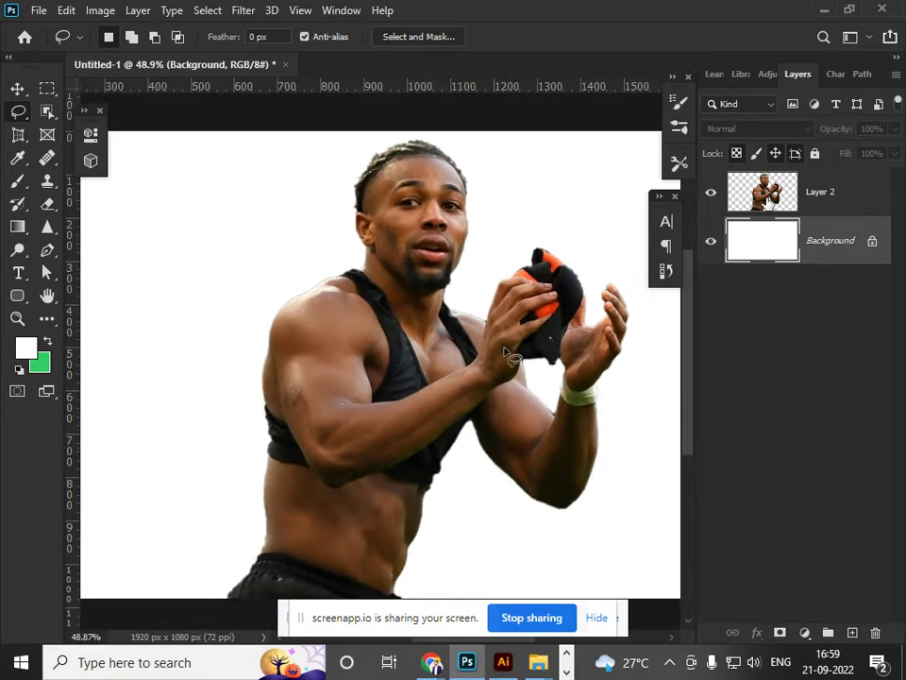
left_click(773, 201)
left_click(773, 201, "ctrl")
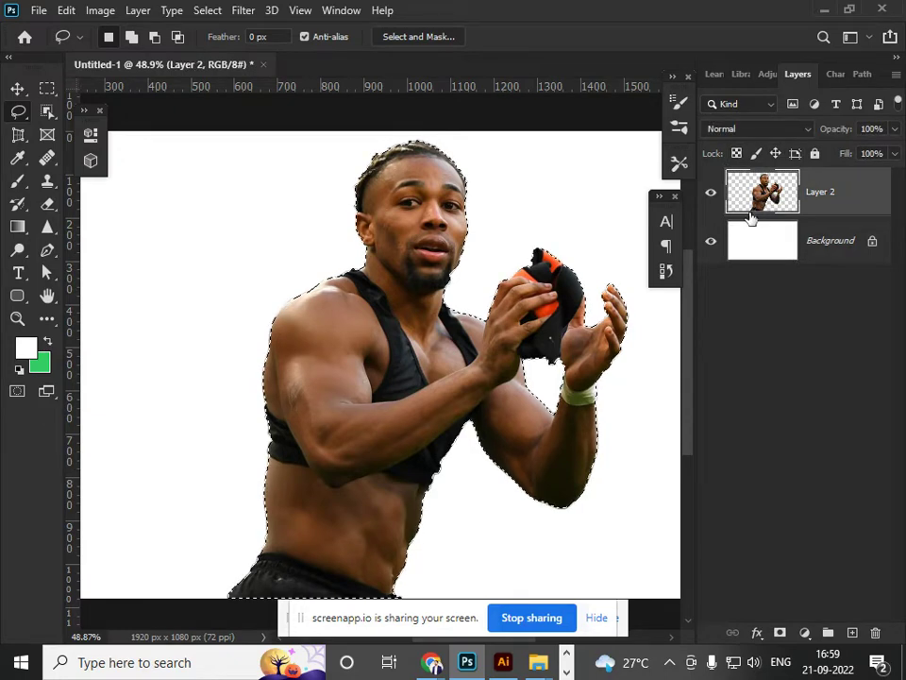
Try feathering the footballer selection by 20 pixels and copying it to a new layer with the cut-out layer hidden.
key("shift+F6")
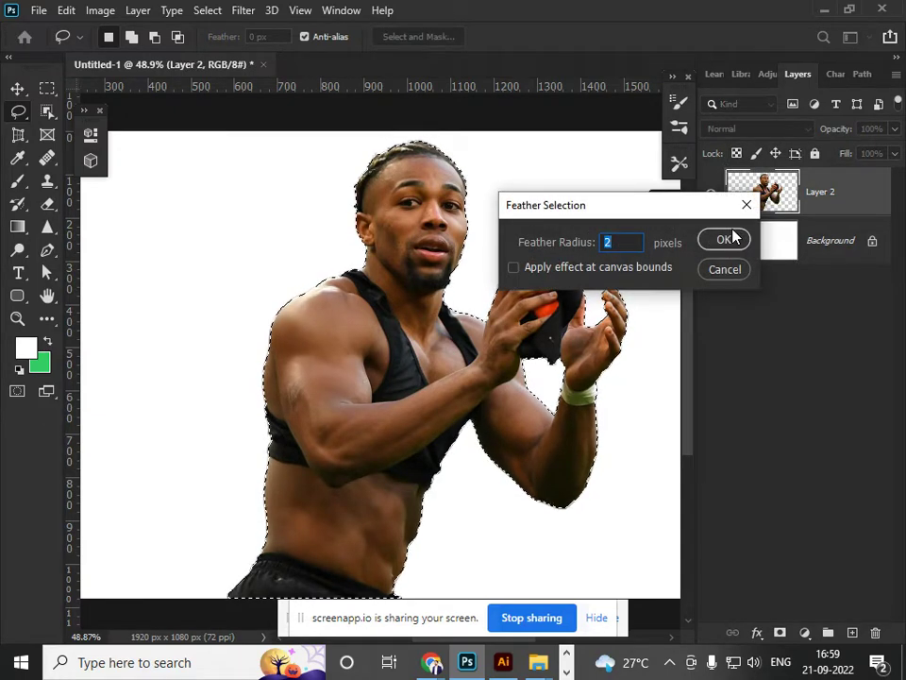
type("20")
key("Return")
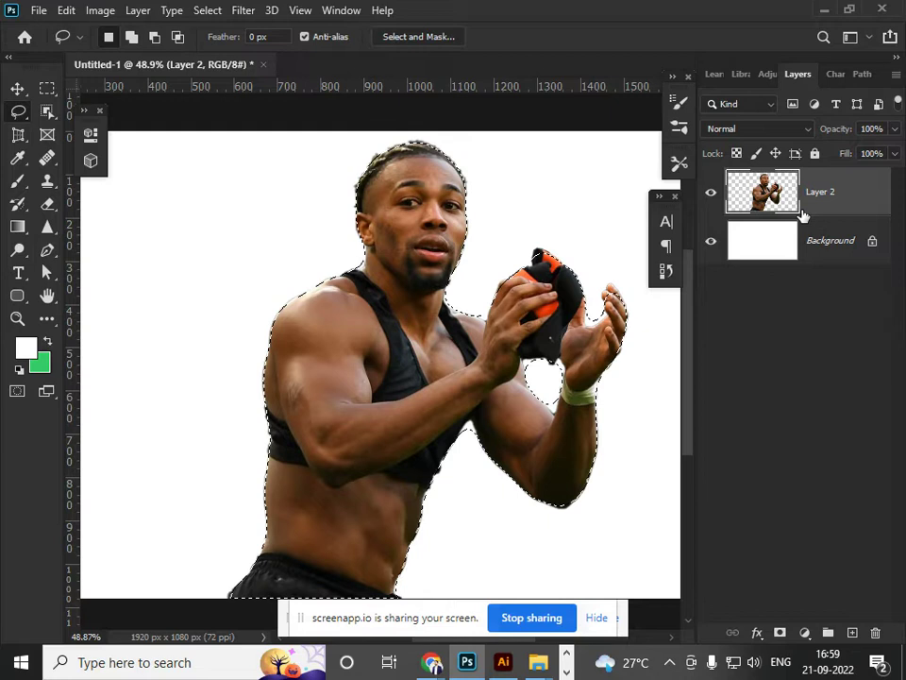
key("ctrl+j")
left_click(712, 242)
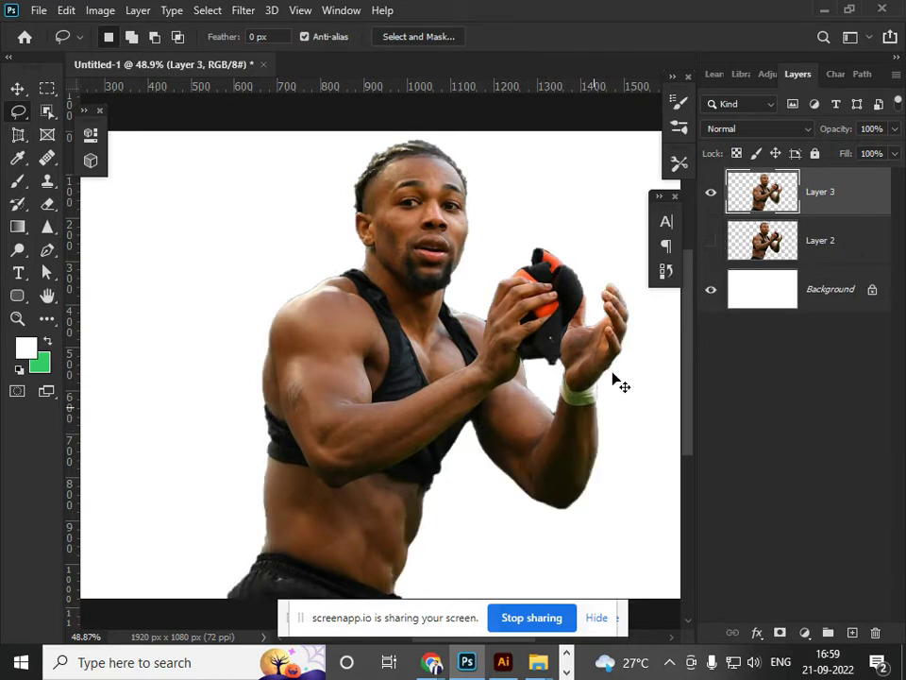
key("ctrl+z")
key("ctrl+z")
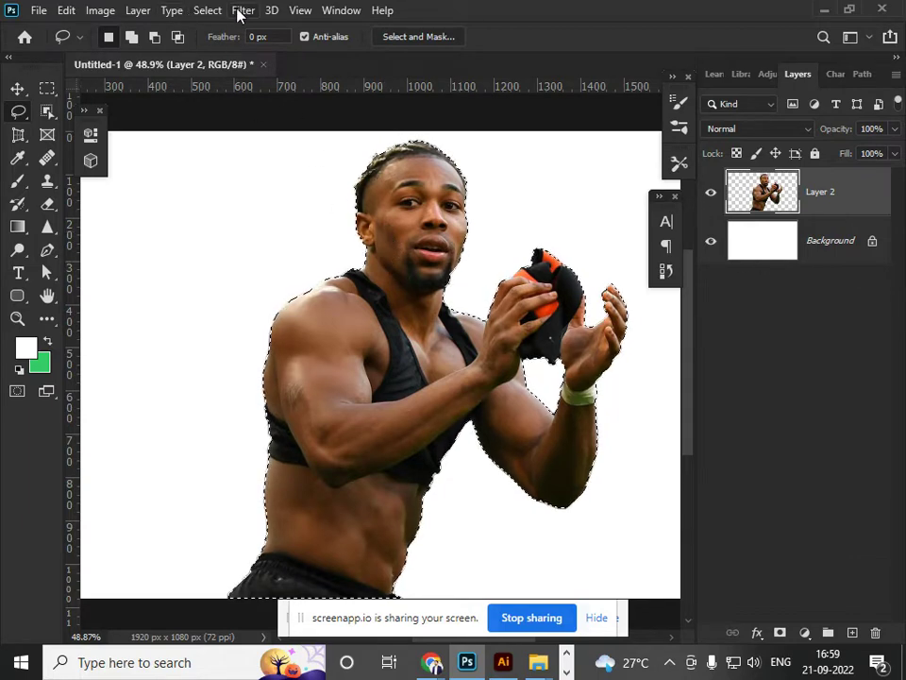
Feather the footballer selection by 5 pixels and copy it to a new layer.
key("shift+F6")
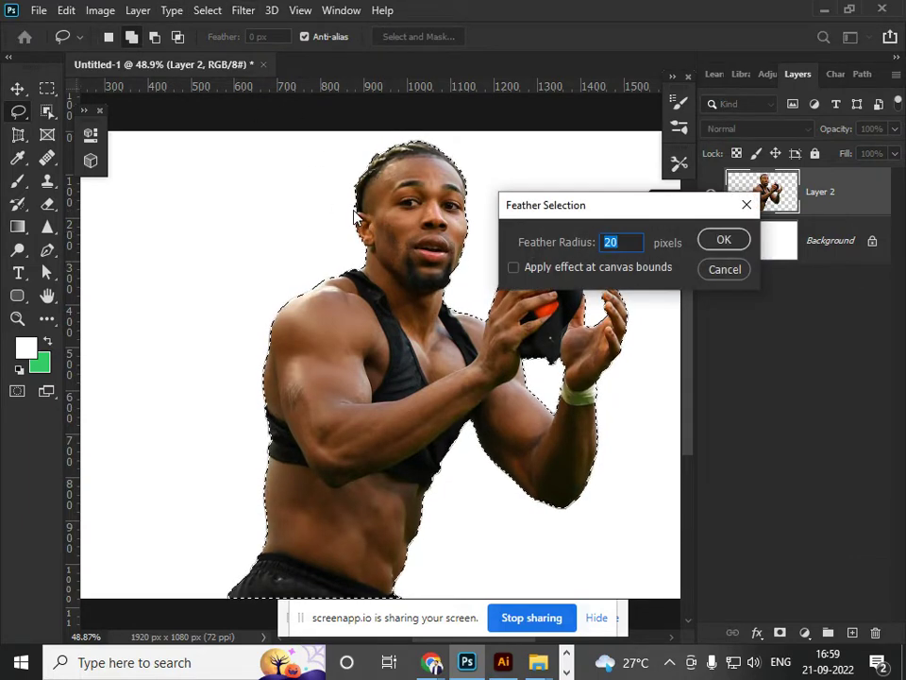
type("5")
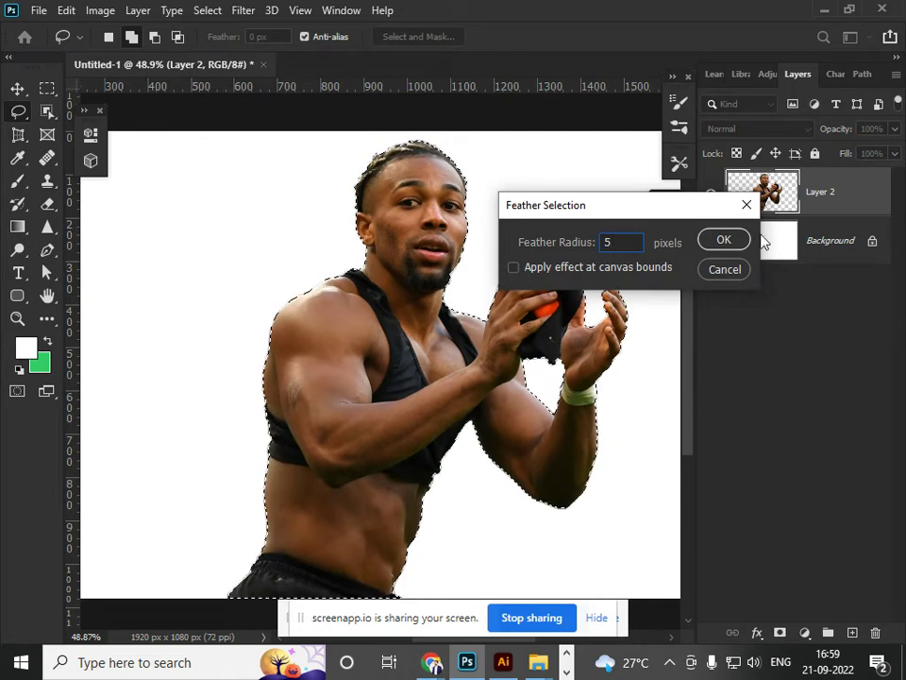
left_click(723, 240)
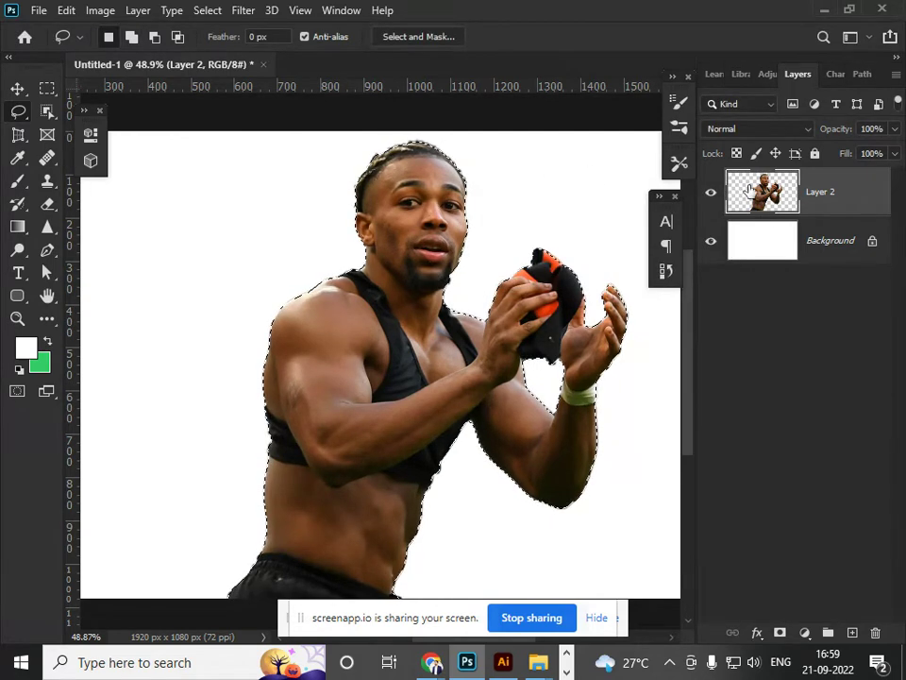
key("ctrl+j")
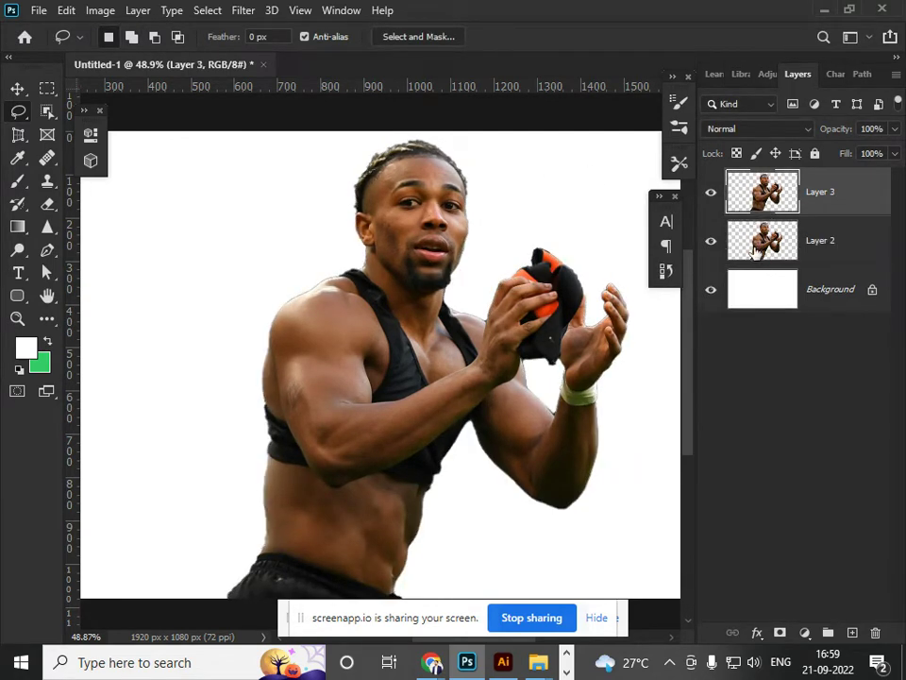
Hide and delete the unfeathered footballer layer below the new softened copy.
left_click(732, 247)
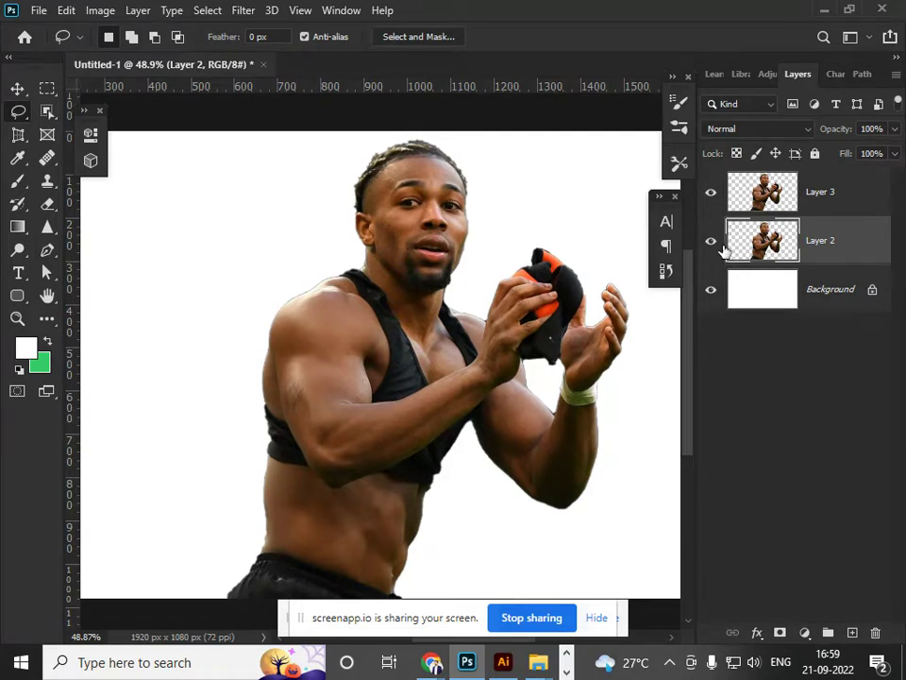
left_click(717, 242)
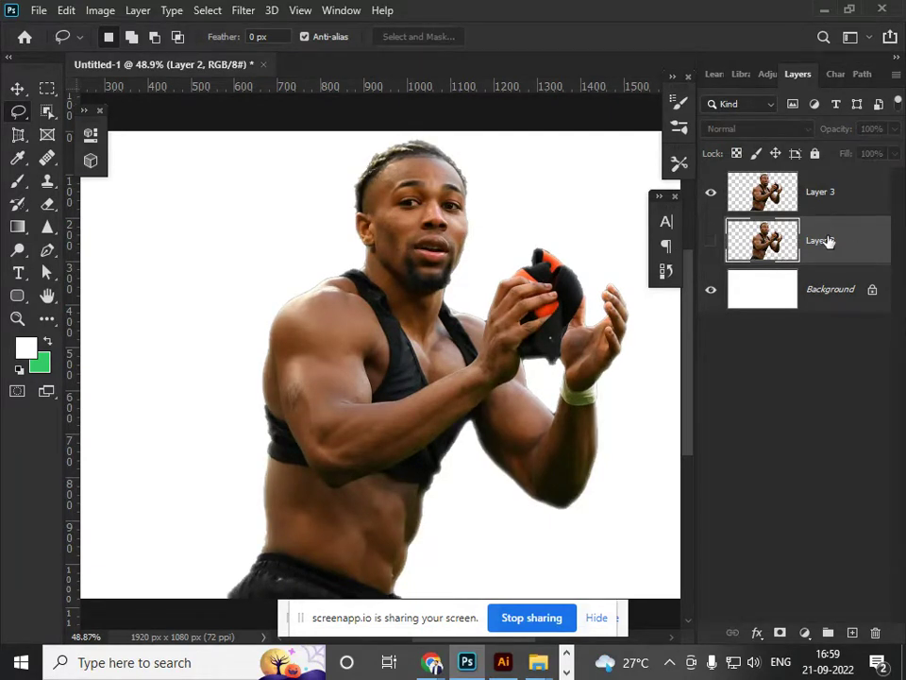
key("Delete")
Extend the canvas upward above the footballer with the Crop tool, to a portrait size of about 1920 x 2404 px.
key("ctrl+minus")
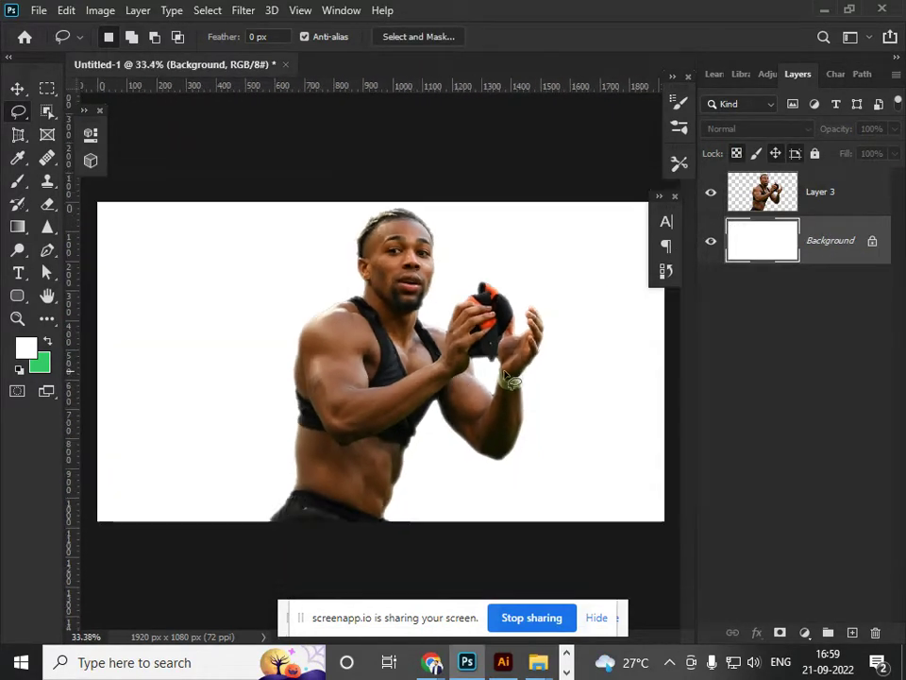
key("ctrl+minus")
key("ctrl+minus")
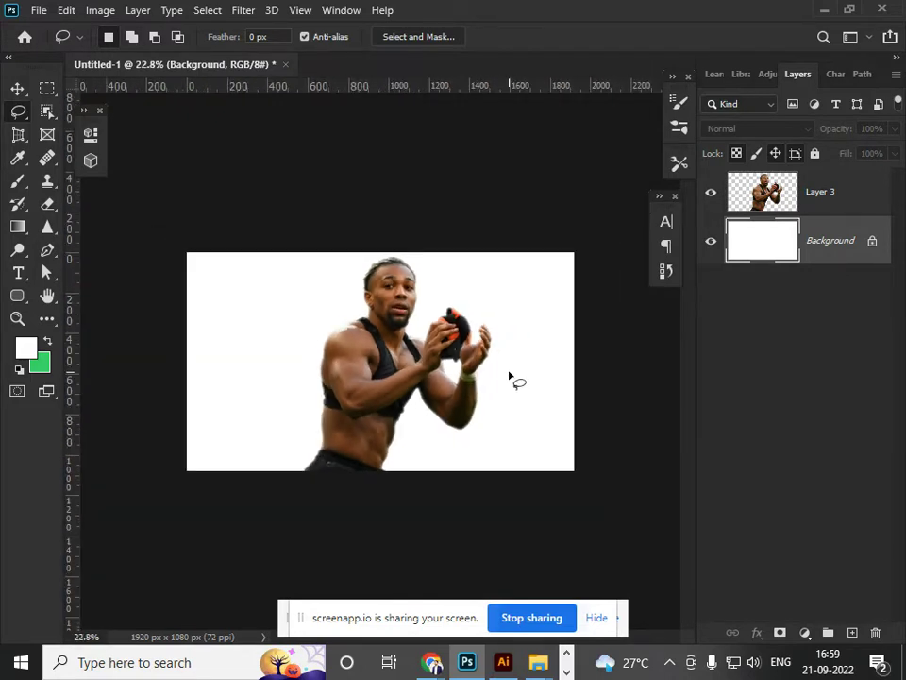
key("c")
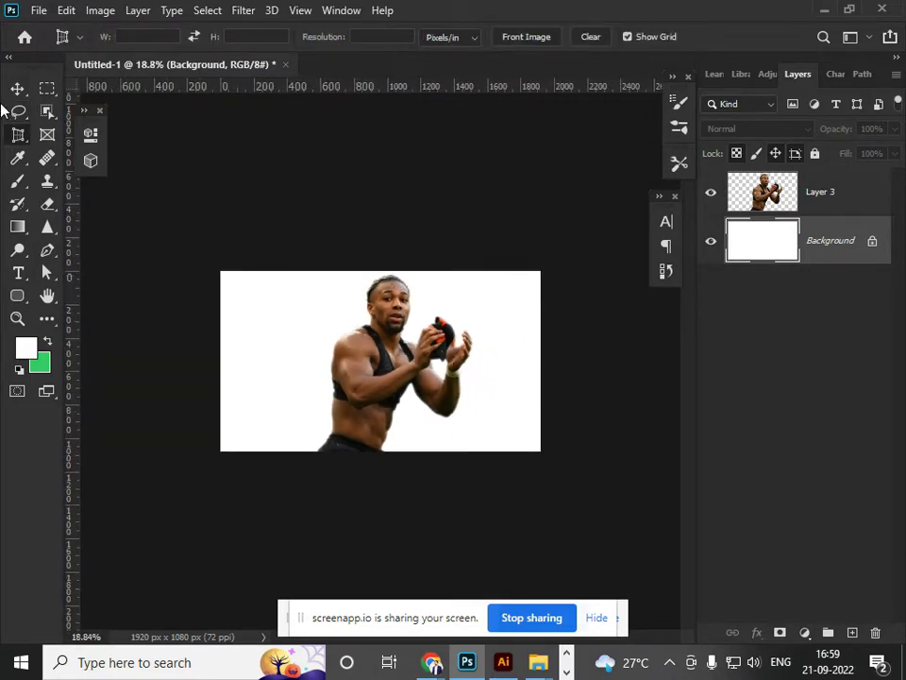
right_click(19, 136)
left_click(85, 134)
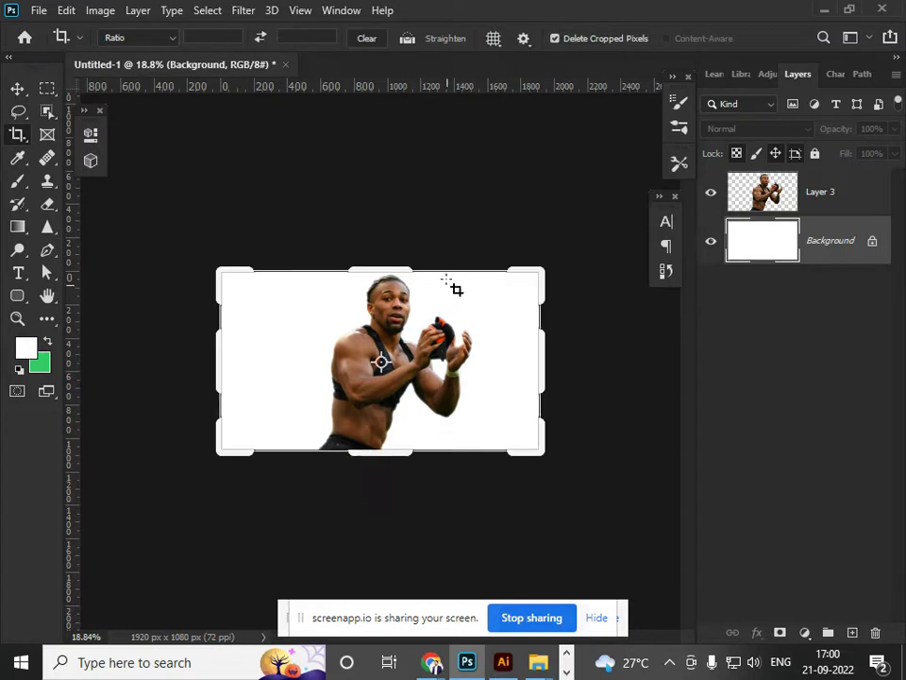
left_click_drag(395, 268, 400, 158)
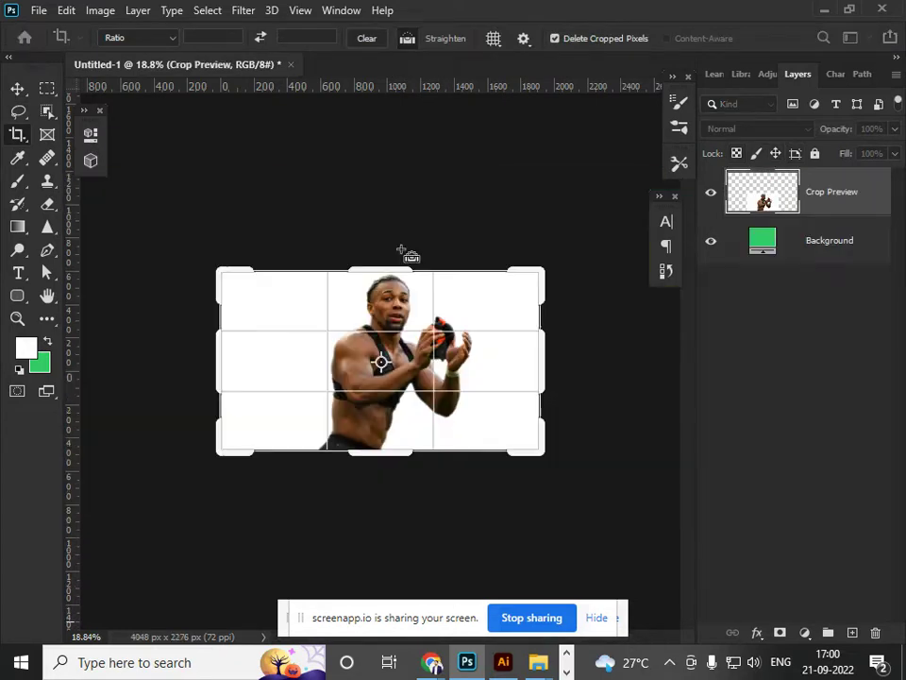
left_click_drag(396, 269, 381, 161)
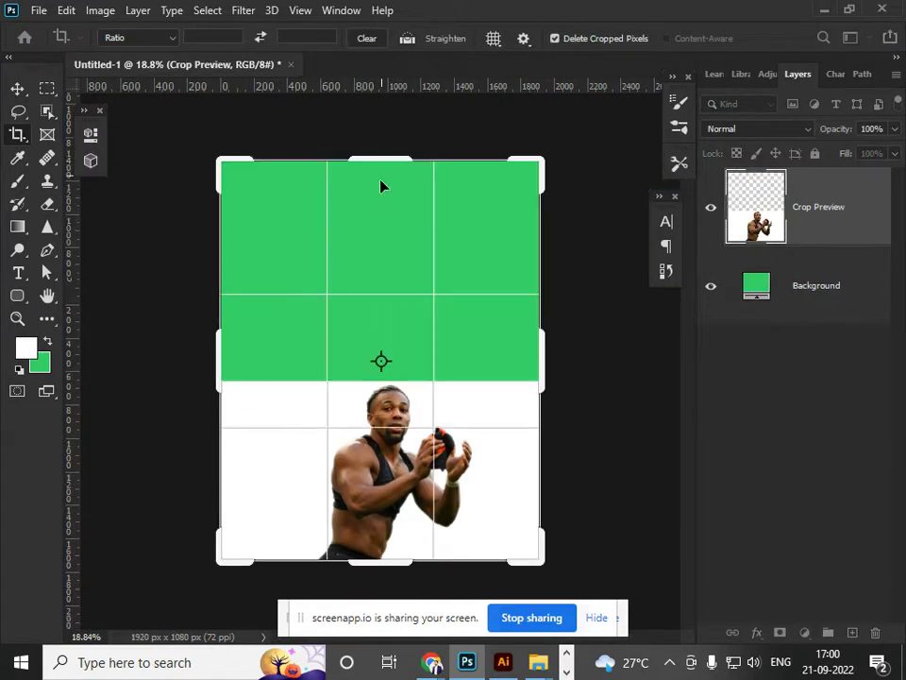
key("Return")
Set the foreground colour to black and fill the whole Background layer with it.
left_click(793, 288)
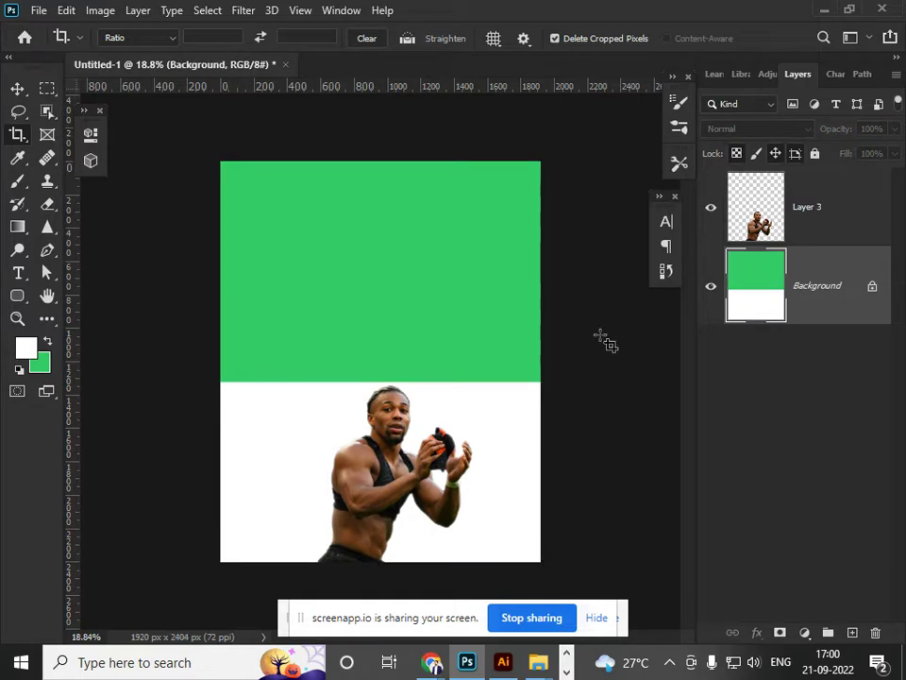
left_click(25, 348)
left_click(477, 559)
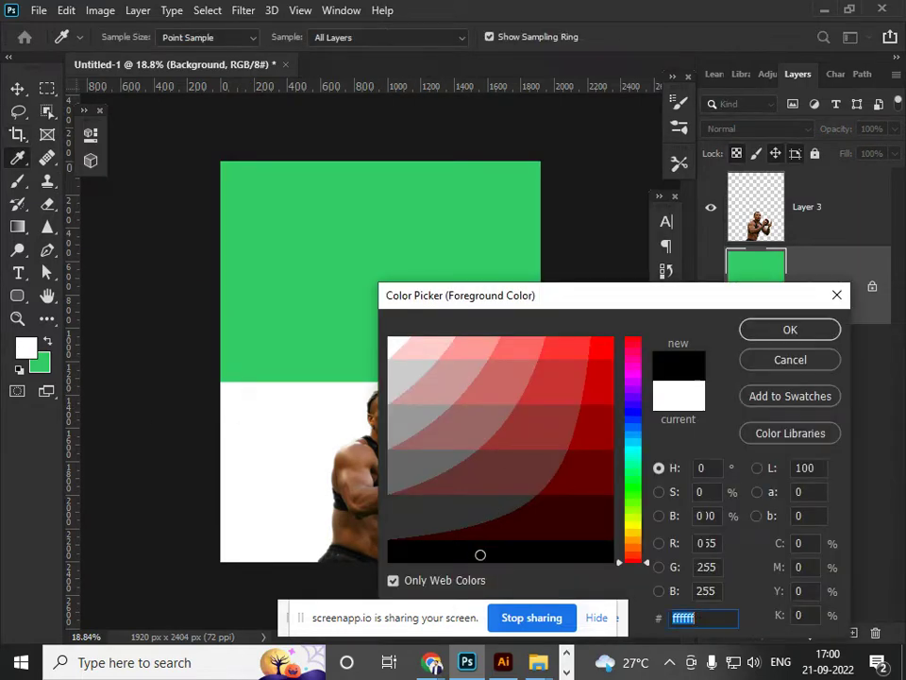
left_click(789, 330)
key("c")
key("alt+BackSpace")
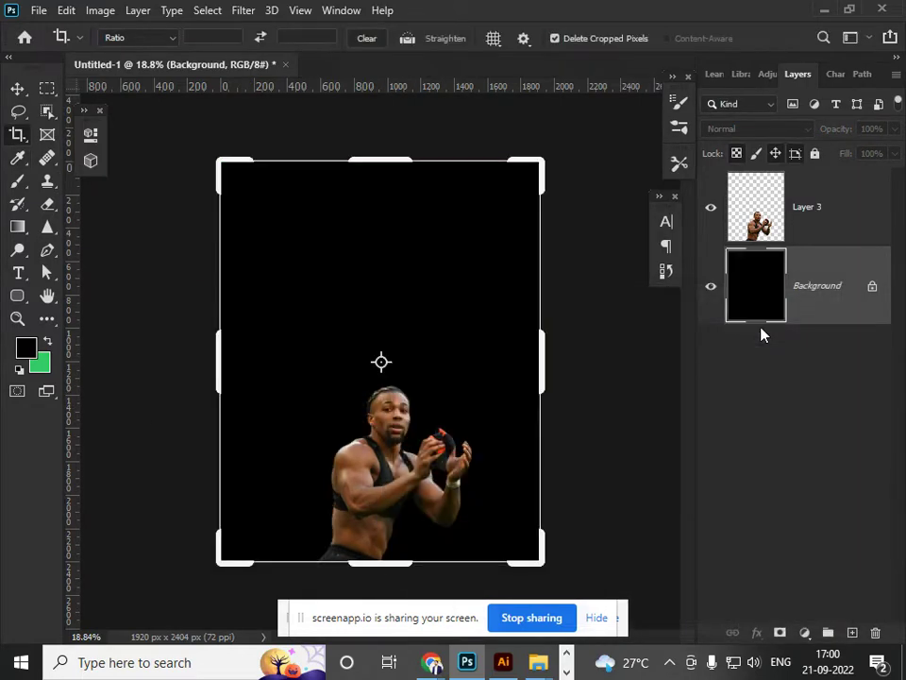
Move the footballer slightly to the left and enlarge him with Free Transform to about 1596 x 1821 px.
left_click(18, 91)
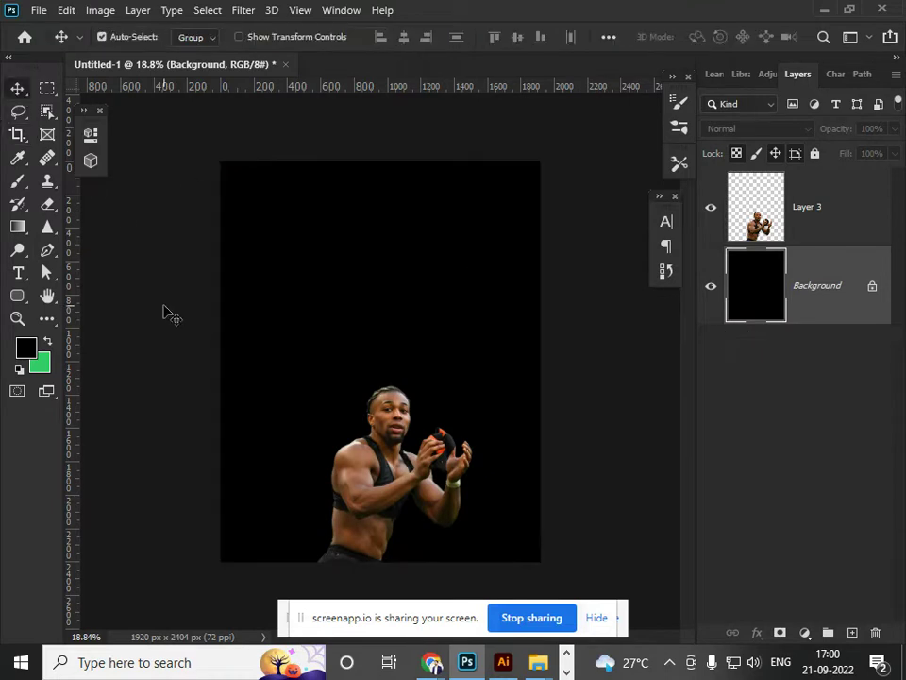
mouse_move(404, 491)
left_mouse_down()
mouse_move(396, 472)
mouse_move(387, 489)
left_mouse_up()
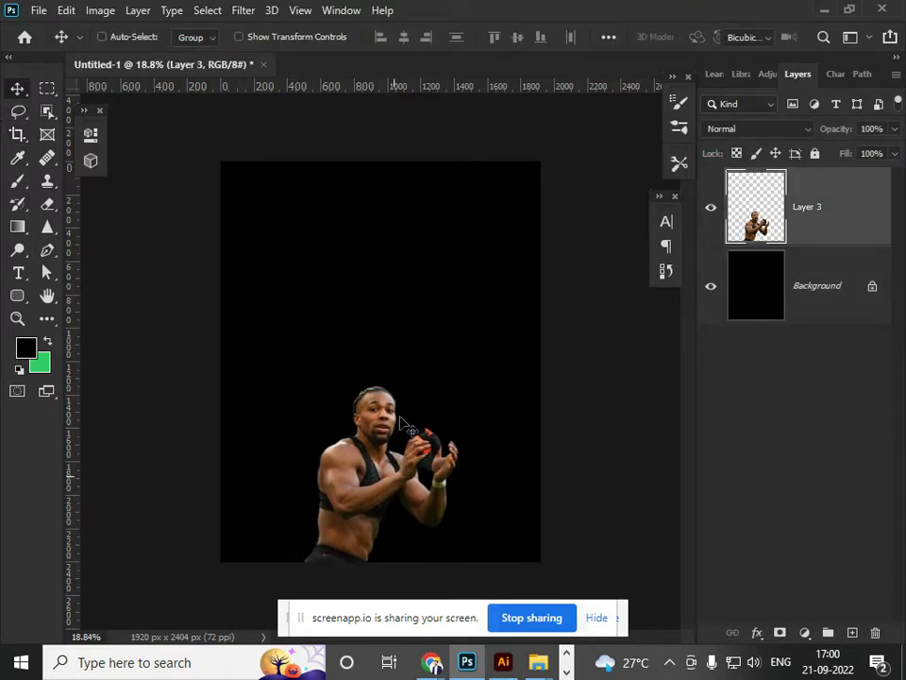
key("ctrl+t")
left_click_drag(380, 384, 395, 263)
key("Return")
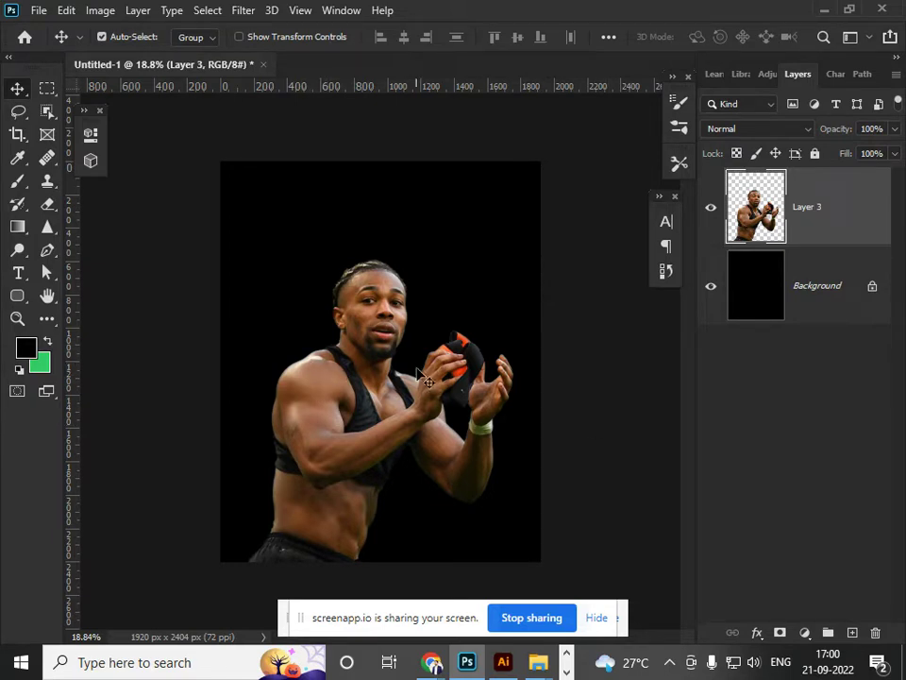
Add a Brightness/Contrast adjustment layer above the footballer with brightness -150 and contrast 56.
scroll(351, 356, "up", 3)
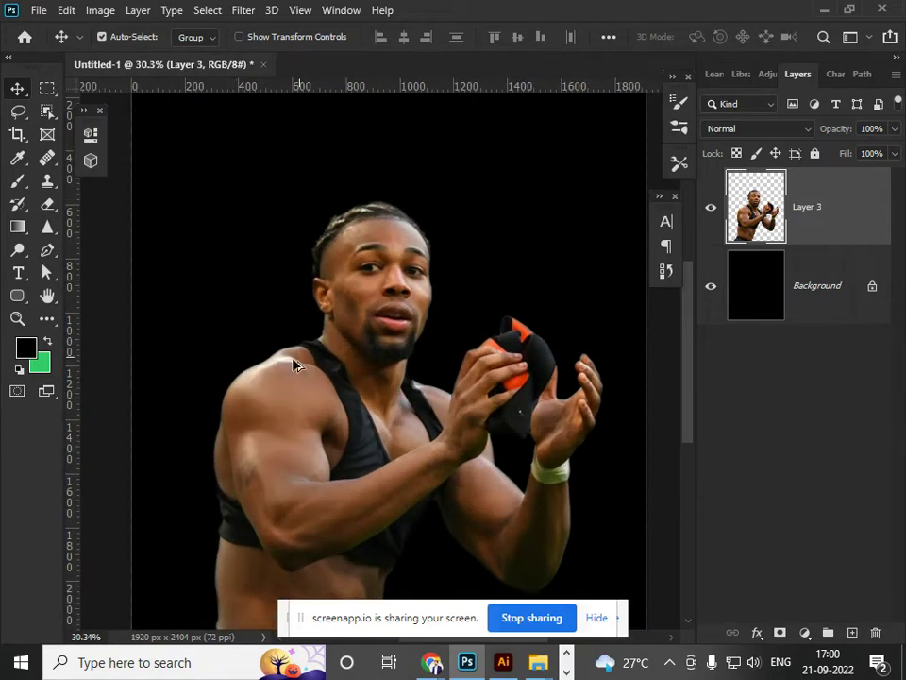
scroll(299, 510, "down", 3)
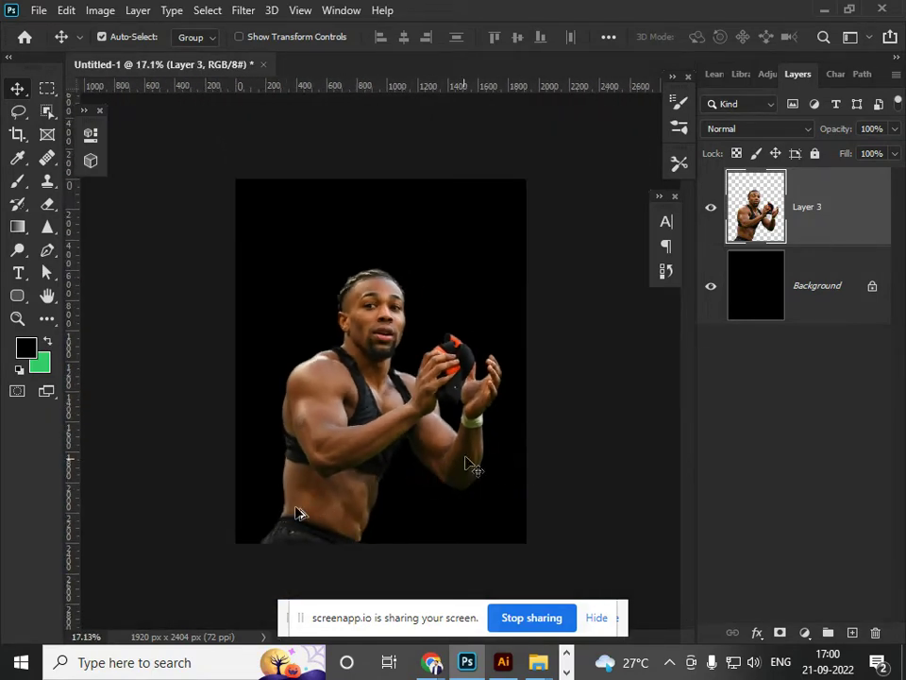
scroll(463, 453, "up", 5)
scroll(518, 447, "up", 2)
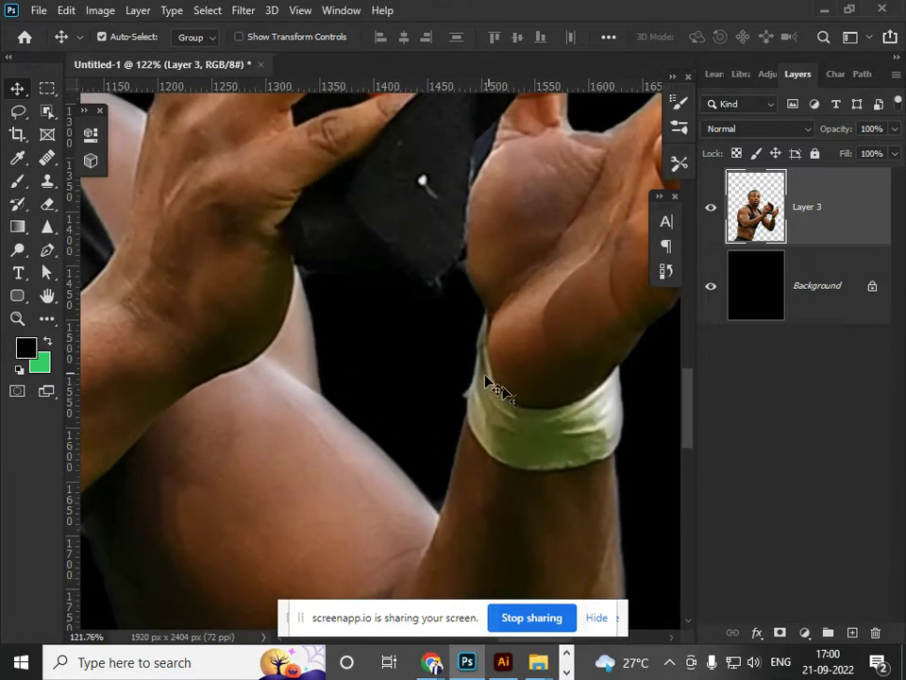
scroll(491, 439, "right", 3)
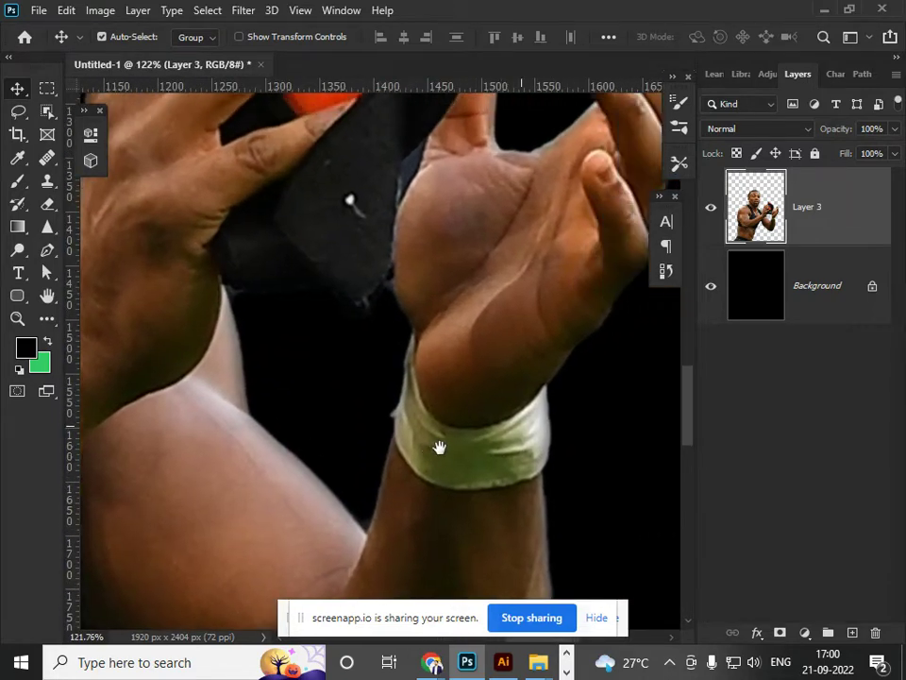
scroll(407, 453, "down", 6)
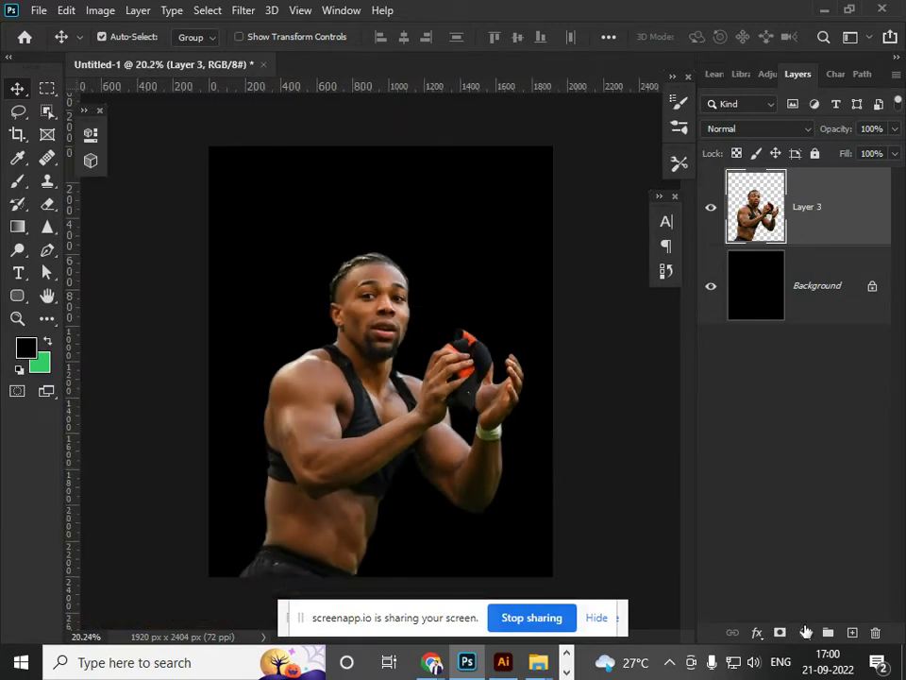
left_click(804, 632)
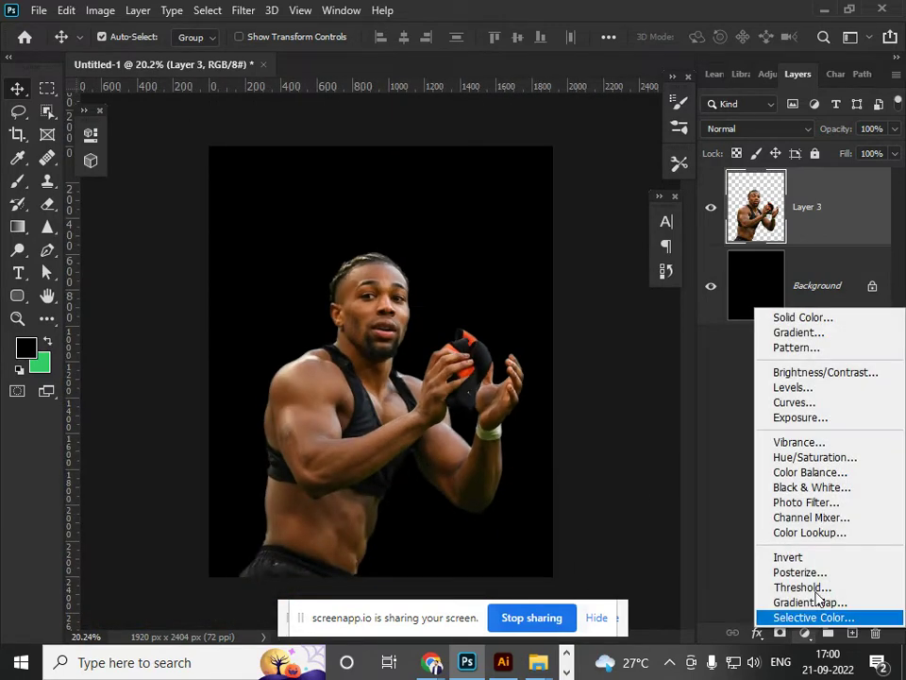
left_click(812, 373)
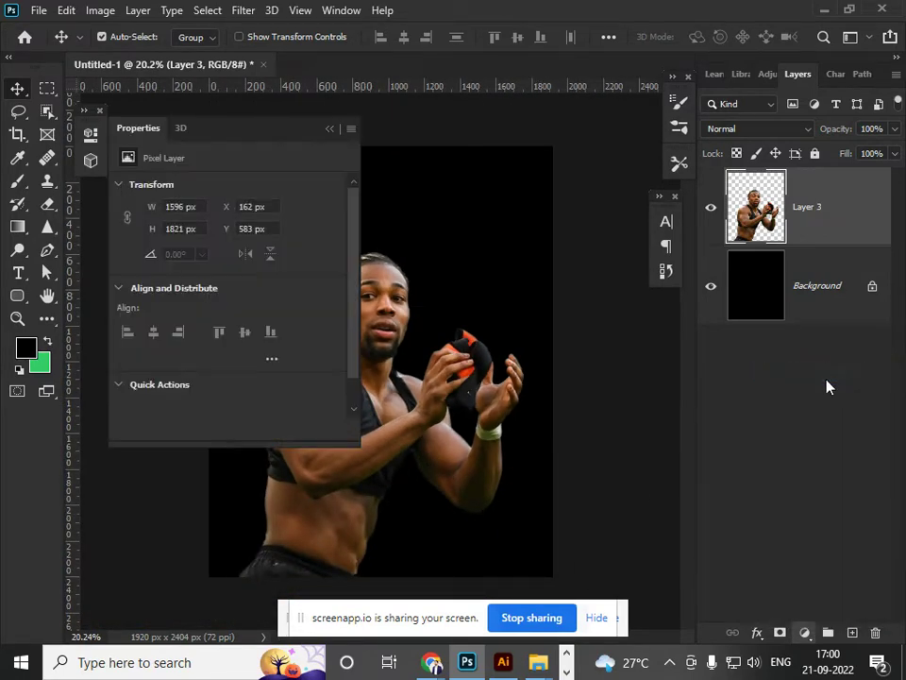
left_click_drag(227, 236, 166, 253)
left_click_drag(229, 273, 271, 275)
left_click_drag(164, 239, 94, 276)
mouse_move(270, 278)
left_mouse_down()
mouse_move(113, 288)
mouse_move(341, 295)
mouse_move(270, 282)
left_mouse_up()
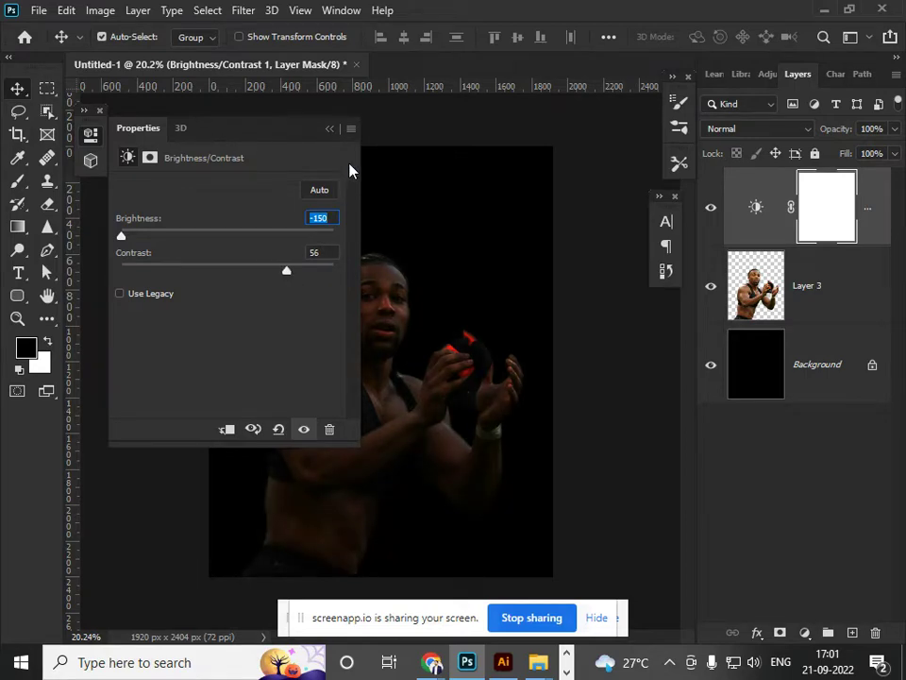
left_click(330, 130)
On the footballer layer, start a Pen path at the wristband's upper tip and trace its outer side and curved lower edge.
scroll(501, 441, "up", 2)
scroll(501, 472, "up", 8)
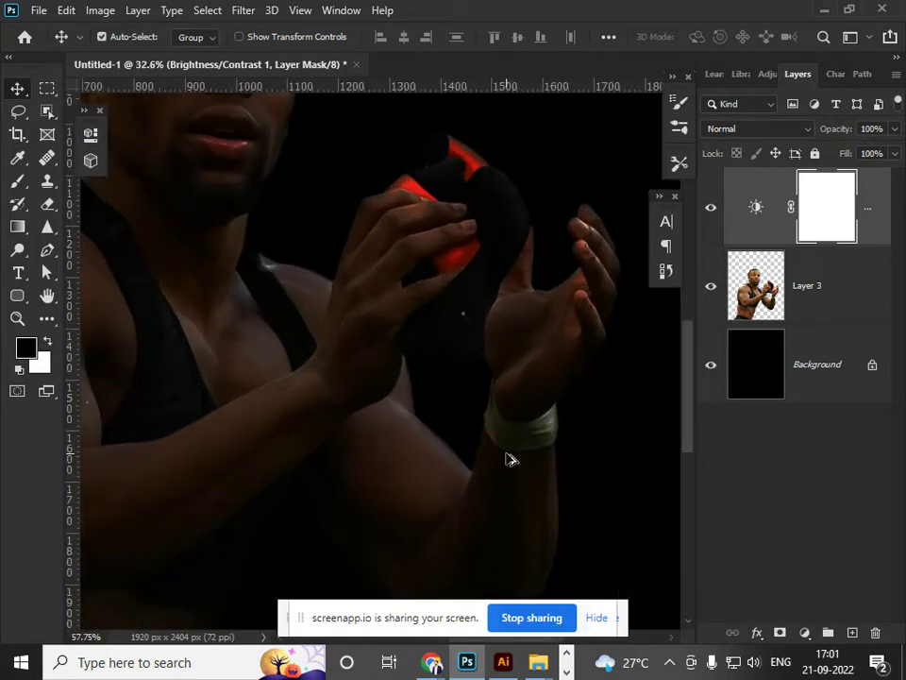
left_click_drag(501, 471, 331, 538)
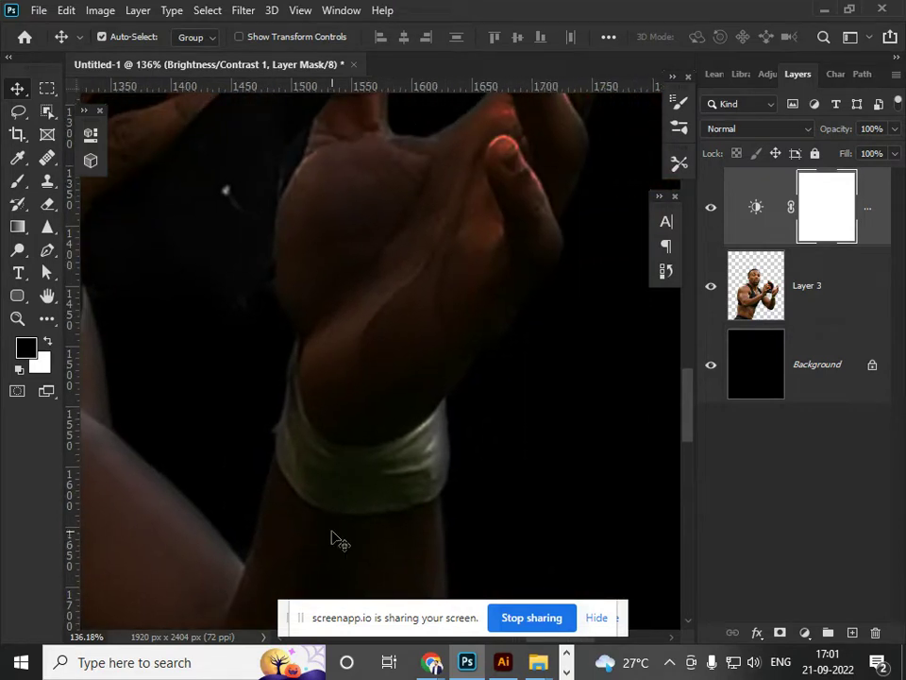
key("p")
left_click(821, 309)
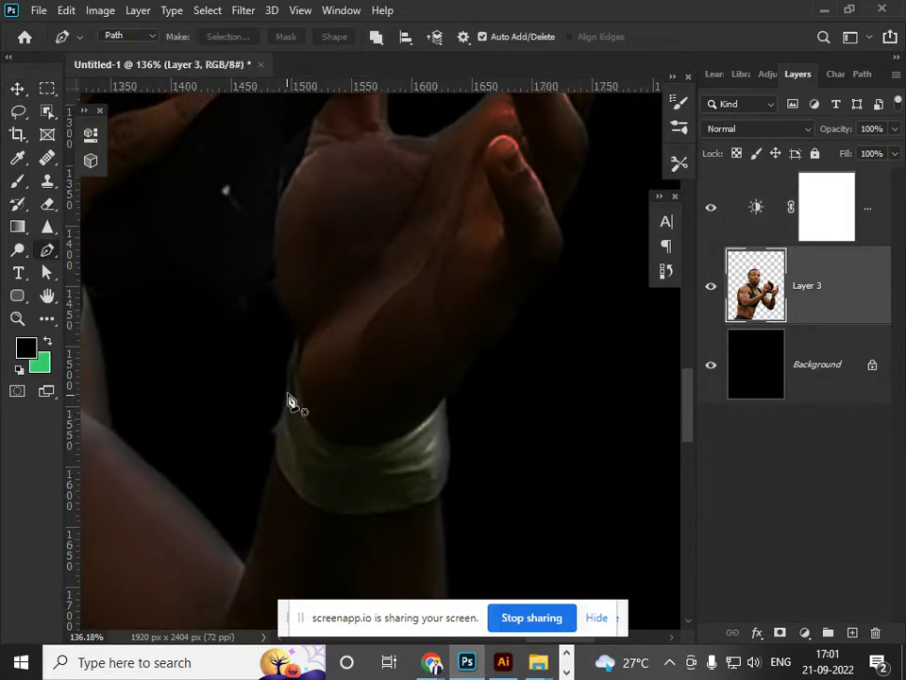
left_click(296, 345)
left_click(274, 445)
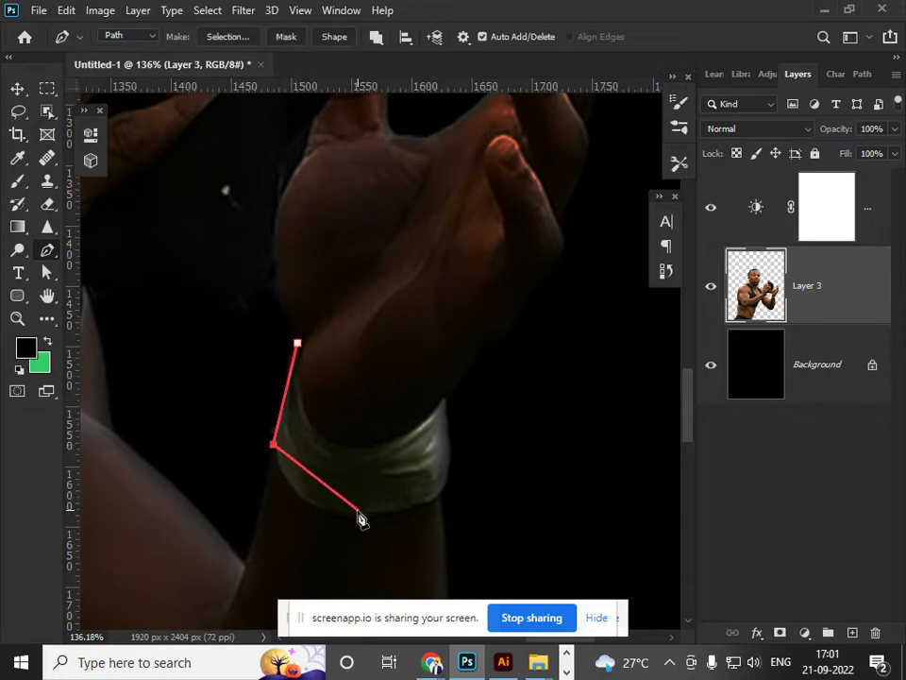
left_click_drag(350, 514, 416, 515)
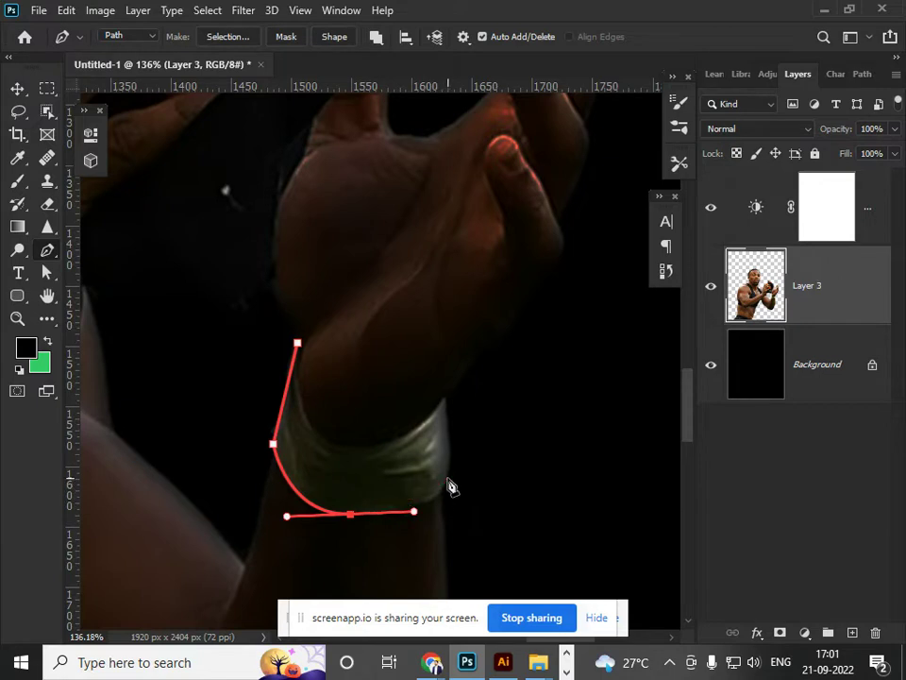
left_click_drag(449, 479, 462, 454)
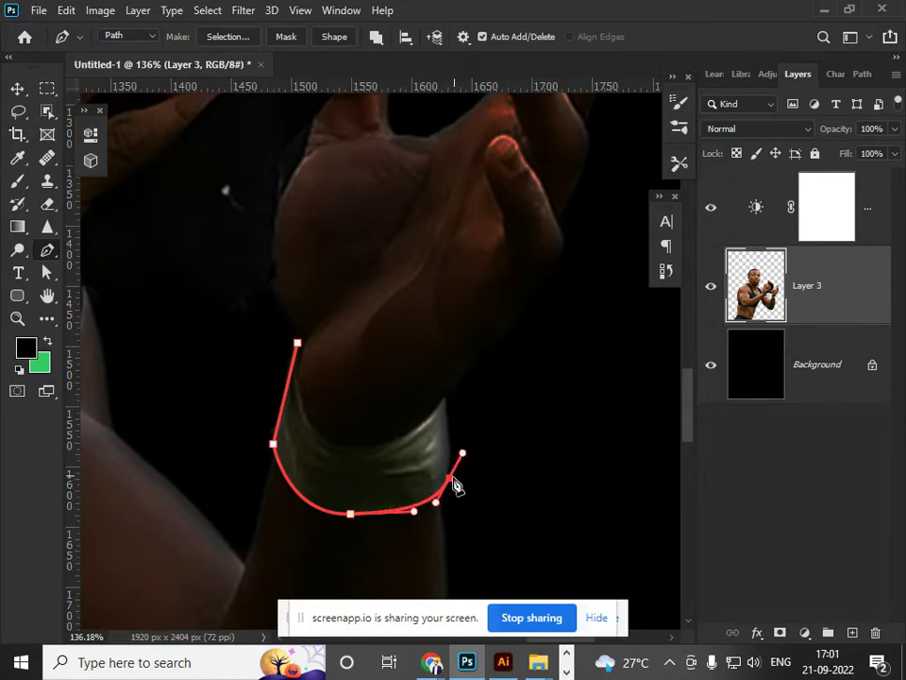
Continue the wristband path up its far side and back along the curved upper edge, closing it at the starting point.
scroll(453, 486, "up", 7)
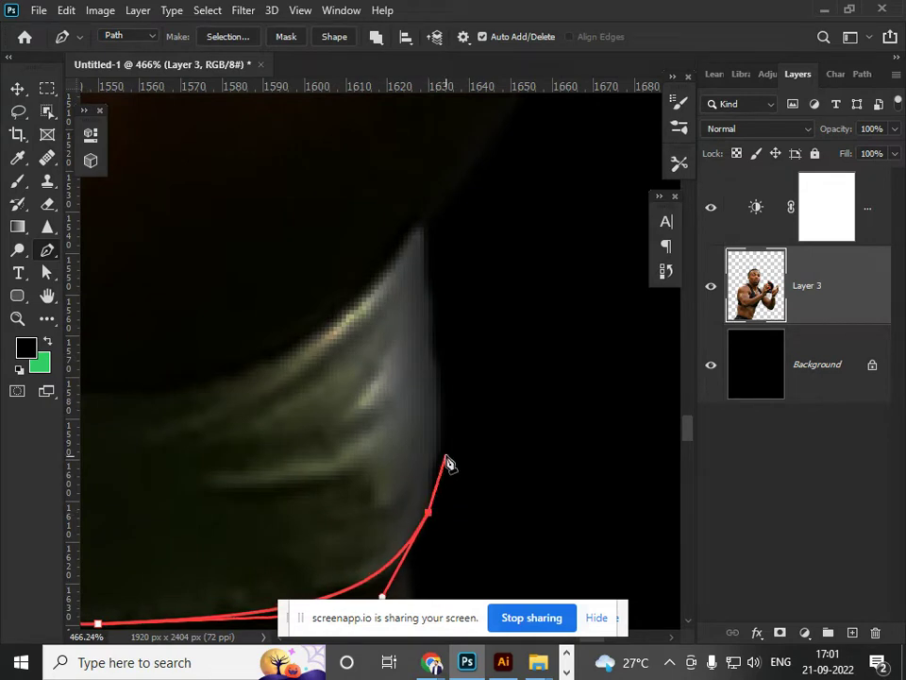
left_click(440, 456)
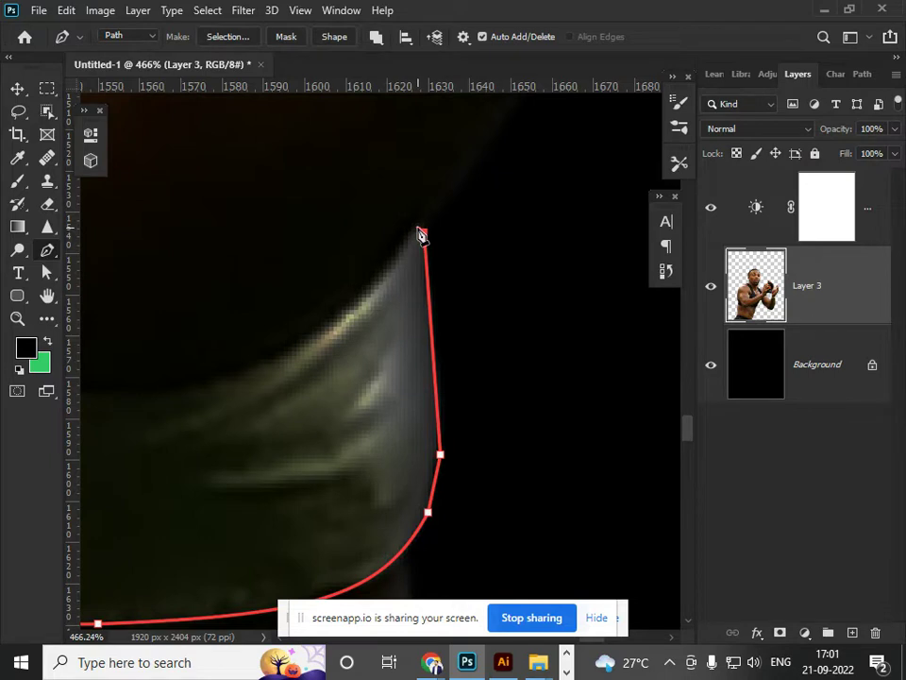
scroll(411, 374, "down", 6)
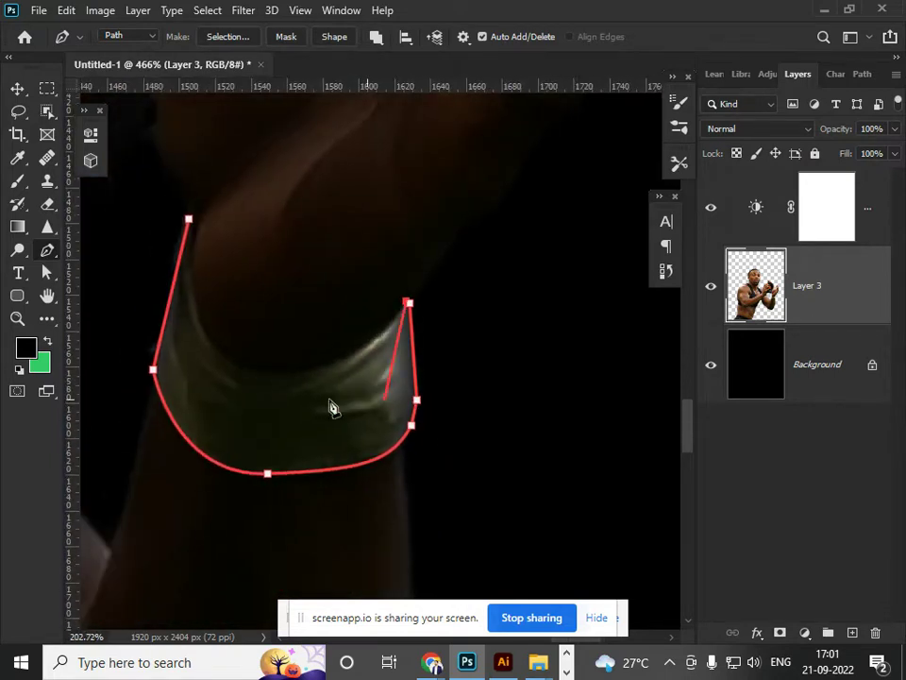
left_click_drag(257, 326, 193, 289)
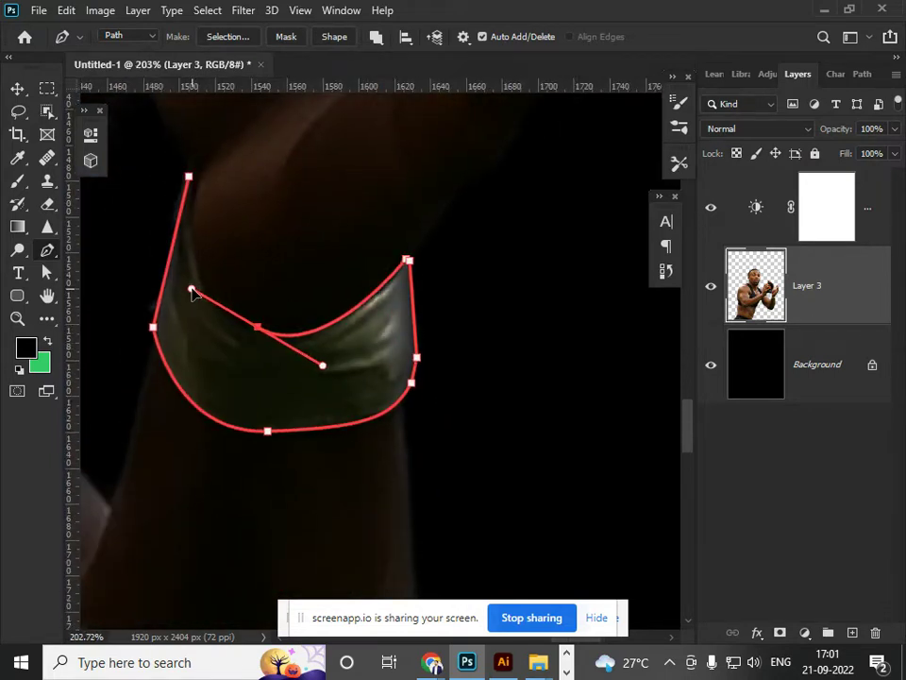
left_click(193, 229)
left_click(189, 176)
scroll(398, 353, "down", 10)
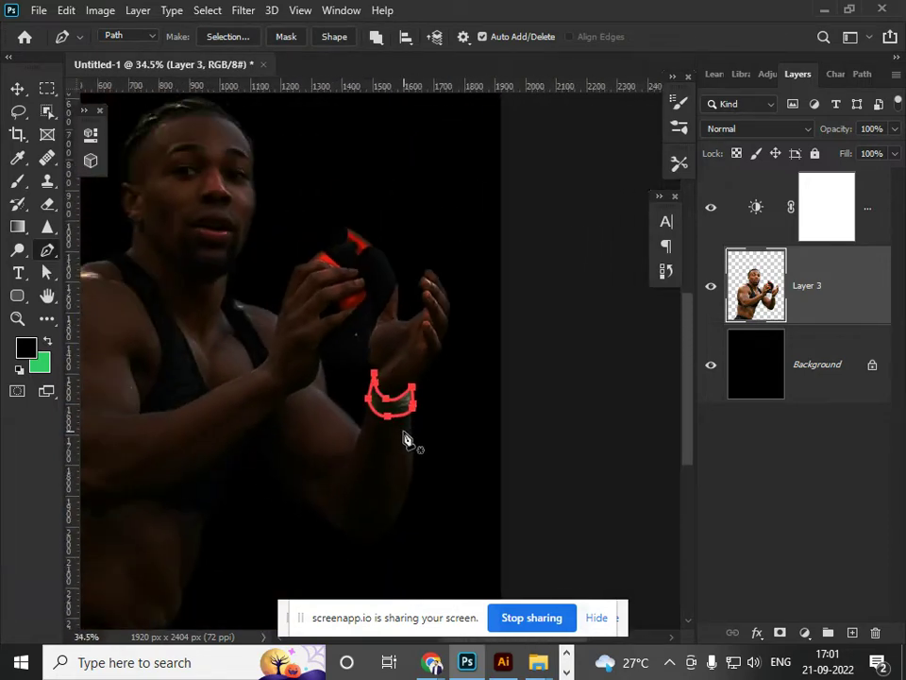
Add a new empty layer directly above the footballer layer.
scroll(541, 455, "up", 9)
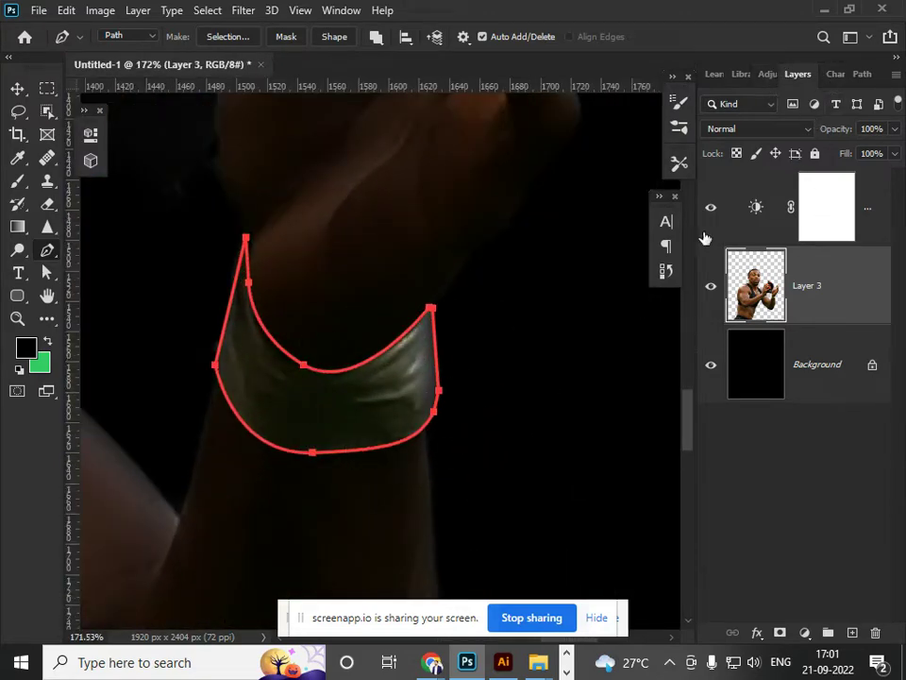
right_click(248, 244)
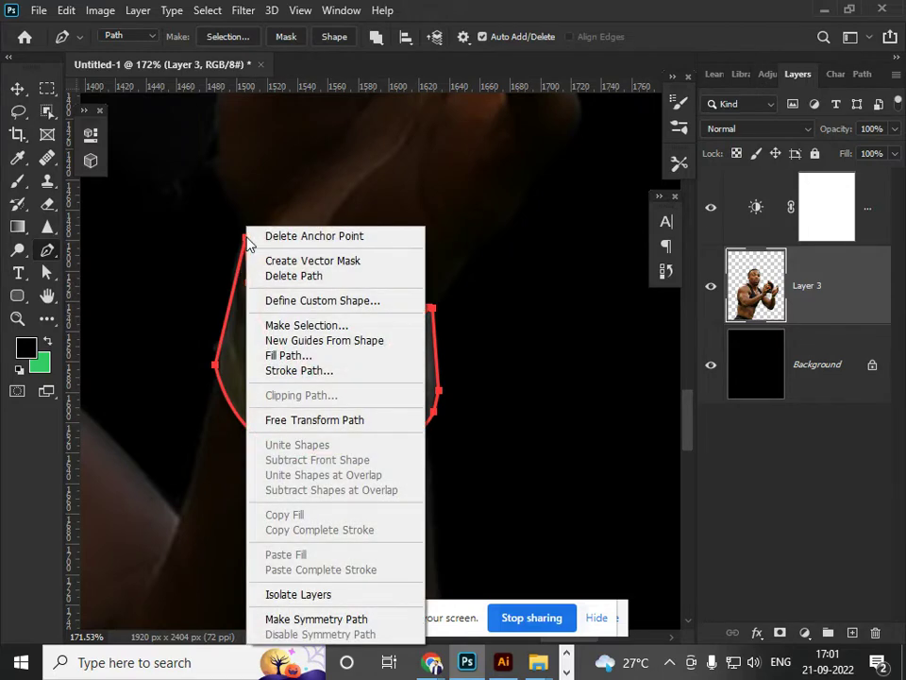
left_click(848, 642)
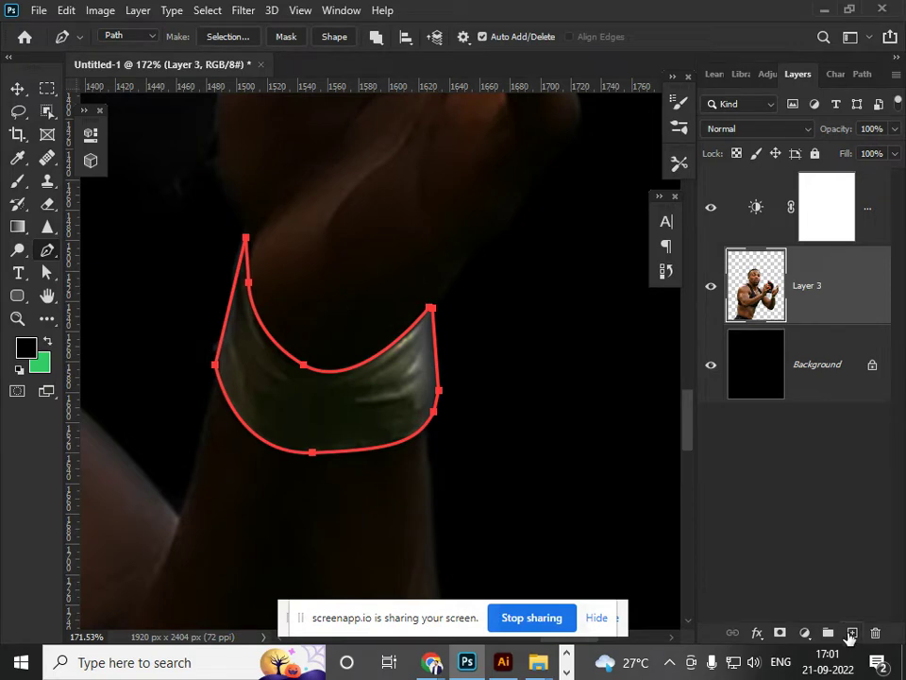
left_click(850, 634)
right_click(247, 244)
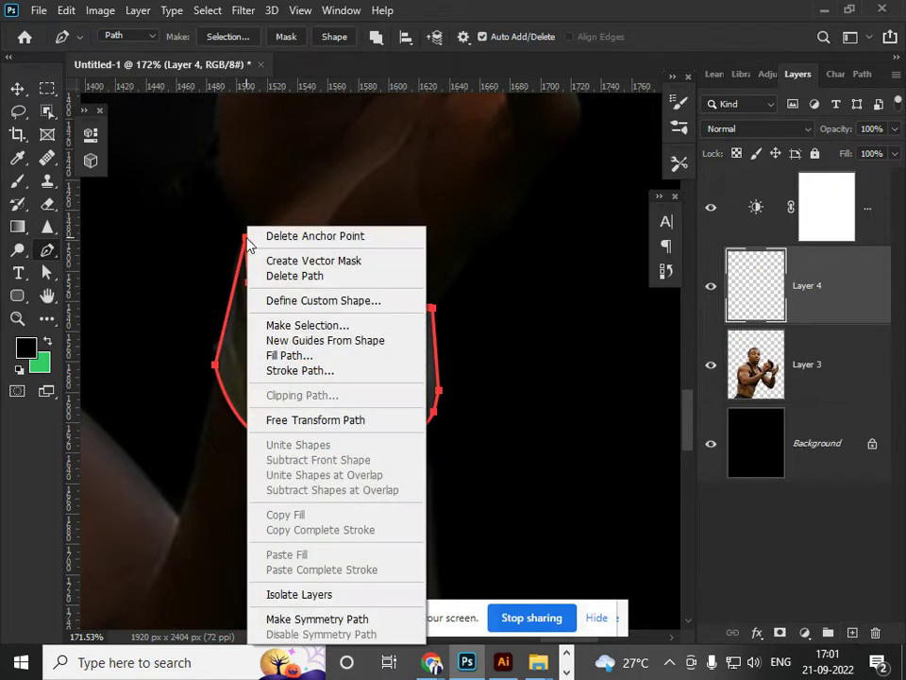
left_click(302, 371)
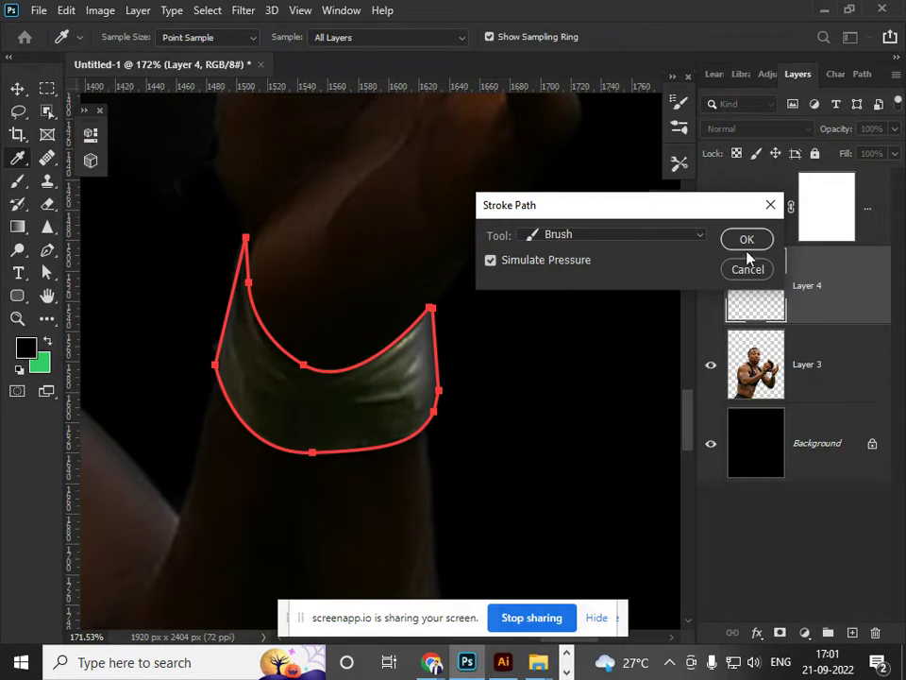
left_click(750, 269)
Set the foreground colour to red ff0000 and reduce the Brush size to 8 px.
left_click(26, 348)
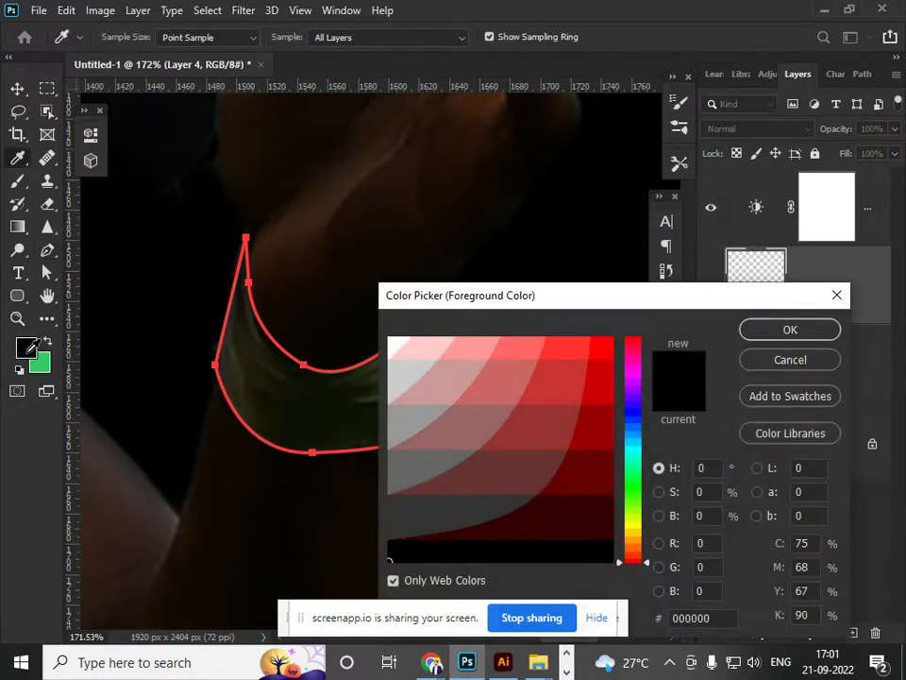
left_click(609, 342)
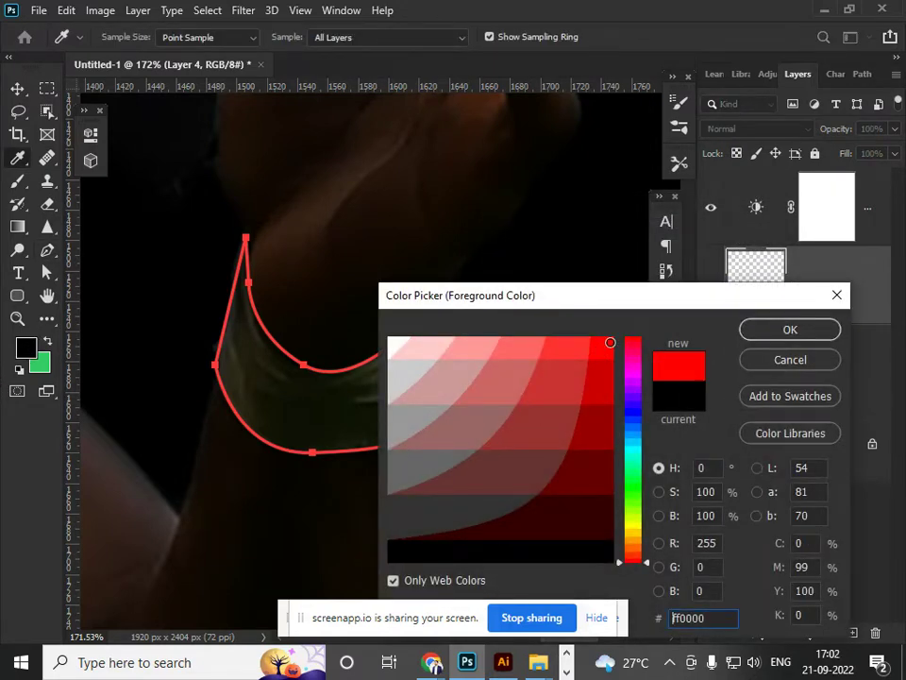
left_click(790, 332)
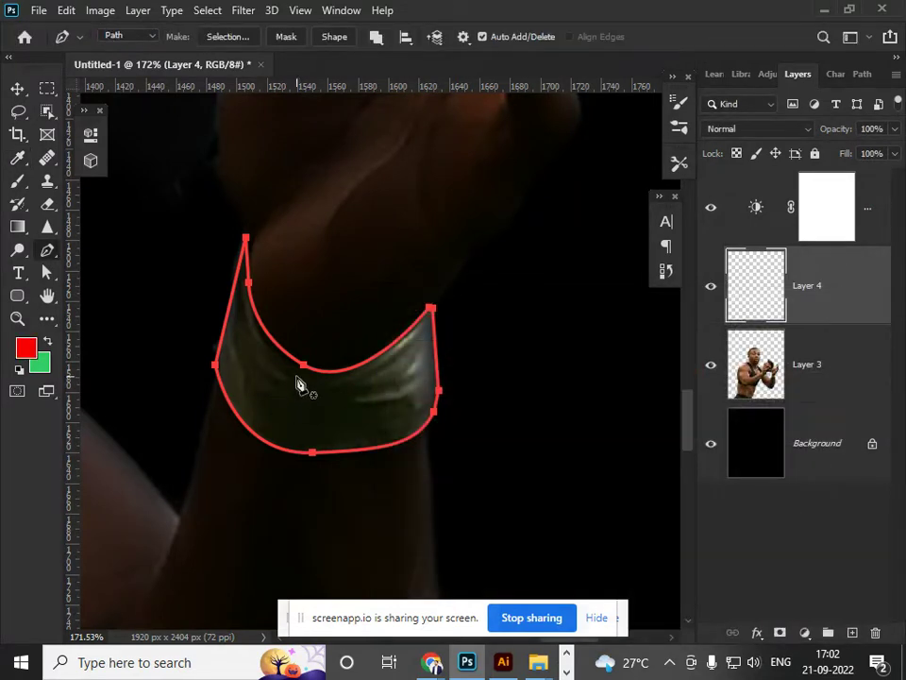
left_click(16, 182)
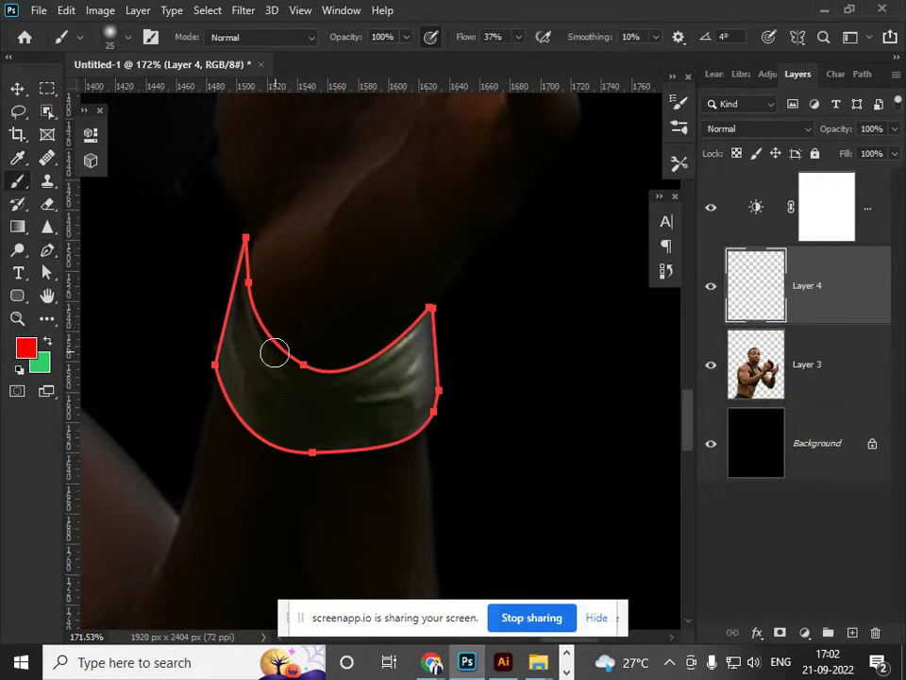
key("bracketleft")
key("bracketleft")
key("bracketleft")
key("bracketleft")
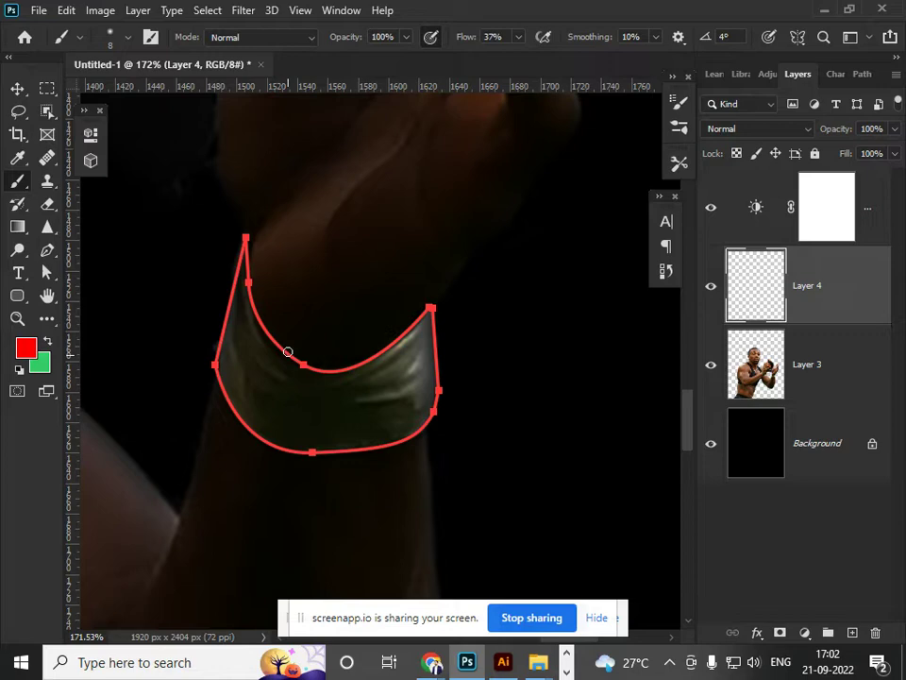
Try stroking the wristband path with the 8 px Brush at 37% flow and Simulate Pressure on, and check the outline.
key("p")
right_click(247, 248)
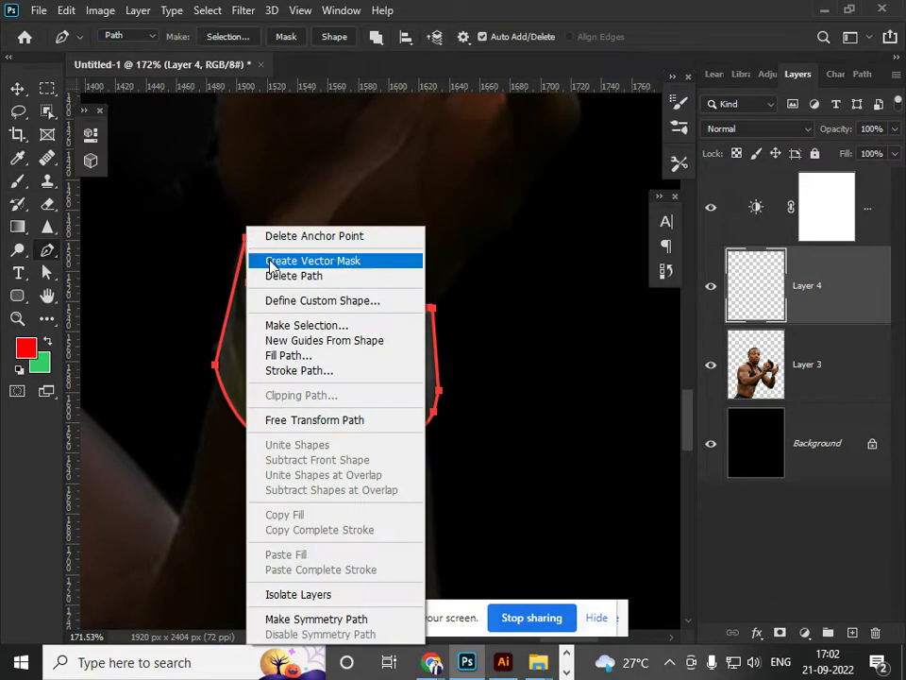
left_click(302, 370)
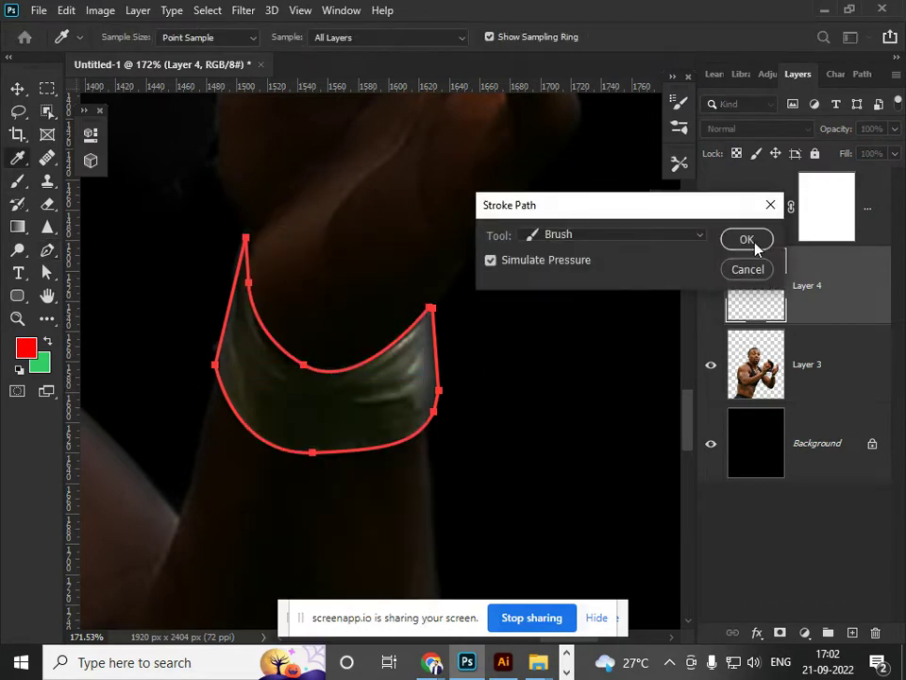
left_click(750, 240)
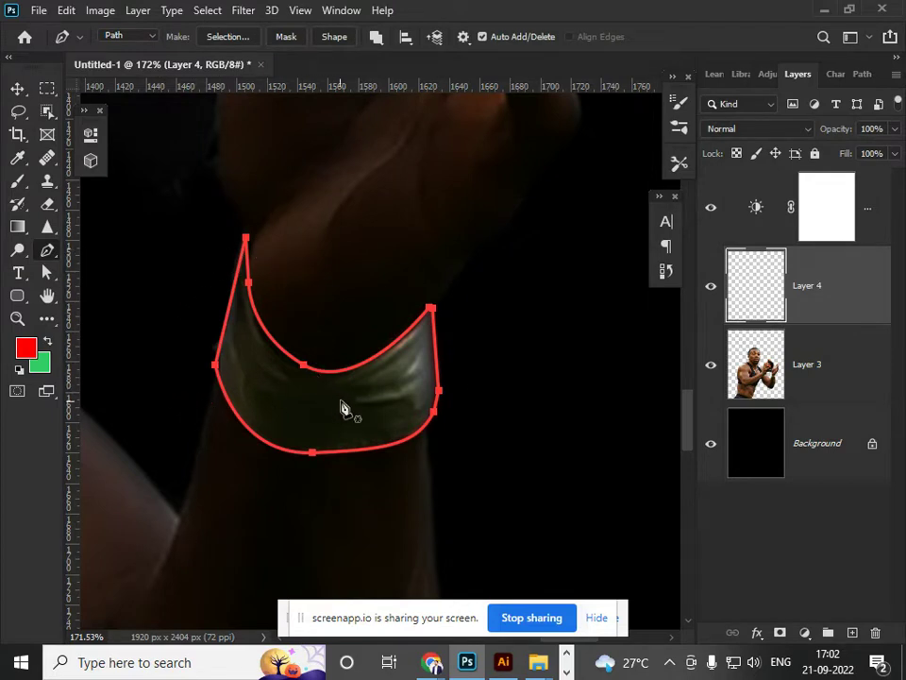
key("ctrl+Return")
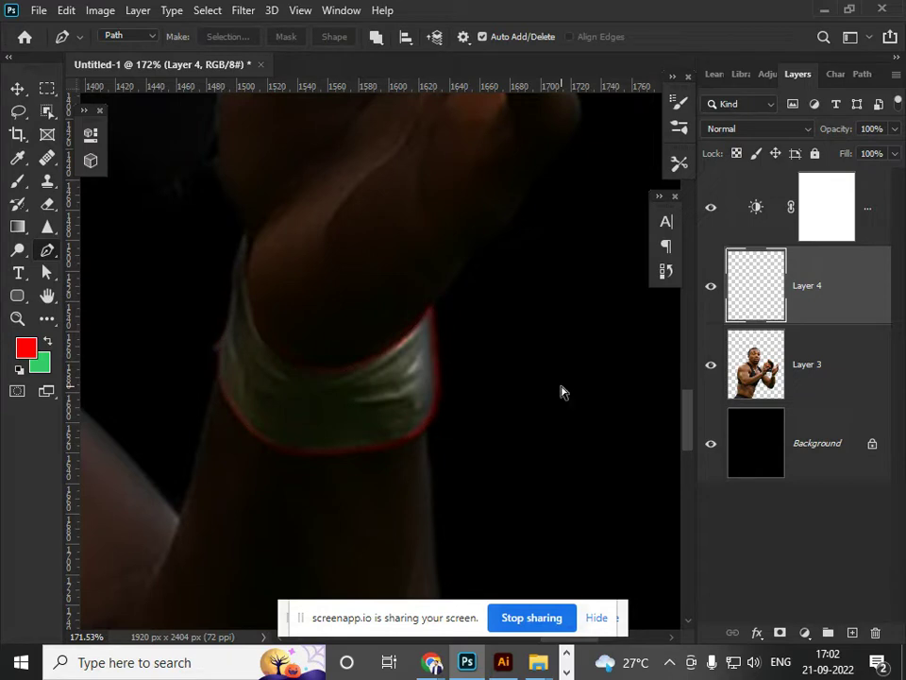
key("ctrl+minus")
key("ctrl+minus")
key("ctrl+minus")
key("ctrl+minus")
key("ctrl+plus")
key("ctrl+plus")
key("ctrl+plus")
key("ctrl+plus")
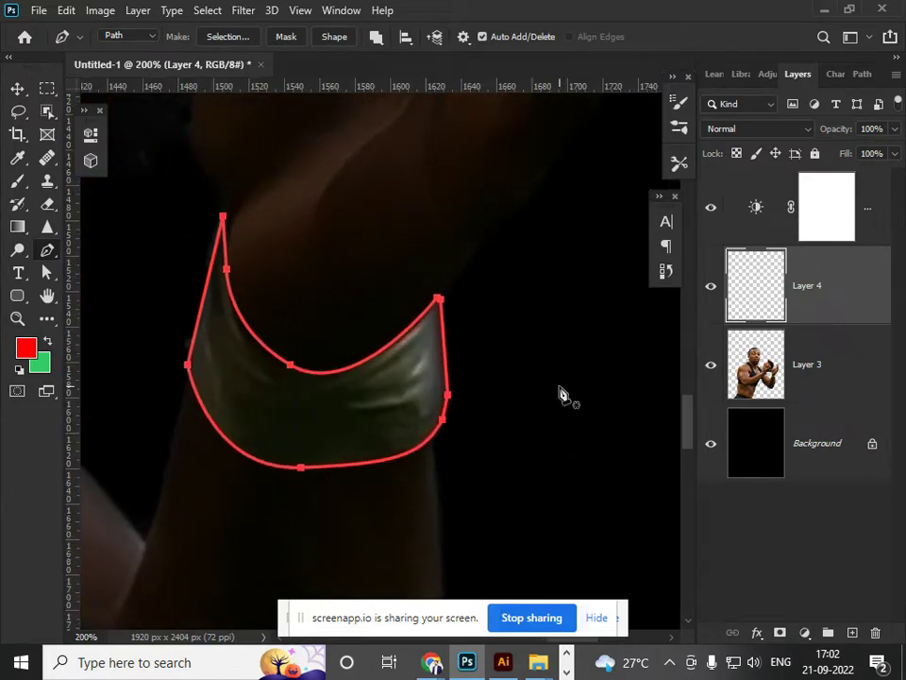
Set the Brush flow to 100% and stroke the wristband path in red with the Brush and Simulate Pressure on.
key("b")
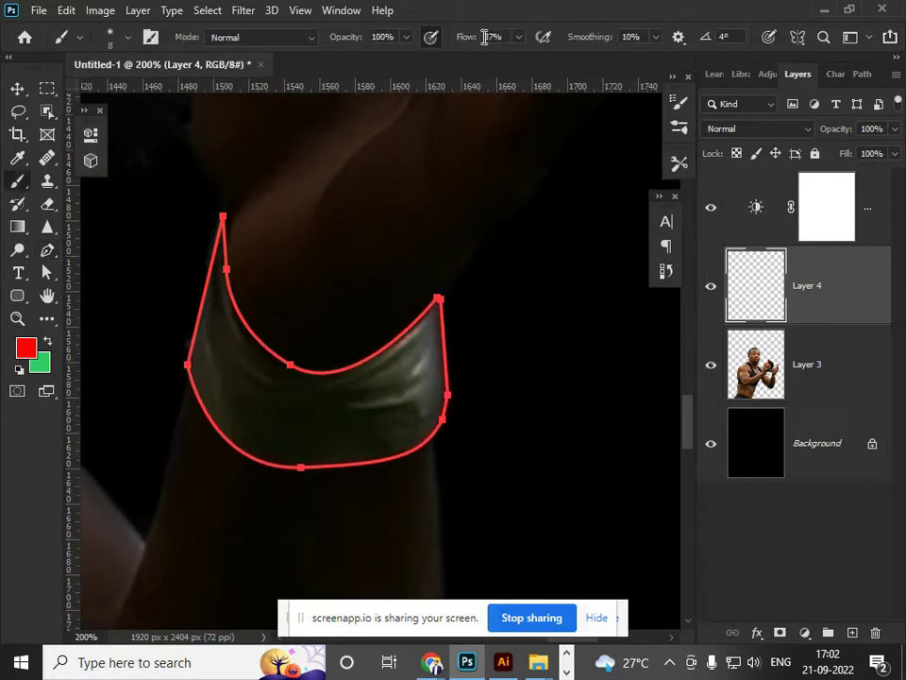
left_click(518, 37)
left_click_drag(525, 61, 517, 61)
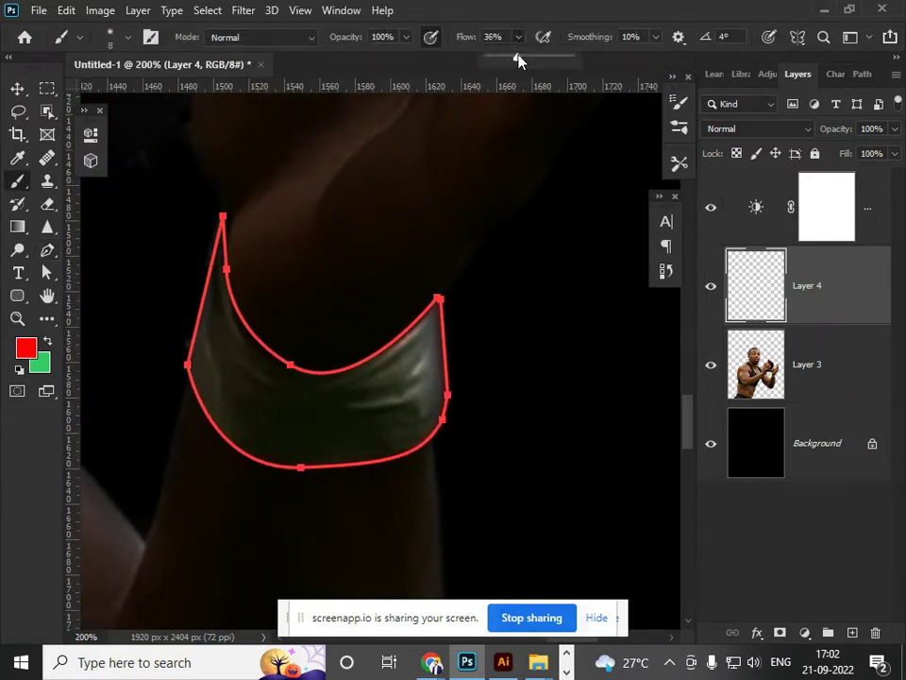
key("p")
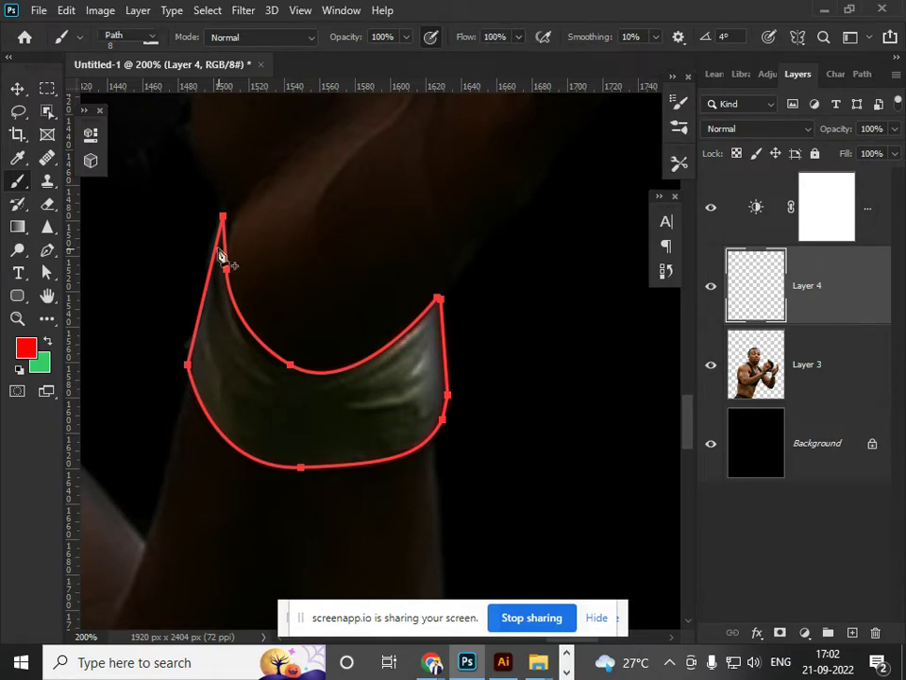
right_click(223, 219)
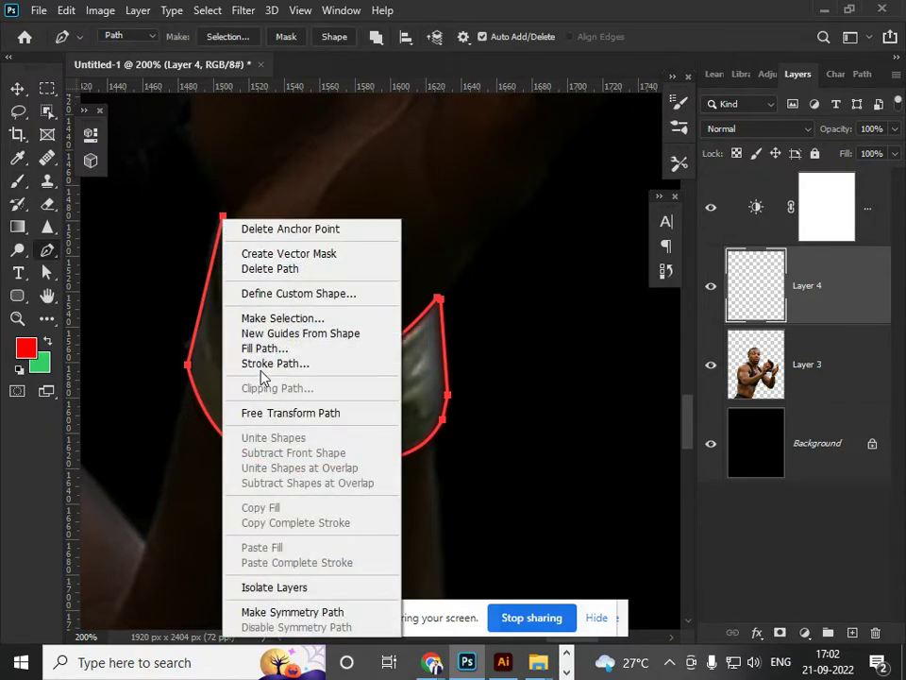
left_click(266, 365)
left_click(760, 239)
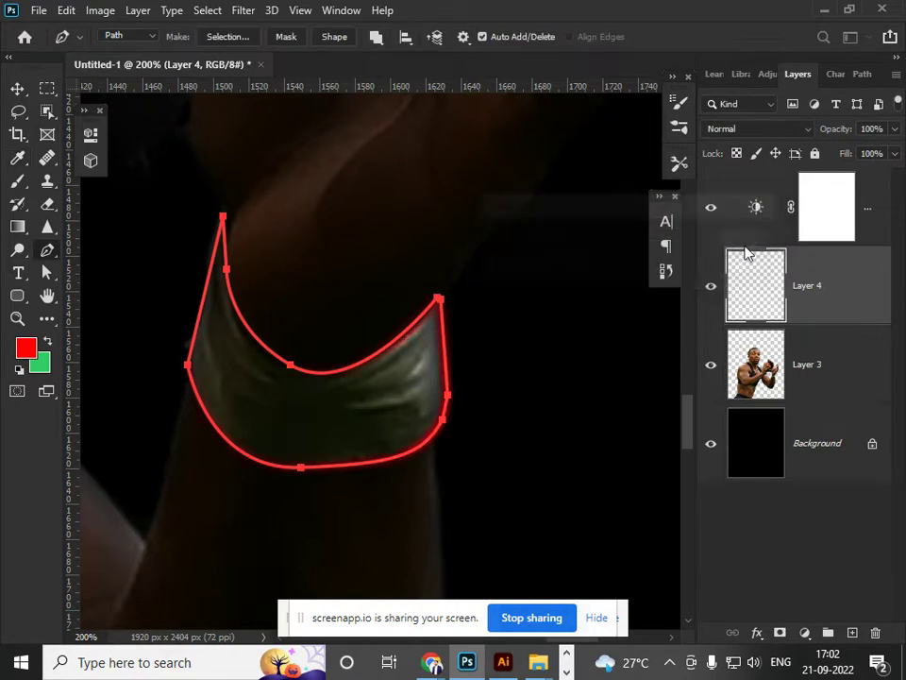
Clear the wristband path from view and check the red outline against the whole figure.
key("ctrl+Return")
key("ctrl+d")
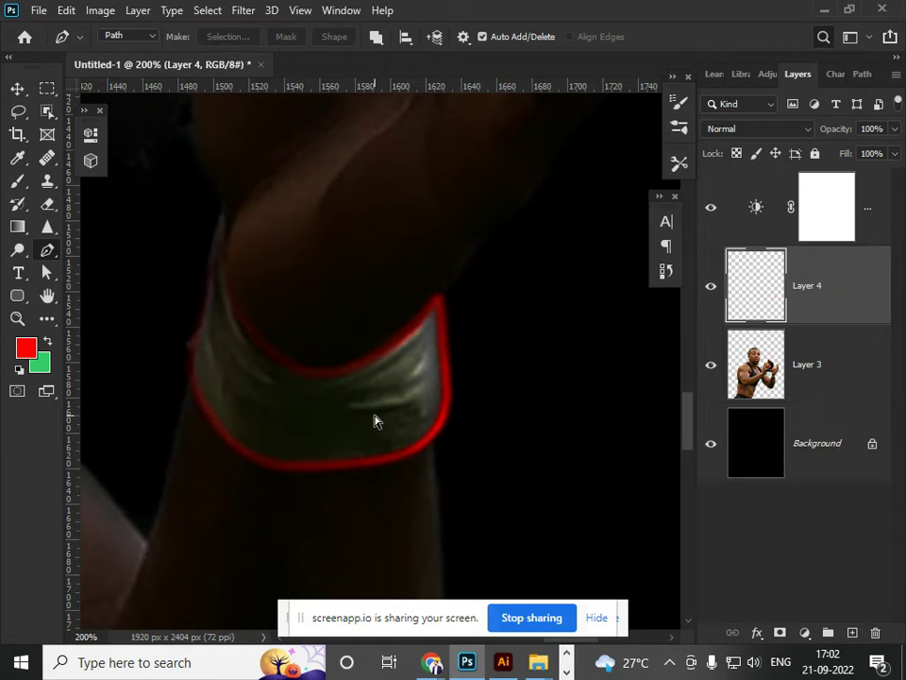
key("ctrl+minus")
key("ctrl+minus")
key("ctrl+minus")
key("ctrl+minus")
key("ctrl+plus")
key("ctrl+plus")
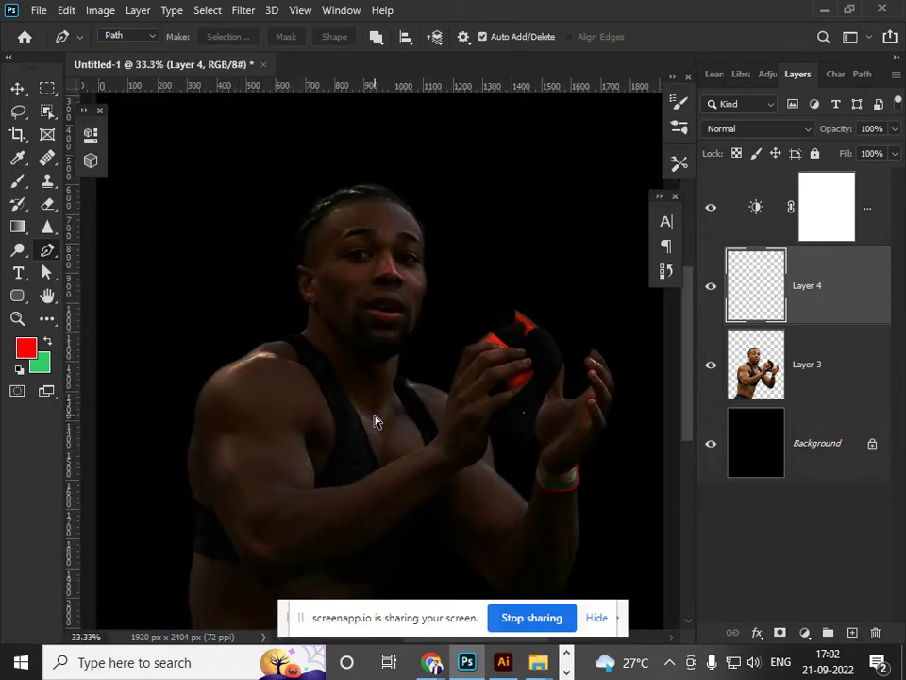
Set the foreground colour to white ffffff for a second stroke around the wristband.
left_click_drag(429, 472, 237, 407)
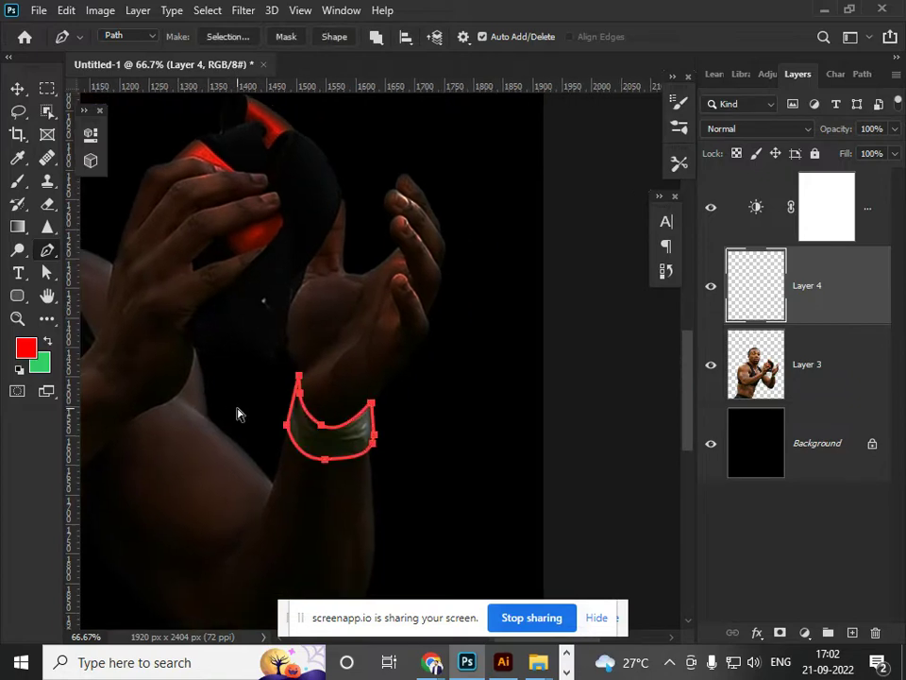
scroll(311, 410, "up", 3)
scroll(307, 411, "up", 5)
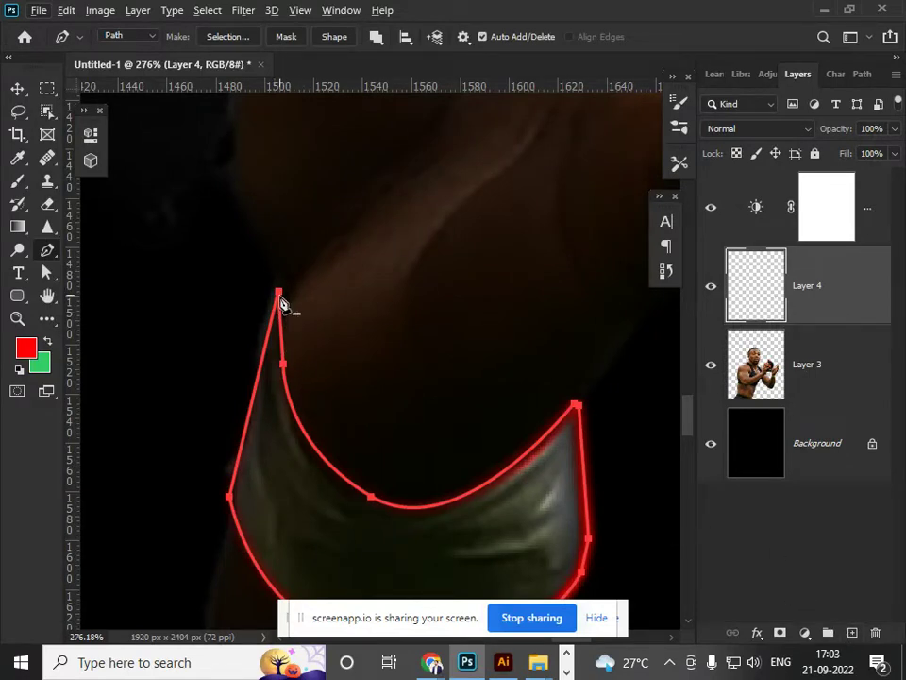
left_click(27, 350)
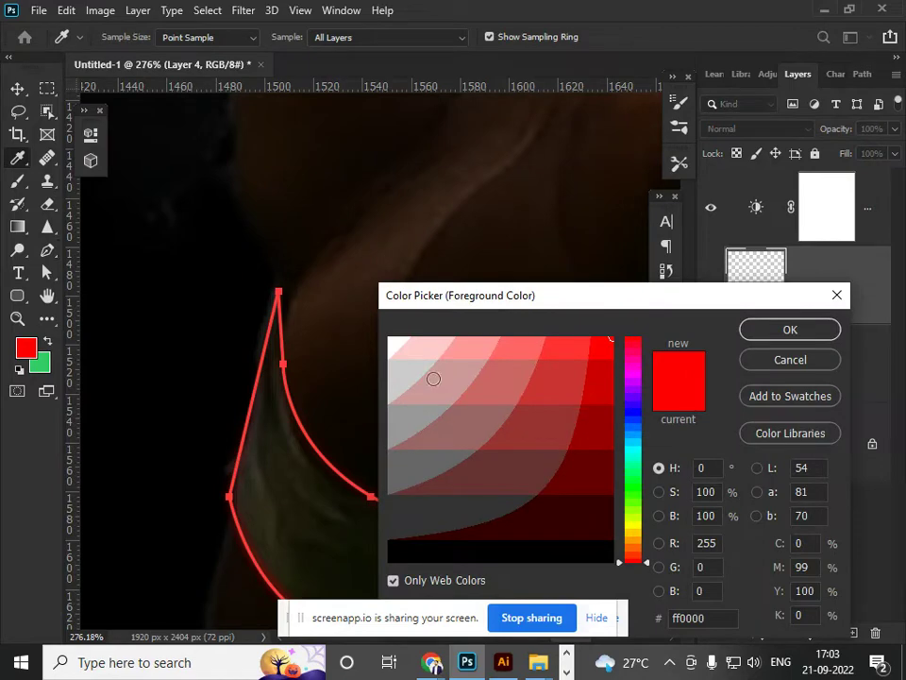
left_click(396, 346)
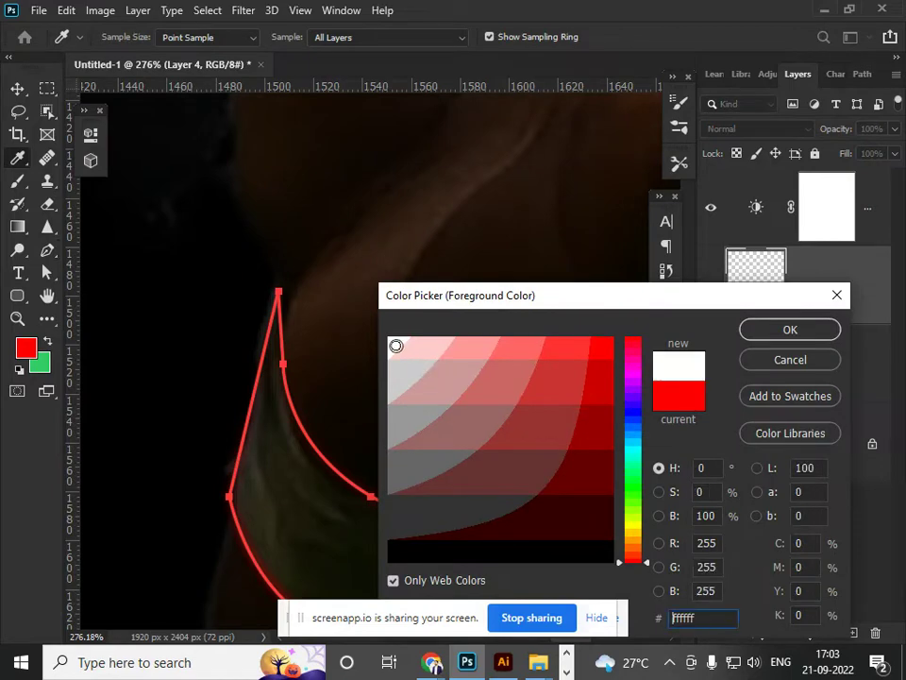
left_click(804, 335)
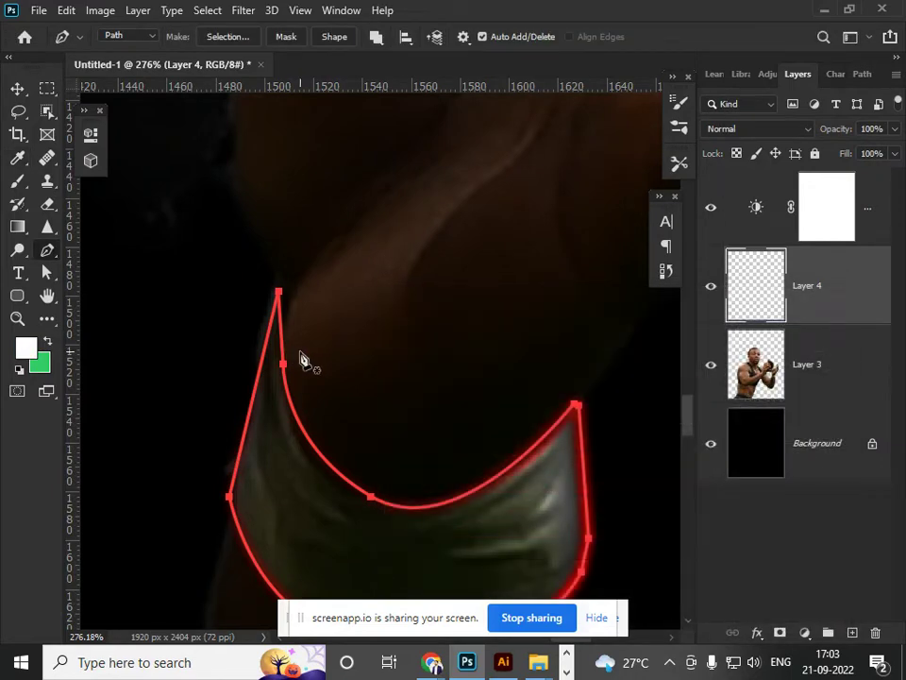
Stroke the wristband path in white with the 5 px Brush and Simulate Pressure on, then dismiss the path.
key("b")
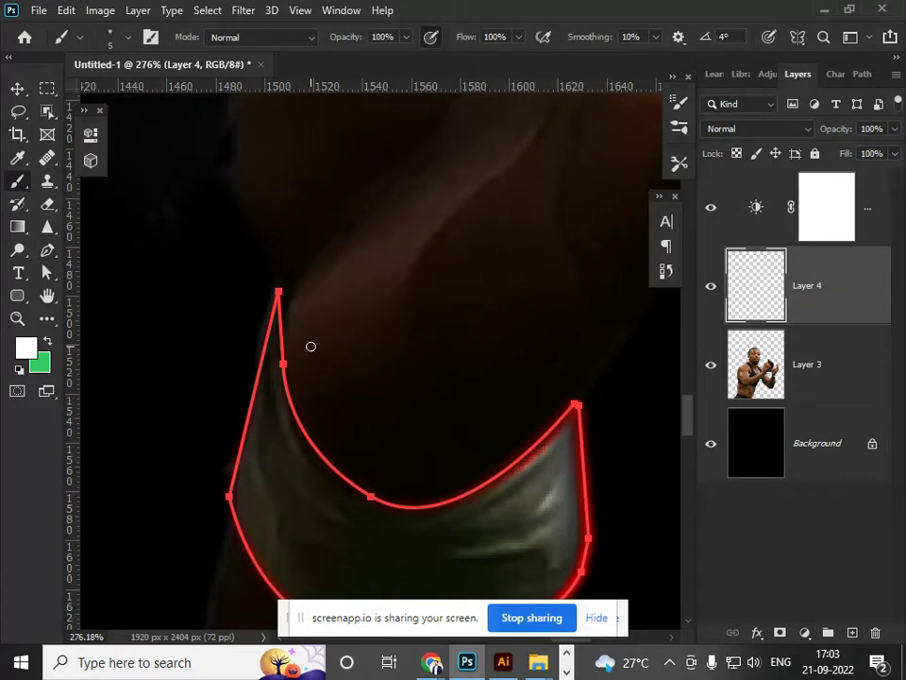
key("p")
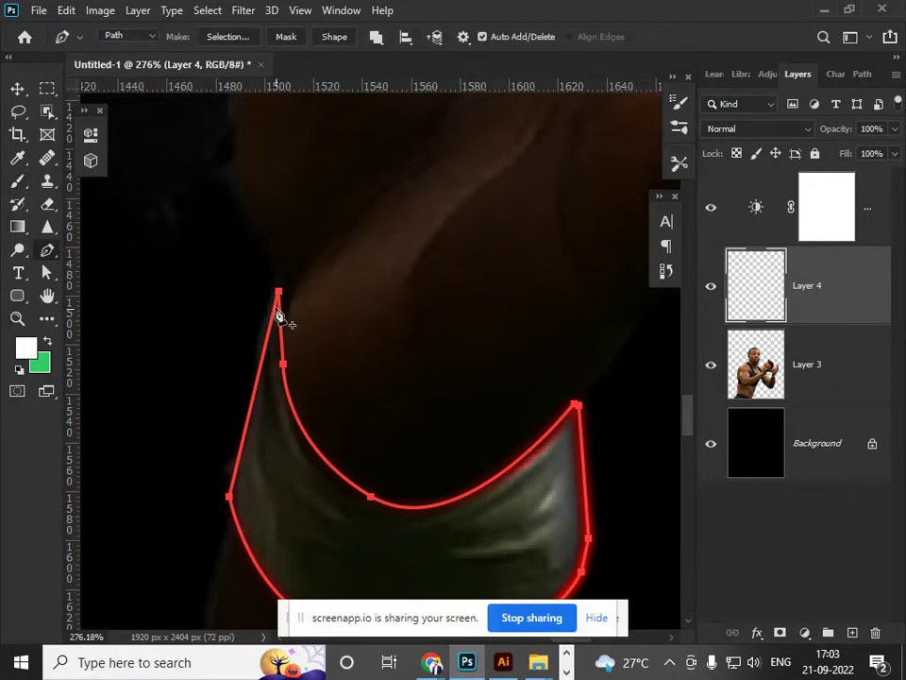
right_click(279, 298)
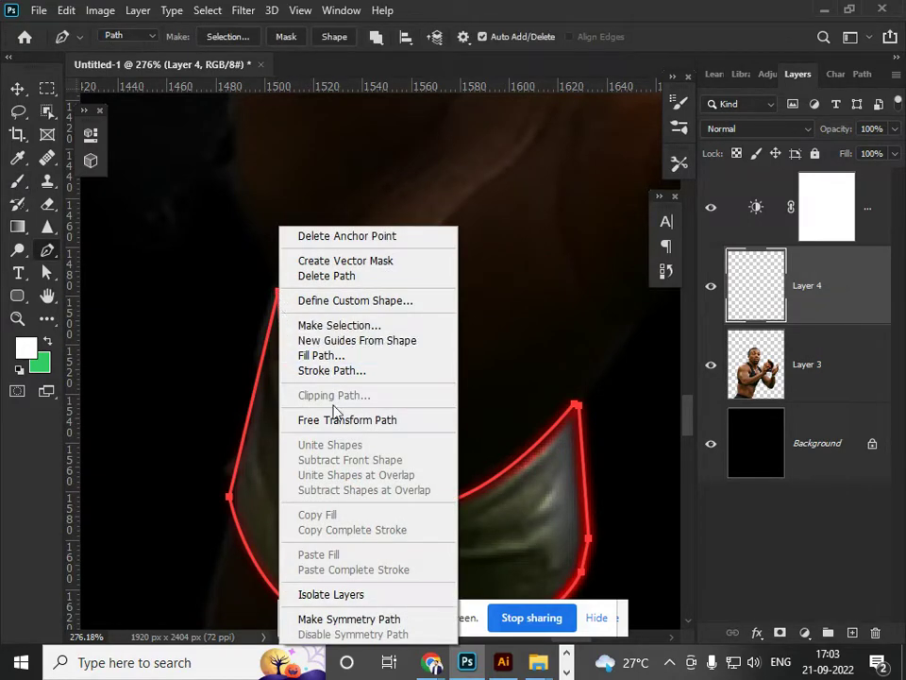
left_click(349, 371)
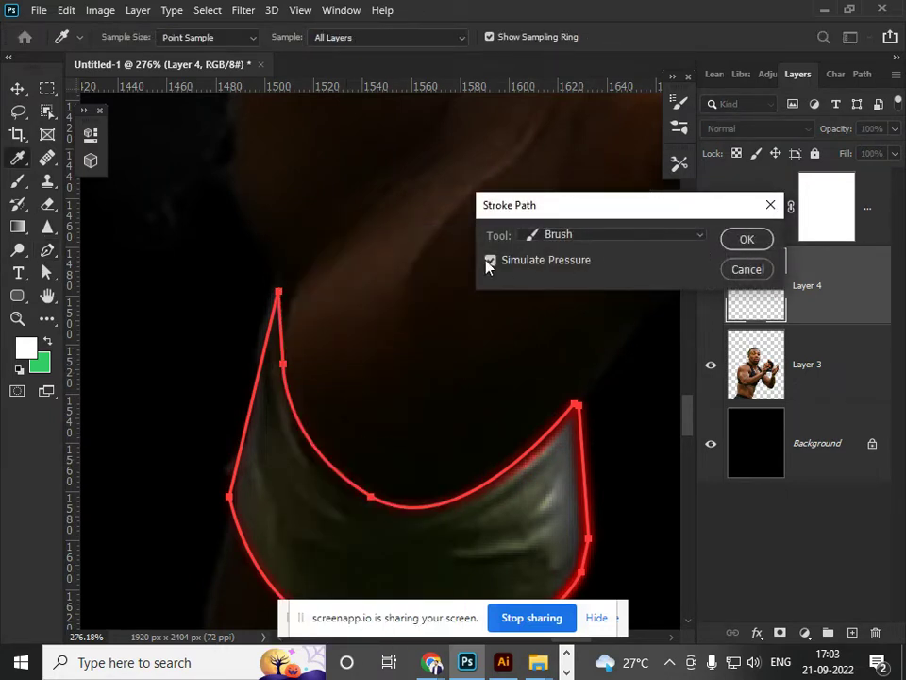
left_click(746, 239)
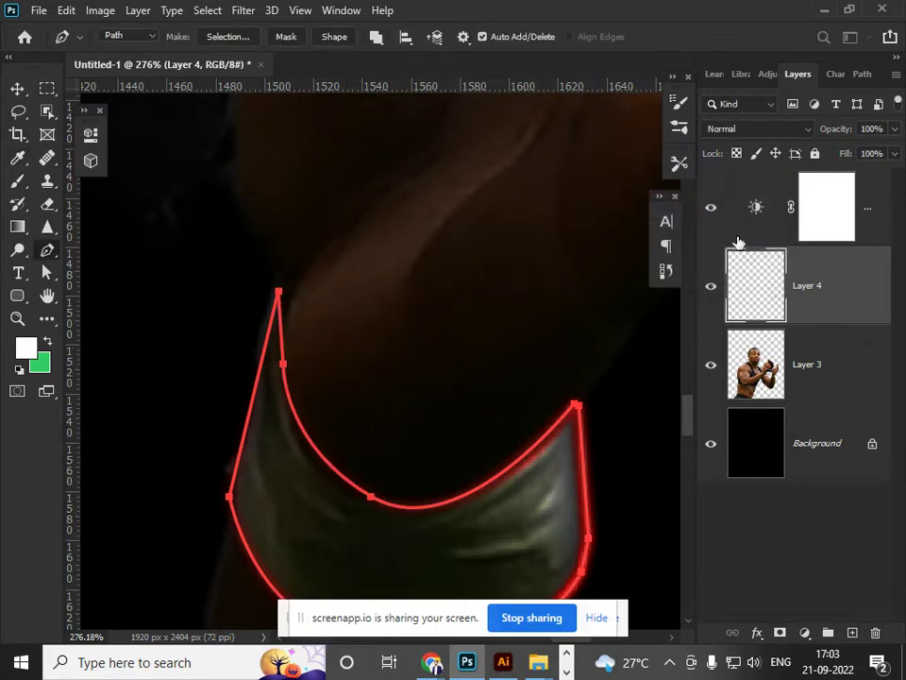
key("Escape")
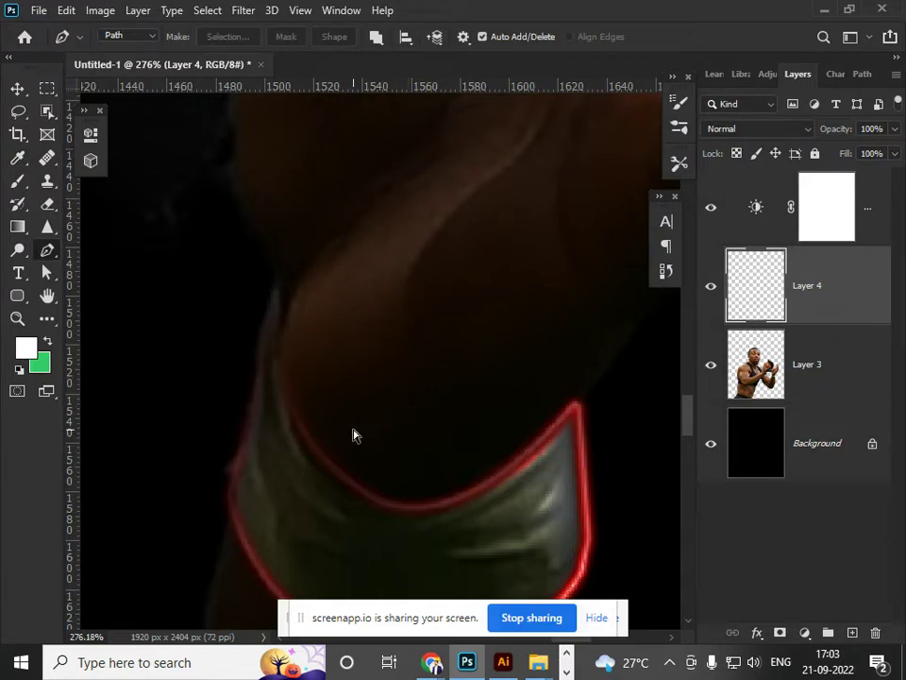
Add an Outer Glow effect to the wristband outline layer, keeping the wristband visible beside the settings.
scroll(353, 435, "down", 8)
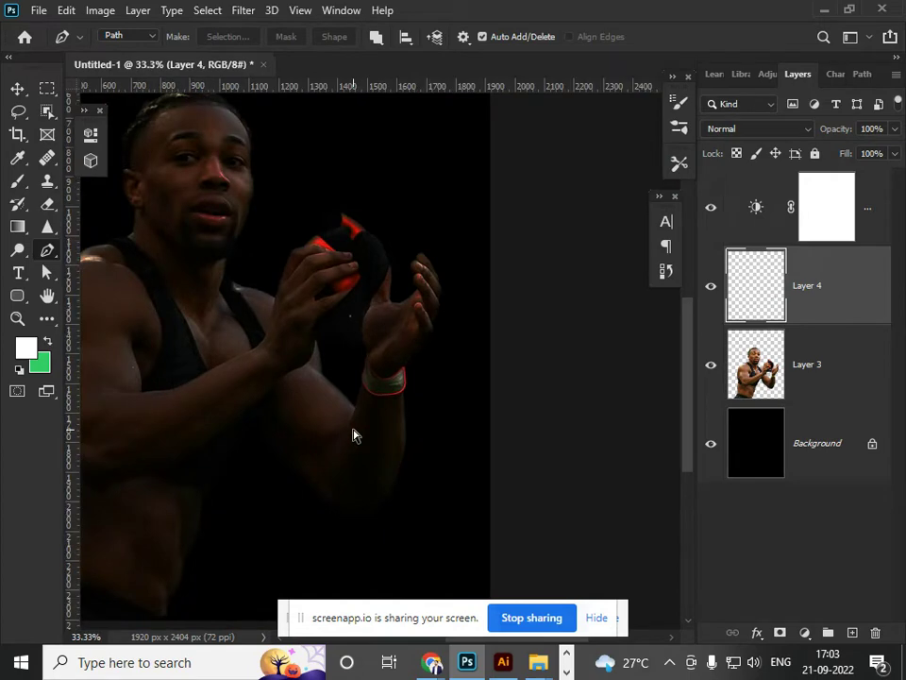
scroll(353, 436, "down", 1)
scroll(352, 430, "up", 3)
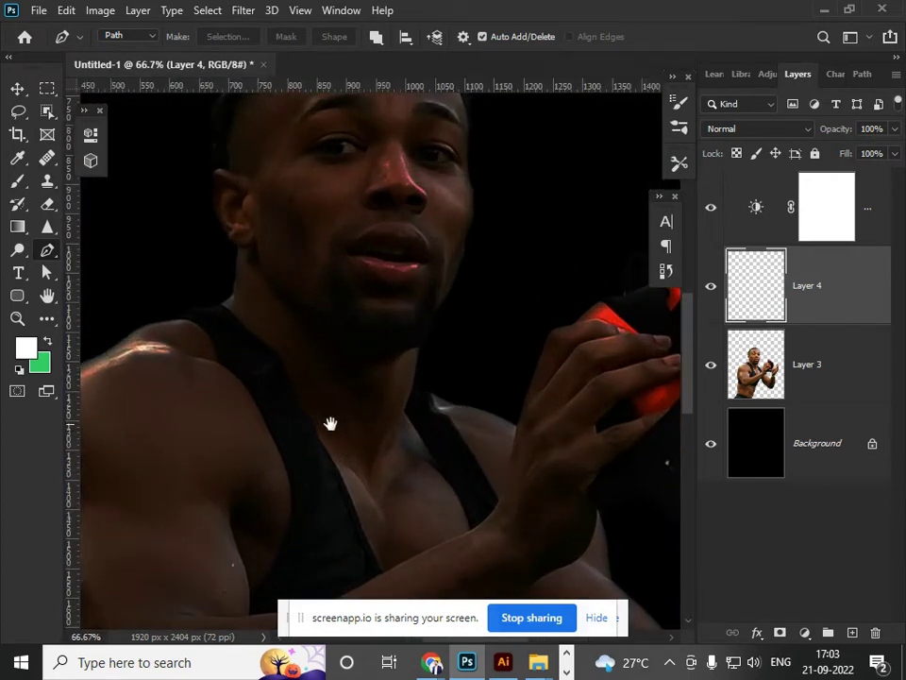
left_click_drag(404, 427, 195, 368)
left_click_drag(307, 423, 452, 514)
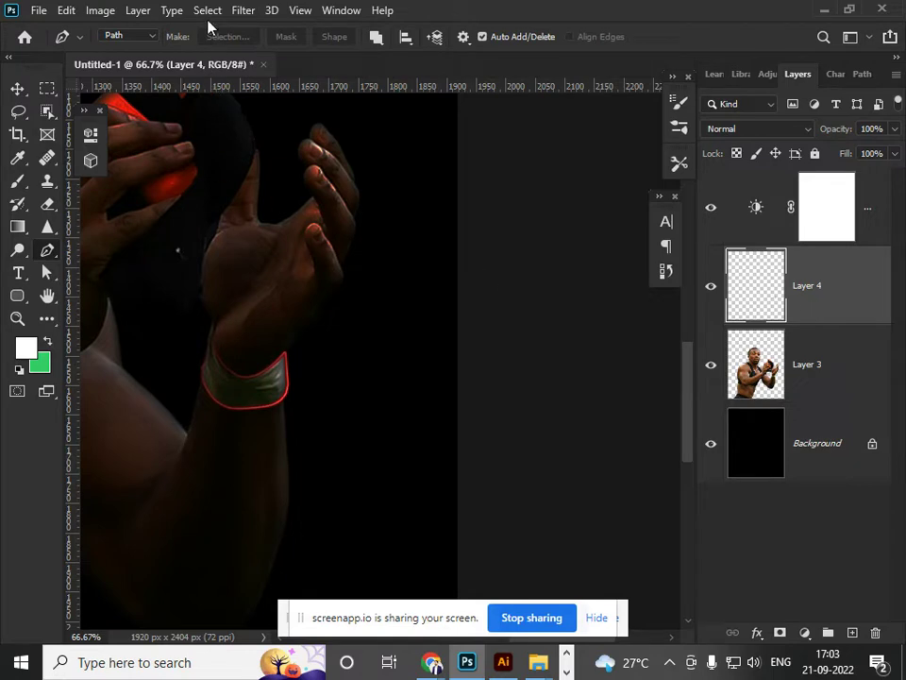
left_click(757, 634)
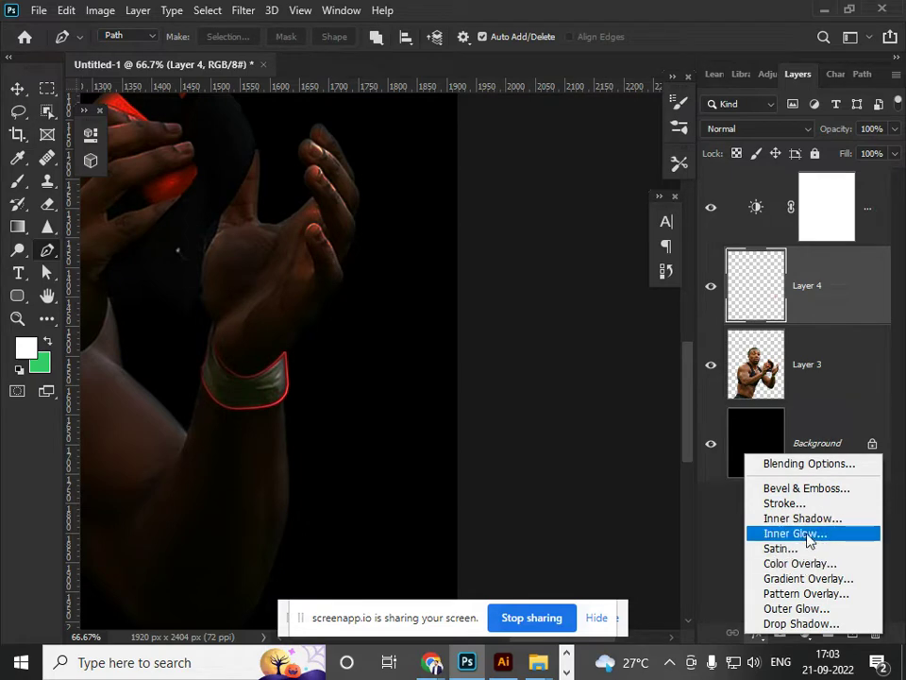
left_click(805, 607)
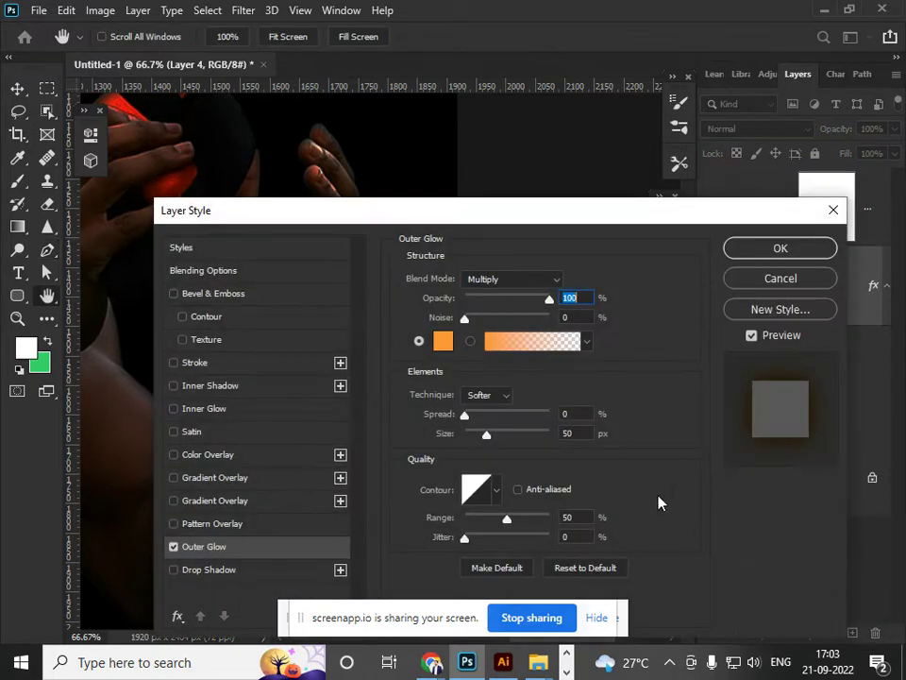
left_click_drag(264, 212, 475, 193)
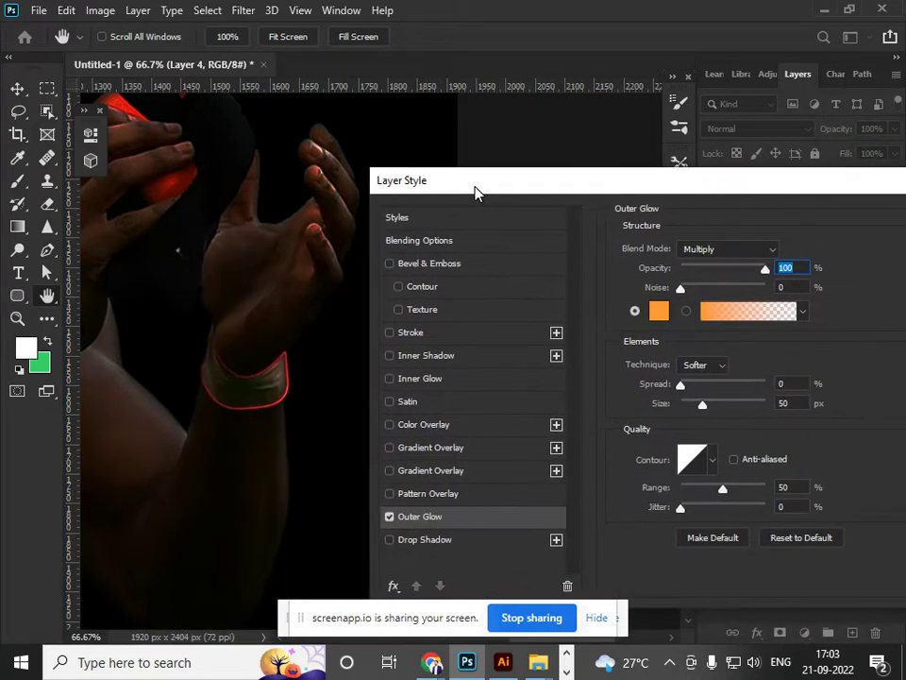
Change the Outer Glow gradient's starting colour stop to red ff0000.
left_click(710, 321)
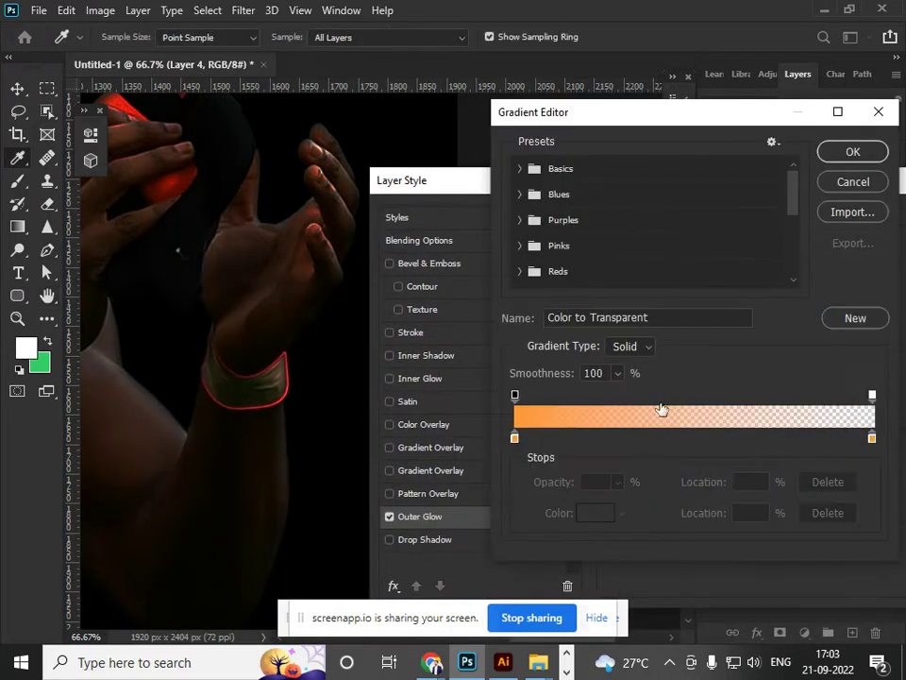
left_click(514, 437)
left_click(596, 515)
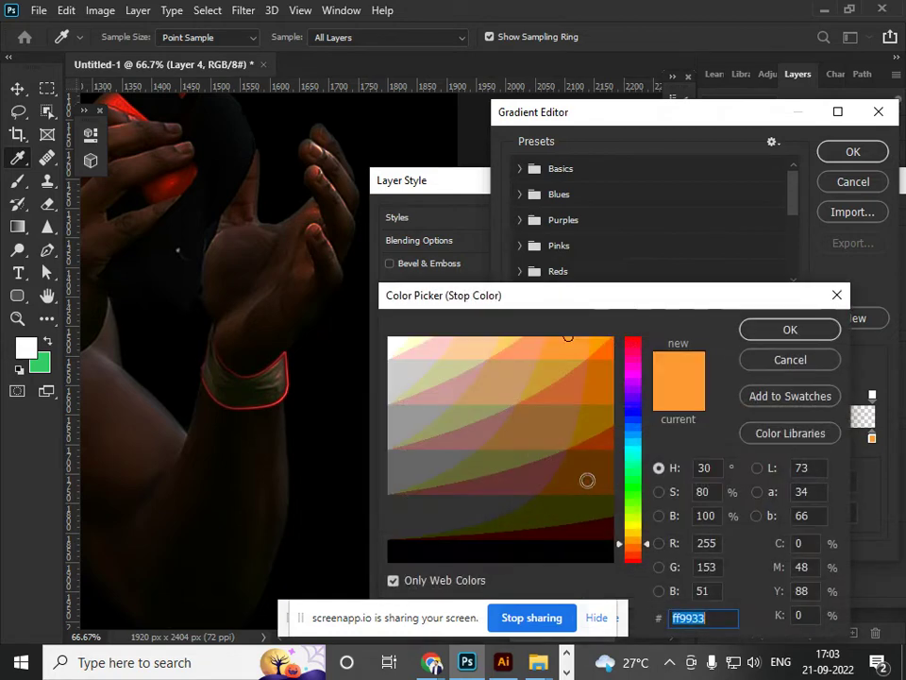
left_click_drag(635, 374, 638, 338)
left_click(606, 343)
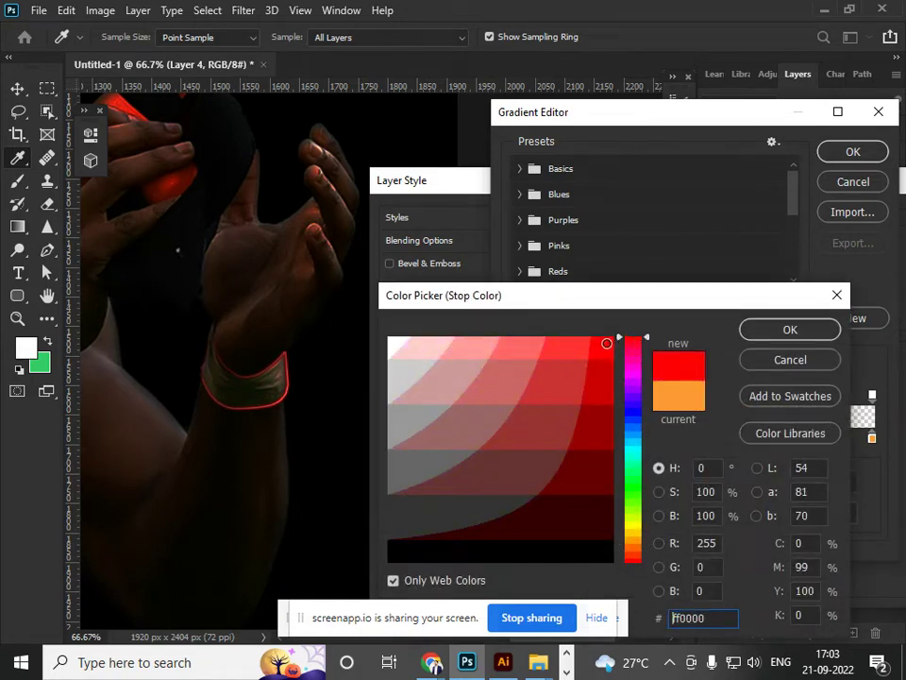
left_click(765, 328)
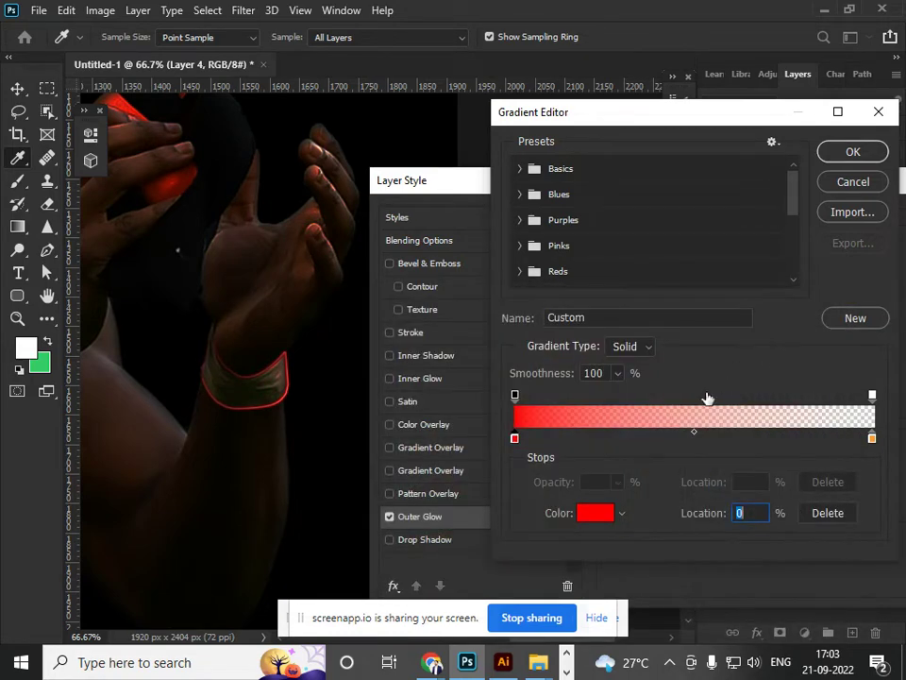
left_click(852, 150)
Set the Outer Glow size to 213 px and apply the layer style.
left_click_drag(703, 405, 755, 405)
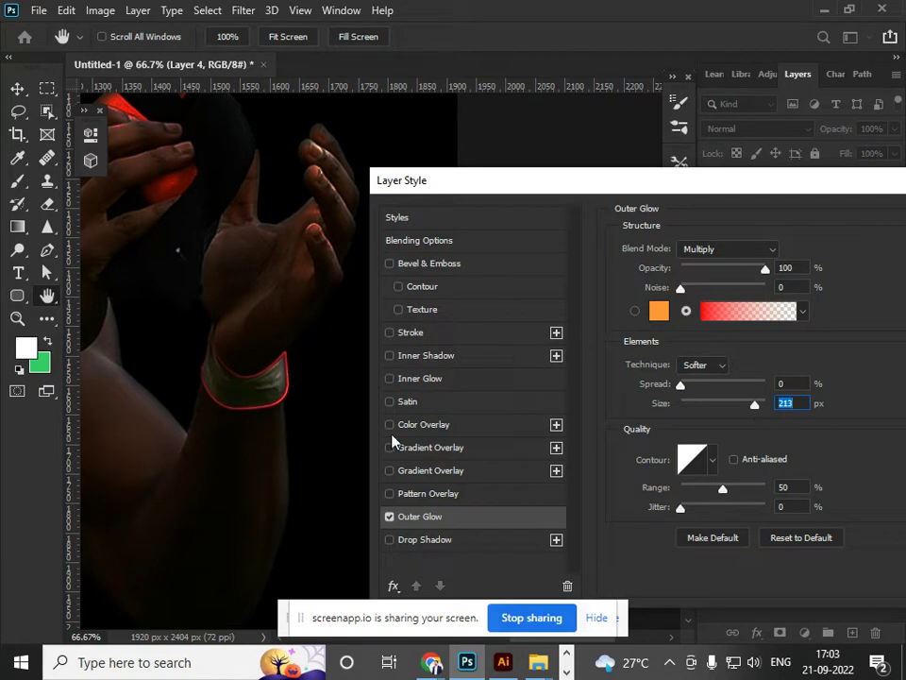
left_click_drag(825, 181, 539, 219)
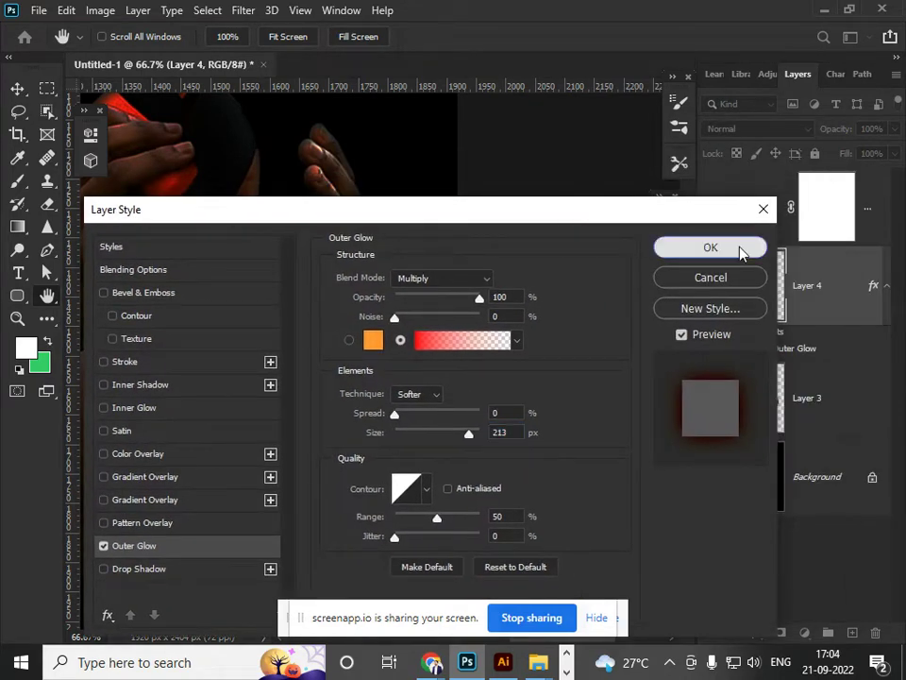
left_click(699, 247)
Duplicate the wristband outline layer and convert the original Layer 4 to a smart object.
scroll(317, 432, "down", 5)
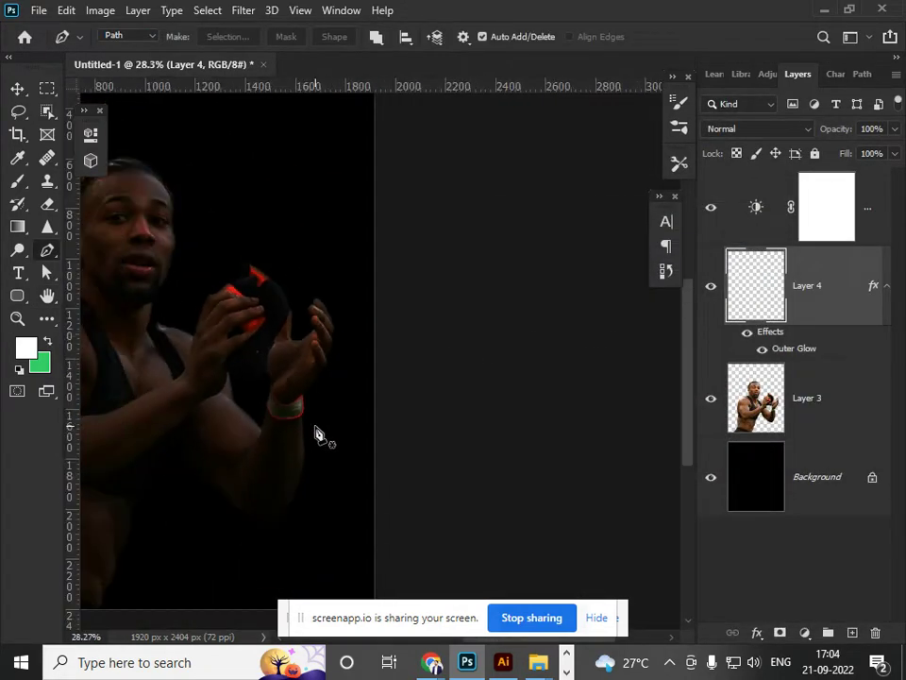
scroll(495, 439, "up", 6)
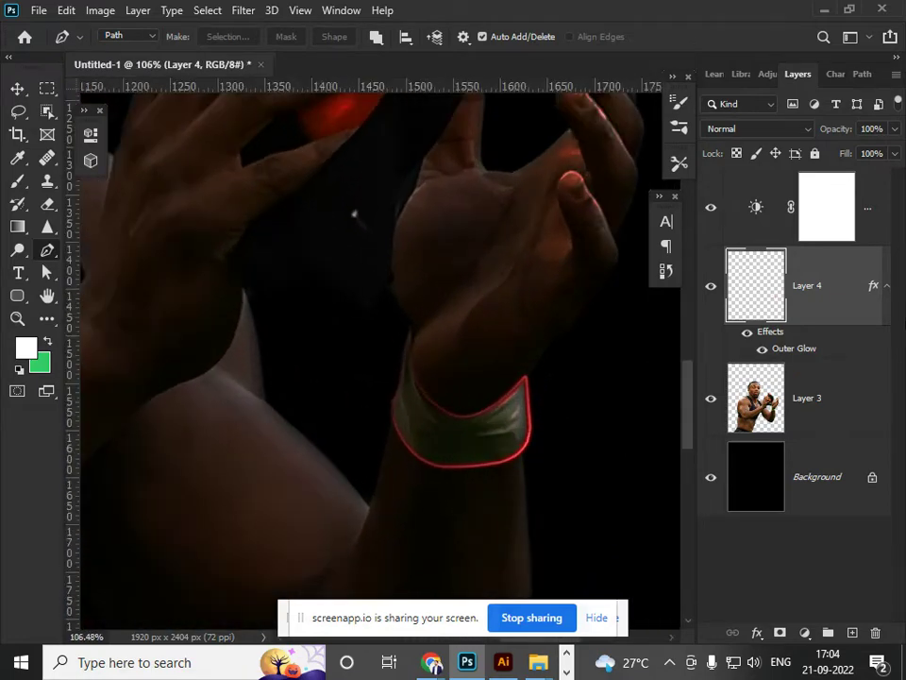
key("ctrl+j")
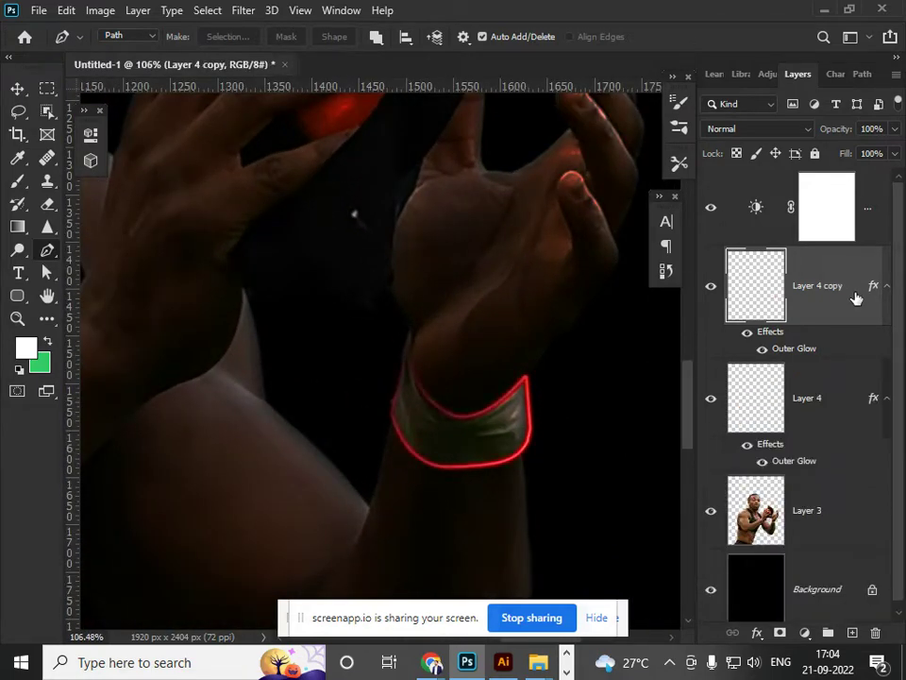
left_click(793, 418)
right_click(834, 412)
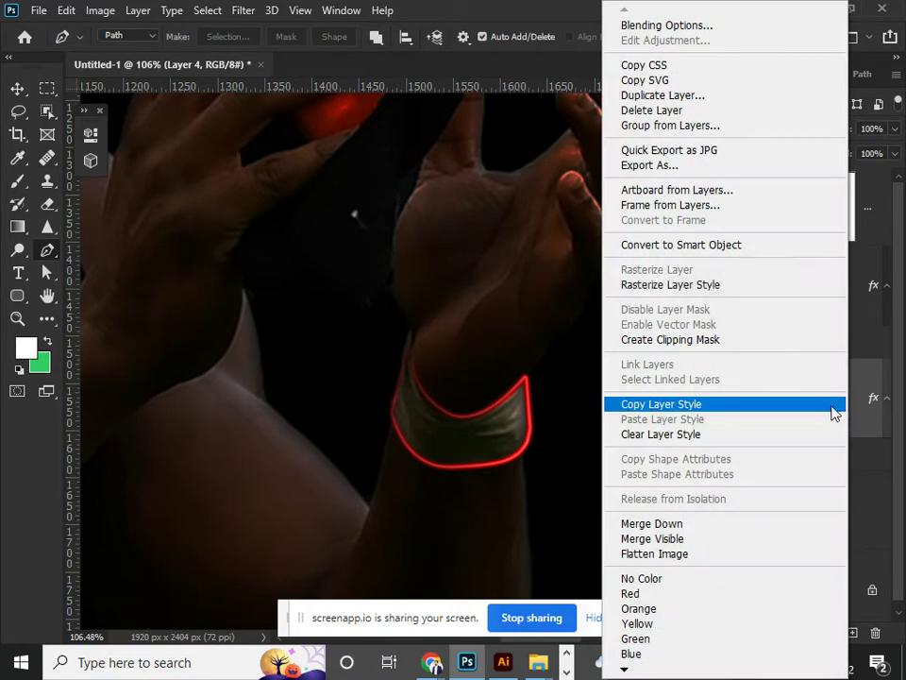
left_click(734, 248)
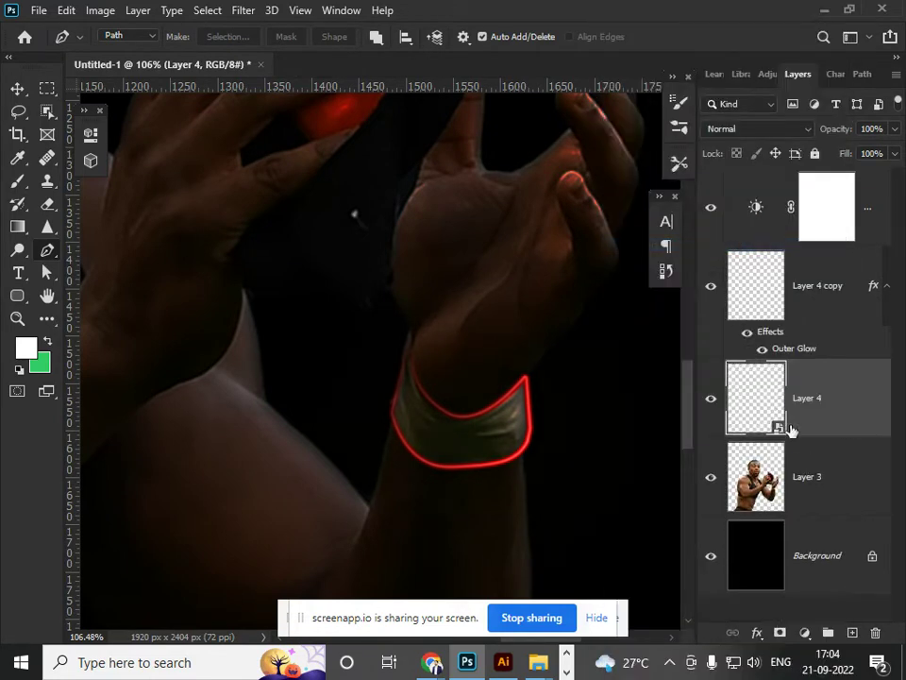
Apply a Gaussian Blur to the Layer 4 smart object and check the wristband glow on the whole figure.
left_click(253, 11)
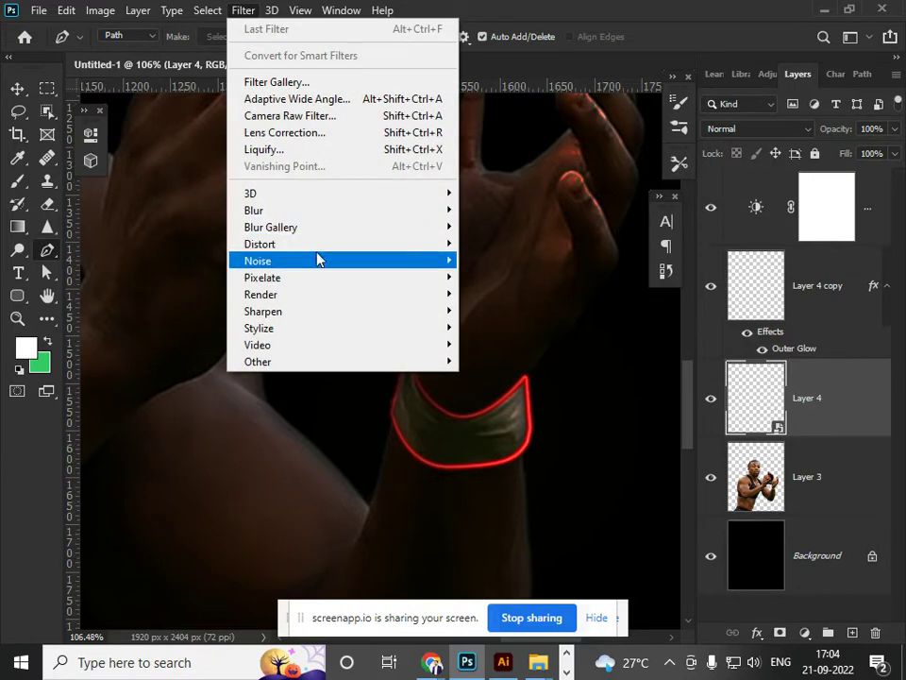
mouse_move(326, 217)
left_click(490, 278)
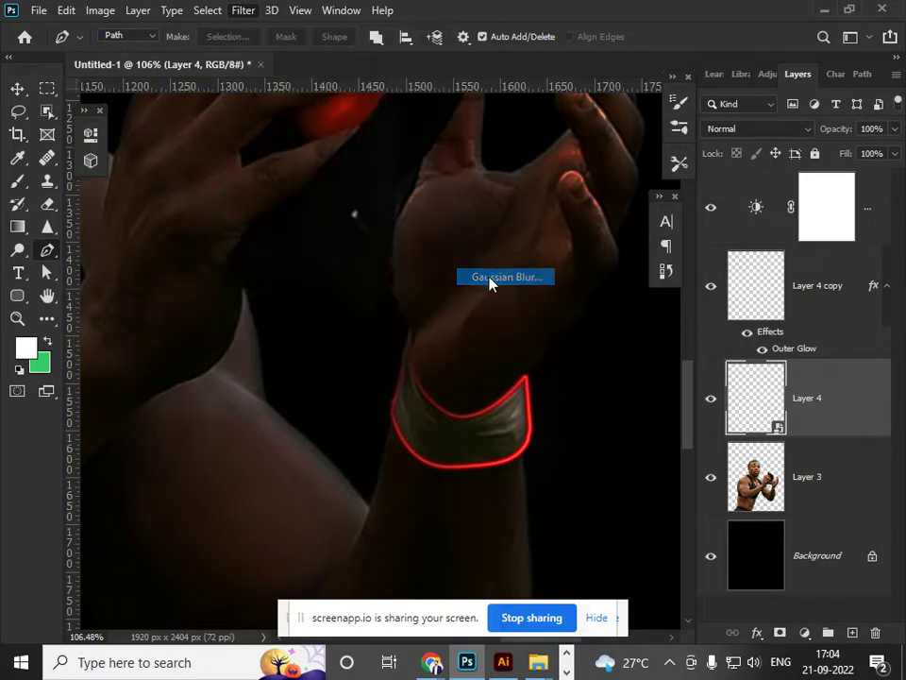
left_click_drag(692, 462, 753, 464)
left_click(852, 235)
key("p")
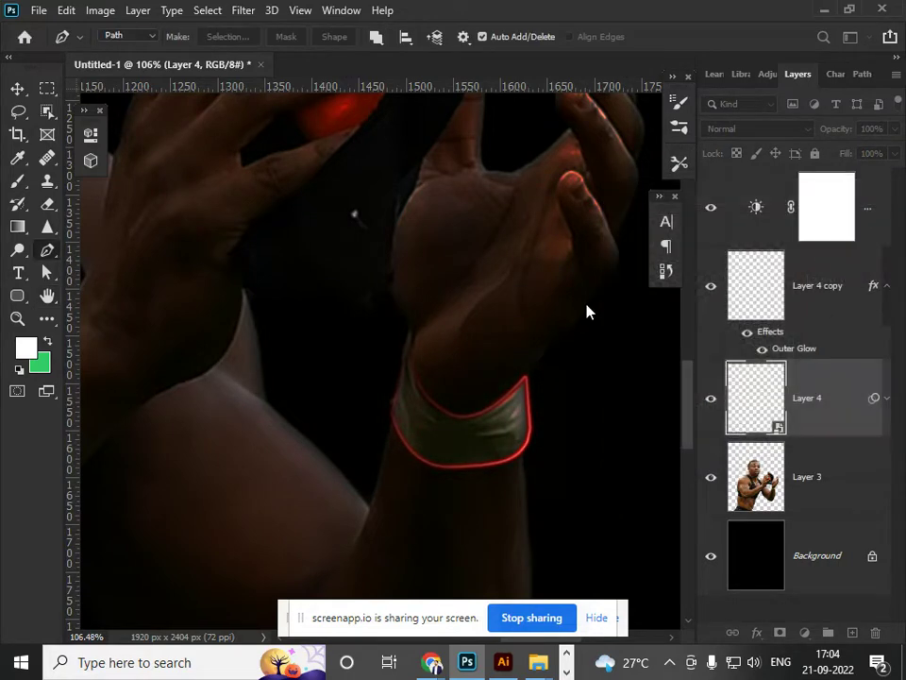
scroll(539, 386, "down", 4)
scroll(540, 387, "down", 3)
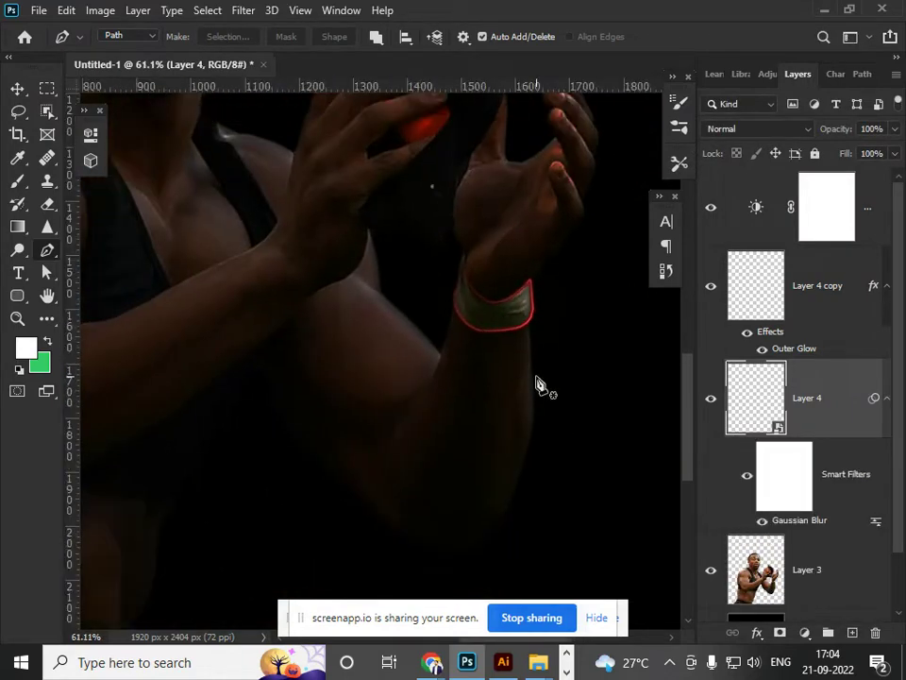
scroll(536, 387, "down", 4)
scroll(537, 389, "up", 2)
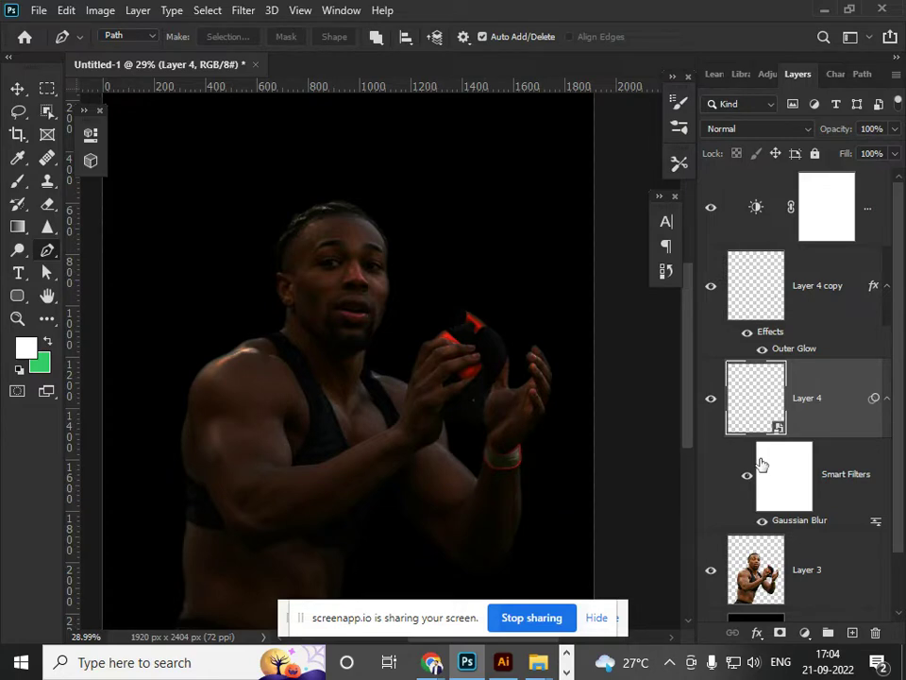
Load the footballer's silhouette from Layer 3 as a selection and add a new empty layer directly above Layer 3.
left_click(761, 590, "ctrl")
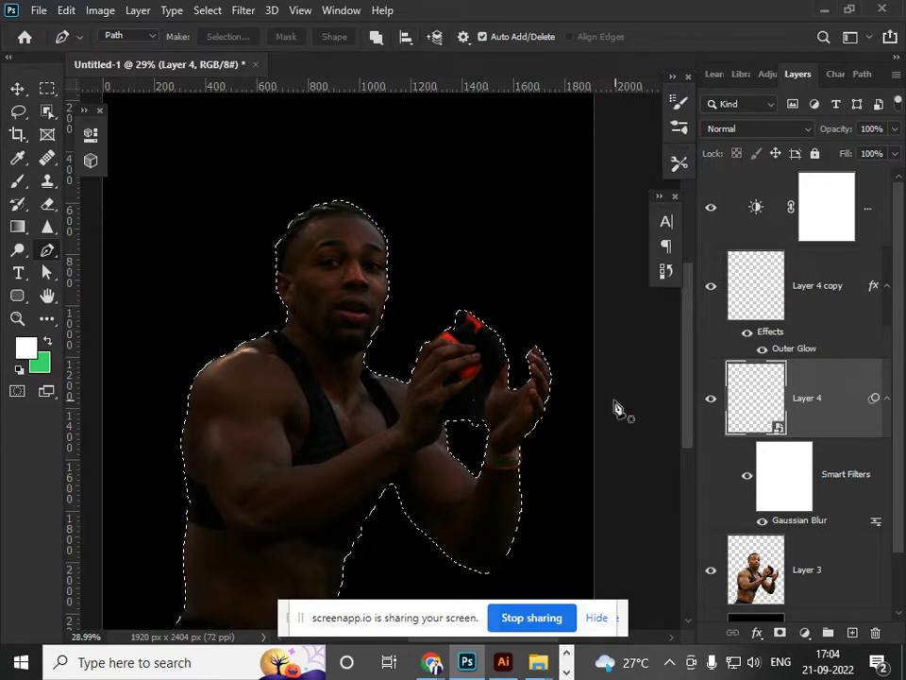
scroll(815, 529, "down", 2)
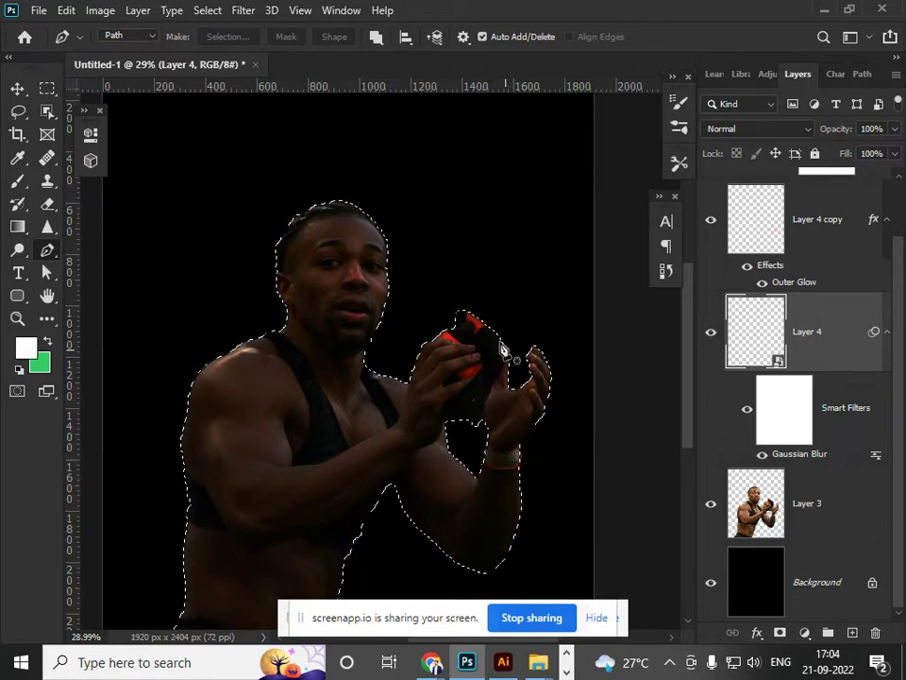
left_click(815, 522)
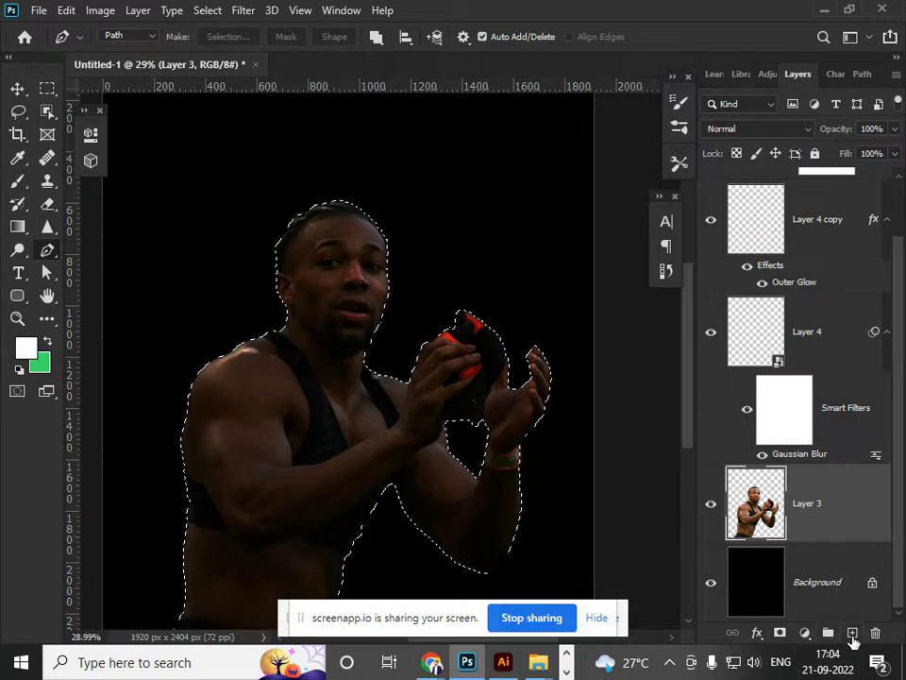
left_click(853, 632)
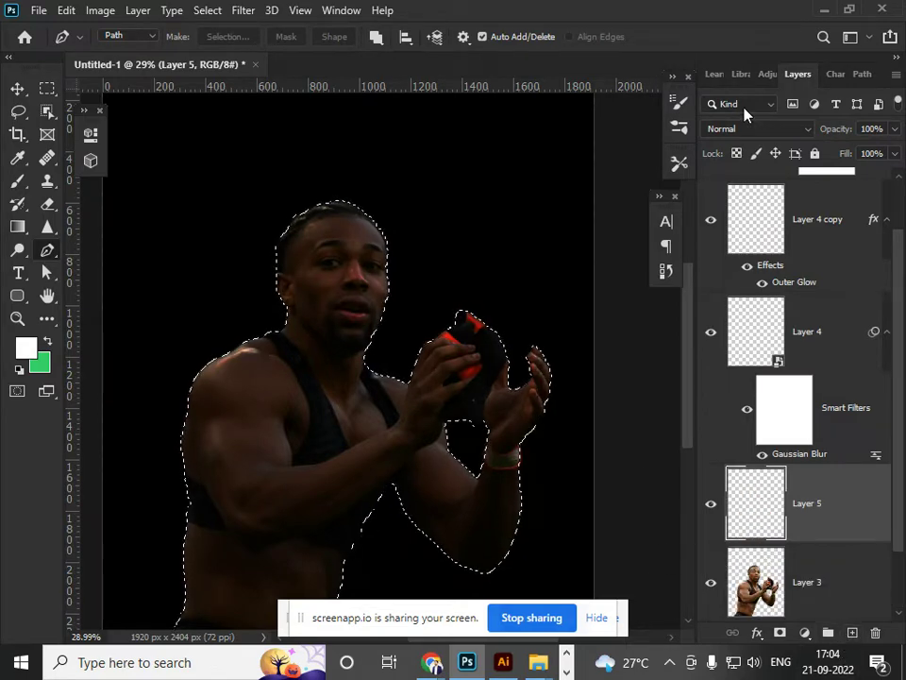
Make a work path from the figure selection and stroke it on Layer 5 with a soft 35 px brush in red ff0000.
left_click(861, 76)
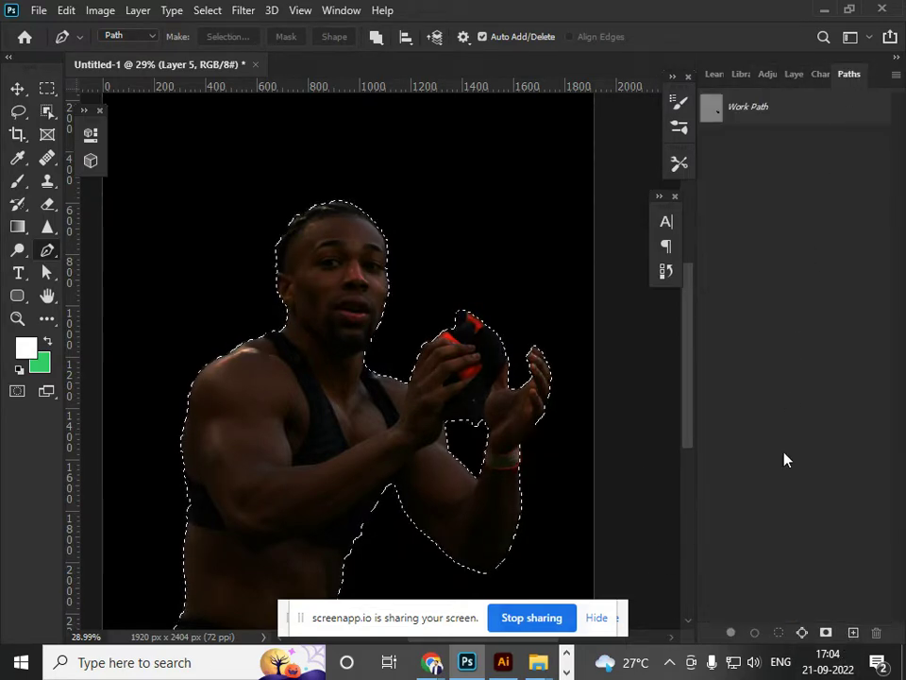
left_click(802, 633)
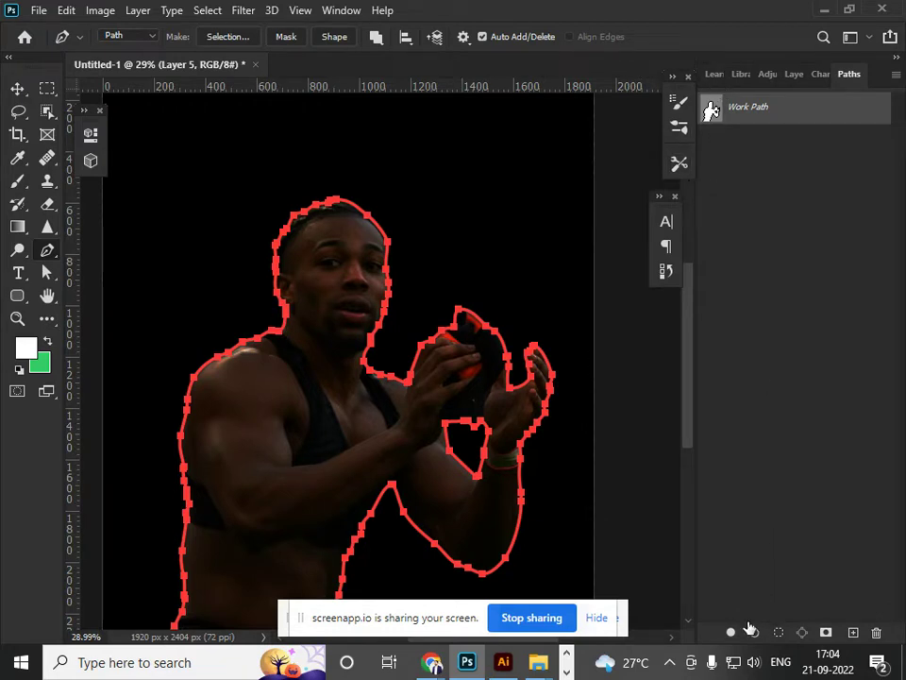
key("b")
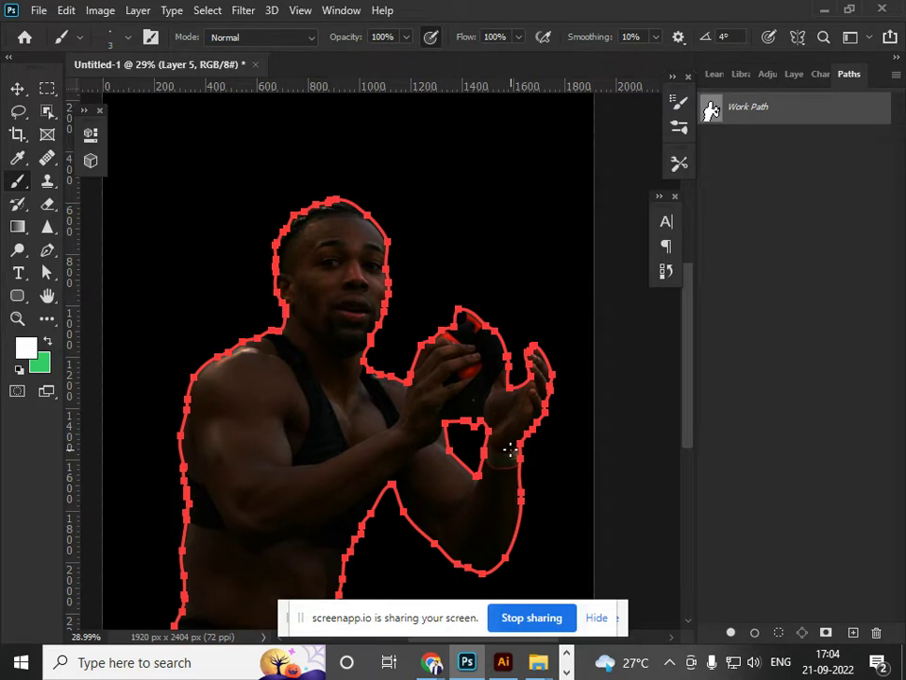
key("bracketleft")
key("bracketleft")
key("bracketleft")
left_click(25, 349)
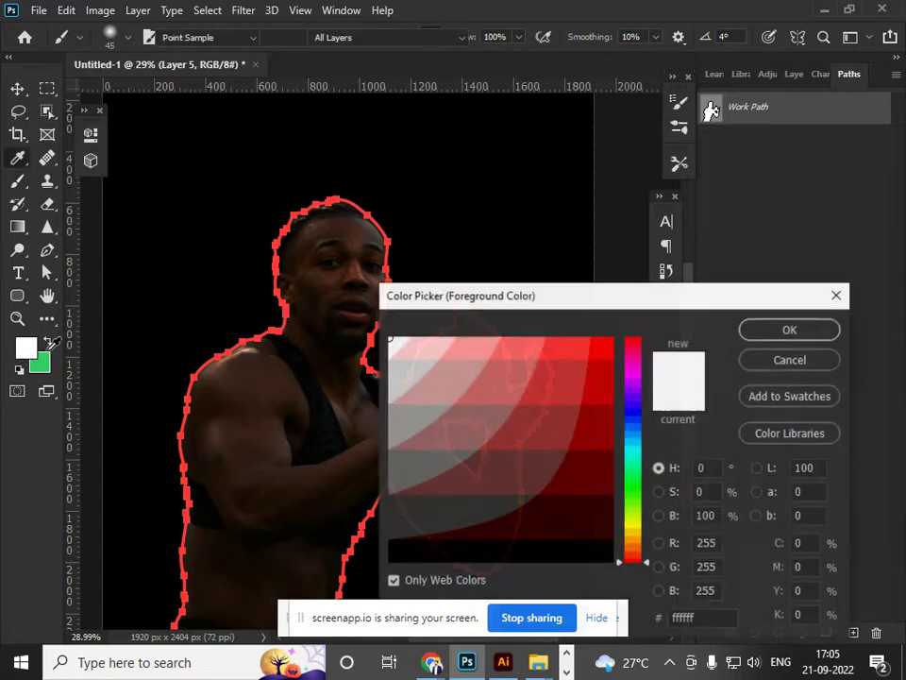
left_click(613, 344)
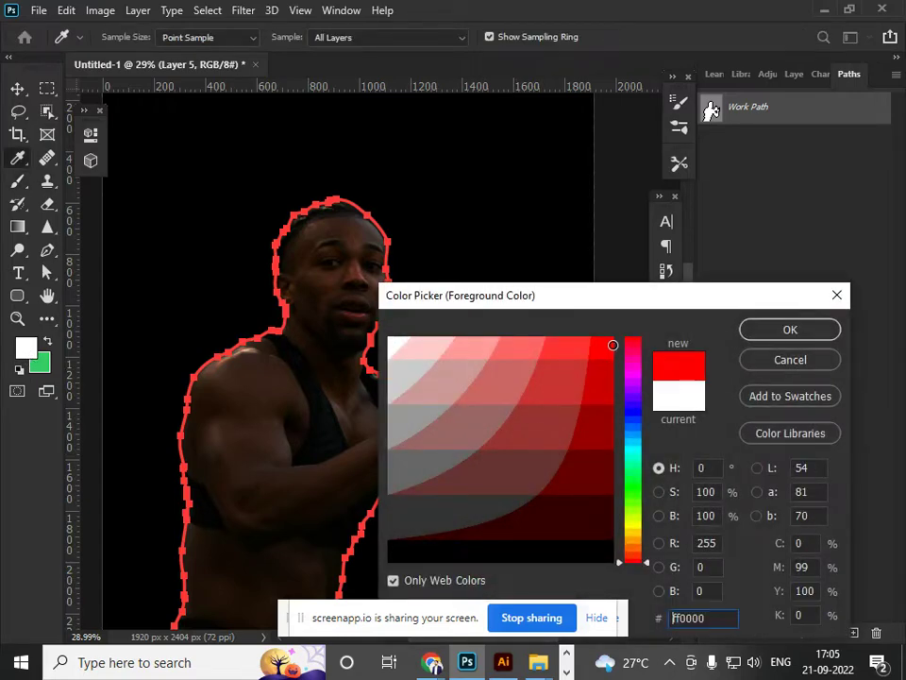
left_click(791, 331)
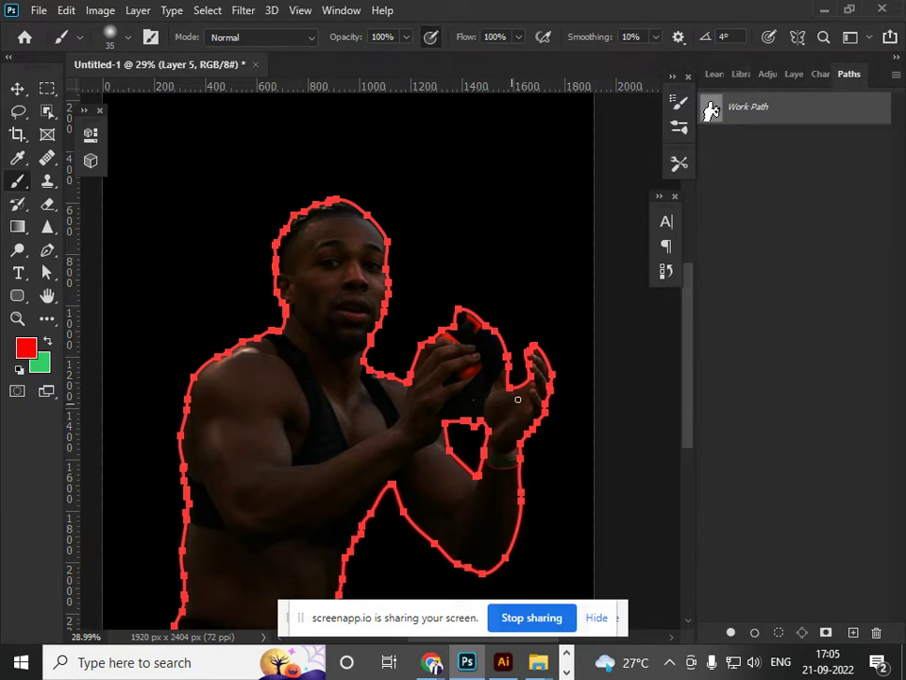
Stroke the same figure path with a 20 px brush in white ffffff and inspect the outline around the body.
left_click(25, 349)
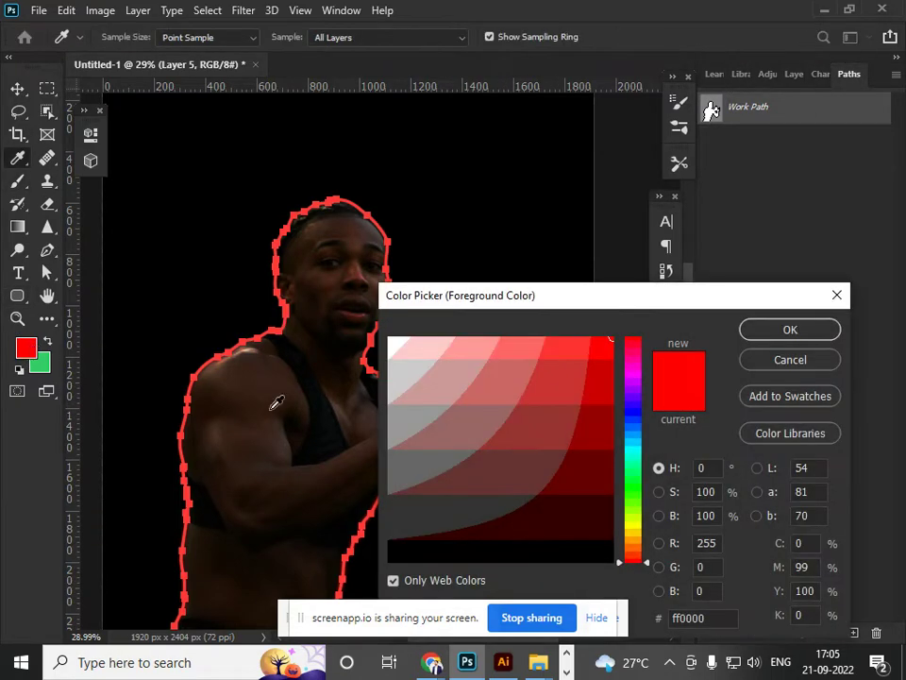
left_click(394, 340)
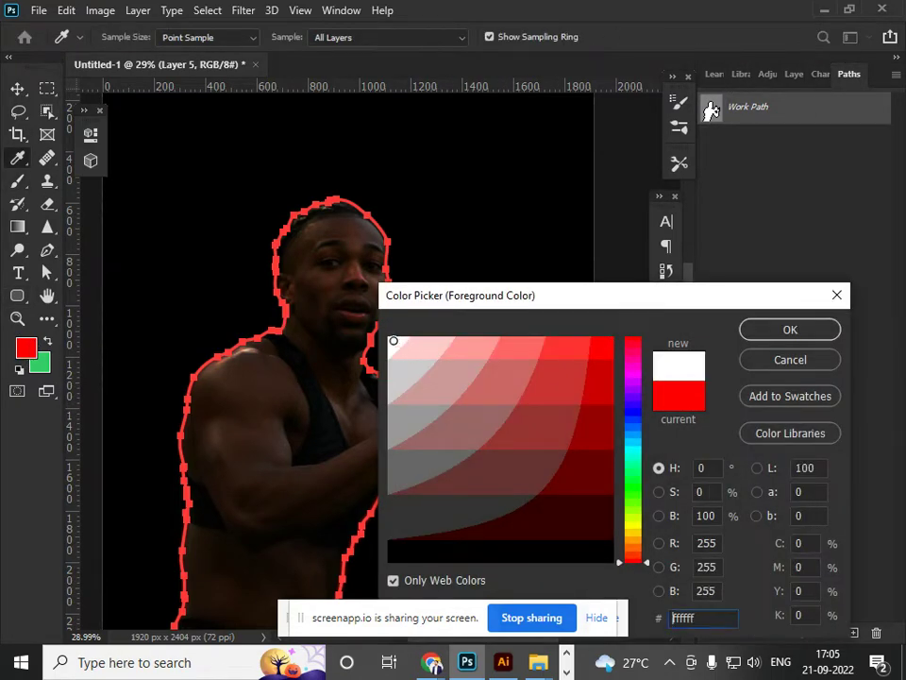
left_click(774, 329)
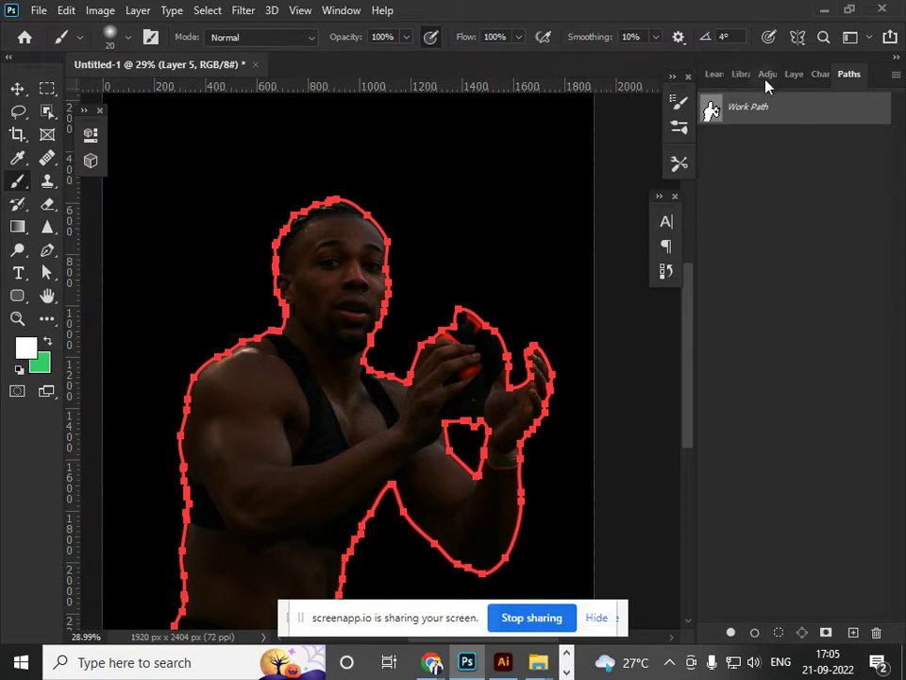
left_click(793, 74)
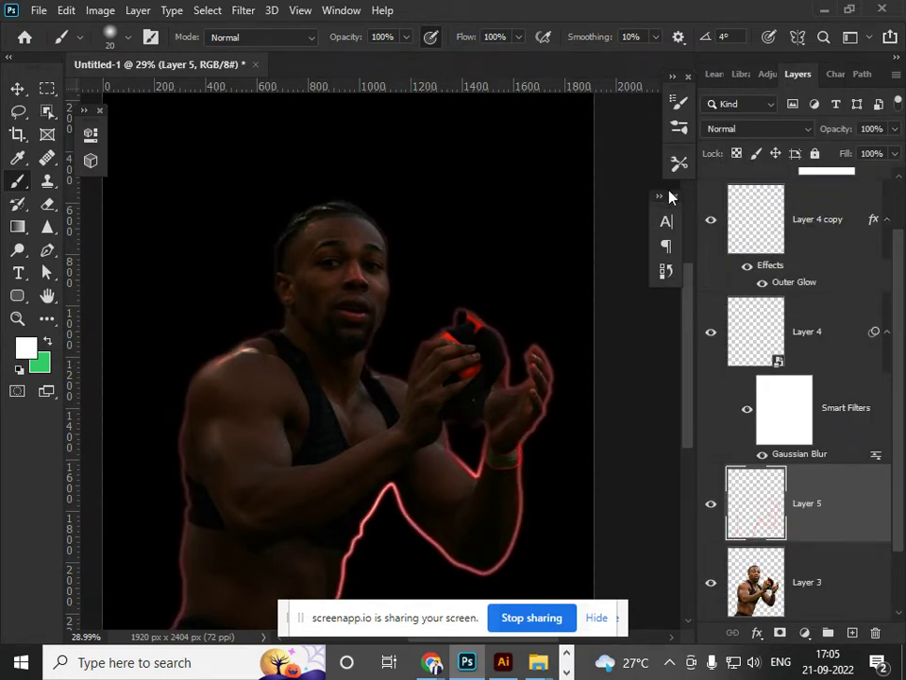
key("ctrl+minus")
key("ctrl+minus")
key("ctrl+minus")
key("ctrl+plus")
key("ctrl+plus")
key("ctrl+plus")
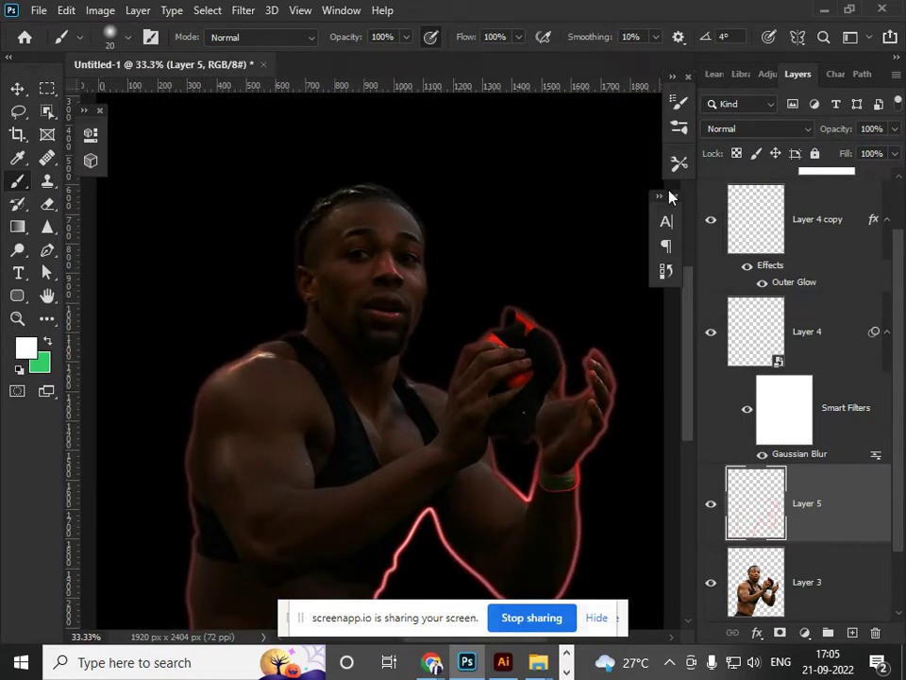
Undo the red and white outline strokes and the work path, back to the figure selection on the empty Layer 5.
key("ctrl+z")
key("ctrl+z")
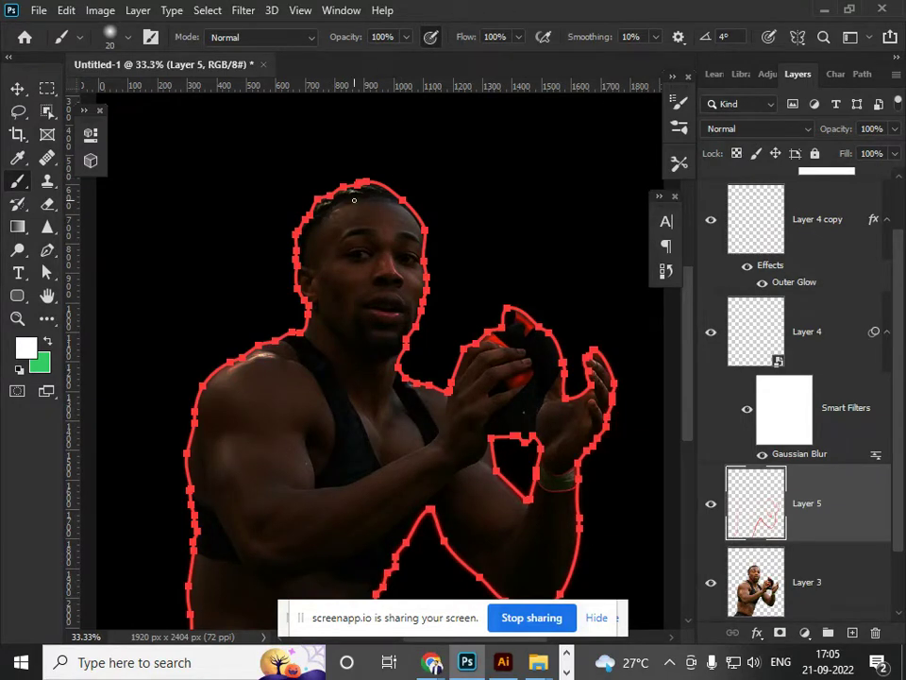
key("ctrl+0")
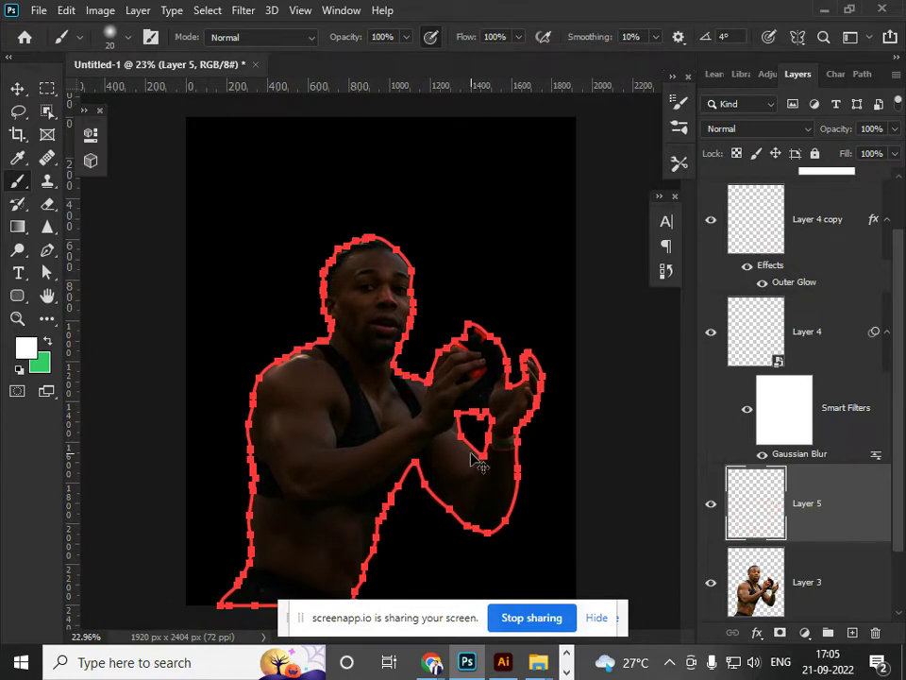
key("ctrl+shift+z")
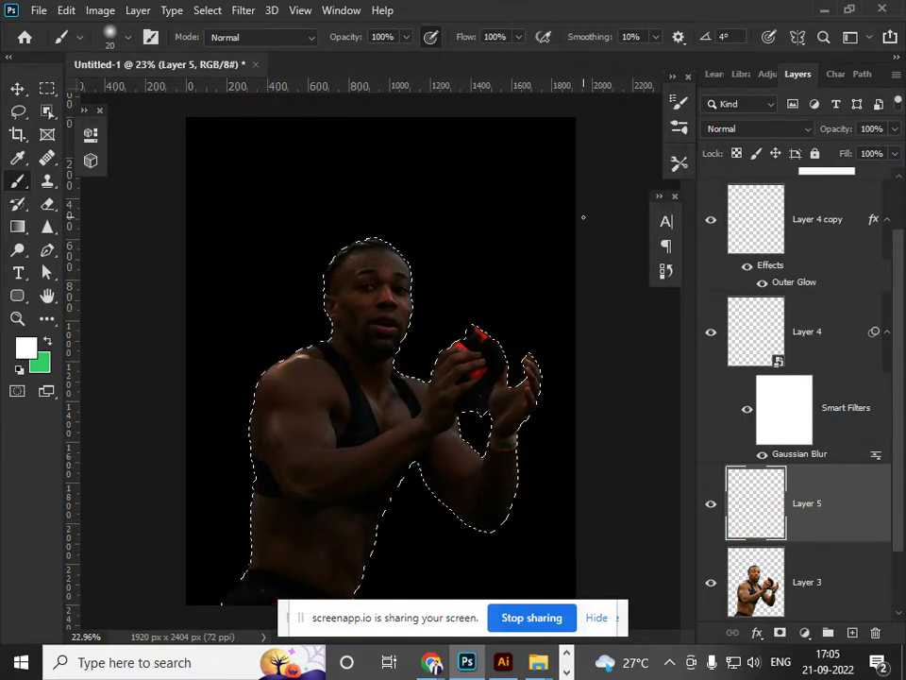
Switch off Transfer and Smoothing in the brush settings, with Shape Dynamics also left off, for the 20 px soft brush.
key("F6")
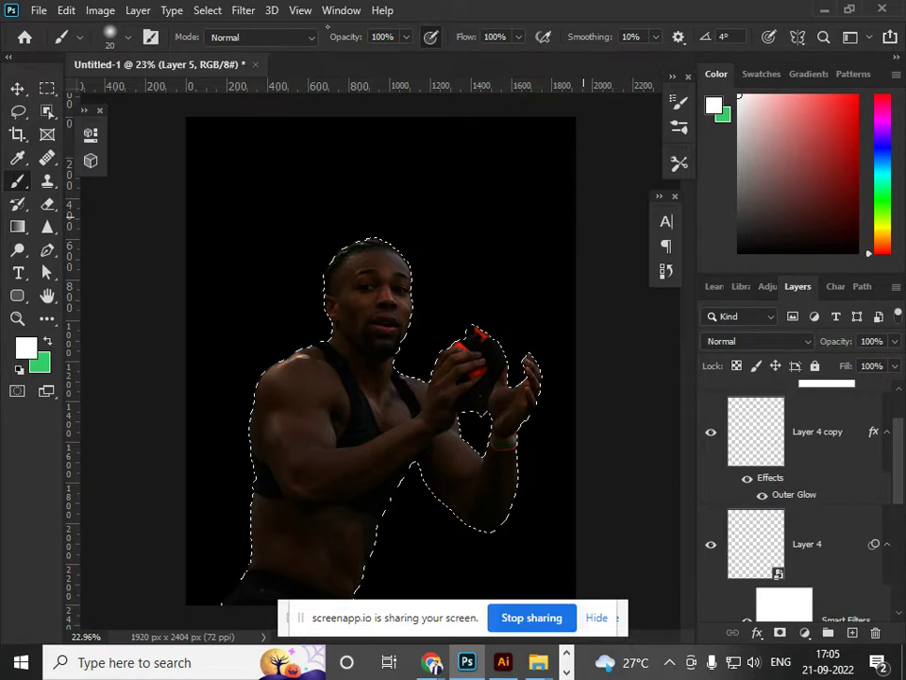
left_click(151, 37)
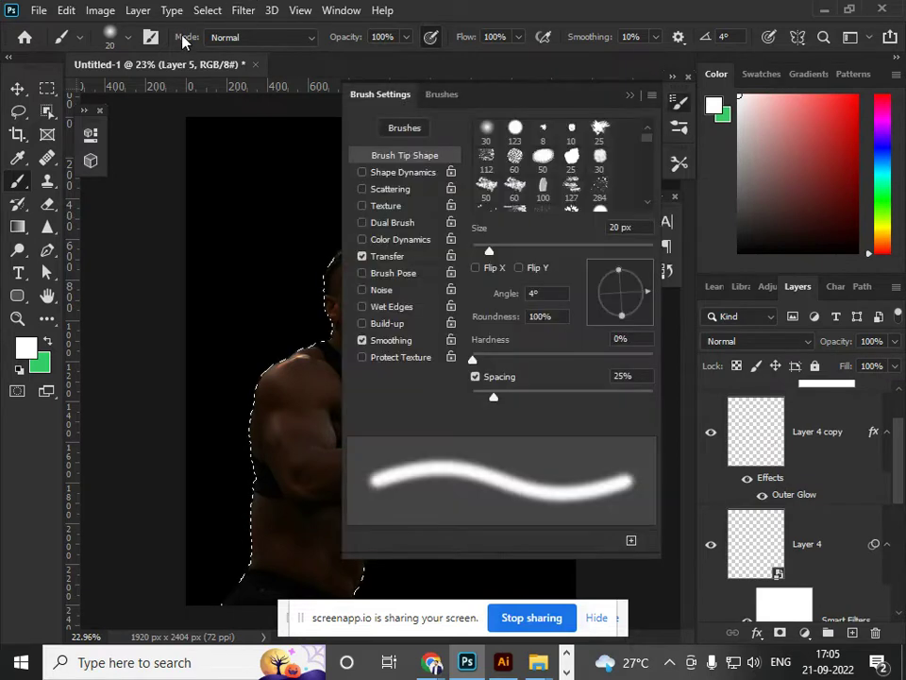
left_click(362, 255)
left_click(361, 340)
left_click(362, 256)
left_click(403, 172)
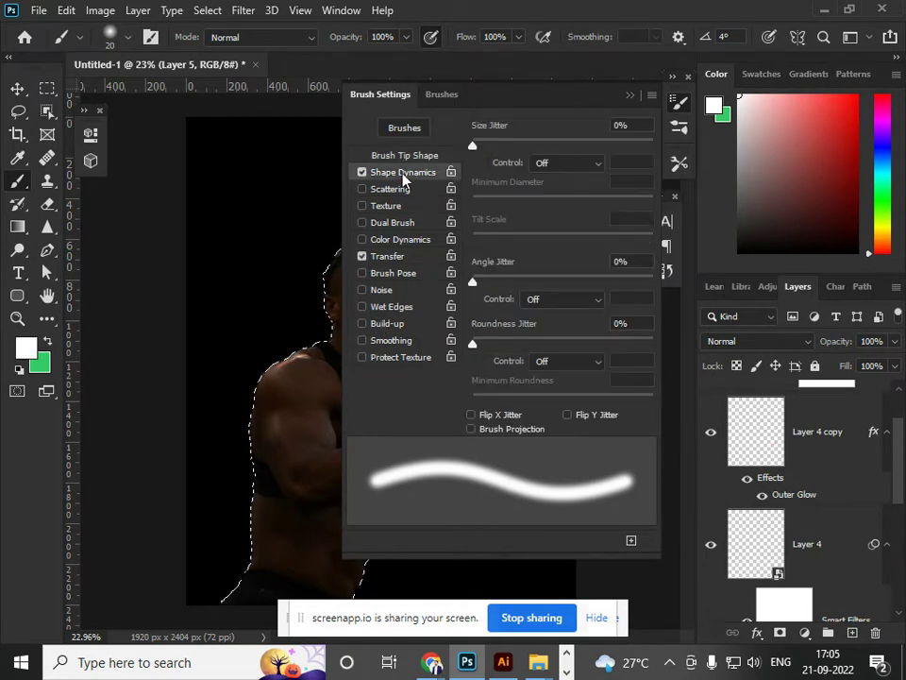
left_click(362, 172)
left_click(363, 256)
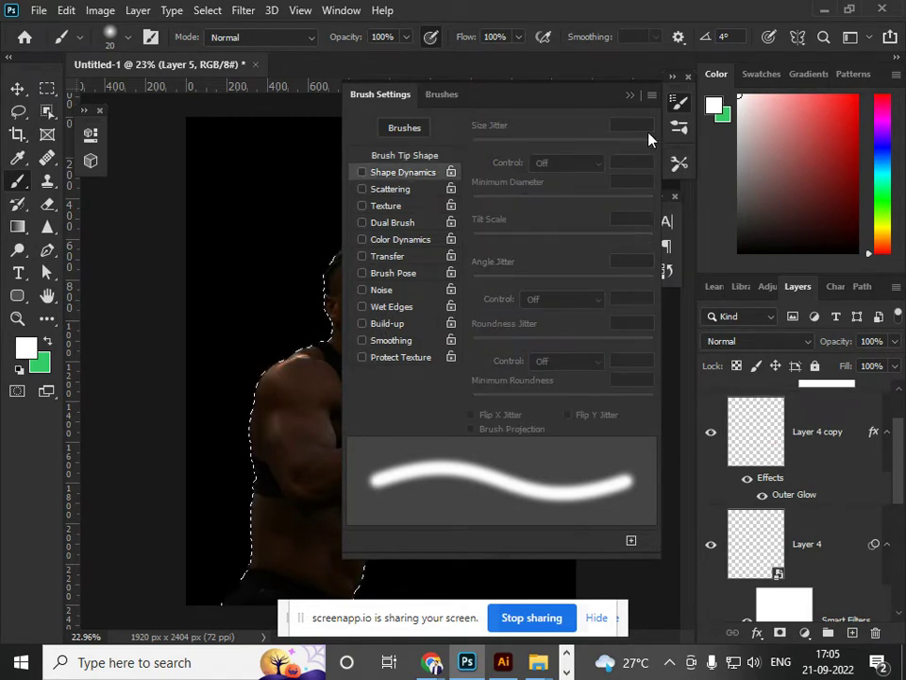
left_click(630, 96)
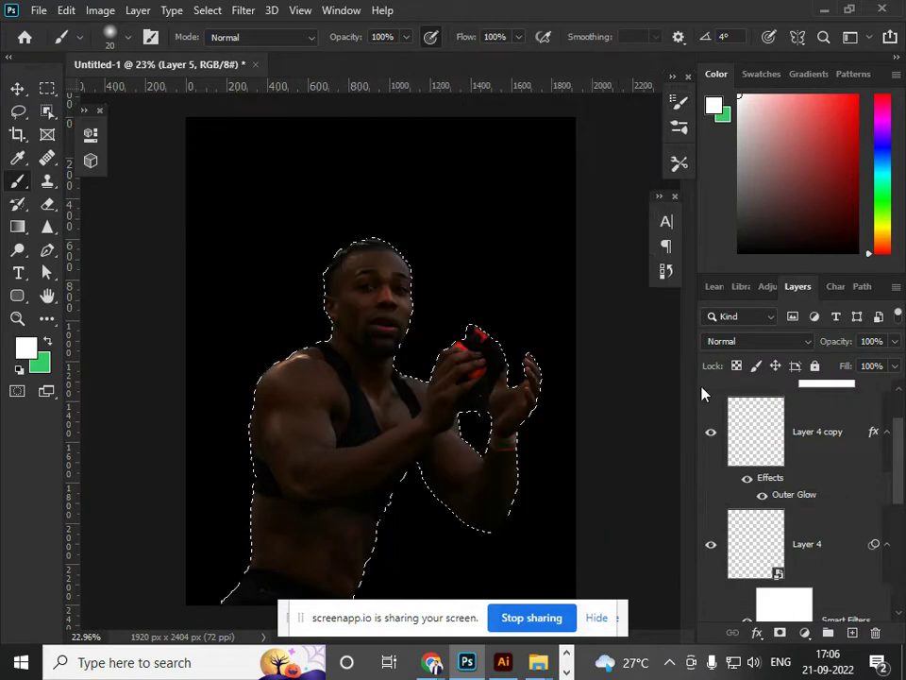
Make a work path from the figure selection again and stroke it in red with the 20 px brush on Layer 5.
left_click(859, 286)
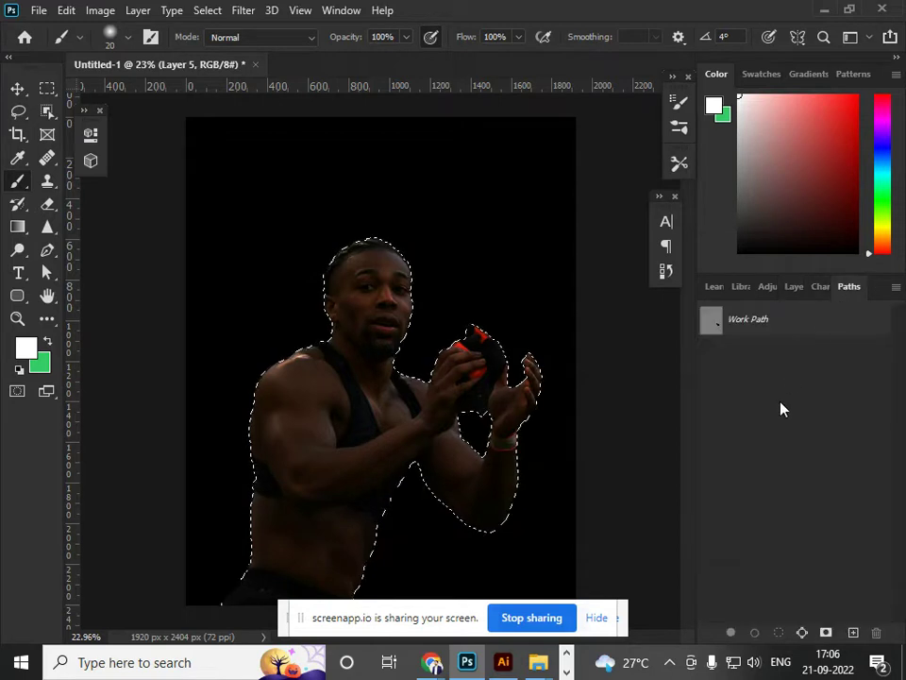
left_click(800, 633)
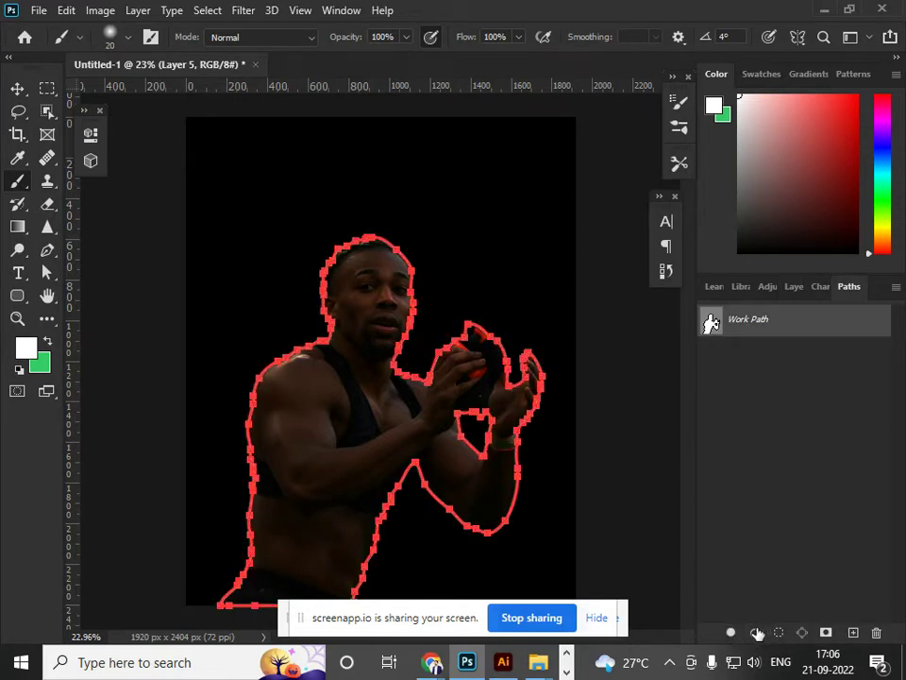
left_click(867, 90)
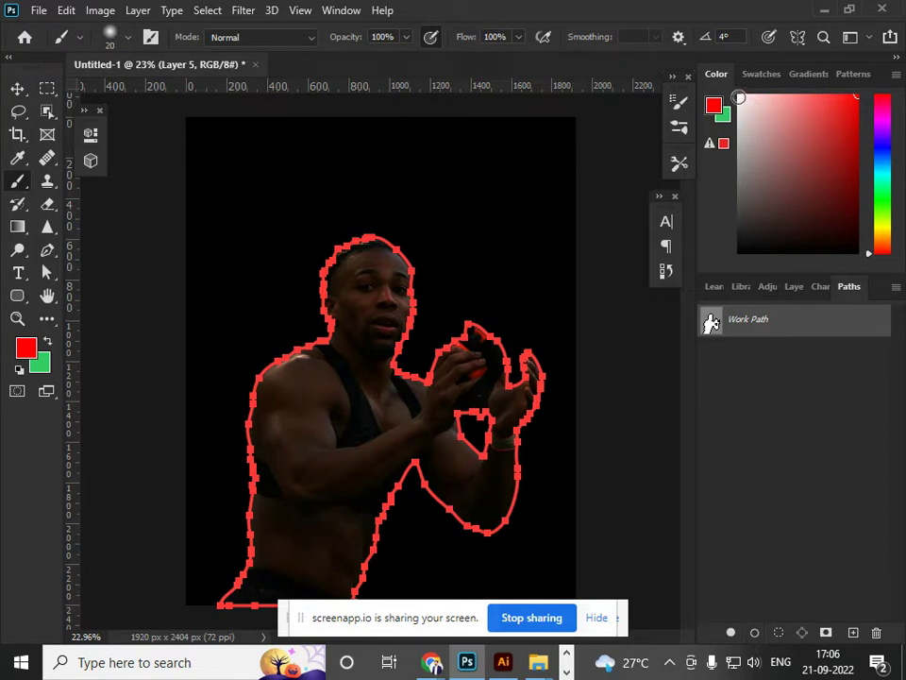
Reduce the brush to 3 px and change the foreground colour to white.
key("bracketleft")
key("bracketleft")
key("bracketleft")
key("bracketleft")
left_click(739, 98)
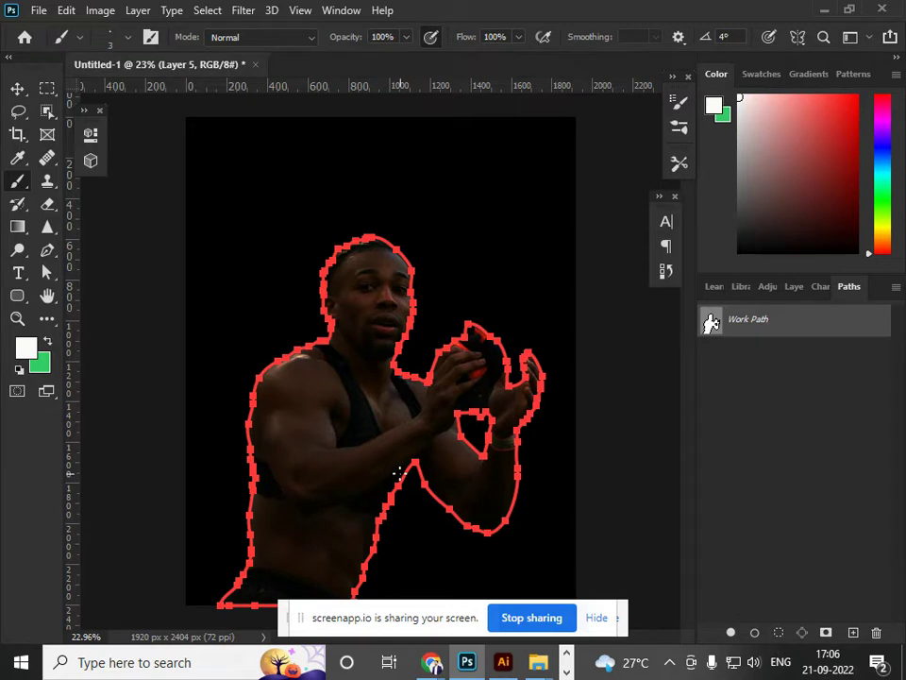
Convert the work path to a selection, clear the selection and check the red outline on the whole figure with the Move tool active.
key("ctrl+Return")
key("ctrl+f")
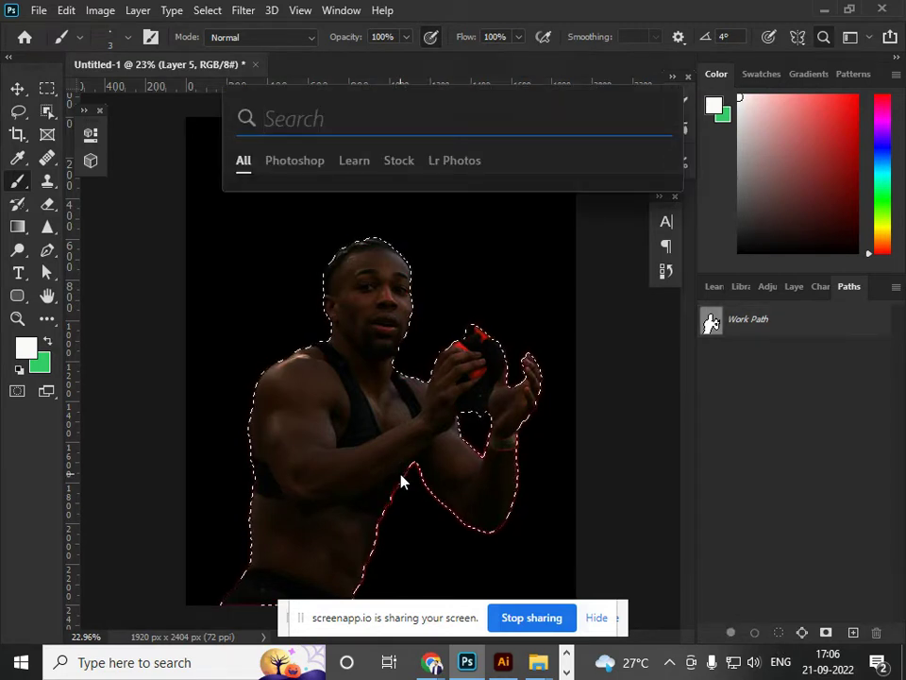
left_click(17, 88)
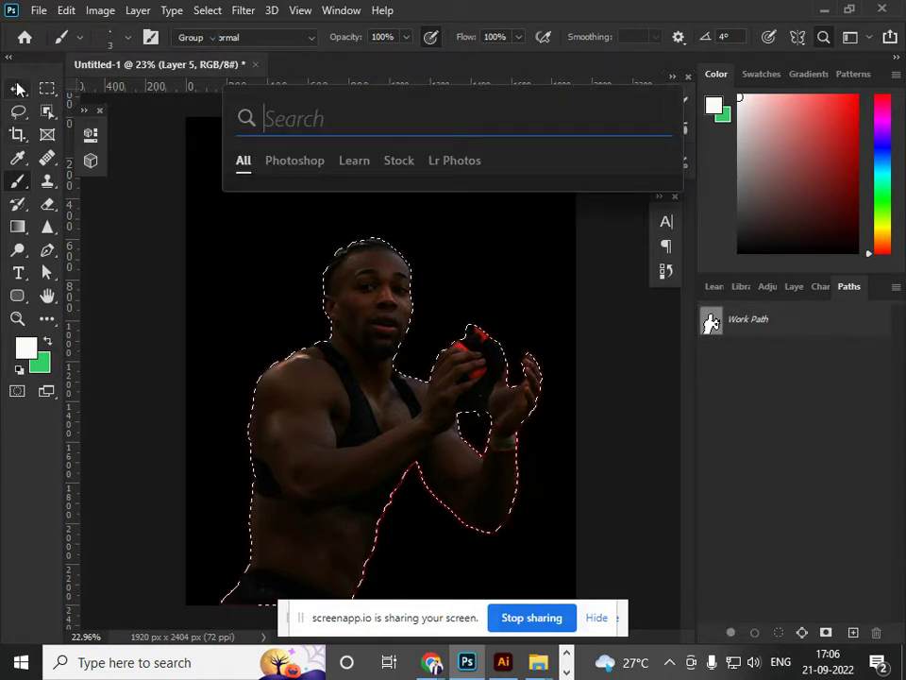
key("ctrl+d")
key("ctrl+minus")
key("ctrl+0")
scroll(170, 448, "up", 2)
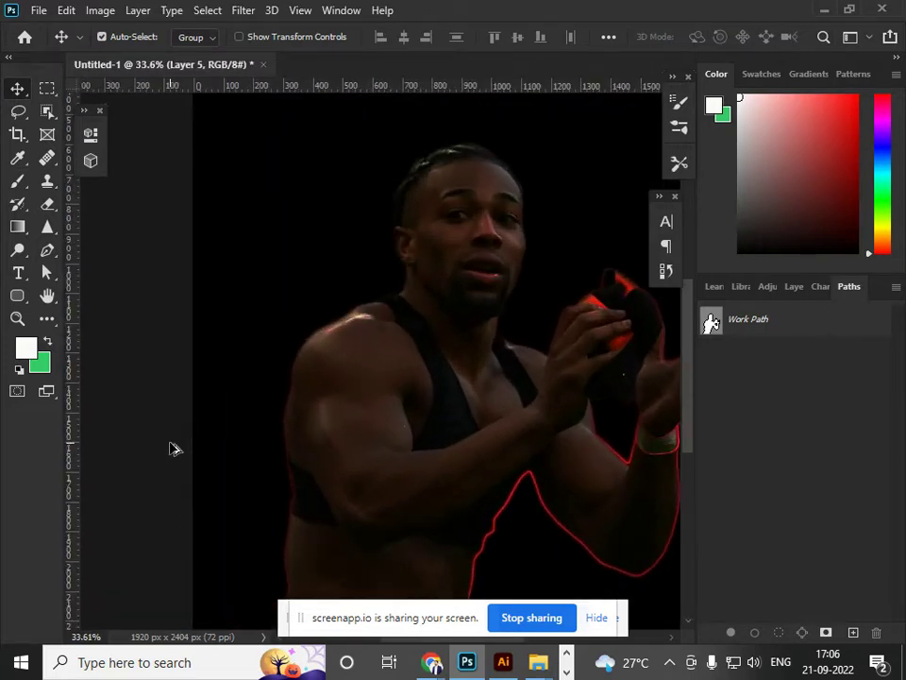
scroll(170, 448, "down", 2)
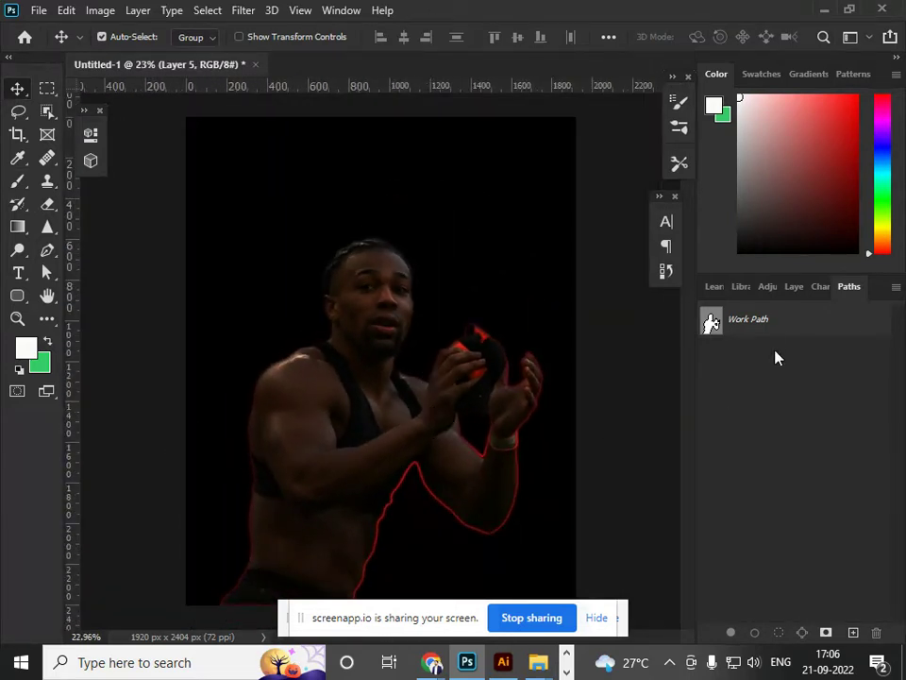
left_click(818, 287)
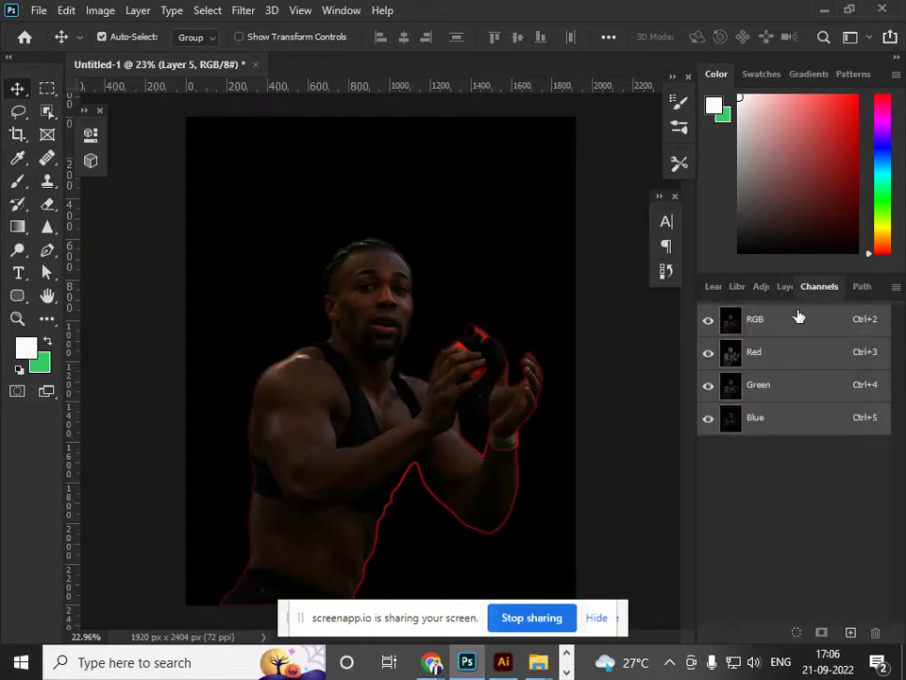
left_click(791, 287)
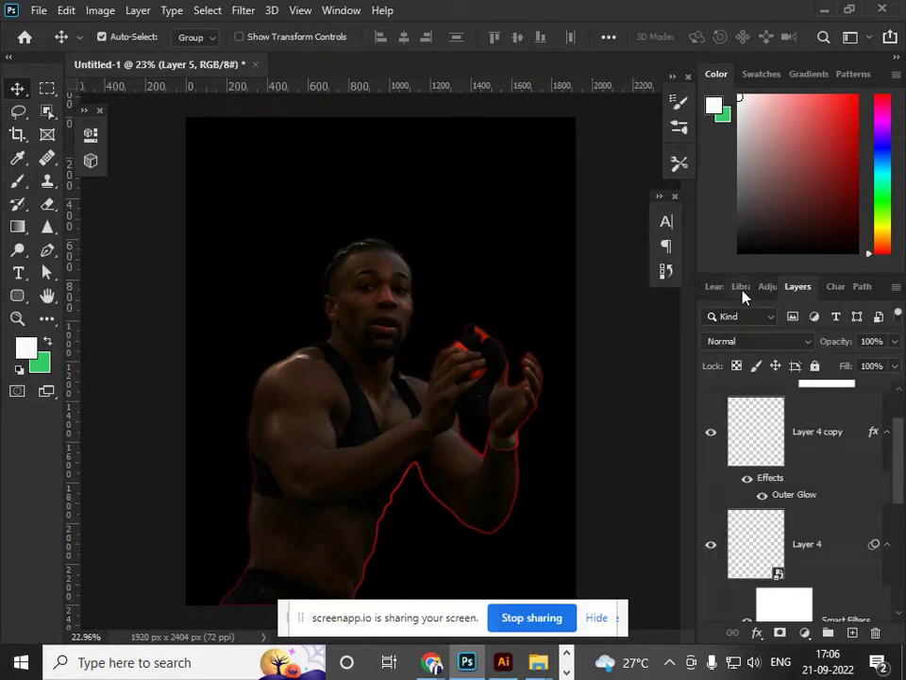
left_click(741, 287)
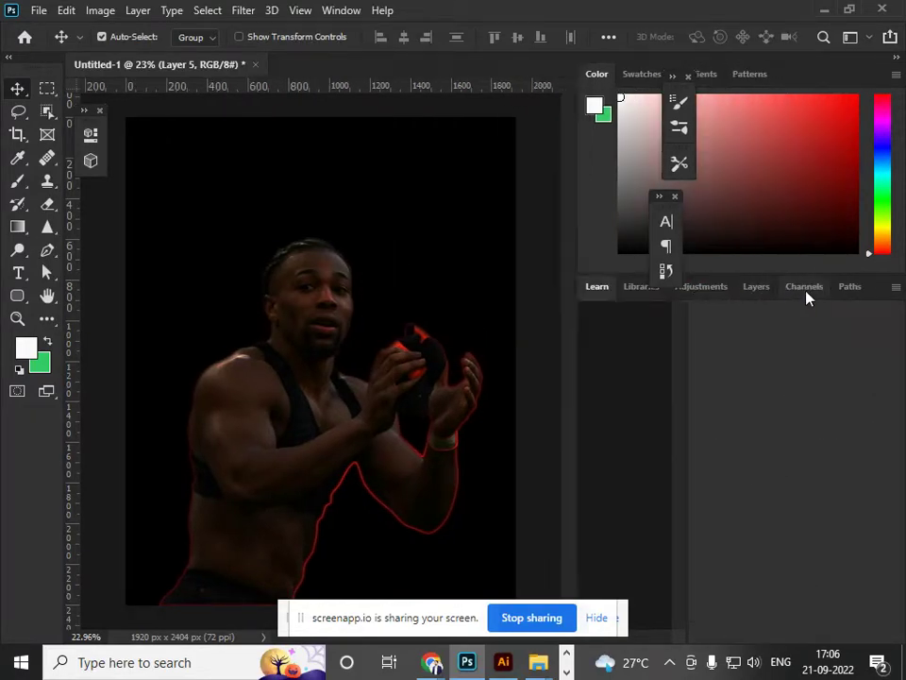
left_click(759, 287)
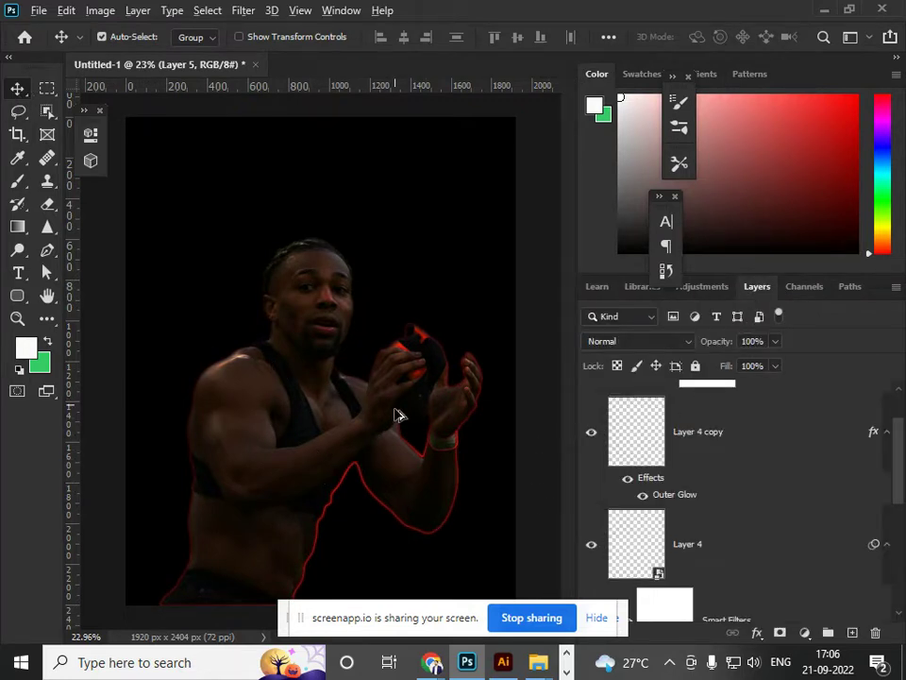
Toggle the visibility of the glow layers and Layer 5 to see what each contributes to the outline.
scroll(397, 418, "down", 3)
scroll(397, 418, "up", 3)
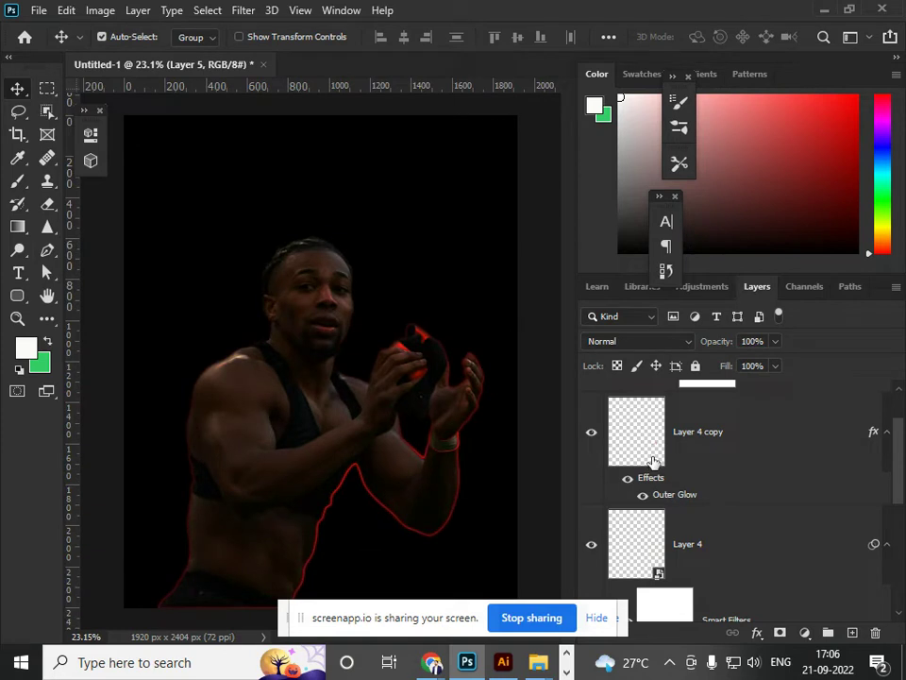
left_click(605, 454)
left_click(596, 447)
left_click(596, 448)
left_click(596, 447)
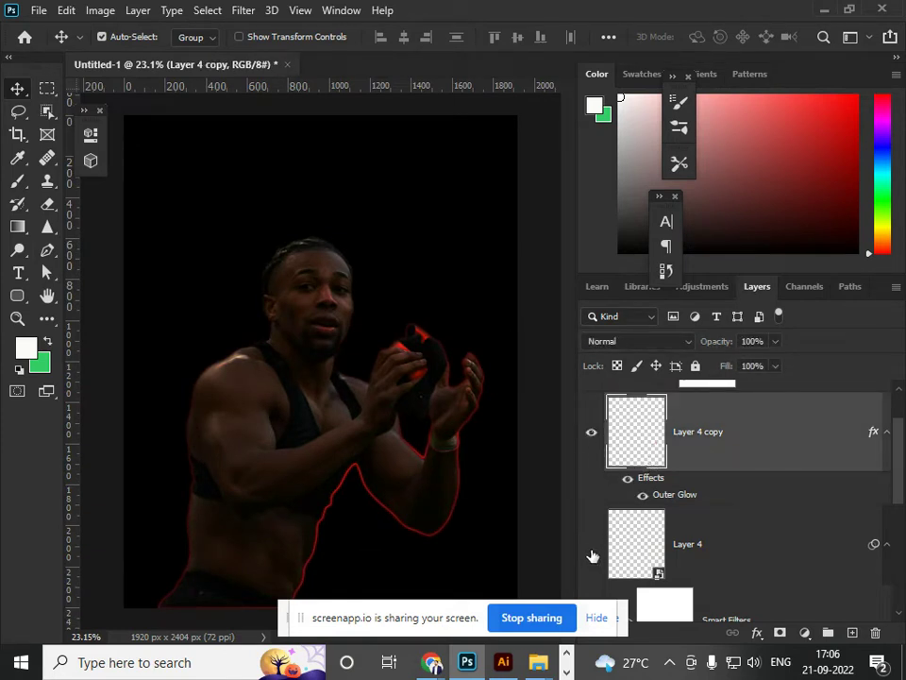
scroll(669, 491, "up", 2)
scroll(669, 491, "down", 3)
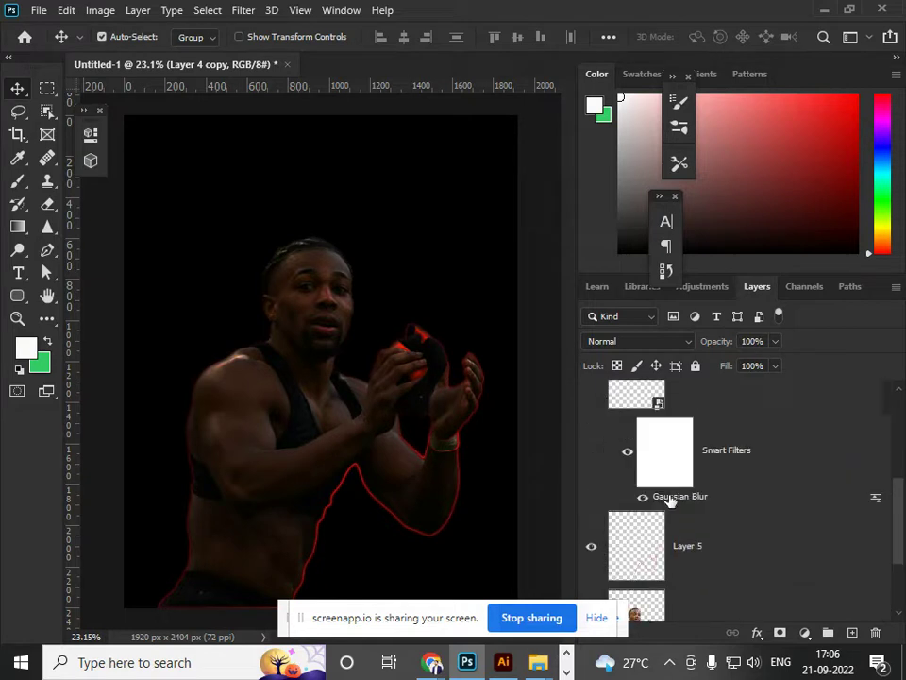
left_click(592, 547)
left_click(592, 548)
left_click(592, 549)
left_click(595, 551)
Duplicate Layer 5, which holds the red full-body outline.
left_click(693, 548)
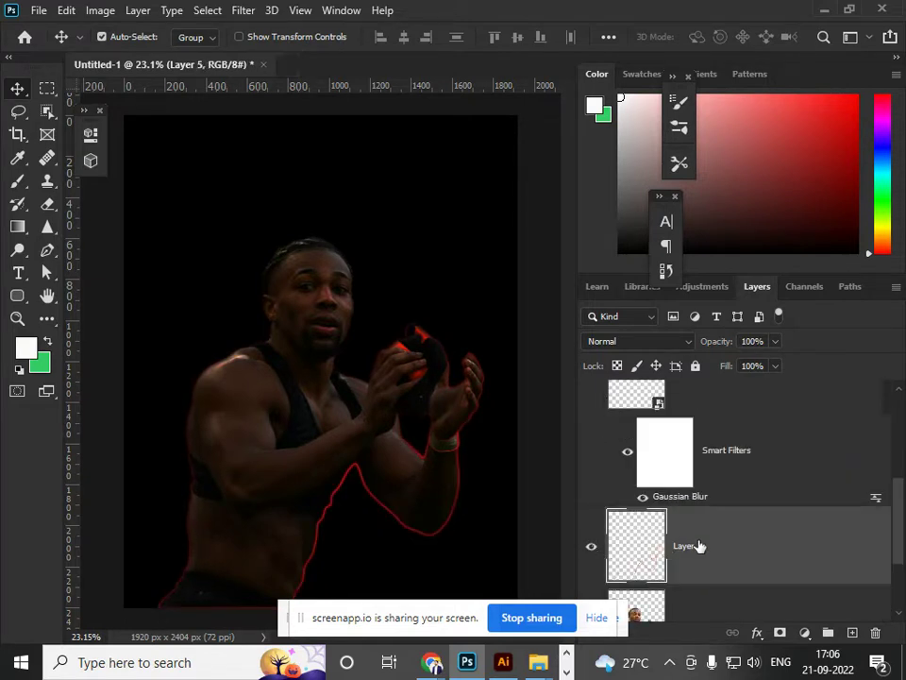
key("ctrl+j")
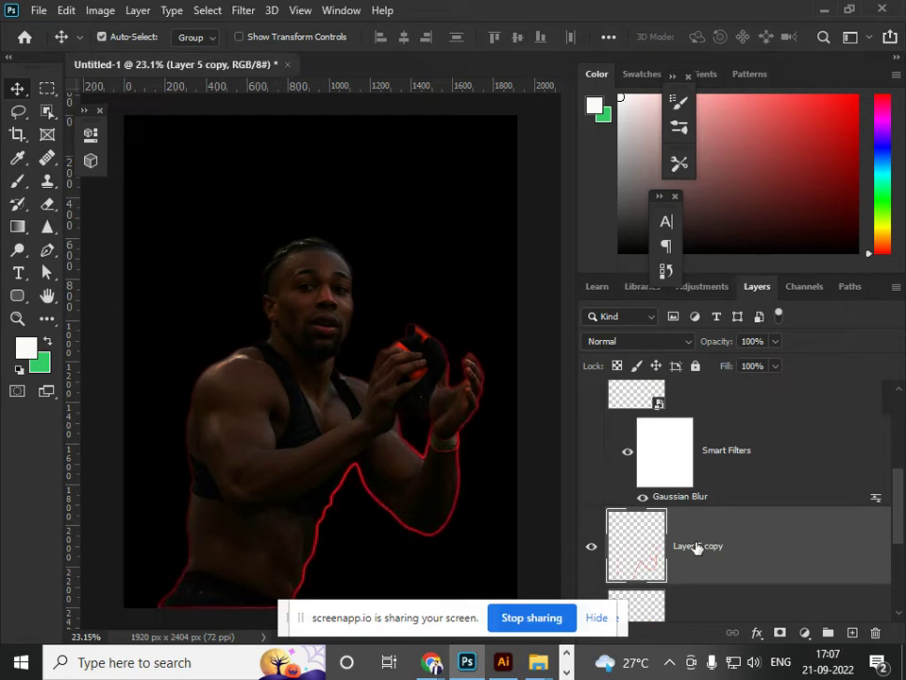
scroll(715, 566, "down", 1)
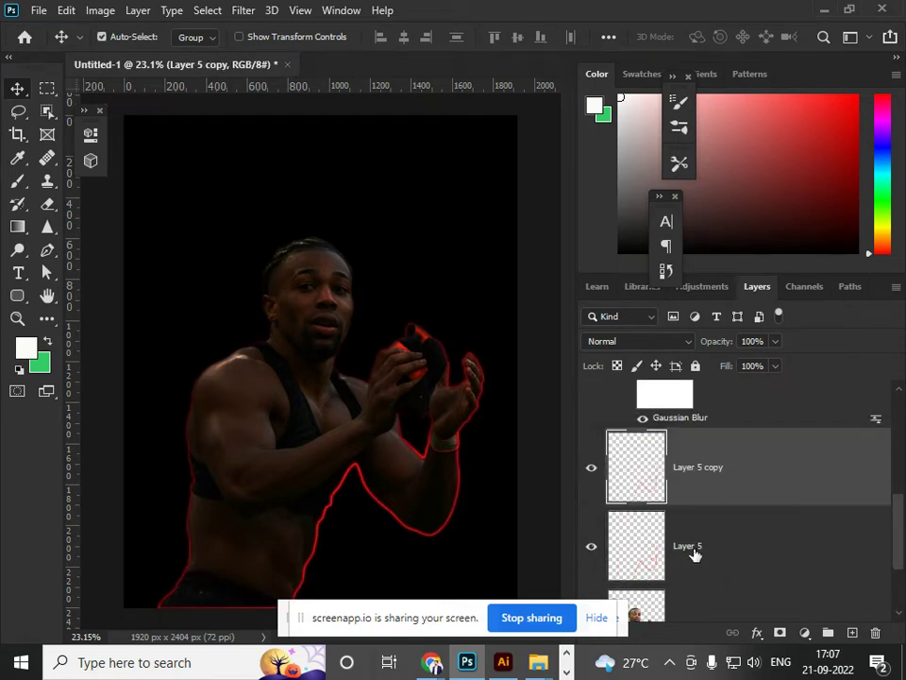
Apply a Gaussian Blur with a radius of 1000 pixels to the original Layer 5 beneath its copy.
left_click(693, 555)
left_click(202, 10)
mouse_move(234, 13)
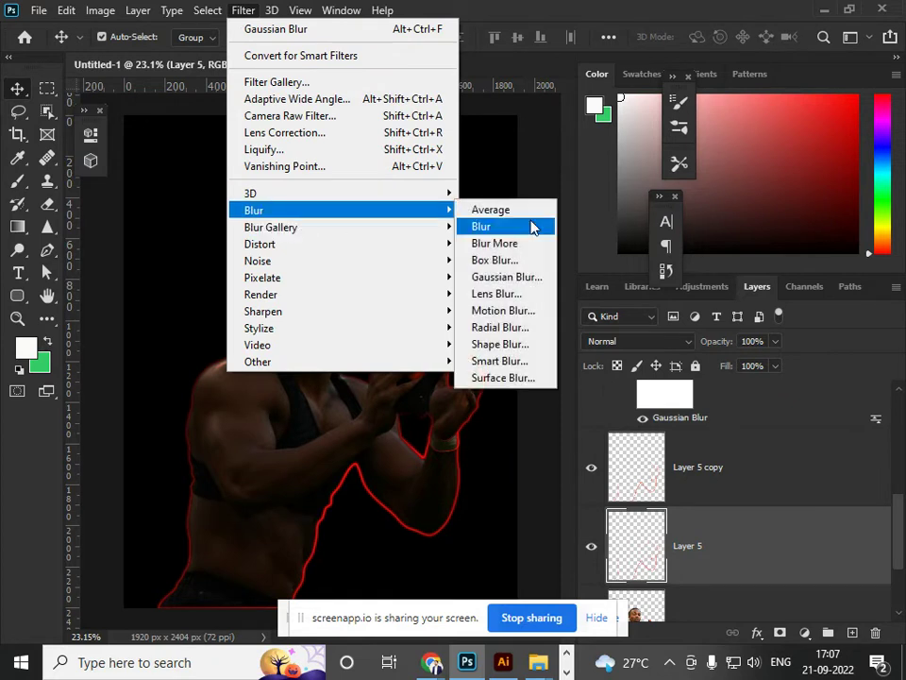
mouse_move(439, 215)
left_click(507, 276)
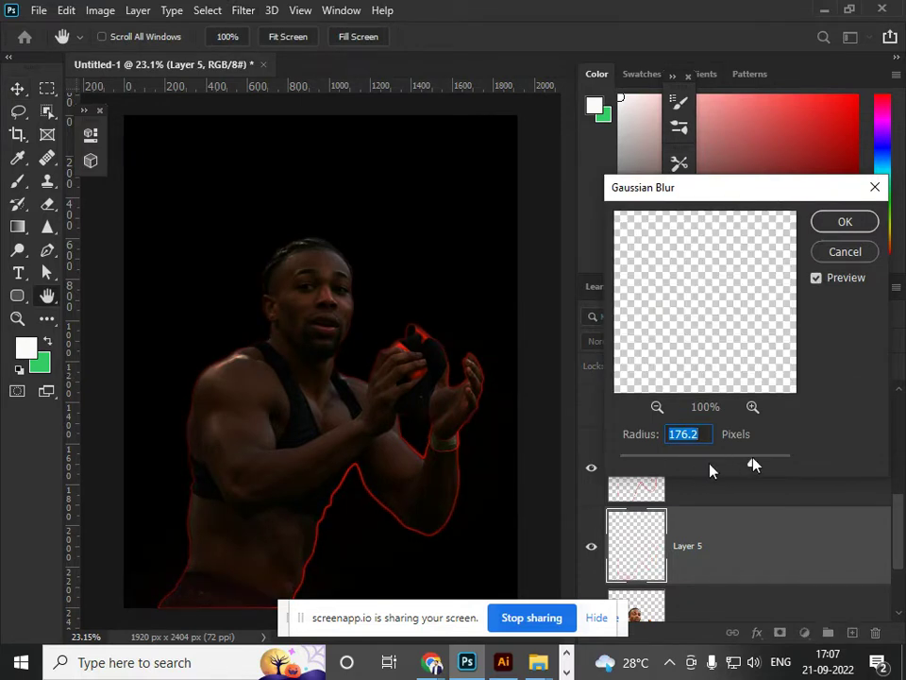
left_click_drag(765, 464, 793, 462)
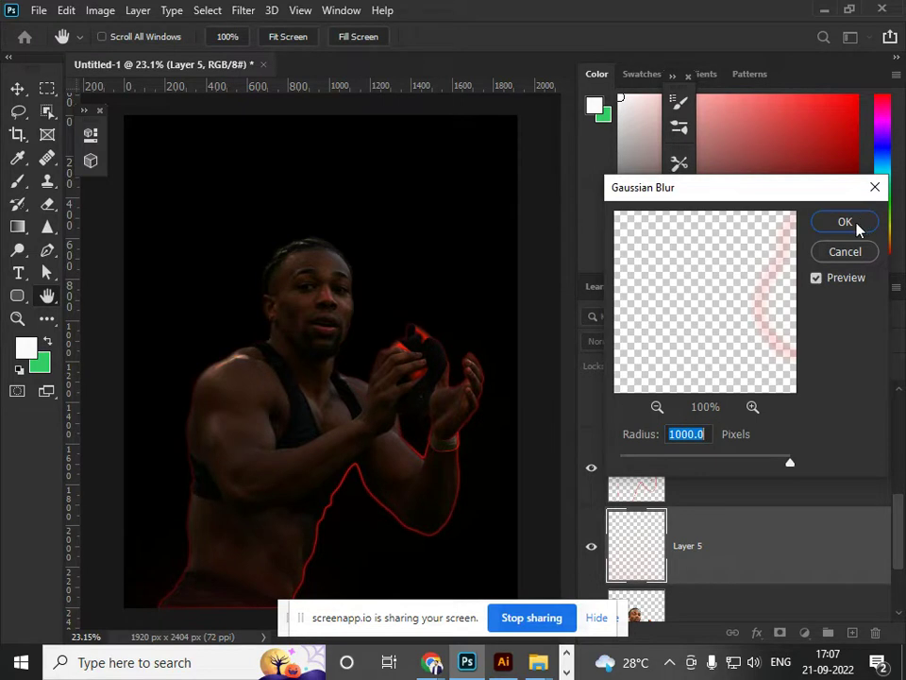
left_click(847, 225)
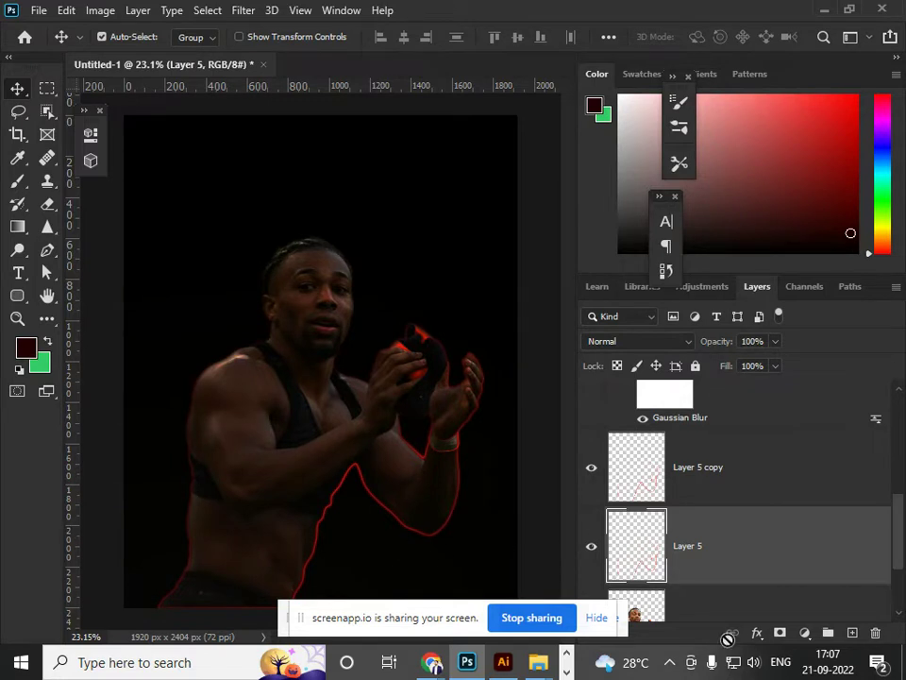
Add an Outer Glow to Layer 5 in Multiply mode at 100% opacity with a size of 109 px.
left_click(757, 635)
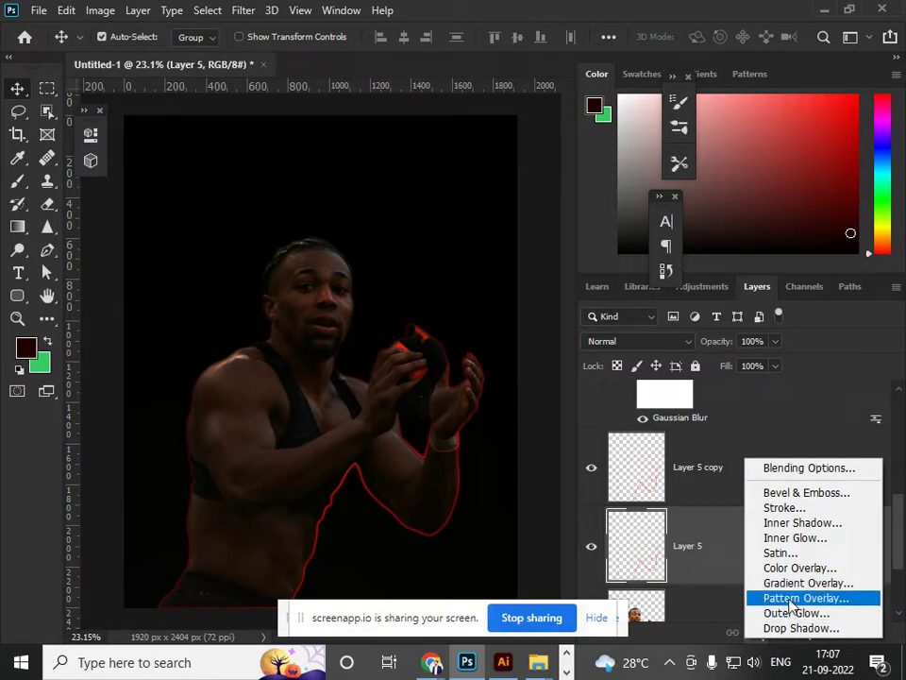
left_click(790, 612)
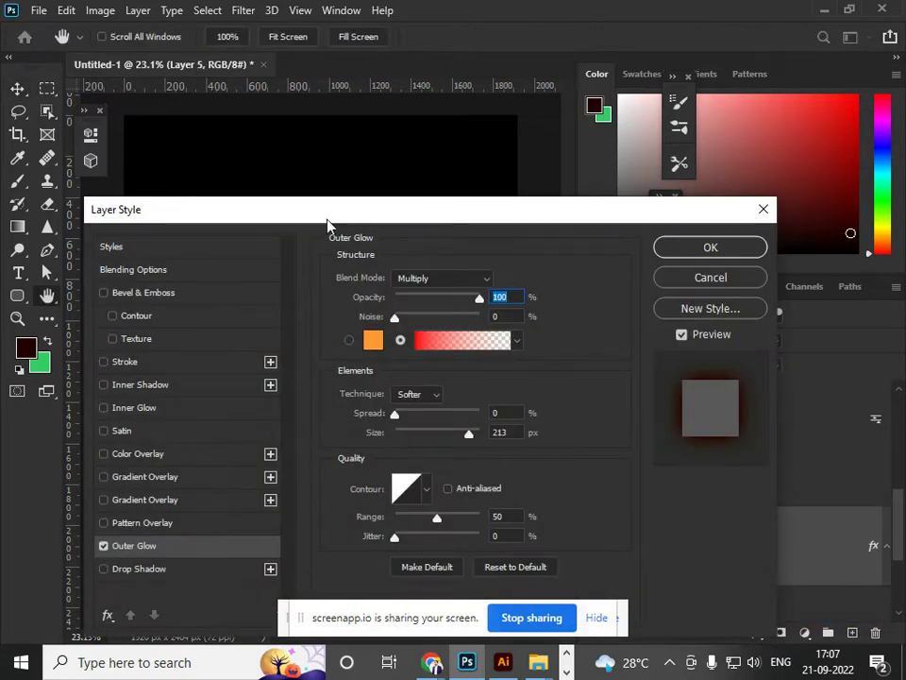
left_click_drag(326, 219, 730, 177)
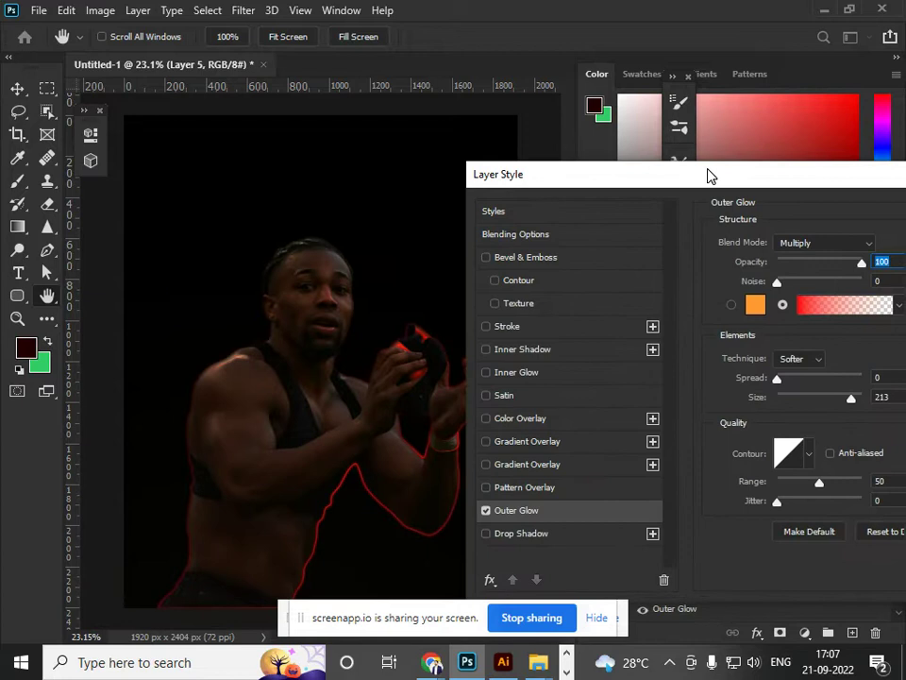
left_click_drag(844, 403, 811, 398)
left_click(875, 263)
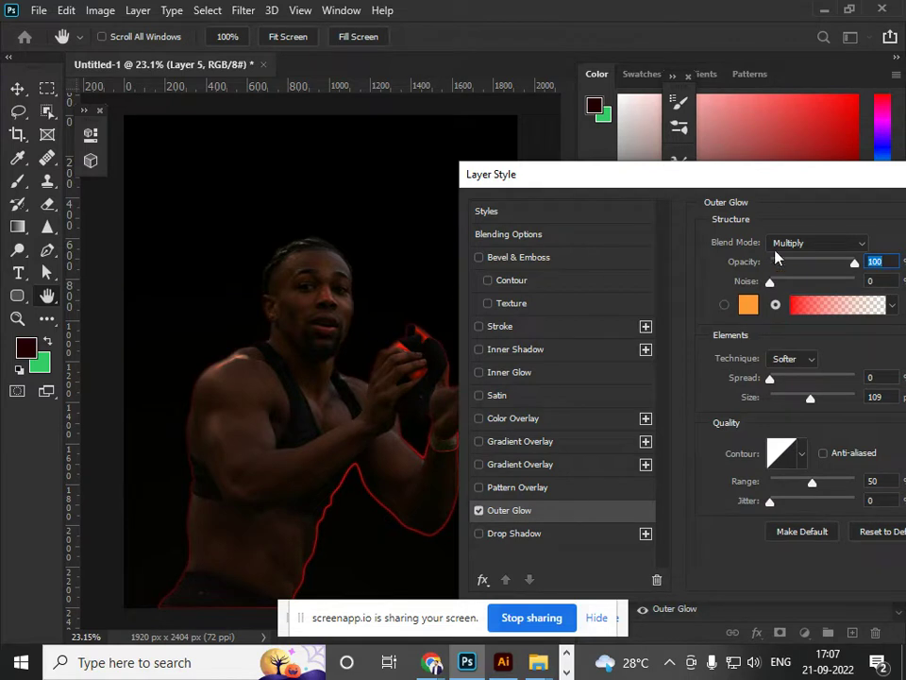
left_click(825, 245)
left_click(804, 219)
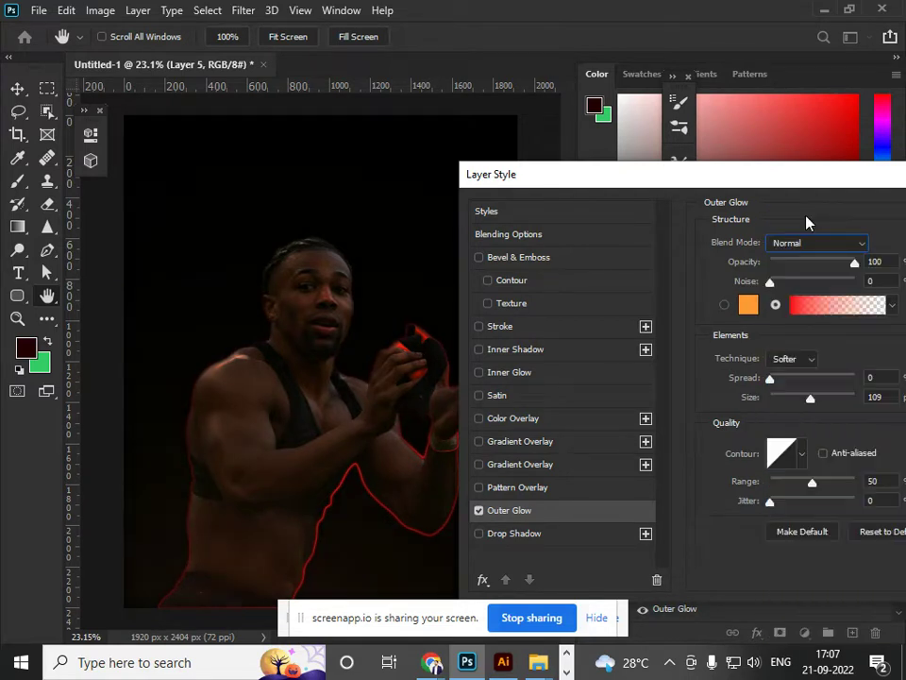
left_click(793, 243)
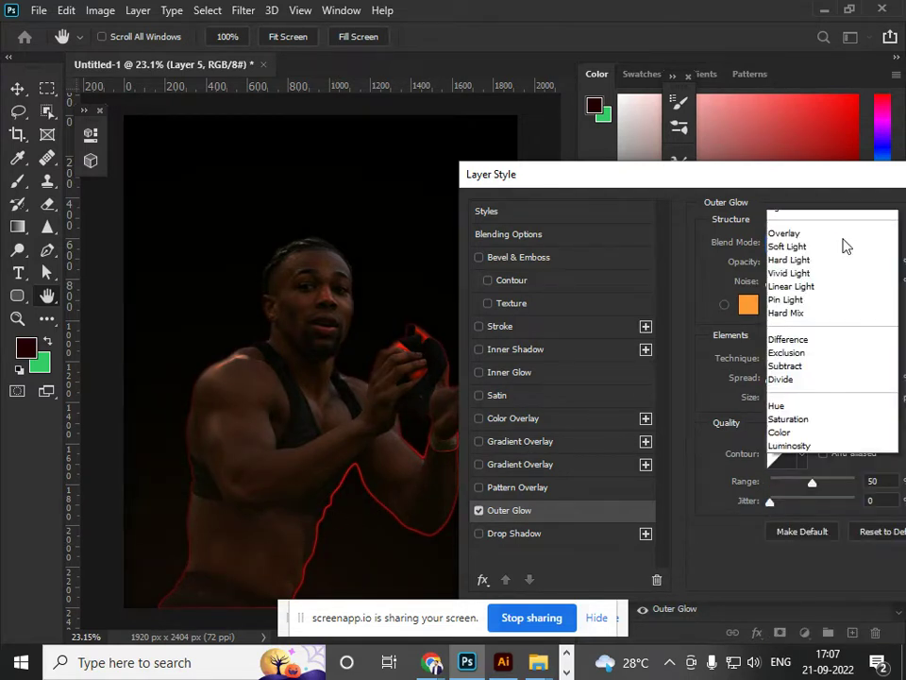
left_click(809, 270)
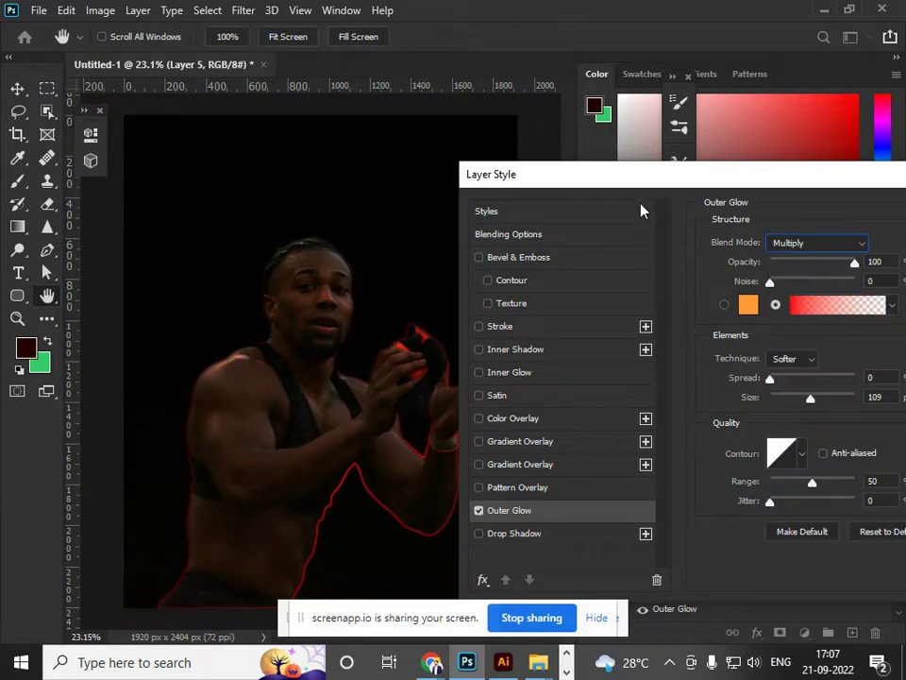
left_click_drag(674, 192, 345, 191)
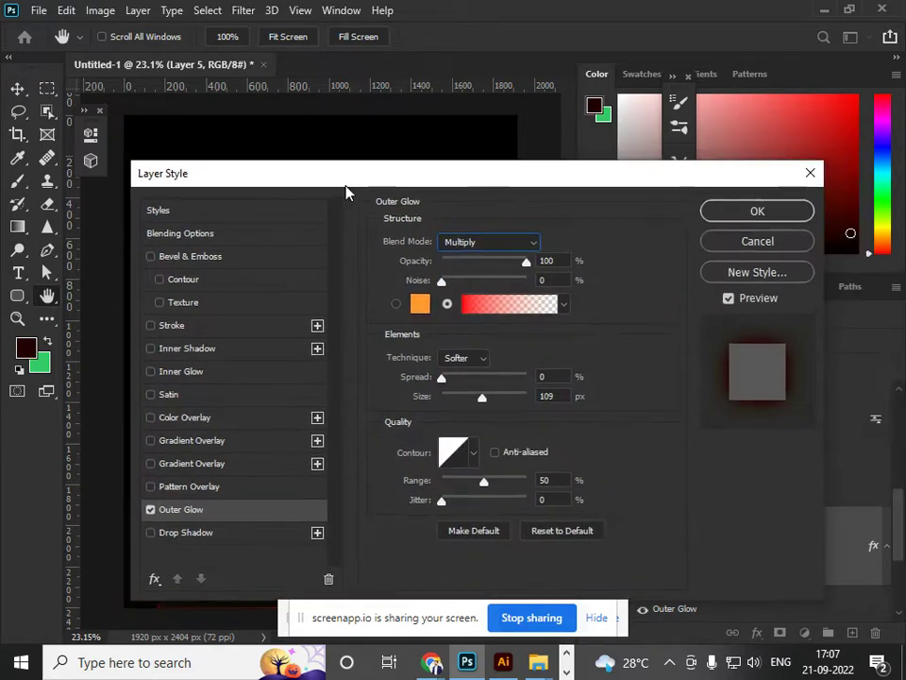
left_click(721, 215)
Compare the poster with the Brightness/Contrast 1 adjustment layer hidden and shown.
scroll(366, 437, "down", 3)
scroll(365, 440, "down", 1)
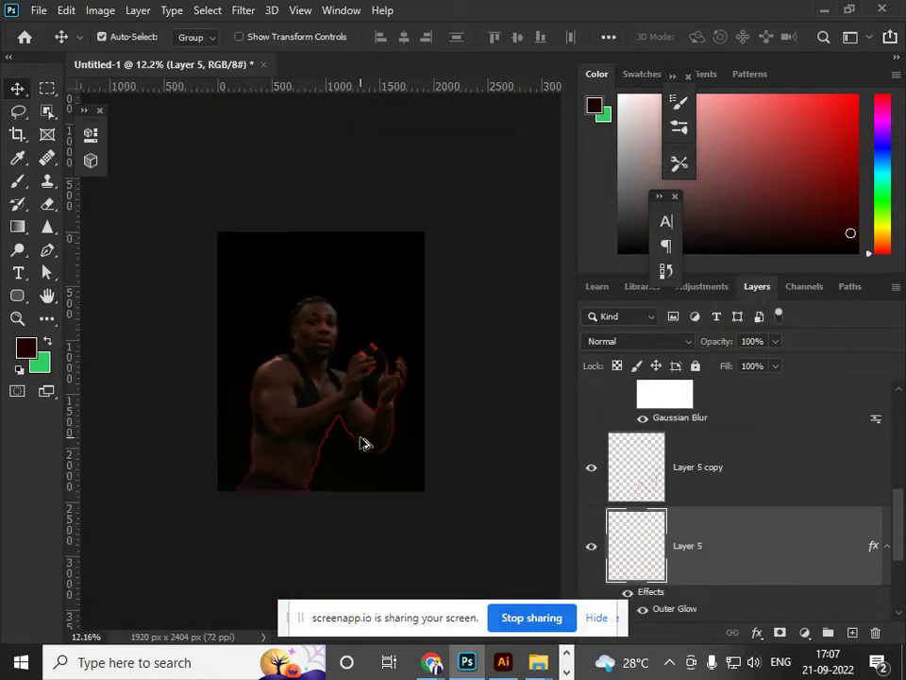
scroll(409, 442, "up", 2)
scroll(704, 426, "up", 3)
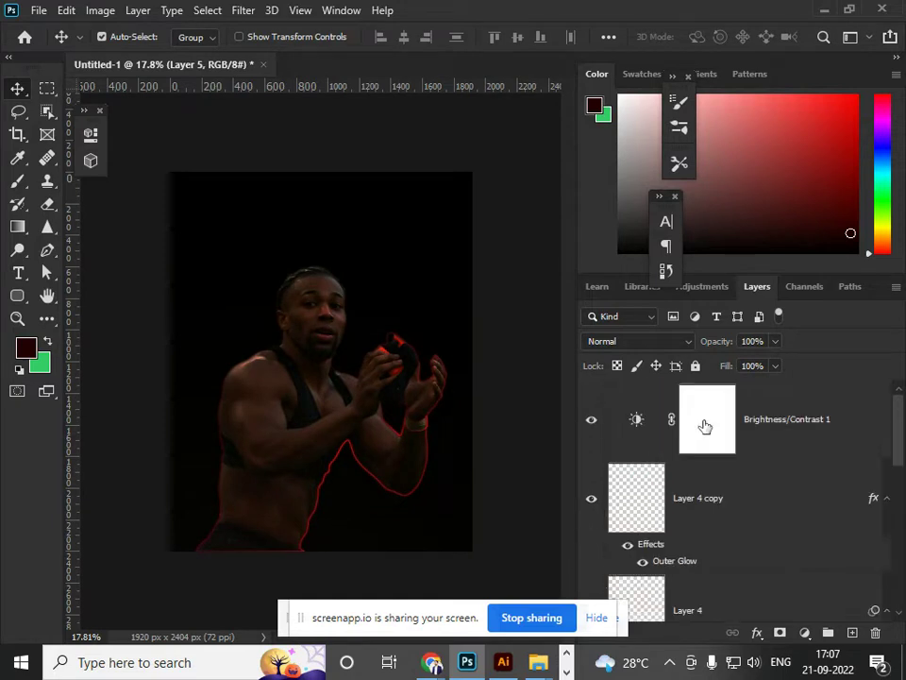
left_click(592, 420)
left_click(591, 425)
left_click(591, 425)
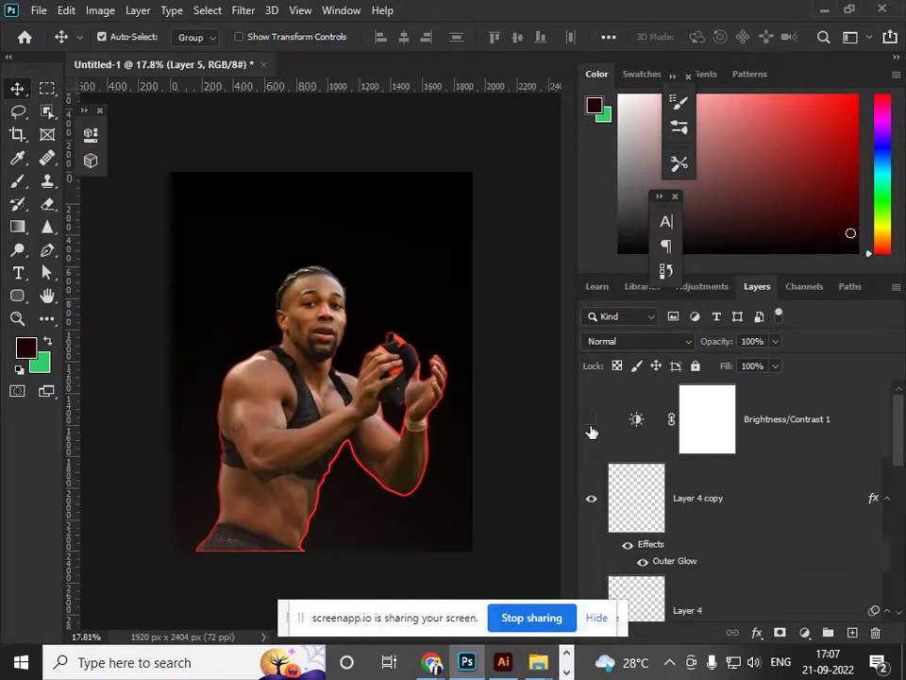
left_click(591, 425)
Set the blend mode of Layer 5 to Linear Light.
left_click(689, 350)
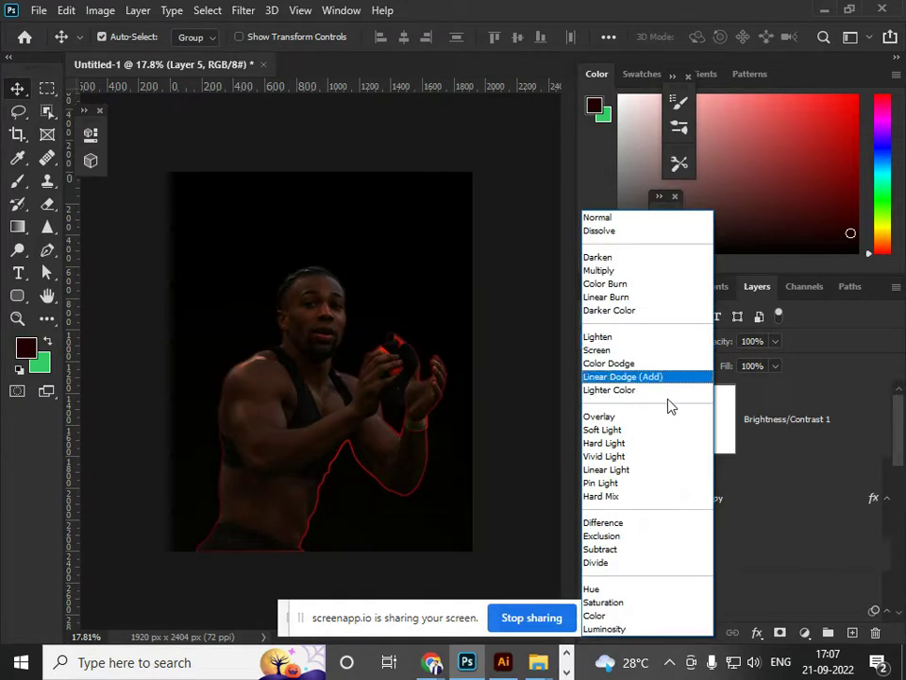
left_click(657, 472)
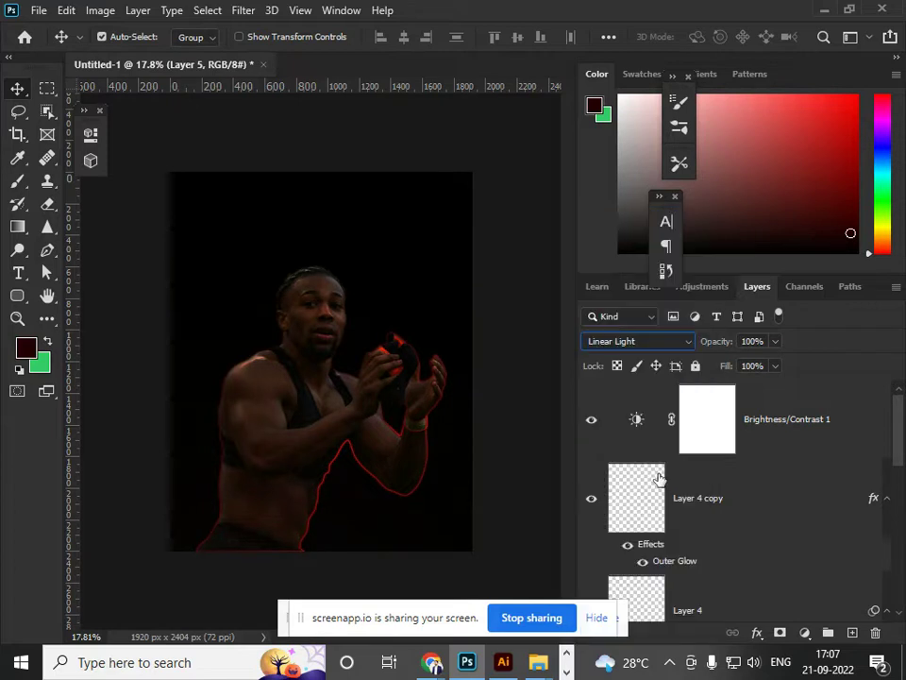
left_click(768, 427)
left_click(651, 505)
left_click(645, 346)
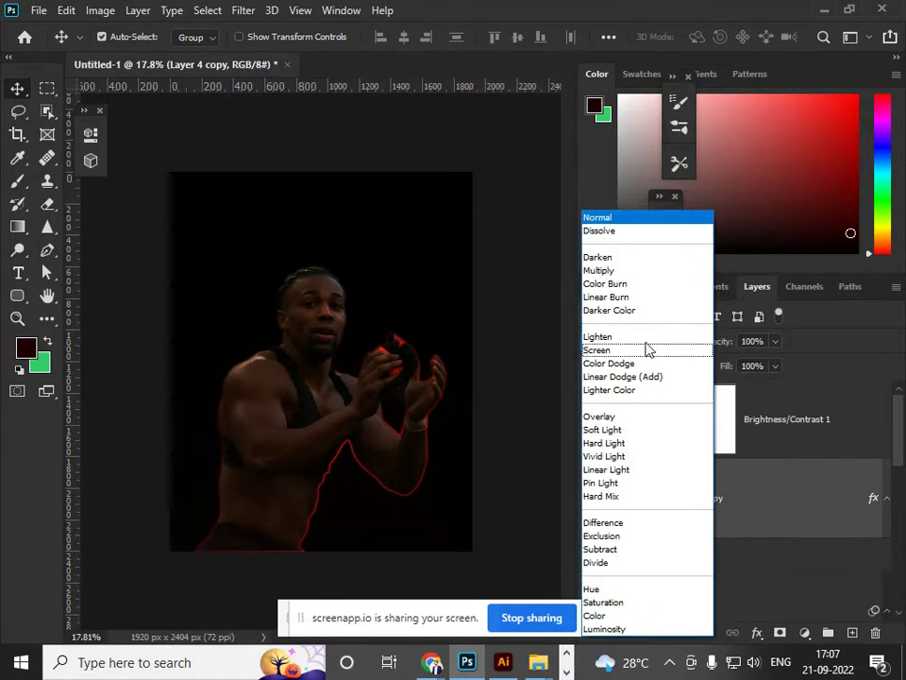
Try out the blend modes on the Brightness/Contrast 1 adjustment layer and settle on Darker Color.
left_click(769, 430)
left_click(641, 387)
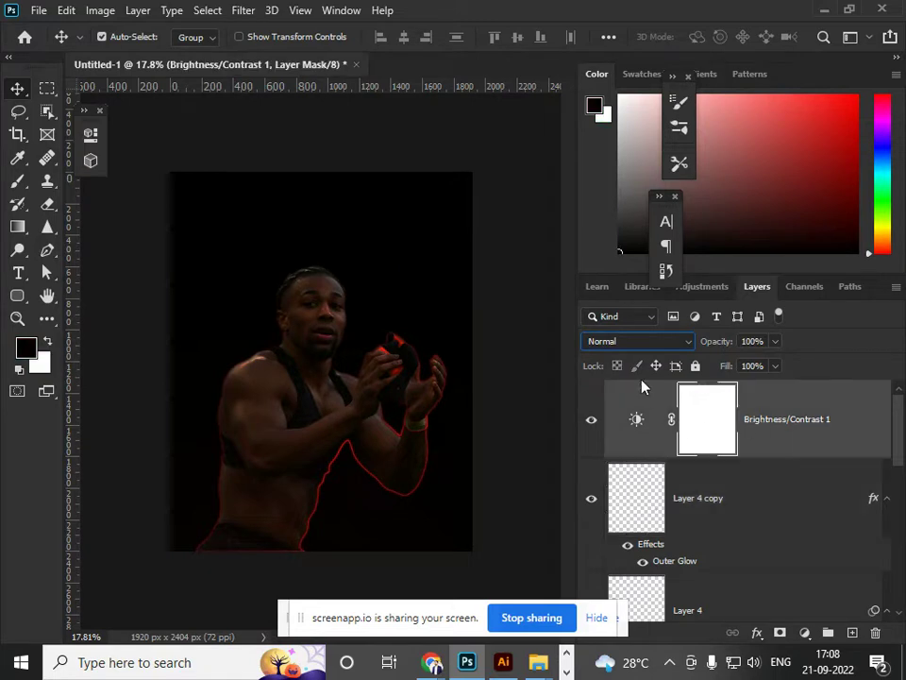
left_click(648, 346)
left_click(625, 269)
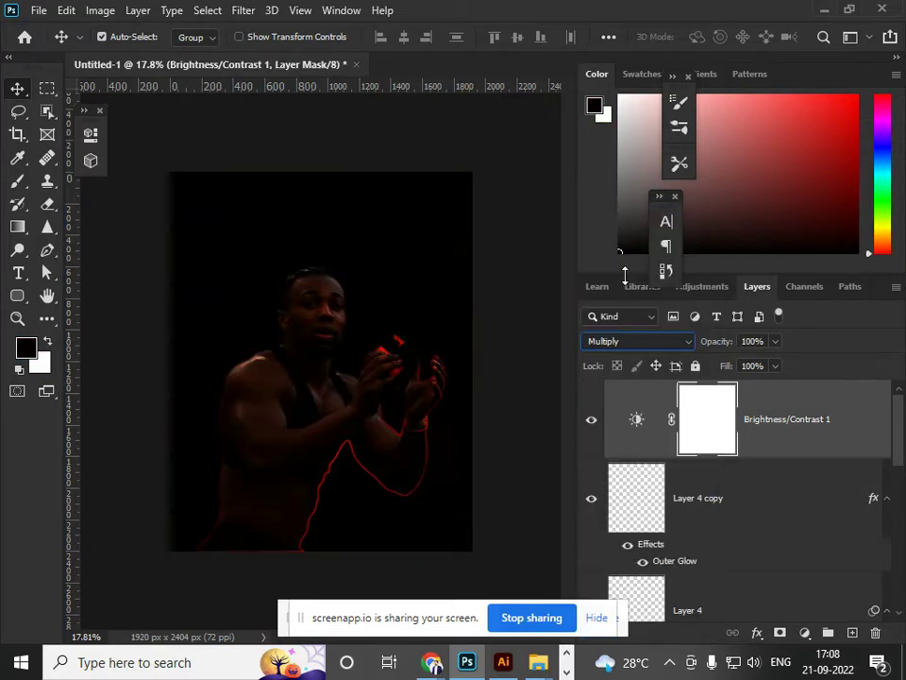
key("Down")
key("Down")
key("Down")
key("Down")
key("Down")
key("Down")
key("Down")
key("Down")
key("Down")
key("Down")
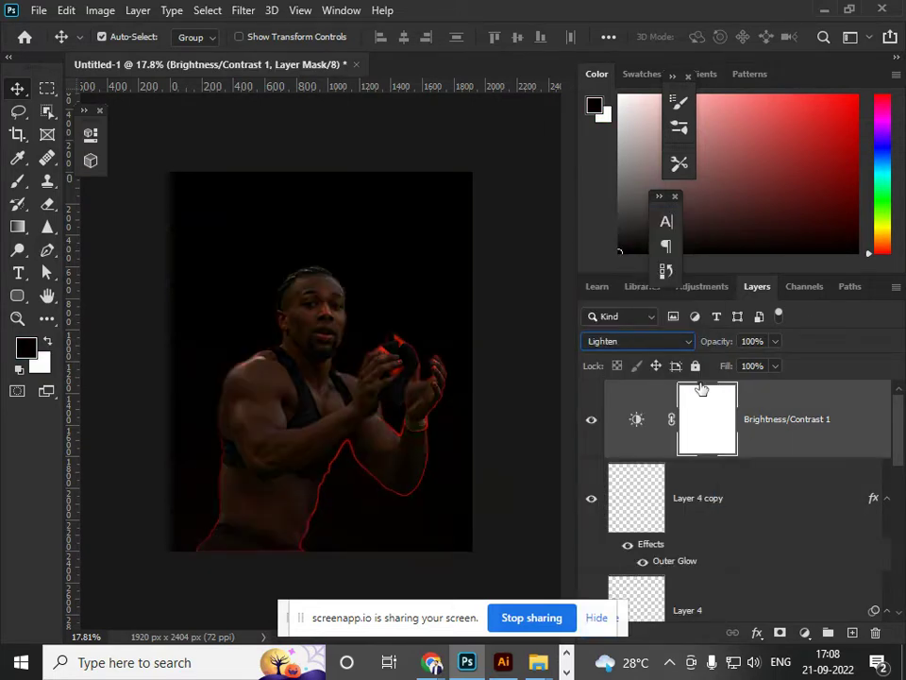
key("Down")
key("Down")
key("Down")
key("Down")
key("Down")
key("Down")
key("Down")
key("Down")
key("Down")
key("Down")
key("Down")
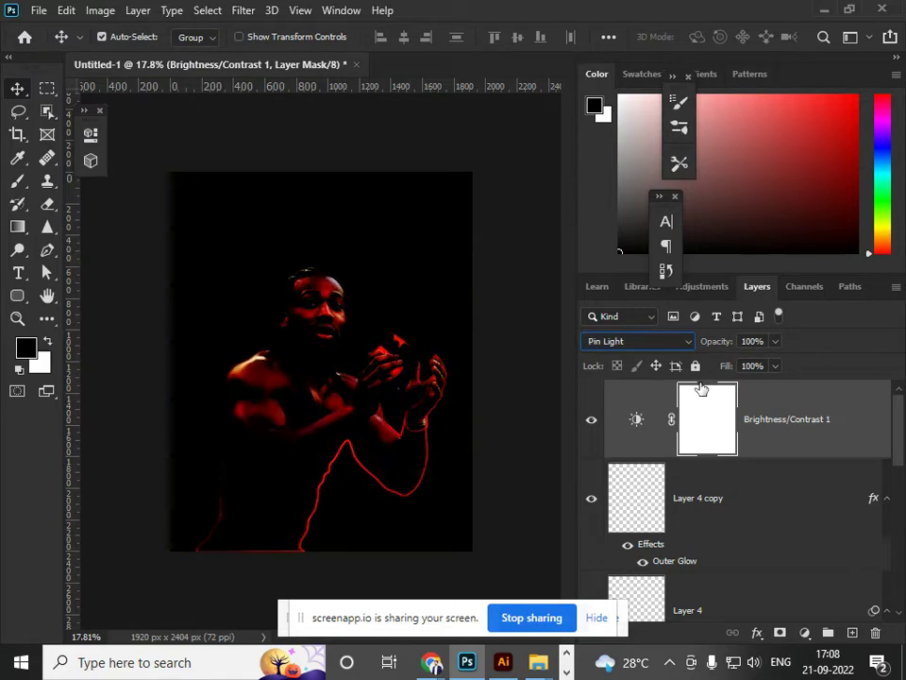
key("Down")
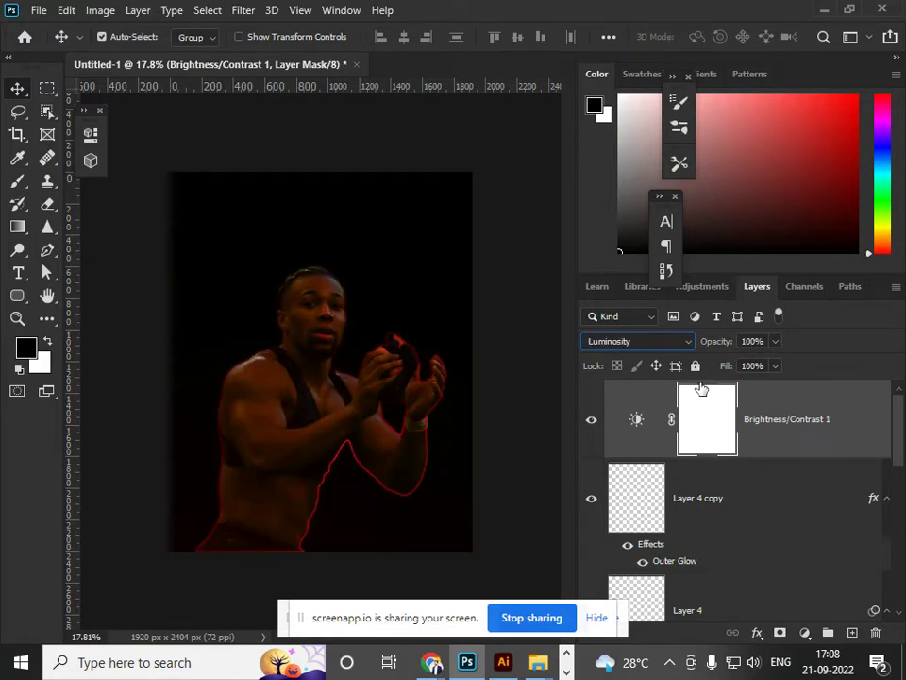
key("Up")
key("Up")
key("Up")
key("Up")
key("Up")
key("Up")
key("Up")
key("Up")
key("Up")
key("Up")
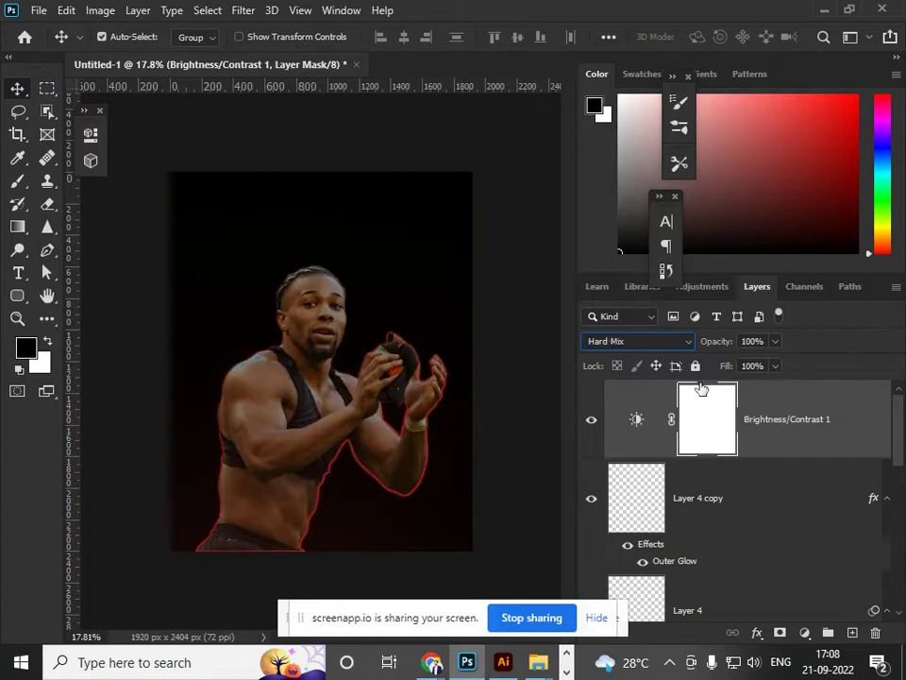
key("Up")
key("Up")
key("Up")
key("Up")
key("Up")
key("Up")
key("Up")
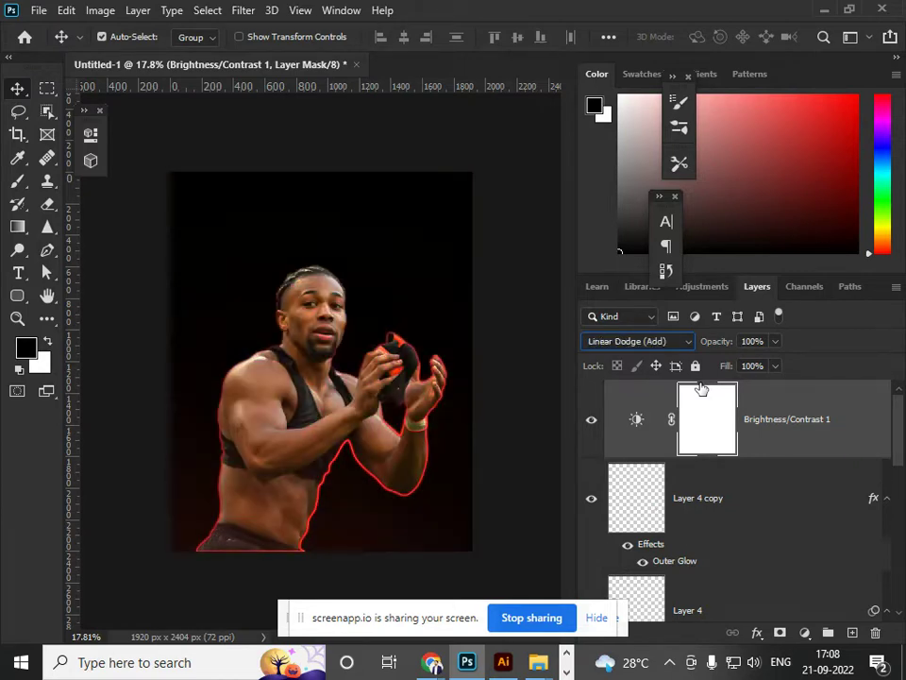
key("Up")
key("Up")
key("Up")
key("Up")
key("Up")
key("Down")
key("Down")
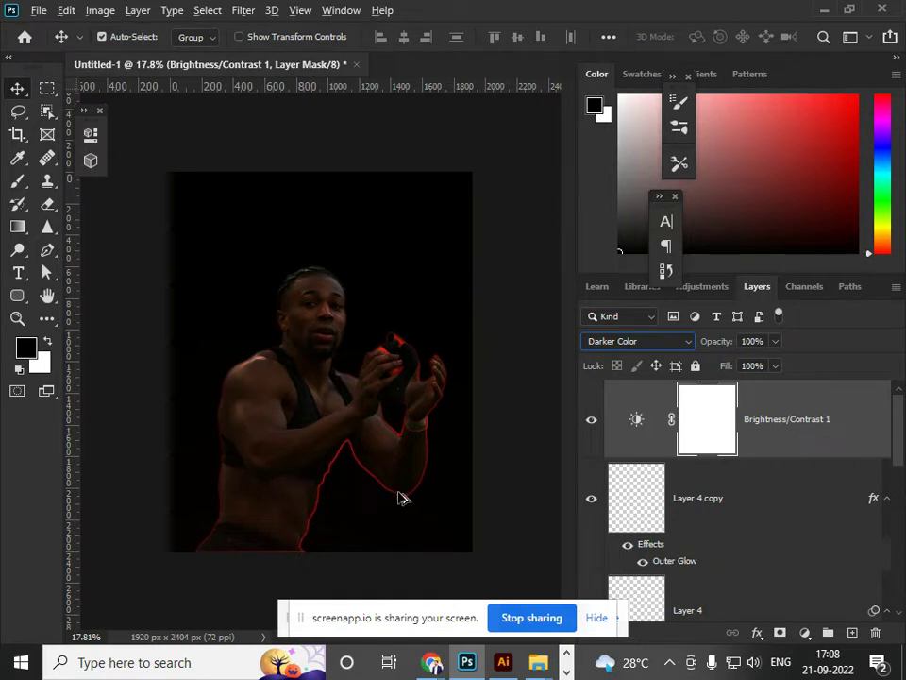
Add a new layer above Brightness/Contrast 1 and draw a curved Pen path winding from below the footballer's waist around his torso to the canvas top.
left_click(790, 439)
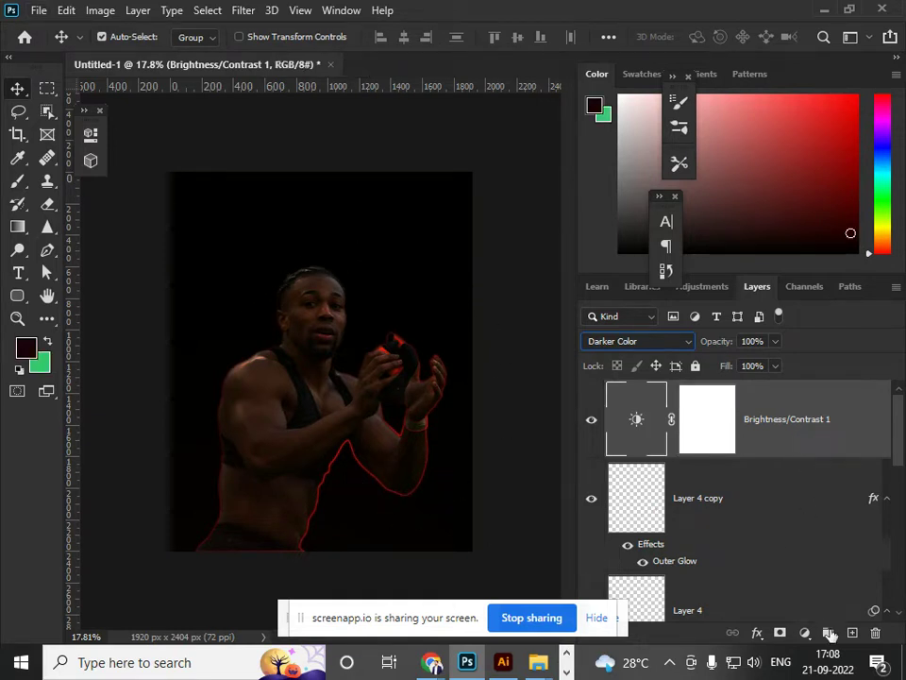
left_click(852, 634)
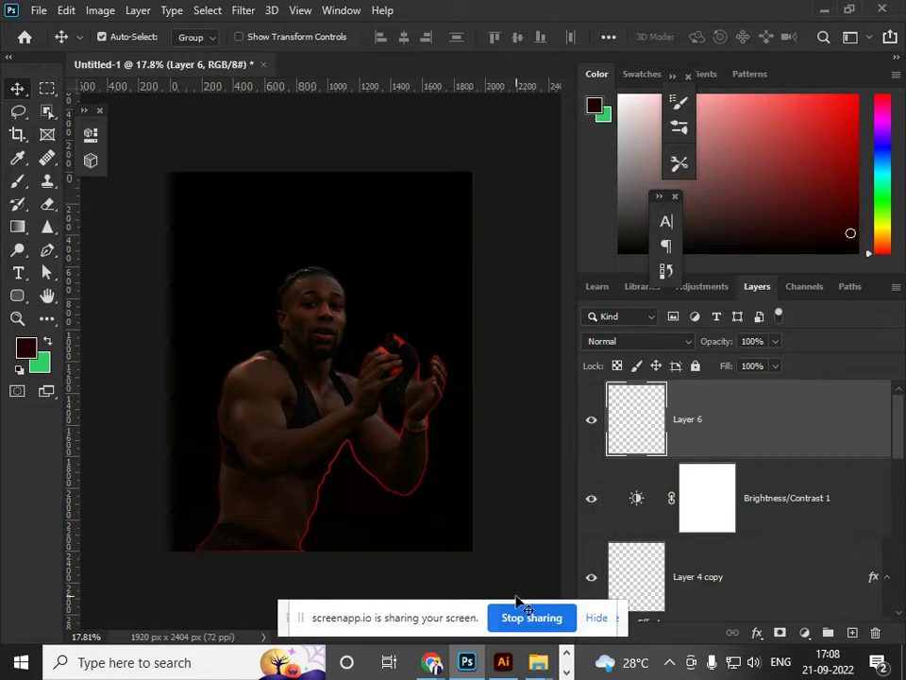
key("p")
left_click(358, 549)
left_click_drag(219, 417, 319, 373)
left_click_drag(368, 278, 302, 160)
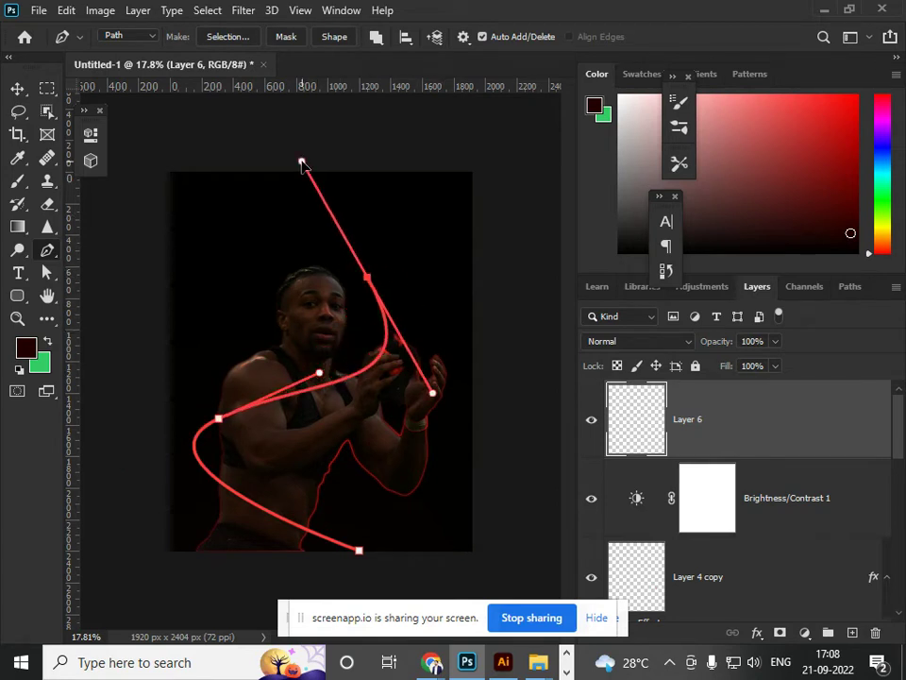
left_click(406, 166)
Reposition the path's hand-side anchor and both end points so the curve spans the canvas edges, and add another new layer.
left_click_drag(367, 277, 378, 352)
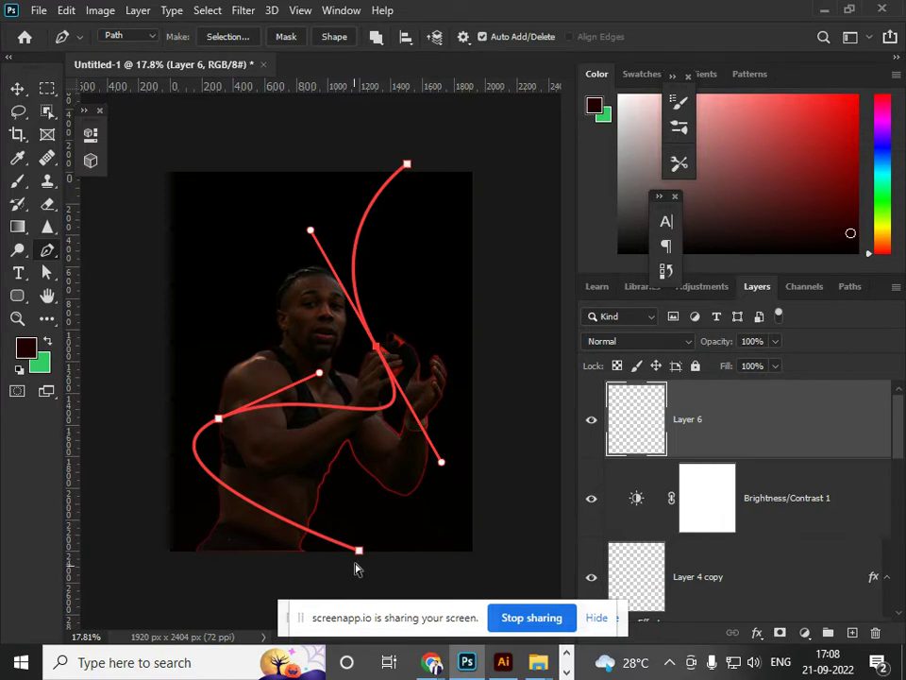
mouse_move(360, 557)
left_mouse_down()
mouse_move(379, 591)
mouse_move(372, 573)
left_mouse_up()
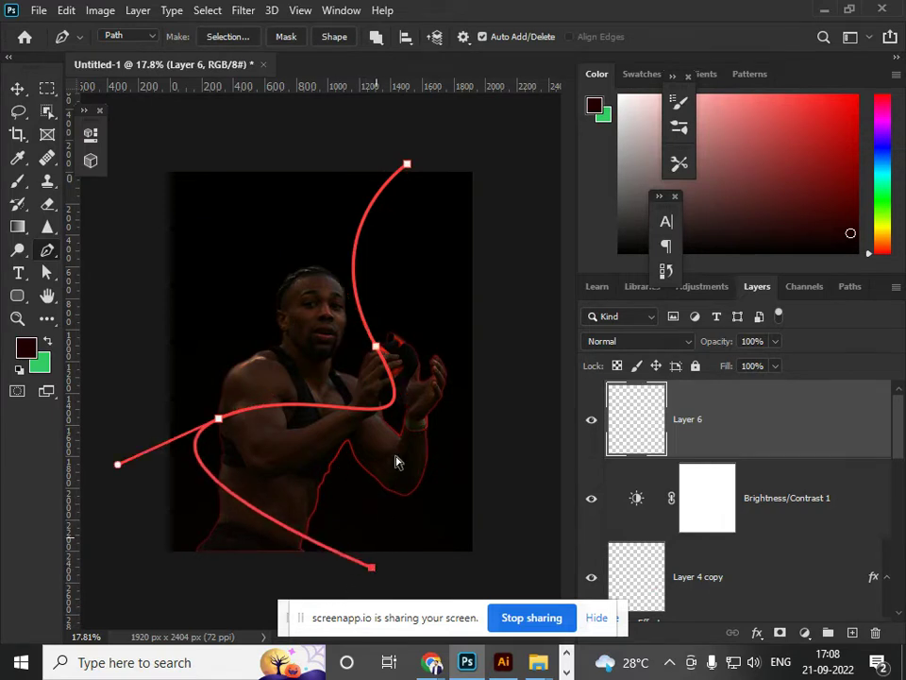
left_click_drag(407, 166, 424, 175)
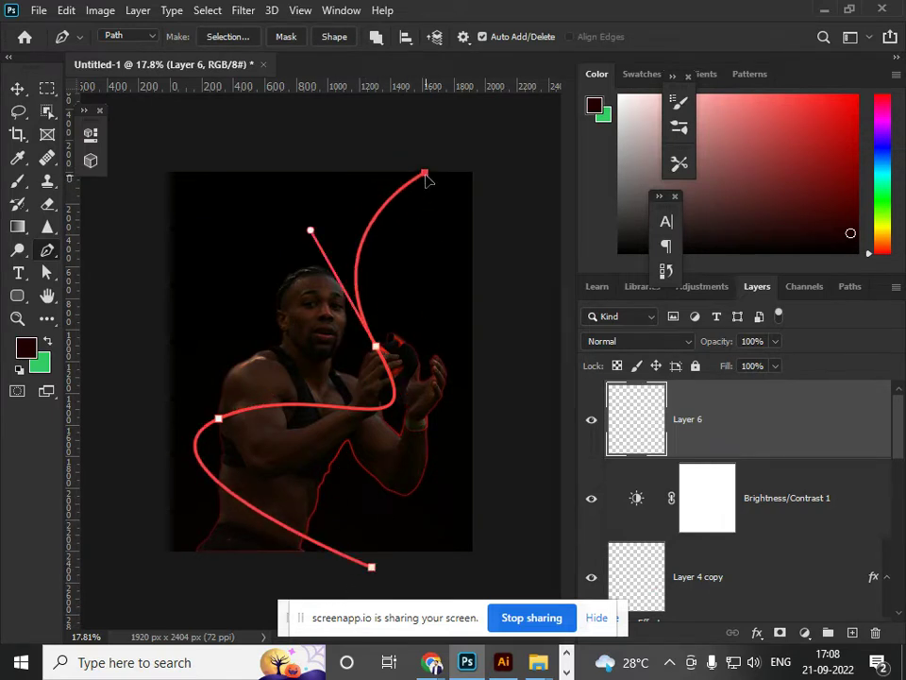
left_click(392, 404)
left_click(392, 404)
left_click_drag(373, 568, 379, 548)
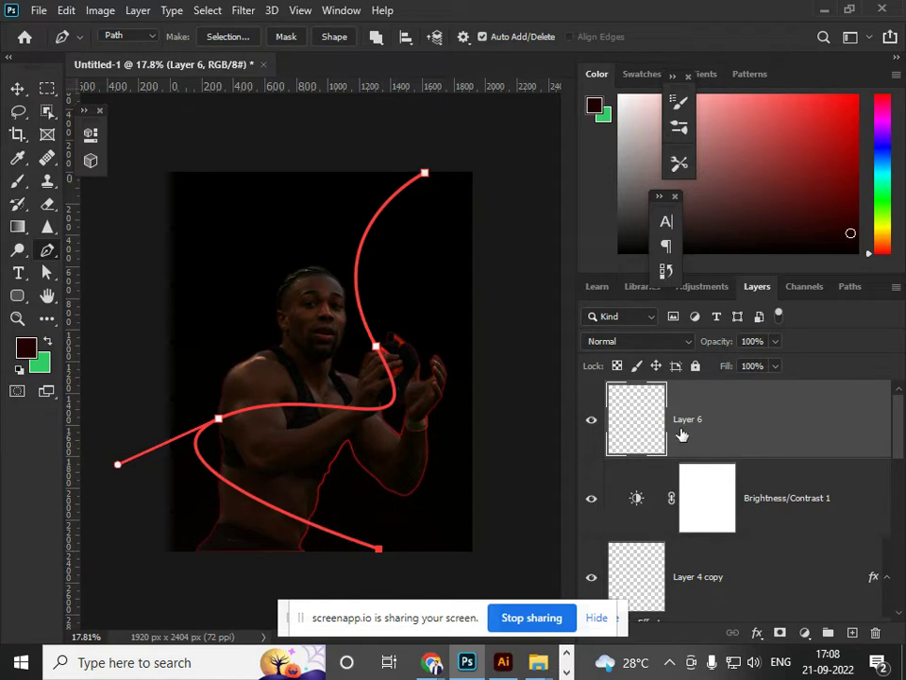
left_click(852, 633)
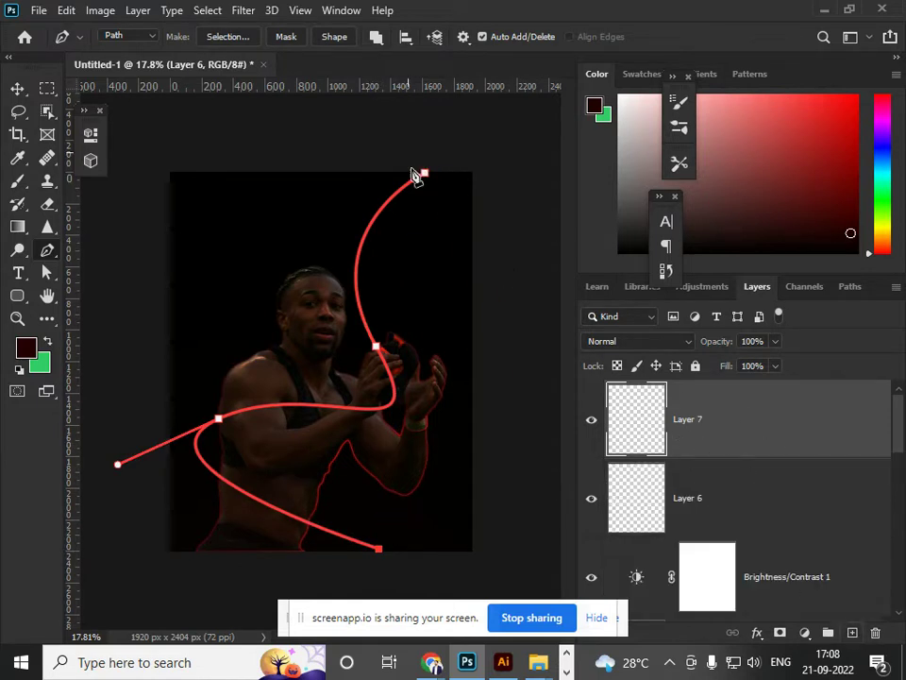
right_click(425, 175)
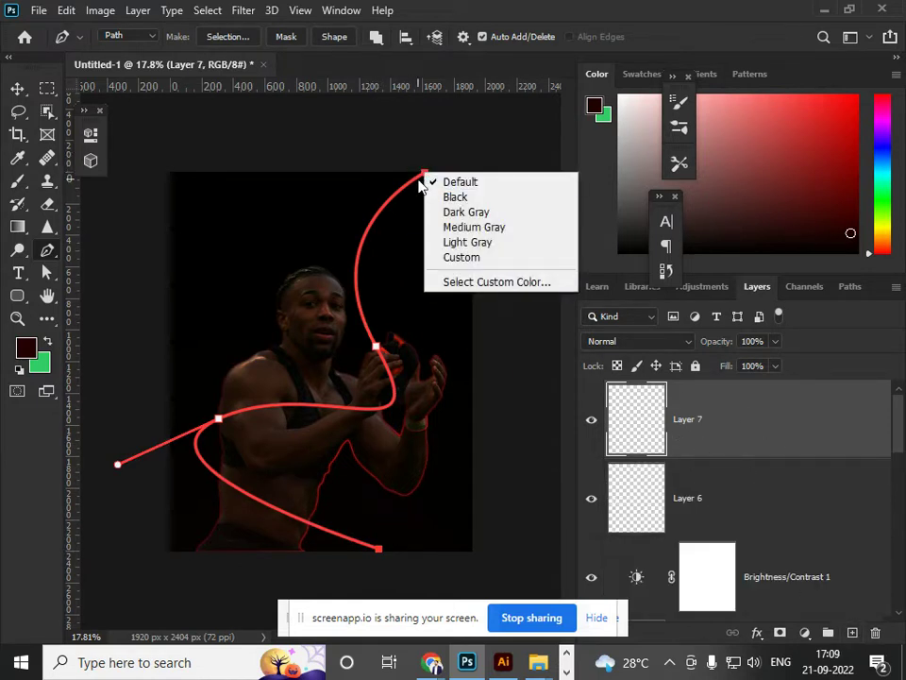
left_click(422, 181)
left_click(425, 175, "ctrl")
left_click_drag(424, 175, 396, 256)
key("ctrl+z")
right_click(427, 175)
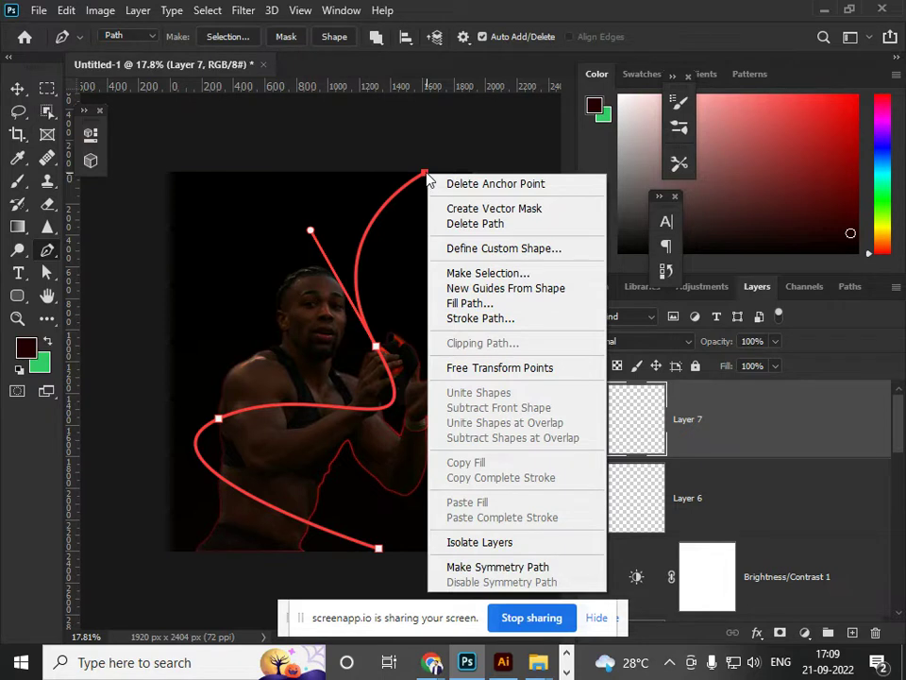
key("Escape")
Stroke the curved path on Layer 7 with a bright red 70 px brush, using Simulate Pressure.
key("b")
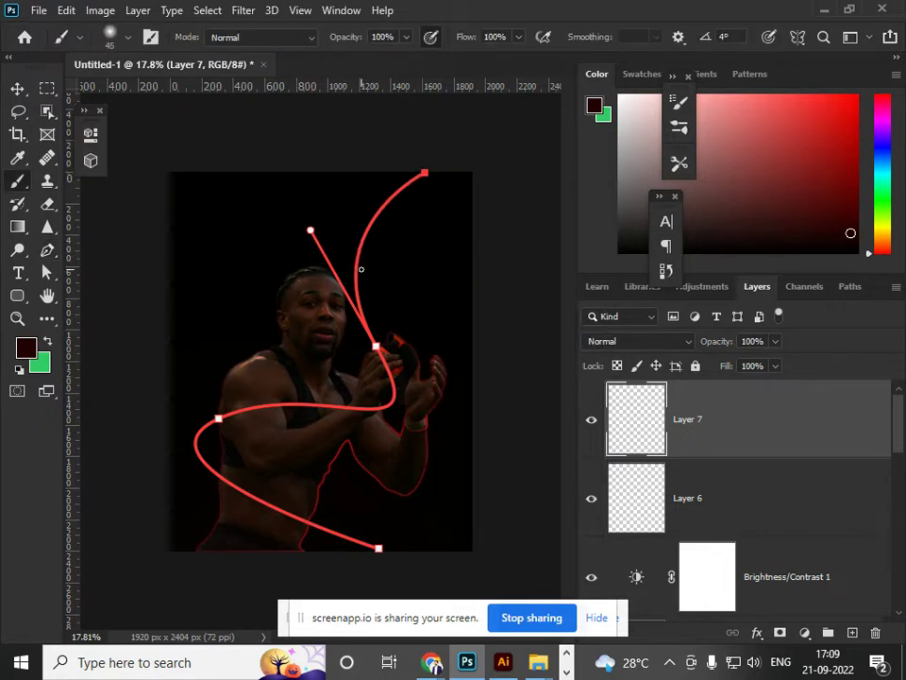
left_click_drag(825, 99, 854, 97)
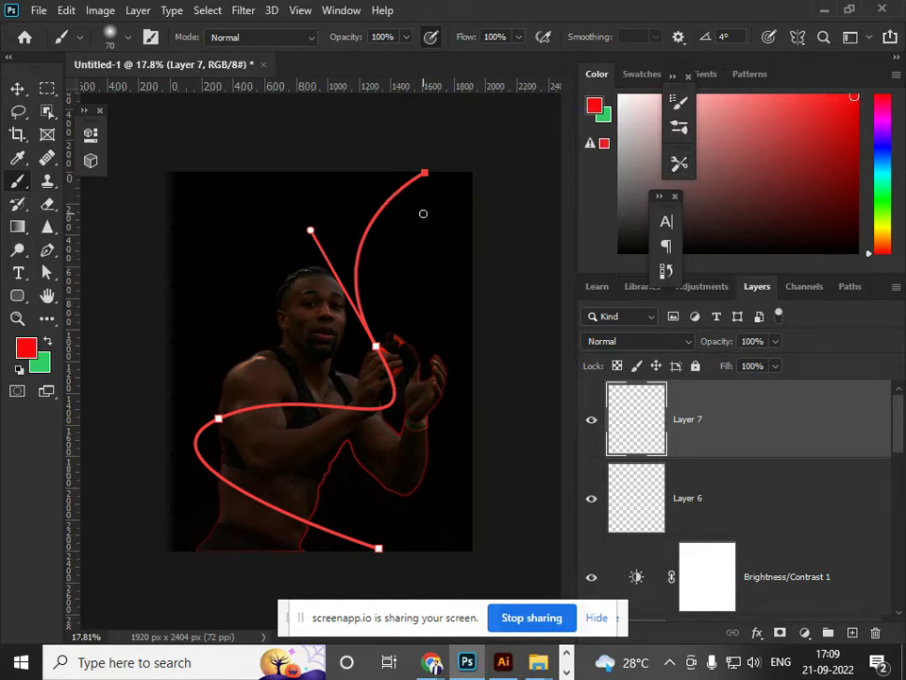
key("p")
right_click(425, 175)
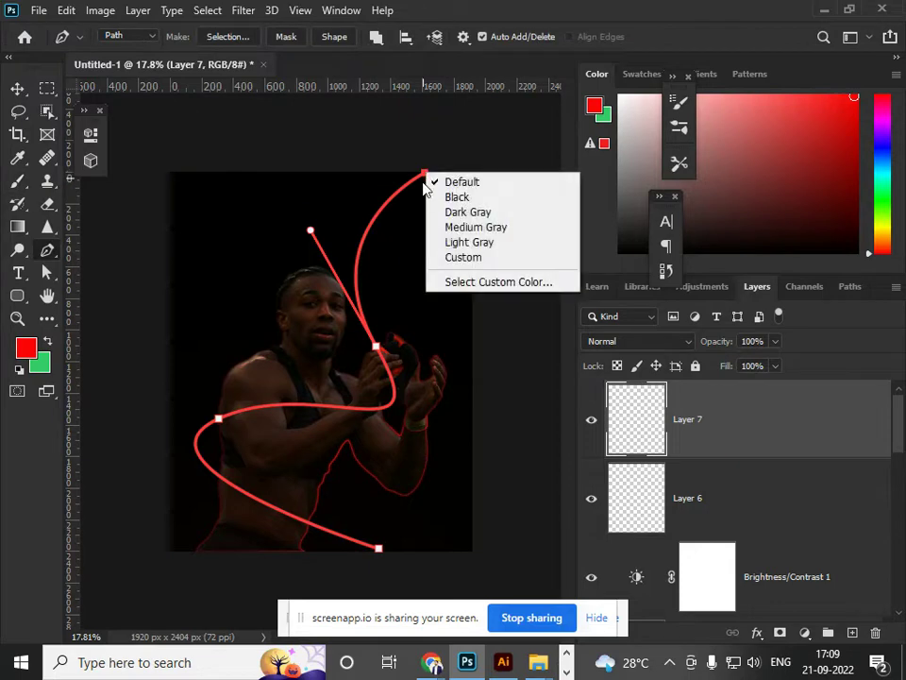
key("Escape")
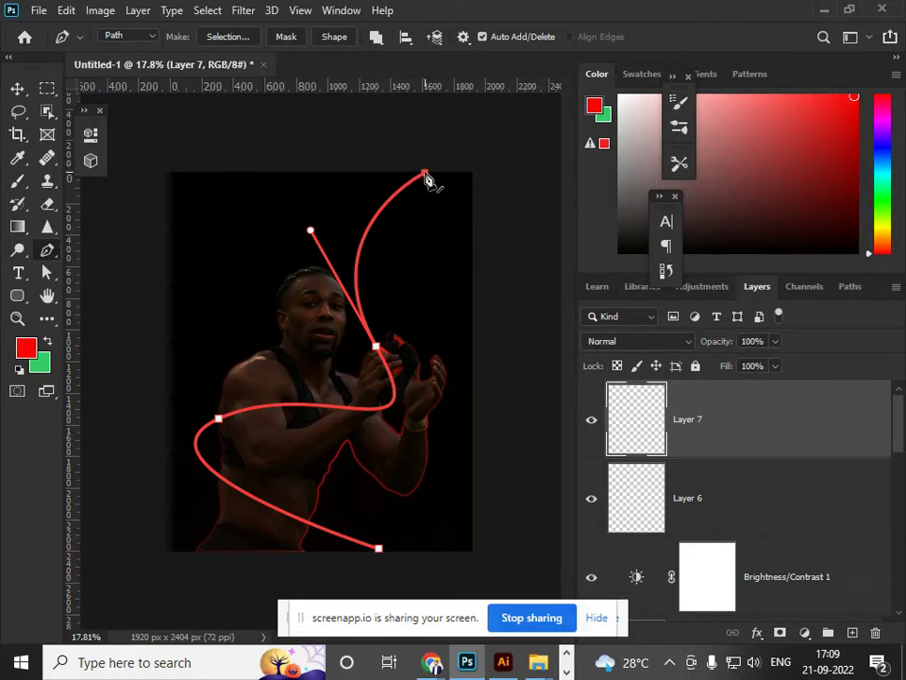
right_click(426, 179)
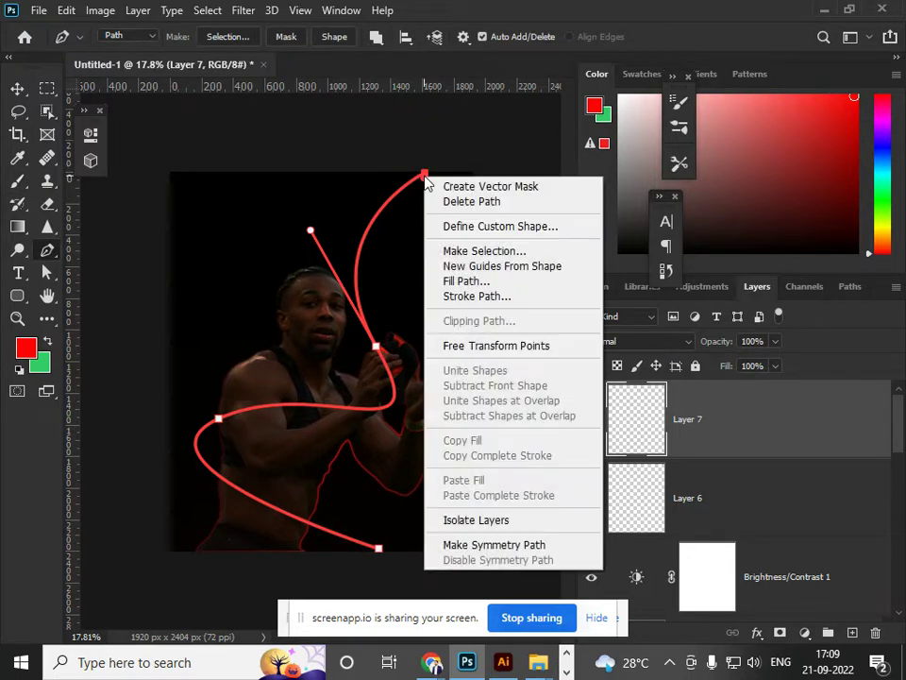
left_click(469, 297)
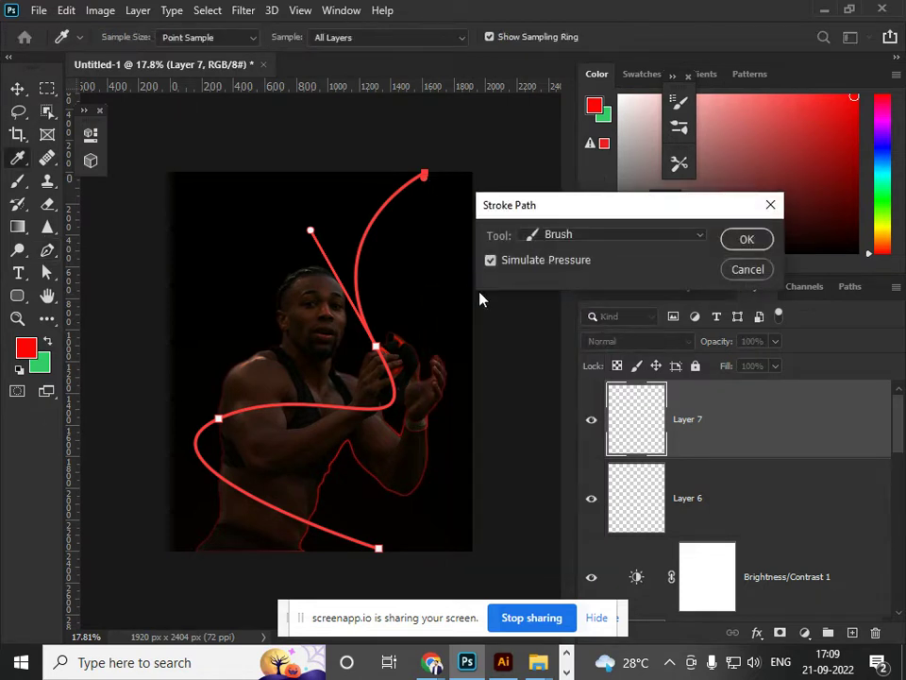
left_click(745, 241)
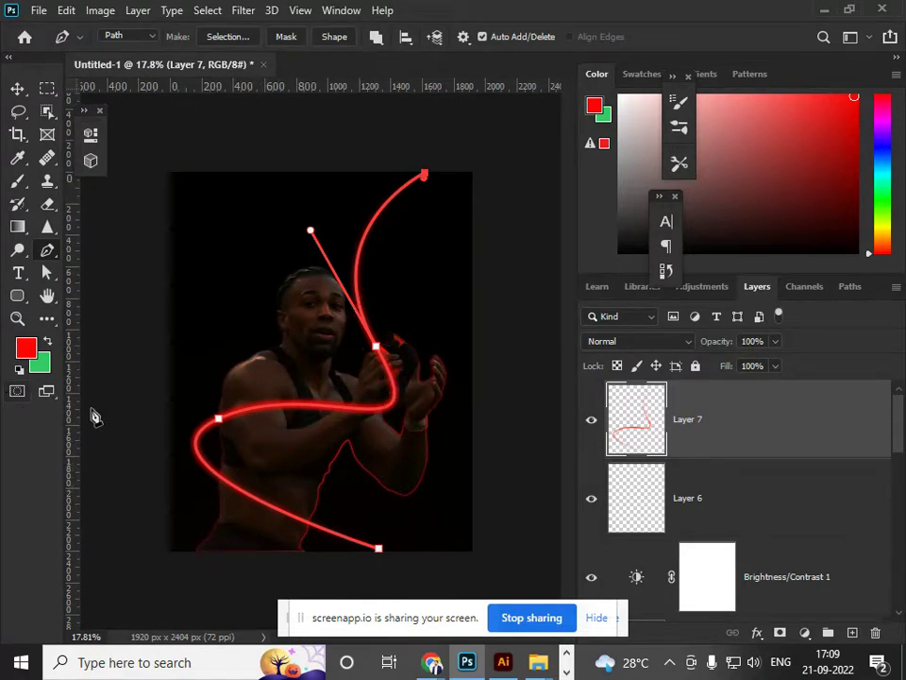
Stroke the same path with a white 30 px brush using Simulate Pressure to form the light core, and deselect the path.
key("b")
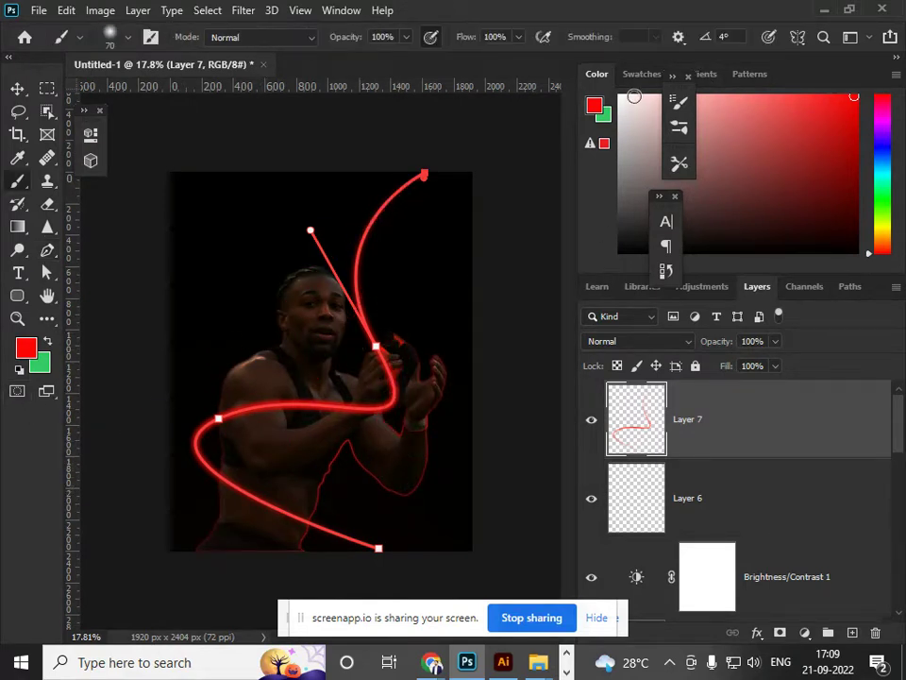
left_click(619, 96)
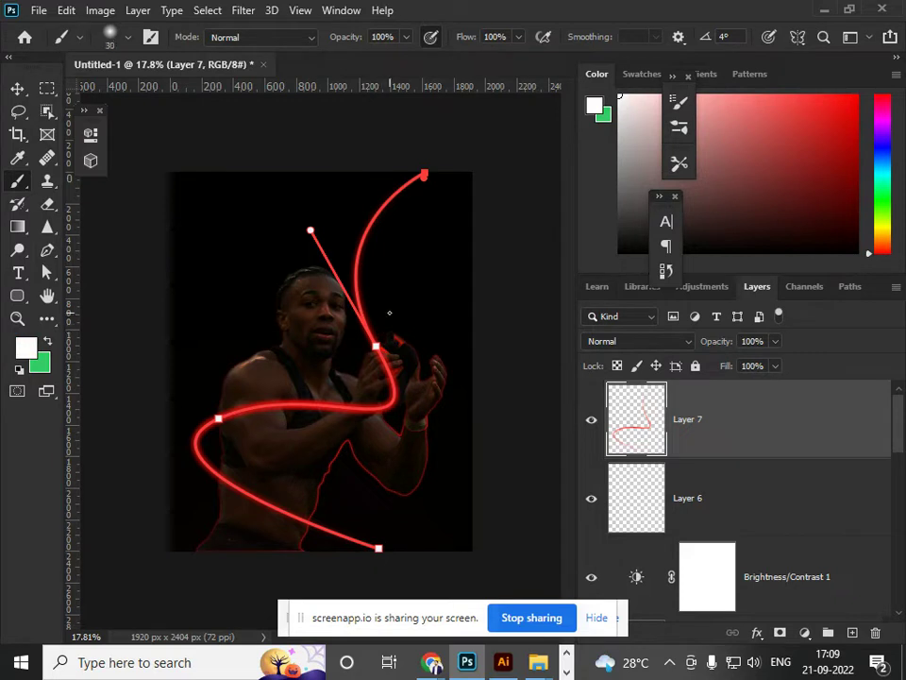
key("p")
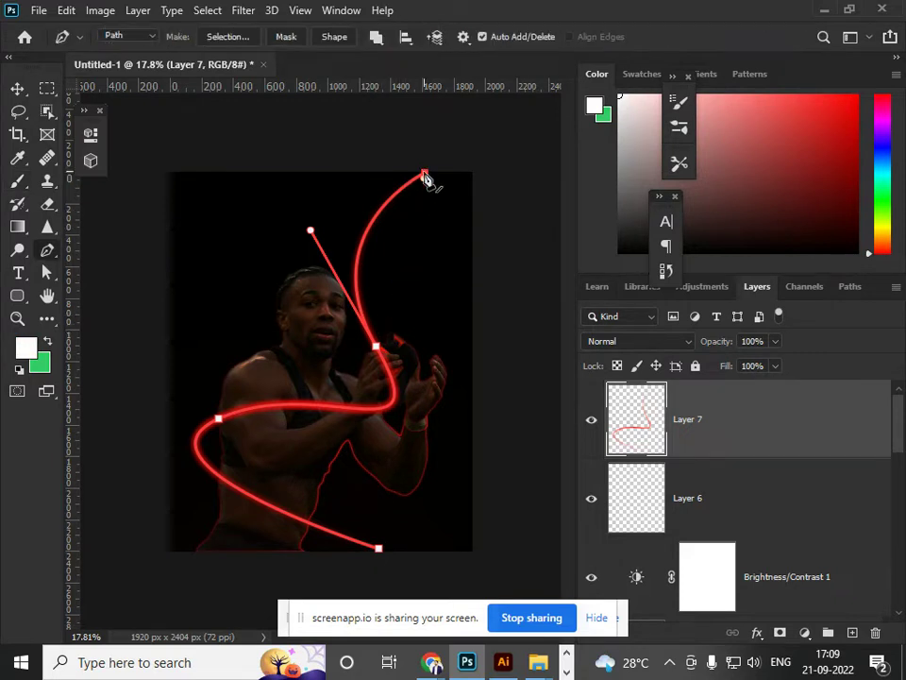
right_click(425, 180)
left_click(466, 302)
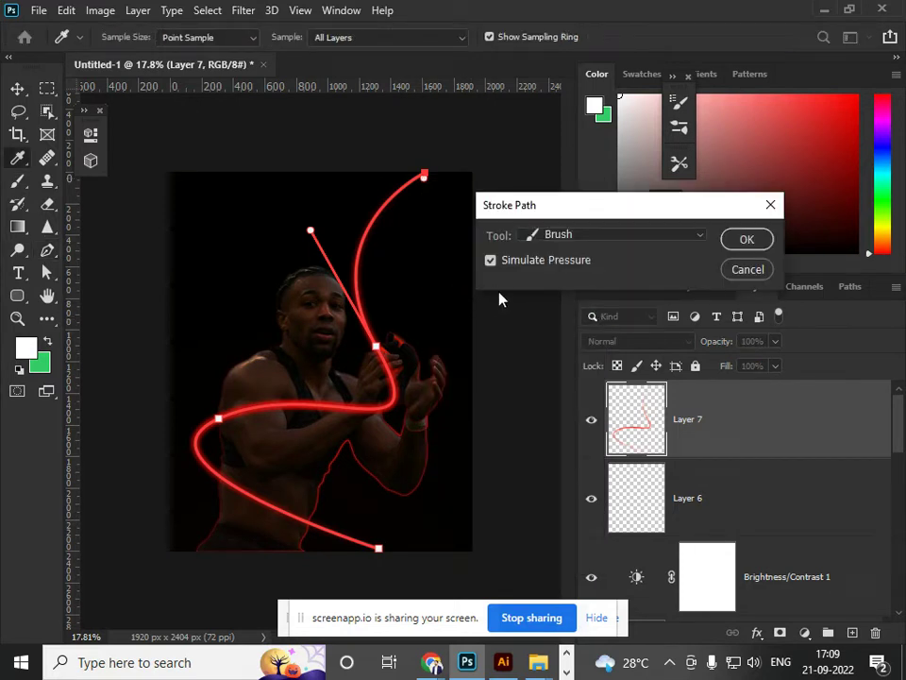
left_click(737, 239)
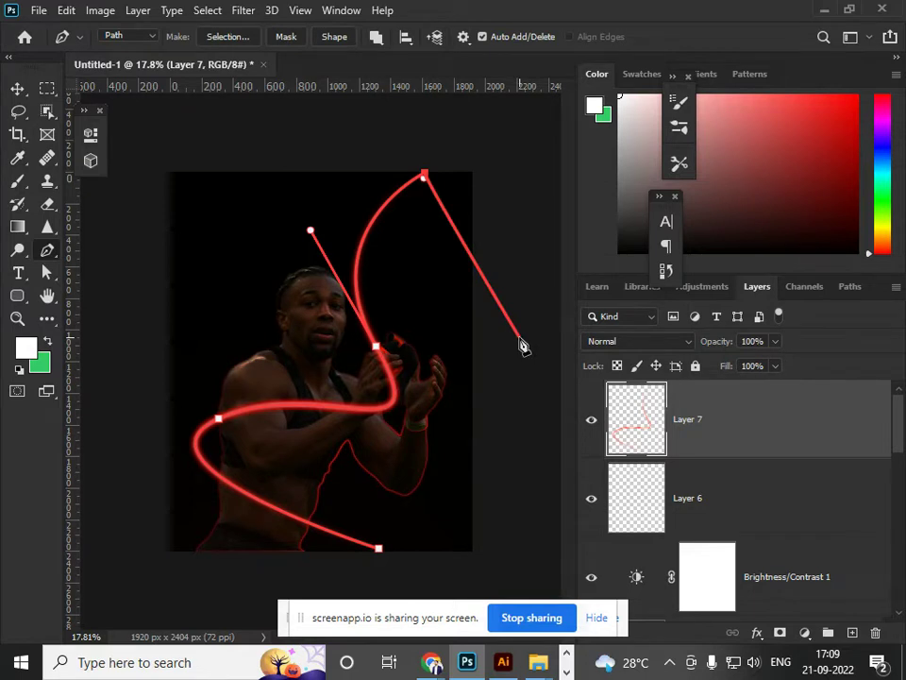
key("ctrl")
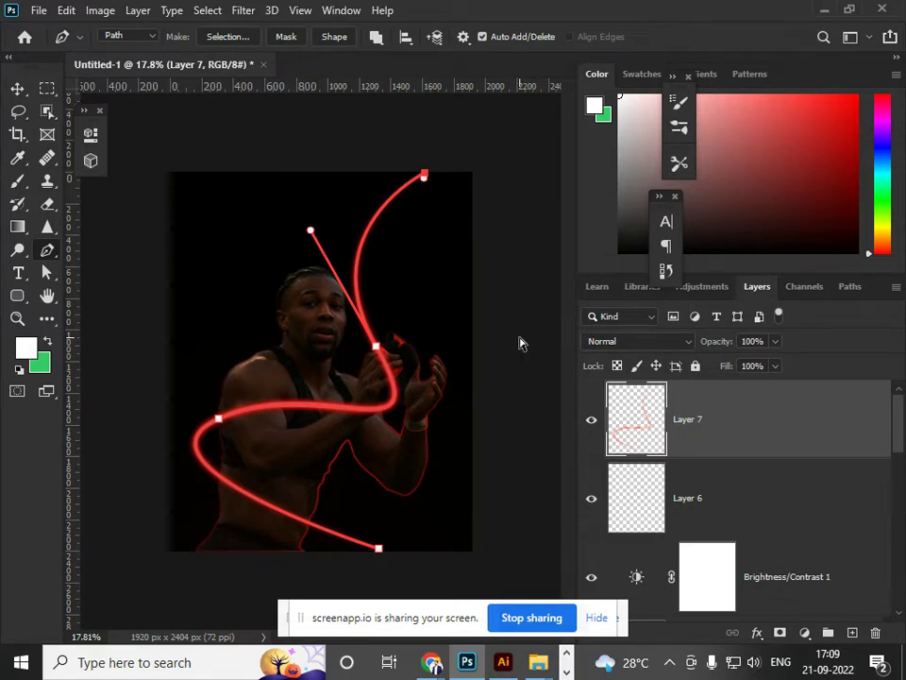
left_click(518, 342, "ctrl")
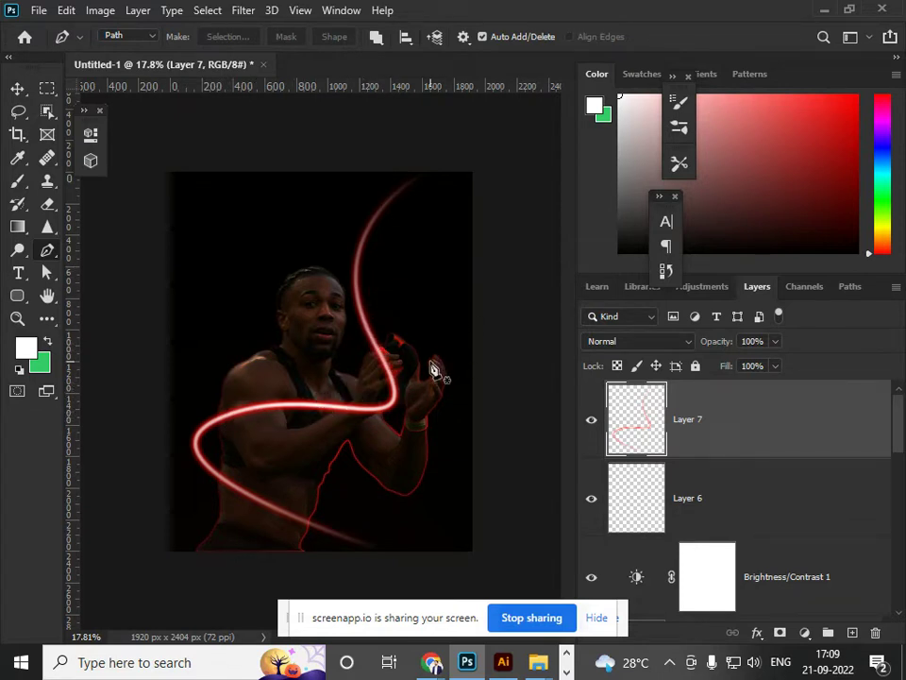
Add a layer mask to Layer 7 and load the Layer 3 cut-out's outline as a selection, with the mask active for editing.
scroll(368, 418, "up", 1)
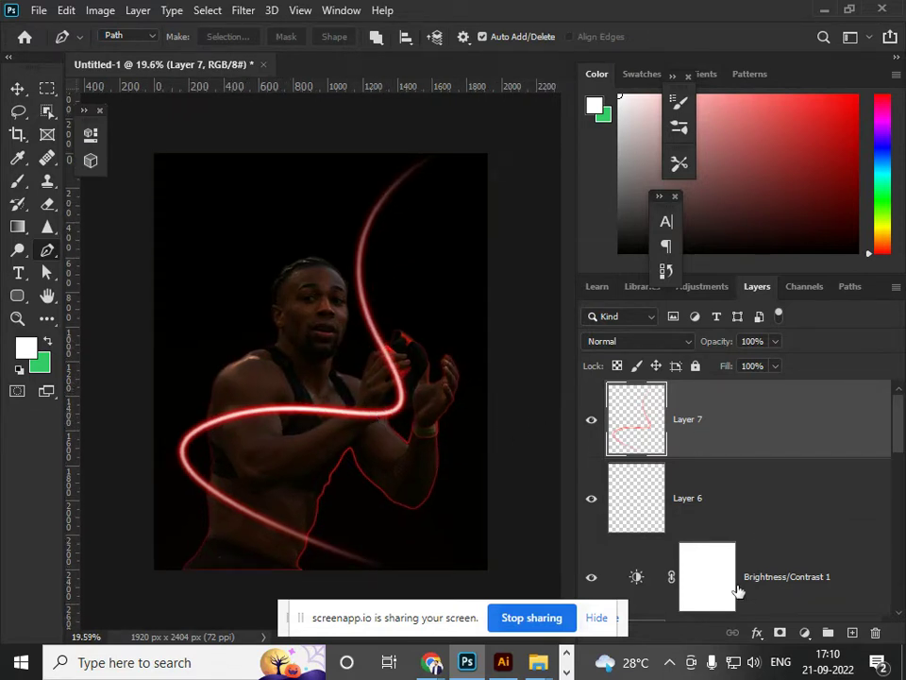
left_click(782, 633)
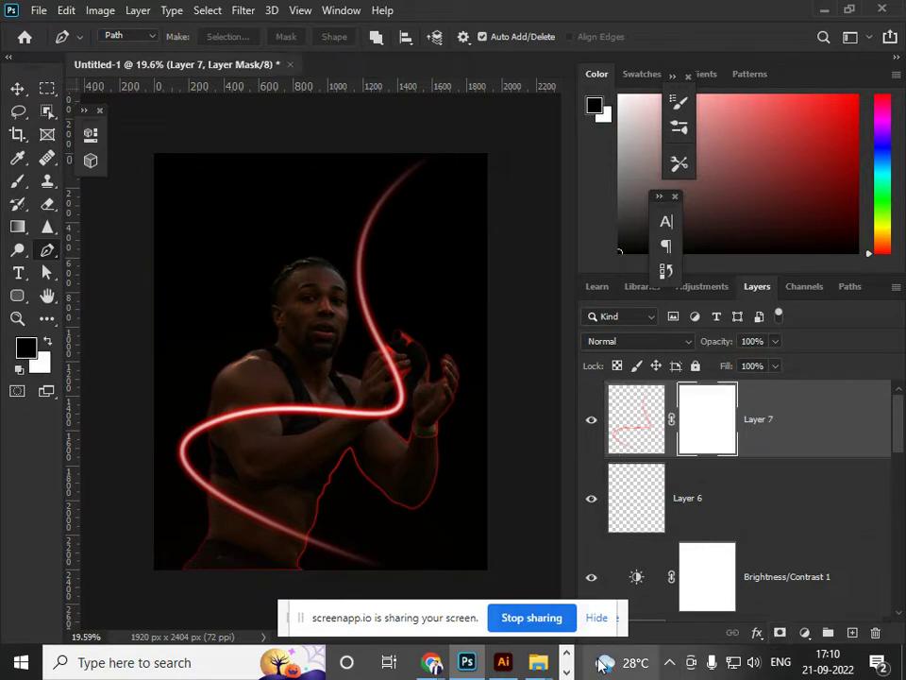
scroll(270, 441, "up", 3)
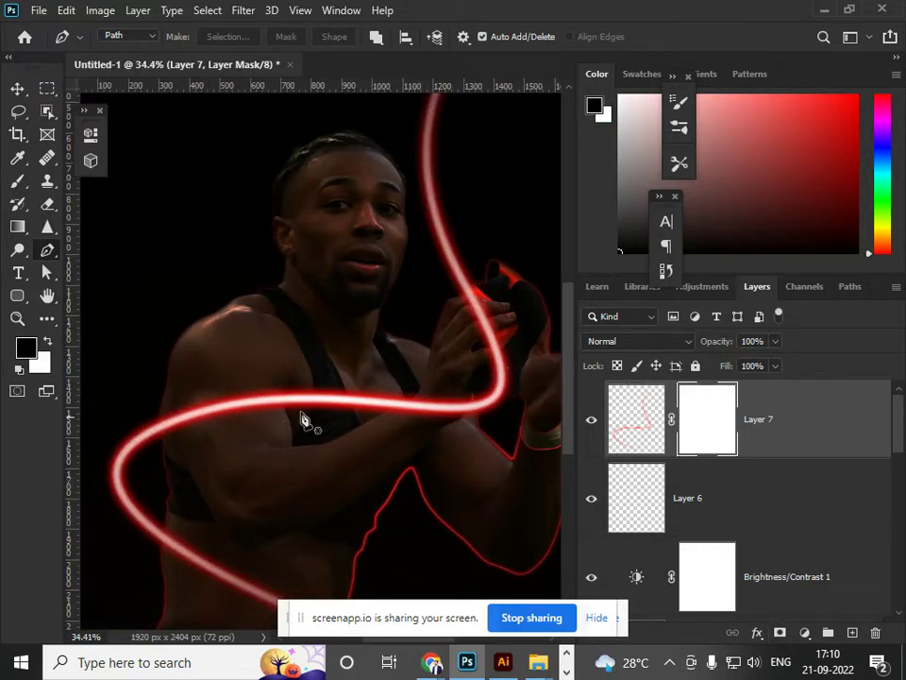
key("v")
left_click(300, 354)
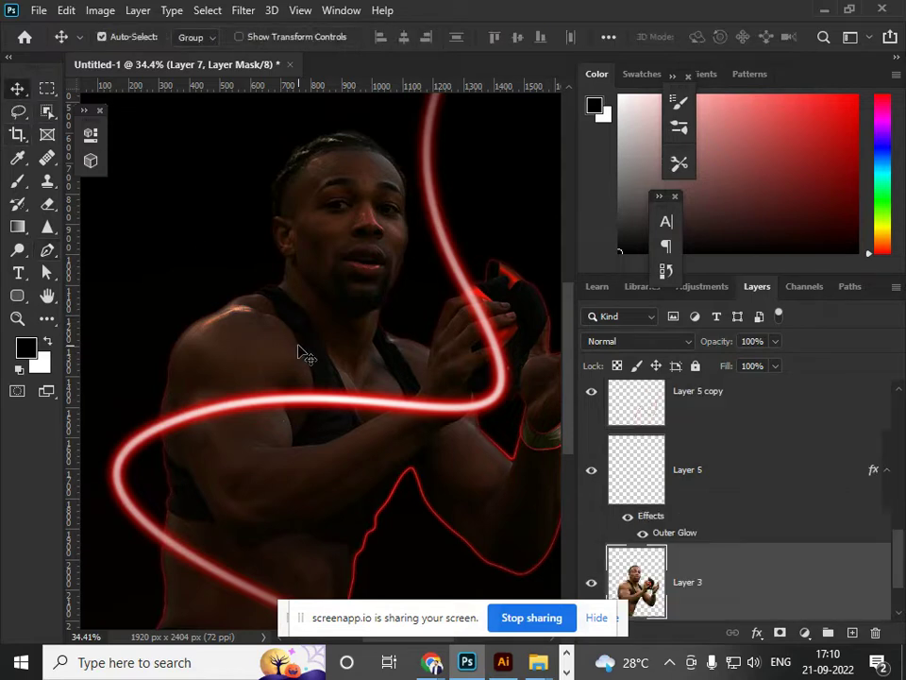
left_click(630, 576, "ctrl")
scroll(700, 485, "up", 6)
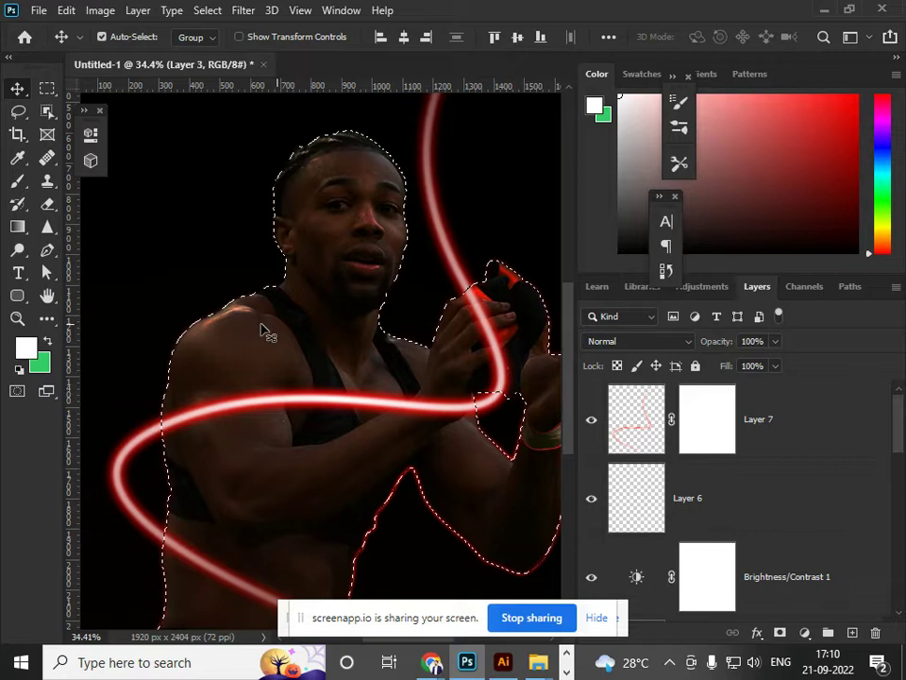
left_click(690, 437)
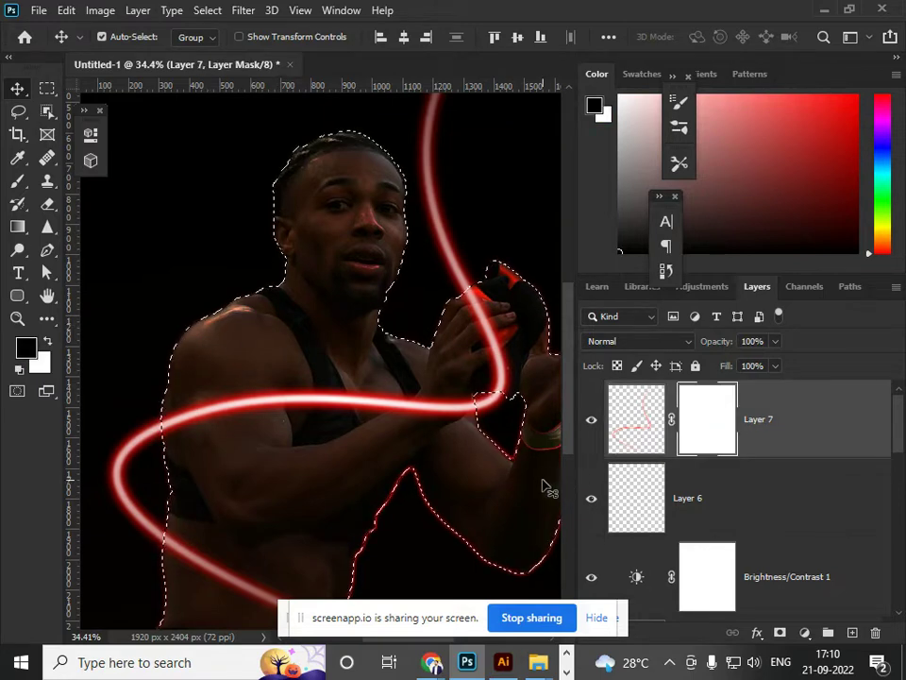
Paint black on the Layer 7 mask with a 250 px brush to hide the trail across the footballer's chest, and clear the selection.
key("b")
scroll(212, 451, "down", 2)
scroll(212, 451, "down", 2)
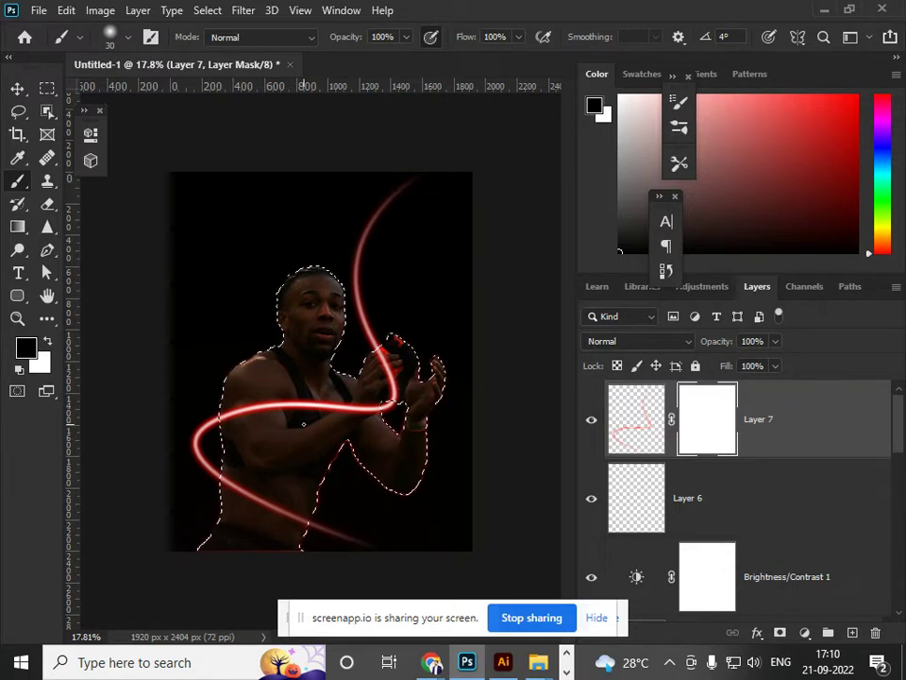
key("bracketright")
key("bracketright")
left_click_drag(352, 408, 224, 415)
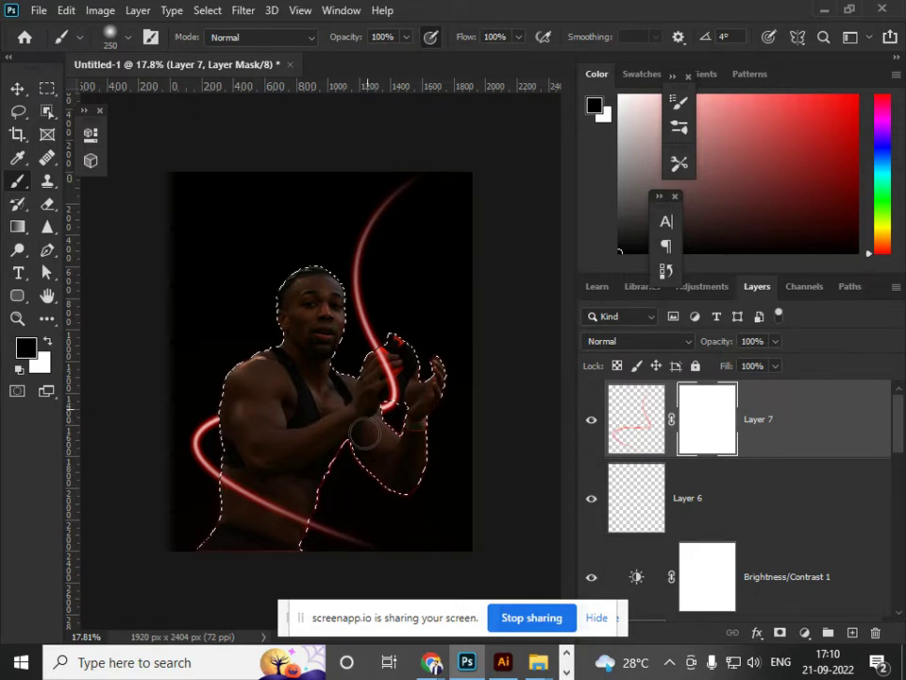
key("ctrl+z")
mouse_move(271, 449)
left_mouse_down()
mouse_move(362, 431)
mouse_move(273, 412)
mouse_move(218, 414)
mouse_move(324, 404)
mouse_move(236, 421)
left_mouse_up()
key("ctrl+d")
scroll(315, 494, "down", 4)
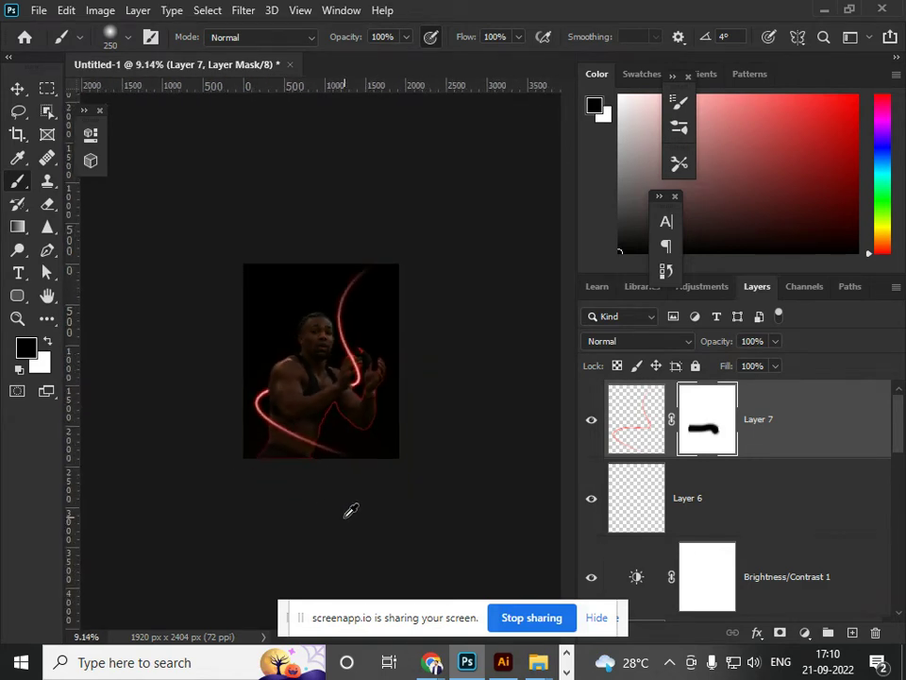
scroll(351, 498, "up", 5)
scroll(348, 495, "up", 1)
scroll(349, 495, "down", 3)
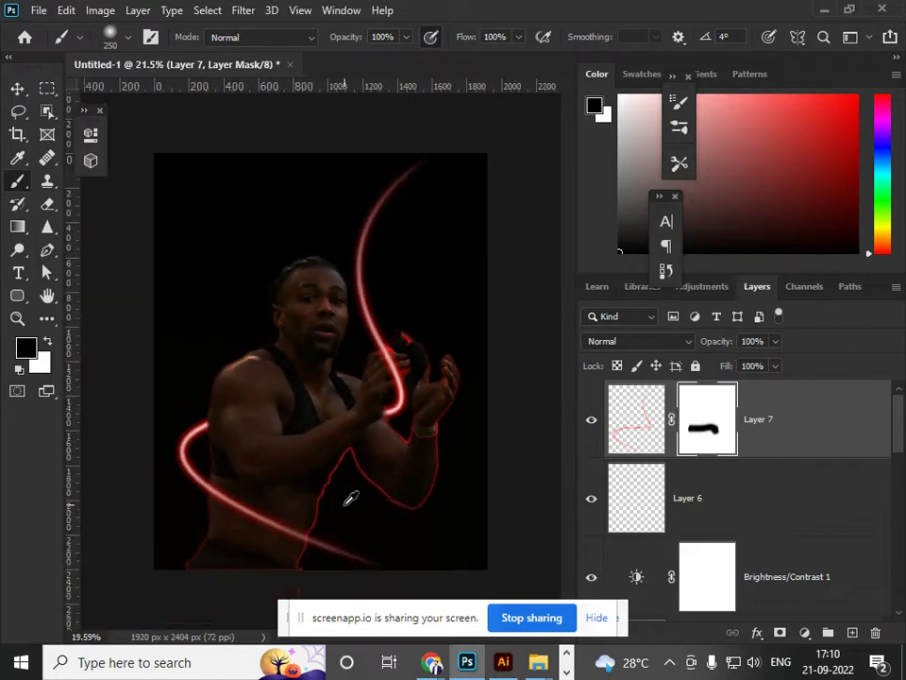
scroll(708, 453, "down", 4)
scroll(686, 514, "down", 5)
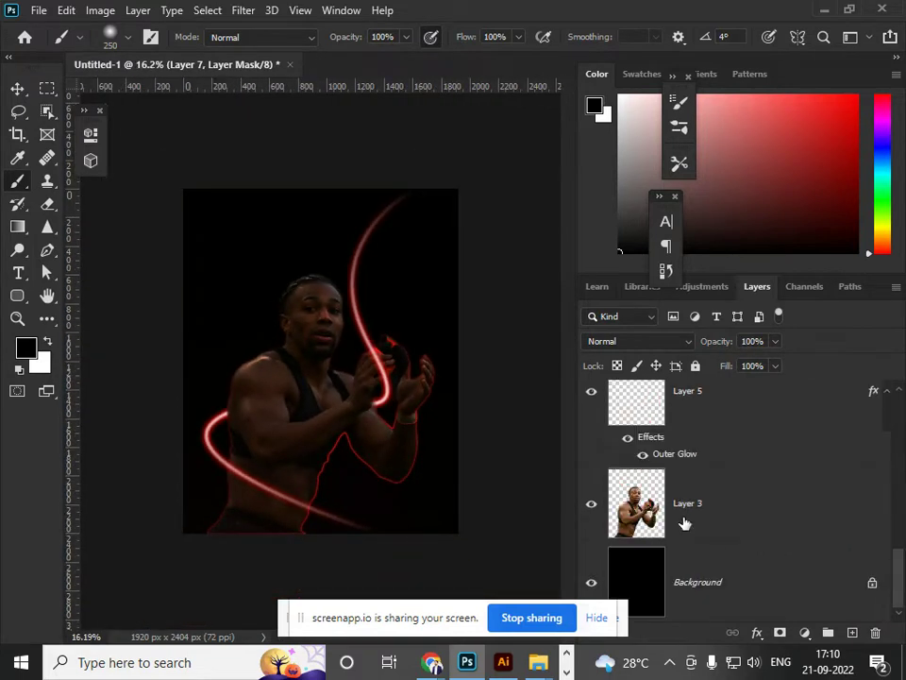
Identify the red outline layer Layer 5 copy by toggling its visibility, and set its blend mode to Soft Light.
scroll(684, 522, "up", 1)
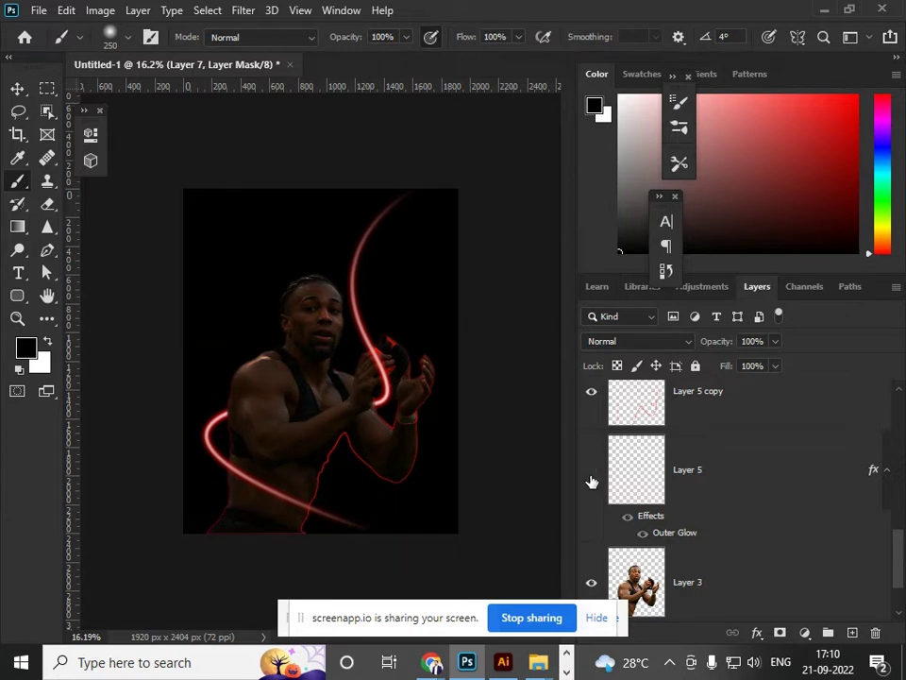
left_click(592, 391)
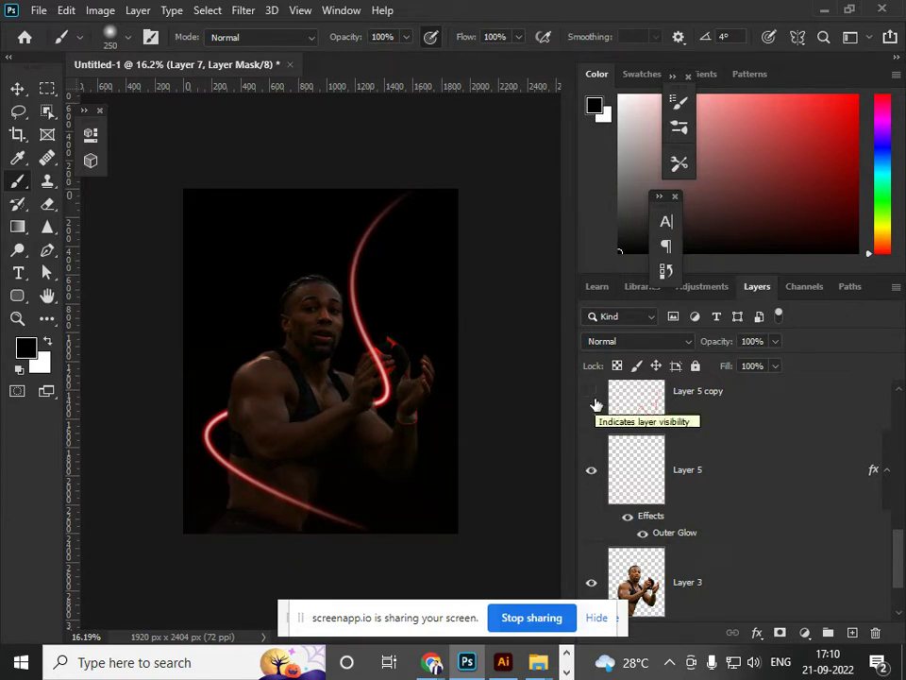
left_click(650, 404)
left_click(591, 406)
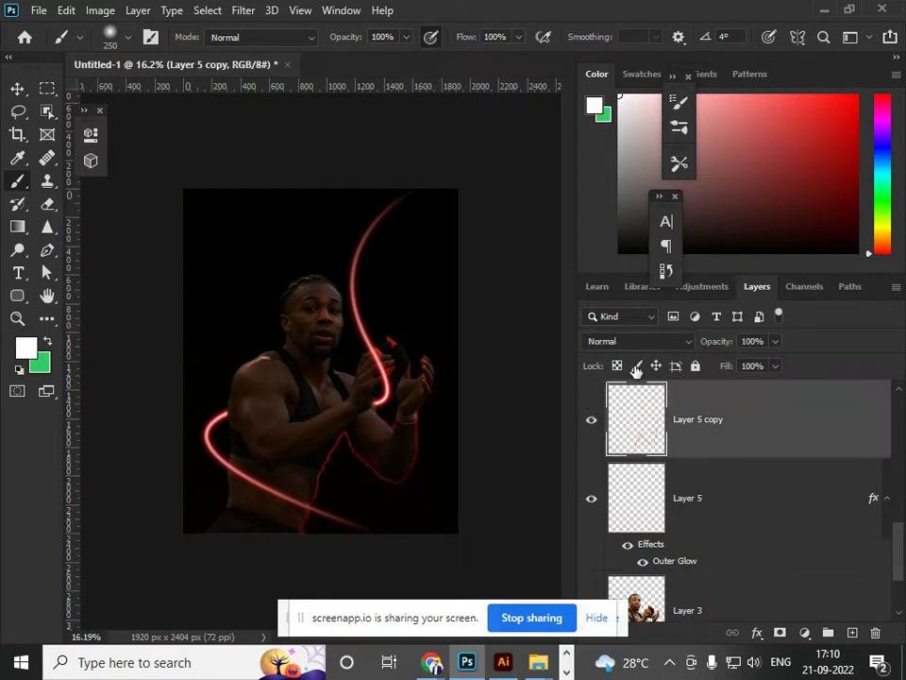
left_click(651, 342)
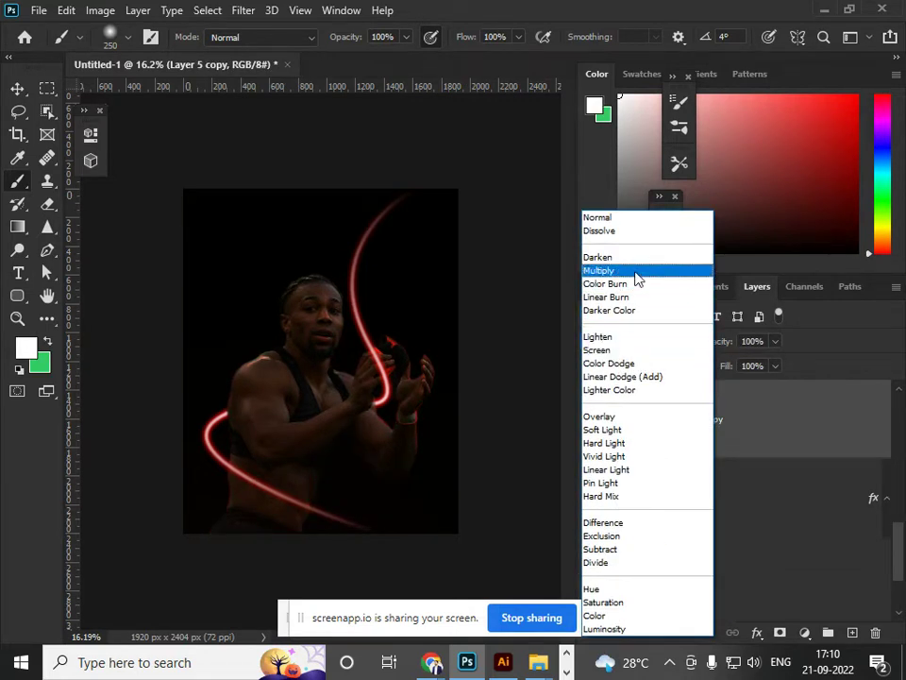
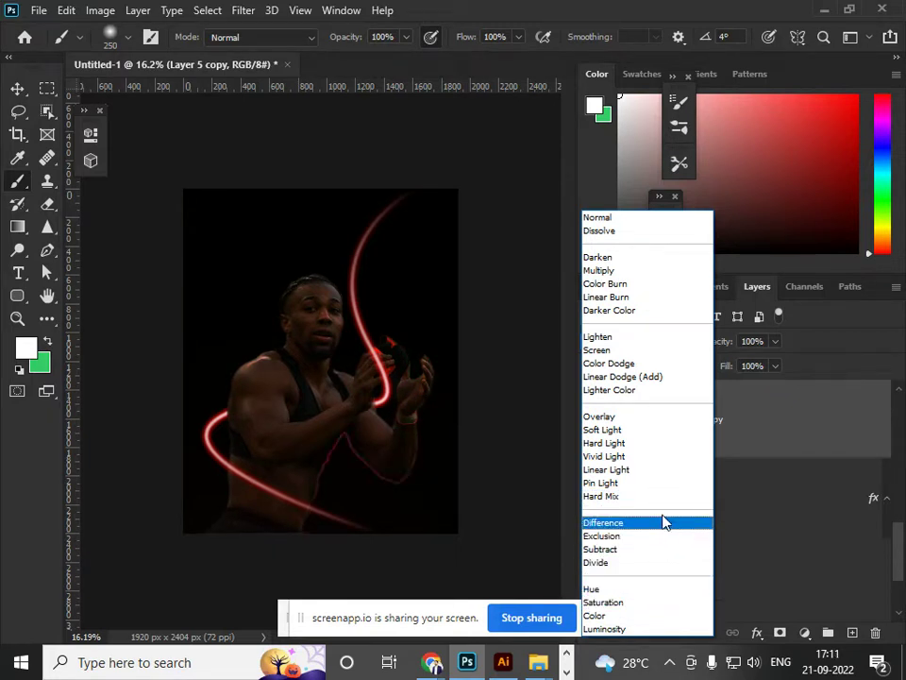
left_click(638, 432)
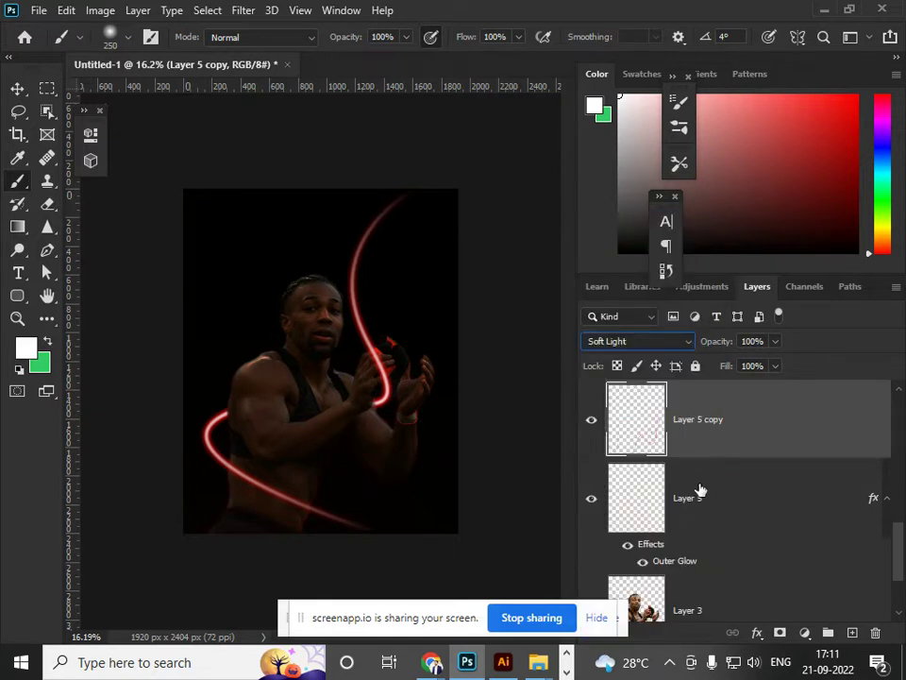
Try duplicating the Soft Light outline layer Layer 5 copy twice, and undo both duplicates.
key("ctrl+j")
key("ctrl+j")
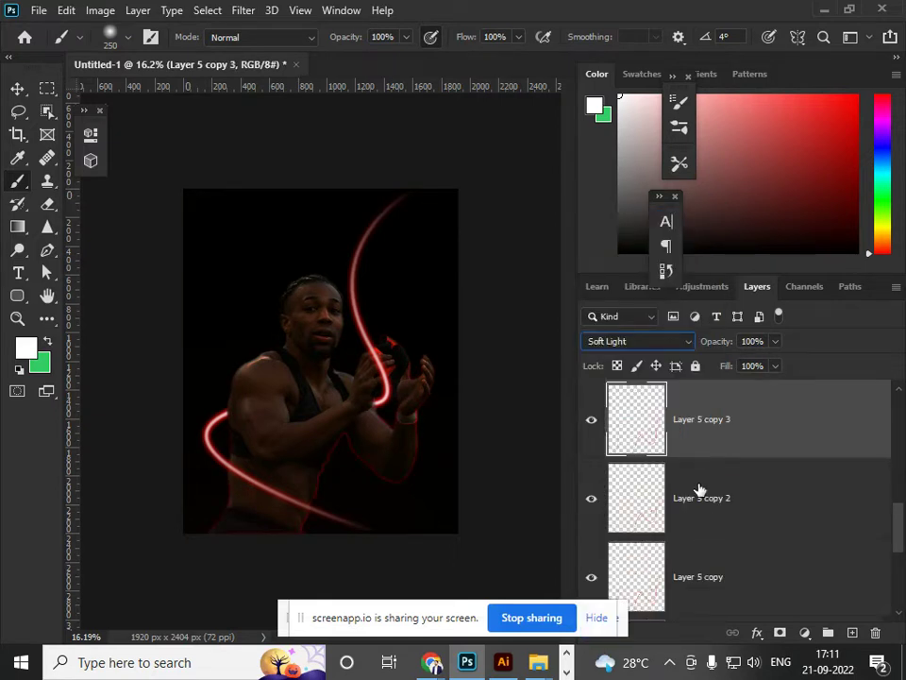
key("ctrl+z")
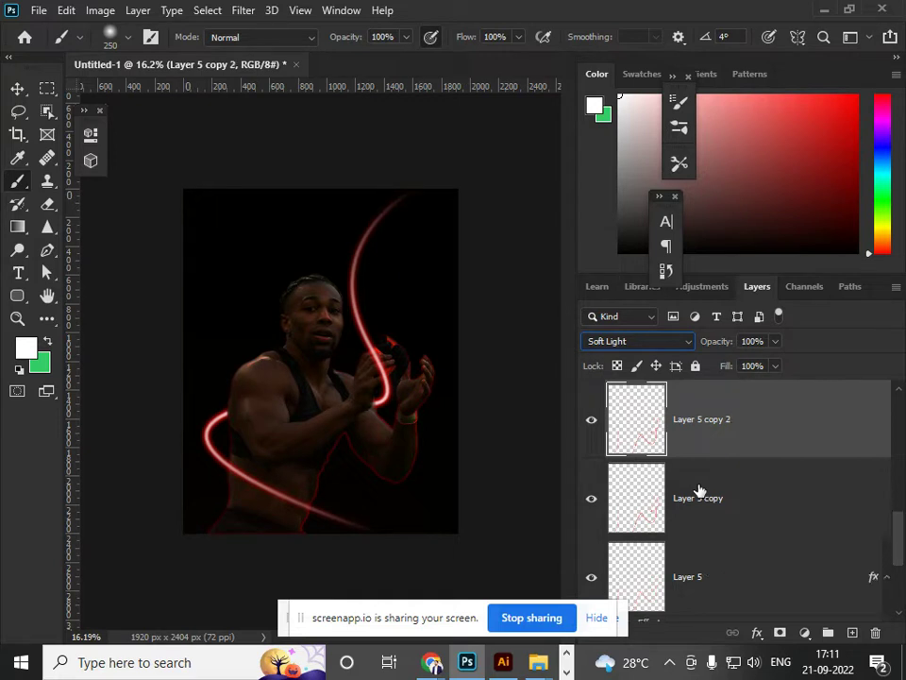
key("ctrl+z")
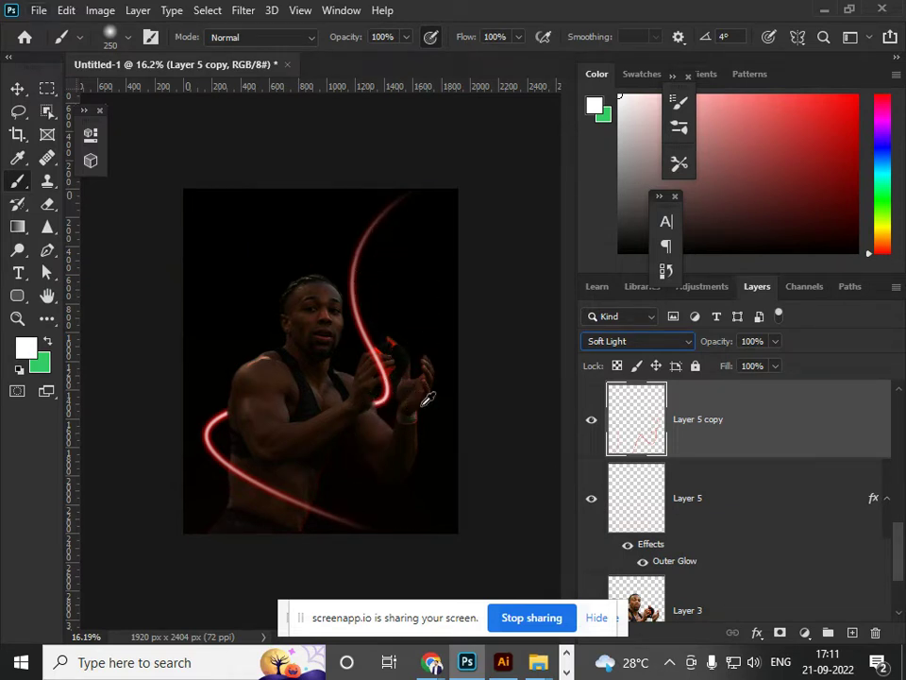
Add a new empty layer above Layer 7 for recolouring the footballer's wristband.
key("ctrl+plus")
key("ctrl+plus")
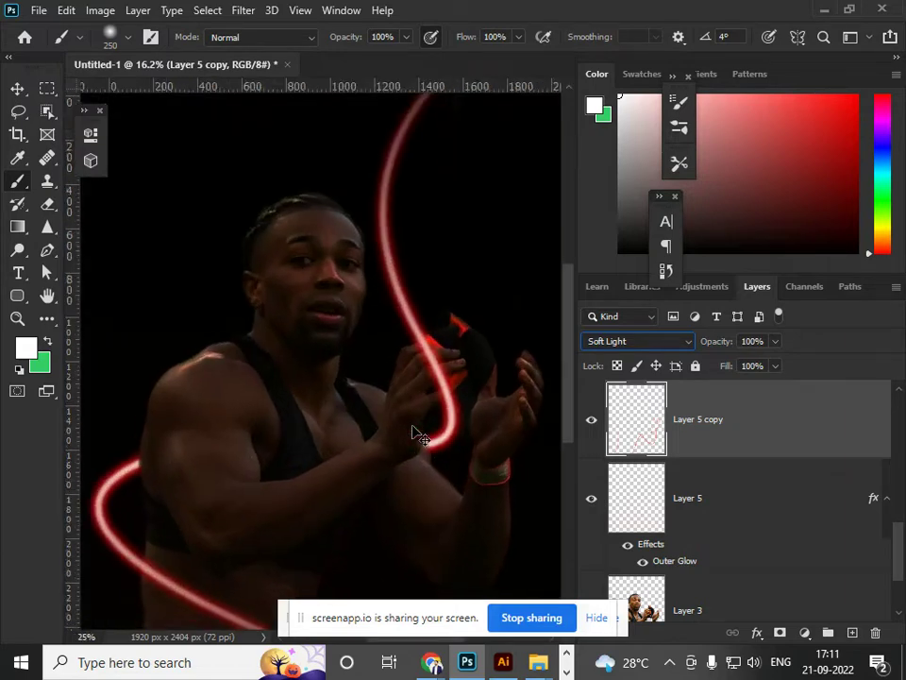
left_click_drag(421, 479, 249, 395)
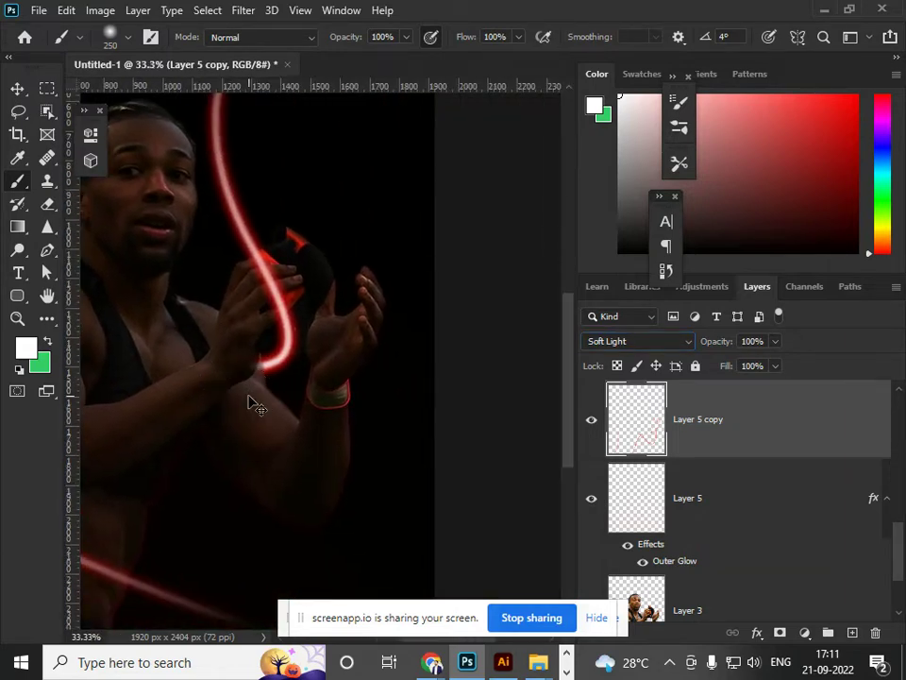
key("ctrl+plus")
key("ctrl+plus")
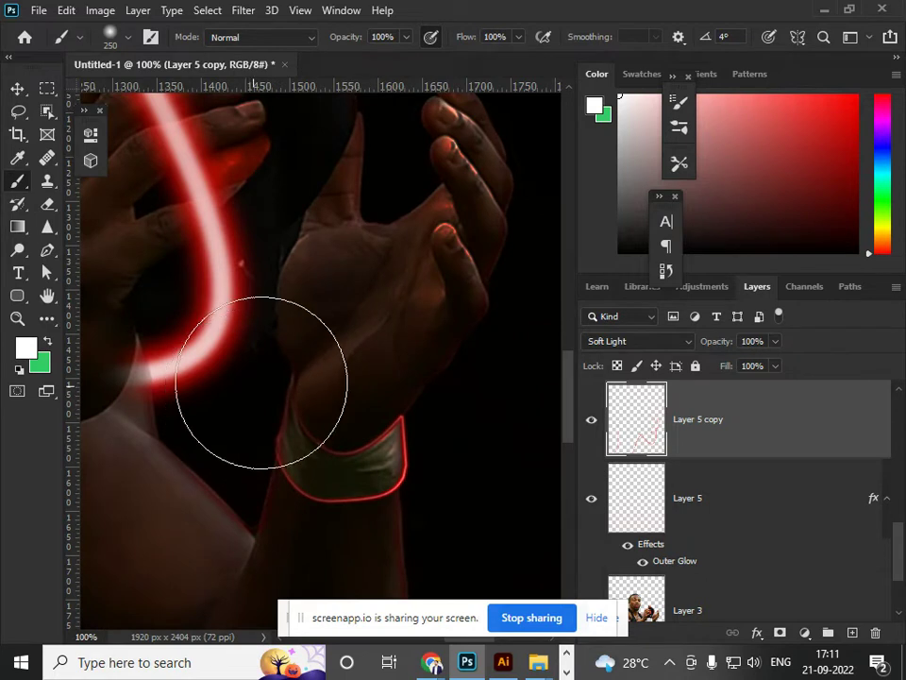
scroll(758, 446, "up", 5)
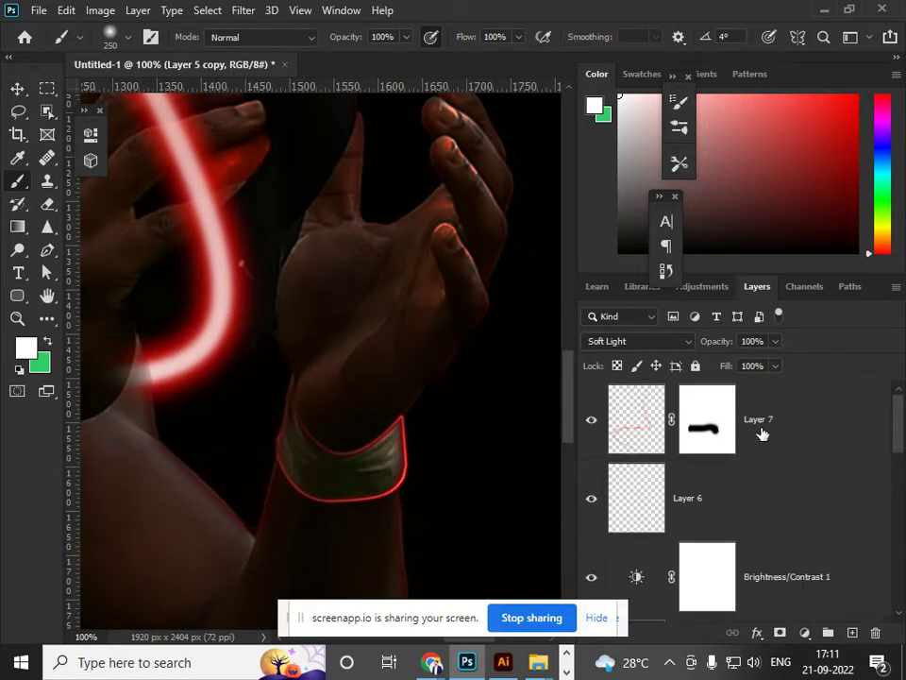
left_click(761, 431)
left_click(851, 633)
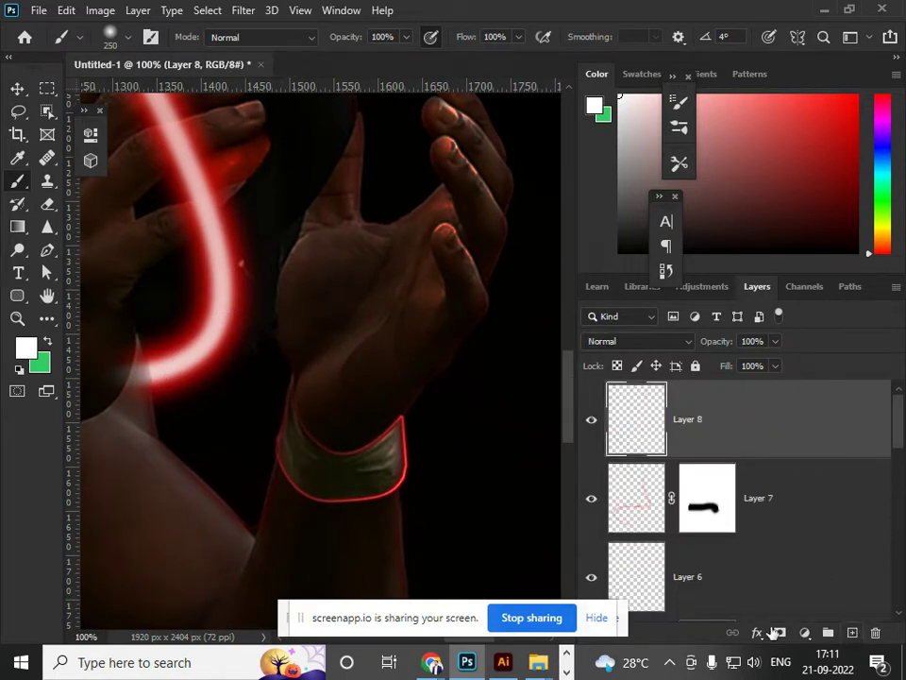
Trace the side and curved lower edge of the footballer's wristband with a Pen tool path.
key("p")
scroll(384, 485, "up", 5)
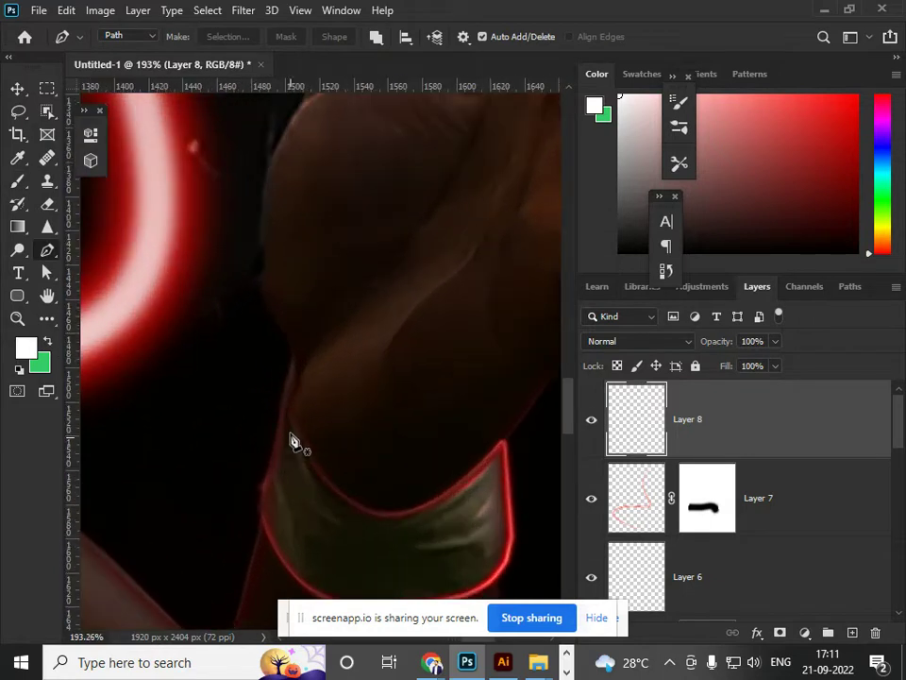
left_click(289, 404)
left_click(258, 507)
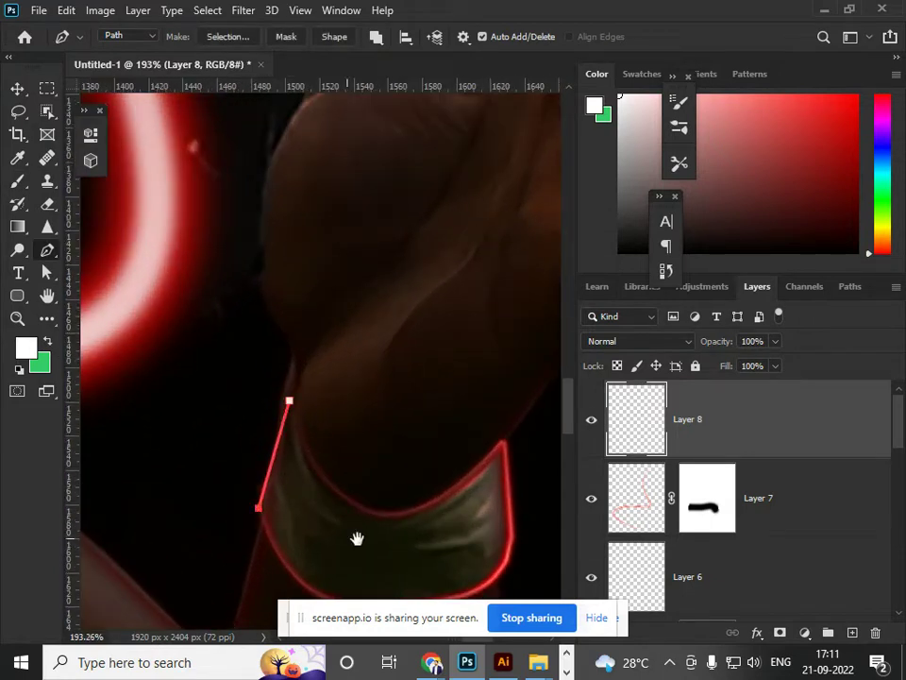
left_click_drag(356, 538, 335, 391)
left_click_drag(321, 467, 390, 482)
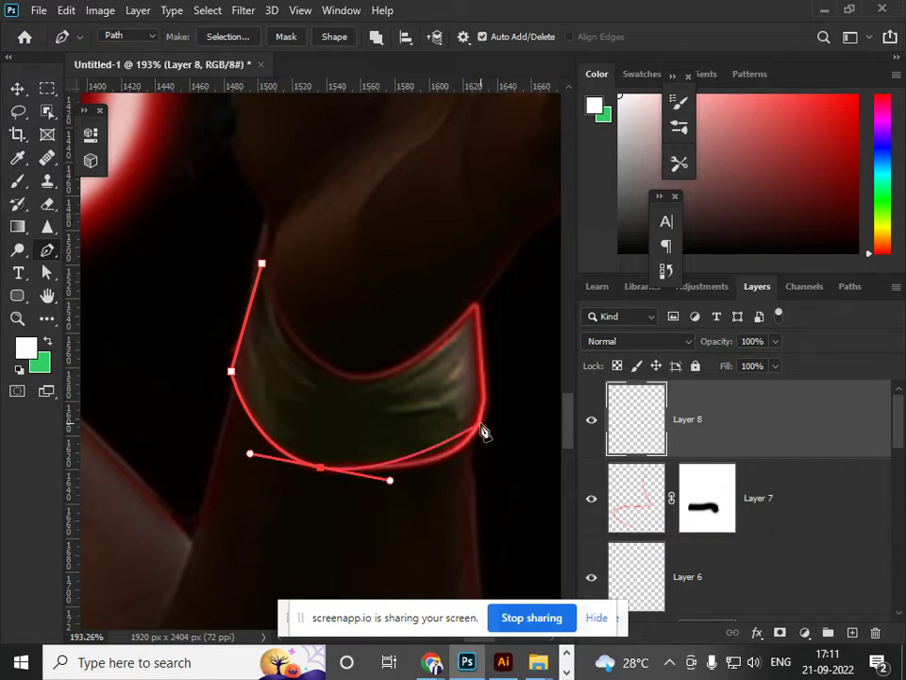
left_click_drag(466, 463, 495, 383)
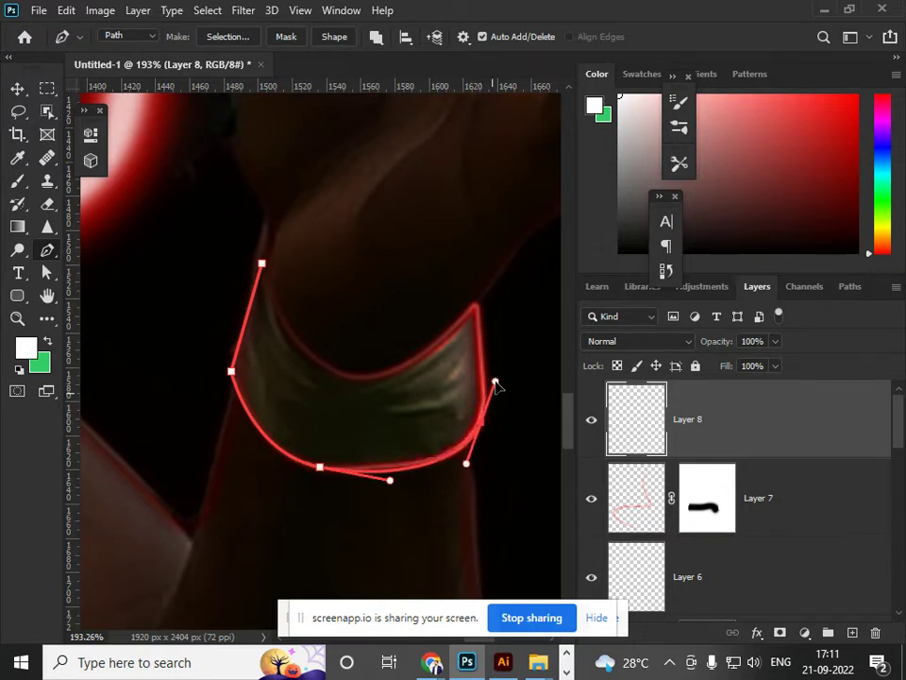
Complete the path along the wristband's upper edge, close it at the starting point, and convert it to a selection.
left_click(477, 312)
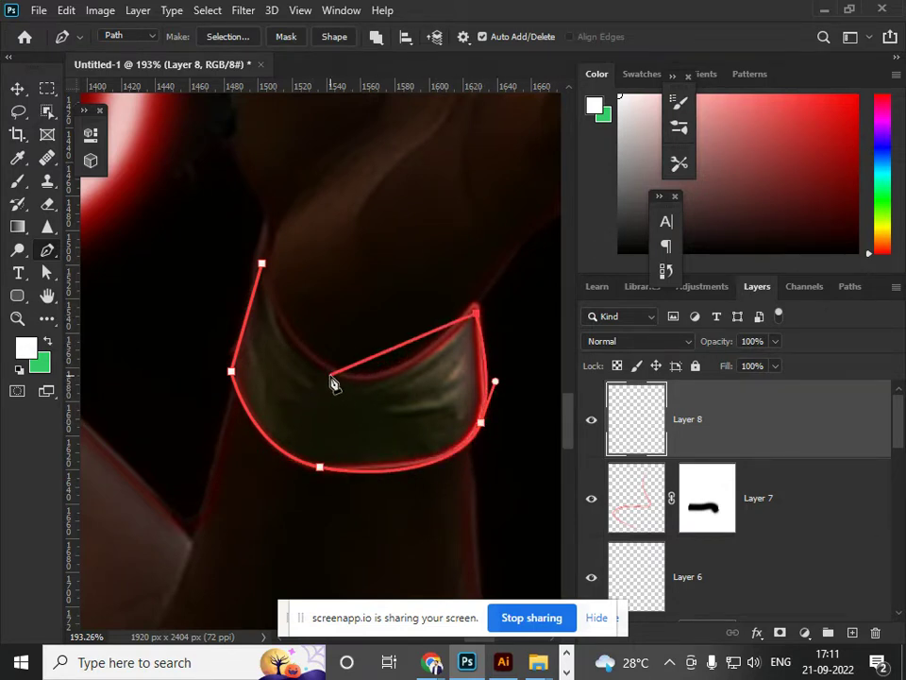
left_click_drag(345, 374, 277, 364)
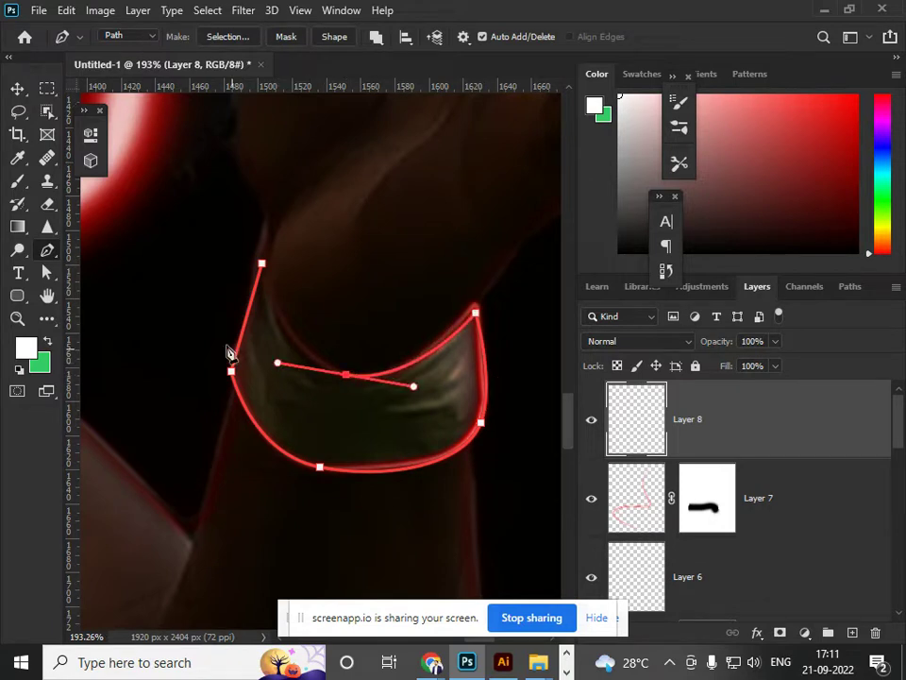
left_click(262, 267)
scroll(265, 269, "down", 2)
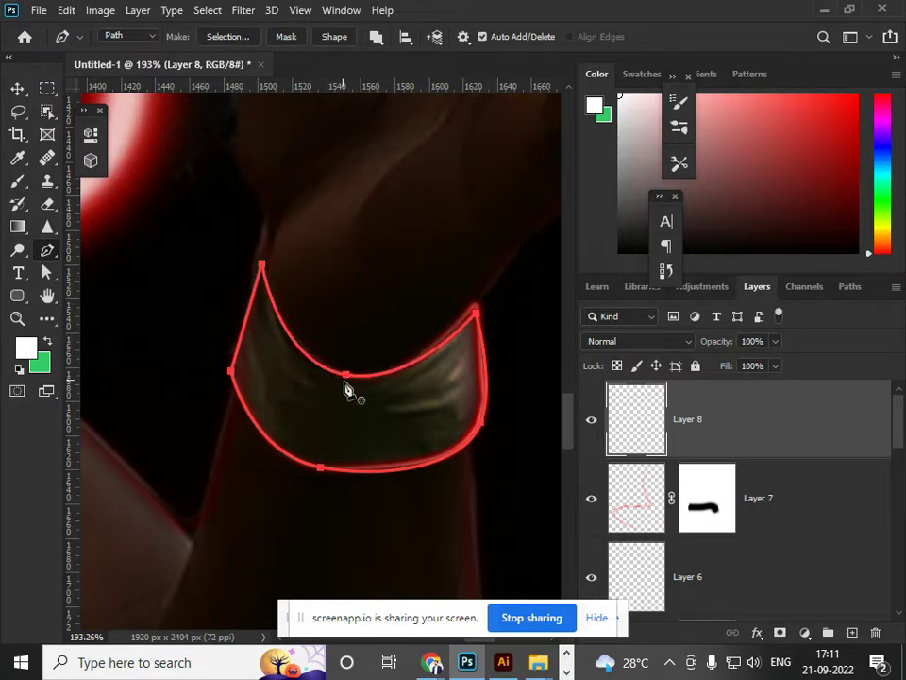
scroll(348, 387, "down", 4)
key("Return")
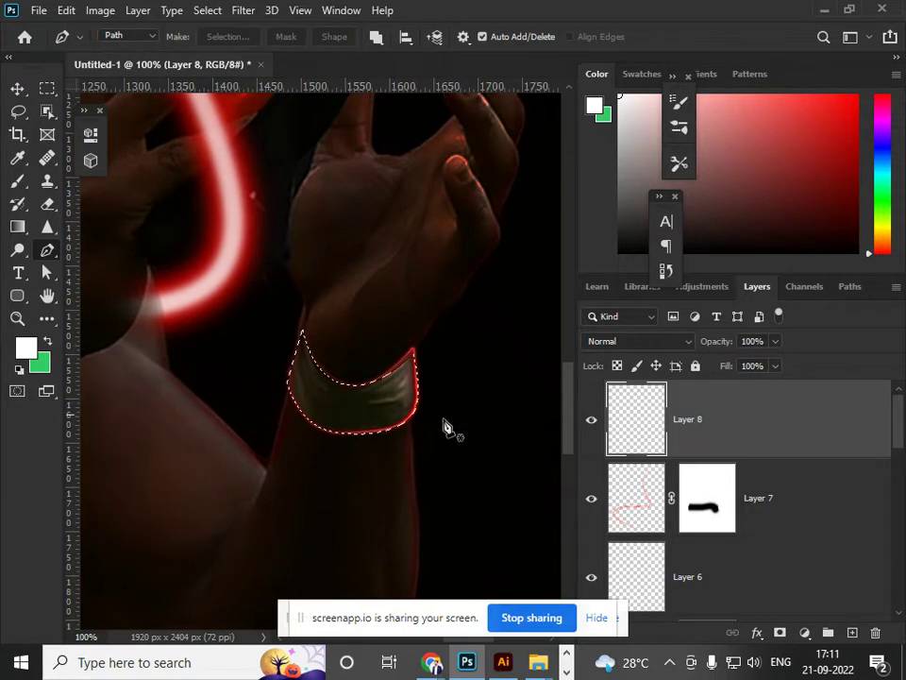
Add another new layer, sample a dark red from the light trail's glow, fill the wristband selection with it, and deselect.
left_click(850, 631)
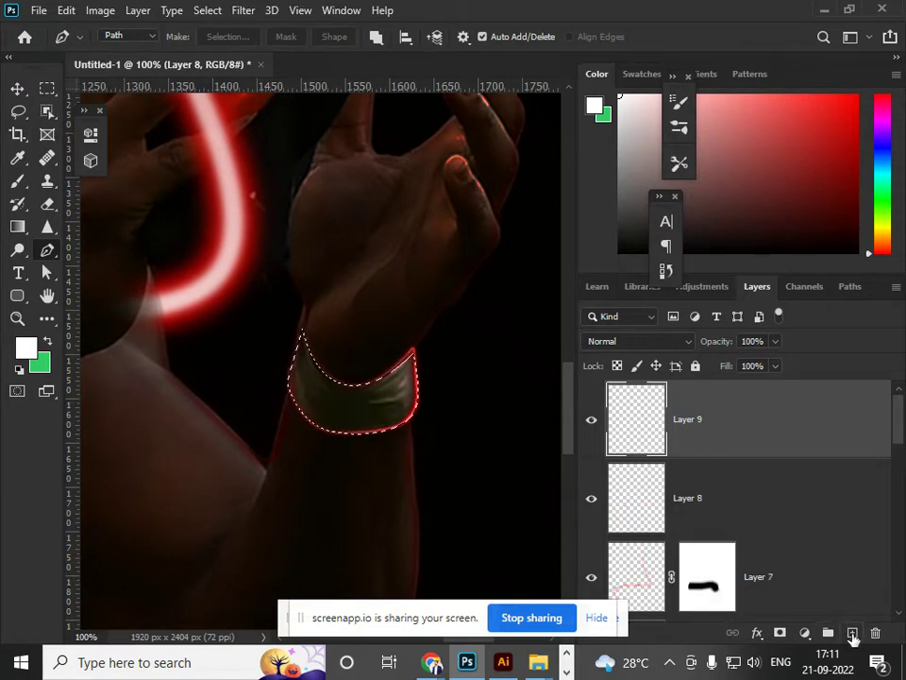
key("i")
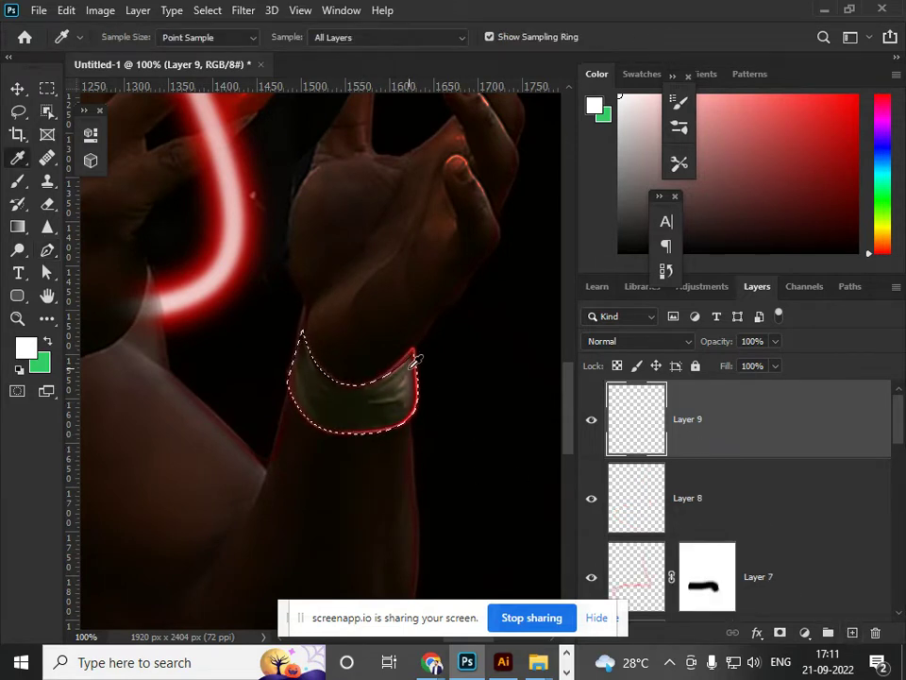
left_click(418, 347)
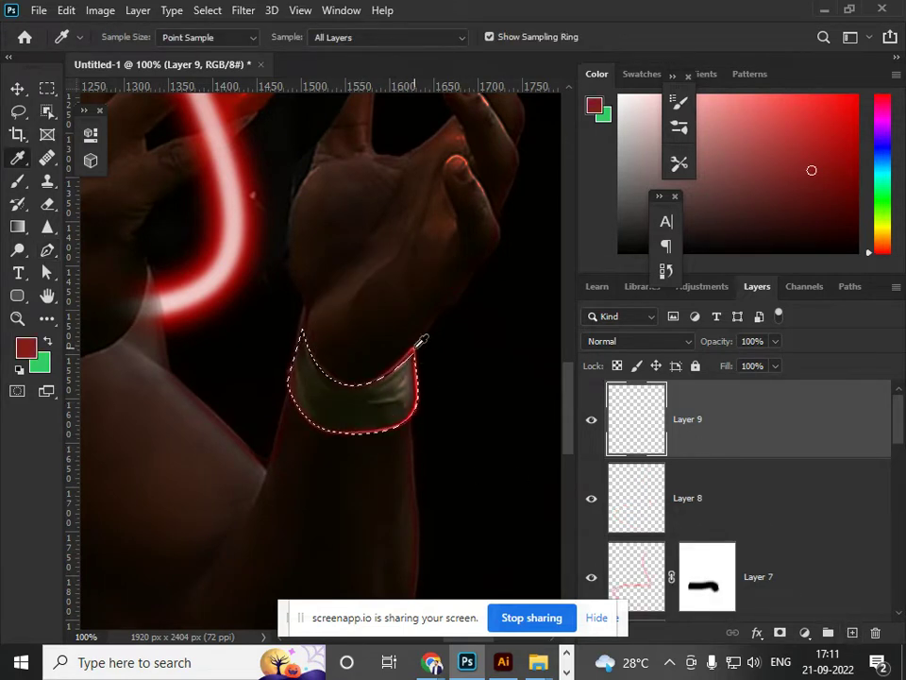
left_click(242, 260)
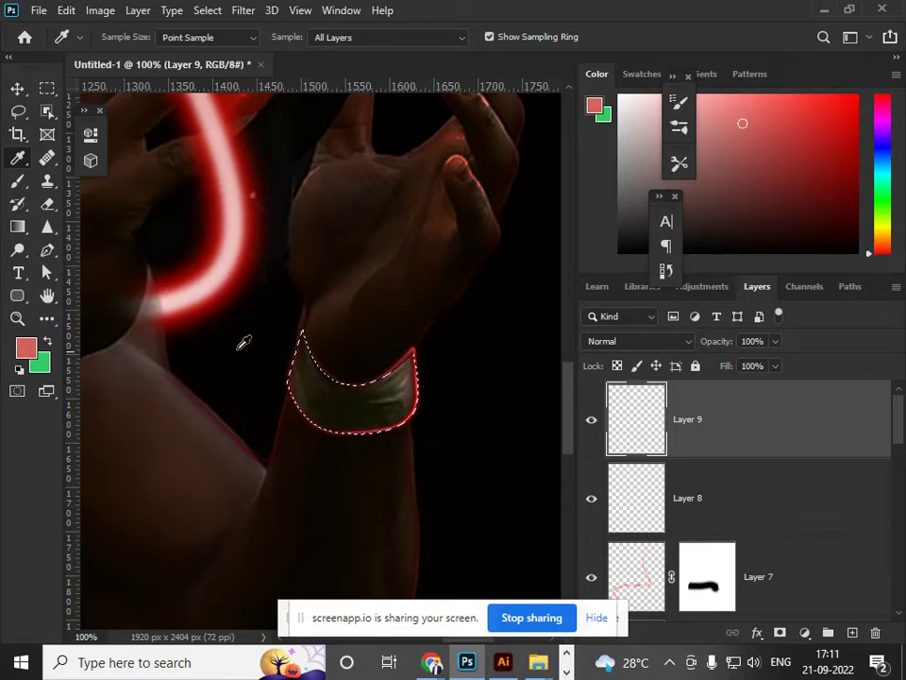
left_click(216, 272)
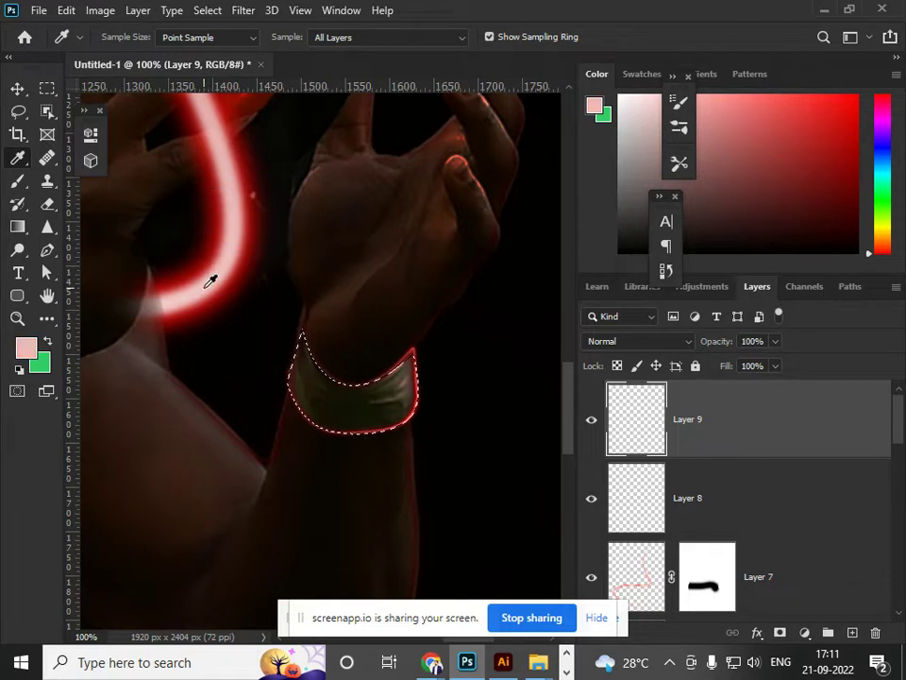
left_click(216, 258)
left_click(206, 264)
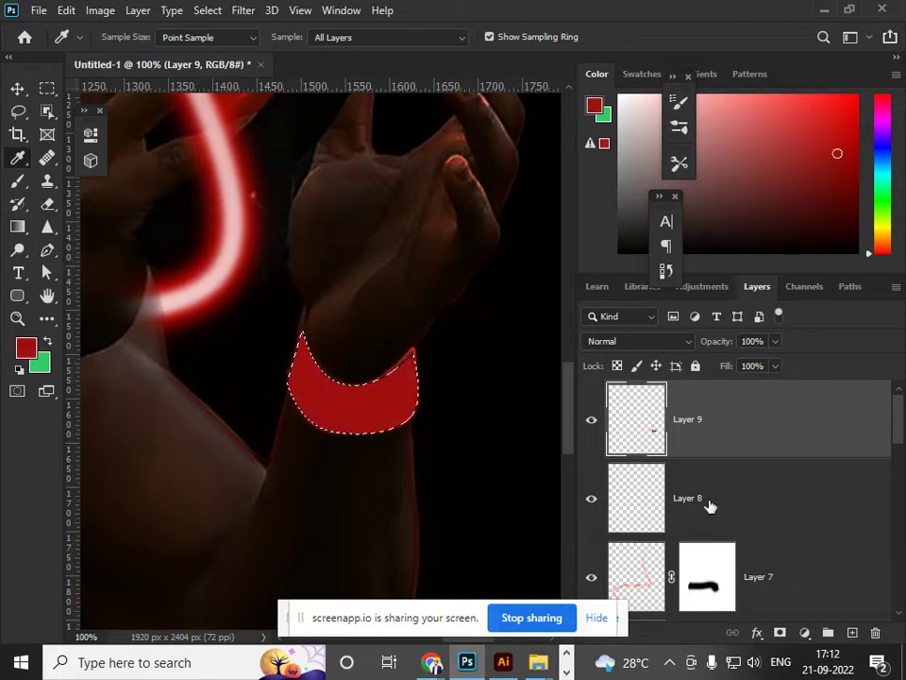
scroll(529, 458, "down", 8)
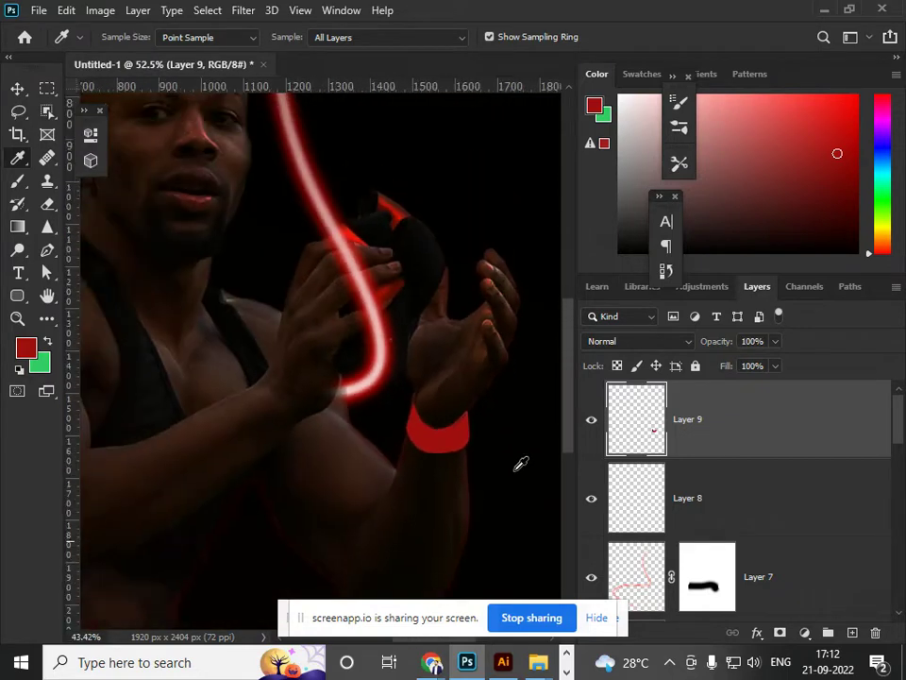
Apply a Gaussian Blur with a radius of about 50 pixels to the red wristband fill on Layer 9.
scroll(520, 464, "up", 1)
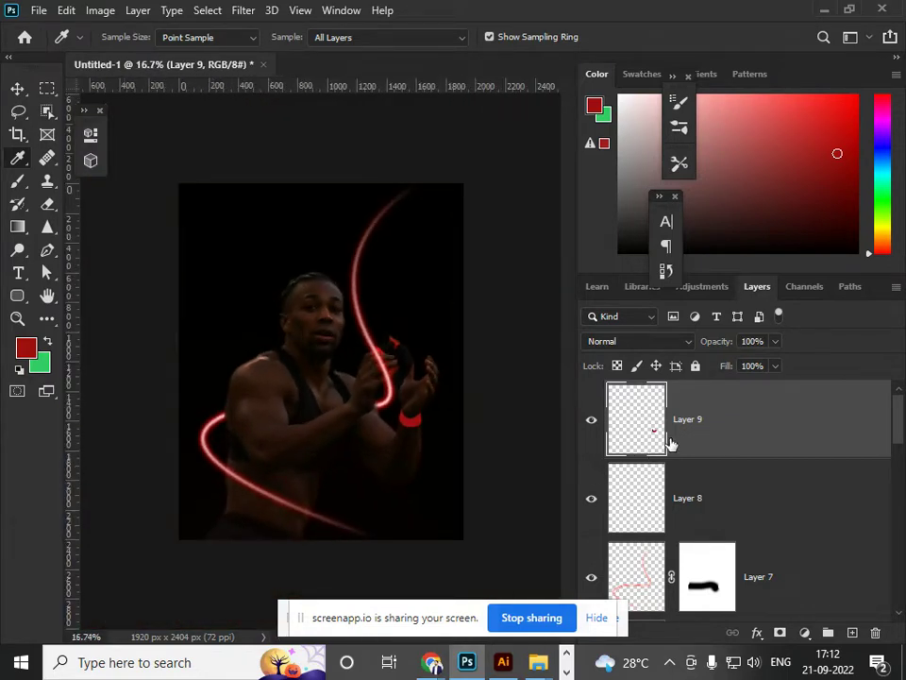
left_click(238, 9)
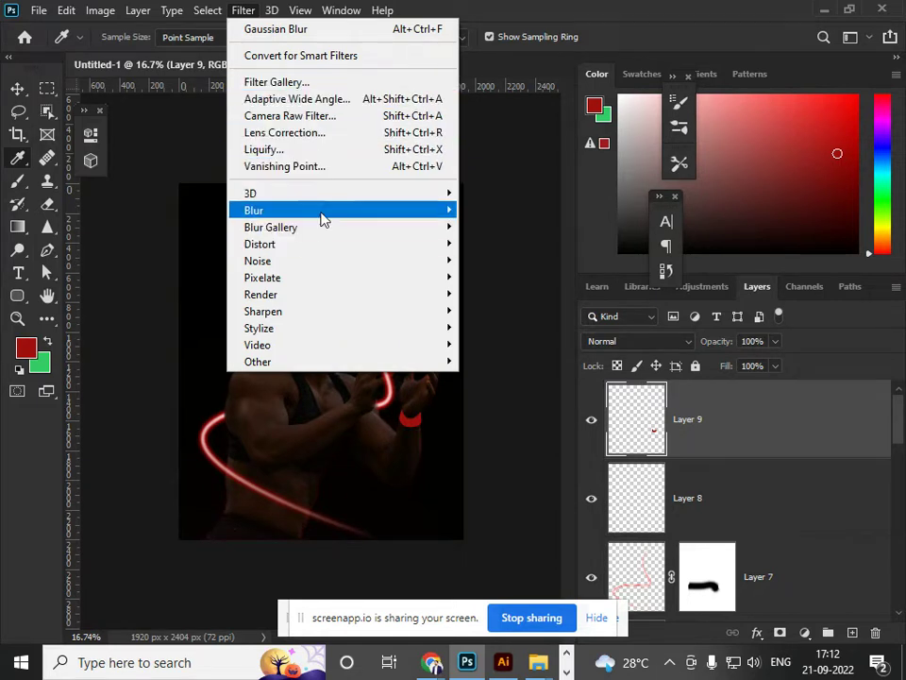
mouse_move(384, 210)
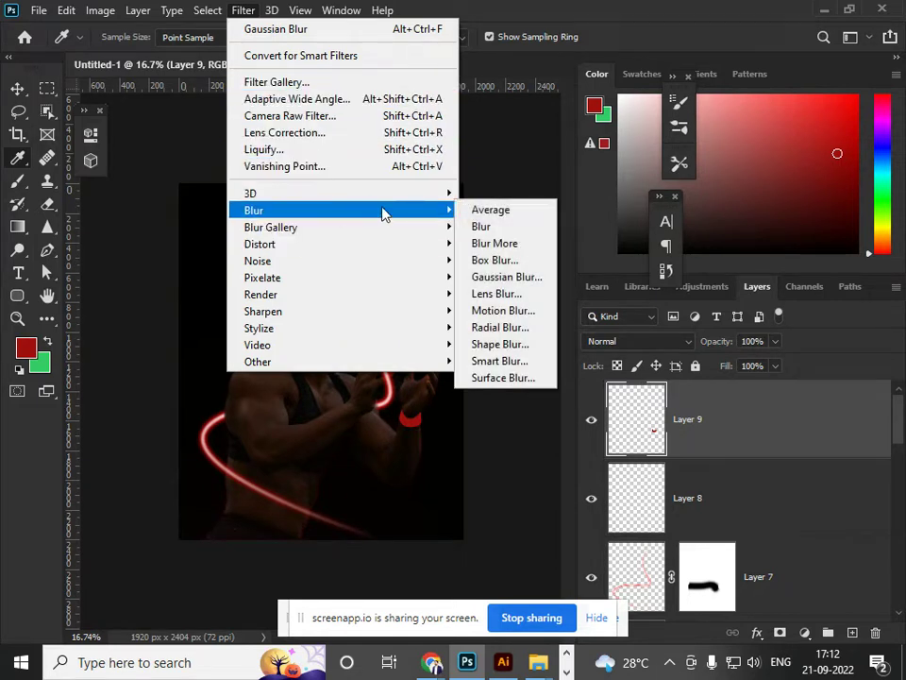
left_click(507, 277)
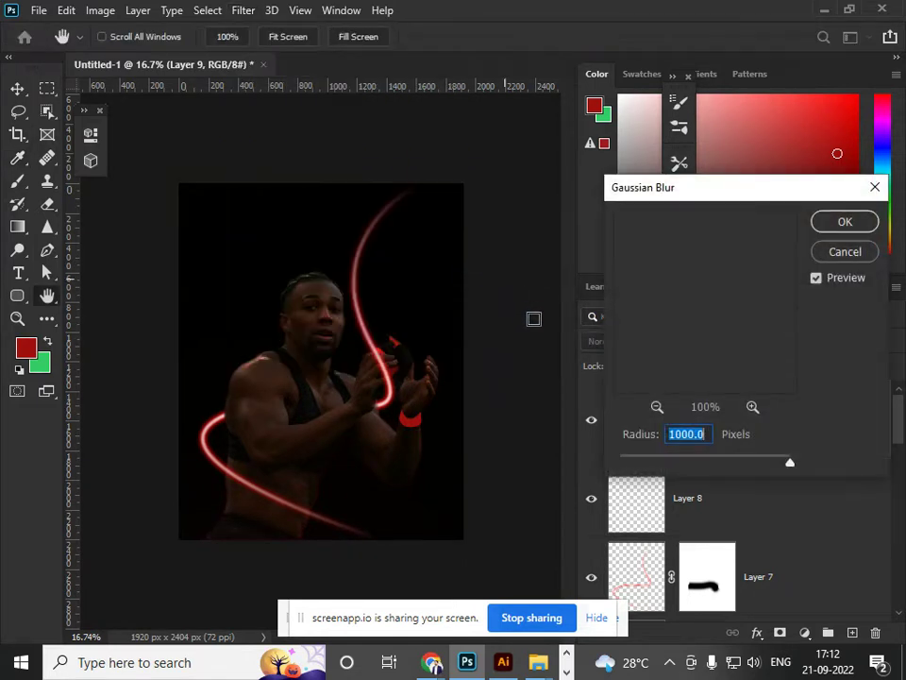
left_click(715, 462)
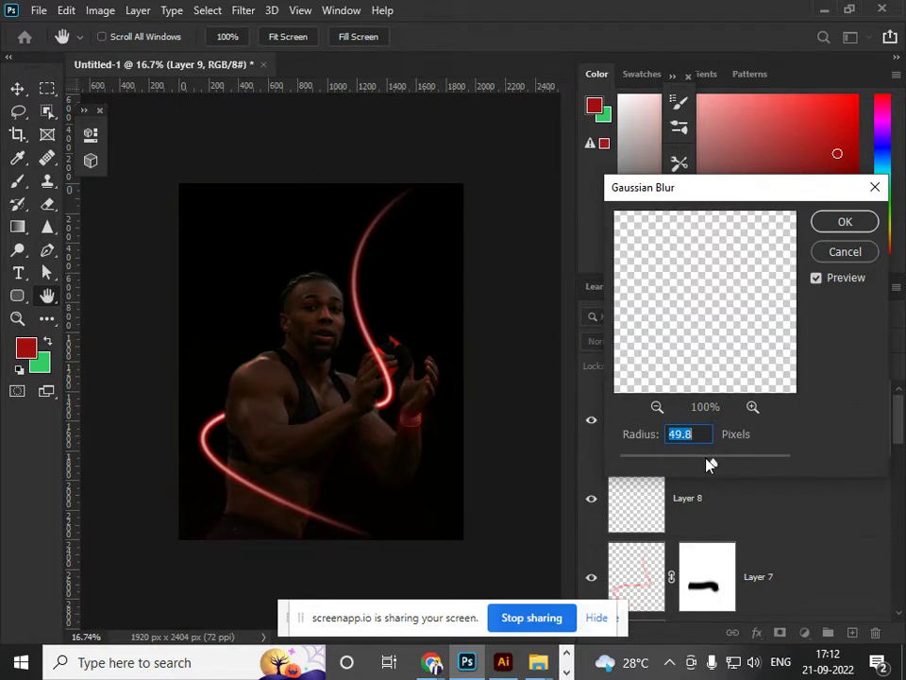
left_click_drag(696, 465, 676, 464)
left_click(712, 461)
left_click(842, 222)
key("i")
scroll(439, 425, "up", 2)
scroll(439, 436, "up", 2)
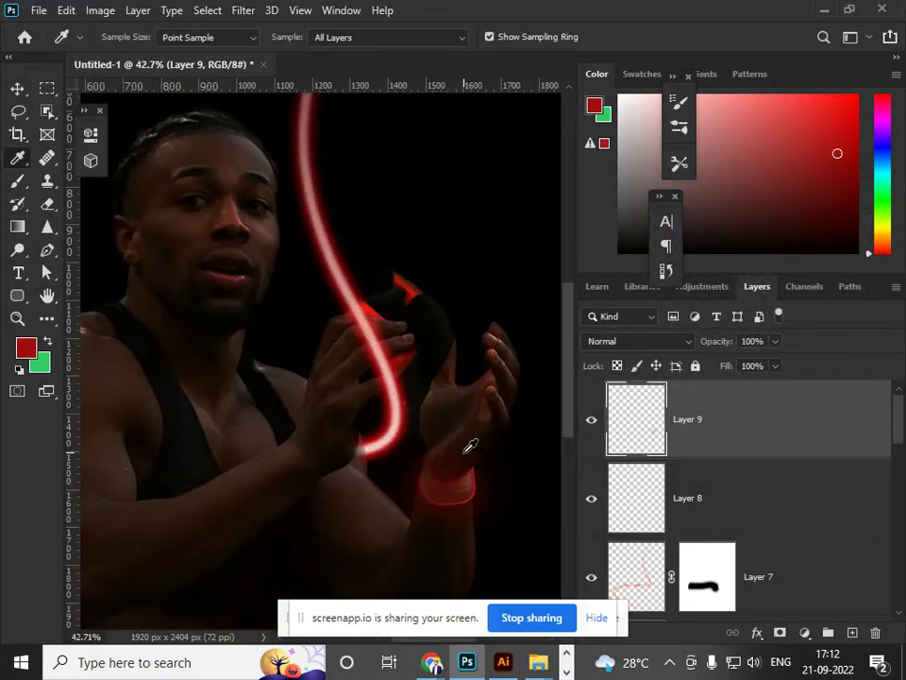
Start warping the red glow on Layer 9 and bend its upper edge down to follow the top of the wristband.
scroll(395, 439, "right", 3)
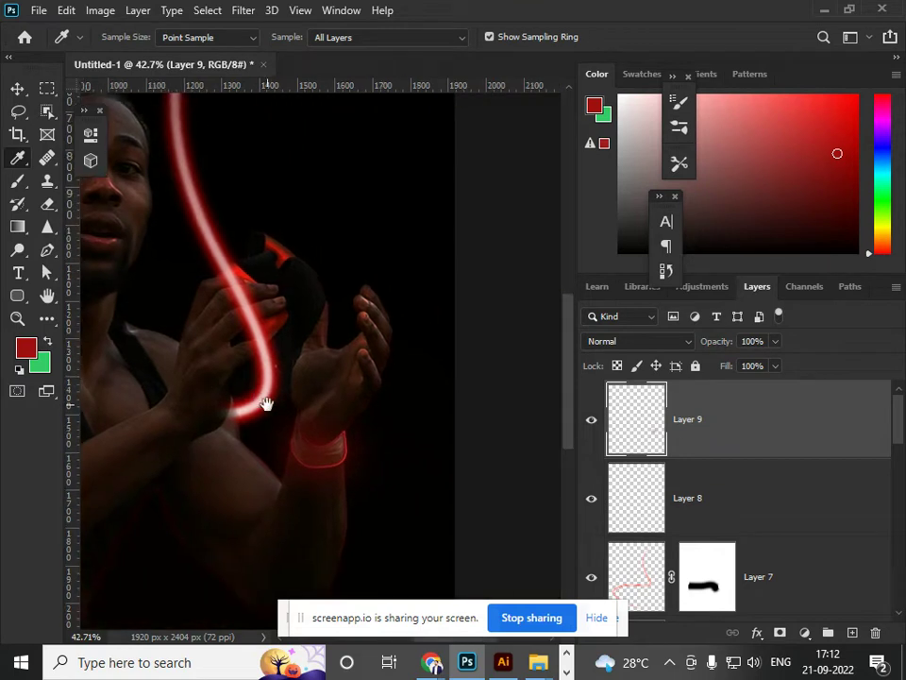
left_click(25, 90)
mouse_move(324, 464)
left_mouse_down()
mouse_move(348, 480)
mouse_move(323, 463)
mouse_move(334, 475)
left_mouse_up()
key("ctrl+t")
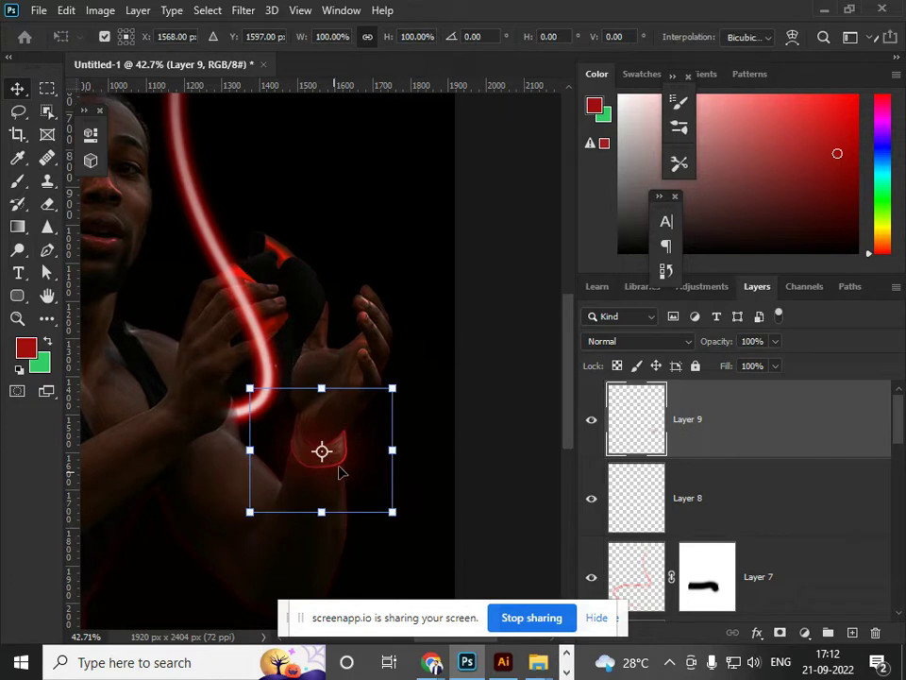
right_click(341, 462)
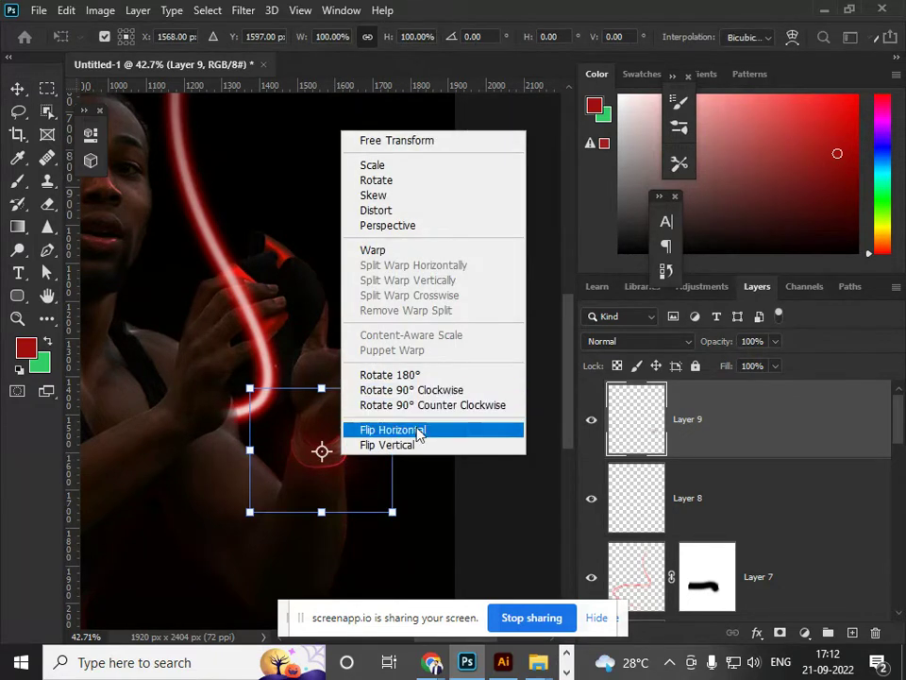
left_click(396, 251)
left_click_drag(344, 388, 320, 457)
left_click_drag(296, 393, 342, 457)
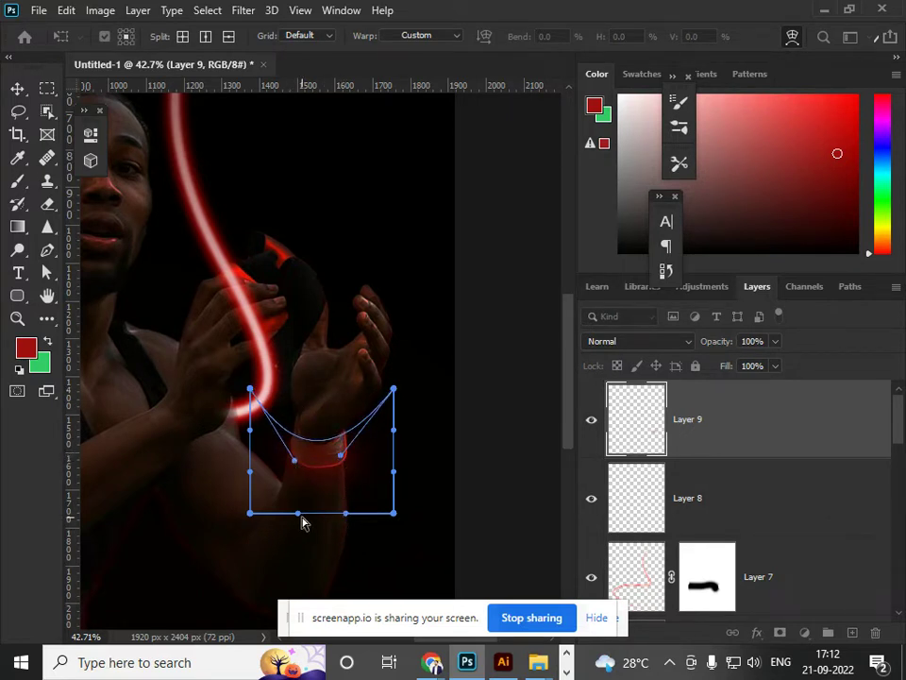
Bend the glow's lower edge up beneath the wristband, pull both lower warp corners outward and upward, and apply the warp.
left_click_drag(302, 516, 298, 476)
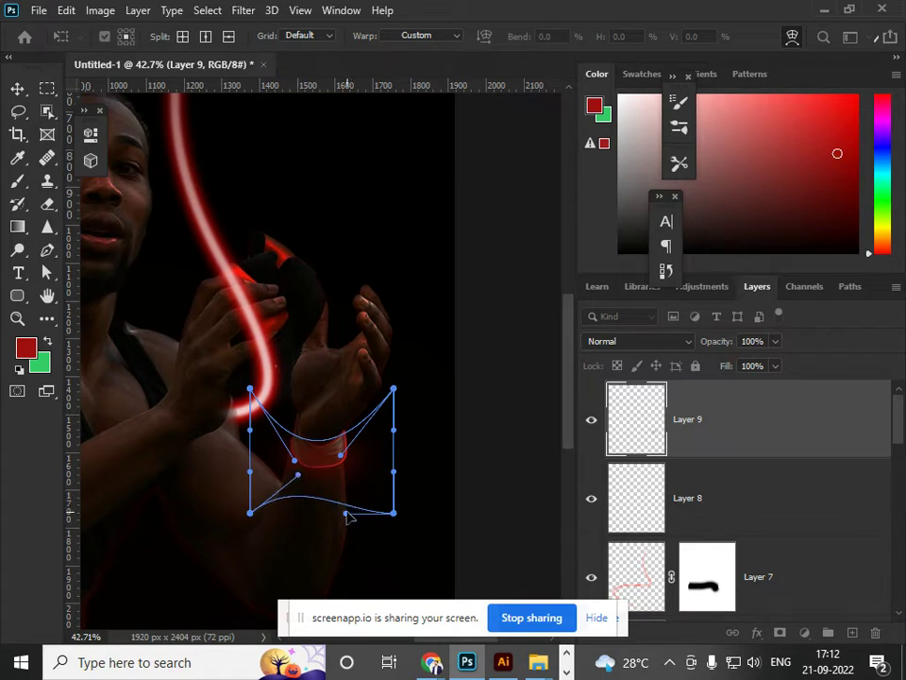
left_click_drag(249, 512, 200, 443)
left_click_drag(395, 518, 459, 436)
left_click_drag(340, 484, 336, 498)
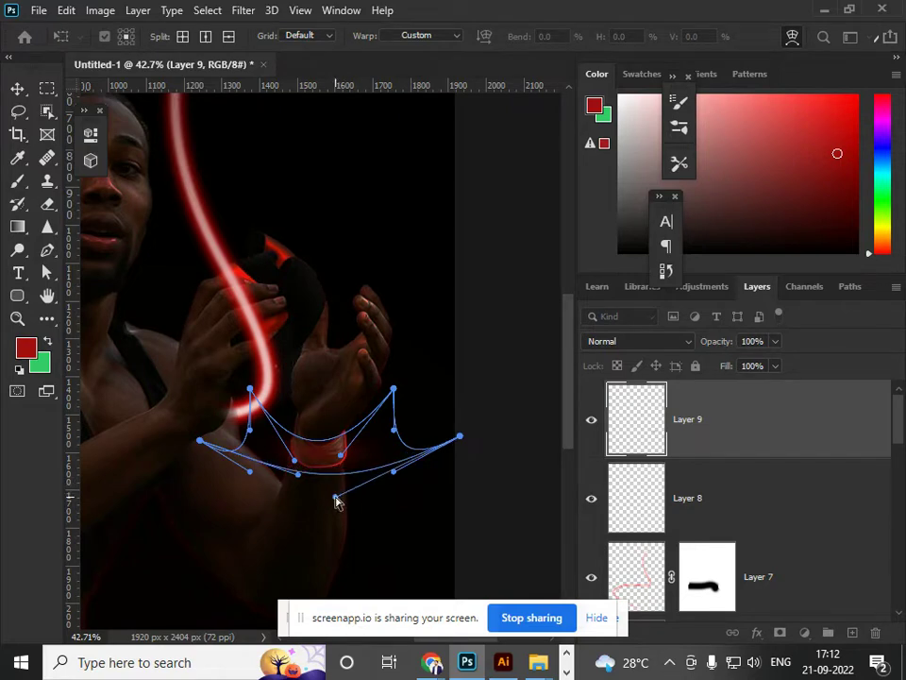
key("Return")
Add the white text FOOTBALL in Roboto Bold in the empty area above the footballer's head.
scroll(338, 501, "down", 5)
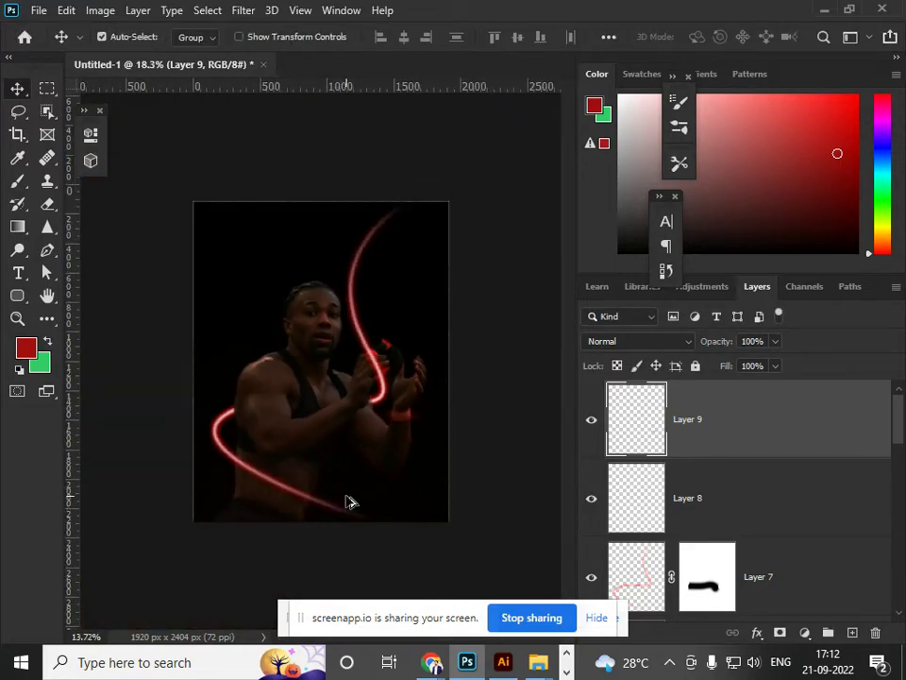
scroll(353, 505, "up", 1)
scroll(287, 317, "down", 1)
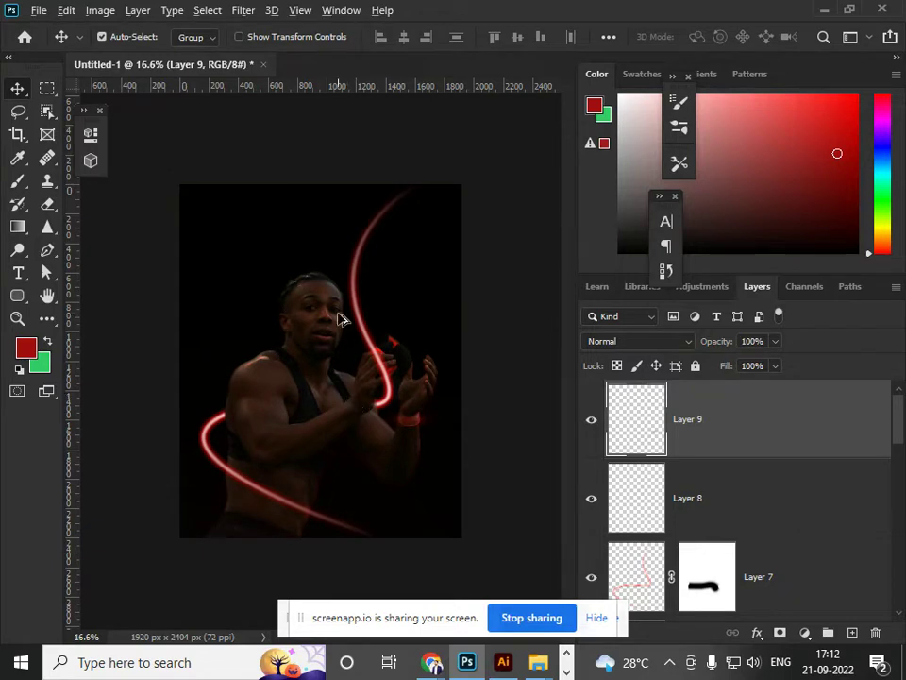
scroll(360, 380, "up", 2)
scroll(359, 380, "down", 2)
scroll(259, 210, "up", 3)
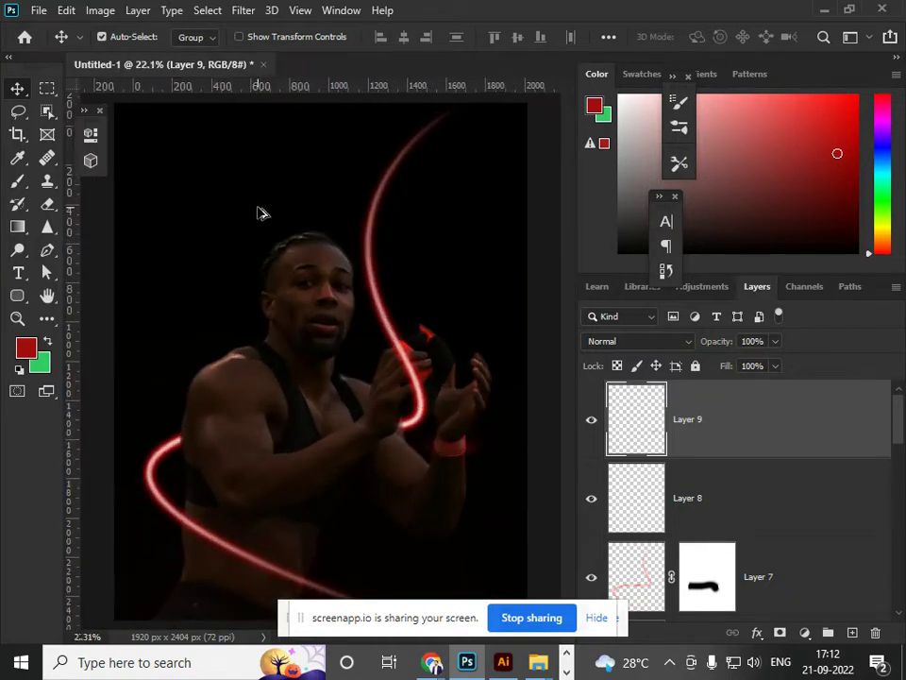
scroll(334, 429, "up", 2)
scroll(247, 281, "up", 1)
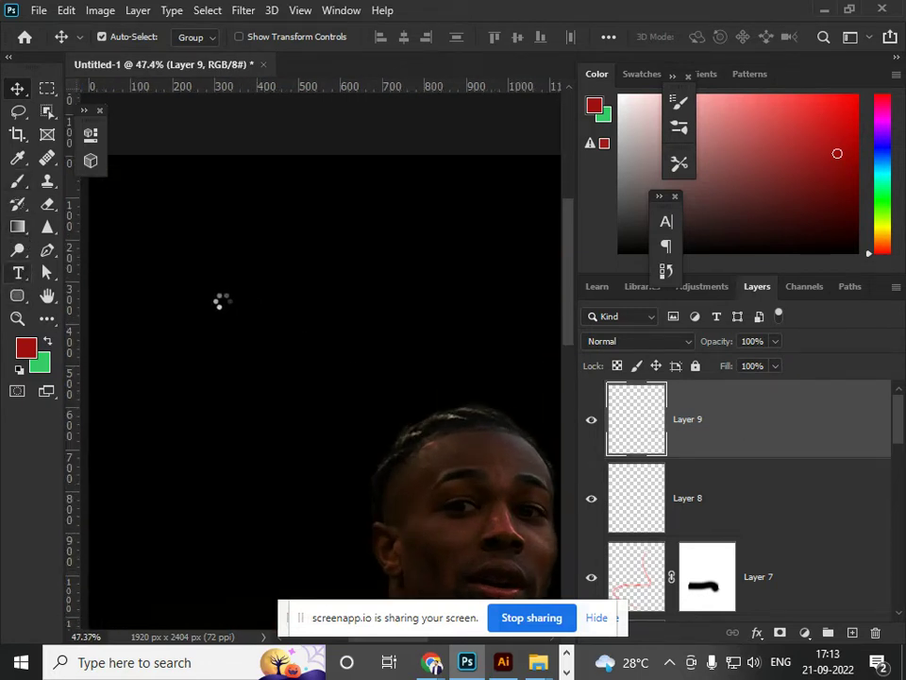
left_click(221, 303)
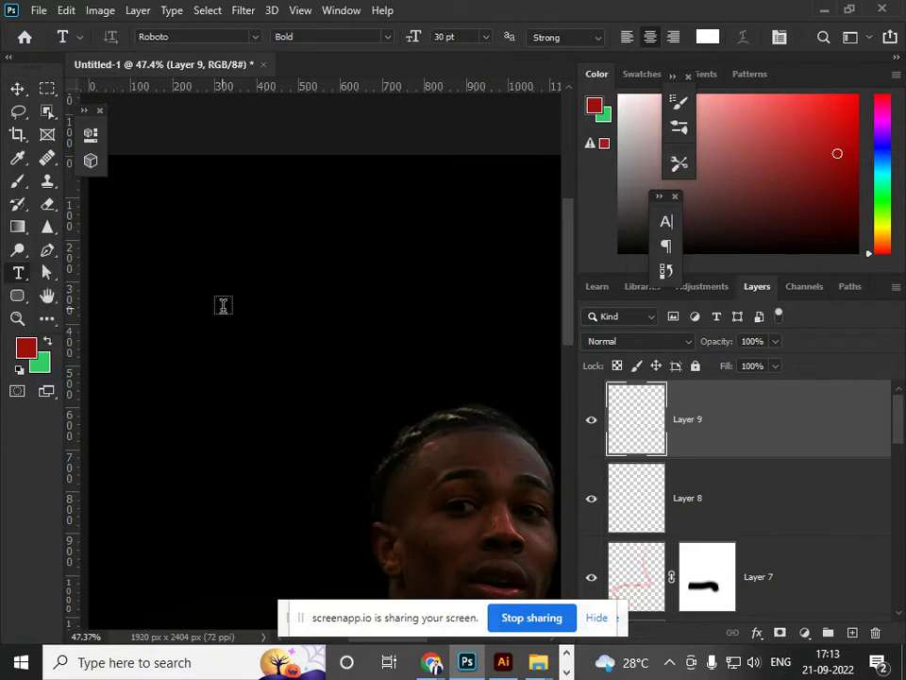
type("A")
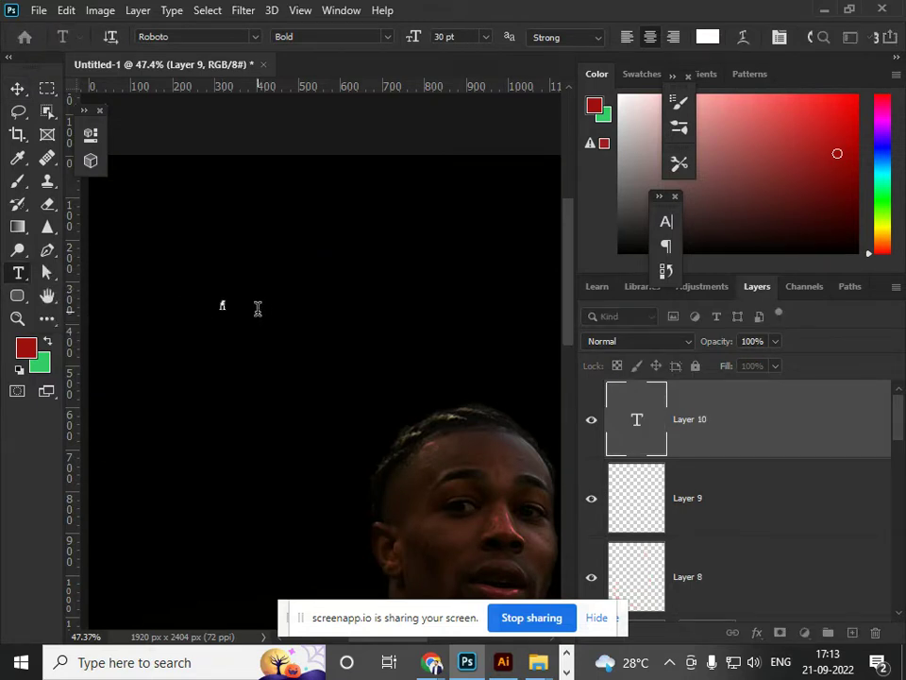
type("OOT N")
key("BackSpace")
key("BackSpace")
type("TBALL")
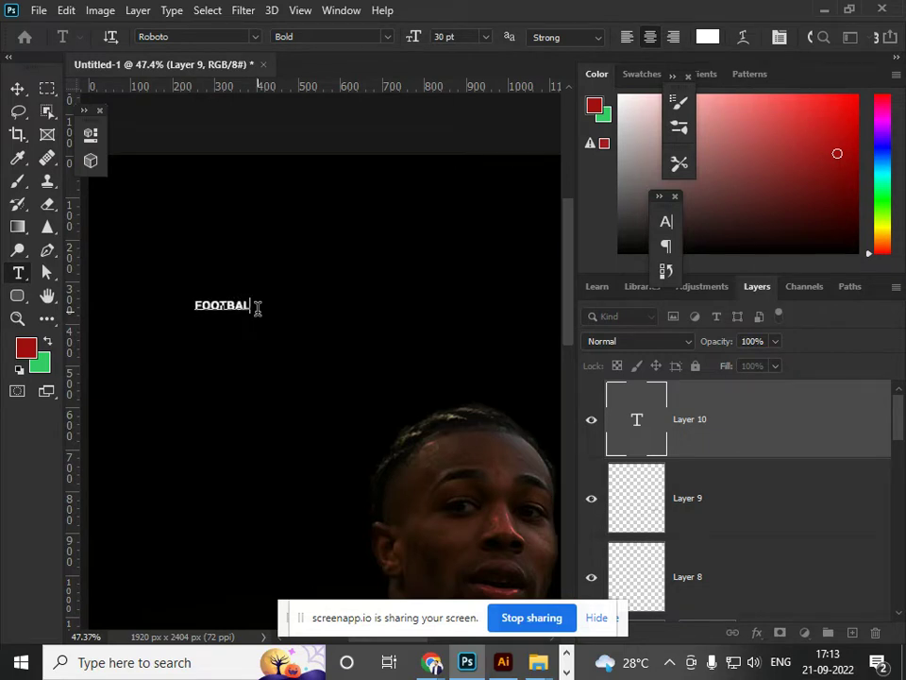
Select the entire FOOTBALL text, enlarge it to about 56 pt, and finish the text edit.
key("ctrl+a")
key("ctrl+shift+period")
key("ctrl+shift+period")
key("ctrl+shift+period")
key("ctrl+shift+period")
key("ctrl+shift+period")
key("ctrl+shift+period")
key("ctrl+shift+period")
key("ctrl+shift+period")
key("ctrl+shift+period")
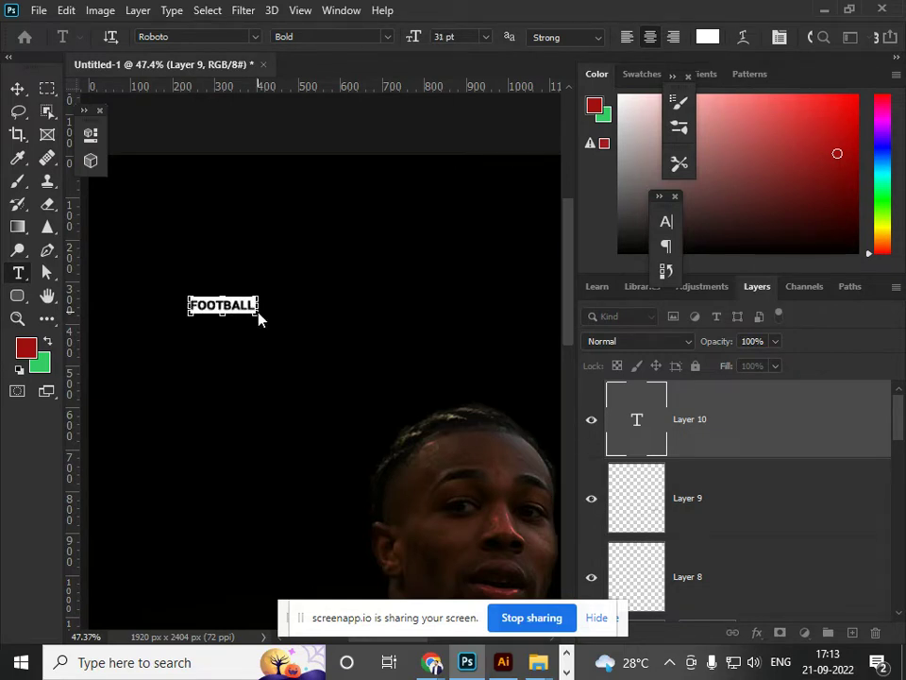
key("ctrl+shift+period")
key("ctrl+shift+period")
key("ctrl+shift+period")
key("ctrl+shift+period")
key("ctrl+shift+period")
key("ctrl+shift+period")
key("ctrl+shift+period")
key("ctrl+shift+period")
key("ctrl+shift+period")
key("ctrl+shift+period")
key("ctrl+shift+period")
key("ctrl+shift+period")
key("ctrl+shift+period")
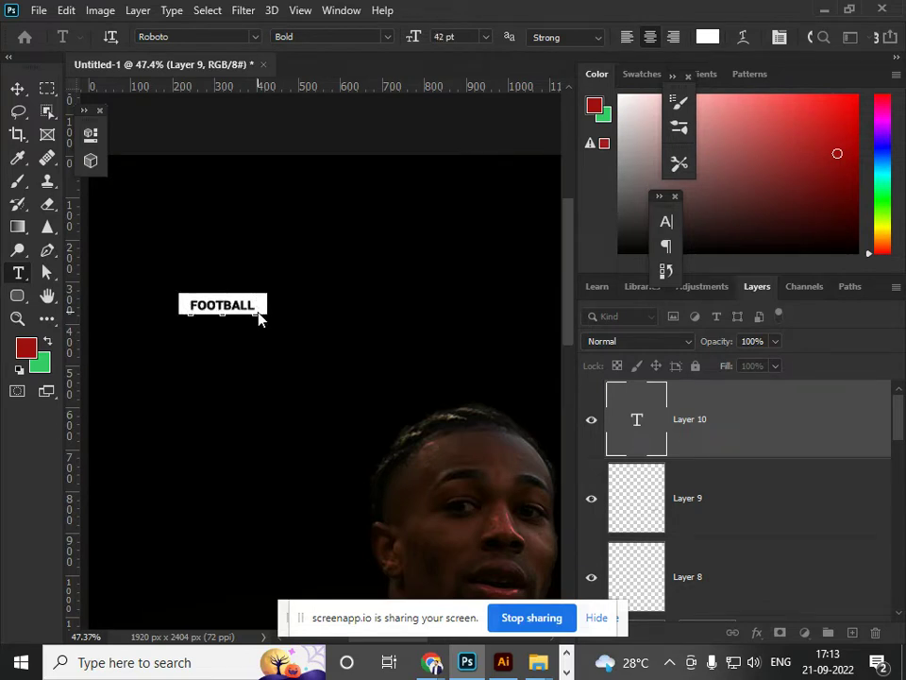
key("ctrl+shift+period")
key("ctrl+shift+period")
key("ctrl+shift+period")
key("ctrl+shift+period")
key("ctrl+shift+period")
key("ctrl+shift+period")
key("ctrl+shift+period")
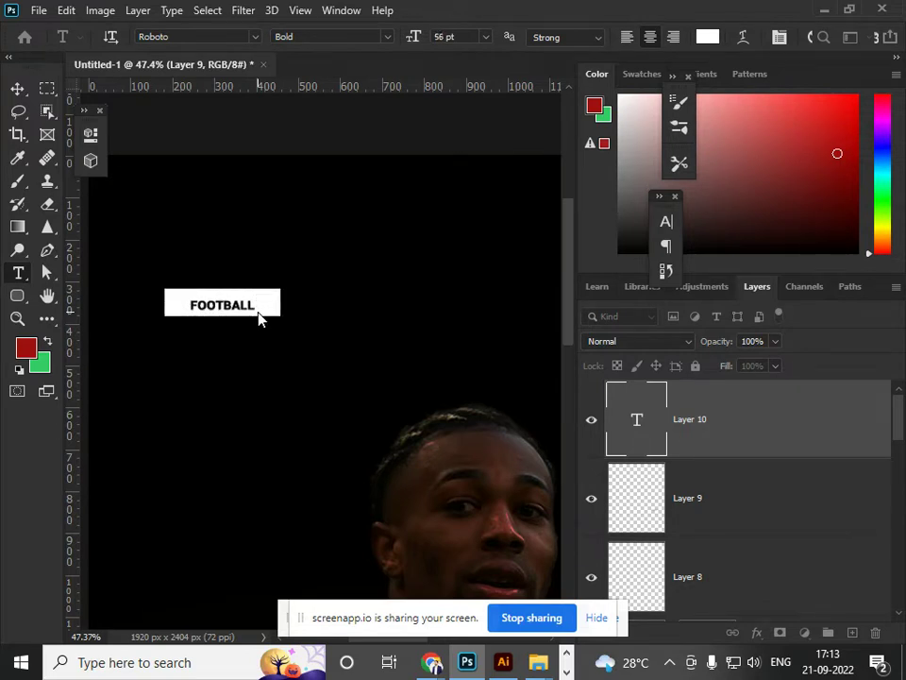
left_click(17, 90)
Stretch the FOOTBALL title to about 897 by 294 px and place it above the footballer's head, beside the light trail.
key("ctrl+y")
key("ctrl+t")
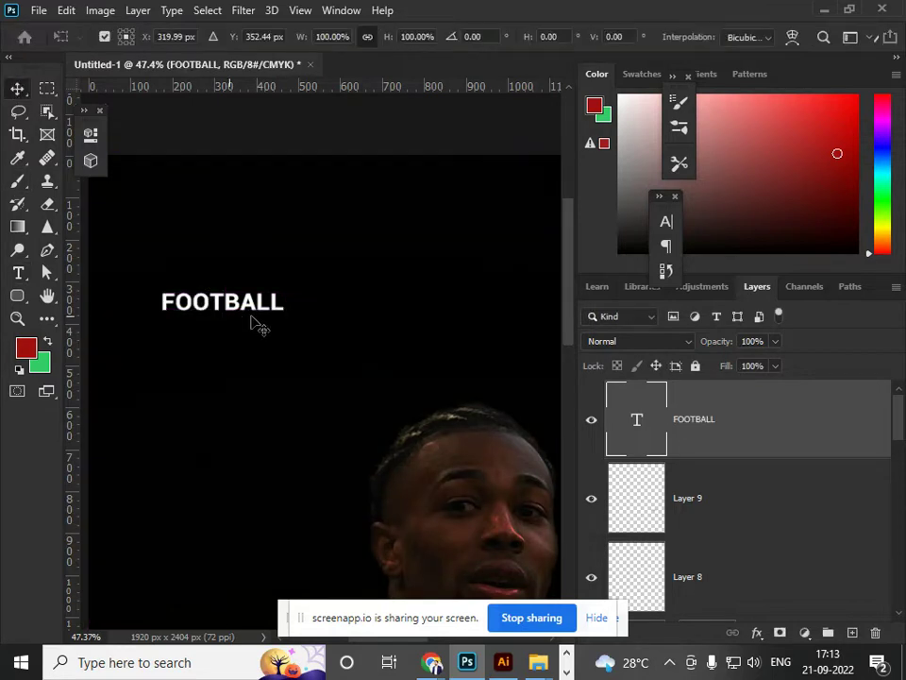
left_click_drag(285, 313, 412, 365)
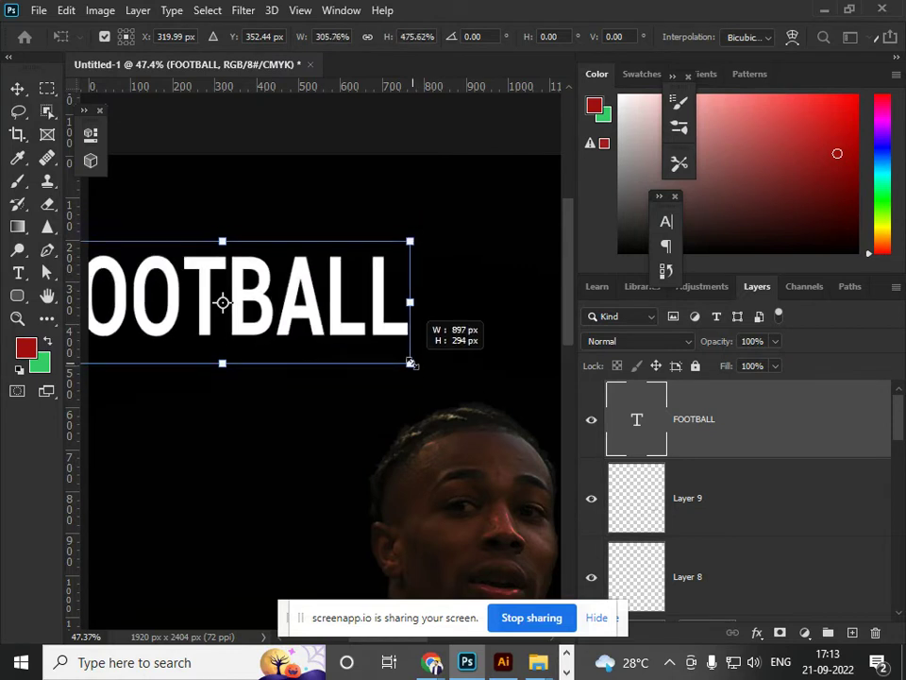
left_click_drag(351, 324, 415, 323)
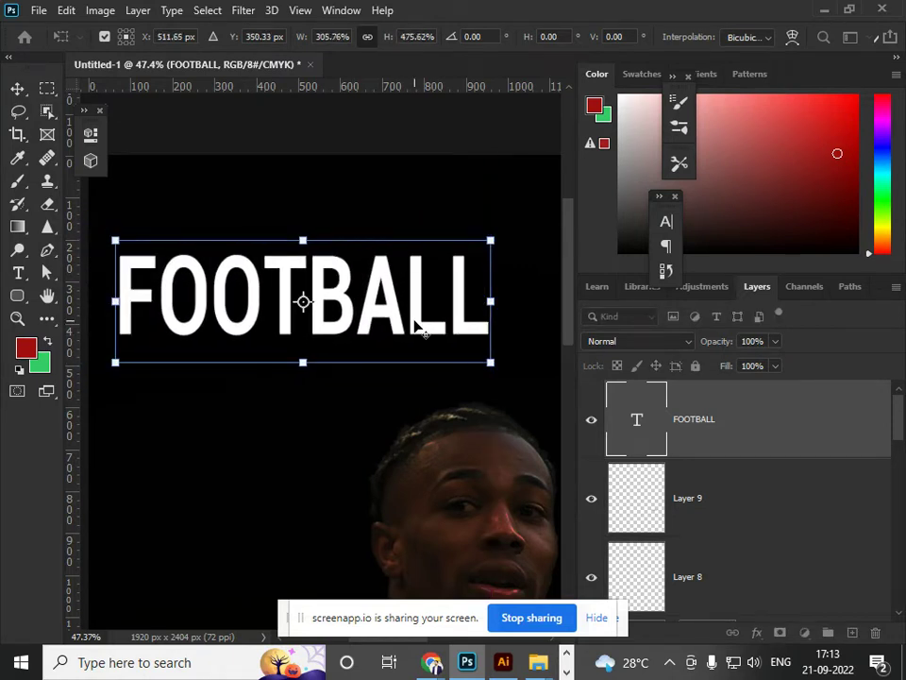
scroll(412, 326, "down", 2)
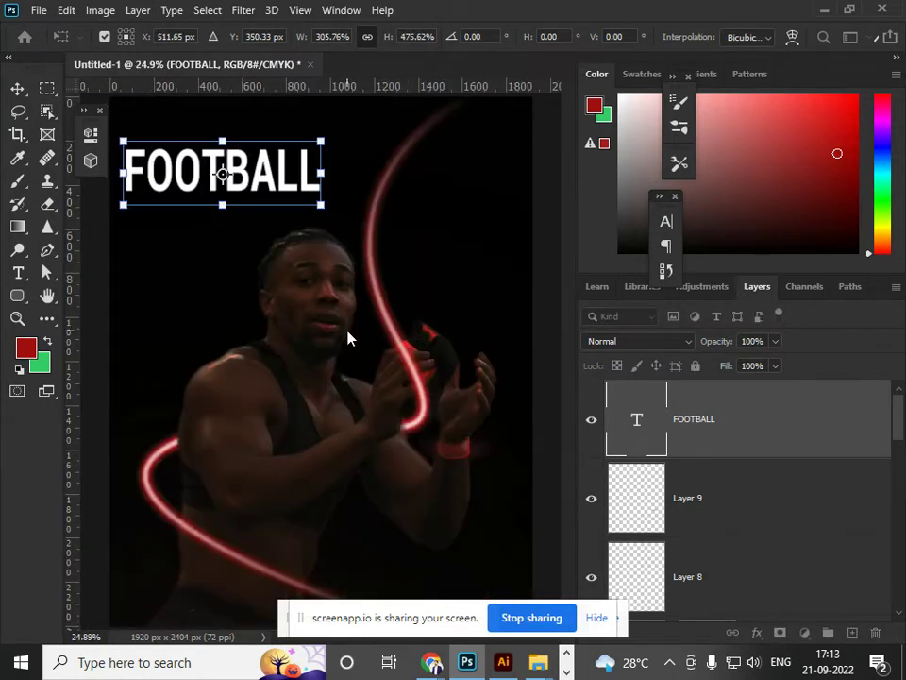
key("alt+space")
key("Escape")
key("Return")
left_click_drag(265, 189, 287, 180)
Create a work path from the FOOTBALL text layer and add a new empty layer directly beneath it.
scroll(287, 179, "down", 1)
scroll(288, 188, "up", 1)
scroll(267, 210, "up", 1)
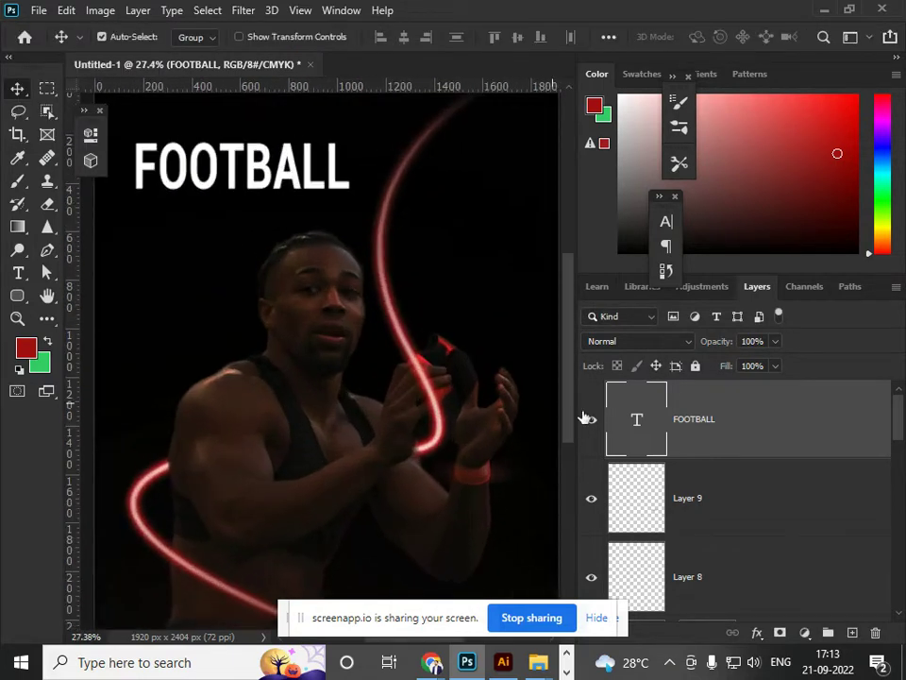
right_click(729, 425)
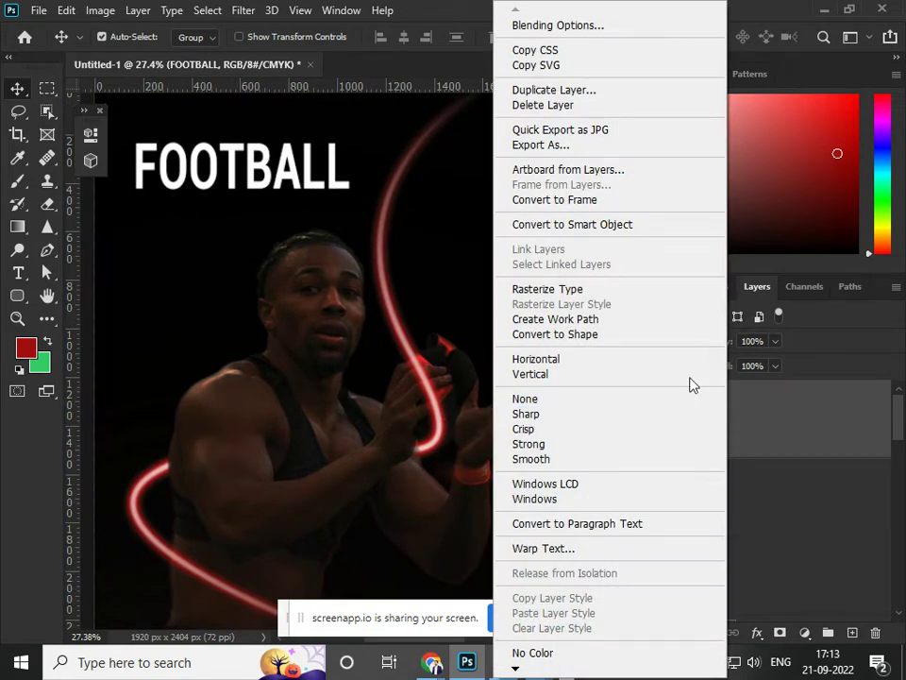
left_click(552, 322)
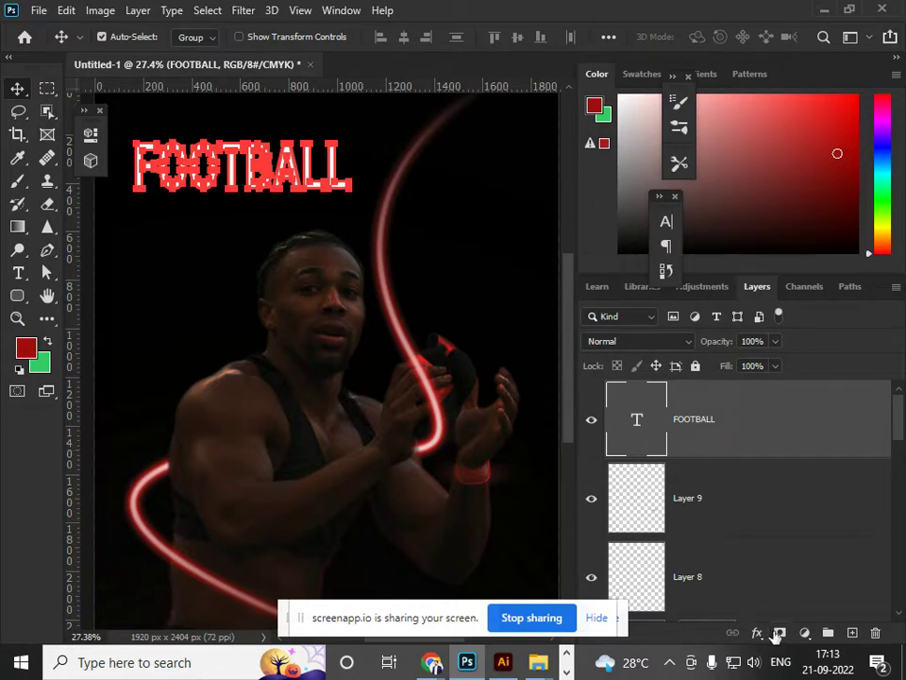
left_click(853, 632)
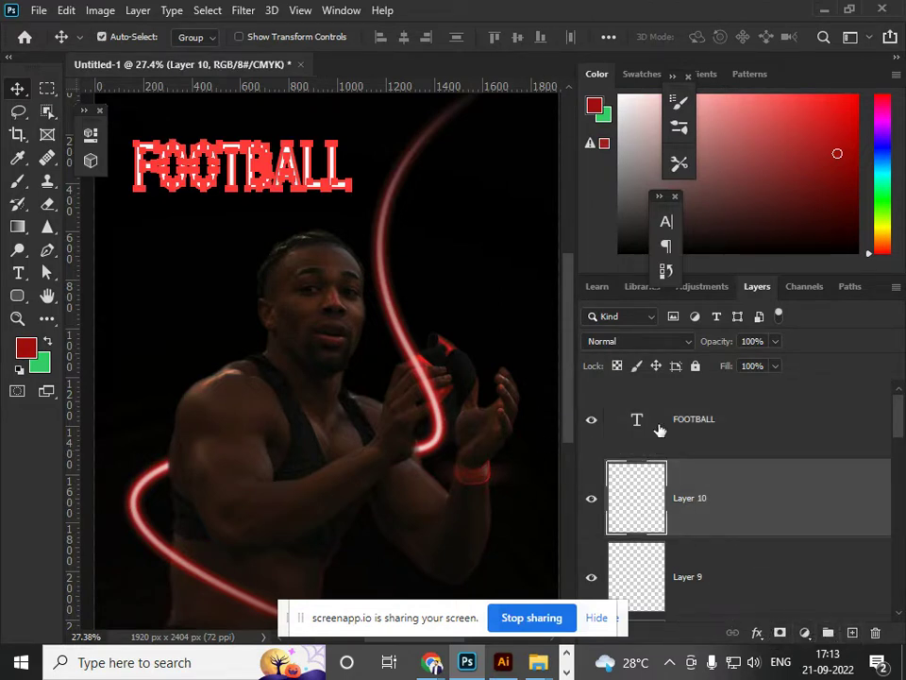
With the FOOTBALL work path displayed, choose the Brush tool and set its size to 30 px.
left_click(842, 288)
key("b")
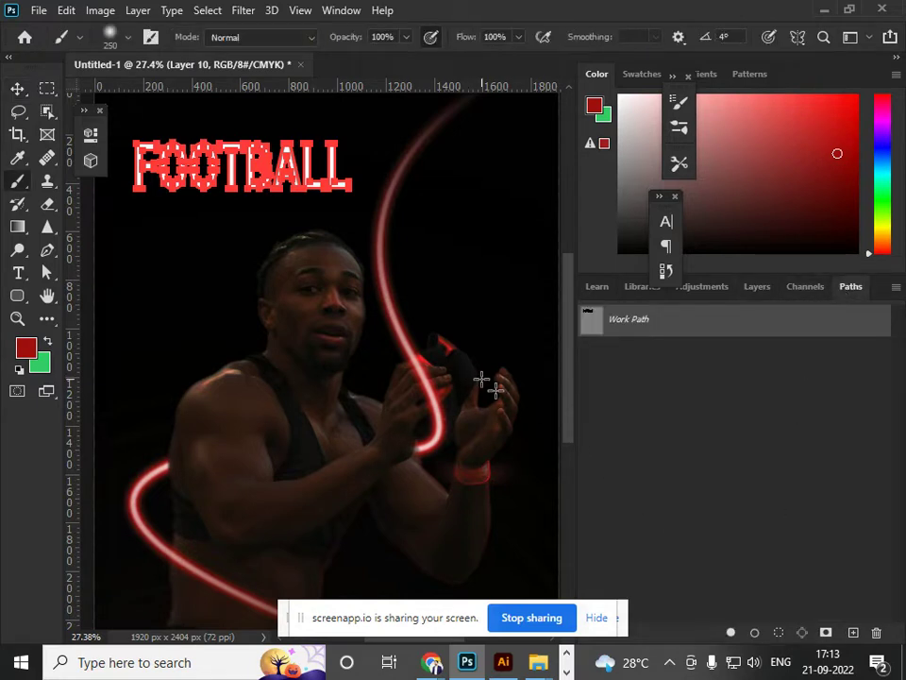
key("bracketright")
key("bracketright")
key("bracketright")
key("bracketright")
key("bracketright")
key("bracketright")
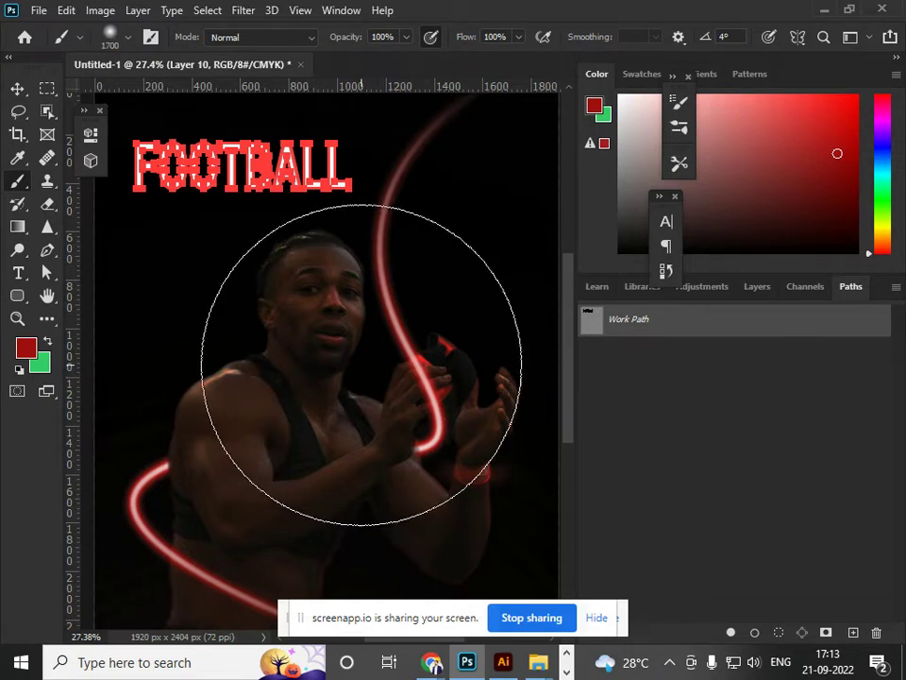
key("bracketleft")
key("bracketleft")
key("bracketleft")
key("bracketleft")
key("bracketleft")
key("bracketleft")
key("bracketleft")
key("bracketleft")
key("bracketleft")
key("bracketleft")
key("bracketleft")
key("bracketleft")
key("bracketleft")
key("bracketleft")
key("bracketleft")
key("bracketleft")
key("bracketleft")
key("bracketleft")
key("bracketleft")
key("bracketleft")
key("bracketleft")
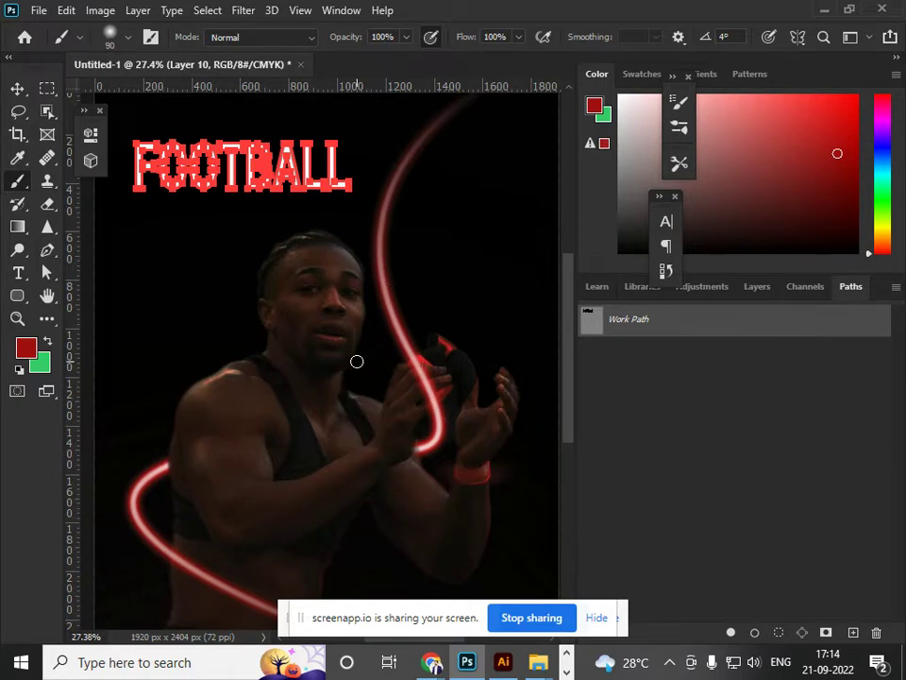
key("bracketleft")
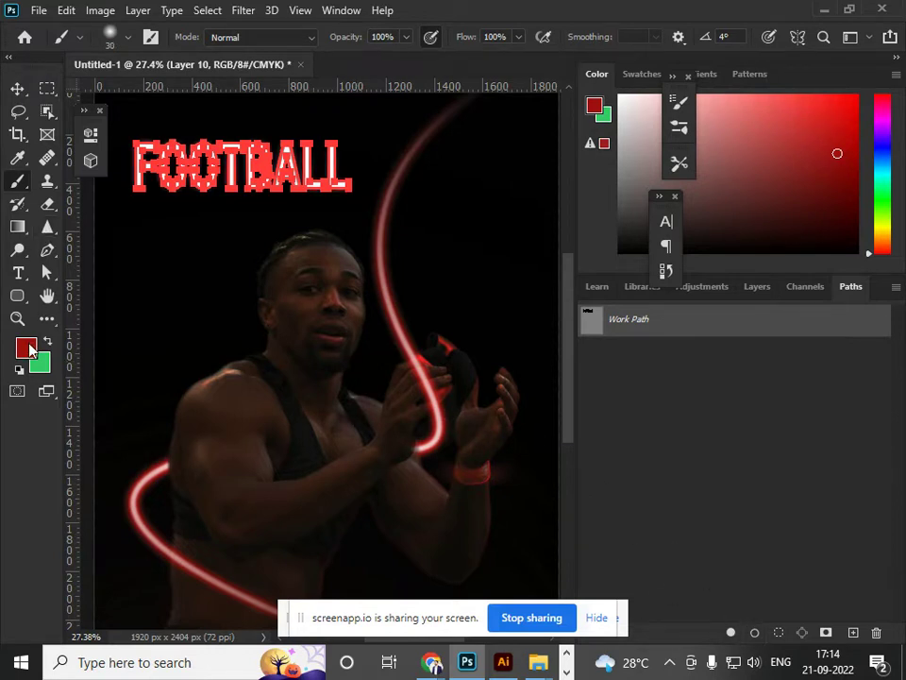
Set the foreground color to white (ffffff), reduce the brush to 15 px, and stroke the FOOTBALL path with it.
left_click(26, 349)
left_click(396, 352)
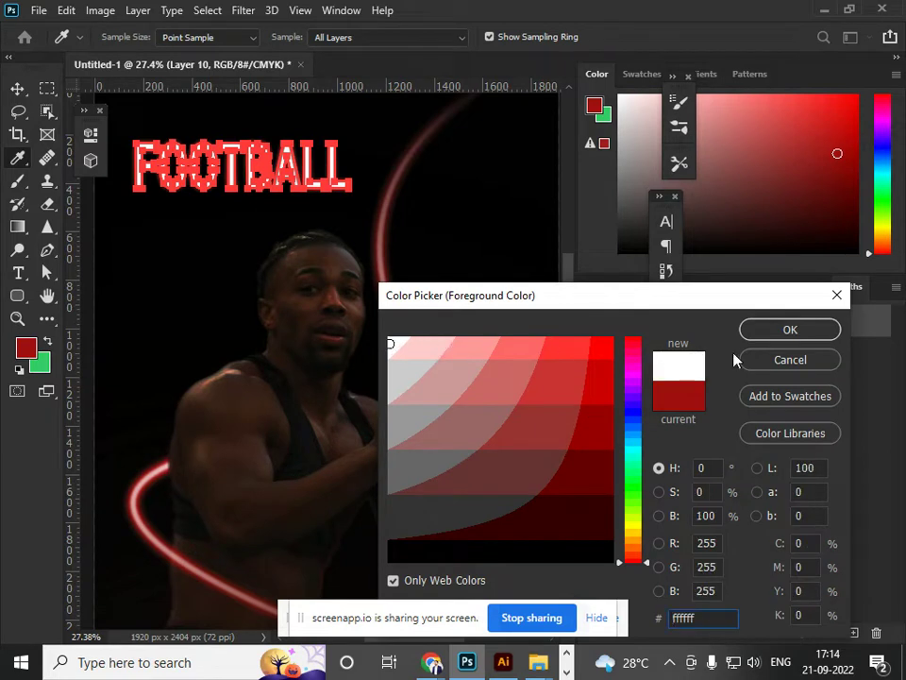
left_click(769, 335)
key("bracketleft")
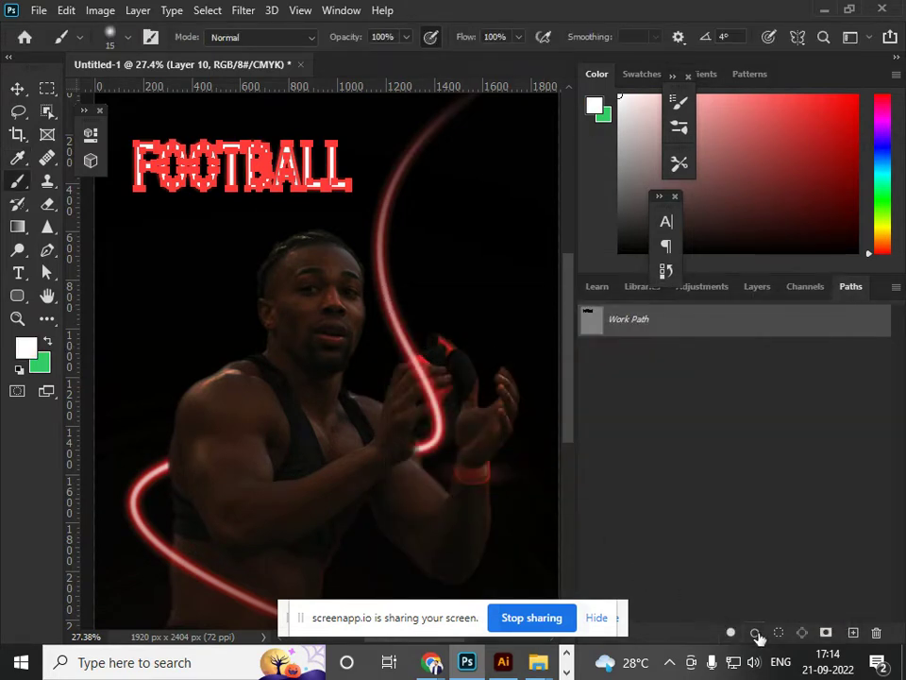
key("Return")
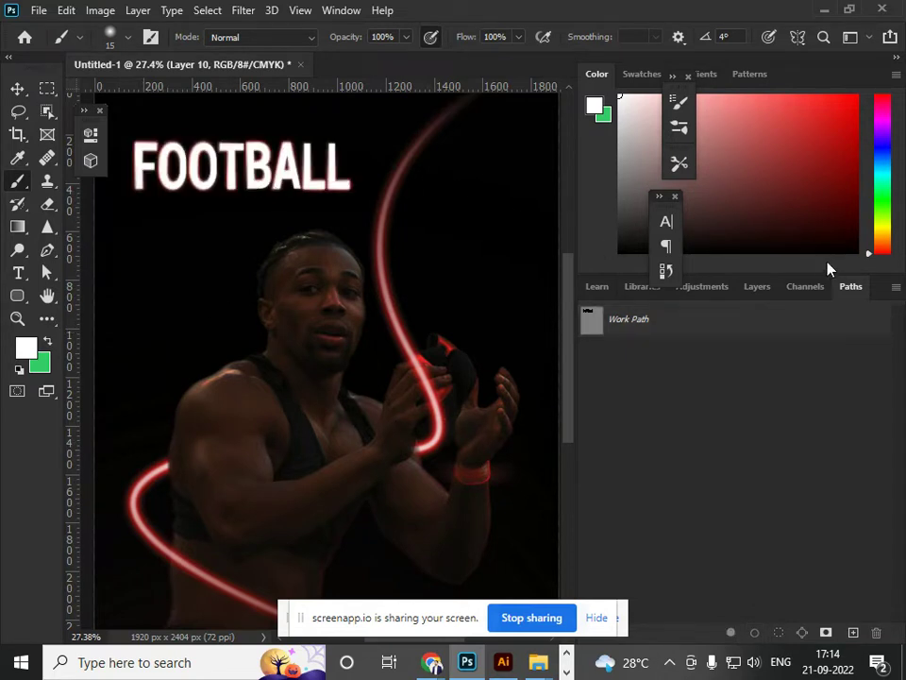
Compare the title with the FOOTBALL text layer hidden and shown to examine the stroked outline beneath it.
left_click(757, 286)
scroll(354, 254, "down", 4)
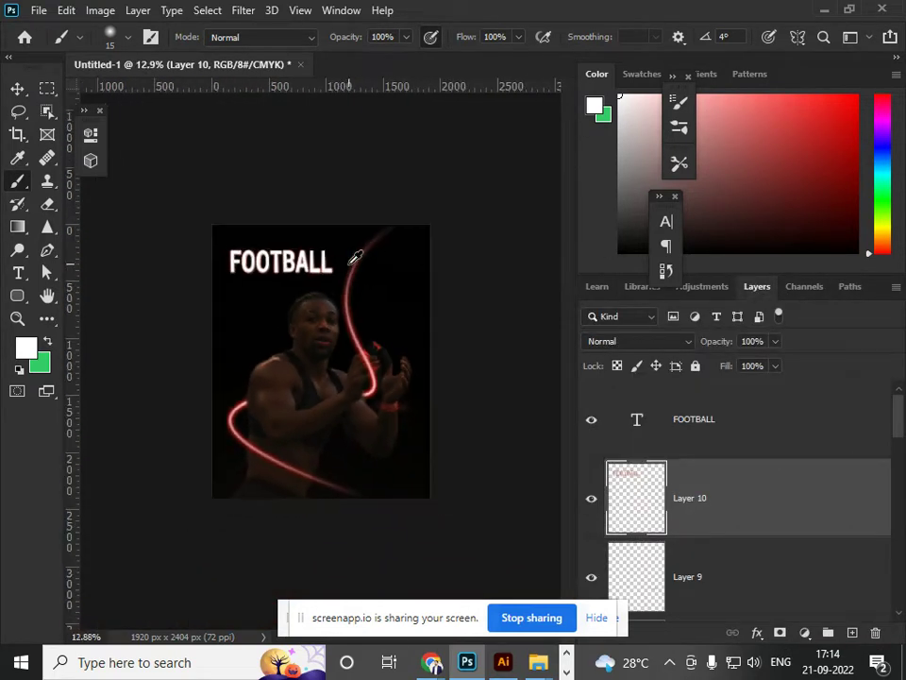
scroll(354, 255, "up", 2)
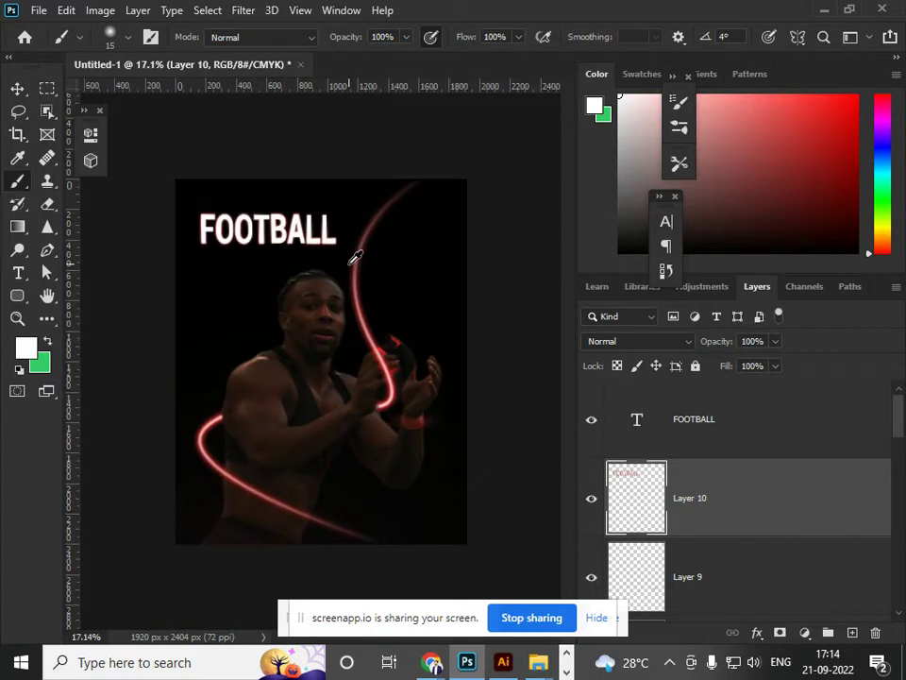
left_click(590, 422)
left_click(591, 422)
left_click(591, 422)
left_click(591, 422)
left_click(590, 422)
left_click(591, 422)
scroll(698, 522, "down", 1)
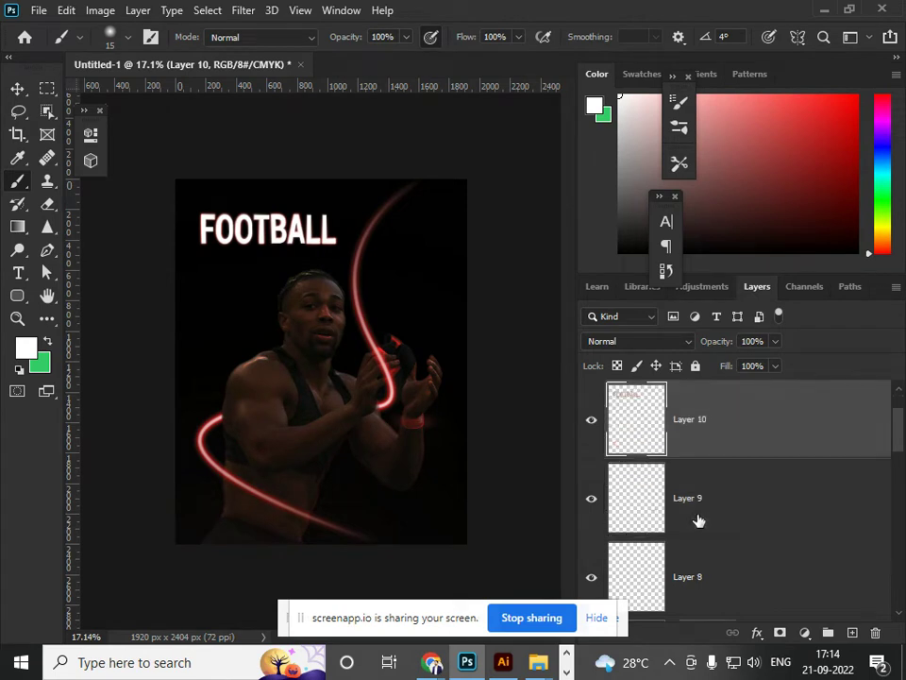
scroll(690, 448, "up", 1)
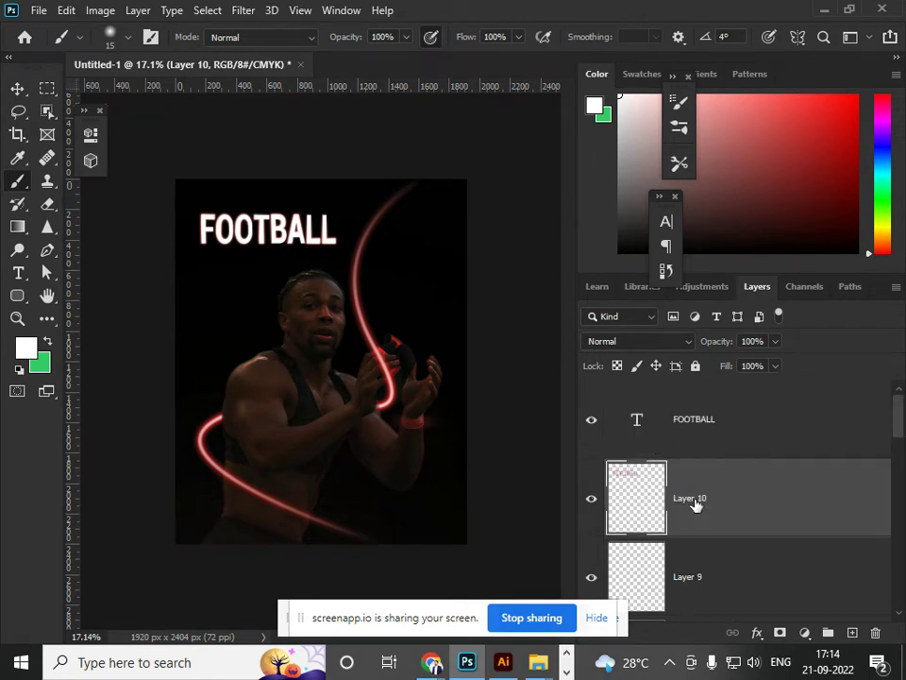
Duplicate the FOOTBALL text layer and move the original FOOTBALL layer directly beneath Layer 10.
key("ctrl+plus")
left_click(694, 418)
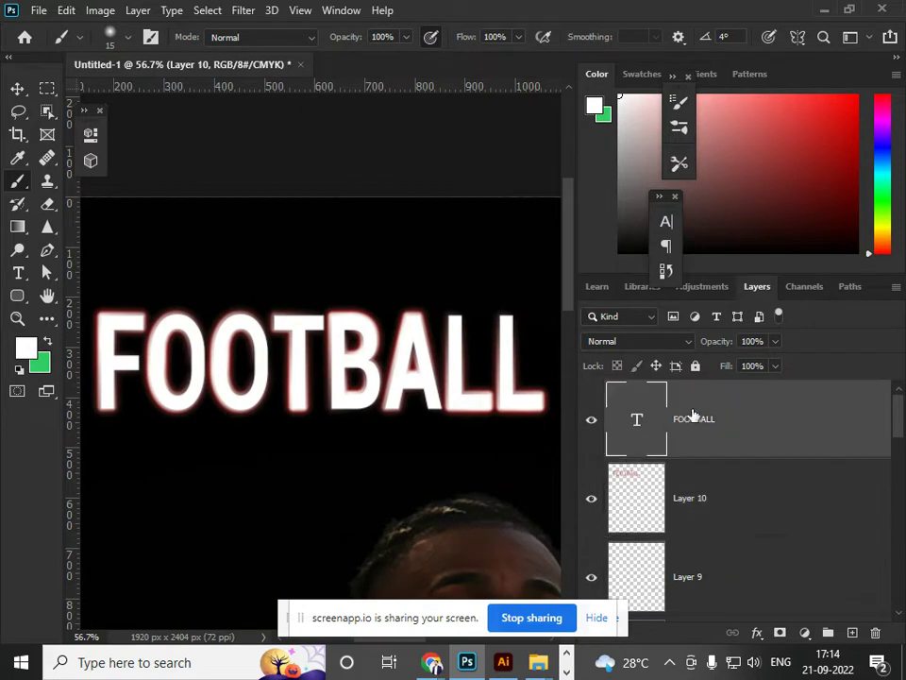
scroll(668, 440, "down", 3)
scroll(670, 441, "up", 3)
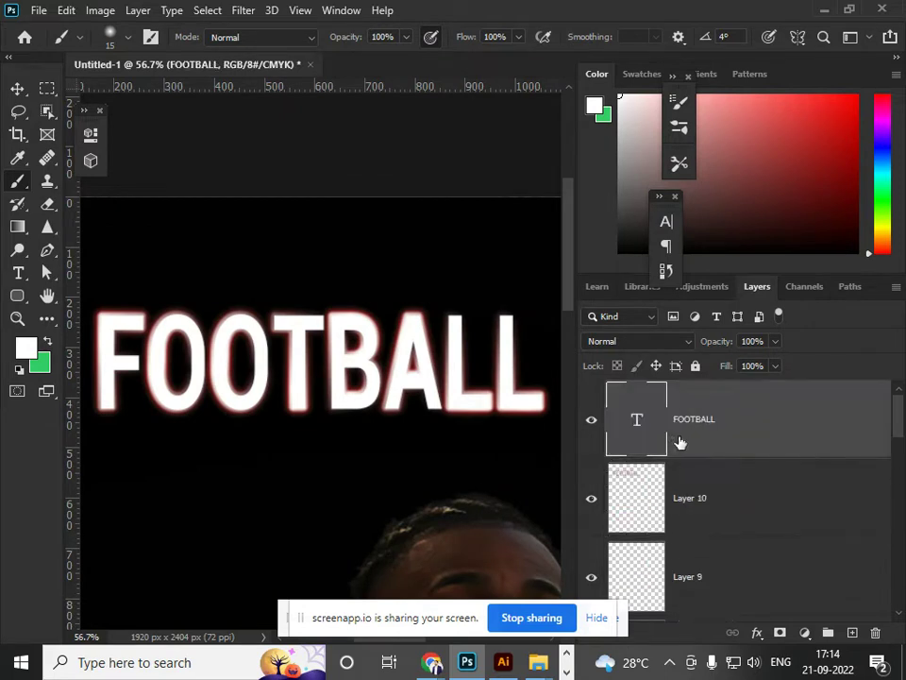
key("ctrl+j")
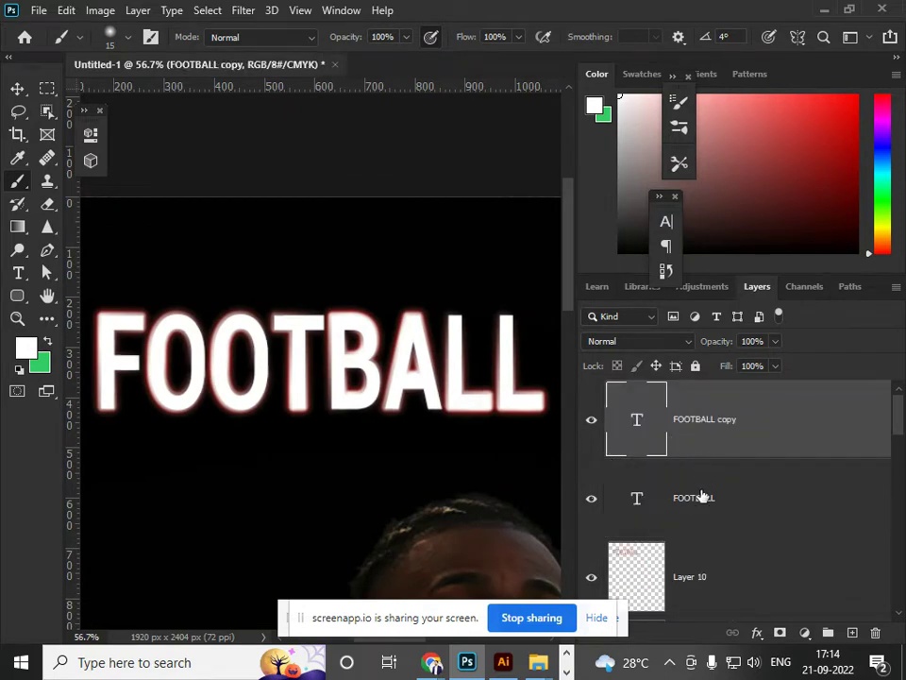
key("ctrl+z")
scroll(702, 494, "down", 1)
scroll(702, 486, "up", 1)
key("ctrl+j")
left_click(700, 489)
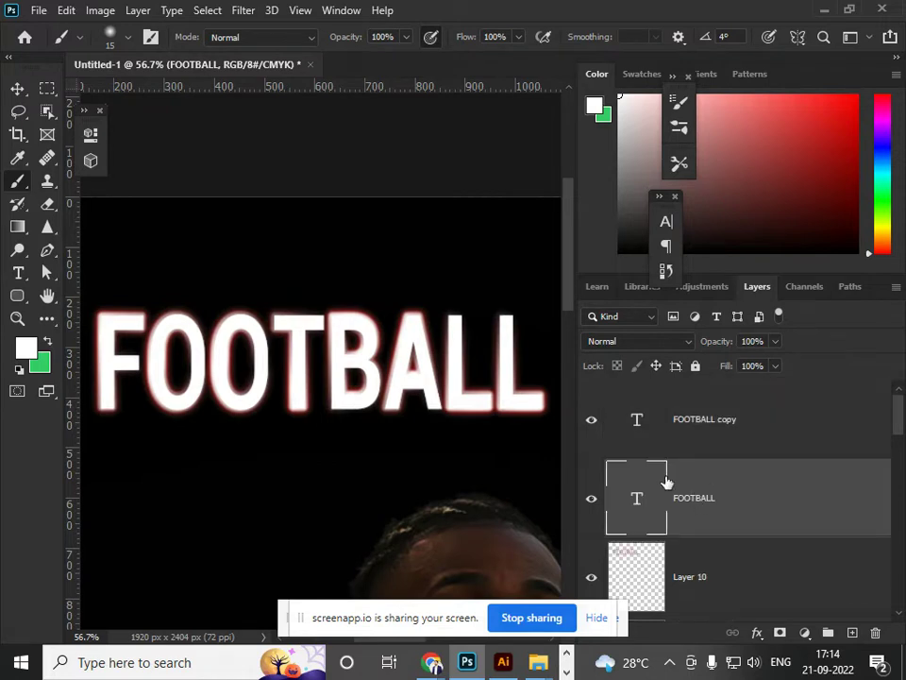
key("ctrl+bracketleft")
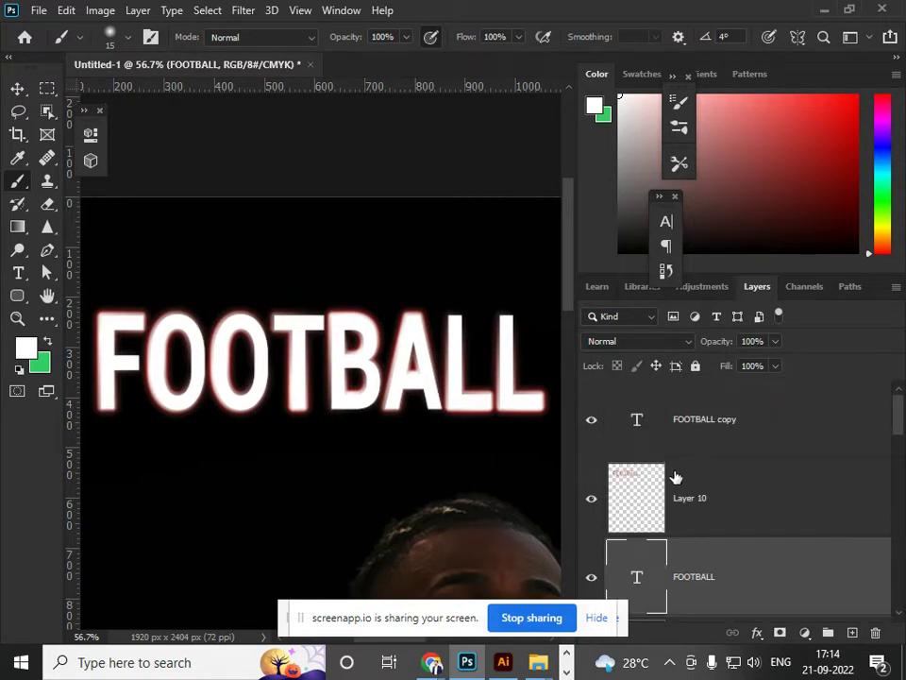
Convert the lower FOOTBALL text layer to a smart object and apply a Gaussian Blur with a 10 px radius.
scroll(666, 542, "down", 1)
right_click(861, 493)
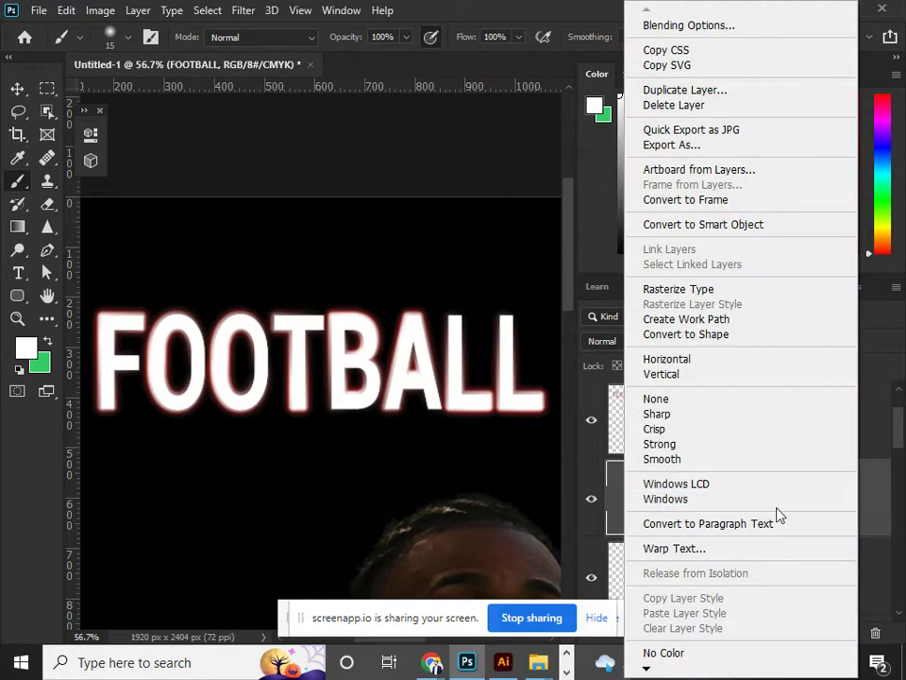
left_click(857, 522)
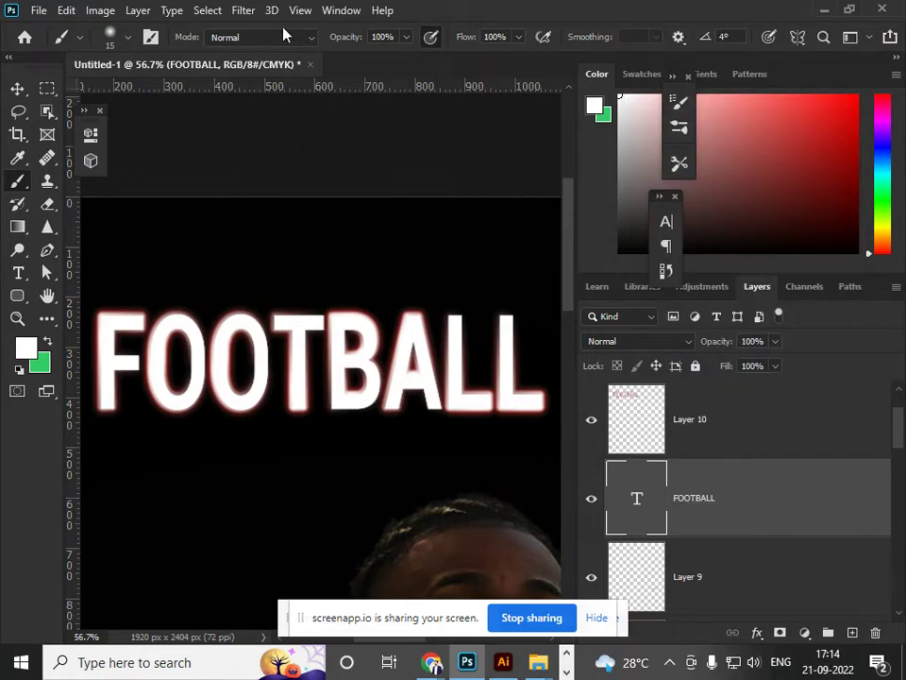
left_click(247, 11)
mouse_move(283, 210)
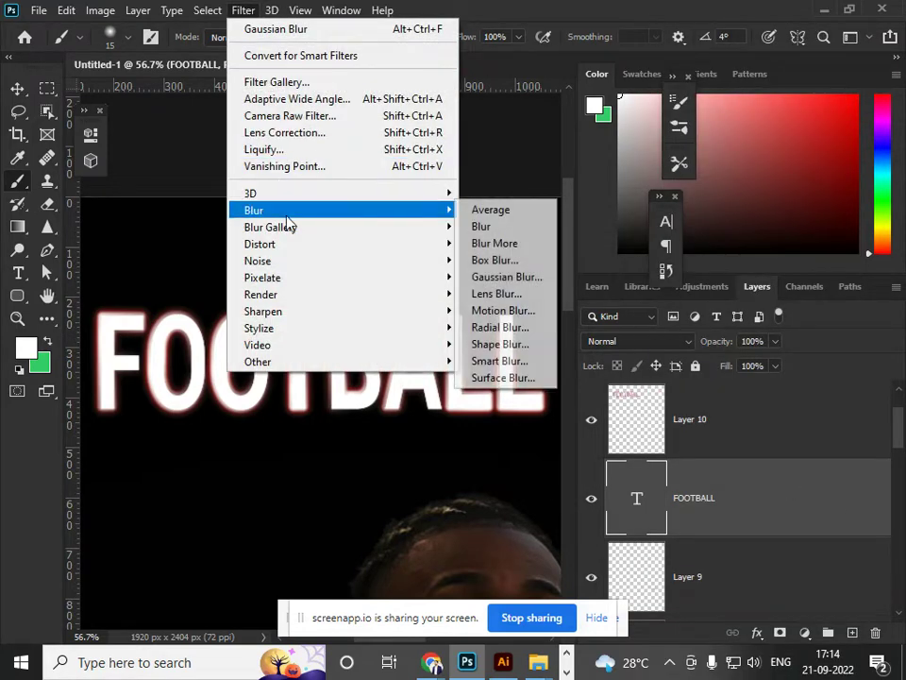
left_click(514, 281)
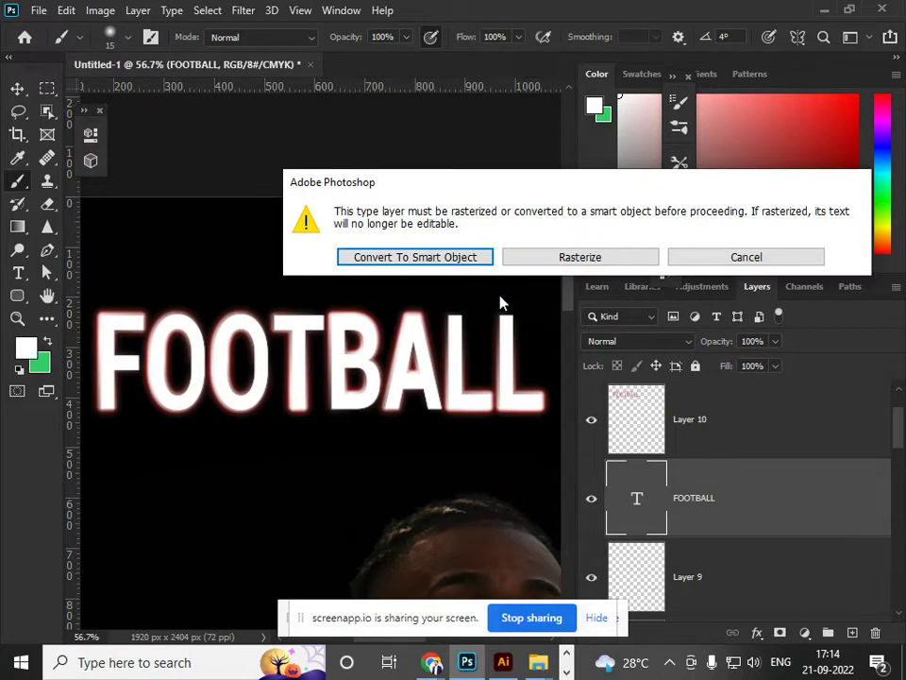
left_click(440, 262)
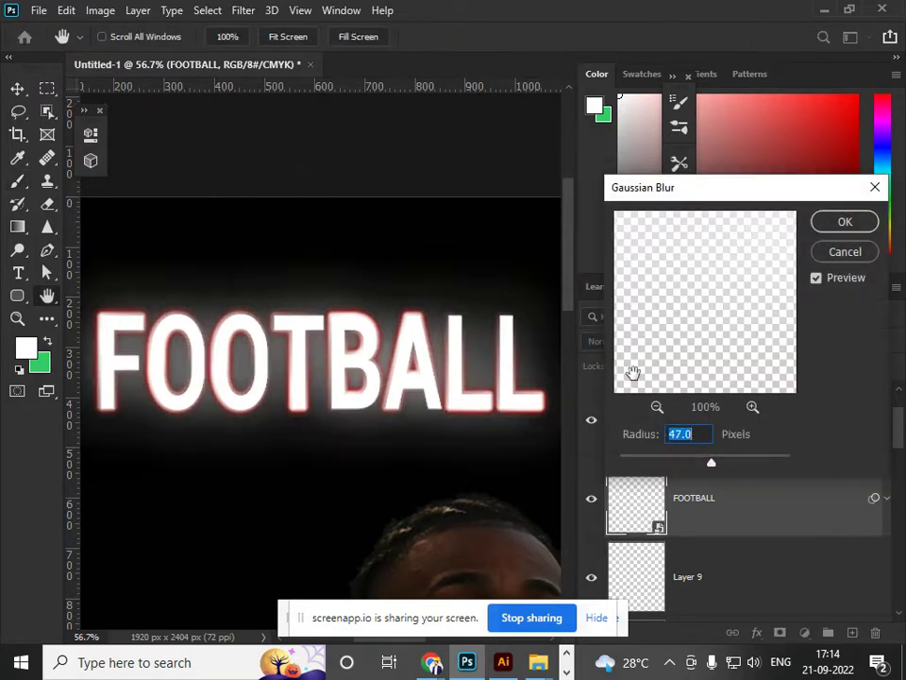
mouse_move(679, 462)
left_mouse_down()
mouse_move(666, 462)
mouse_move(702, 463)
mouse_move(678, 461)
left_mouse_up()
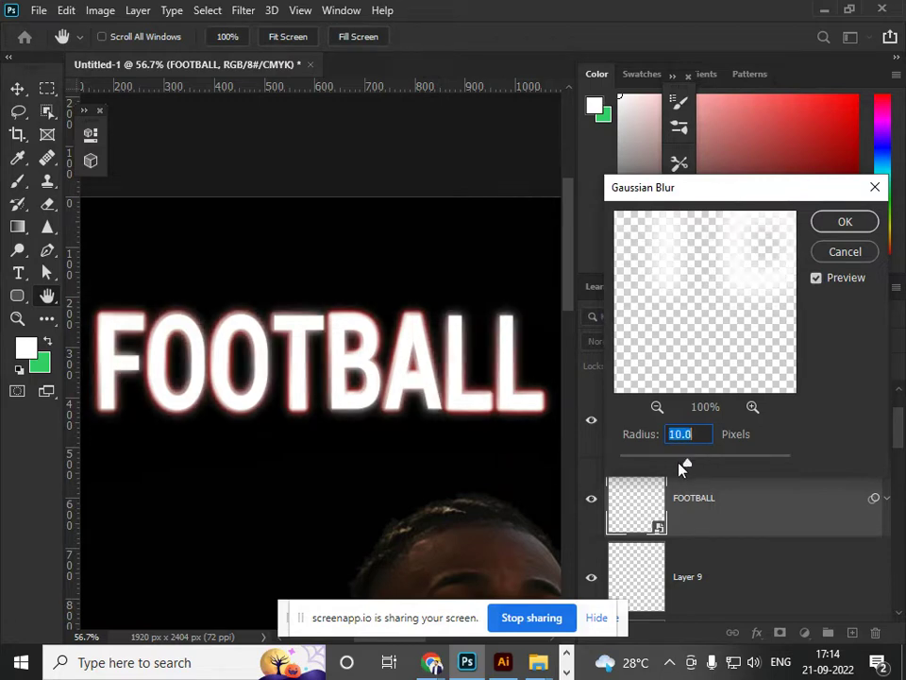
left_click(844, 222)
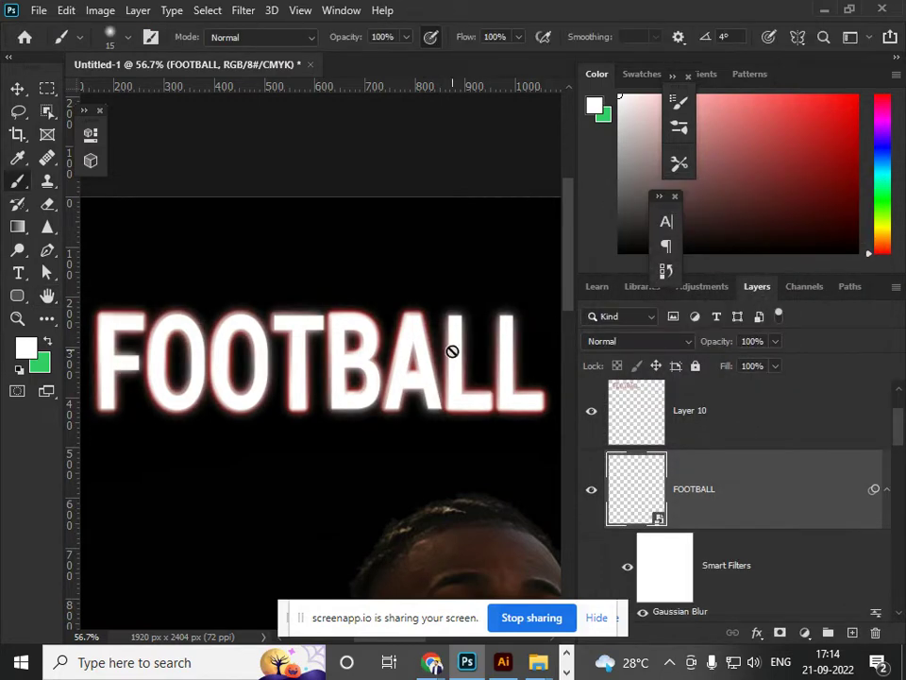
Examine the blurred FOOTBALL title against the whole poster, comparing it with a title layer hidden and shown.
scroll(452, 357, "down", 2)
scroll(450, 362, "down", 3)
scroll(453, 351, "up", 1)
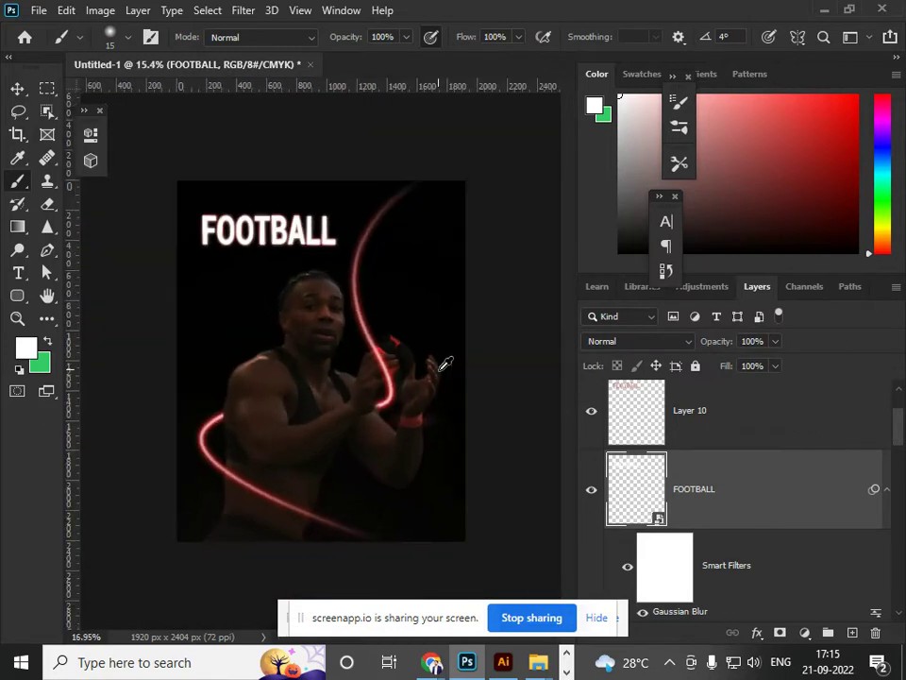
scroll(236, 193, "up", 2)
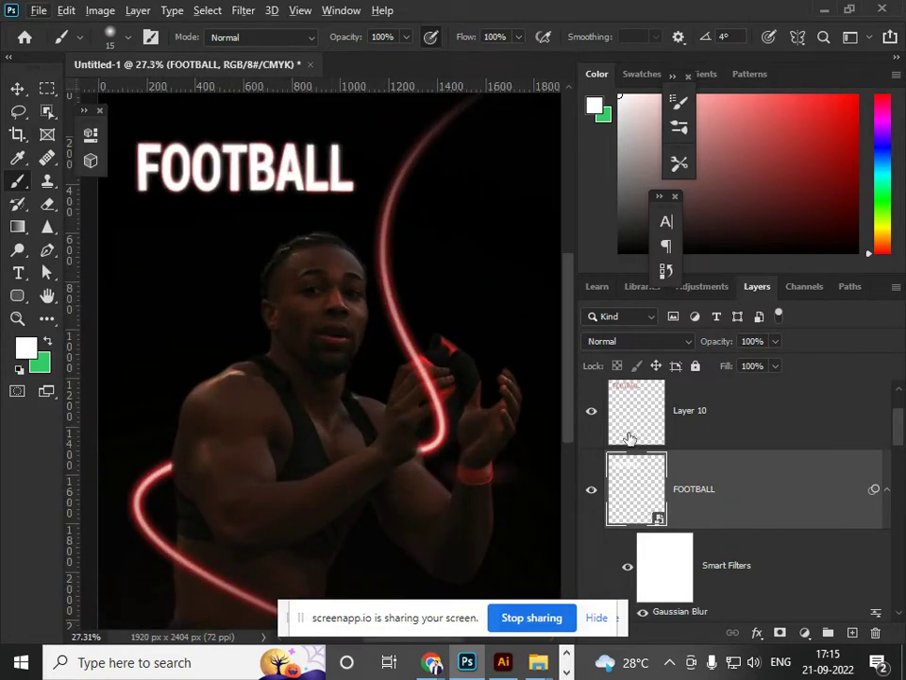
scroll(654, 453, "up", 1)
left_click(592, 412)
left_click(595, 429)
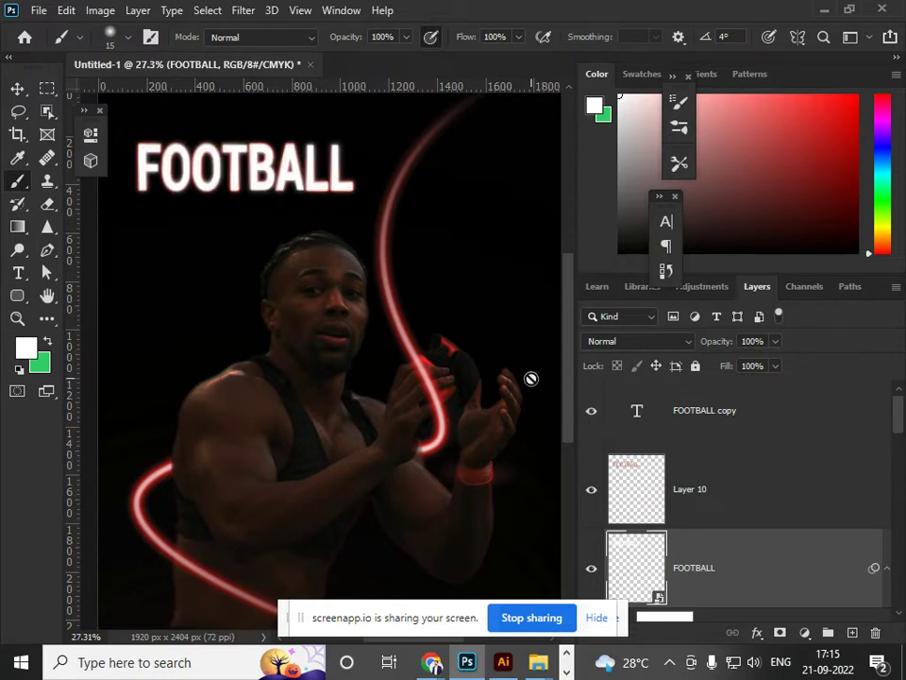
scroll(392, 340, "down", 3)
scroll(393, 358, "down", 2)
scroll(389, 351, "up", 2)
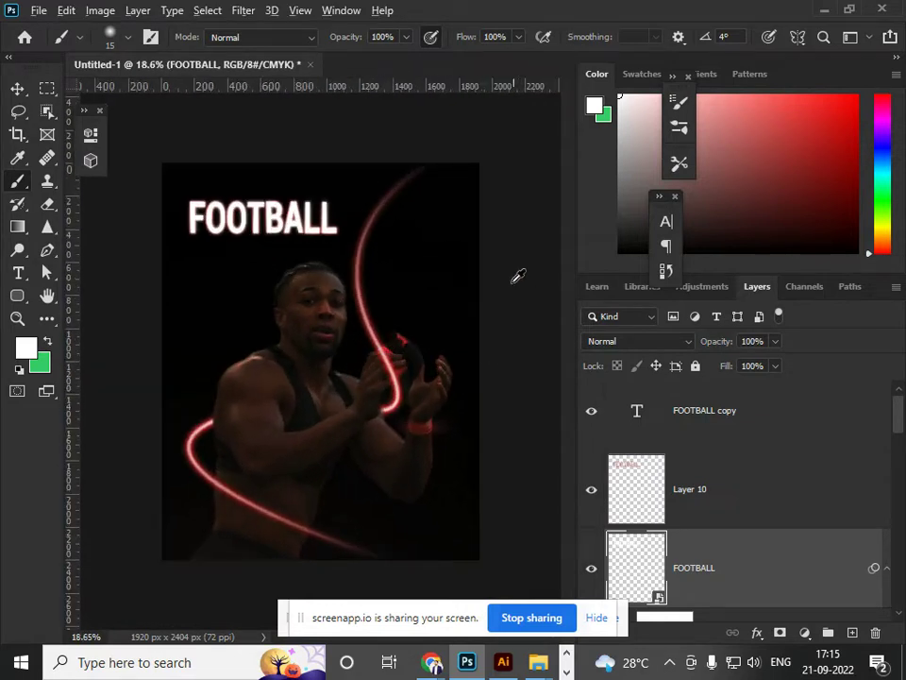
scroll(407, 368, "up", 1)
scroll(407, 365, "down", 2)
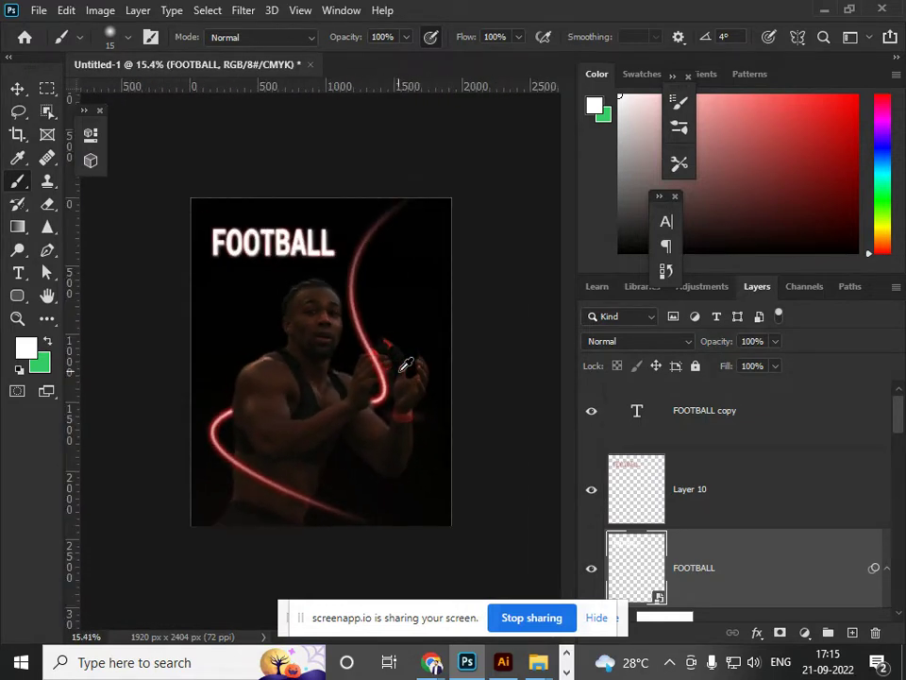
Switch to Chrome and search Google for "neon effect photoshop".
key("alt+Tab")
key("alt+Tab")
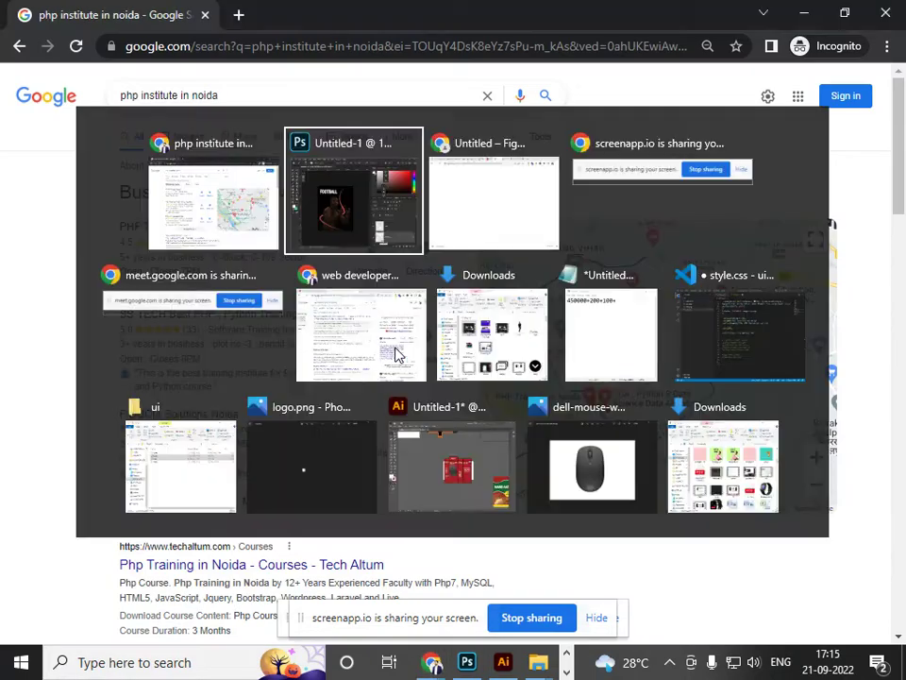
key("alt+Tab")
left_click(338, 46)
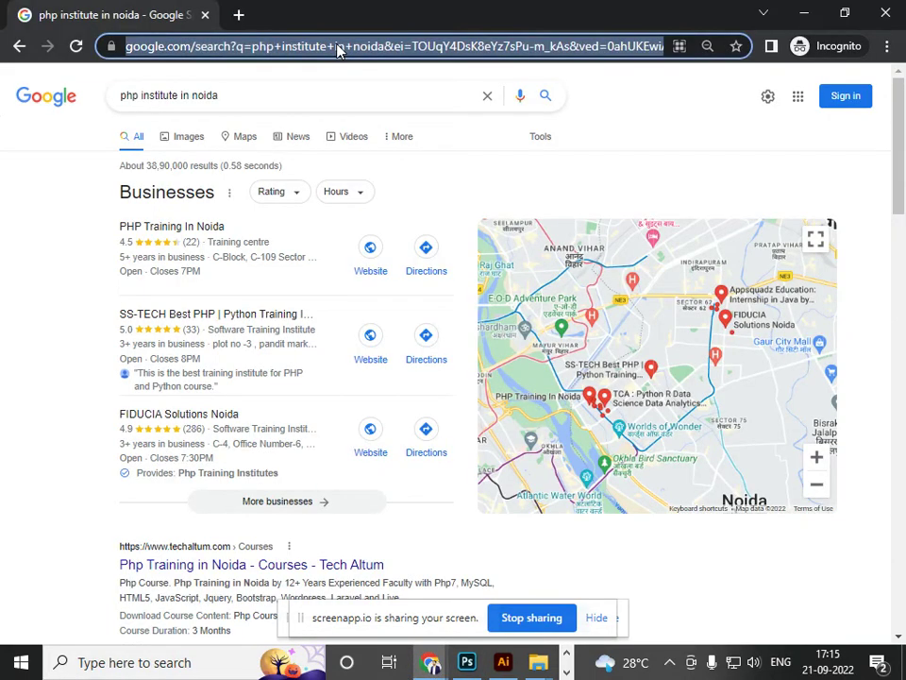
type("neon")
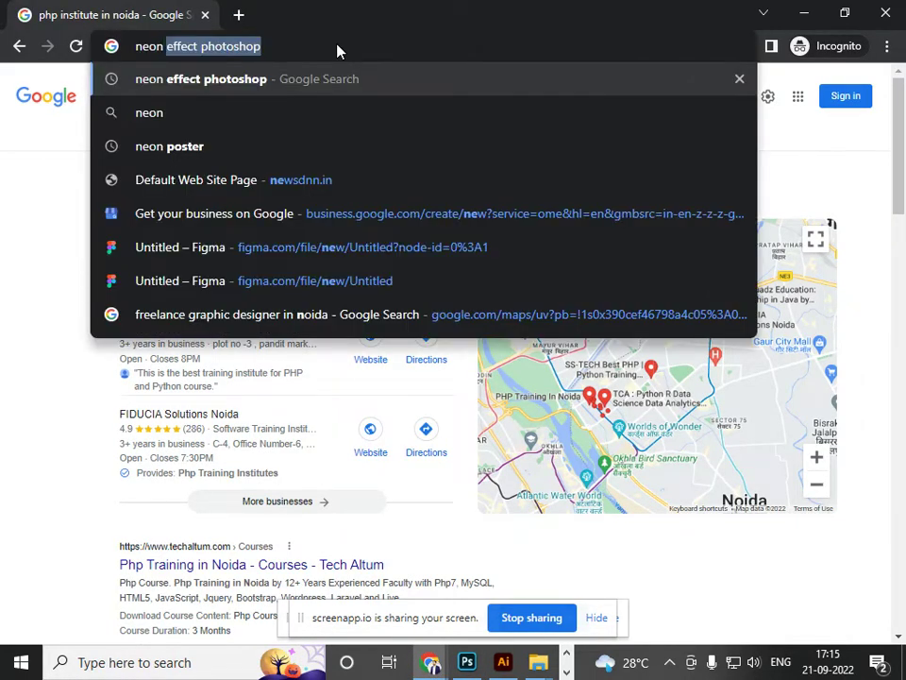
key("Return")
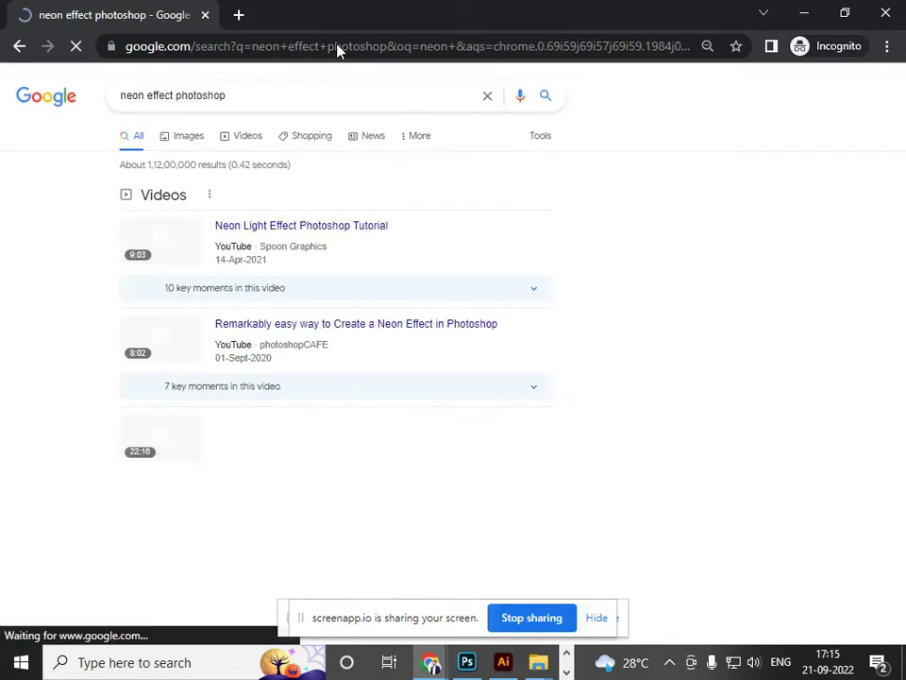
Change the search to "neon effect poster" and show the image results.
left_click_drag(175, 94, 269, 98)
type("poster")
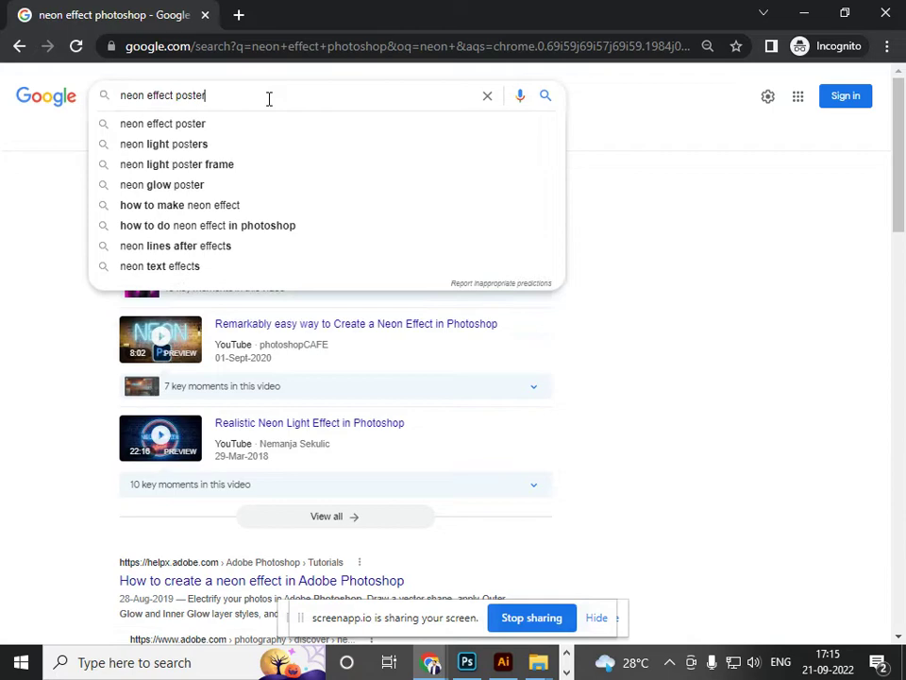
key("Return")
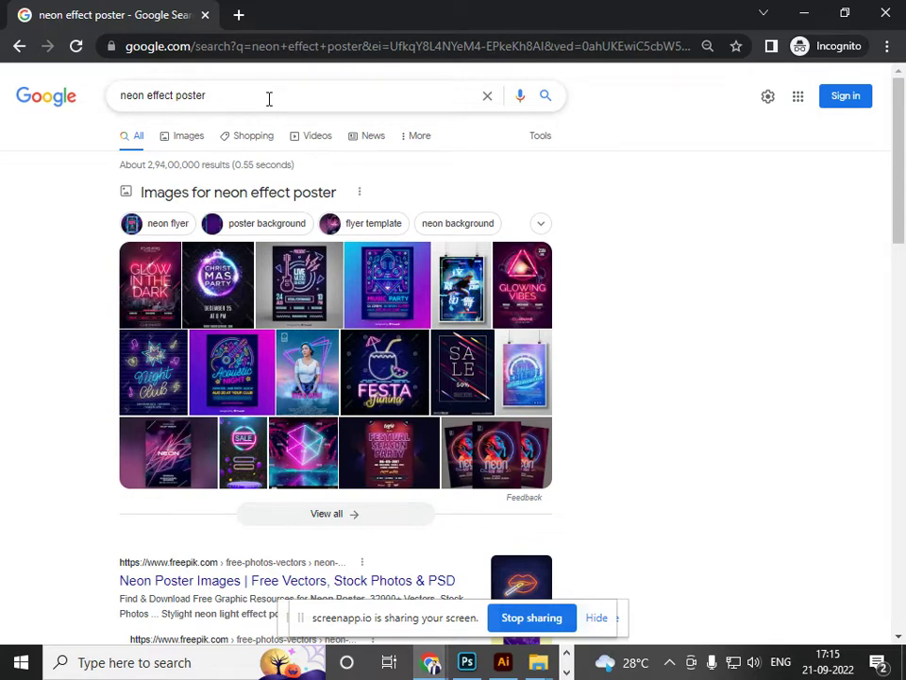
left_click(180, 137)
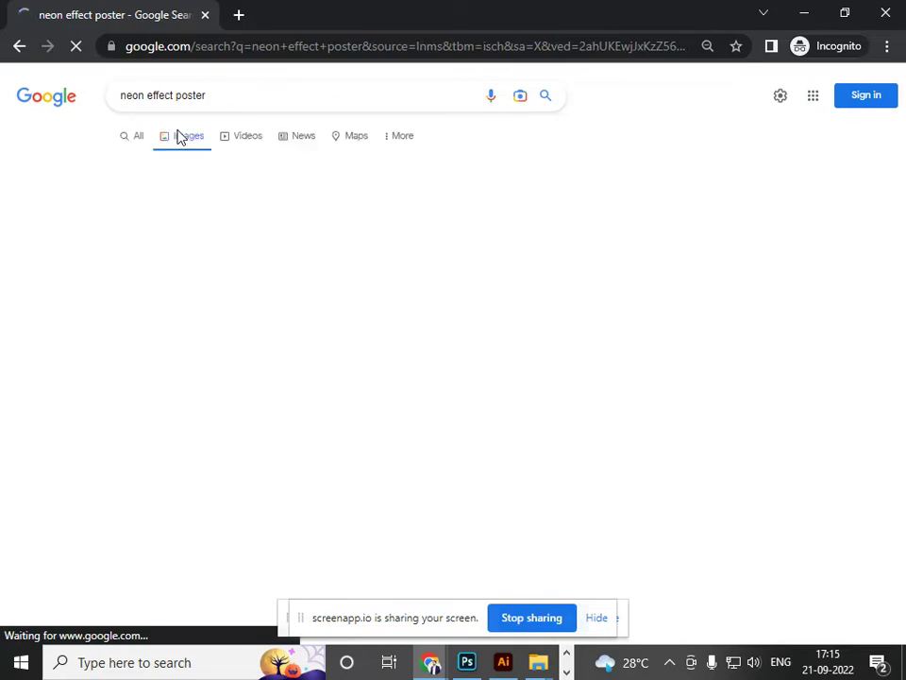
Open Notepad and write the lines "party", "25dec", "noida sector 15" and "MyBar" in a new note.
key("super+r")
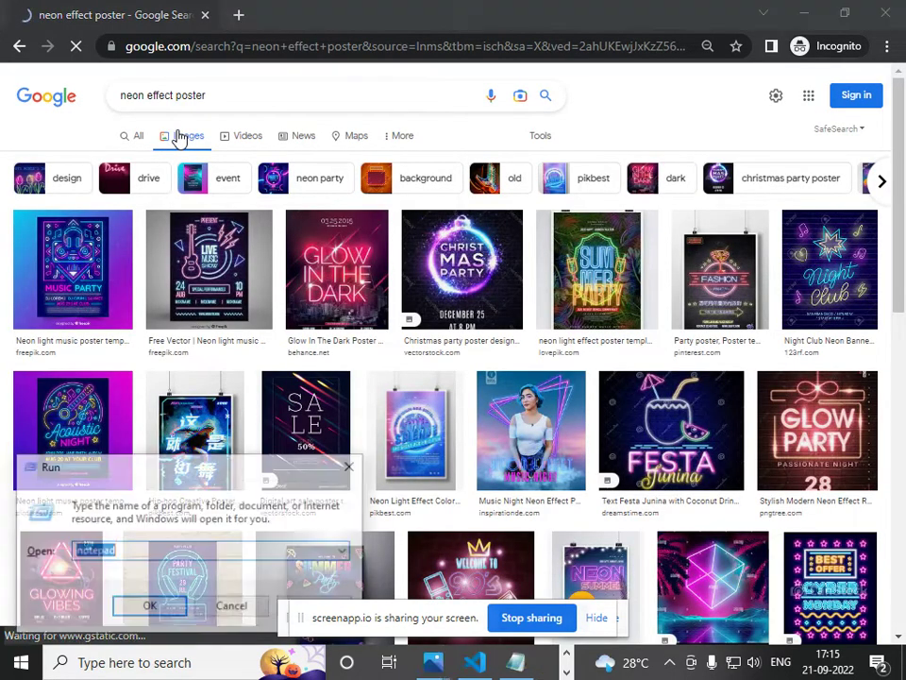
key("Return")
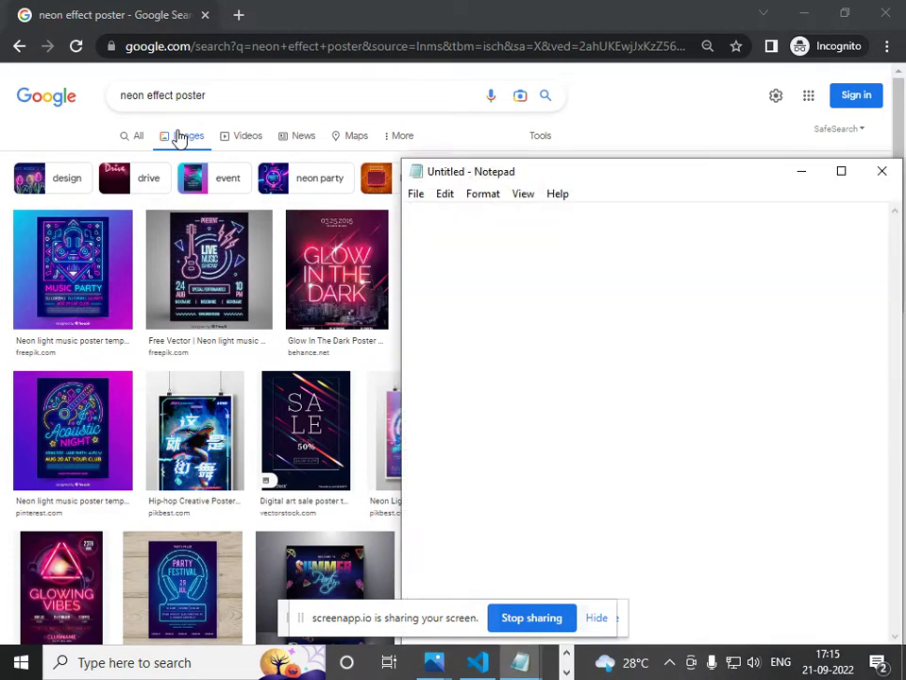
type("party")
key("Return")
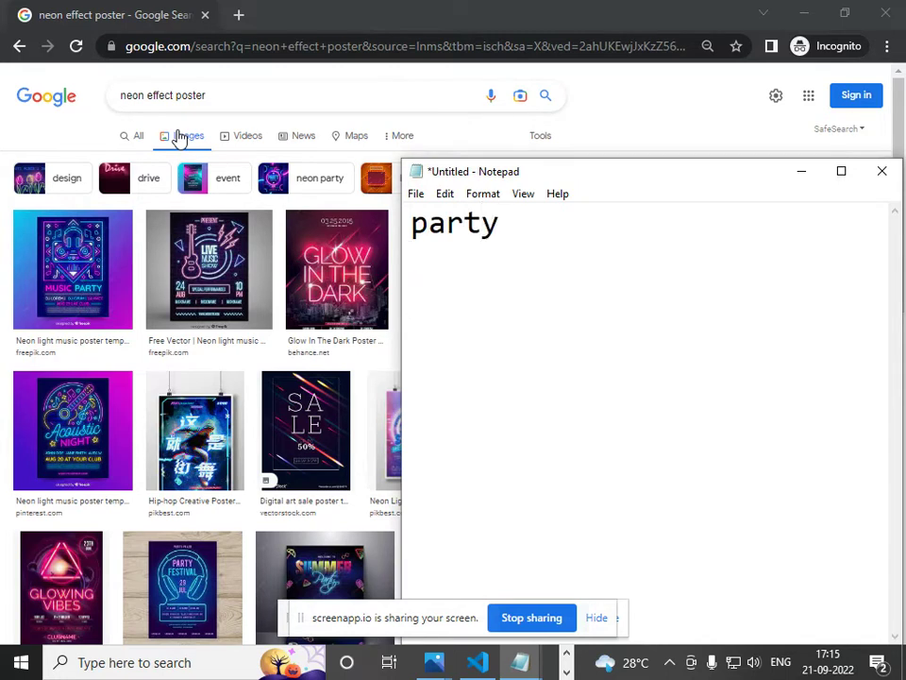
type("25dec")
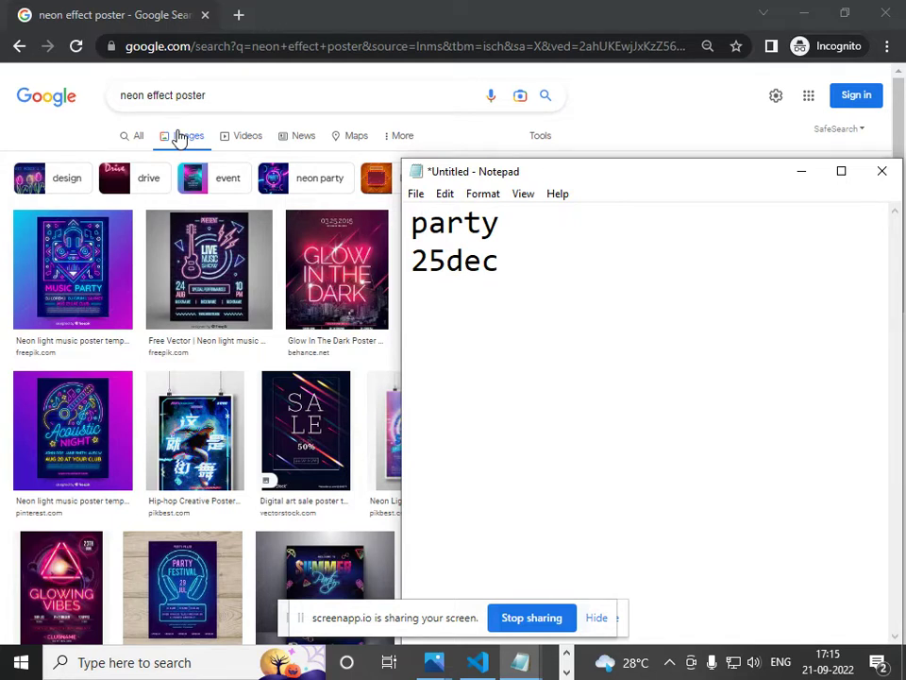
key("Return")
type("noida sec")
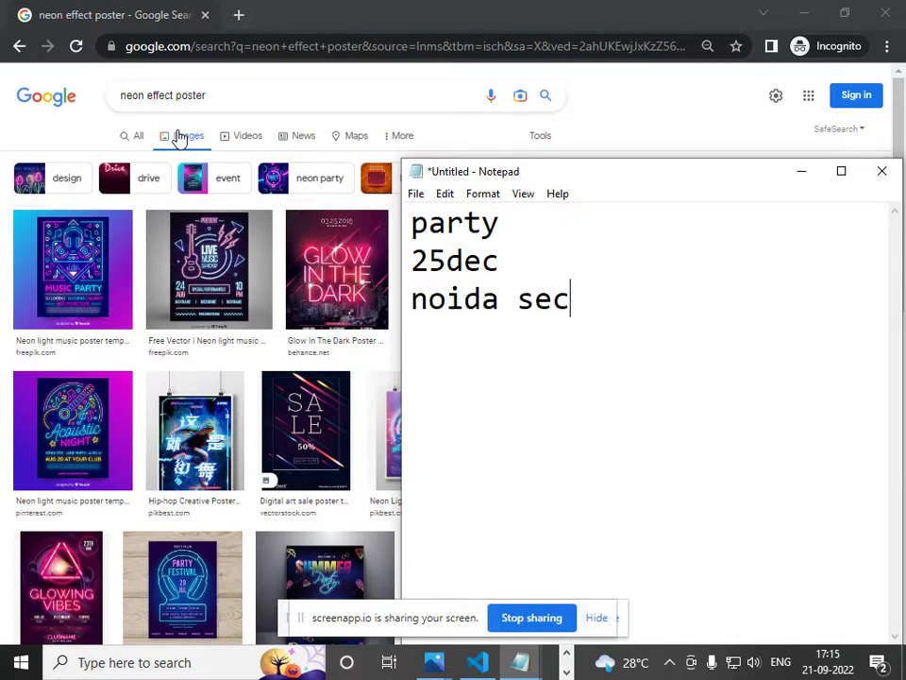
type("tor 1")
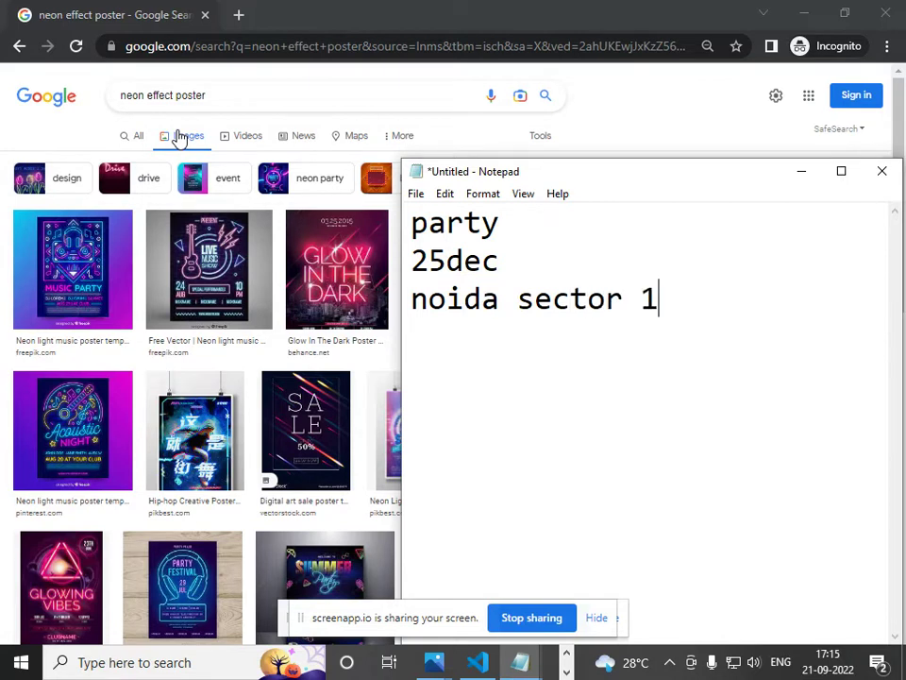
type("5 ")
type("MyBar")
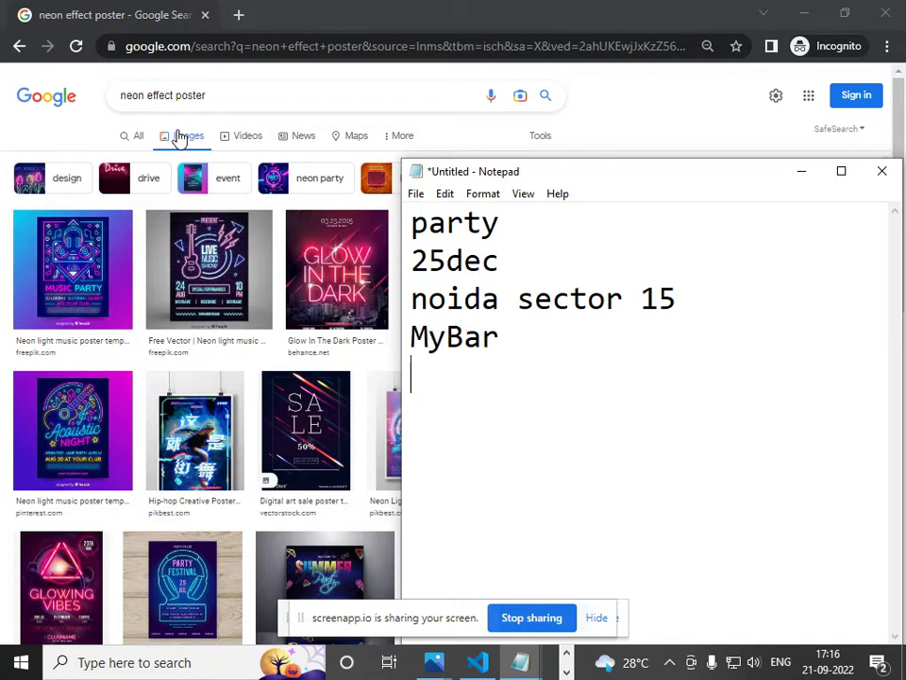
Add the lines "LIVE MUSIC" and "8pm-1.30AM" below MyBar in the note.
type("MUD")
key("BackSpace")
key("BackSpace")
key("BackSpace")
type("LIV")
type("E MUSI")
type("C")
type("8p")
type("m")
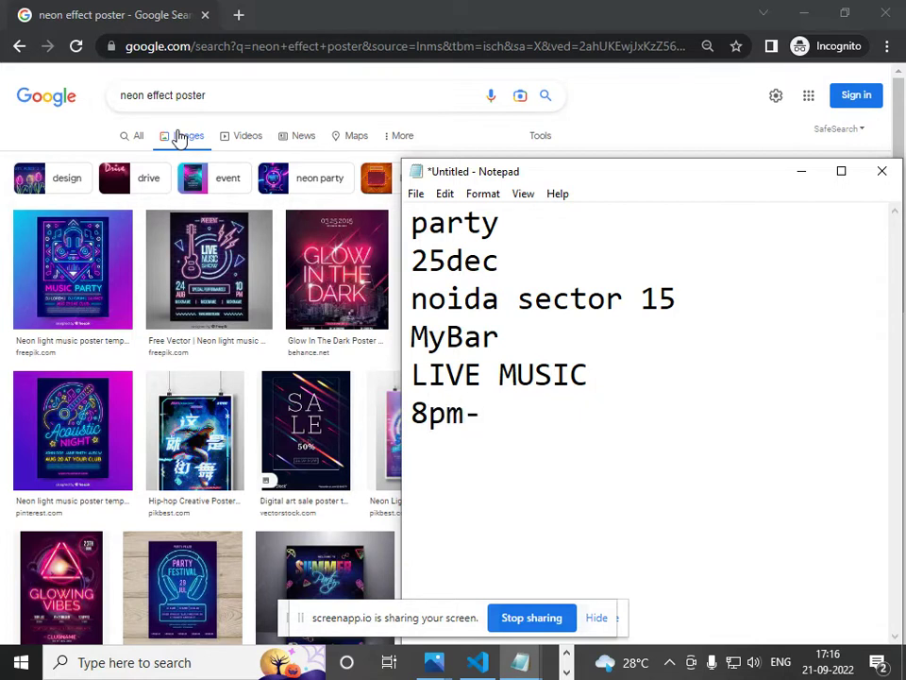
type("-1.30a")
key("BackSpace")
type("AM")
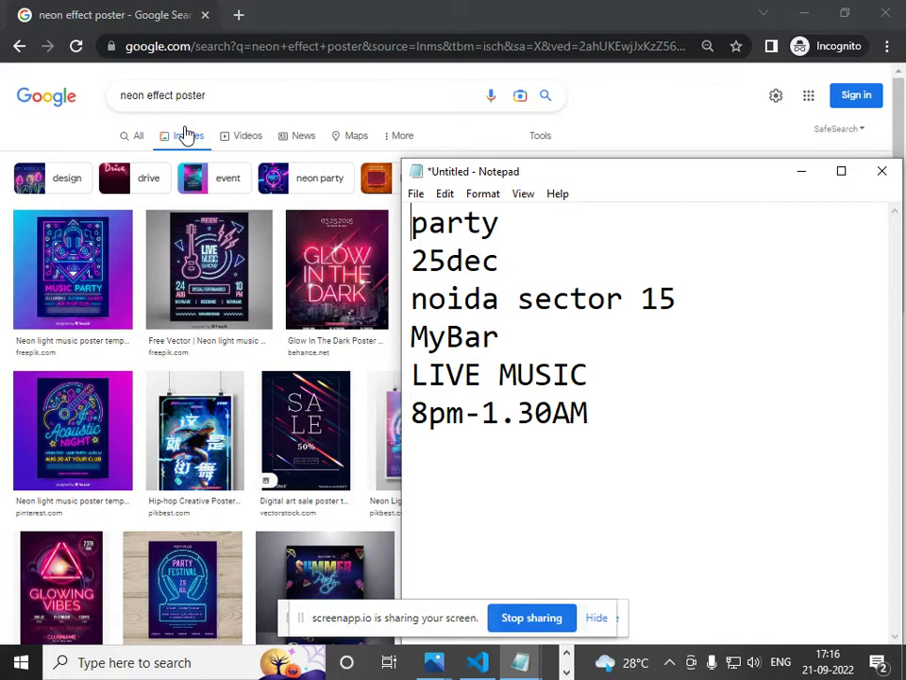
Highlight all lines of the party details in Notepad and return to the neon poster image results in Chrome.
key("shift+Down")
key("shift+Down")
key("shift+Down")
key("shift+Down")
key("shift+Down")
key("shift+Down")
key("shift+Down")
key("shift+Down")
key("shift+Up")
key("shift+Up")
key("shift+Down")
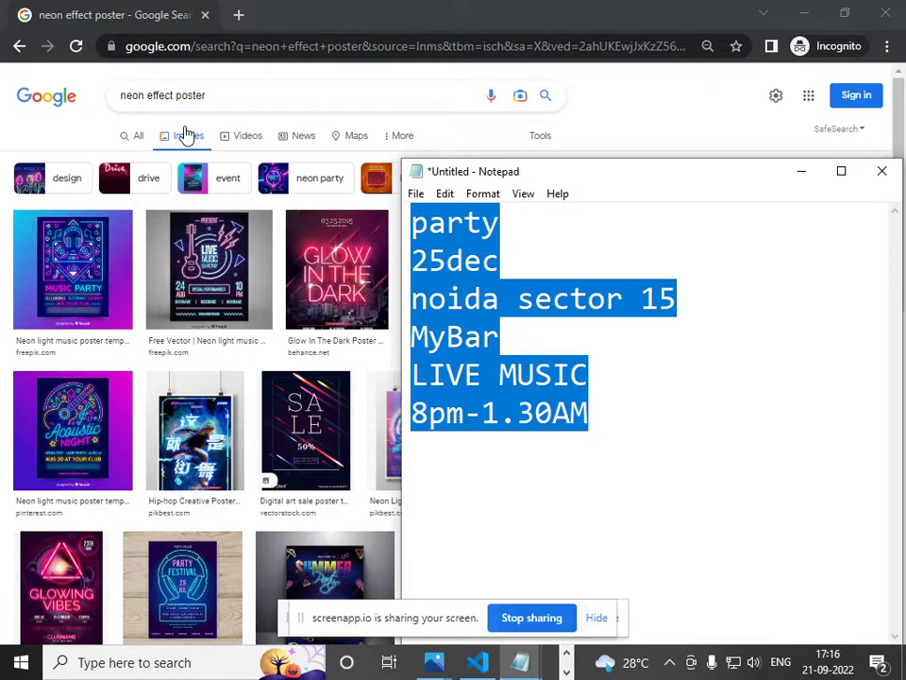
key("alt+Tab")
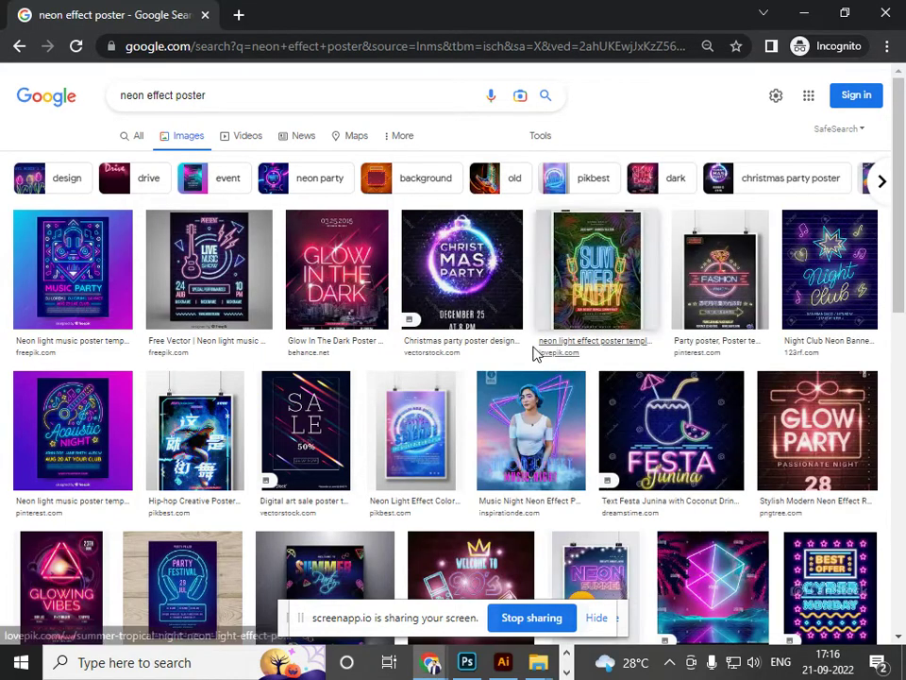
Switch to Photoshop and create a new print document with the Letter preset, 8.5 x 11 inches at 300 ppi.
key("alt+Tab")
key("alt+Tab")
key("alt+Tab")
key("alt+Tab")
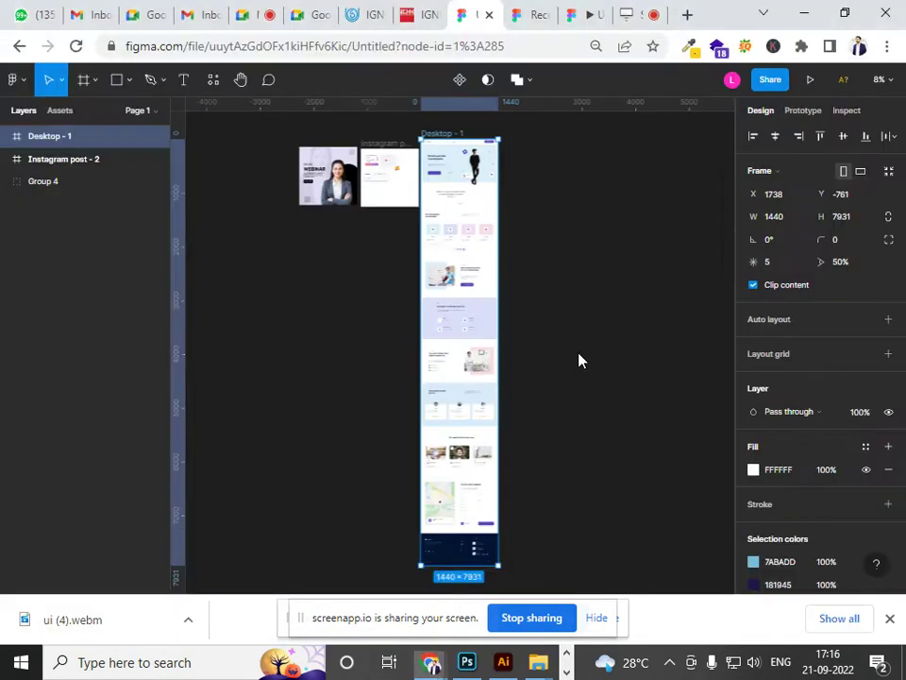
key("alt+Tab")
key("alt+Tab")
key("alt+Tab")
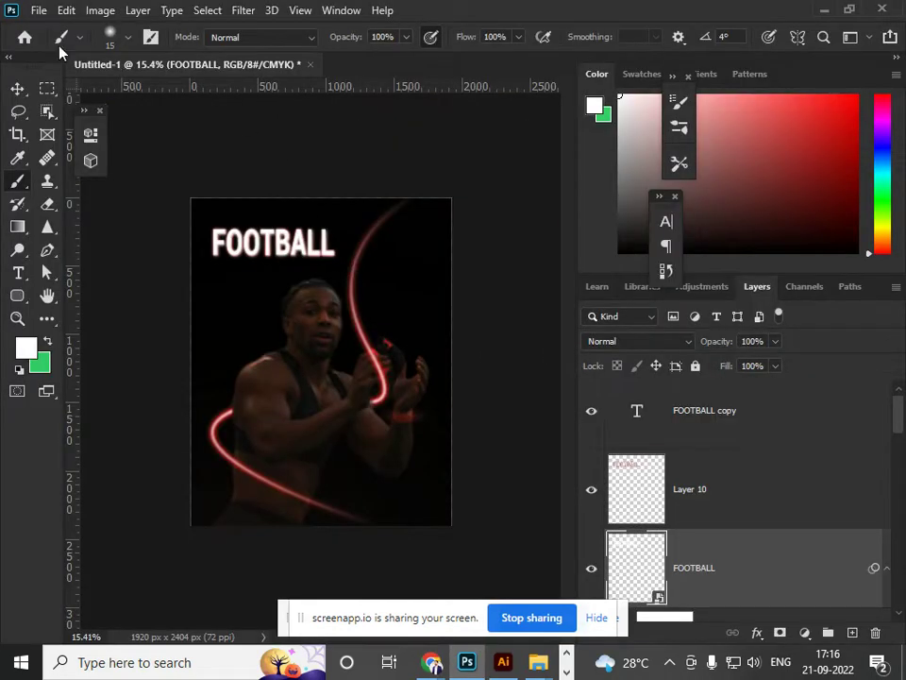
left_click(38, 10)
left_click(229, 199)
key("ctrl+n")
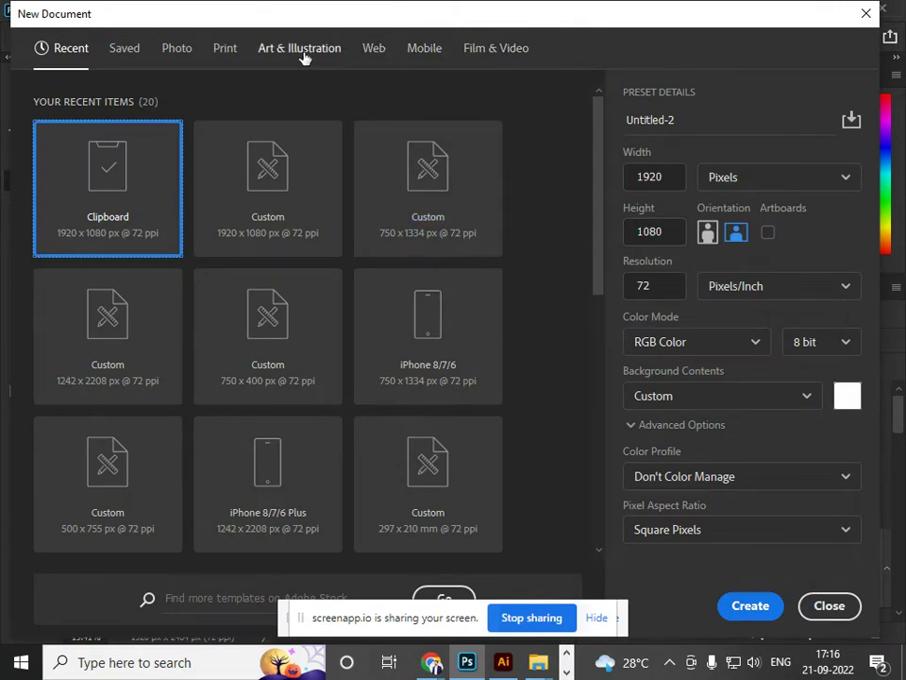
left_click(226, 58)
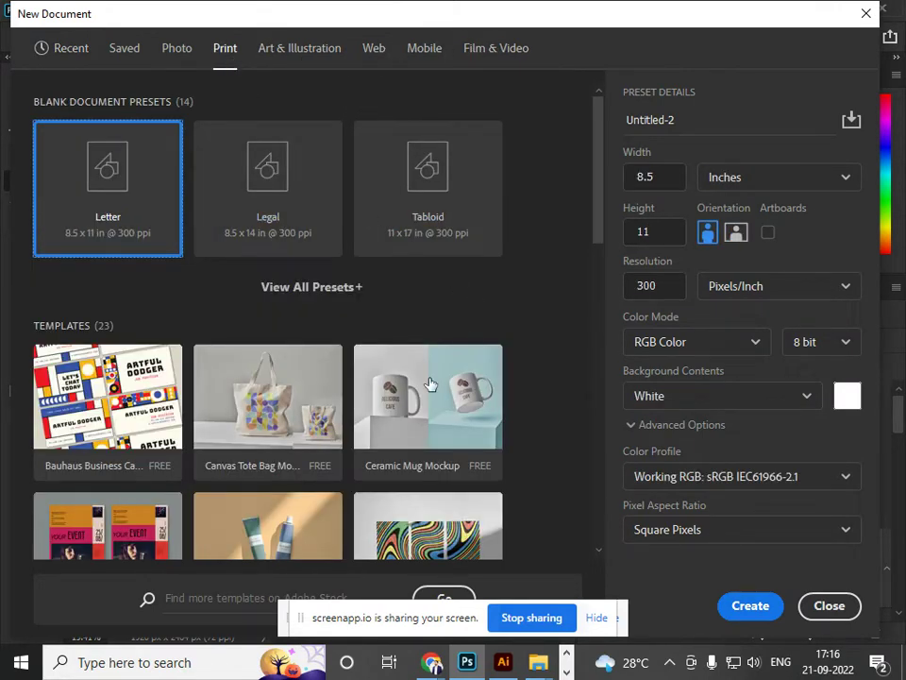
left_click(750, 604)
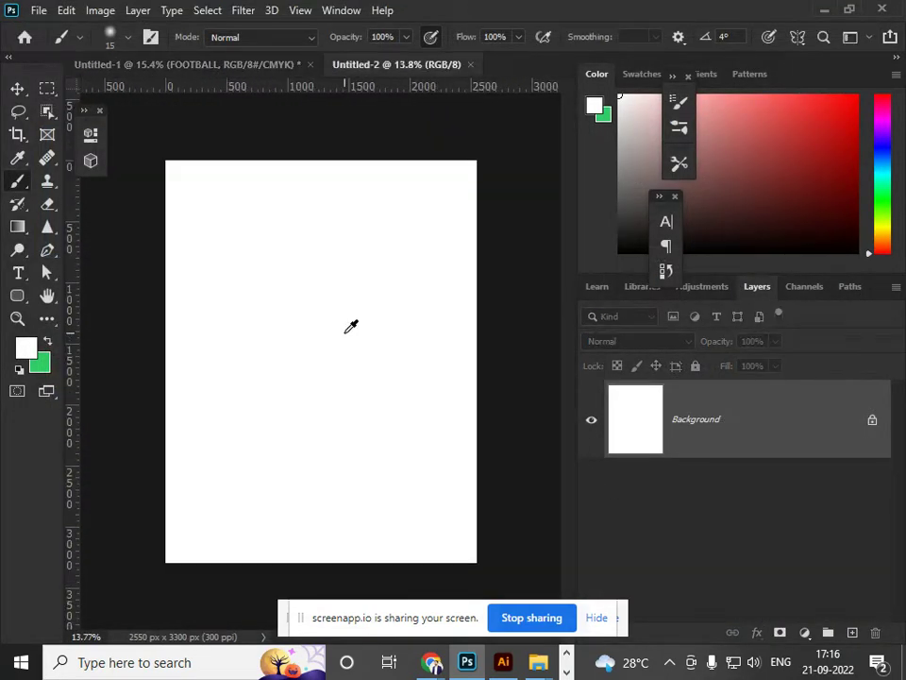
Set the foreground color to black and fill the new document's background layer with it.
left_click(26, 348)
left_click(512, 551)
left_click(751, 337)
key("b")
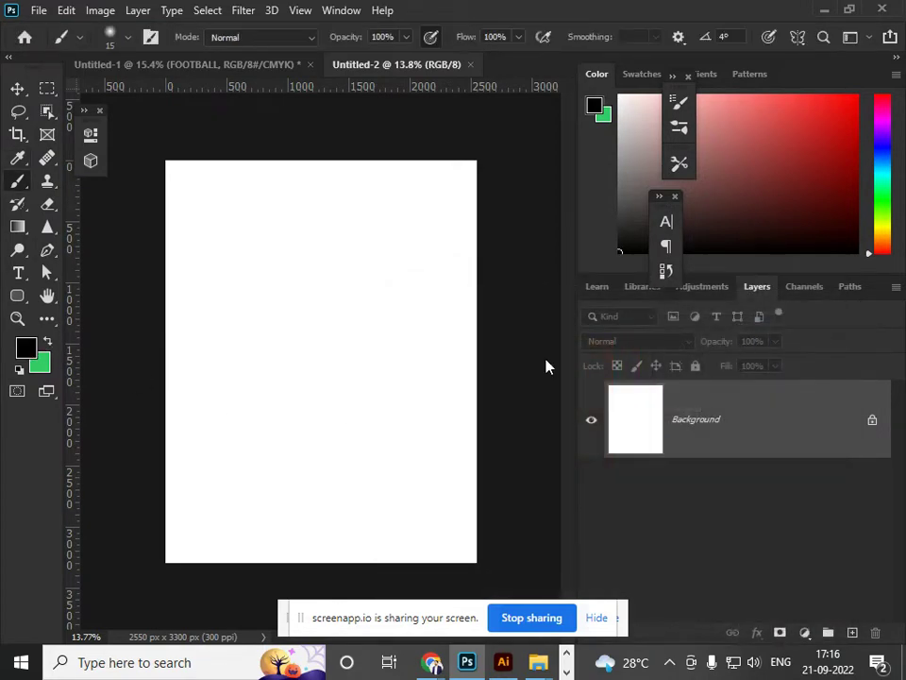
key("alt+BackSpace")
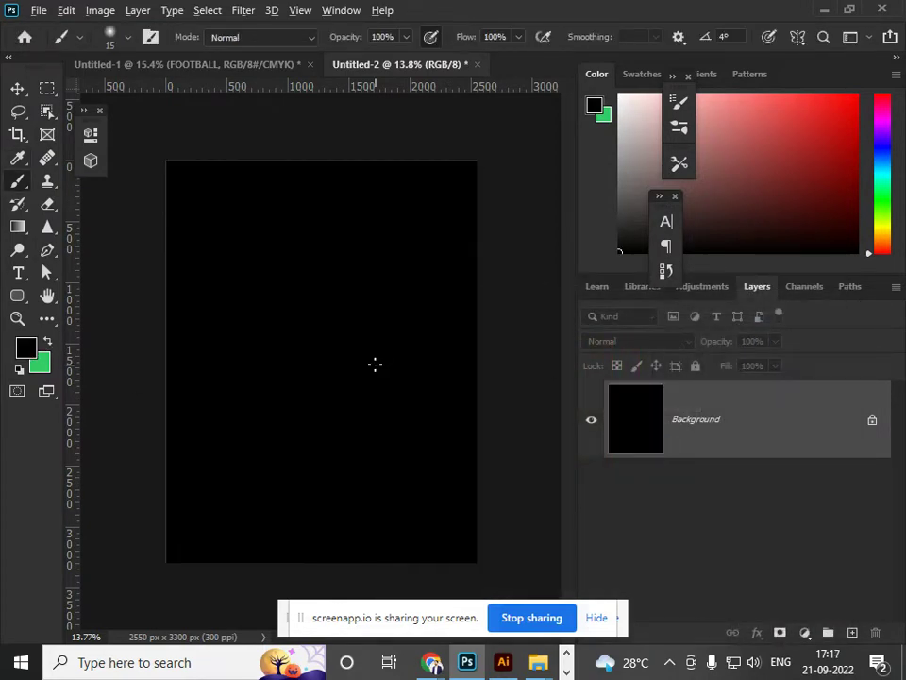
Add a Gradient fill layer above the black background.
key("alt+Tab")
key("alt+Tab")
key("Tab")
key("alt+Tab")
key("Tab")
left_click(804, 632)
left_click(811, 642)
left_click(811, 643)
left_click(811, 644)
left_click(811, 646)
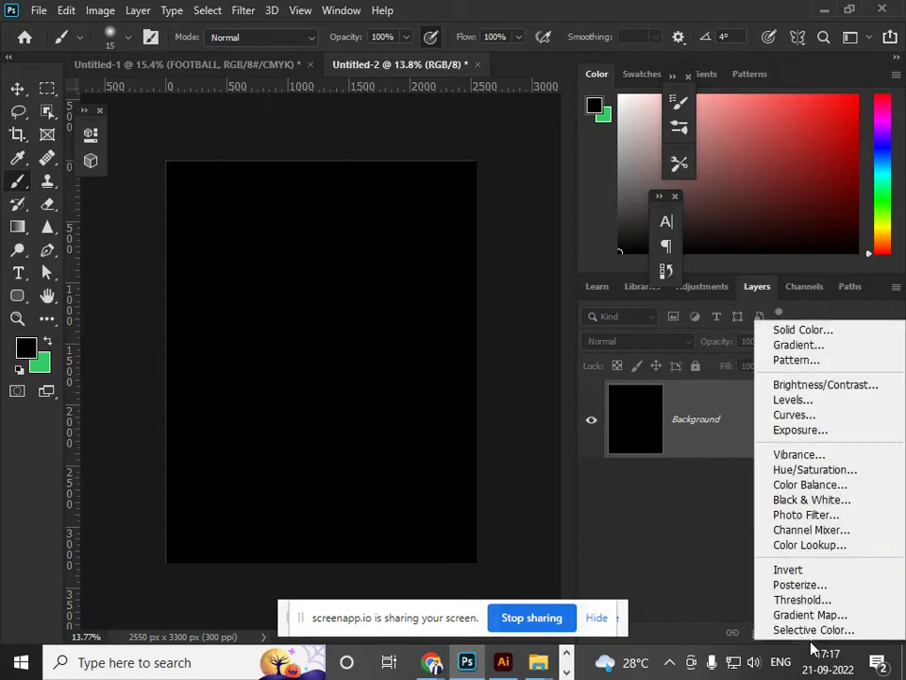
left_click(815, 346)
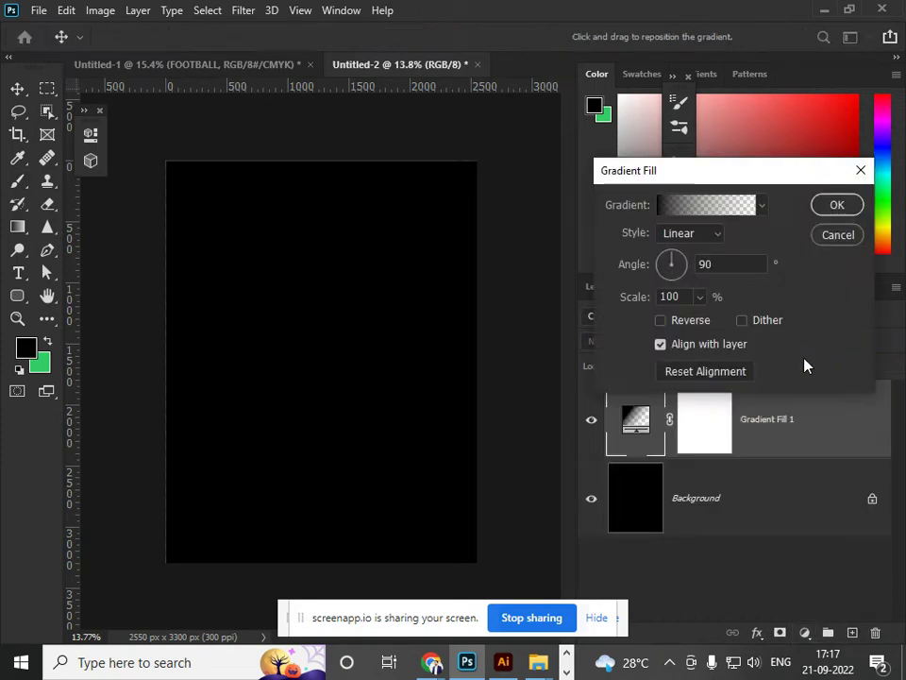
Change the gradient's starting color stop to a strong blue that fades to transparent and accept the edited gradient.
left_click(722, 214)
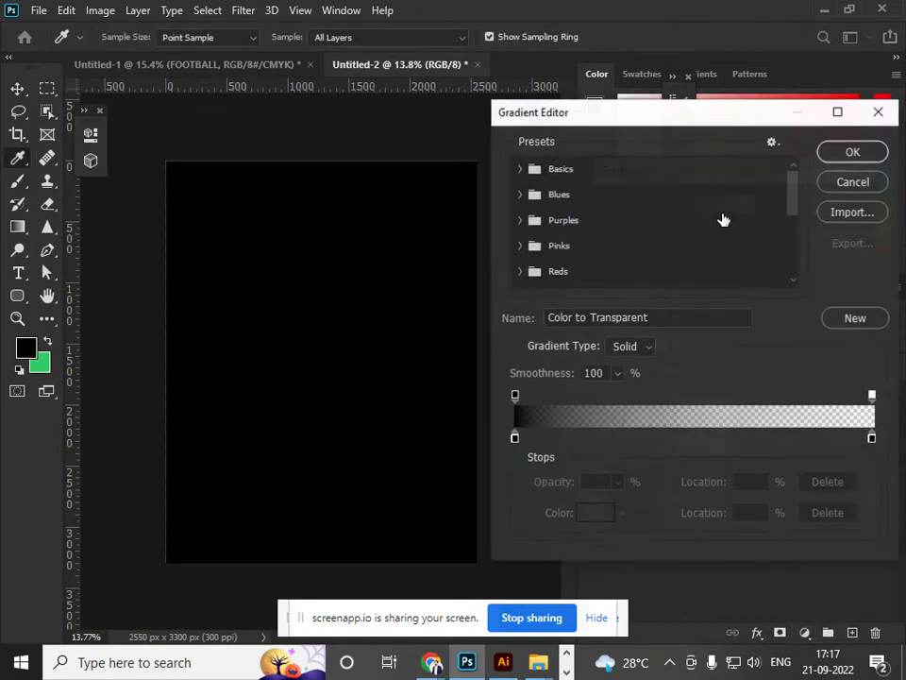
left_click(515, 438)
left_click(584, 511)
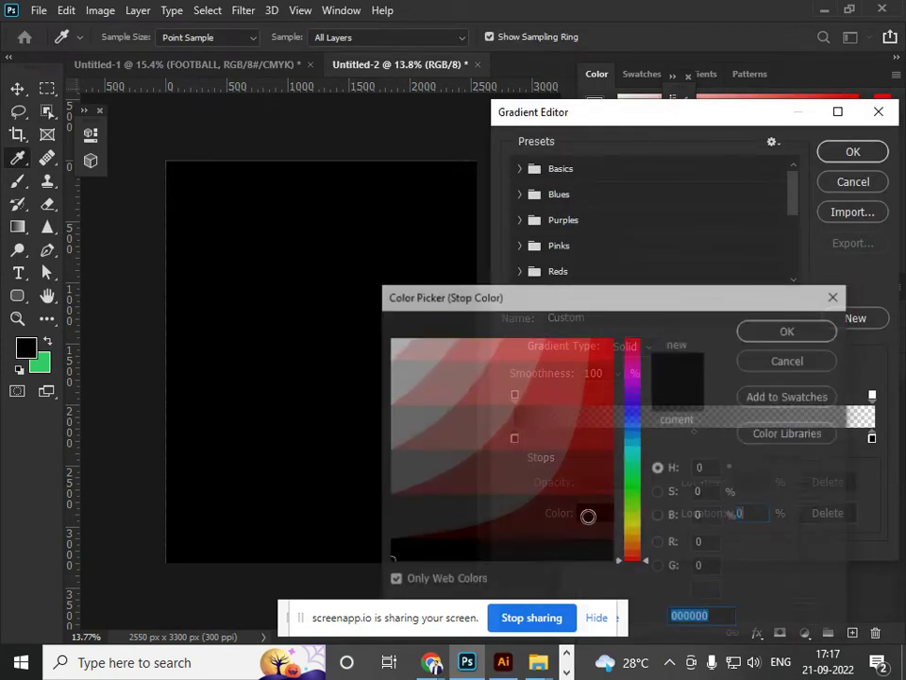
left_click_drag(639, 408, 633, 426)
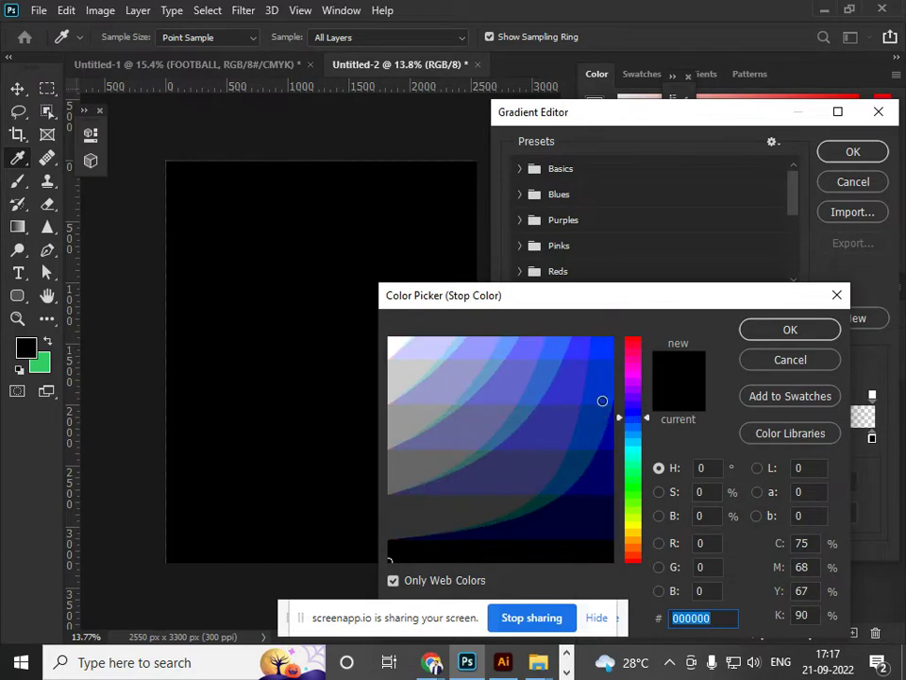
left_click(607, 349)
left_click(604, 421)
left_click(597, 387)
left_click(772, 327)
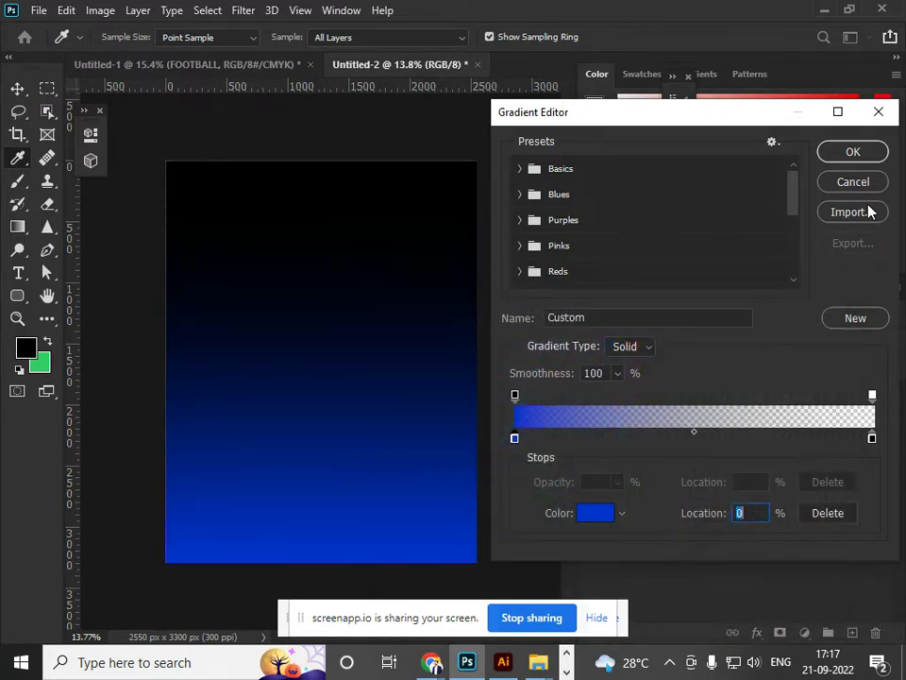
left_click(850, 152)
Set the gradient fill's style to Radial and place its blue glow at the canvas center.
left_click(712, 234)
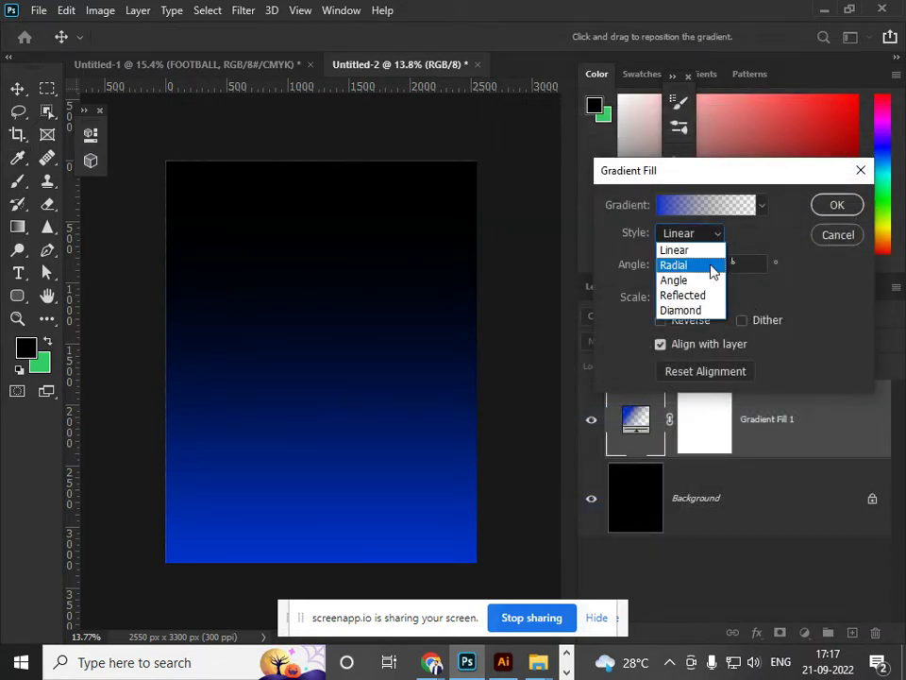
left_click(713, 263)
mouse_move(329, 364)
left_mouse_down()
mouse_move(269, 478)
mouse_move(340, 340)
mouse_move(331, 364)
left_mouse_up()
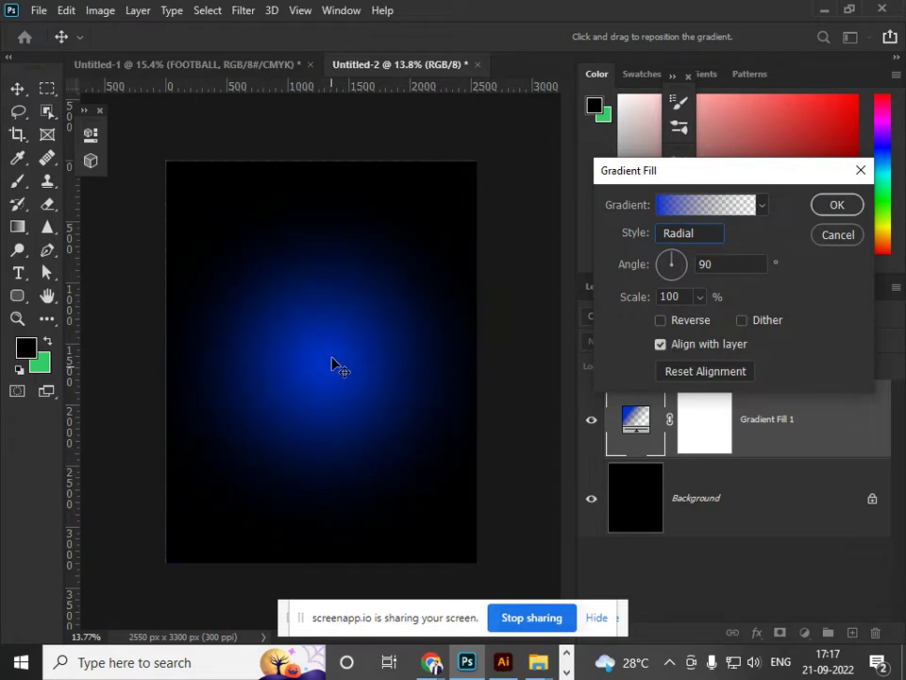
Enlarge the radial gradient's scale to 166% and apply the gradient fill.
left_click(699, 296)
mouse_move(703, 317)
left_mouse_down()
mouse_move(718, 320)
mouse_move(703, 325)
left_mouse_up()
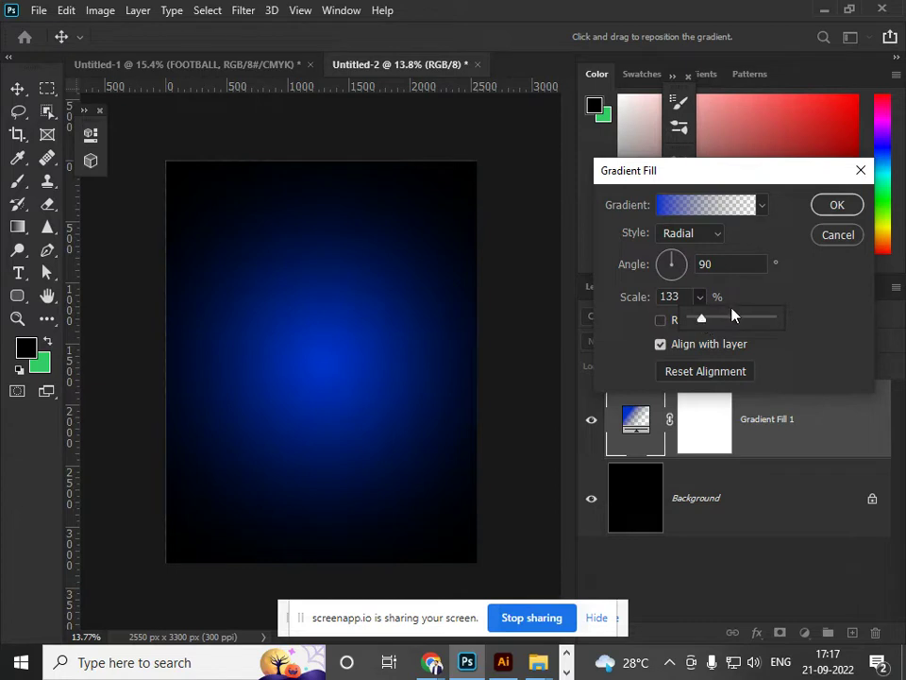
left_click(690, 295)
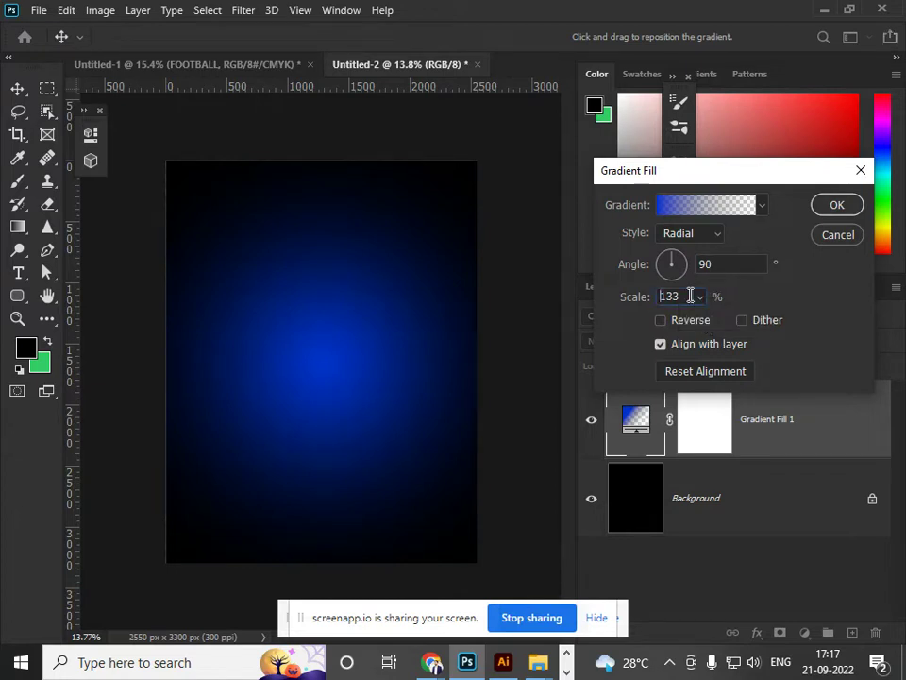
key("Up")
key("Up")
key("Up")
key("Up")
key("Up")
key("Up")
key("Up")
key("Up")
key("Up")
key("Up")
key("Up")
key("Up")
key("Up")
key("Up")
key("Up")
key("Up")
key("Up")
key("Up")
key("Up")
key("Up")
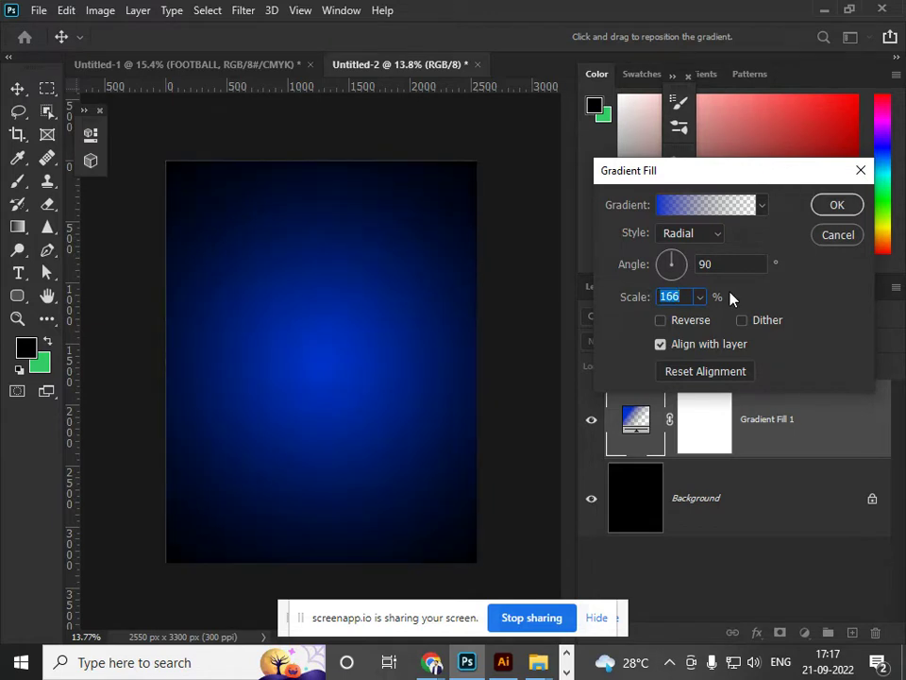
left_click(853, 204)
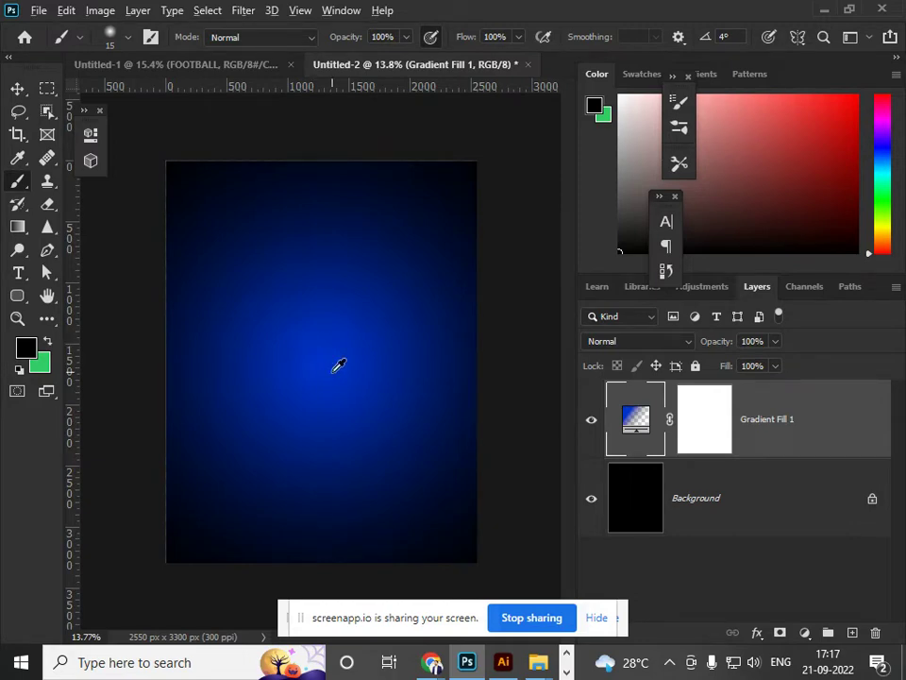
Highlight the word "party" in the Notepad details and switch to the neon poster results in Chrome.
key("alt+Tab")
left_click_drag(501, 223, 418, 221)
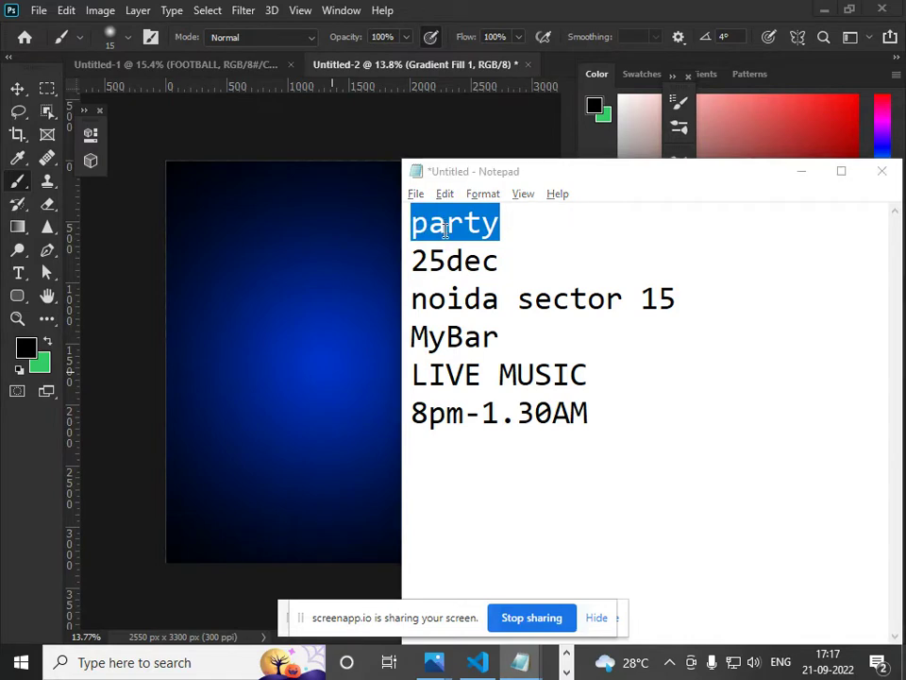
key("alt+Tab")
key("alt+Tab")
key("Tab")
key("Tab")
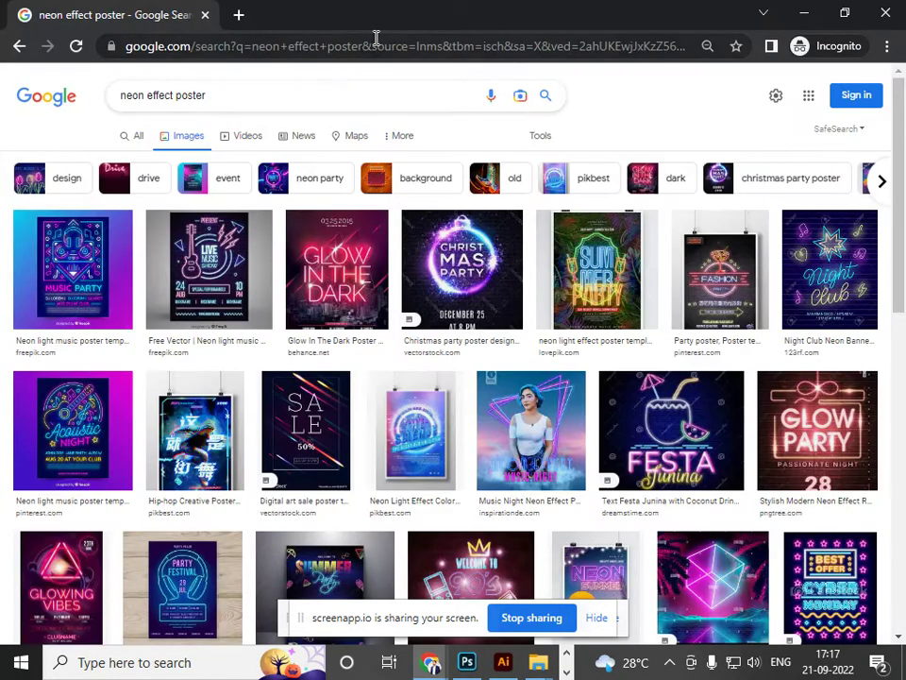
Search Google for "luxury fonts".
left_click(375, 45)
type("luxu")
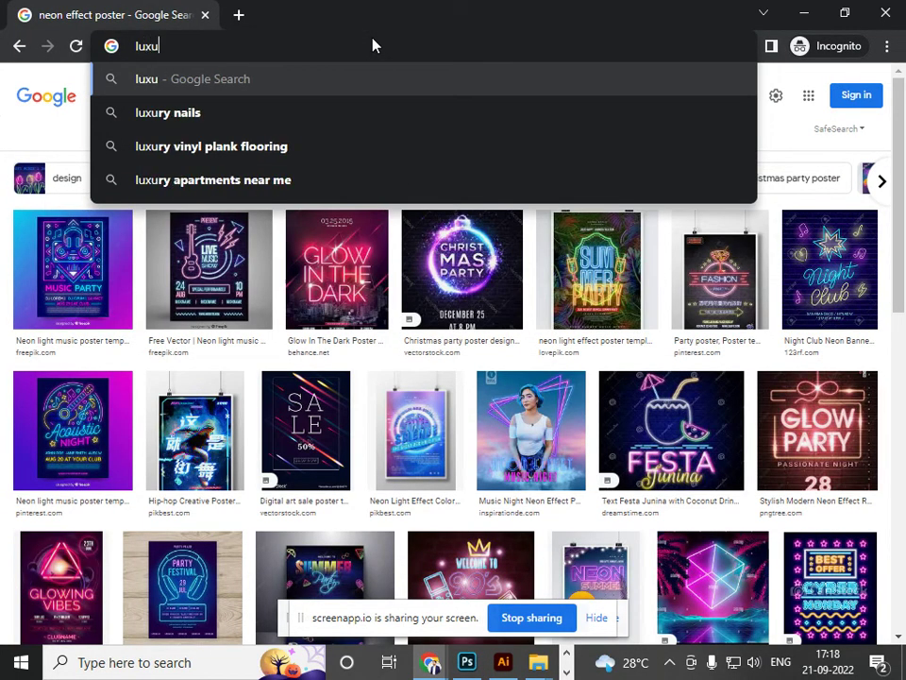
type("ry fonts")
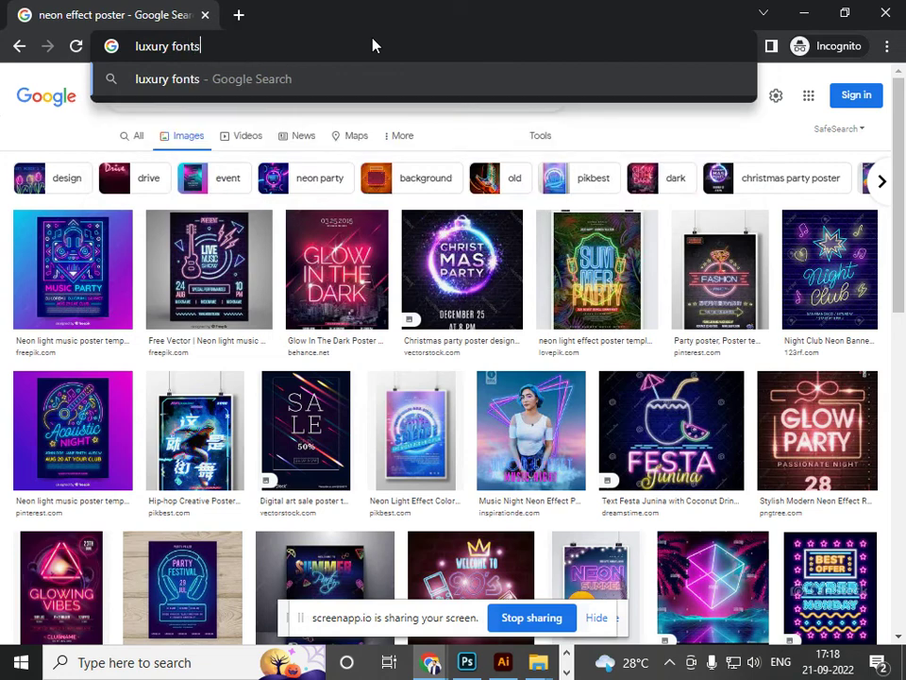
key("Return")
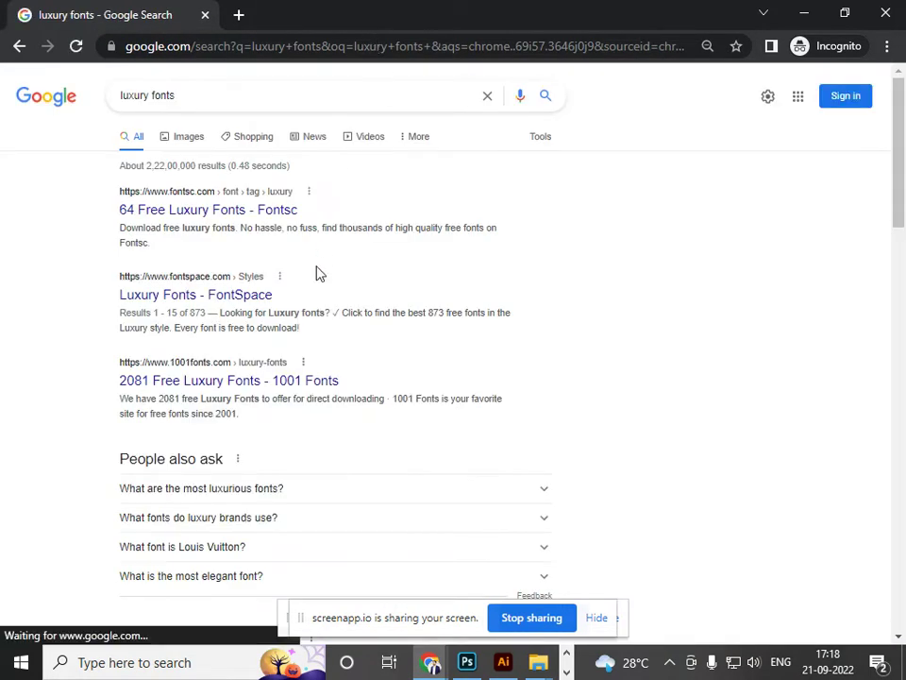
Open the FontSpace and 1001 Fonts luxury font results in new tabs and look through the remaining search results.
right_click(200, 295)
left_click(225, 308)
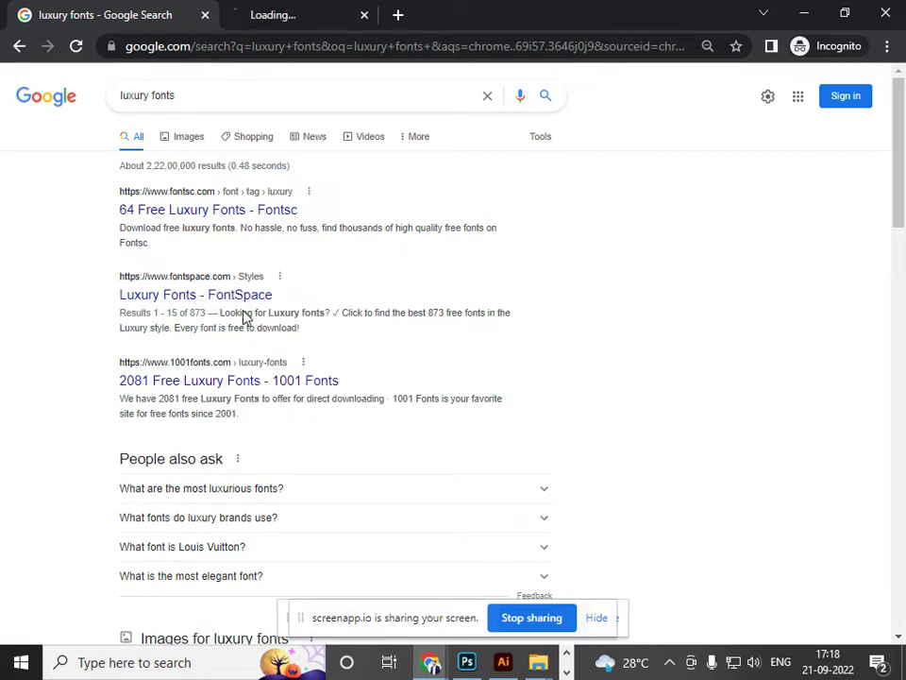
scroll(208, 302, "down", 2)
right_click(209, 294)
left_click(265, 312)
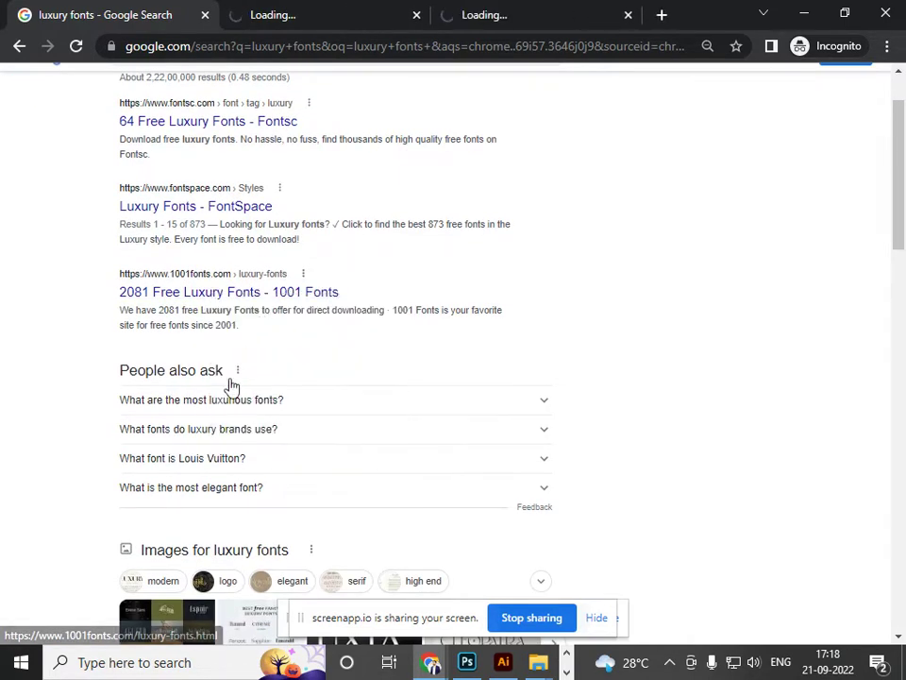
scroll(232, 384, "down", 4)
scroll(295, 382, "up", 1)
scroll(295, 382, "up", 1)
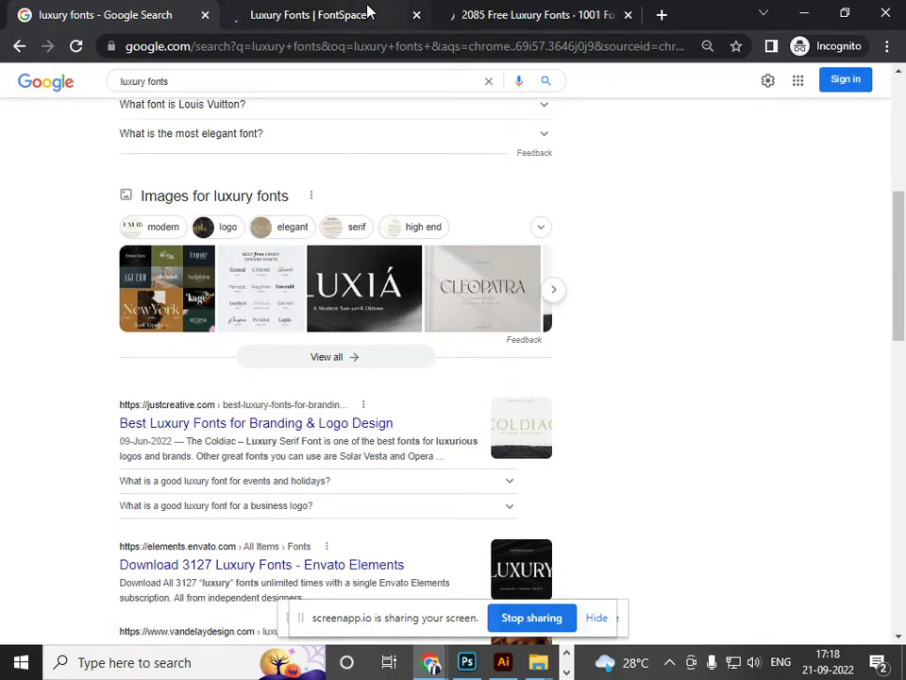
scroll(241, 425, "down", 2)
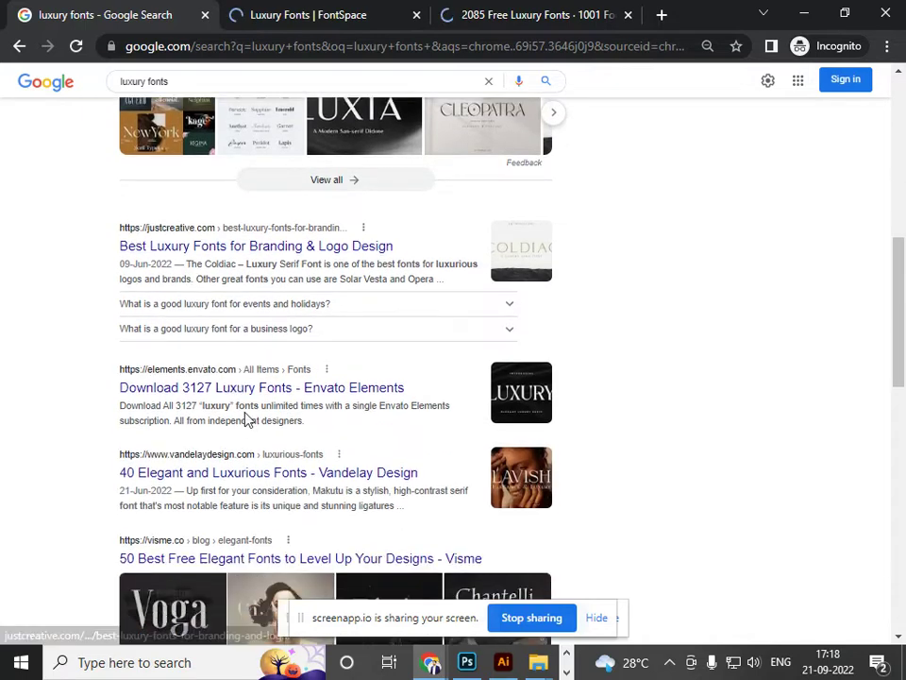
scroll(258, 422, "down", 3)
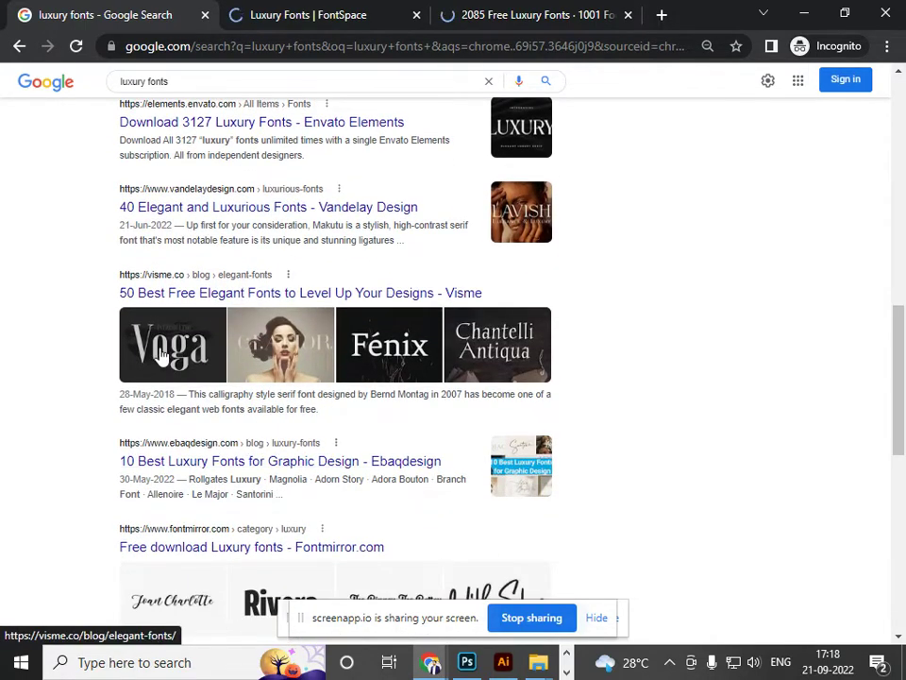
Browse the luxury font previews on FontSpace and bring up the 1001 Fonts luxury page.
left_click(357, 16)
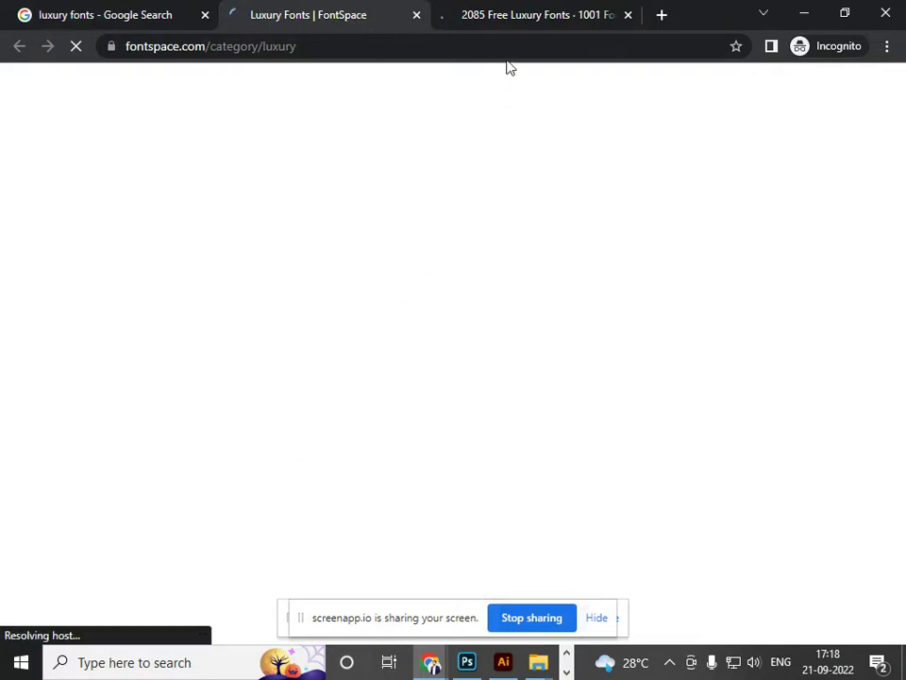
scroll(434, 339, "down", 3)
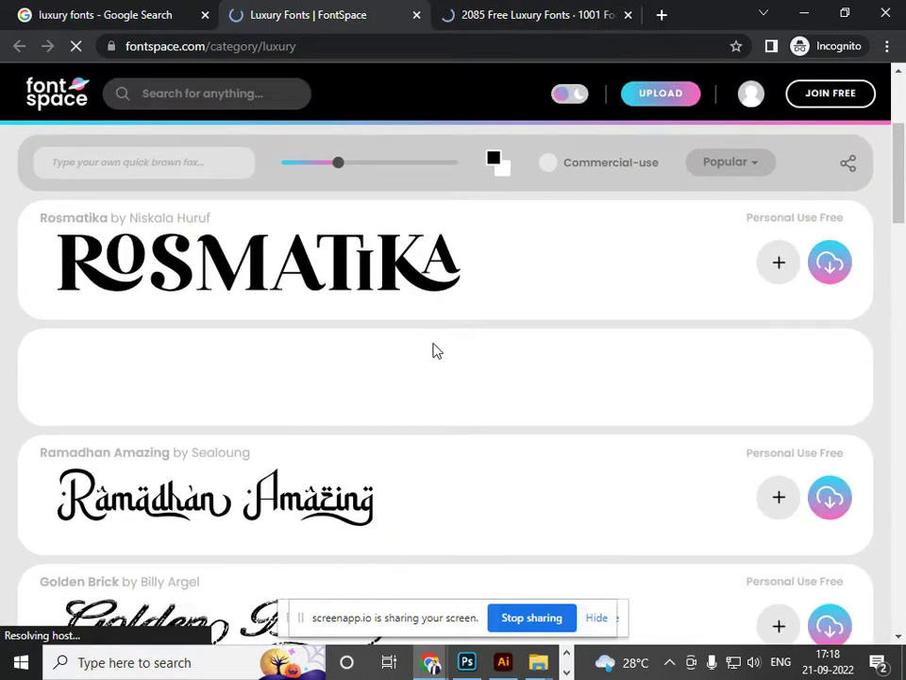
scroll(434, 349, "down", 3)
scroll(434, 349, "down", 6)
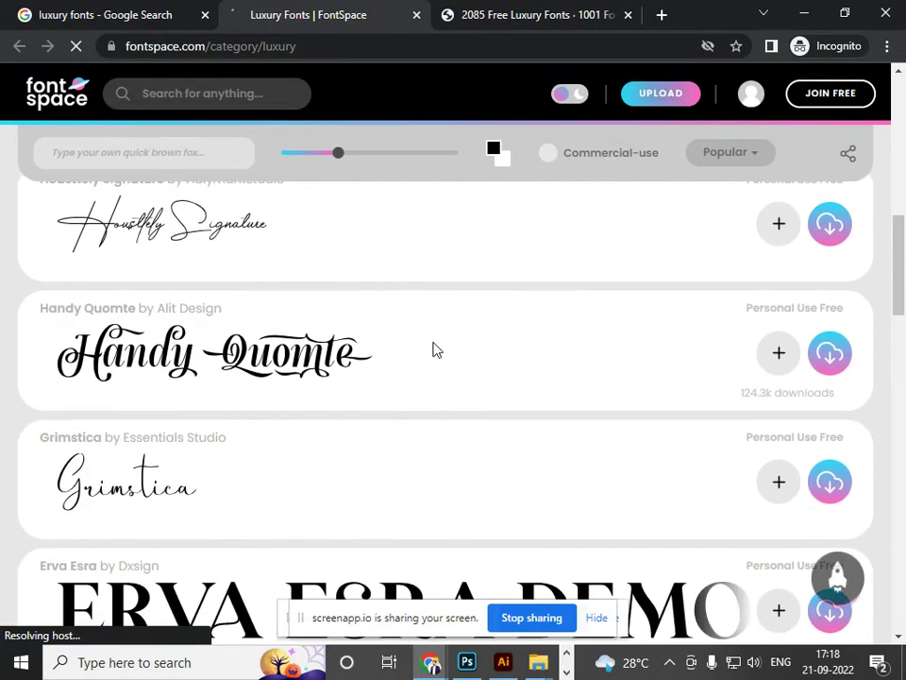
left_click(780, 347)
left_click(645, 260)
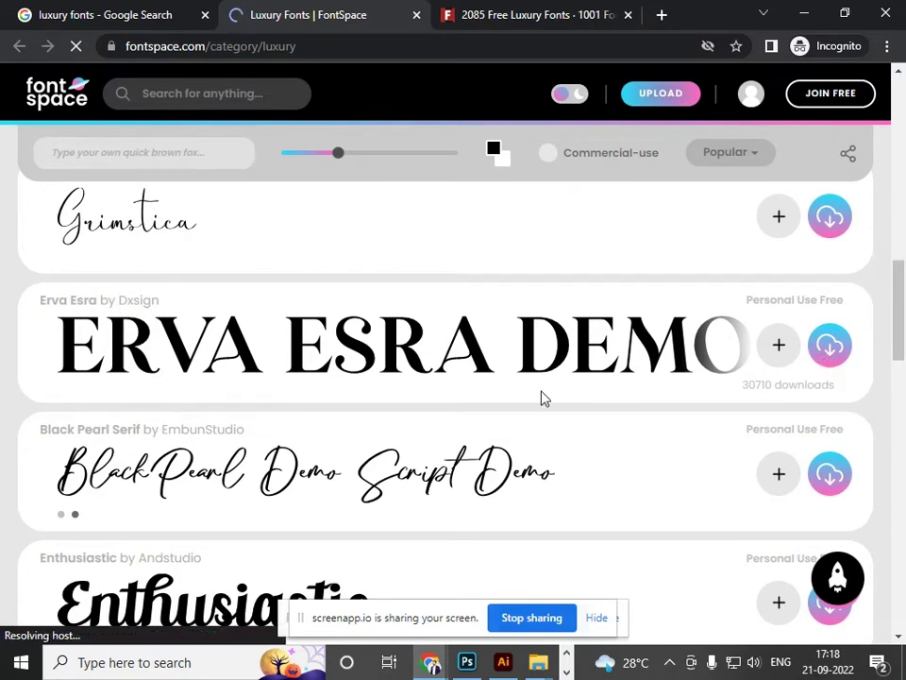
scroll(536, 404, "down", 3)
scroll(536, 404, "down", 4)
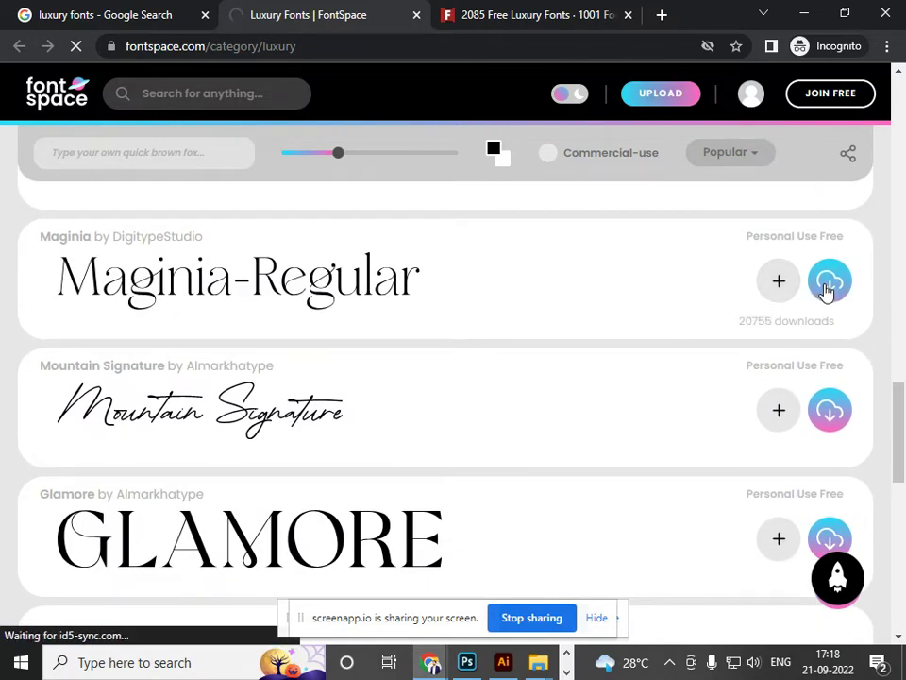
left_click(522, 16)
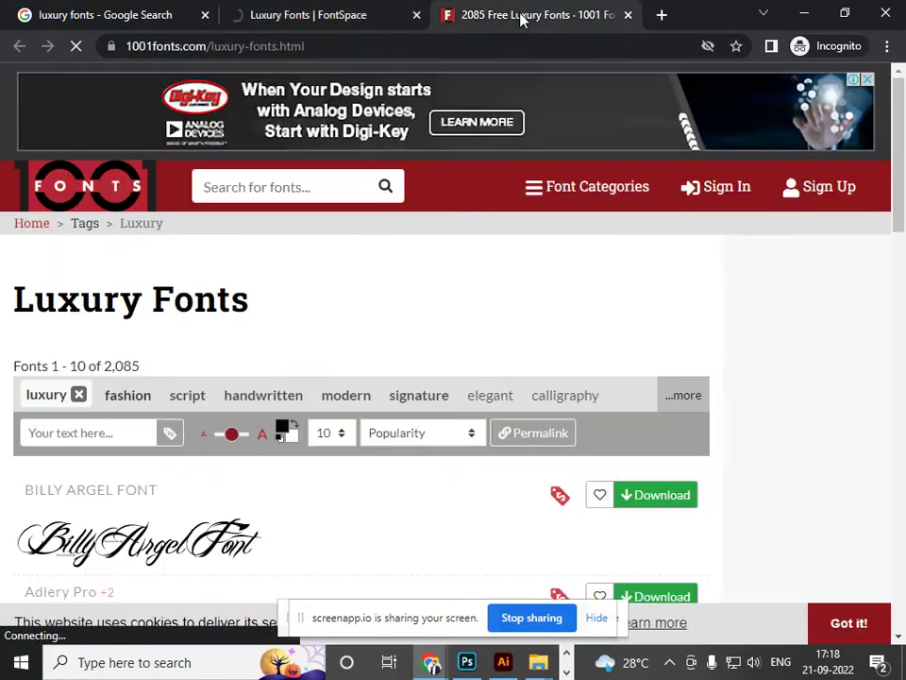
Look through the luxury font previews on the first 1001 Fonts results page for a suitable title font.
scroll(522, 386, "down", 3)
scroll(522, 386, "down", 2)
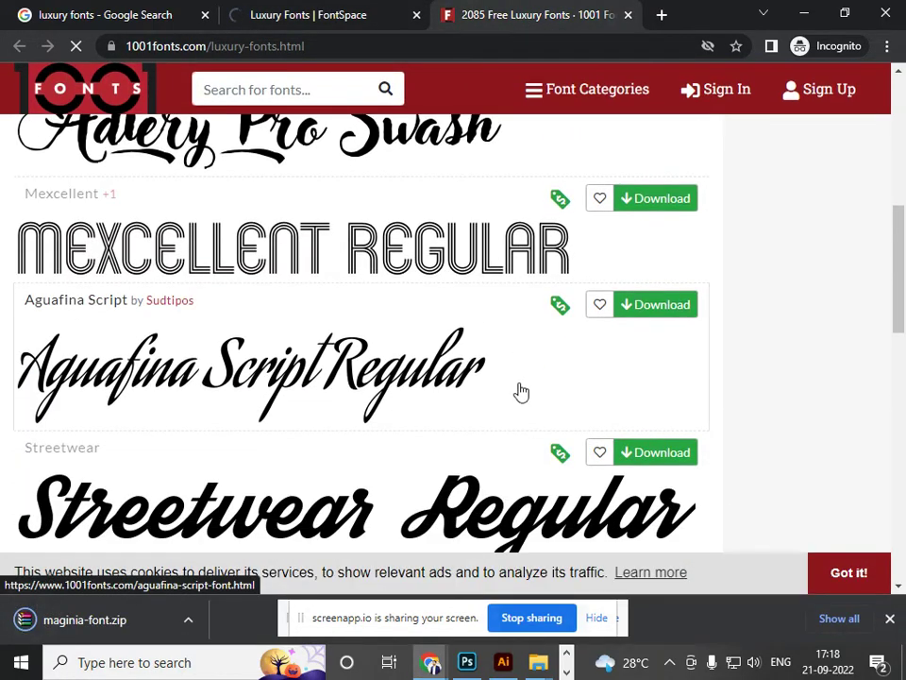
scroll(313, 436, "down", 5)
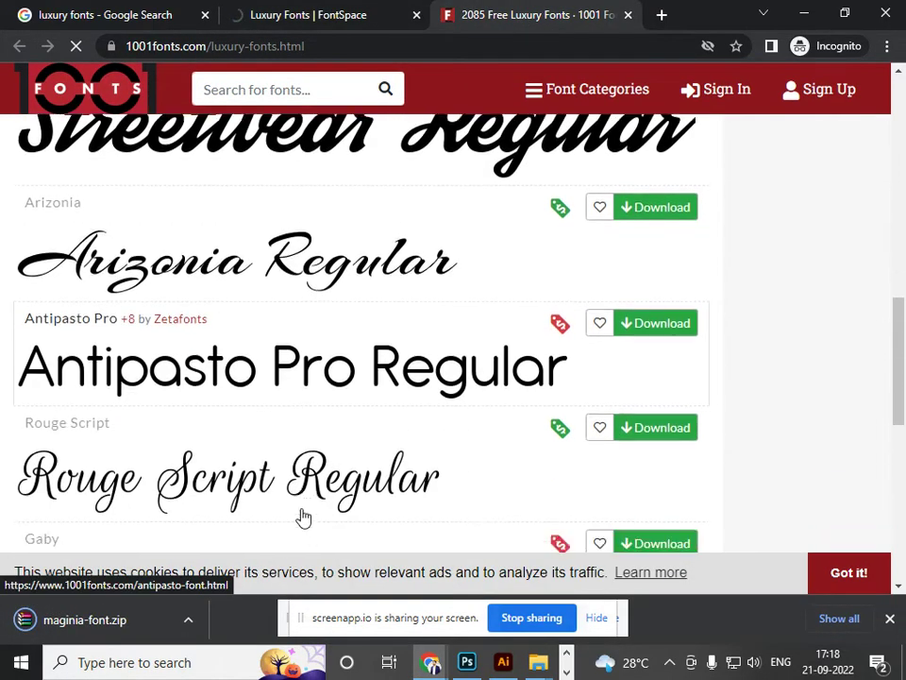
scroll(304, 505, "down", 3)
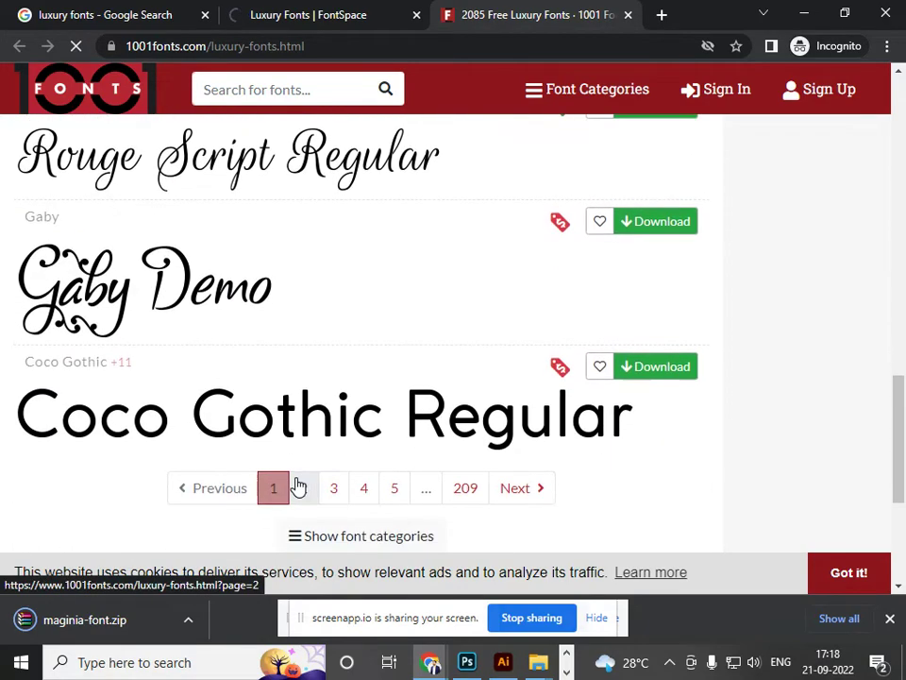
scroll(305, 344, "down", 1)
left_click(340, 459)
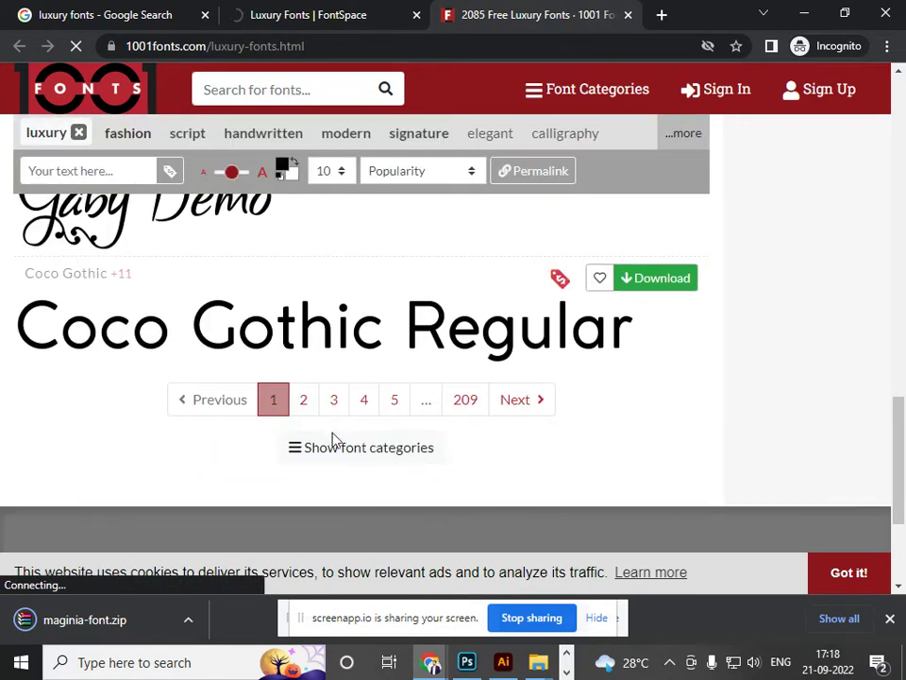
scroll(283, 528, "down", 2)
scroll(301, 427, "up", 15)
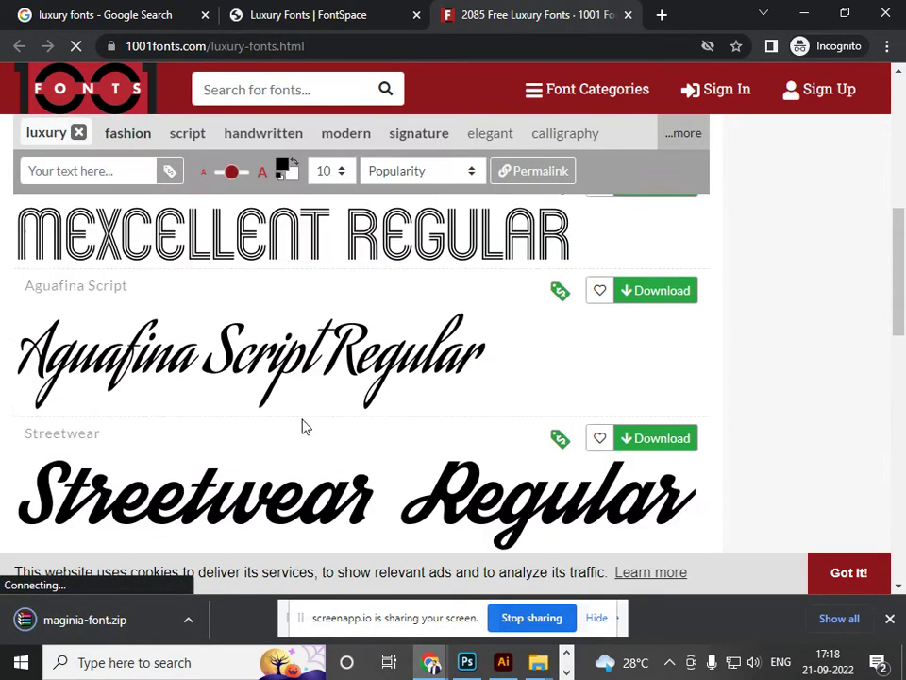
scroll(304, 436, "down", 5)
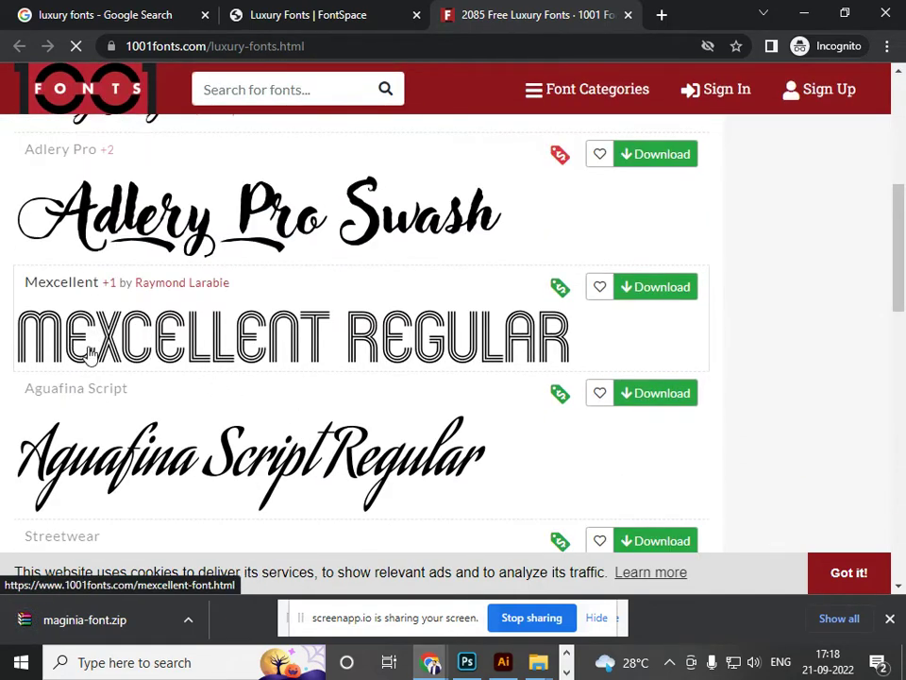
Download the Mexcellent font and show its zip file in the Downloads folder.
left_click(660, 300)
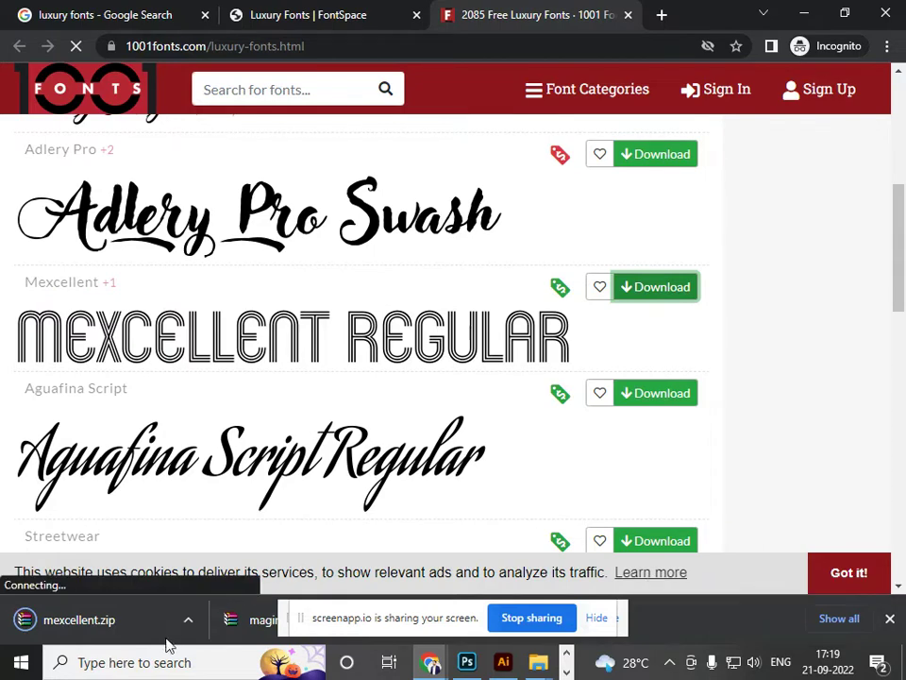
left_click(189, 621)
left_click(227, 559)
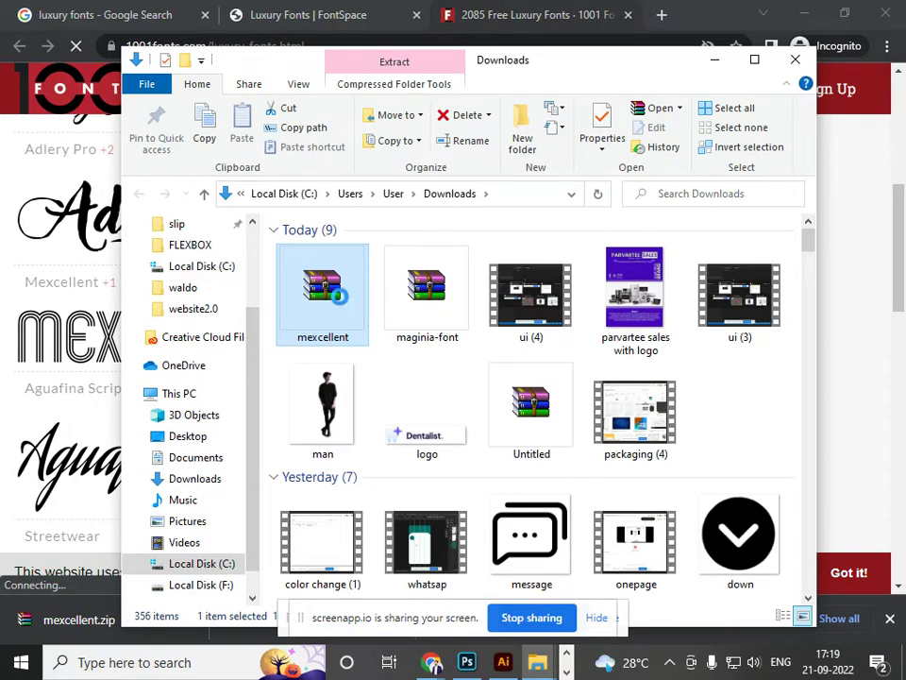
Extract the mexcellent archive within Downloads and open the extracted mexcellent folder.
right_click(337, 296)
left_click(369, 324)
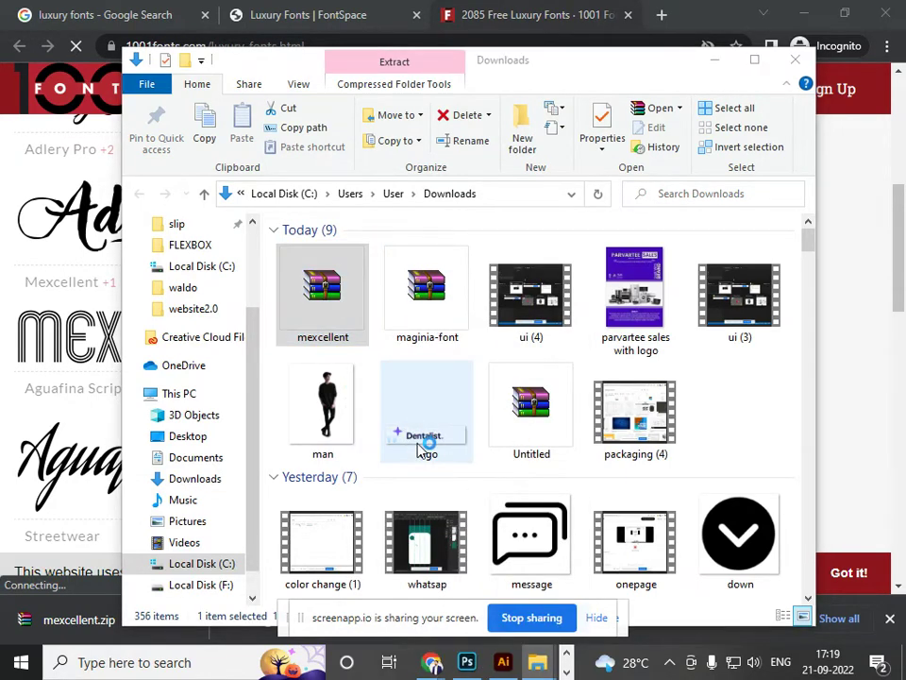
key("Return")
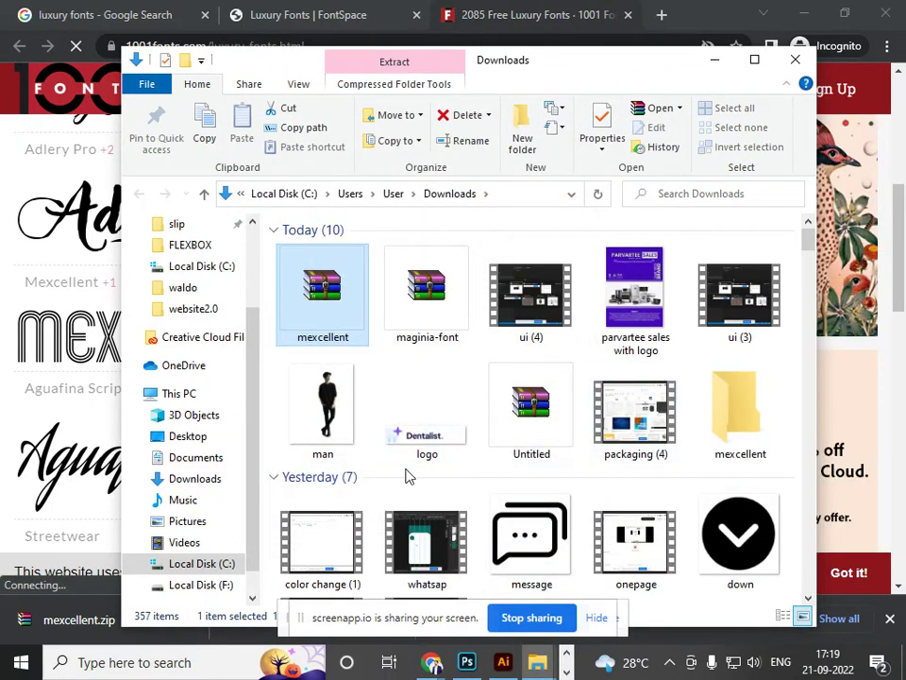
double_click(746, 415)
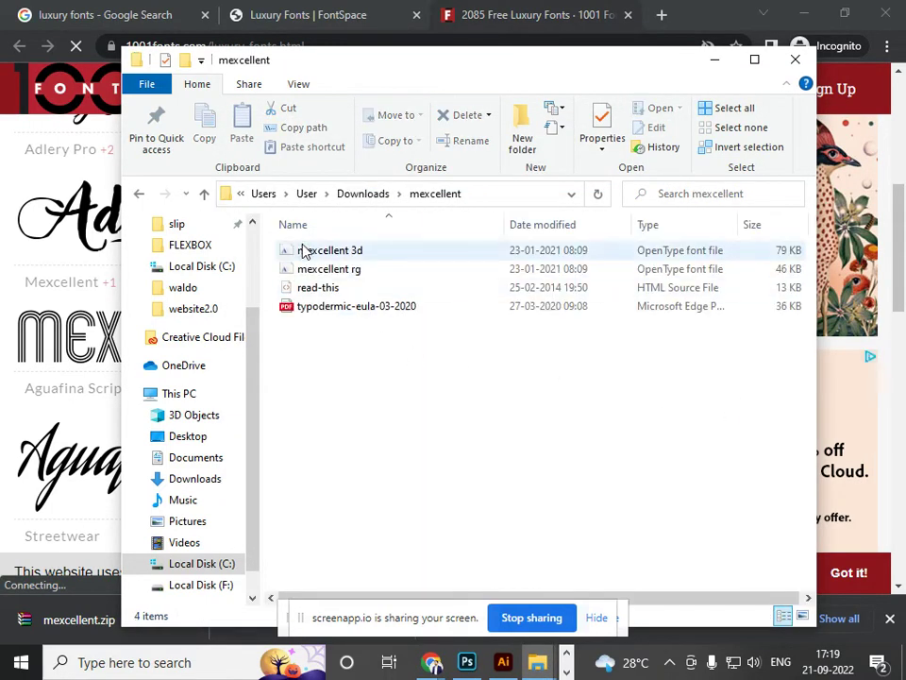
Install both OpenType font files, mexcellent 3d and mexcellent rg.
left_click(305, 250)
left_click(321, 270)
left_click(337, 257, "ctrl")
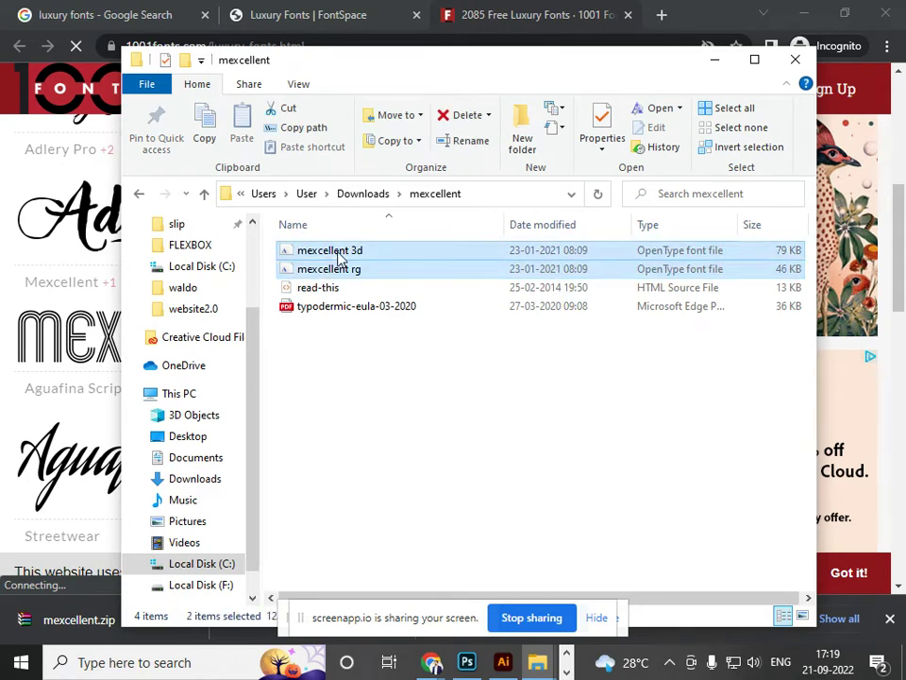
right_click(338, 257)
left_click(382, 304)
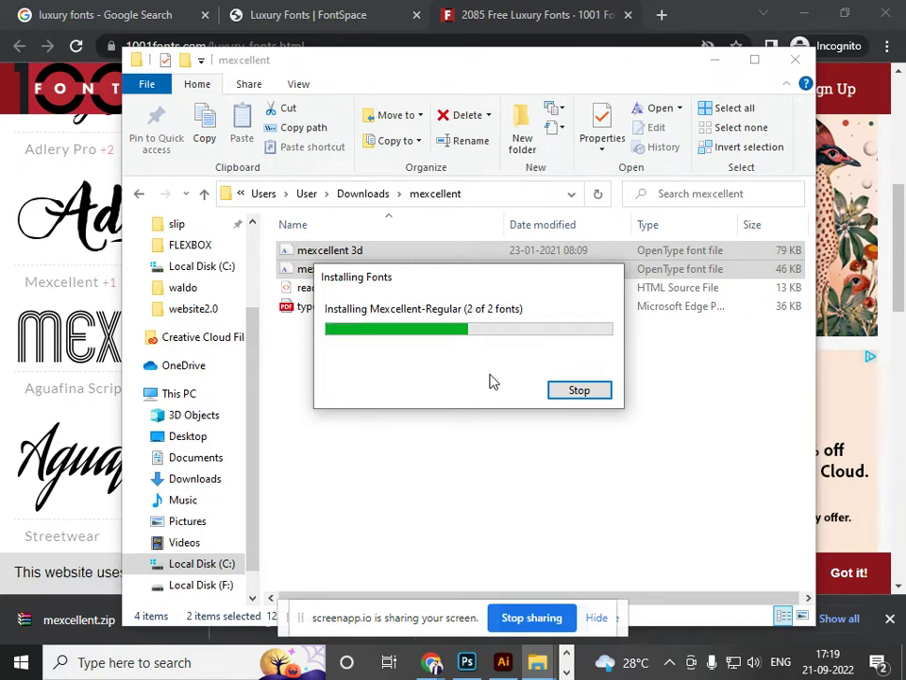
Switch to the Untitled-2 poster in Photoshop and add the title text "MUSIC" above the middle of the blue gradient.
key("alt+Tab")
key("alt+Tab")
key("alt+Tab")
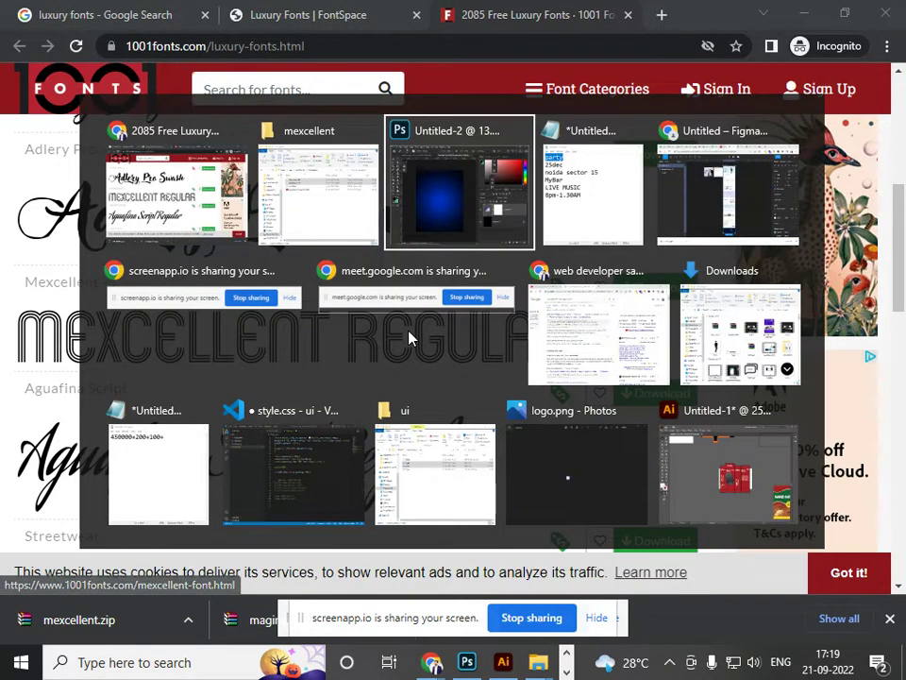
key("t")
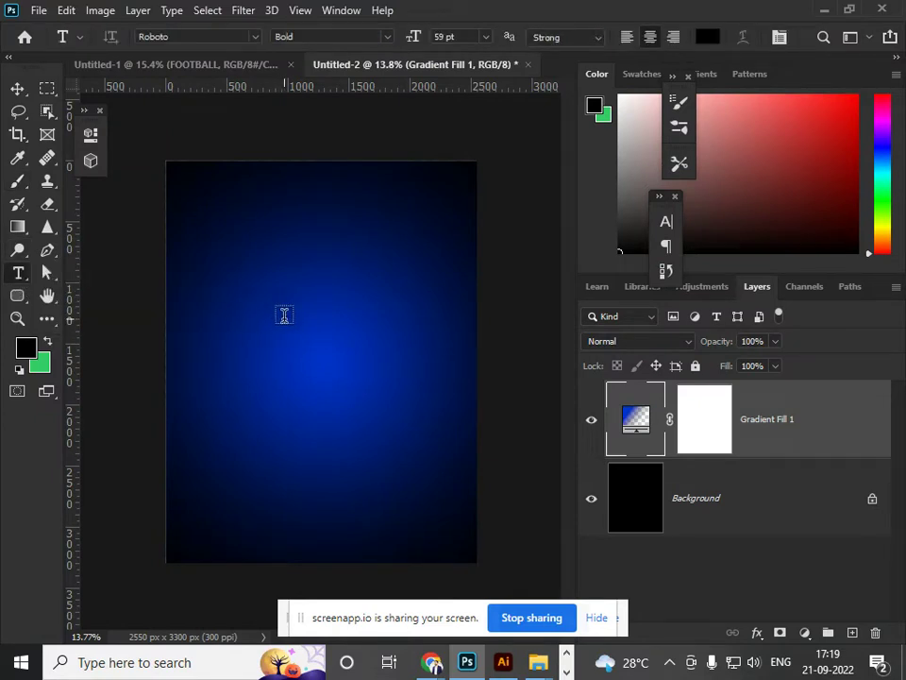
left_click(285, 316)
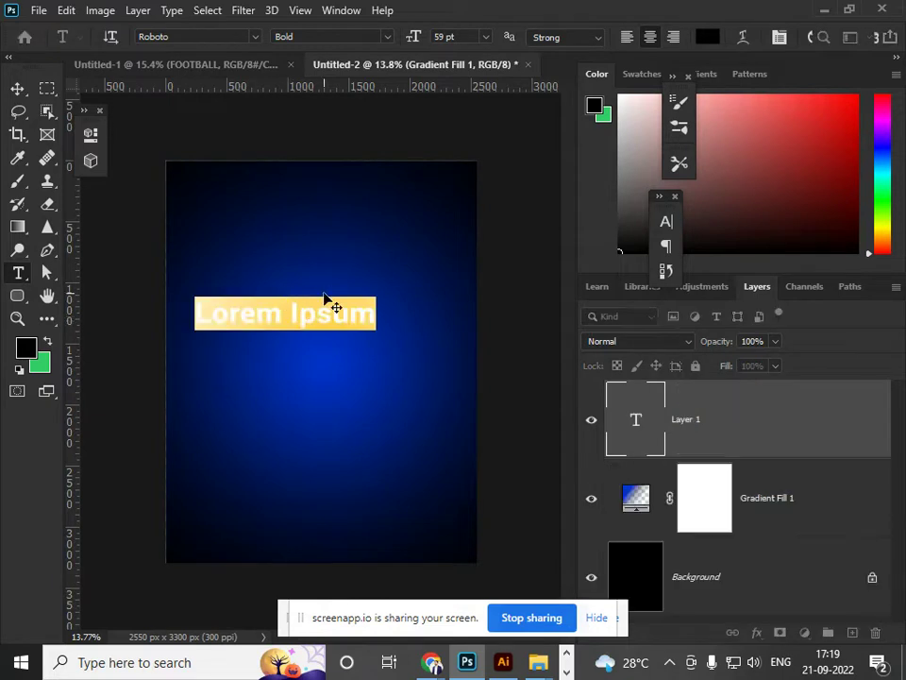
type("m")
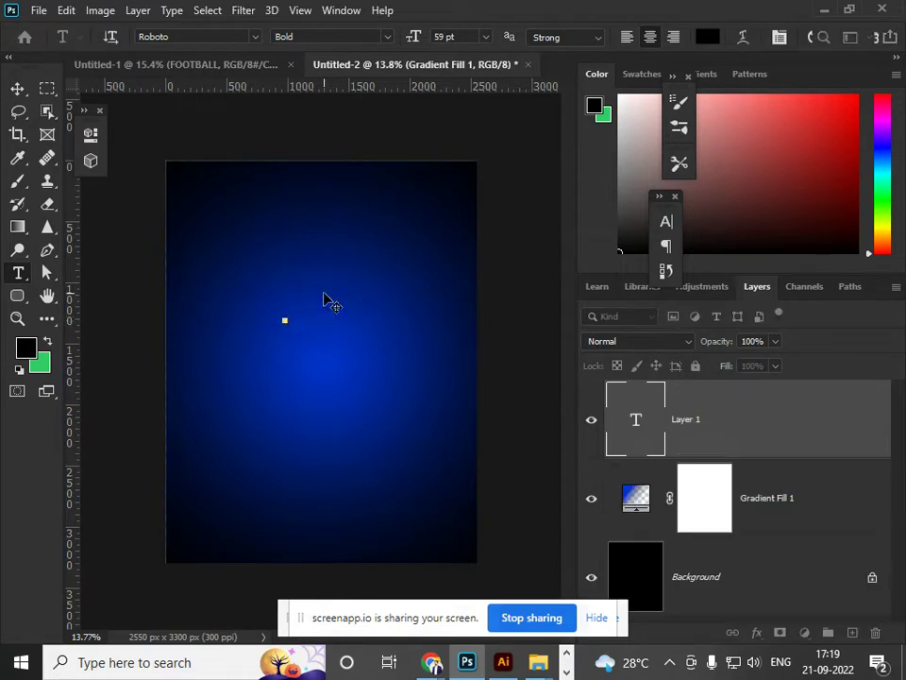
type("MUSIC")
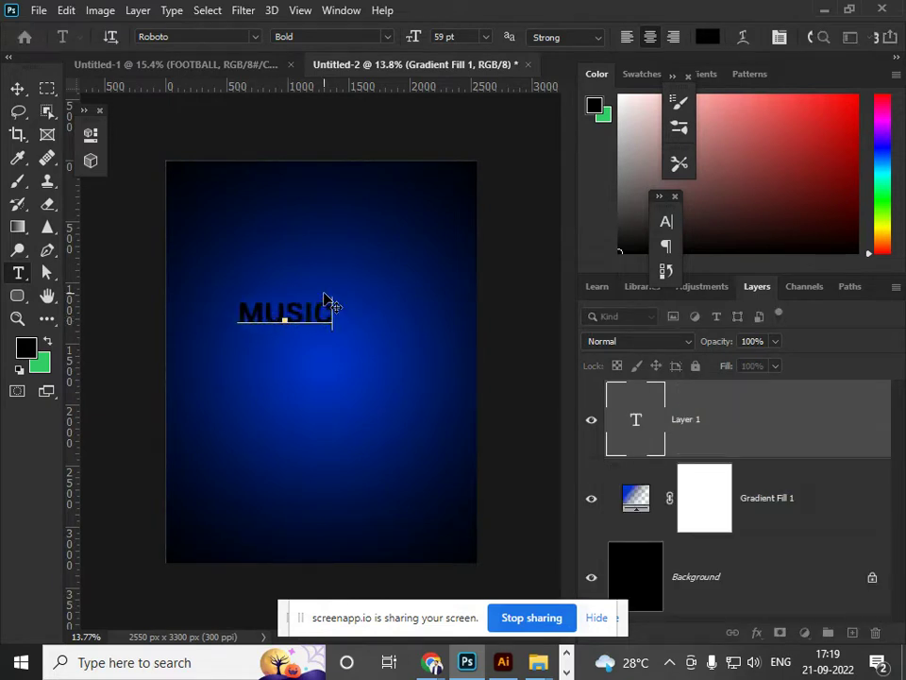
Select the whole MUSIC title text and switch to the 1001 Fonts page in Chrome to check the downloaded font's name.
key("ctrl+a")
key("alt+Tab")
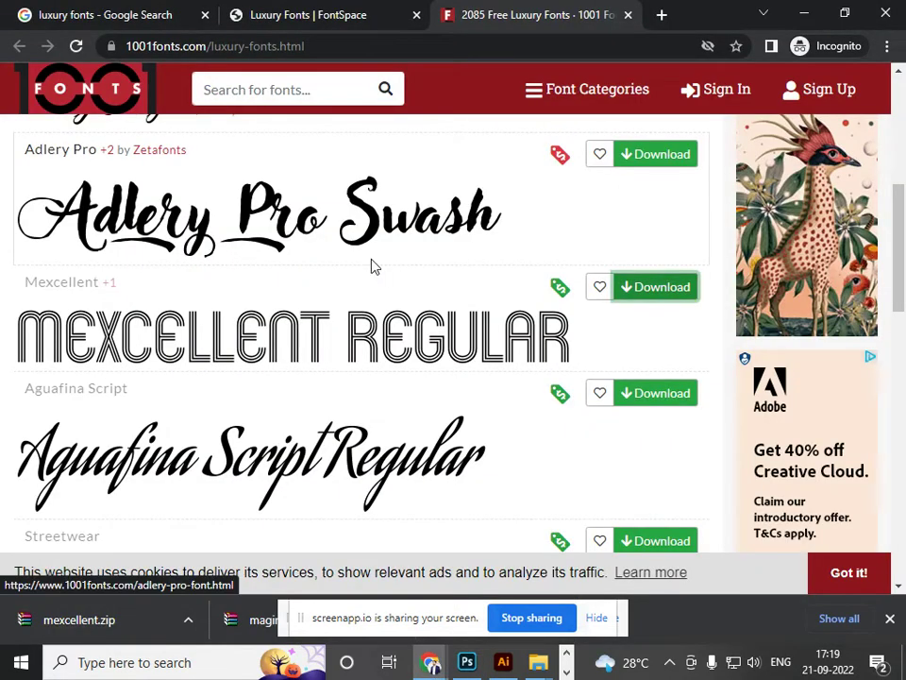
Switch to Photoshop and change the font of the selected MUSIC text to Mexcellent Regular.
key("alt+Tab")
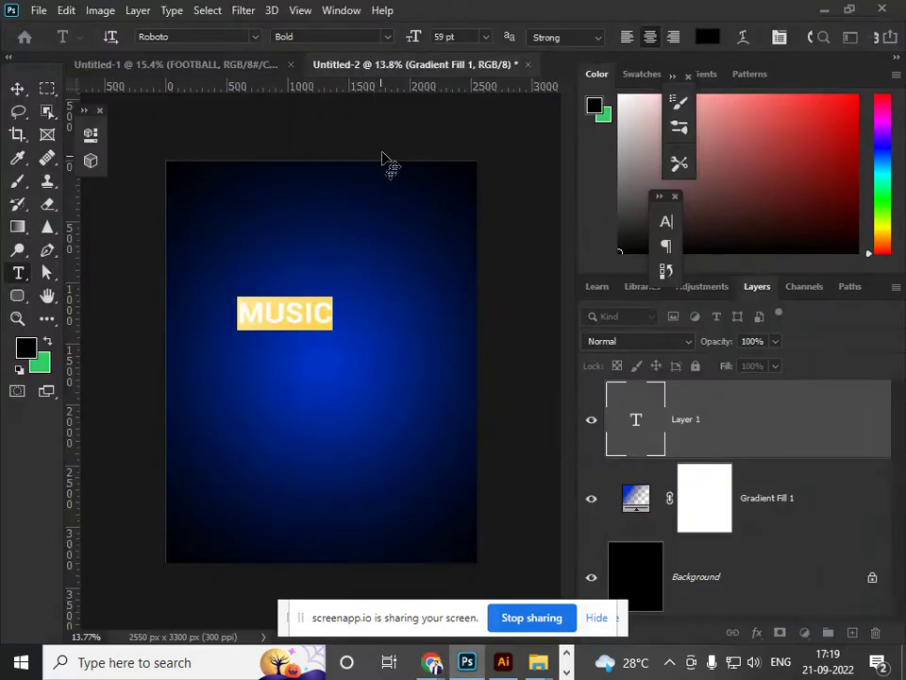
left_click(208, 36)
type("MEX")
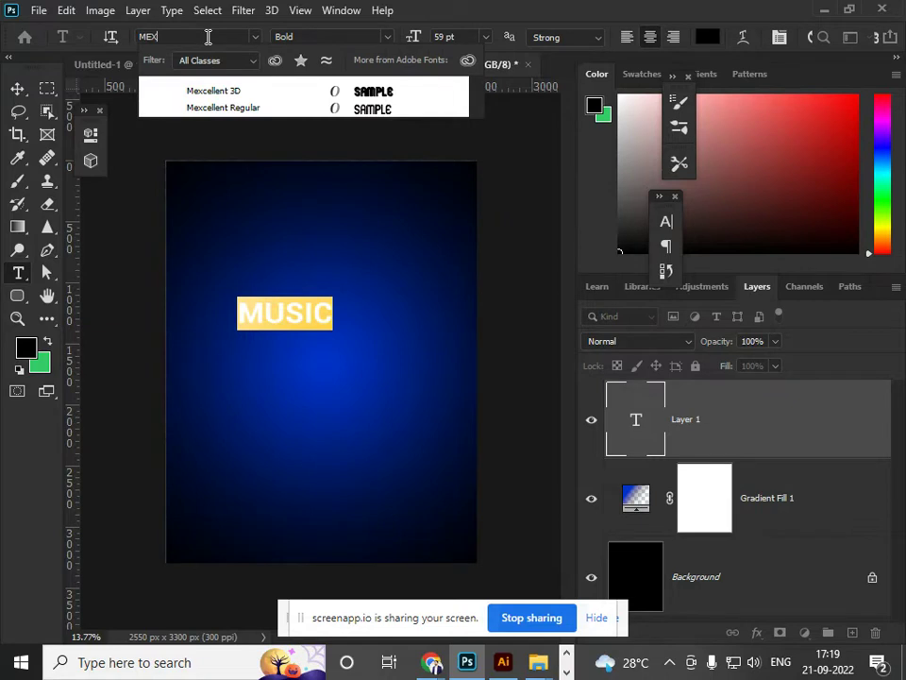
key("Down")
key("Down")
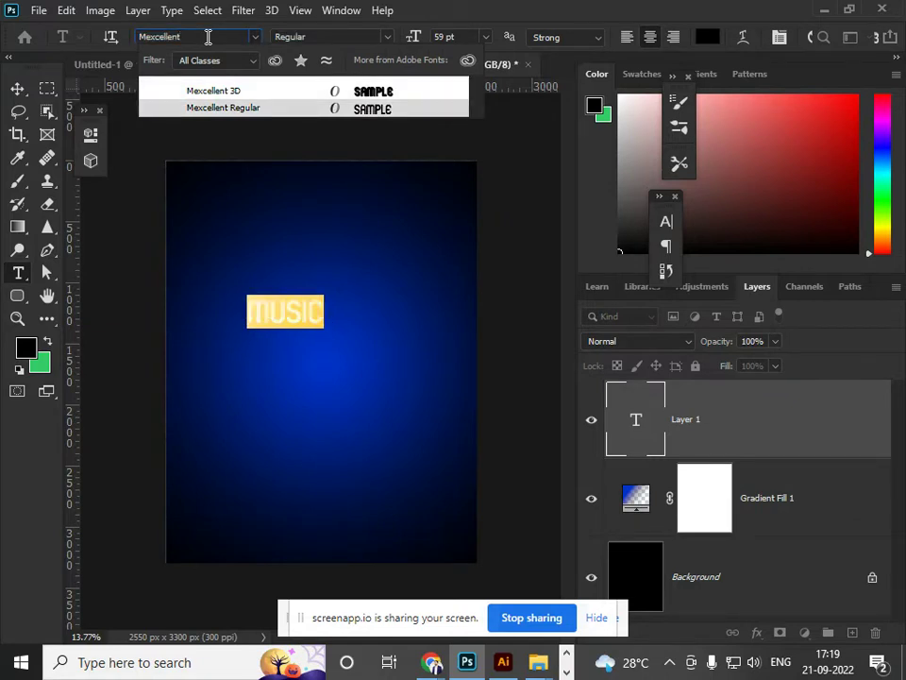
key("Return")
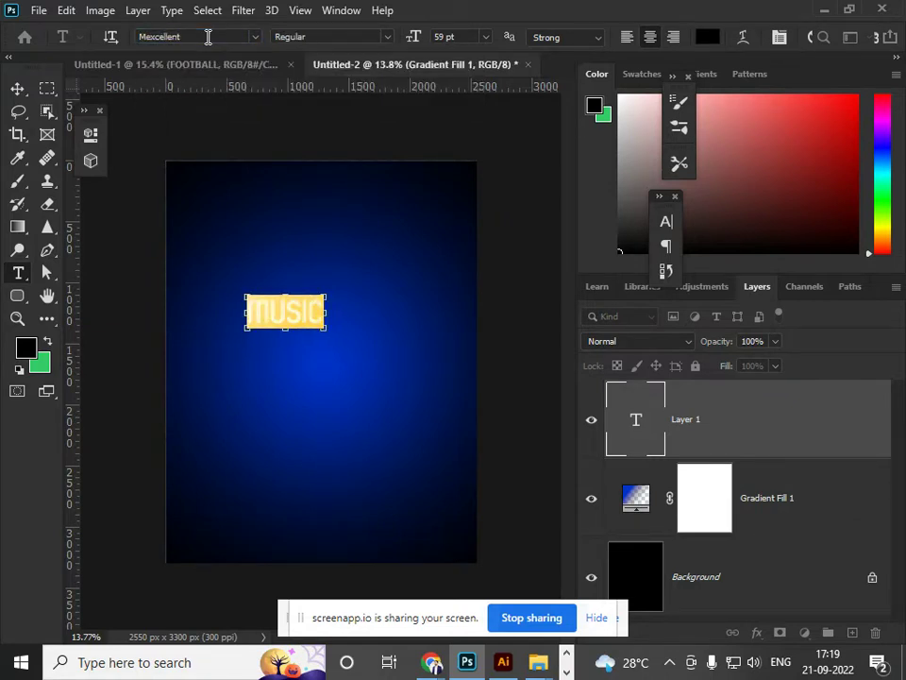
Increase the MUSIC text's font size to 96 pt.
key("Up")
key("Up")
key("Up")
key("Up")
key("Up")
key("Up")
key("Up")
key("Up")
key("Up")
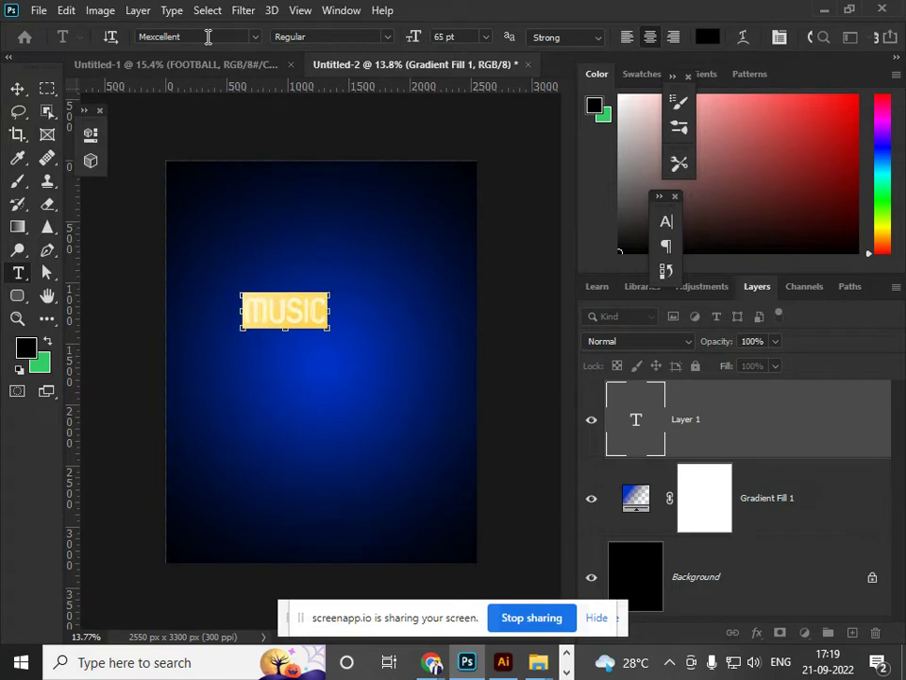
key("Up")
key("Up")
key("Up")
key("Up")
key("Up")
key("Up")
key("Up")
key("Up")
key("Up")
key("Up")
key("Up")
key("Up")
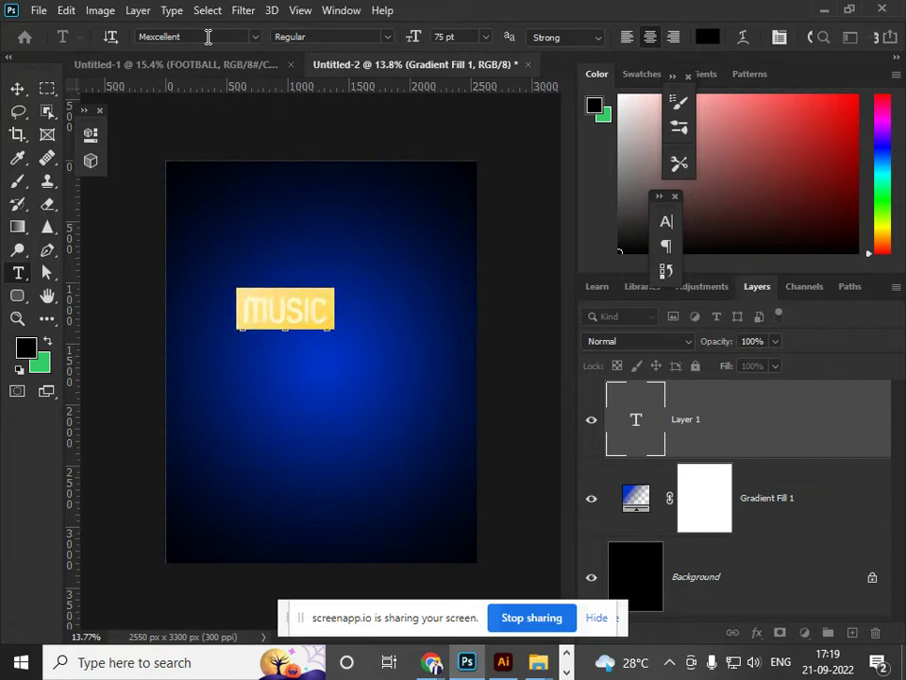
key("Up")
key("Up")
key("Up")
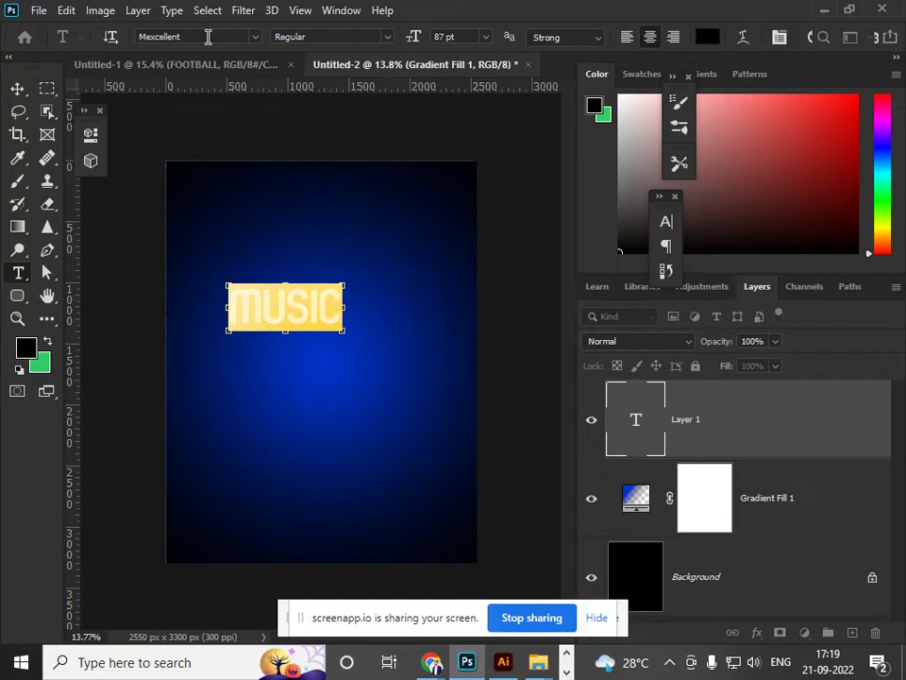
key("Up")
key("Up")
key("Up")
key("Up")
key("Up")
key("Up")
key("Up")
key("Up")
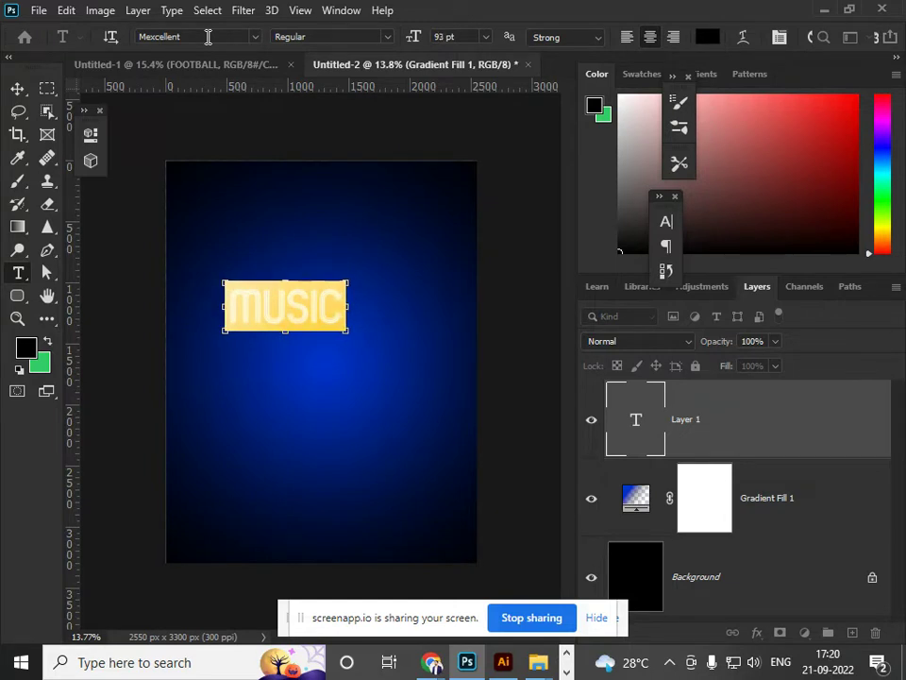
Move the MUSIC text to the upper middle of the canvas and fill it with white.
left_click(17, 87)
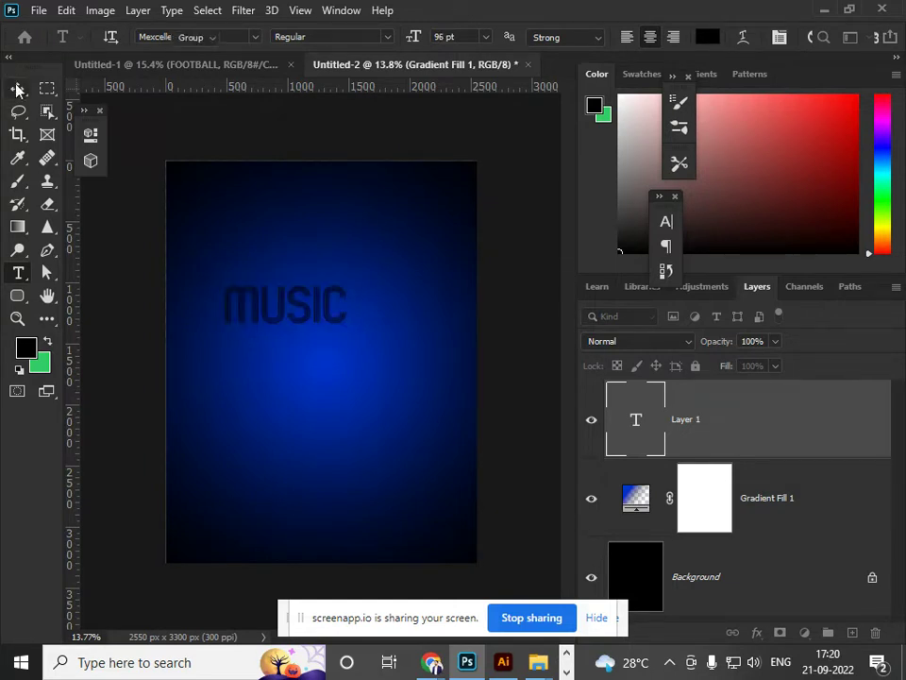
left_click_drag(305, 313, 348, 263)
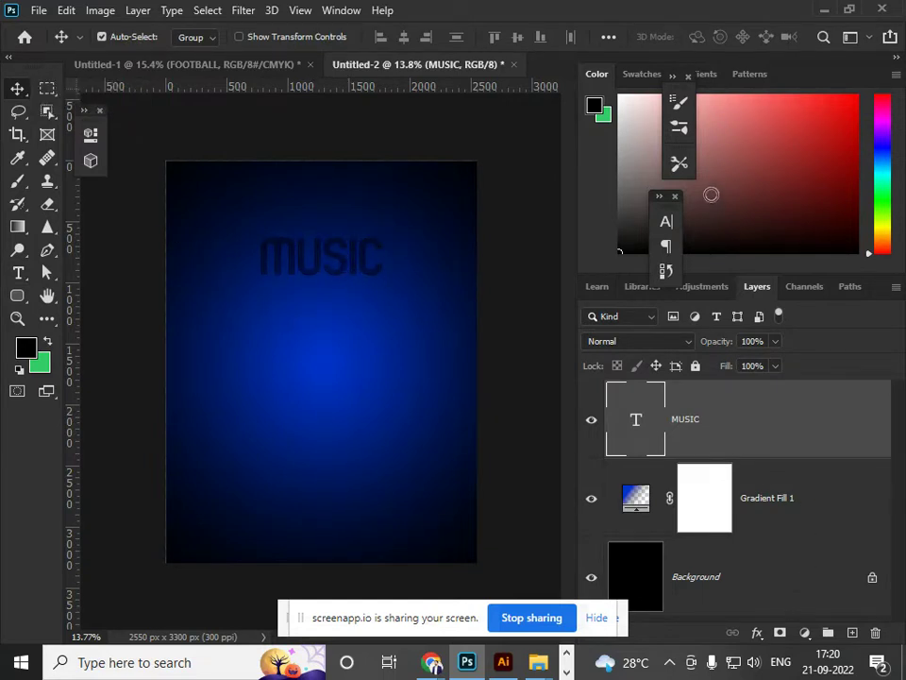
left_click(619, 95)
key("alt+BackSpace")
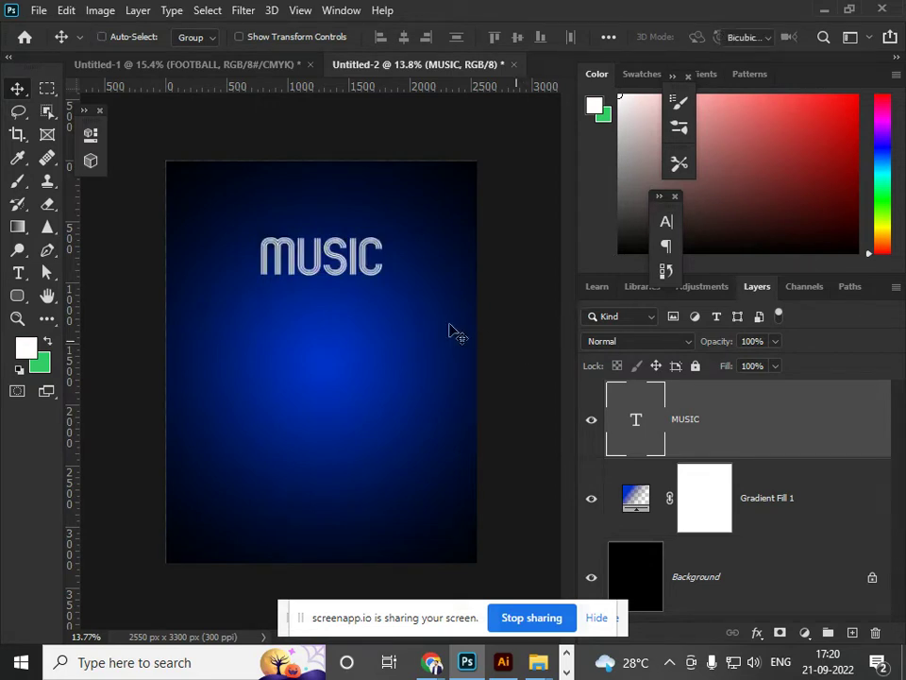
Scale the white MUSIC text up and keep it horizontally centred in the upper part of the canvas.
key("ctrl+t")
mouse_move(384, 284)
left_mouse_down()
mouse_move(409, 306)
mouse_move(388, 257)
mouse_move(368, 283)
left_mouse_up()
key("Return")
scroll(289, 269, "up", 2)
left_click_drag(261, 334, 292, 453)
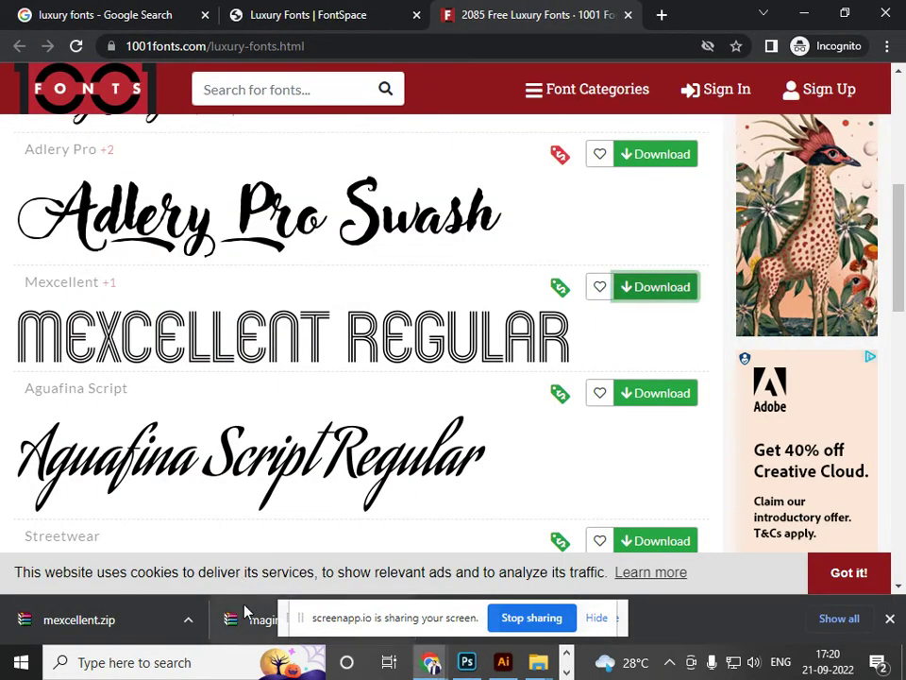
Hide the screen-sharing notice in the browser, show the downloaded maginia-font.zip in its folder and extract it to Downloads\maginia-font.
left_click(605, 619)
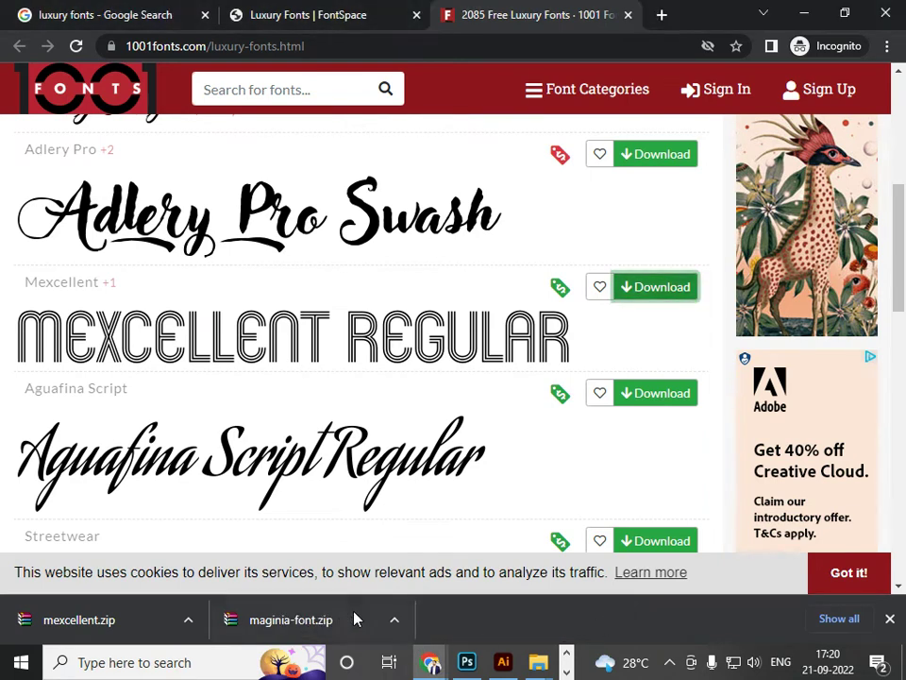
left_click(391, 626)
left_click(425, 559)
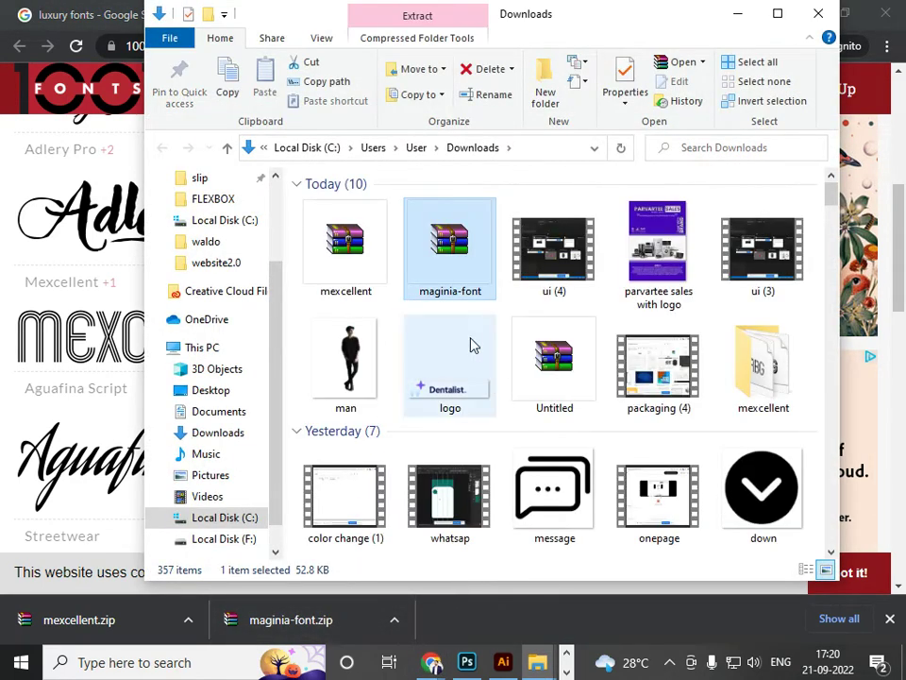
right_click(465, 262)
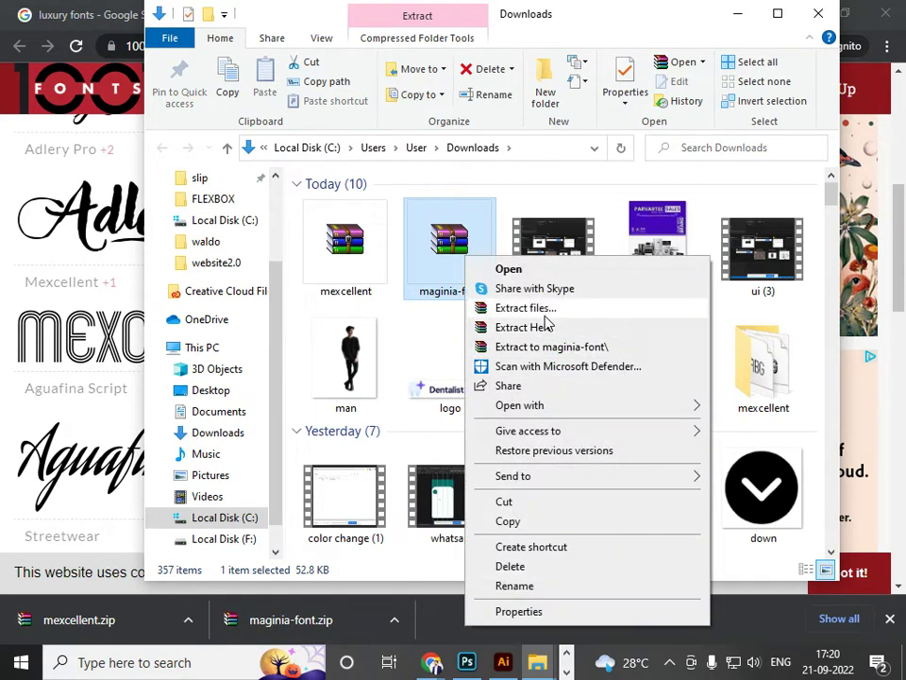
left_click(539, 325)
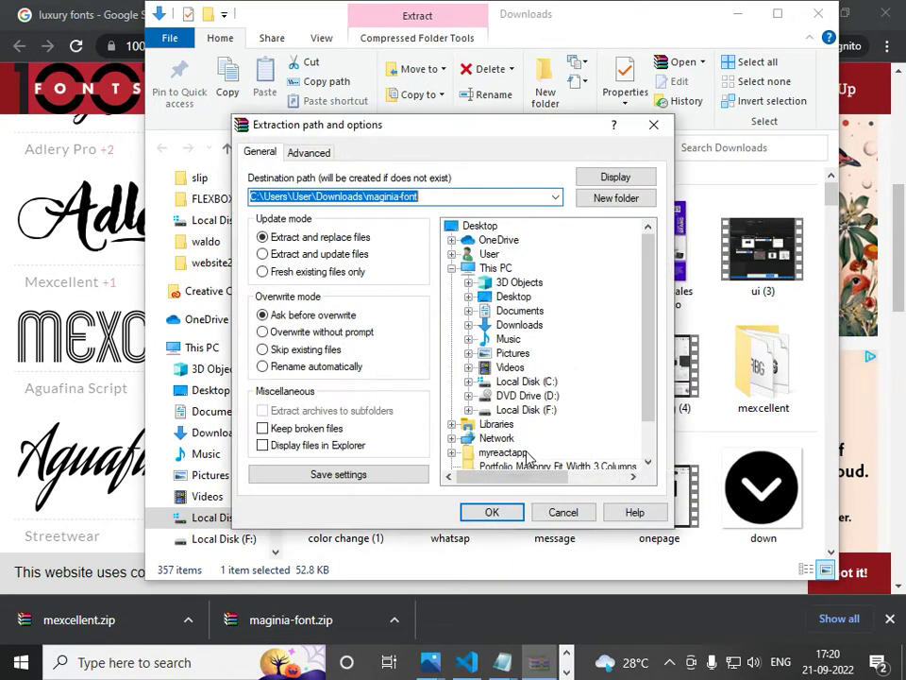
left_click(510, 513)
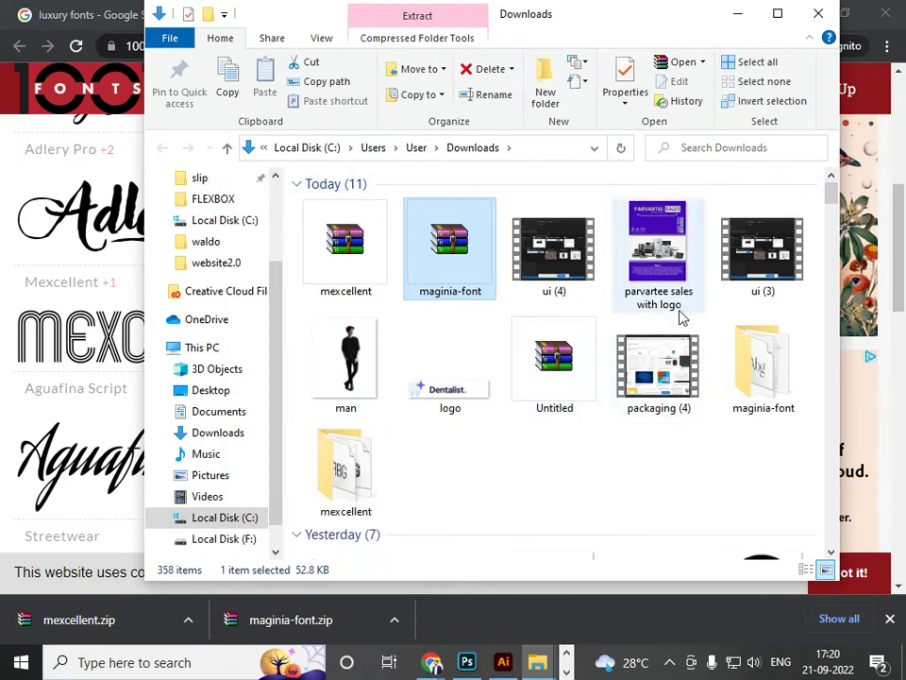
Install the MaginiaRegular-BWP6x font from the extracted maginia-font folder and check the misc subfolder.
double_click(764, 397)
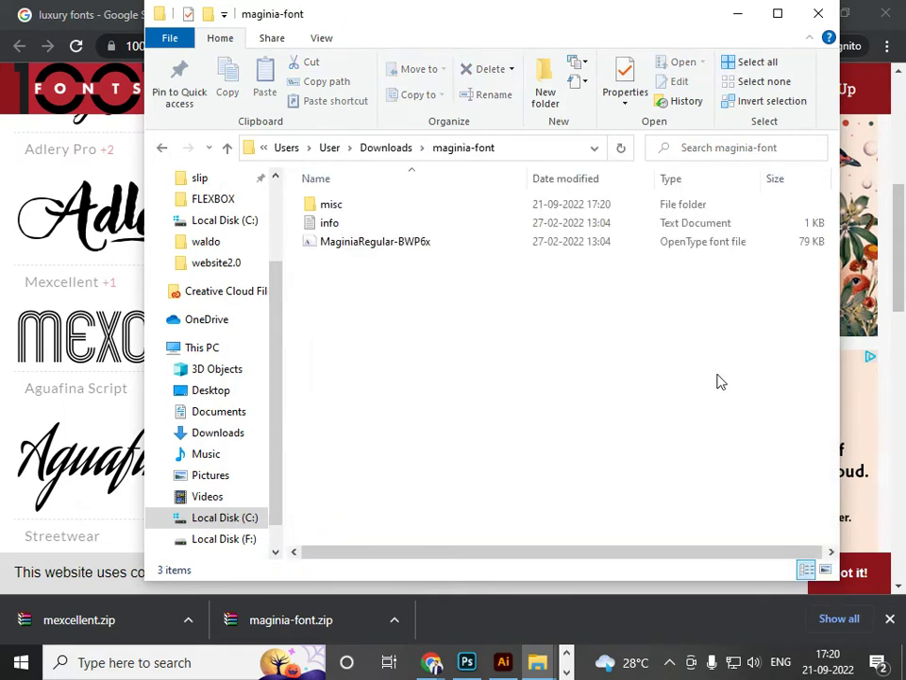
left_click(361, 247)
right_click(359, 247)
left_click(407, 269)
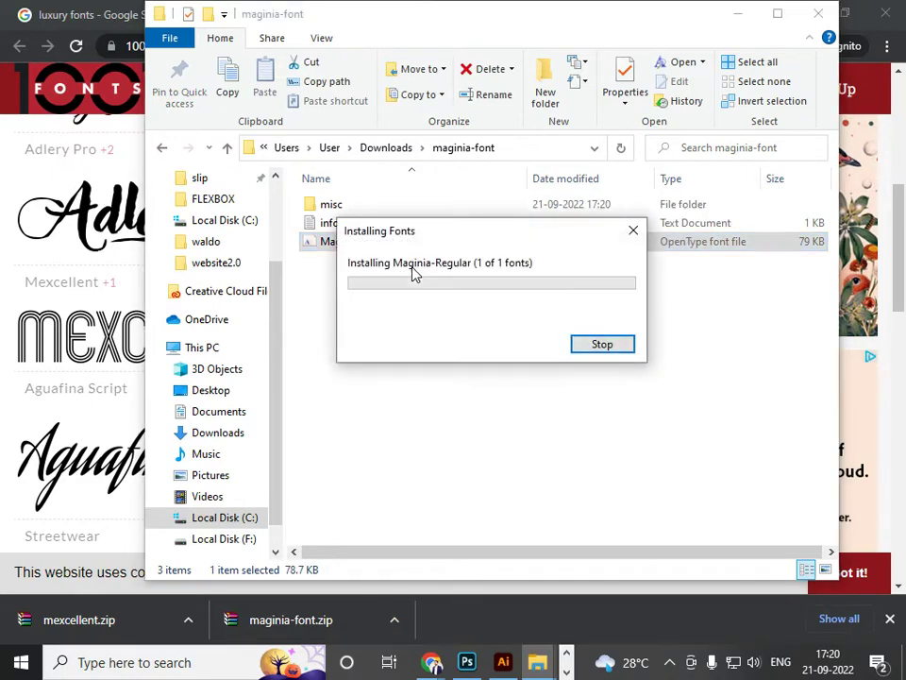
double_click(397, 206)
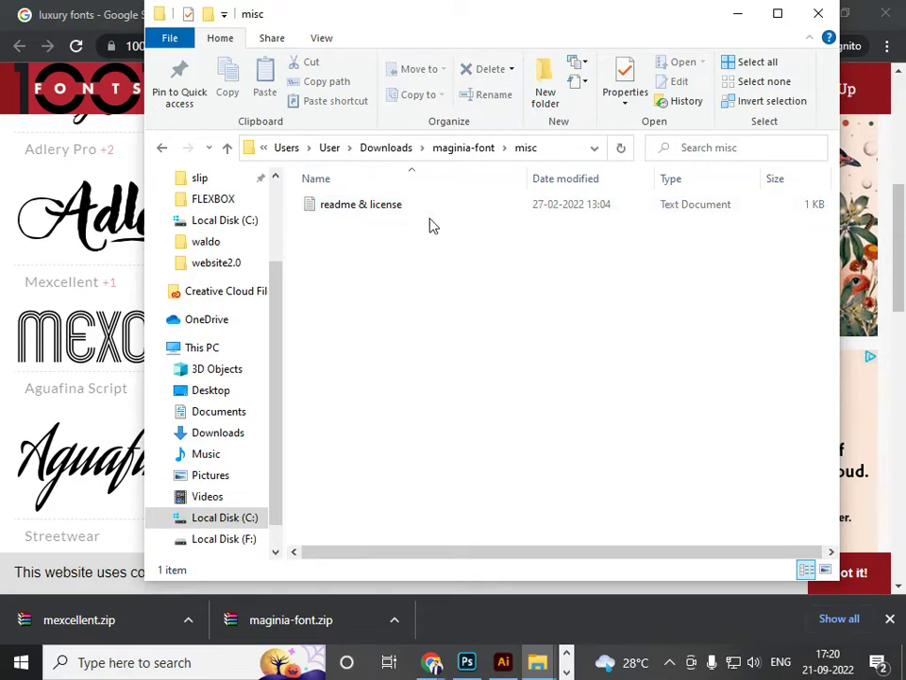
Return to Photoshop and add a new text layer reading LIVE above the MUSIC text.
key("alt+Tab")
key("alt+Tab")
key("Tab")
key("Tab")
left_click(20, 275)
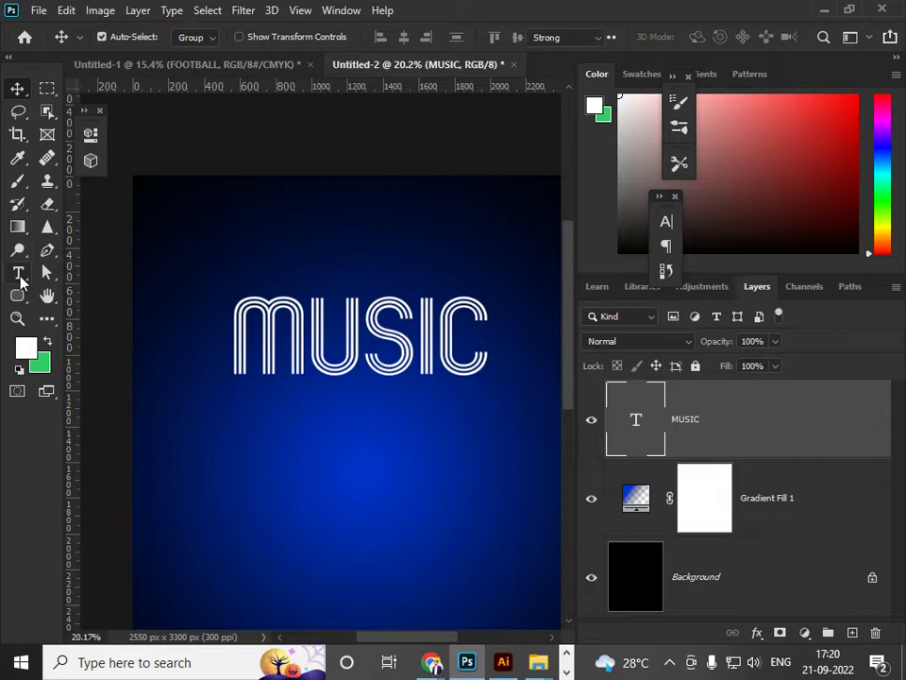
left_click(255, 259)
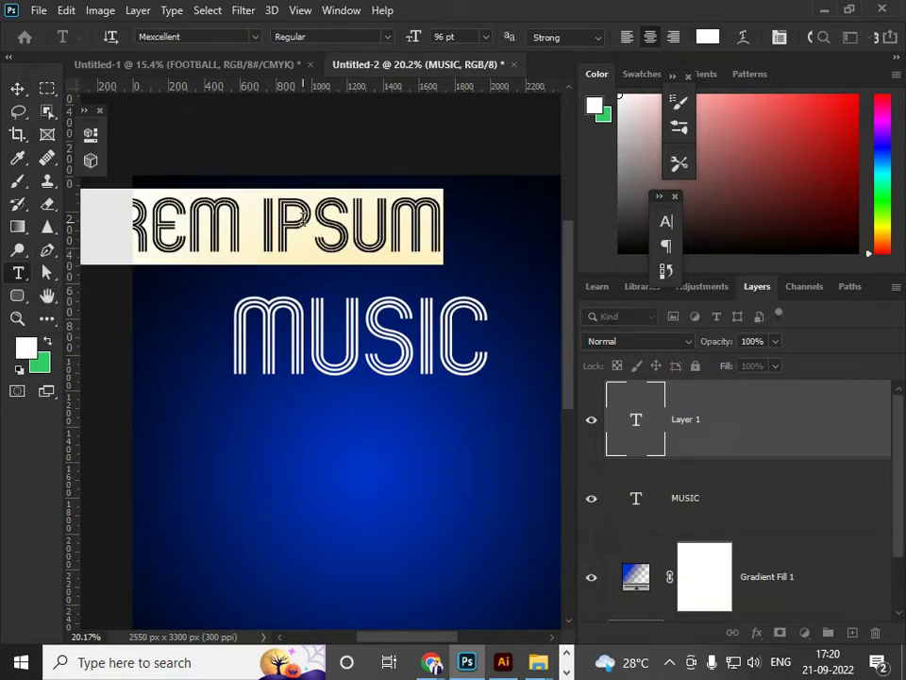
type("LIVE")
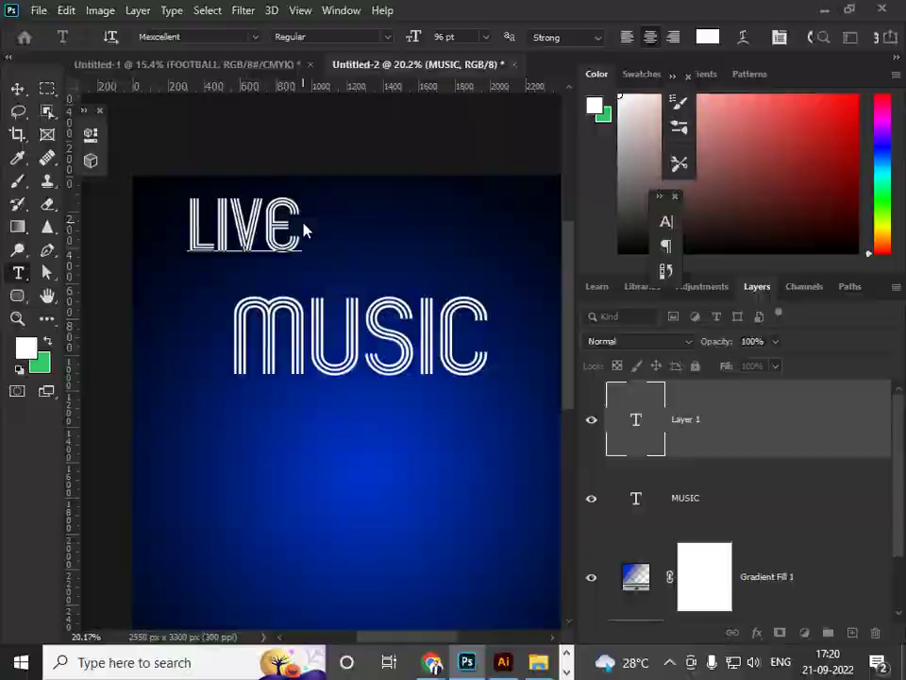
Select all of the LIVE text and look up the downloaded Maginia font archive in its folder for the font name.
key("alt+Tab")
key("alt+Tab")
key("Tab")
key("alt+Tab")
key("Tab")
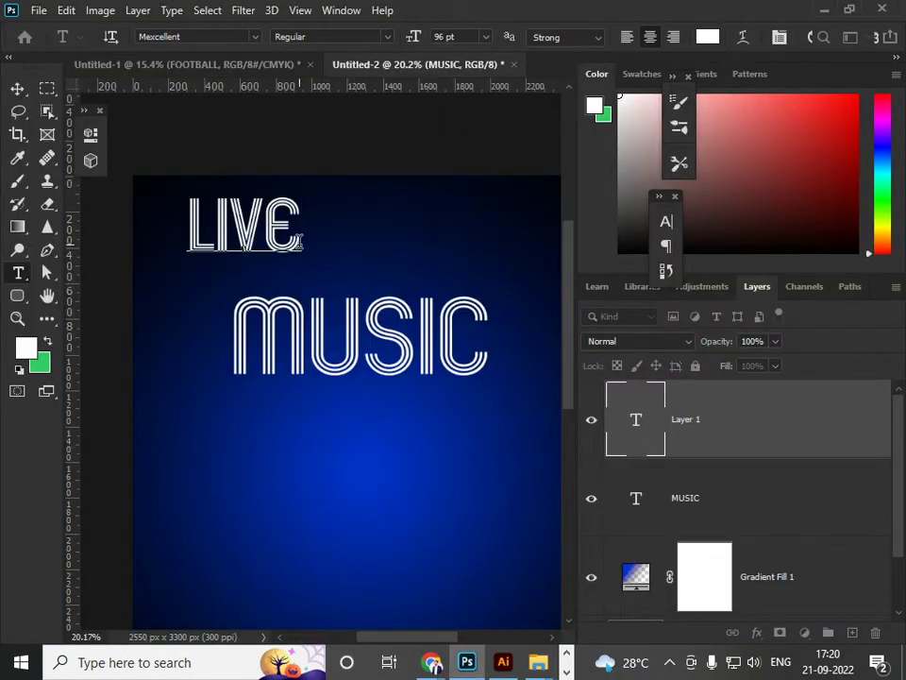
key("ctrl+a")
key("alt+Tab")
key("Tab")
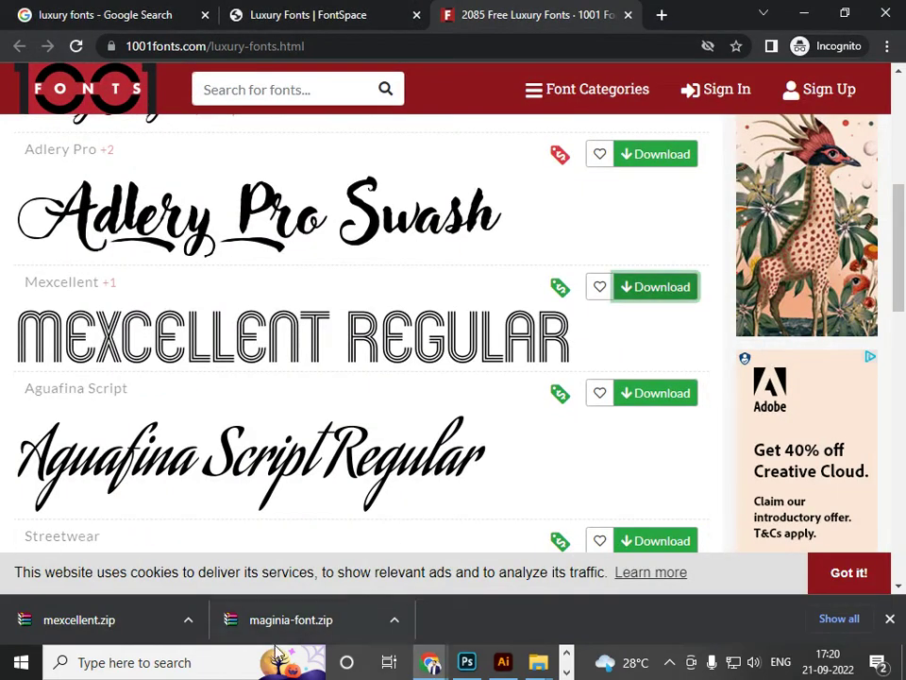
left_click(396, 621)
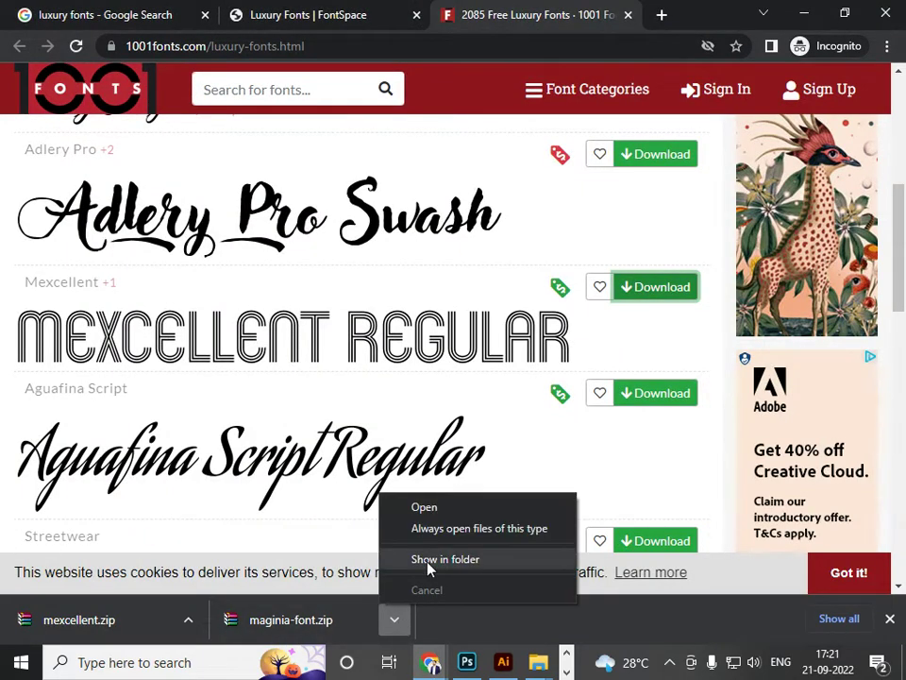
left_click(429, 559)
key("alt+Tab")
key("Tab")
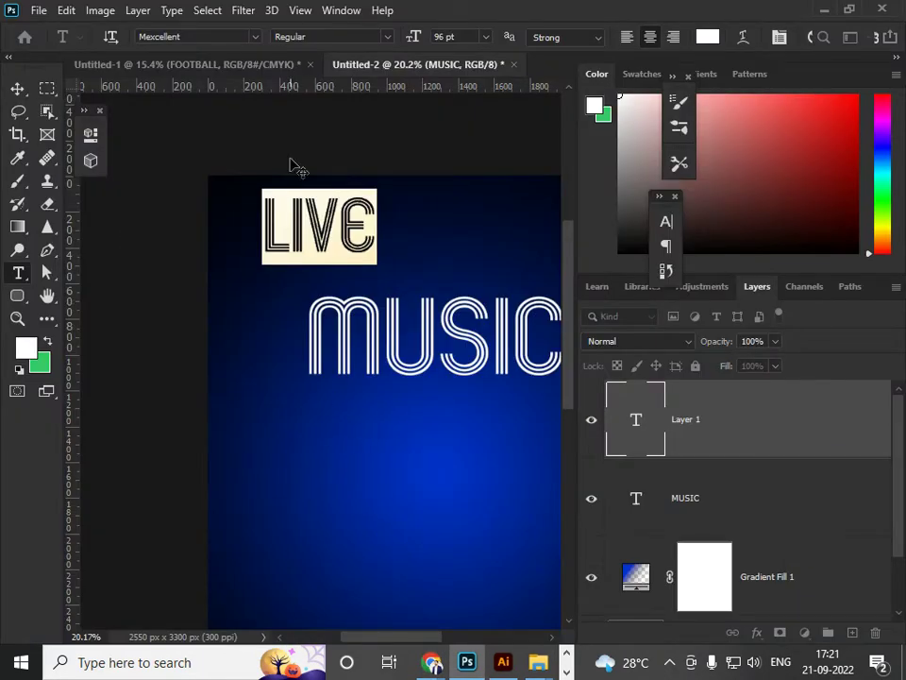
Set the LIVE text's font to Maginia Regular and place it directly above MUSIC, aligned with its left edge.
left_click(209, 35)
type("MAG")
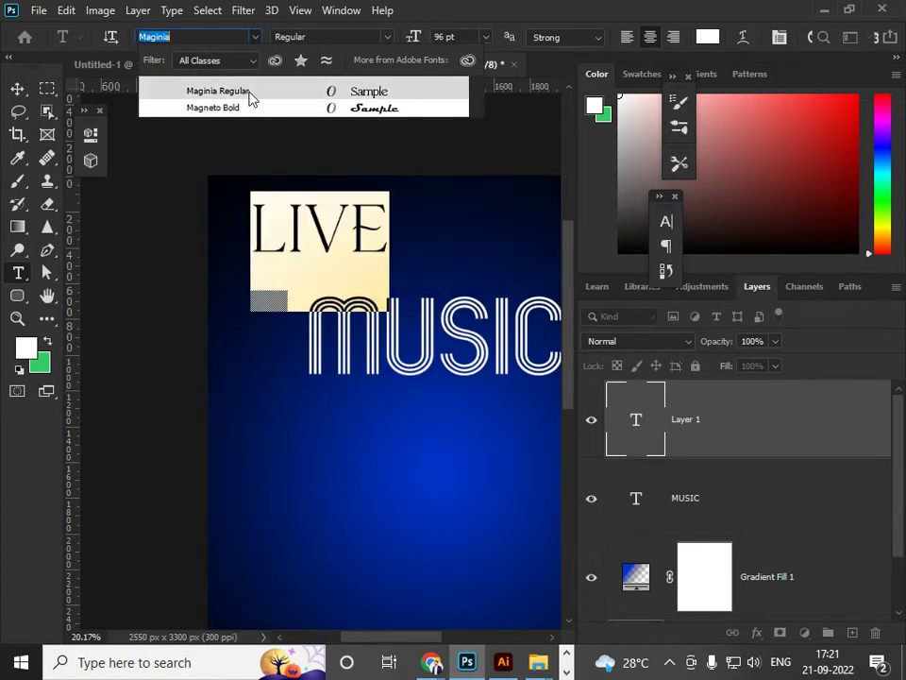
left_click(250, 98)
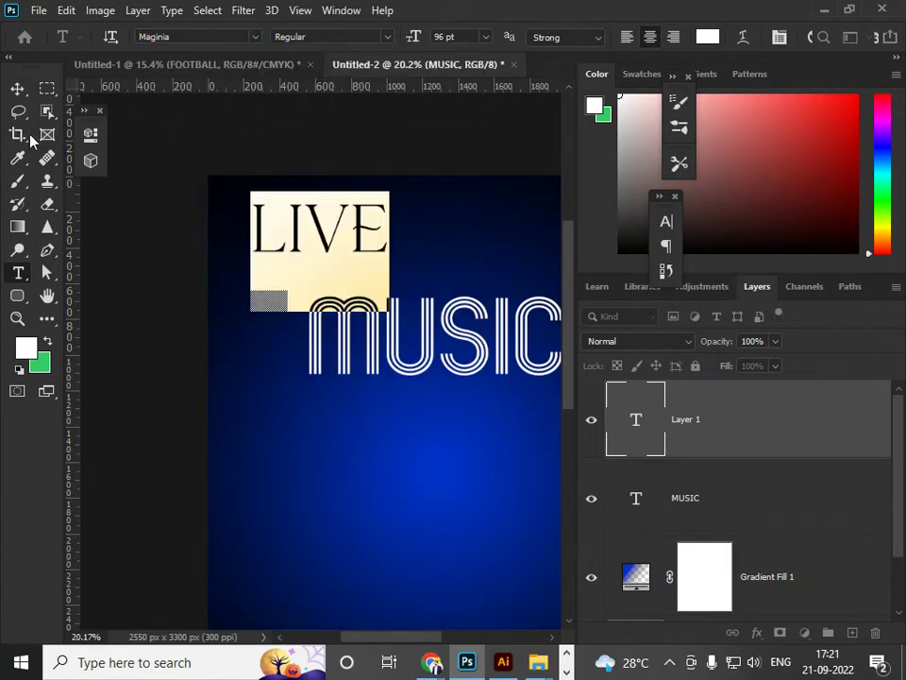
left_click(18, 89)
left_click_drag(329, 253, 379, 282)
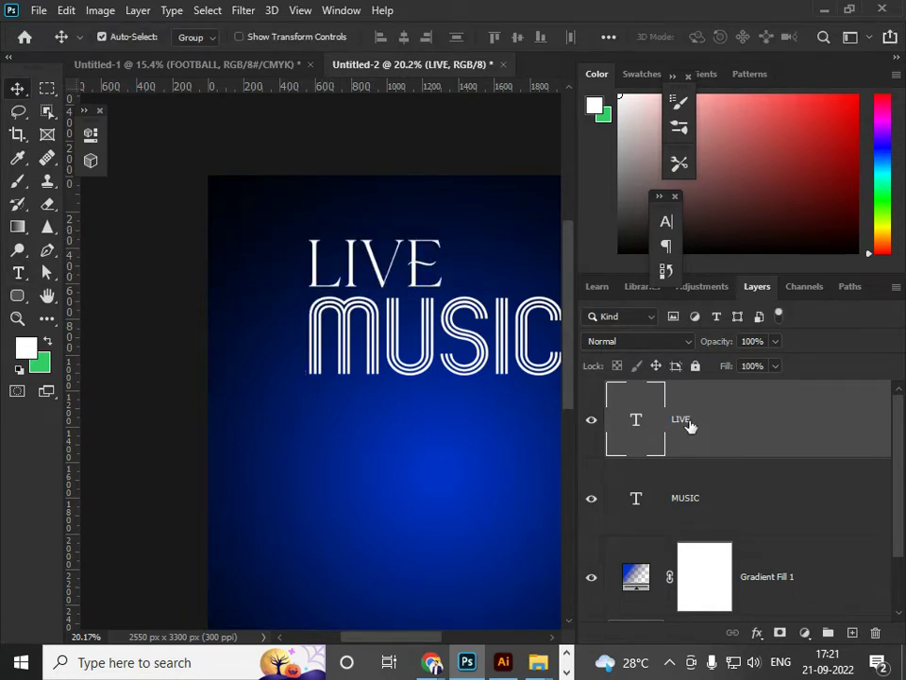
Set the foreground colour to golden yellow ffcc00 and fill the LIVE text with it.
left_click(25, 348)
mouse_move(629, 515)
left_mouse_down()
mouse_move(627, 534)
mouse_move(639, 521)
mouse_move(633, 535)
left_mouse_up()
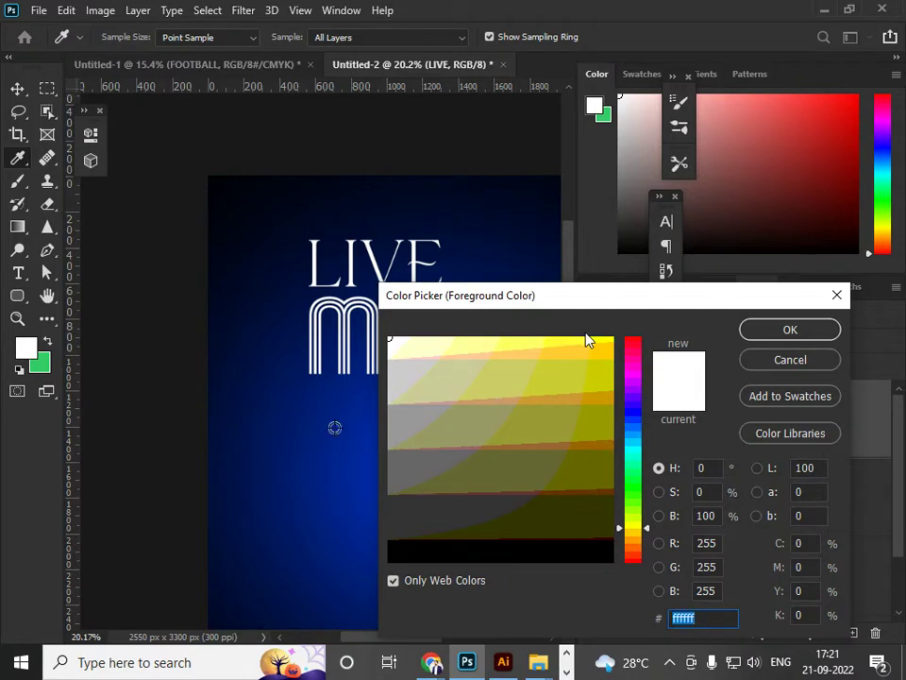
left_click_drag(588, 345, 613, 337)
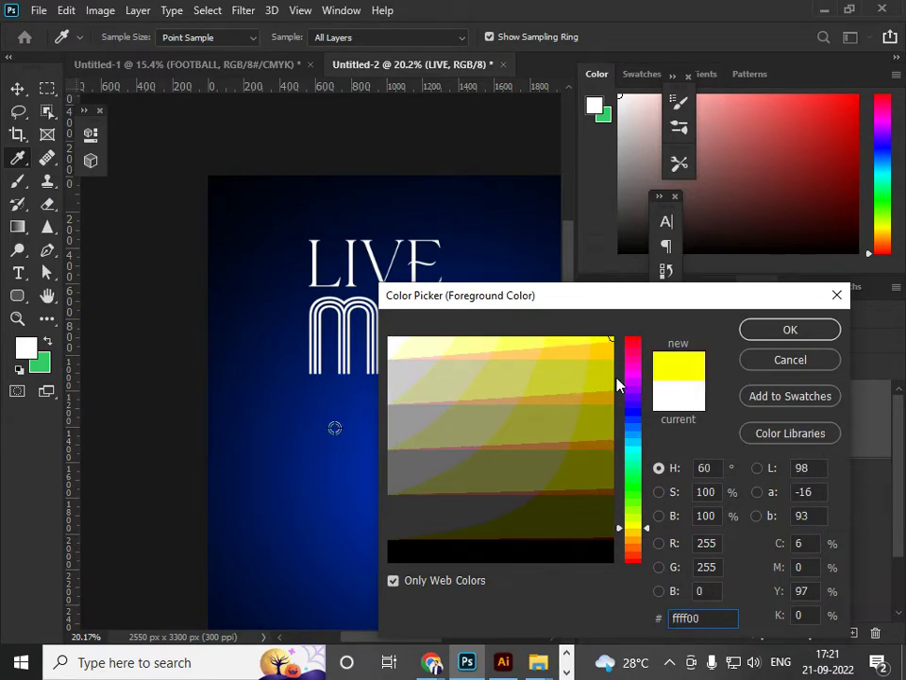
left_click(603, 344)
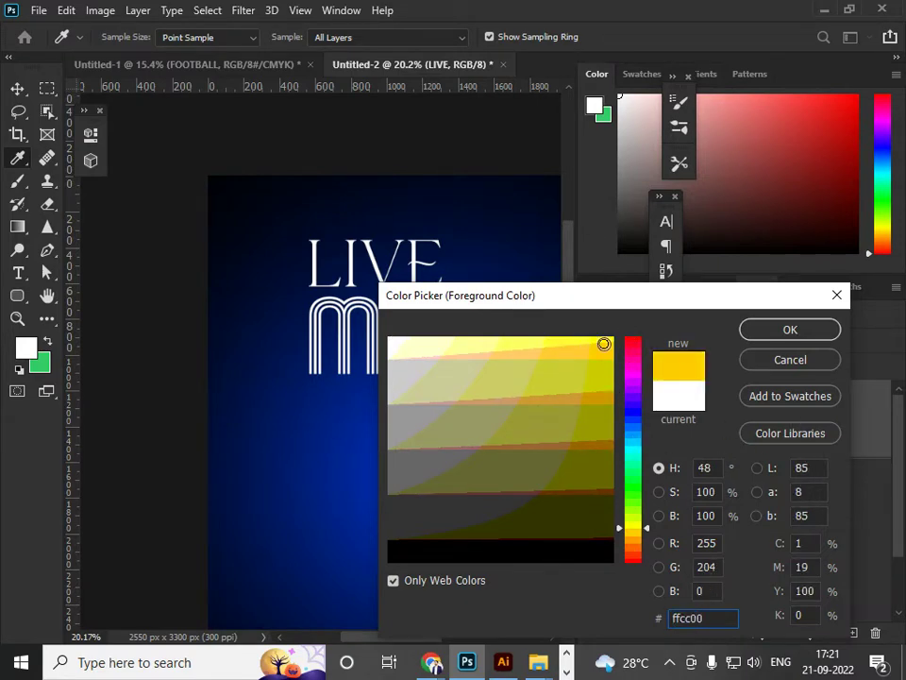
left_click(787, 329)
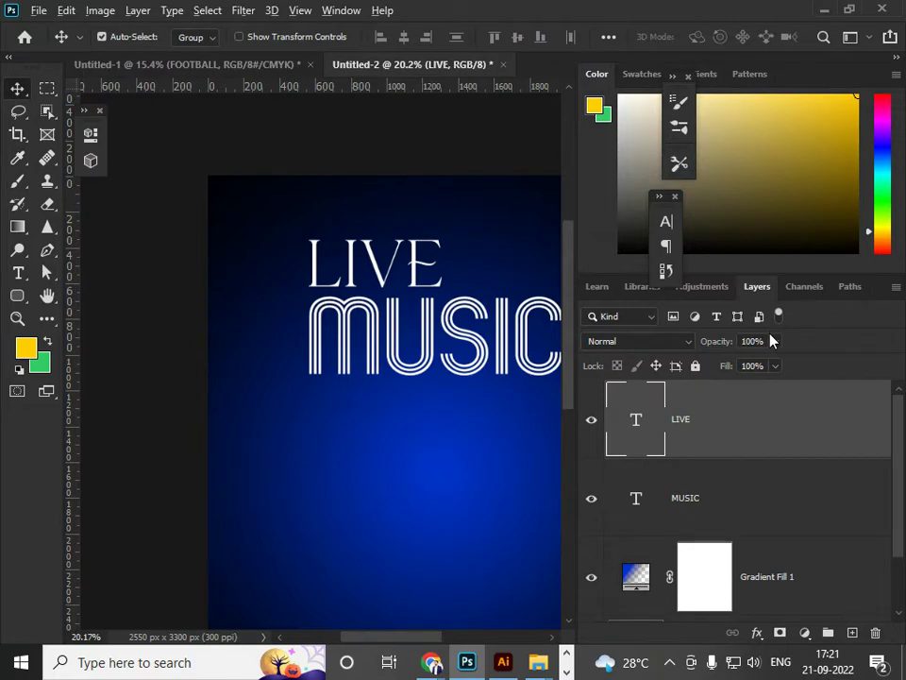
scroll(445, 252, "up", 2)
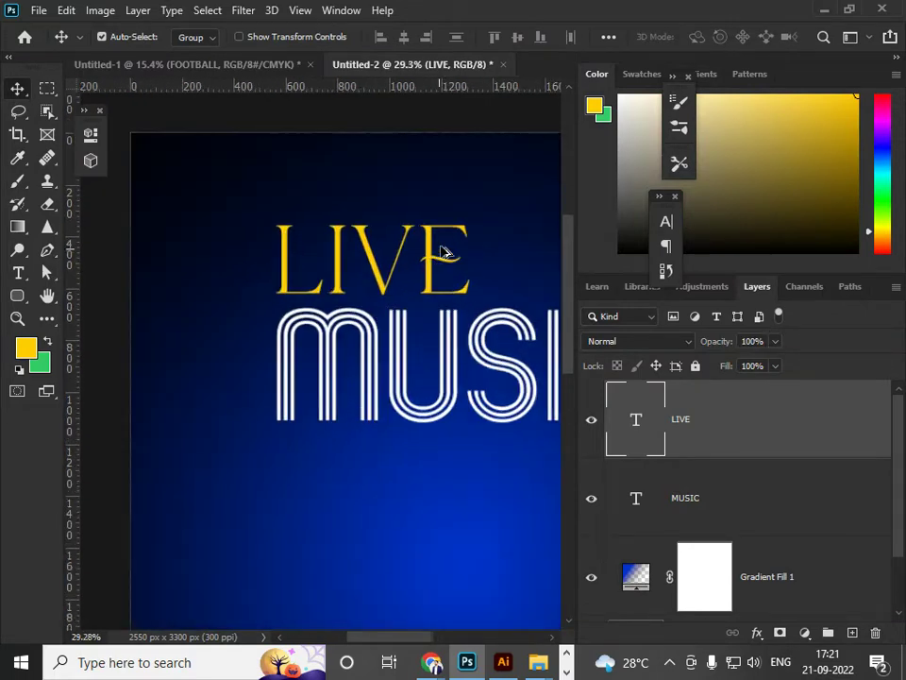
Nudge the LIVE text about 16 px left and 5 px down so it lines up with MUSIC's left edge.
scroll(445, 252, "up", 2)
key("ctrl")
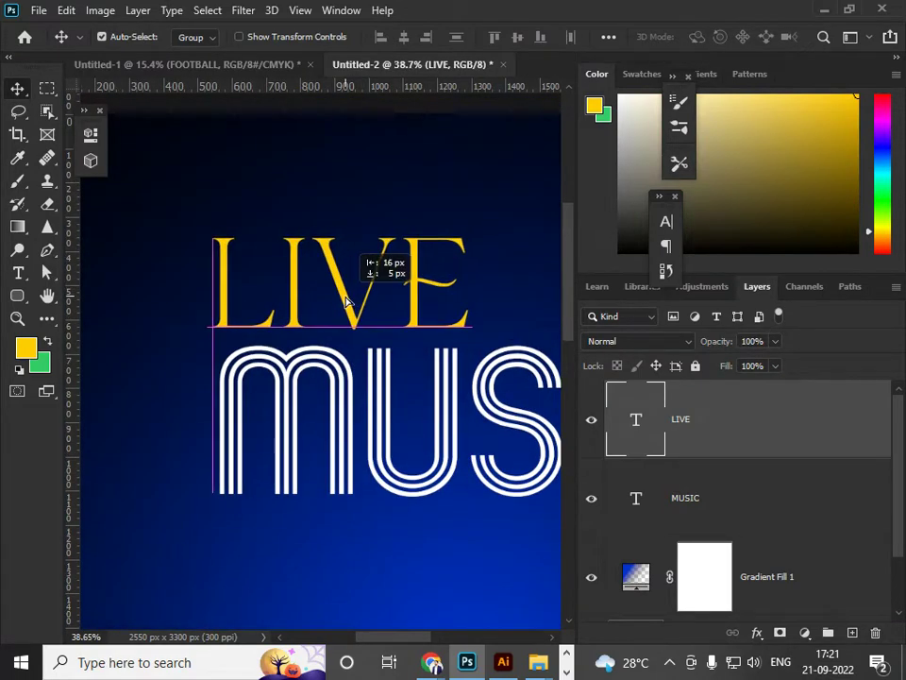
scroll(348, 303, "down", 3)
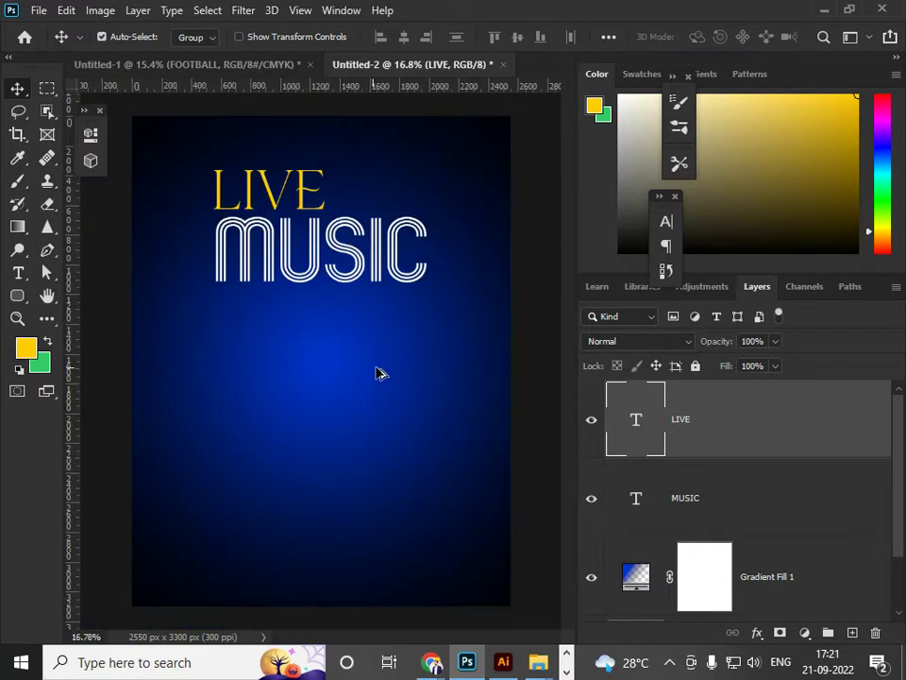
scroll(372, 359, "down", 1)
Select the MUSIC text layer and create a work path from its letters.
scroll(357, 316, "up", 6)
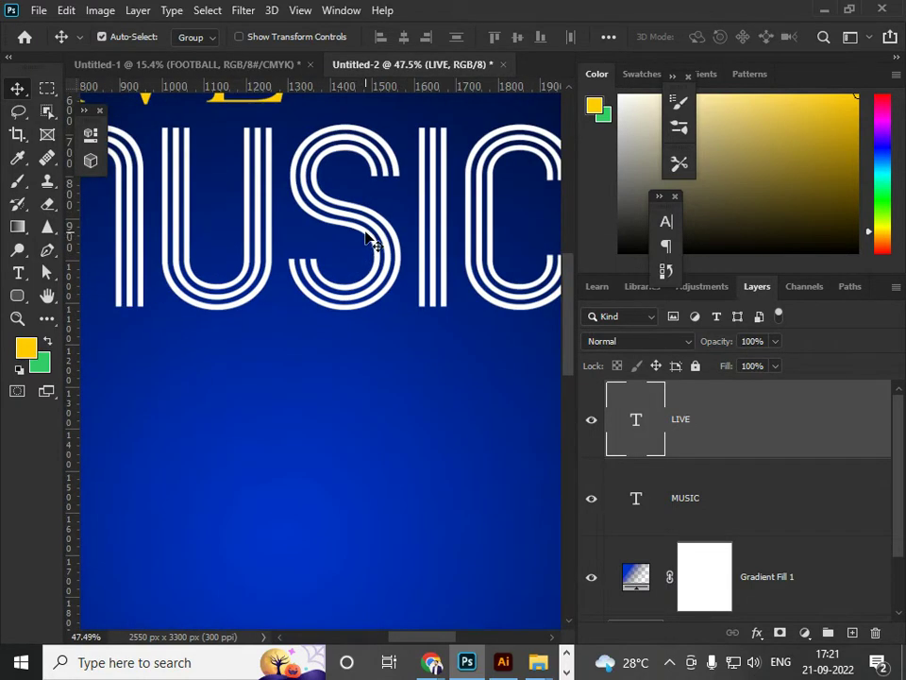
left_click(370, 239)
right_click(763, 505)
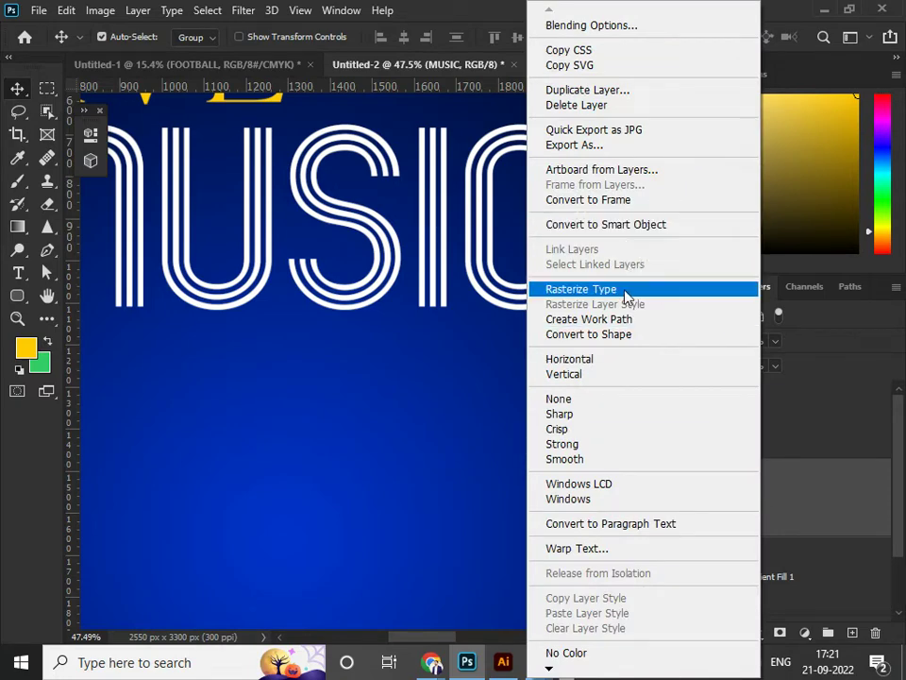
left_click(596, 319)
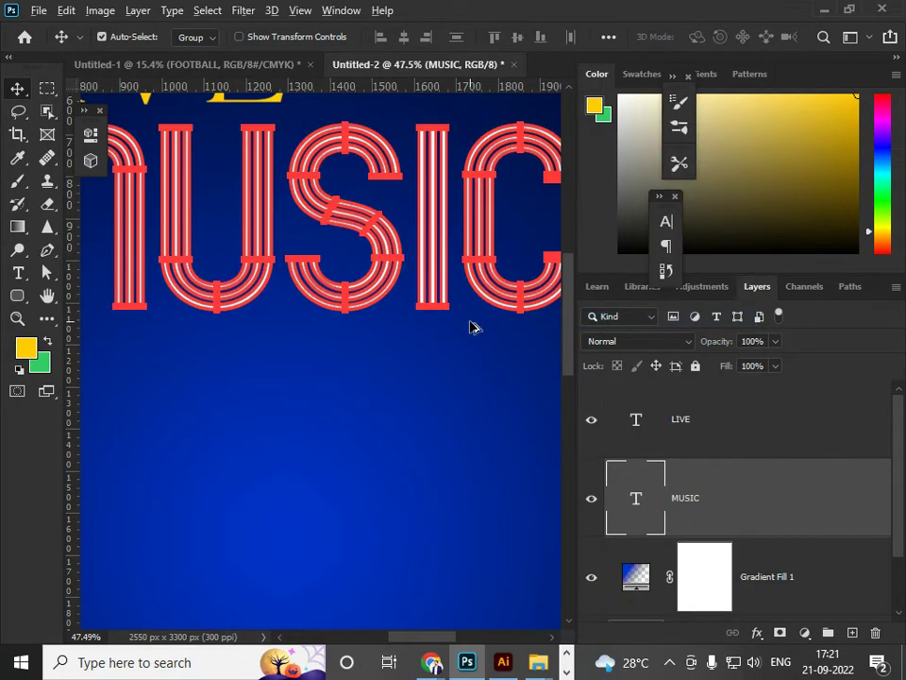
Add a new layer beneath MUSIC and stroke the work path on it with a golden yellow 35 px brush.
scroll(472, 326, "down", 4)
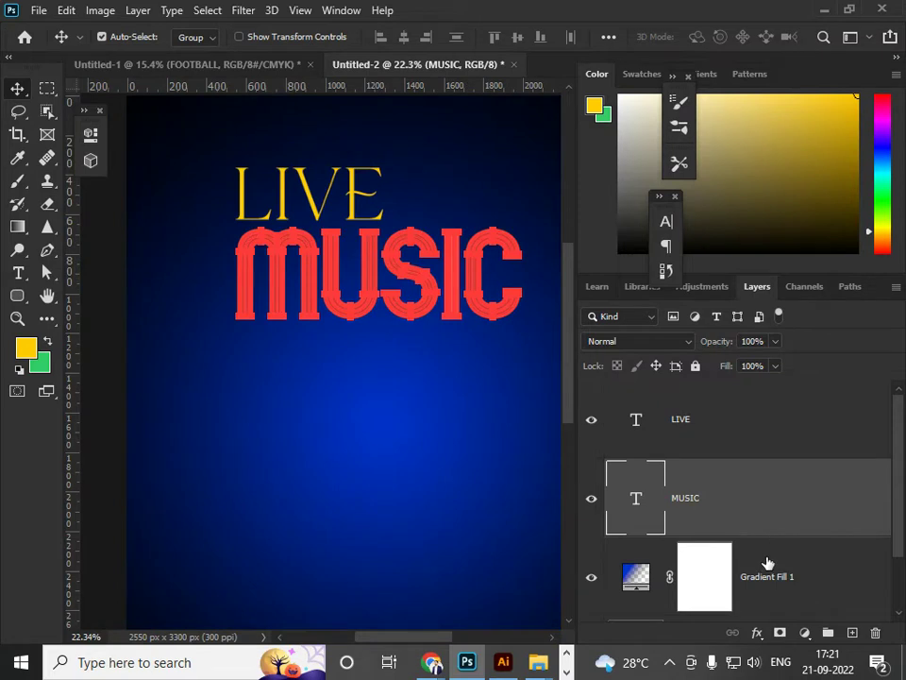
left_click(851, 632, "ctrl")
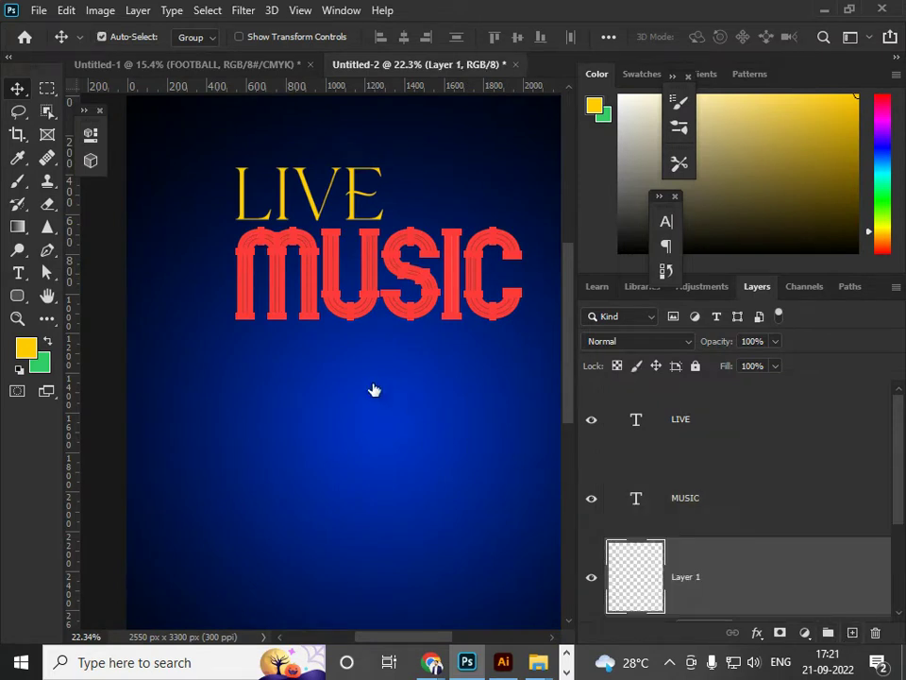
key("b")
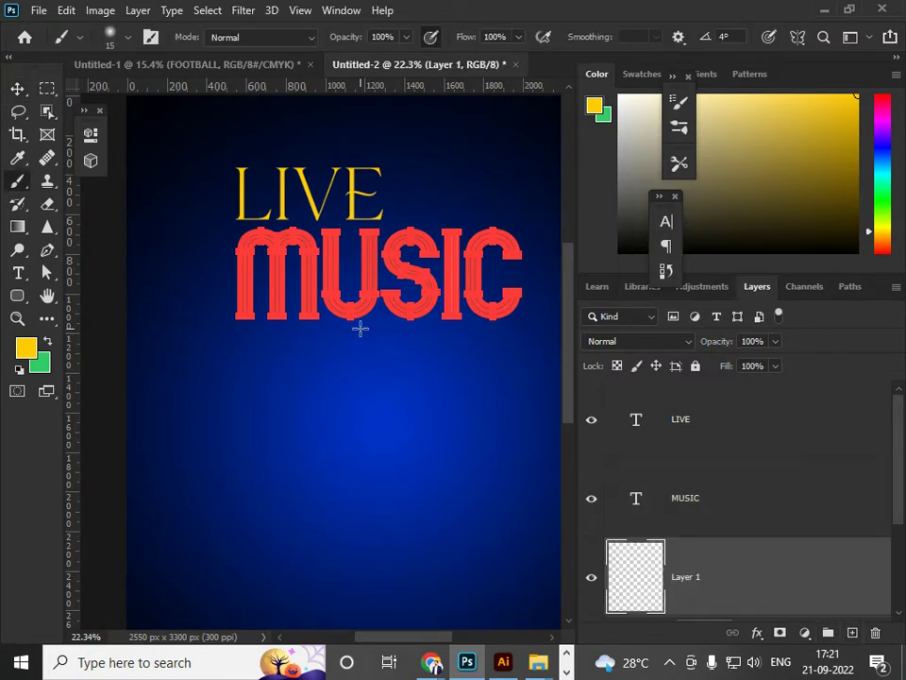
key("bracketright")
key("bracketright")
key("bracketright")
left_click(847, 288)
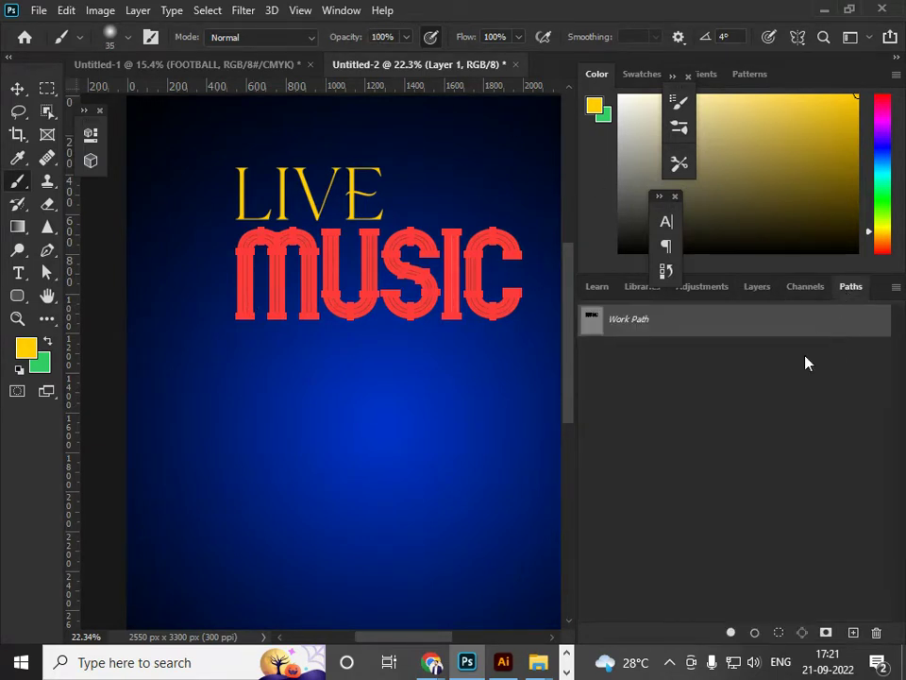
left_click(755, 633)
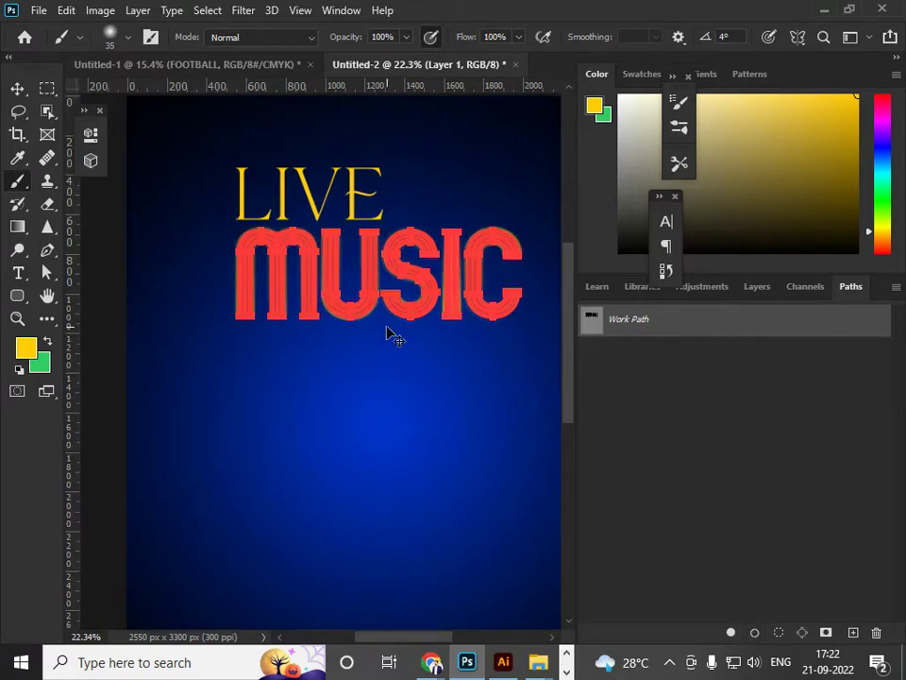
Set the foreground colour to white, stroke the MUSIC path with a 15 px brush, and deselect the path.
scroll(405, 294, "up", 5)
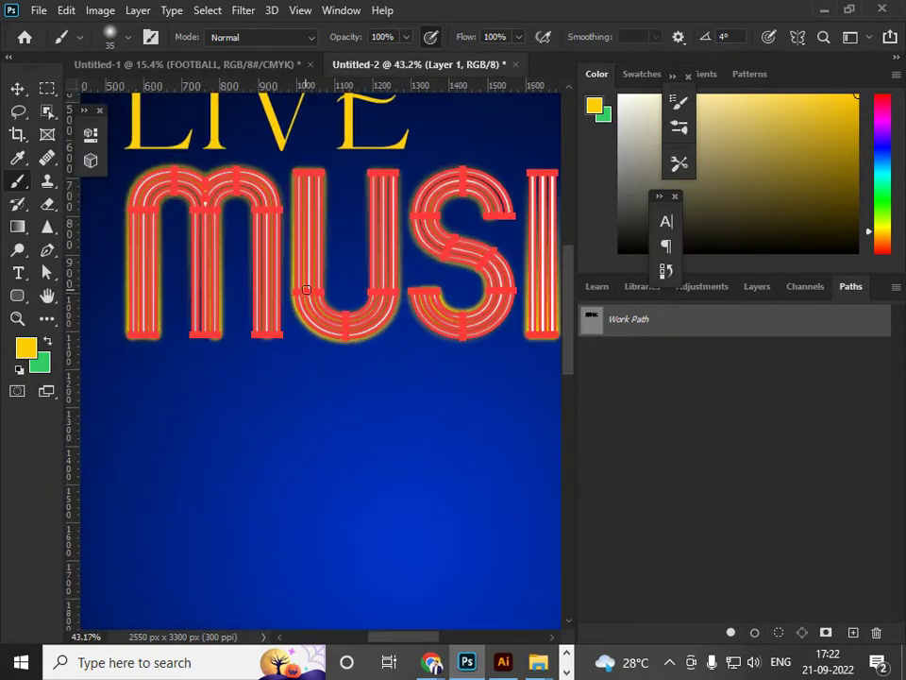
key("bracketleft")
left_click_drag(641, 119, 619, 95)
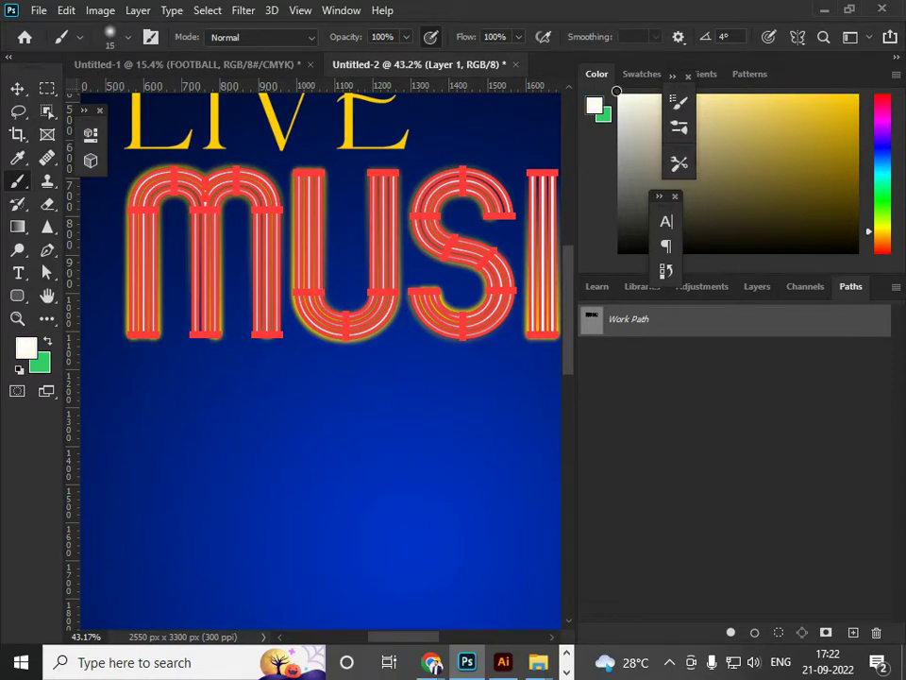
left_click(753, 632)
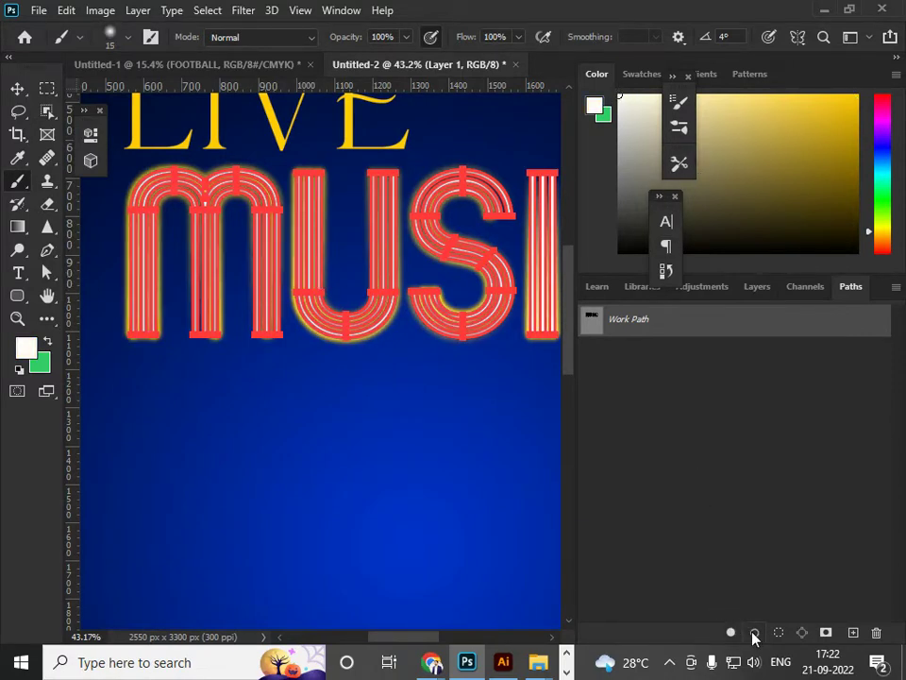
left_click(701, 601)
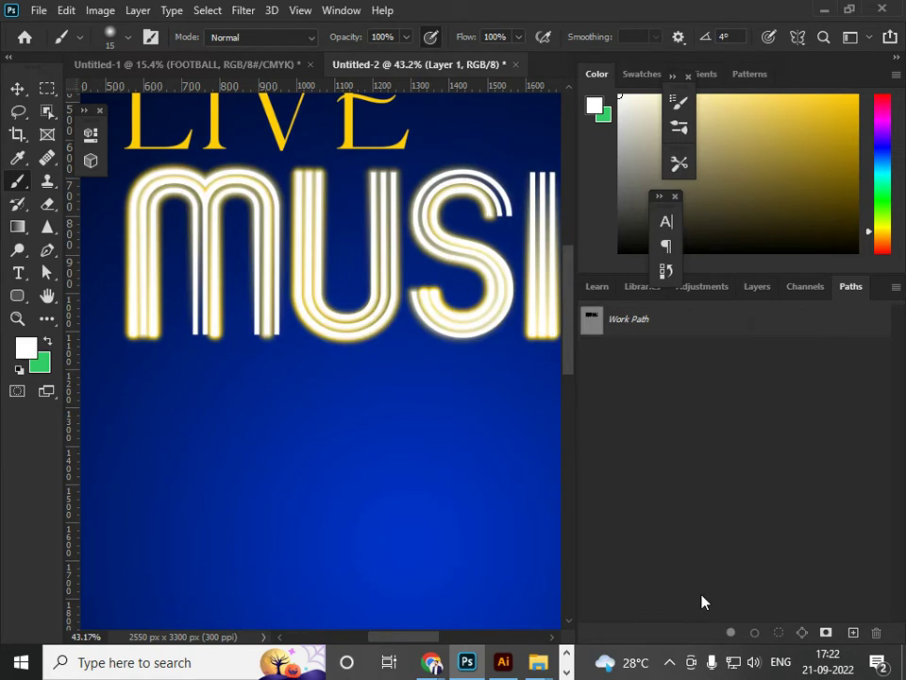
Try the MUSIC path as a selection, drop it, and stroke the path once more with the white 15 px brush.
key("ctrl+minus")
key("ctrl+minus")
key("ctrl+minus")
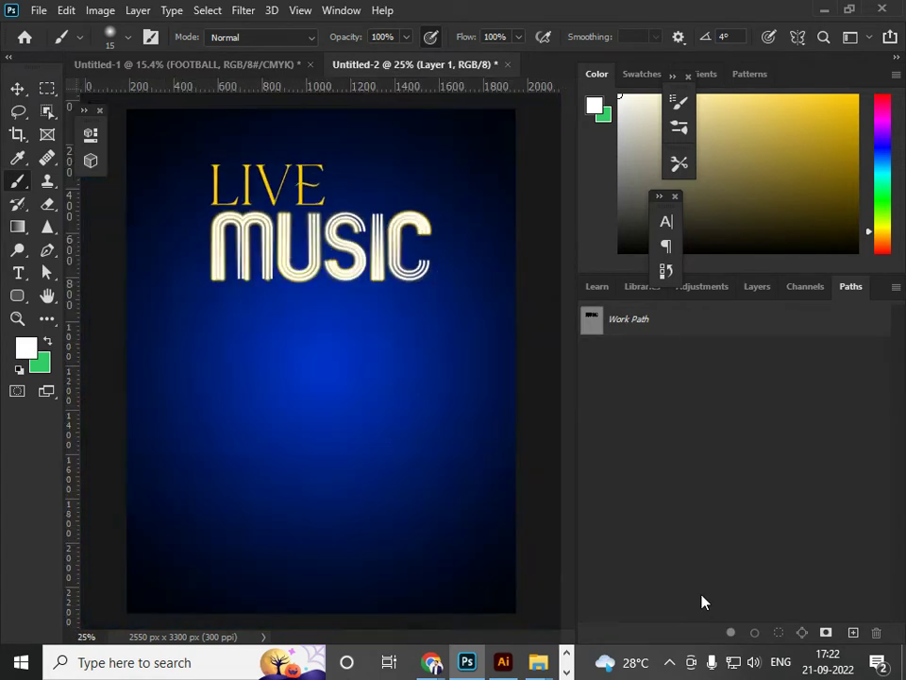
key("ctrl+plus")
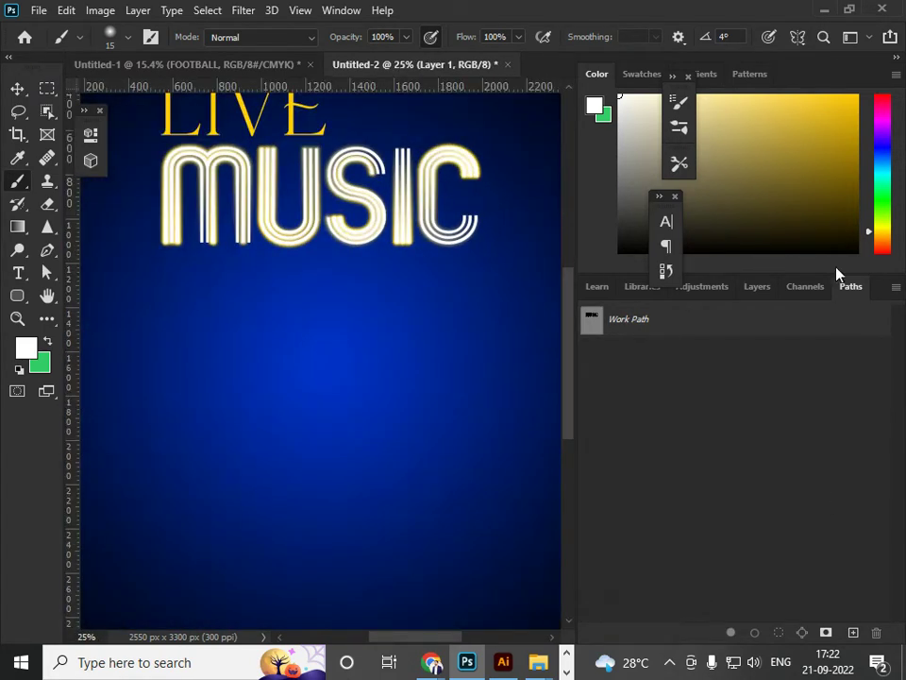
left_click(777, 631)
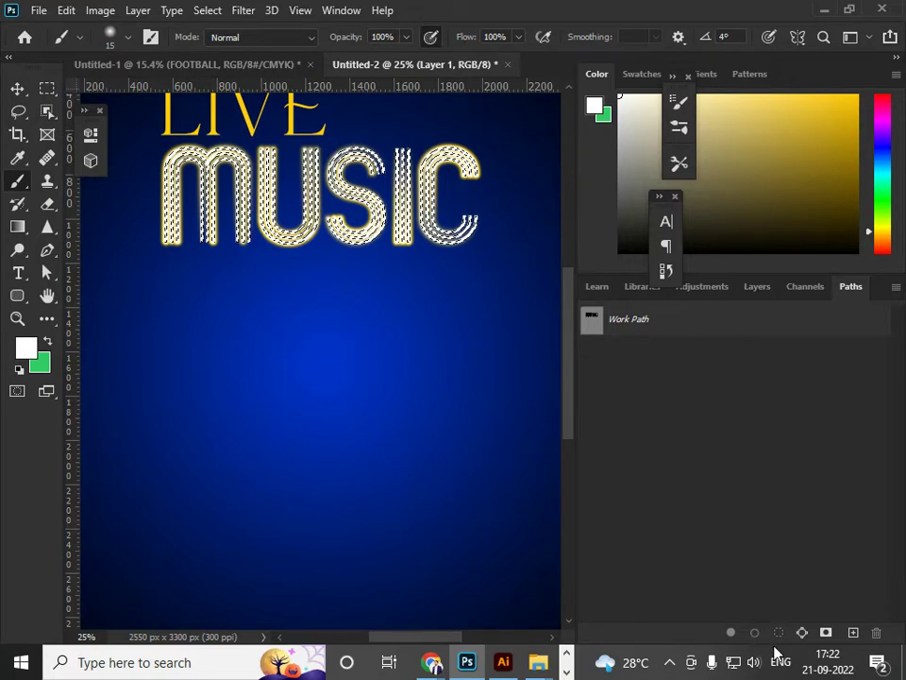
key("Delete")
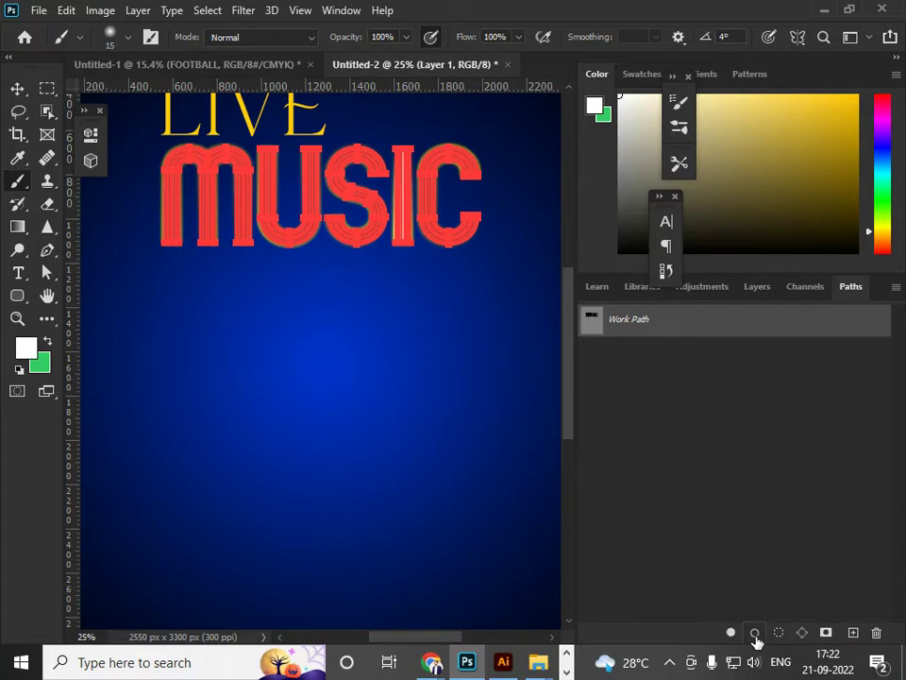
left_click(755, 635)
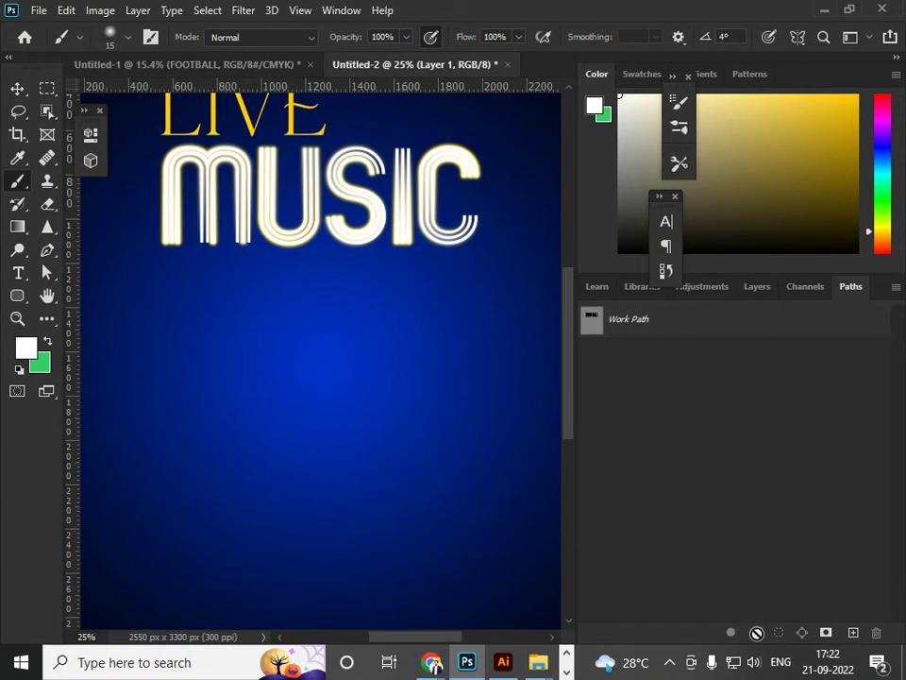
key("ctrl+minus")
key("ctrl+minus")
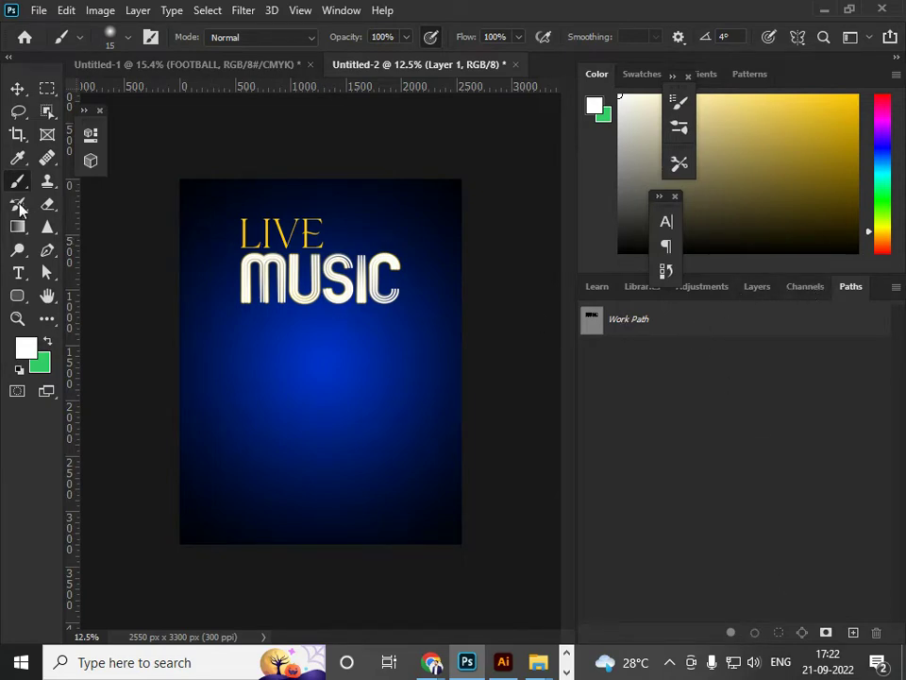
Apply a Gaussian Blur with a 26.3 px radius to the stroked glow on Layer 1.
scroll(264, 266, "up", 4)
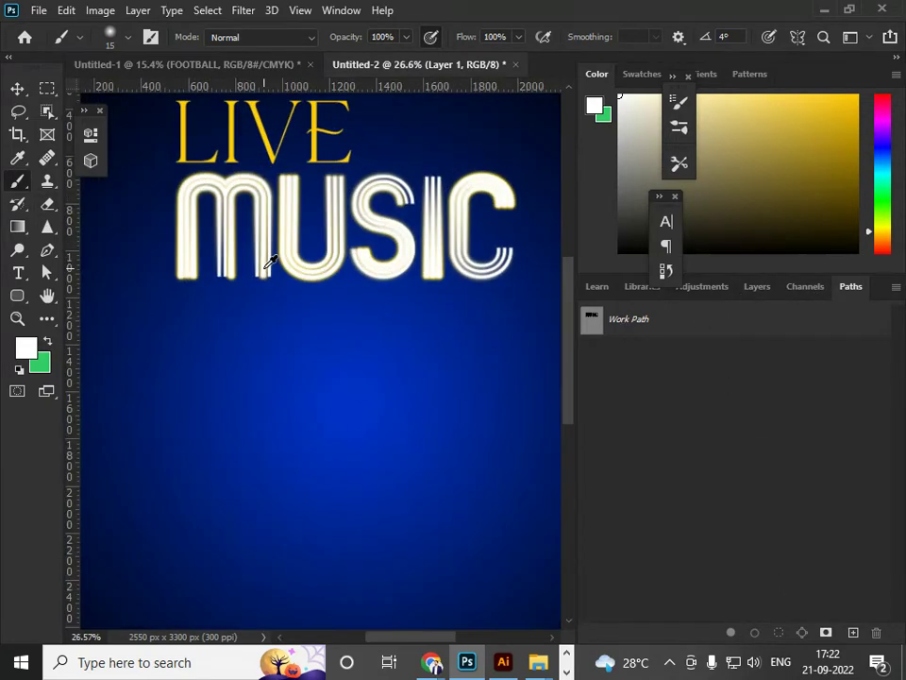
scroll(274, 268, "up", 3)
scroll(281, 329, "down", 3)
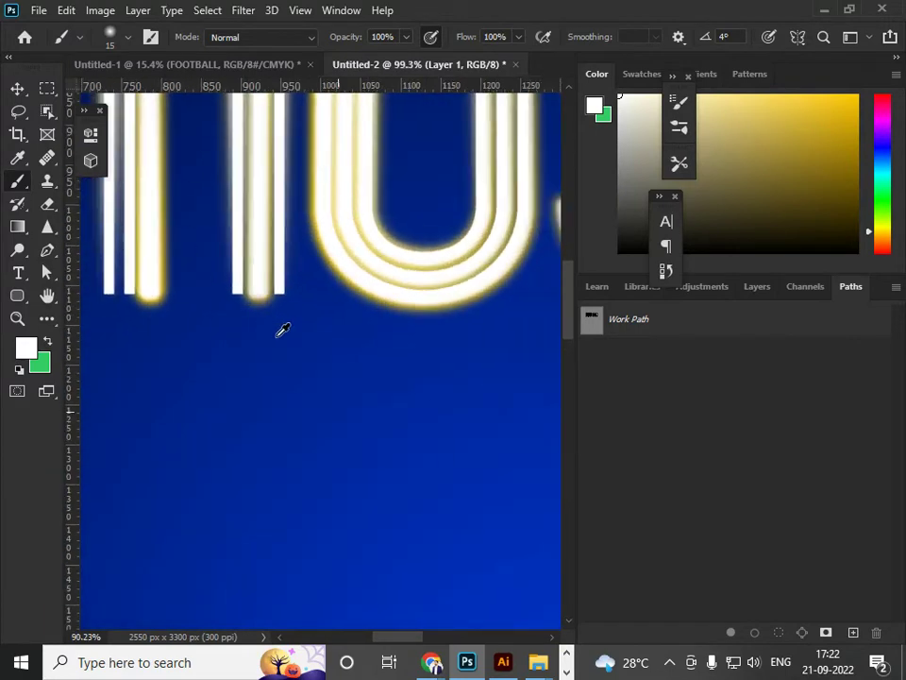
scroll(281, 336, "down", 3)
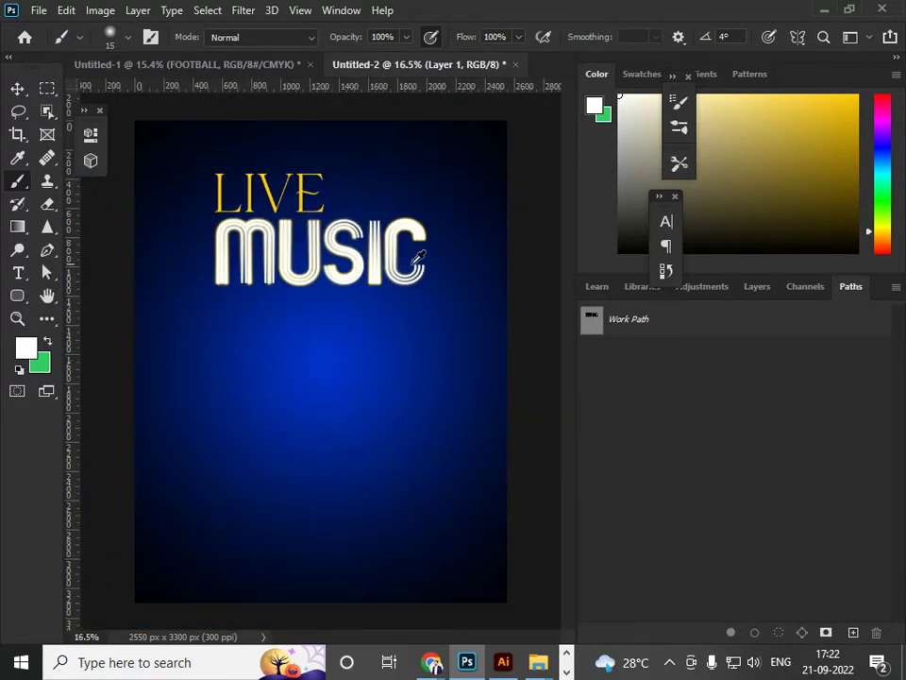
left_click(761, 288)
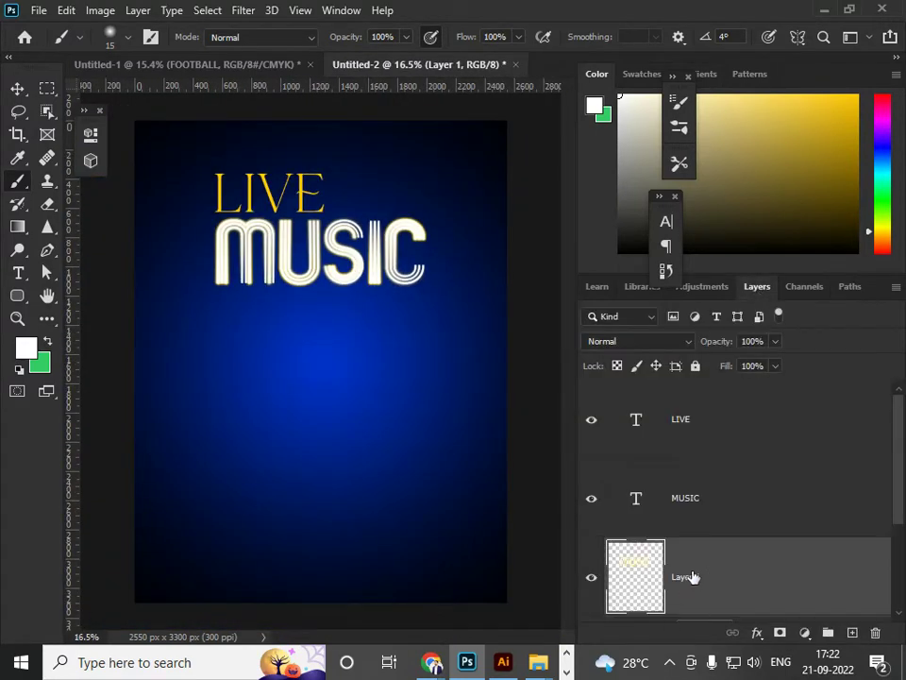
left_click(242, 11)
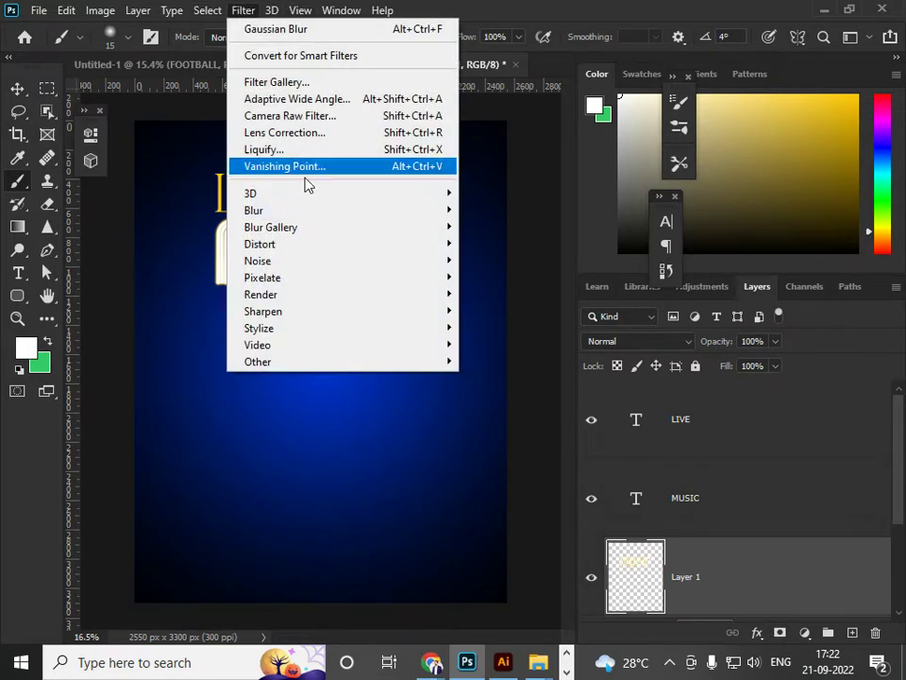
mouse_move(324, 209)
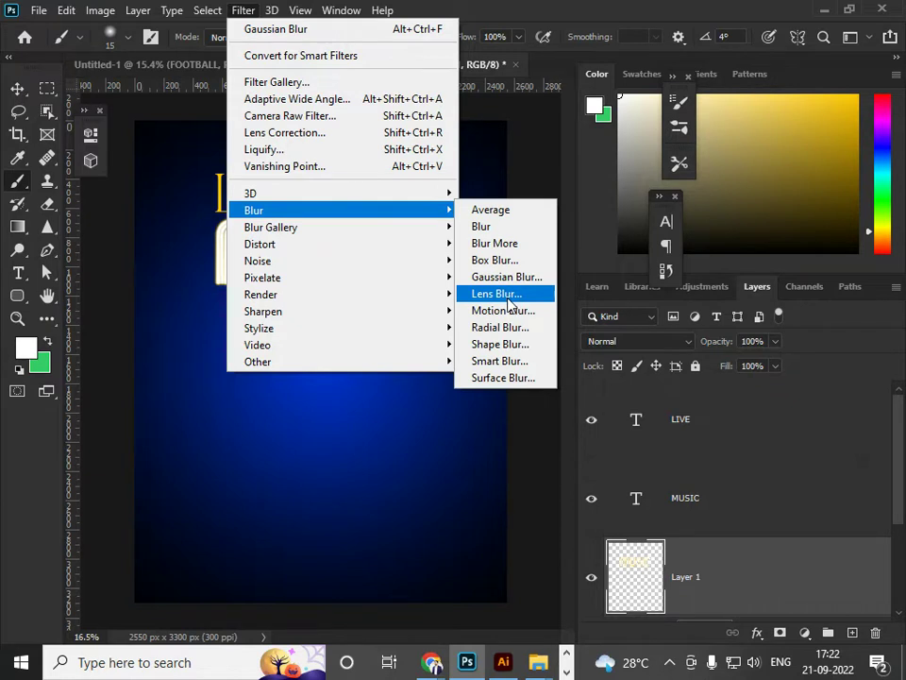
left_click(509, 277)
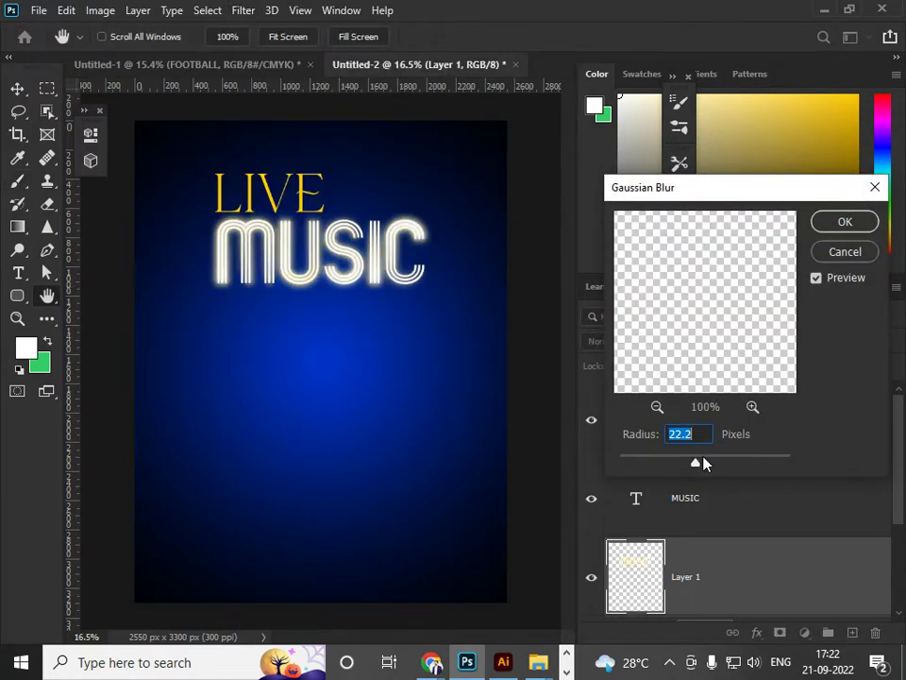
left_click_drag(705, 462, 700, 464)
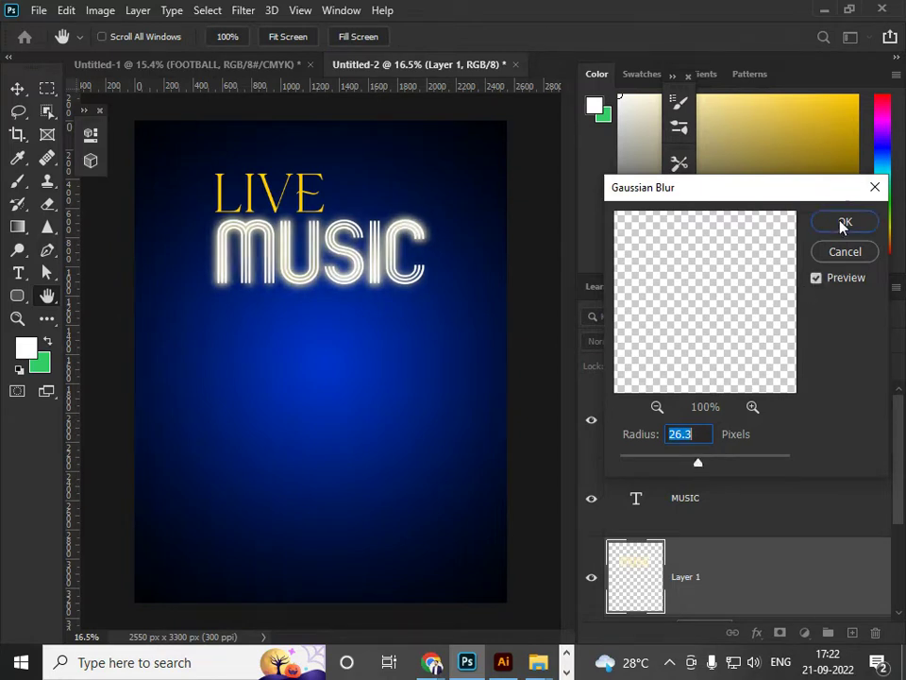
left_click(843, 223)
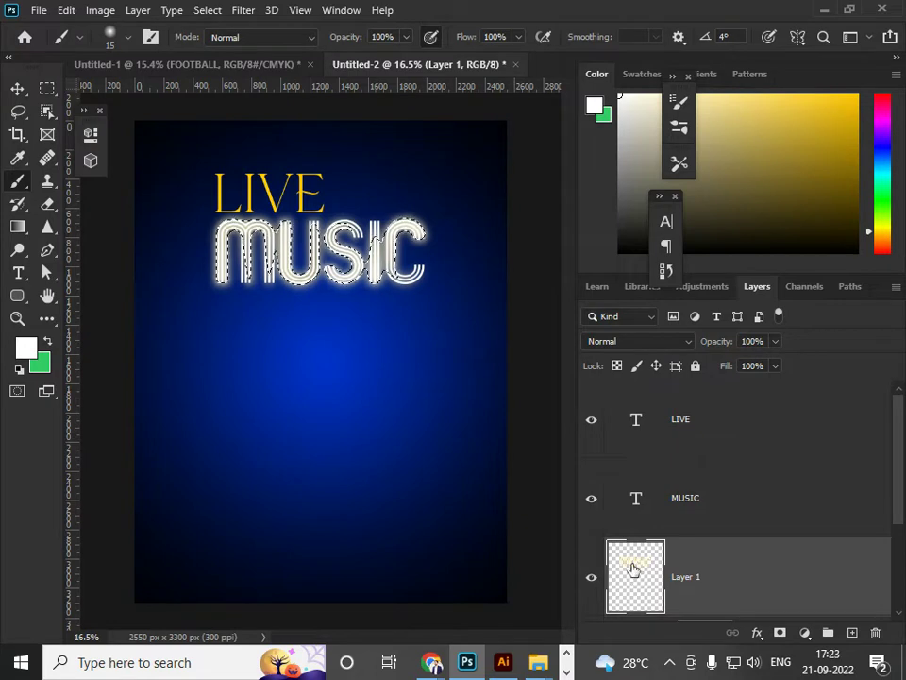
Load Layer 1's outline as a selection, add a new layer above it, and choose the purple-to-blue preset from the Blues gradients.
left_click(851, 633)
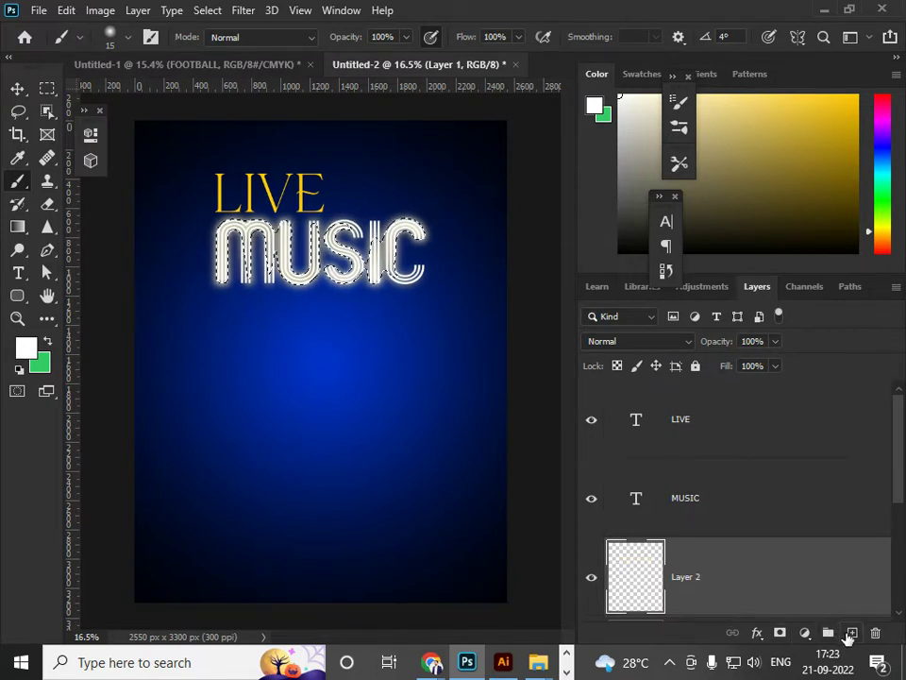
key("g")
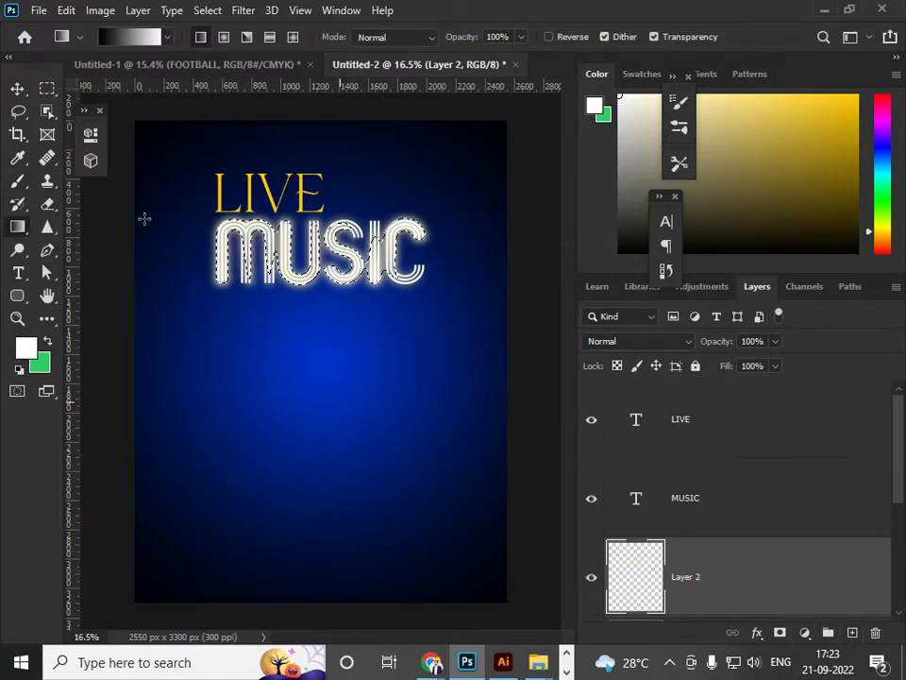
left_click(168, 38)
left_click(39, 69)
left_click(40, 70)
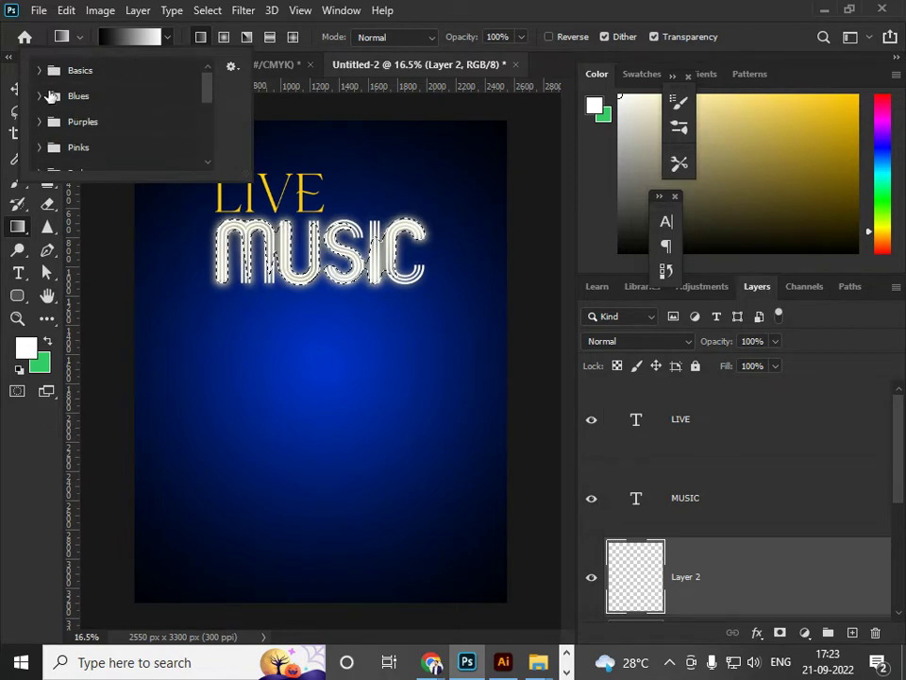
left_click(39, 96)
left_click(40, 96)
left_click(40, 97)
scroll(77, 121, "down", 1)
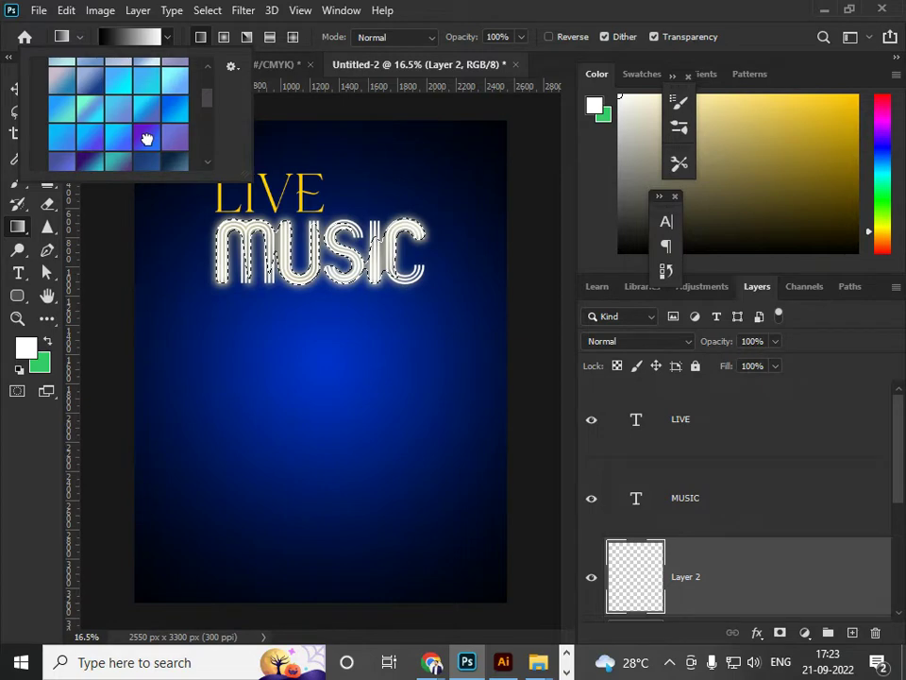
left_click(145, 138)
Fill the MUSIC-shaped selection with a vertical linear gradient running from above to below the text, and deselect it.
left_click(351, 210)
left_click_drag(352, 210, 352, 313)
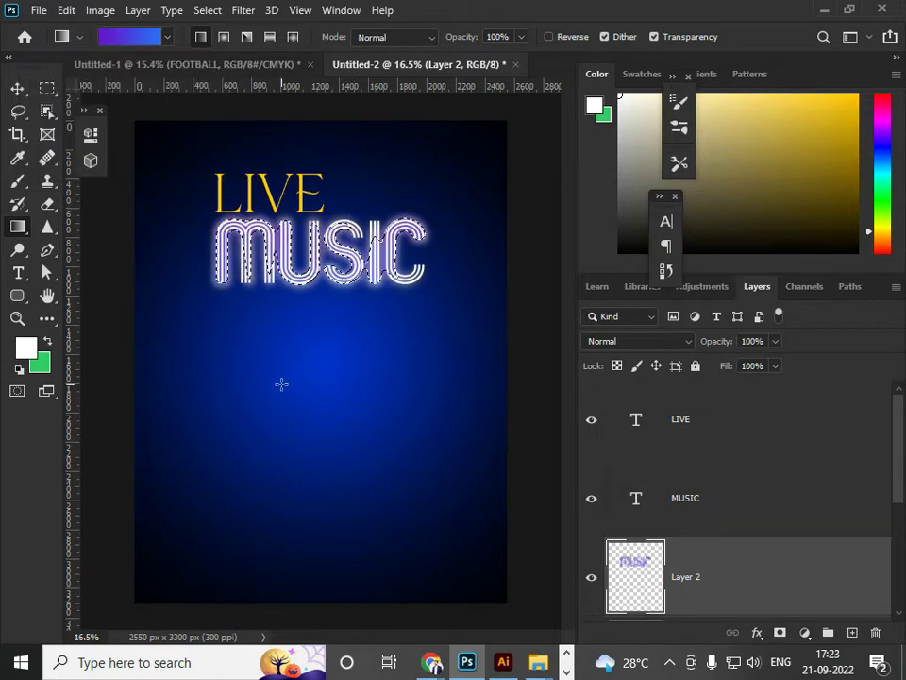
scroll(332, 257, "up", 3)
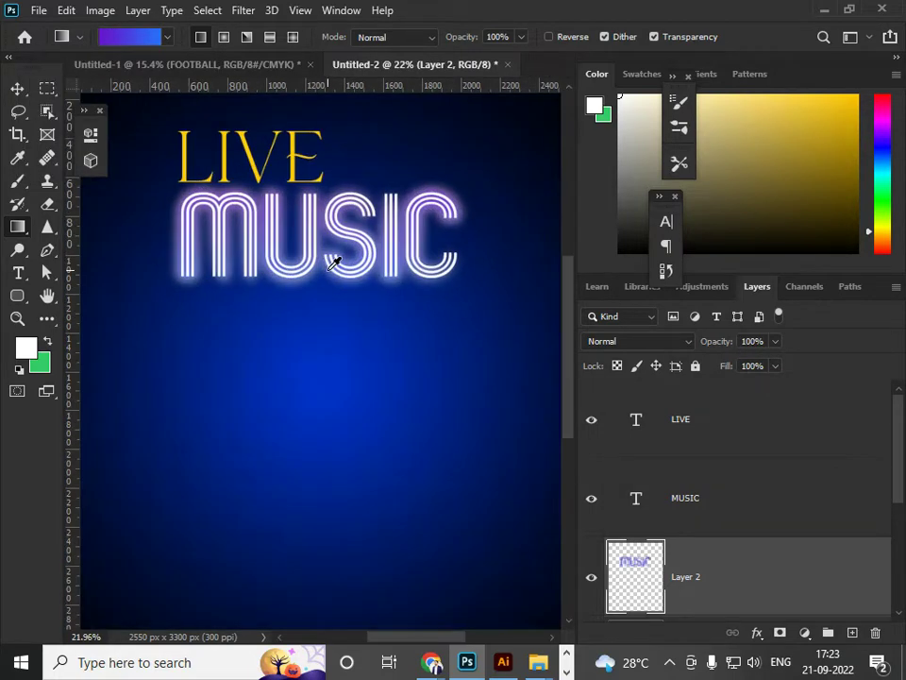
Set the blend mode of the purple-to-blue MUSIC glow on Layer 2 to Color Burn and check the whole poster.
scroll(323, 251, "down", 3)
scroll(324, 251, "down", 1)
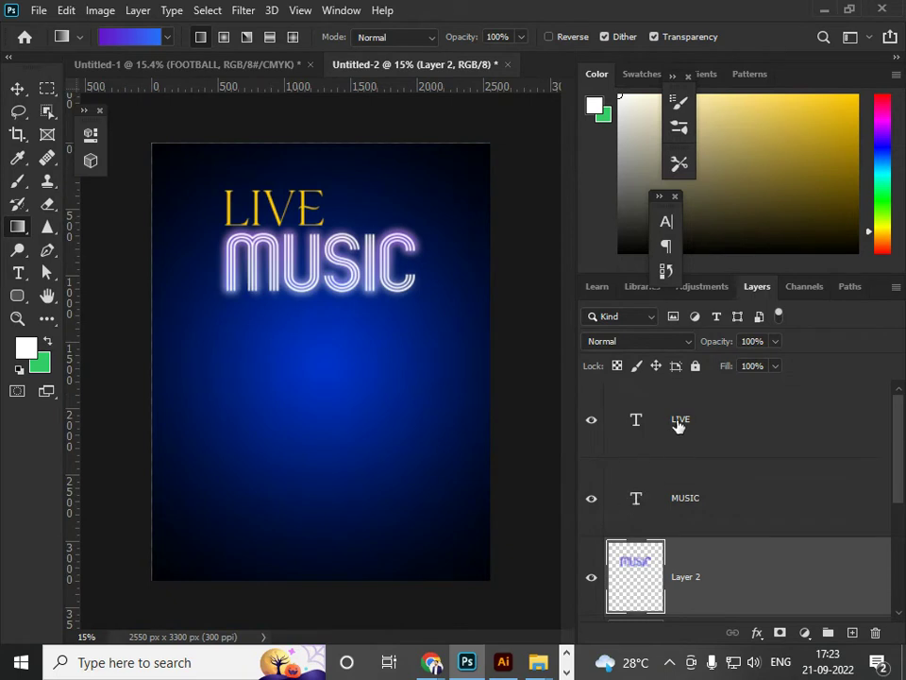
left_click(666, 343)
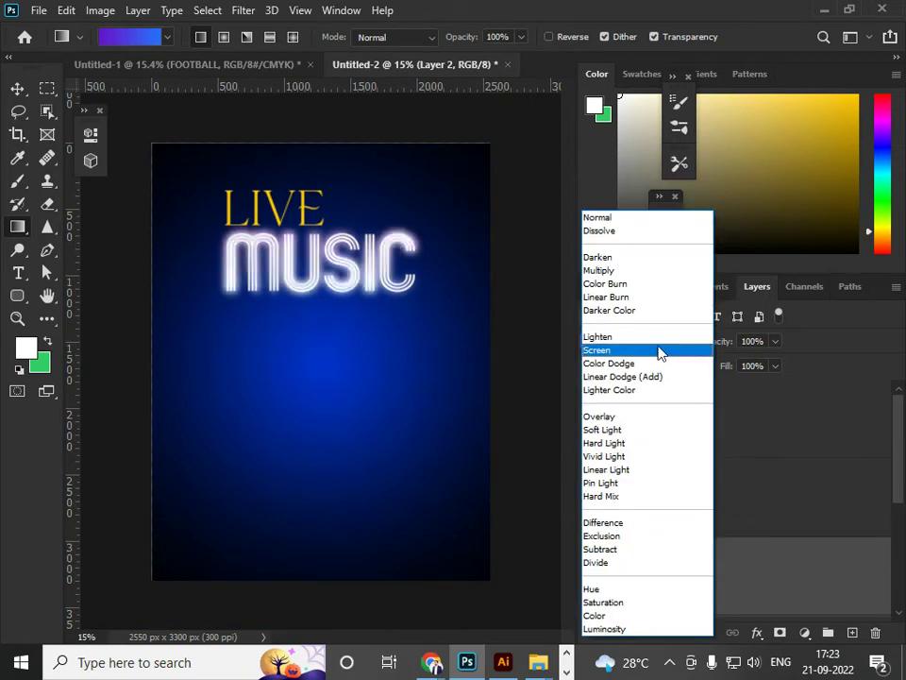
left_click(643, 294)
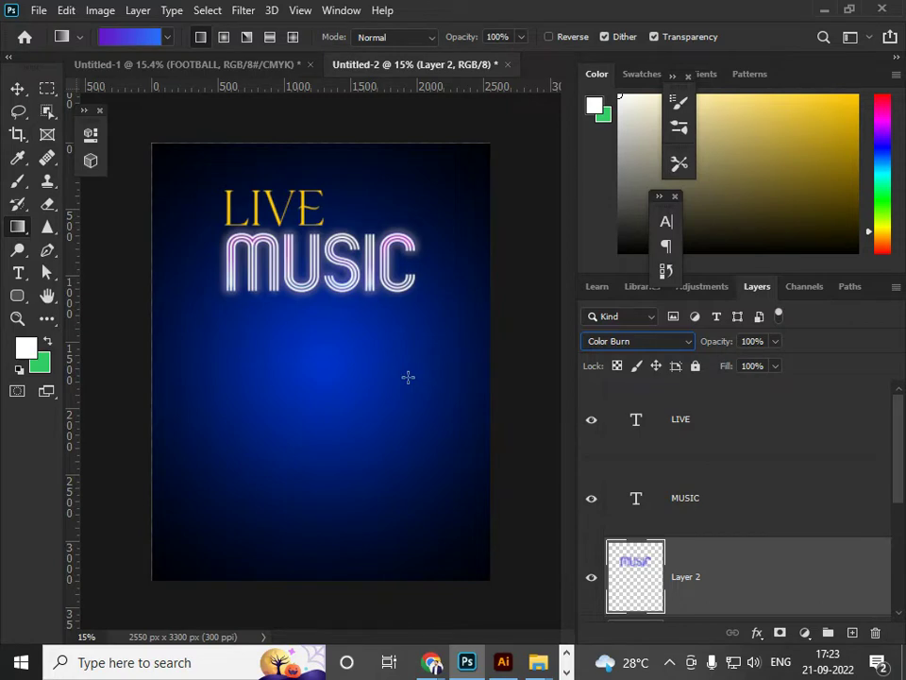
left_click(17, 89)
scroll(300, 409, "down", 1)
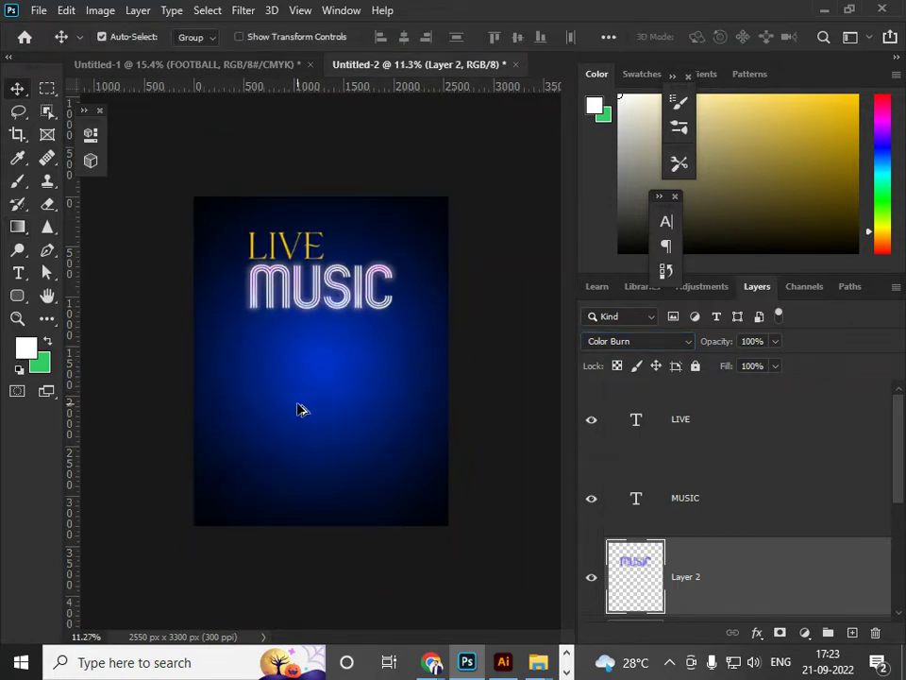
scroll(299, 409, "up", 3)
key("ctrl+0")
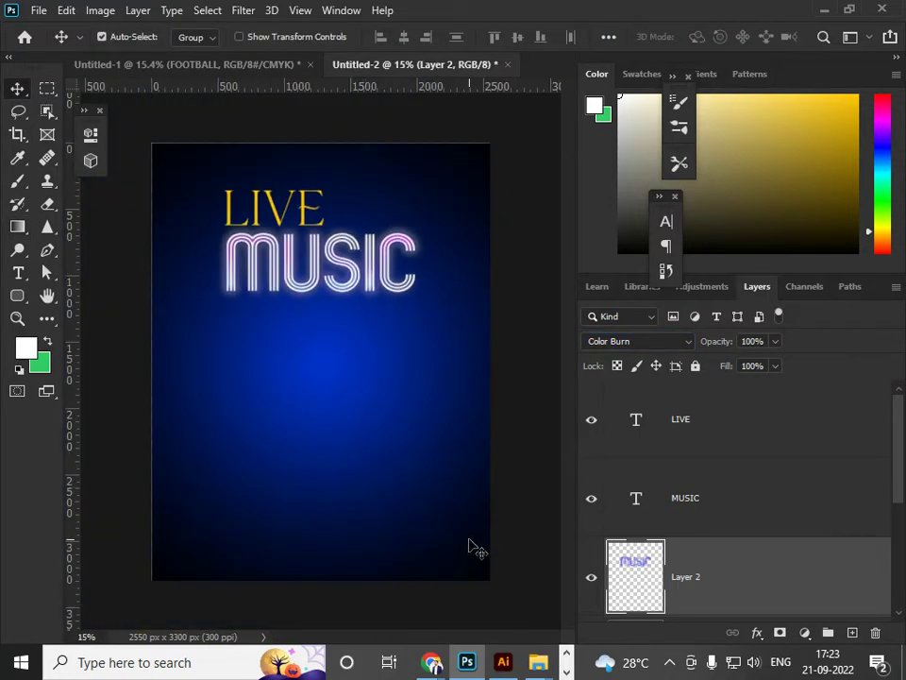
Switch to Chrome and search Google for "dj".
key("alt+Tab")
key("alt+Tab")
key("Tab")
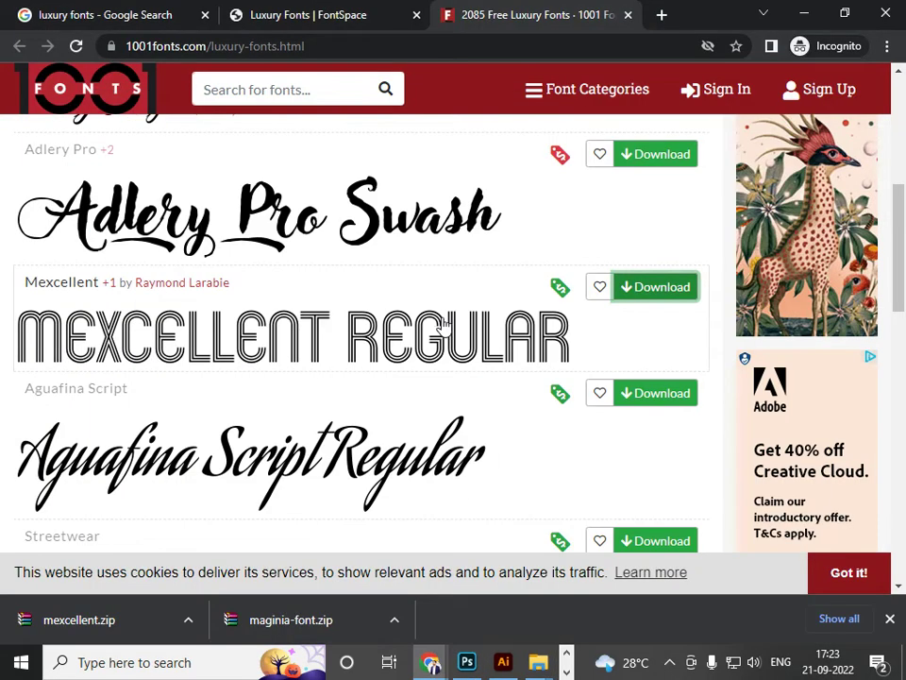
left_click(409, 45)
type("dj ligh")
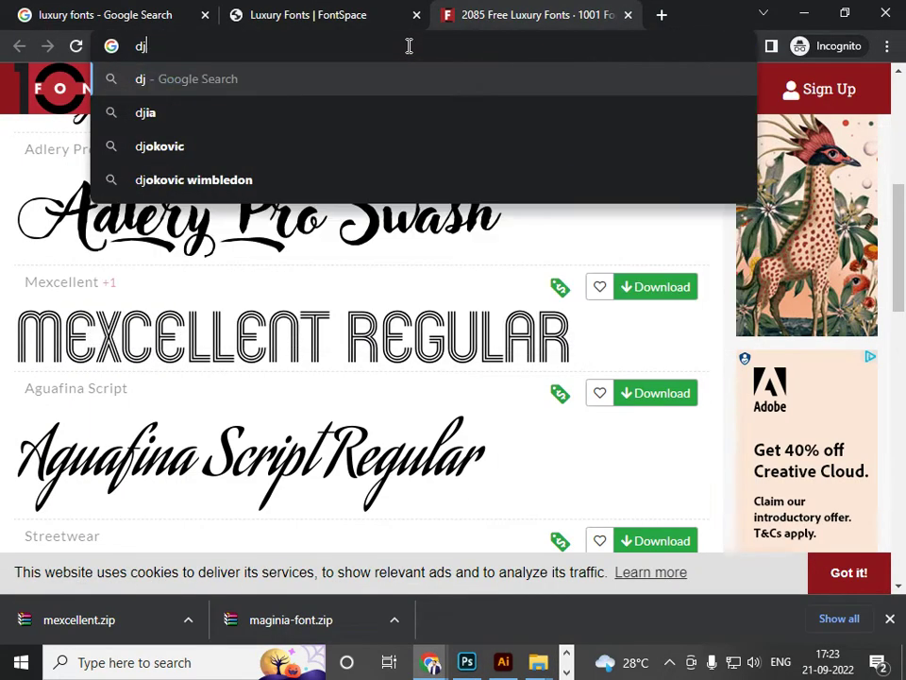
key("BackSpace")
key("BackSpace")
key("BackSpace")
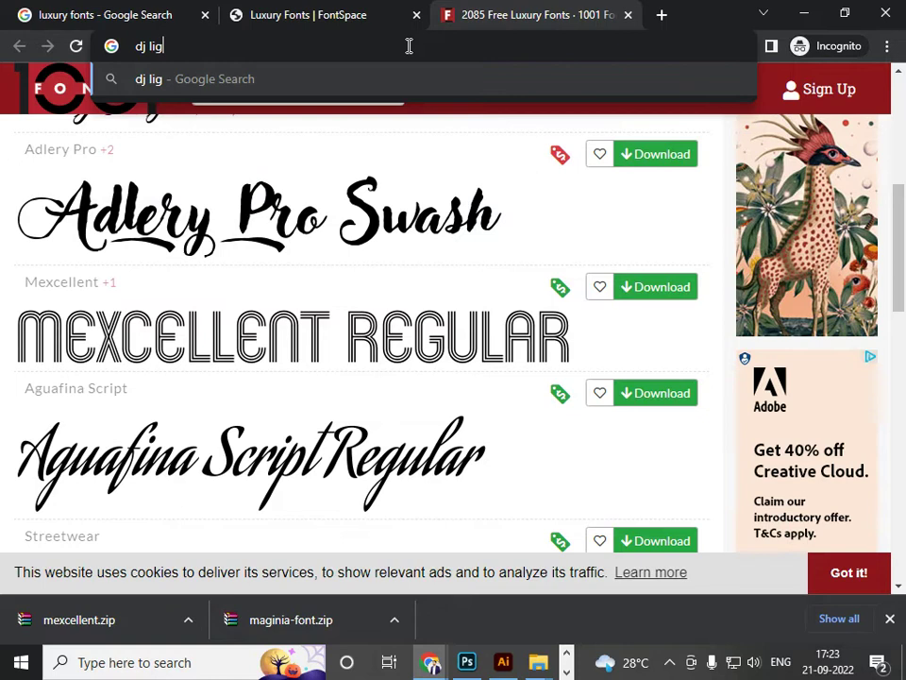
key("BackSpace")
key("BackSpace")
key("Return")
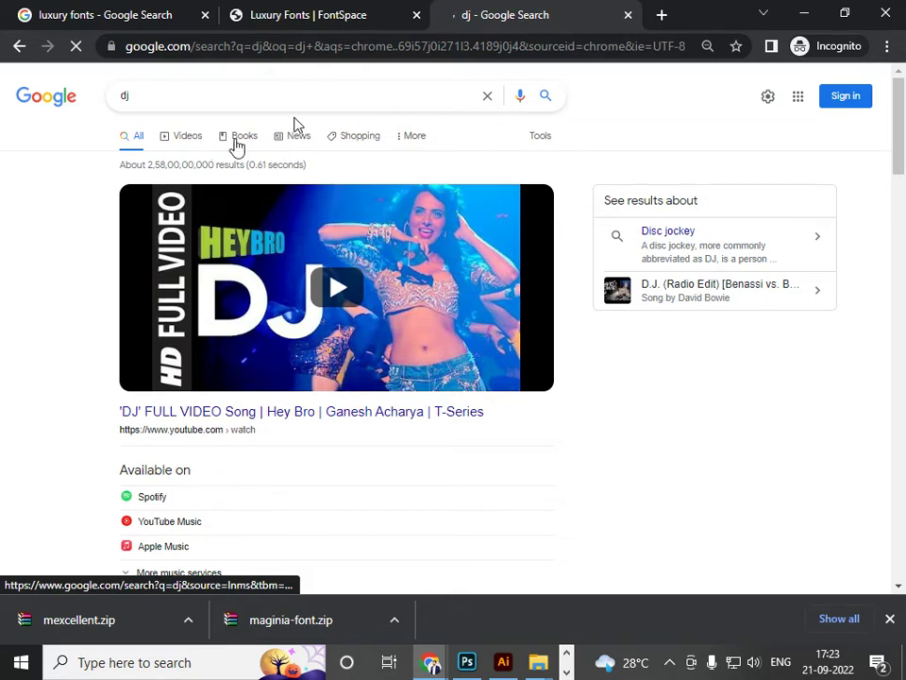
Extend the Google search to "dj images" and show the image results.
left_click(166, 98)
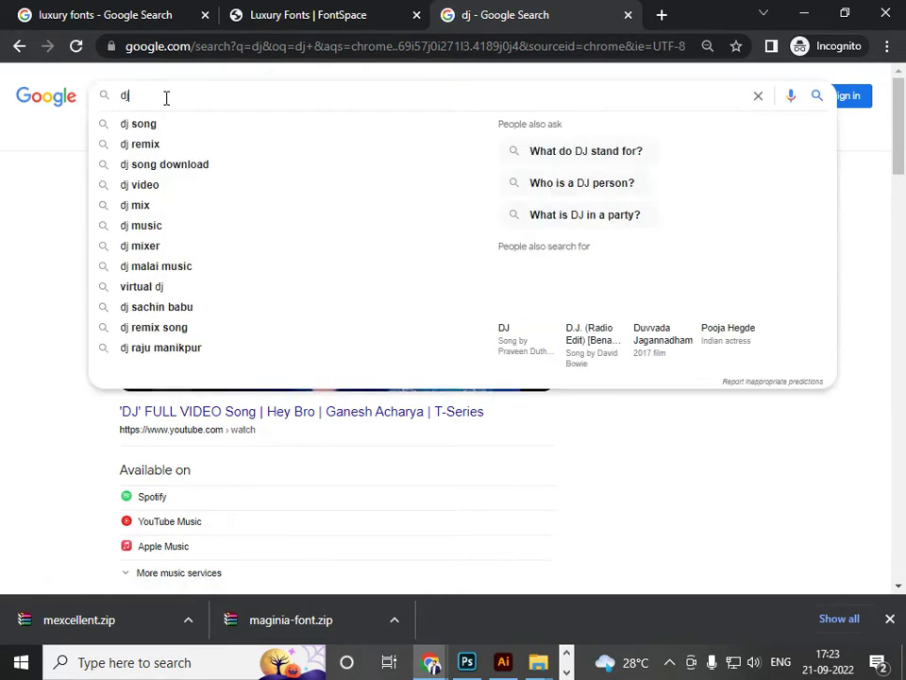
type("images")
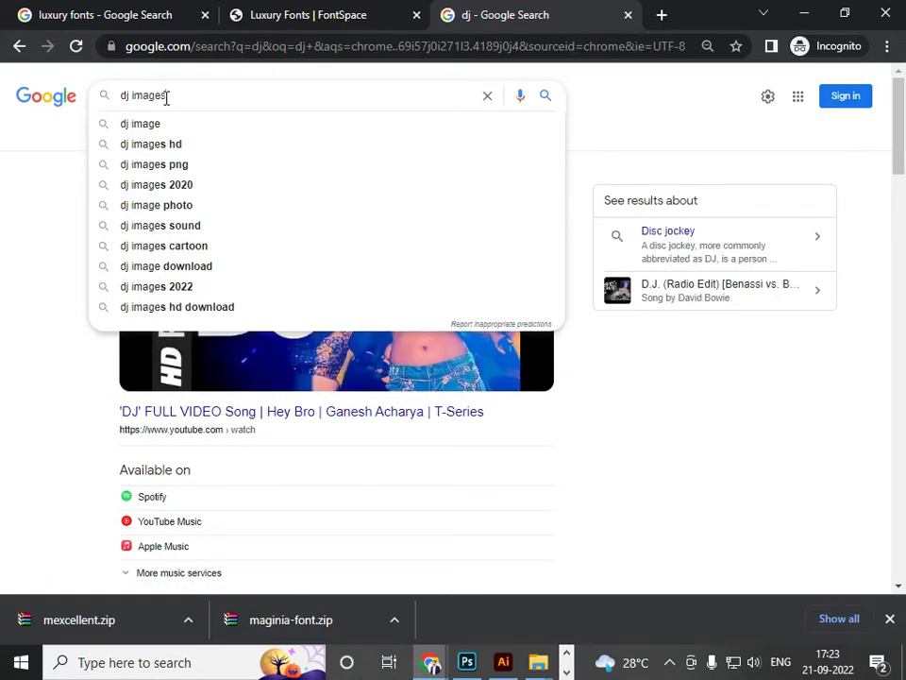
key("Return")
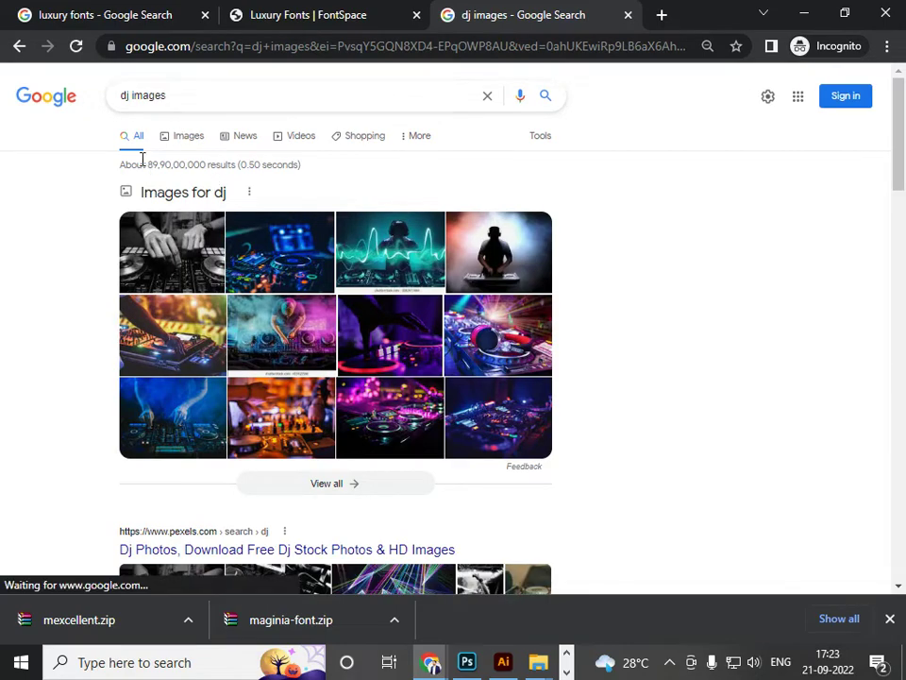
left_click(184, 139)
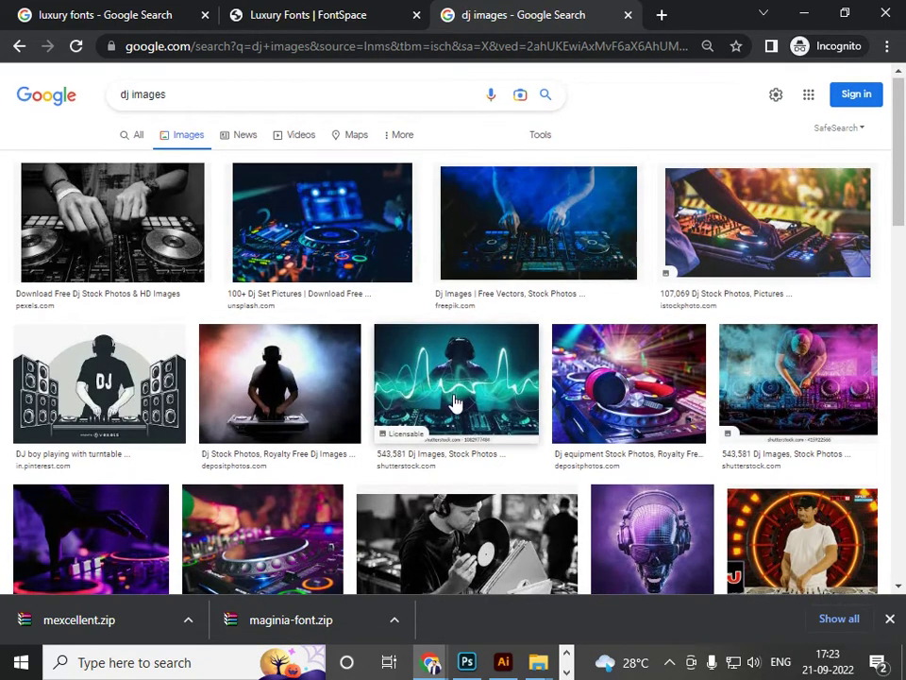
Open the Depositphotos image of a silhouetted DJ against red and white smoke, and copy it.
scroll(455, 405, "down", 2)
scroll(444, 413, "up", 1)
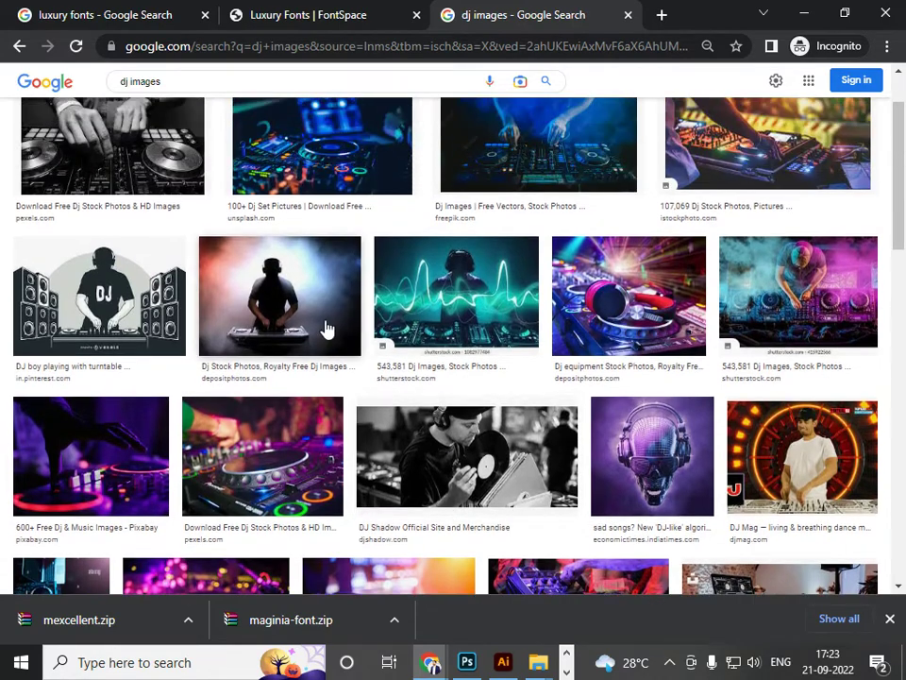
key("alt+Tab")
key("alt+Tab")
key("Tab")
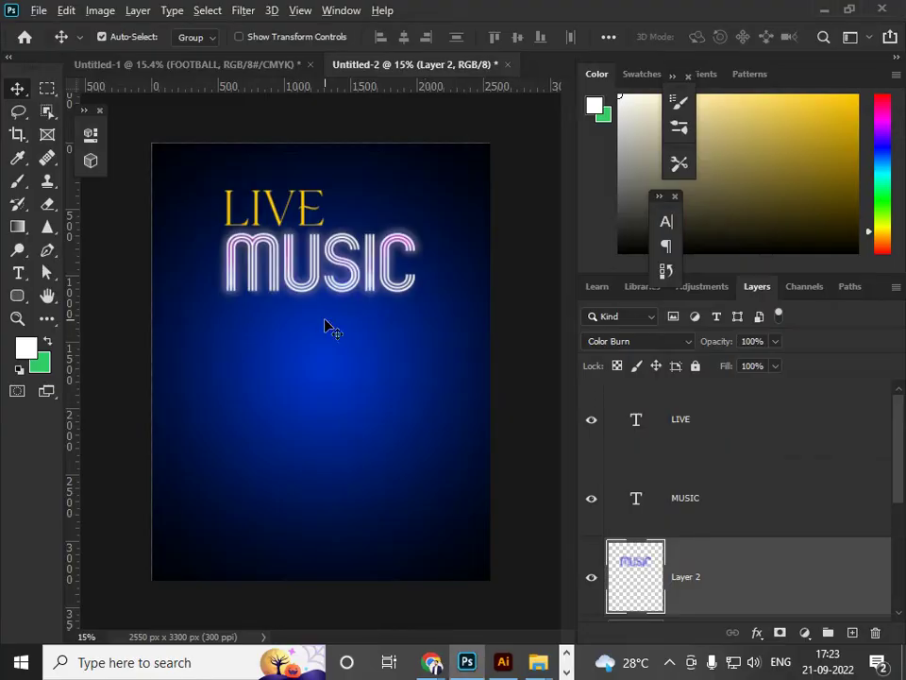
key("alt+Tab")
key("Tab")
left_click(325, 327)
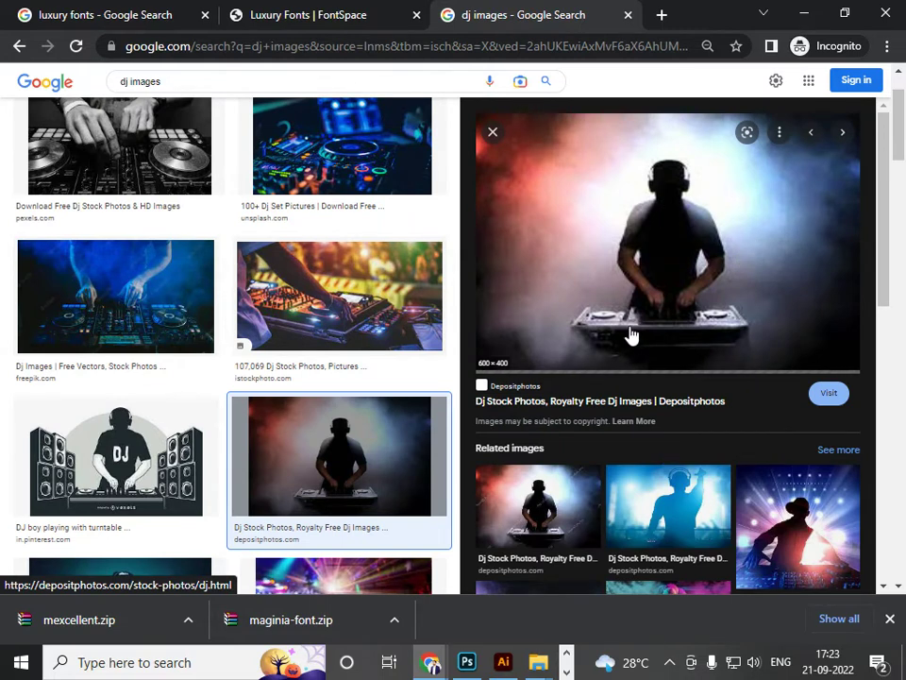
right_click(583, 242)
left_click(665, 446)
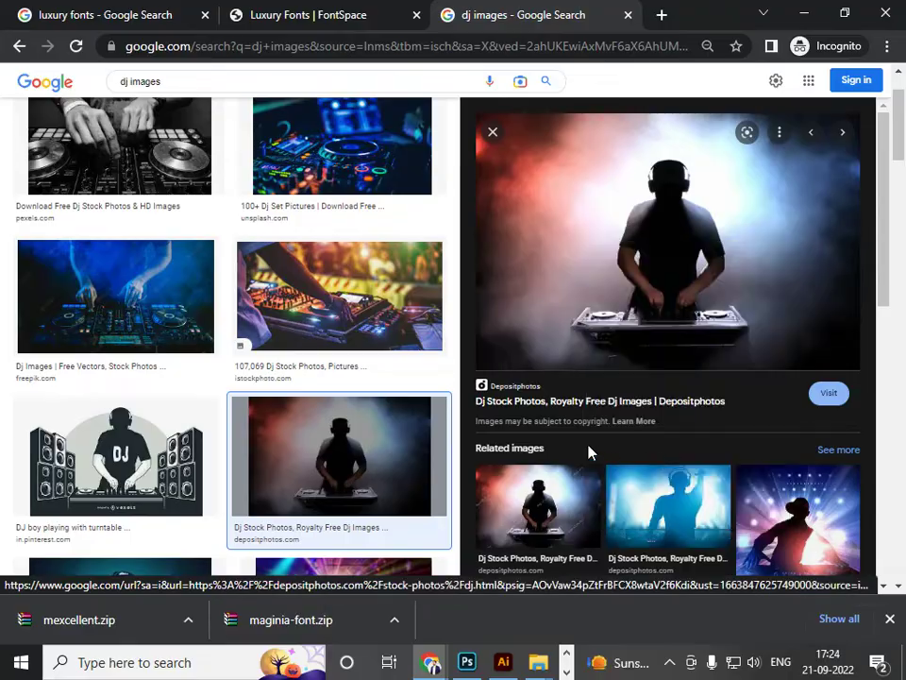
Switch to Photoshop and paste the copied DJ photo directly above the Background layer.
key("alt+Tab")
scroll(718, 583, "down", 5)
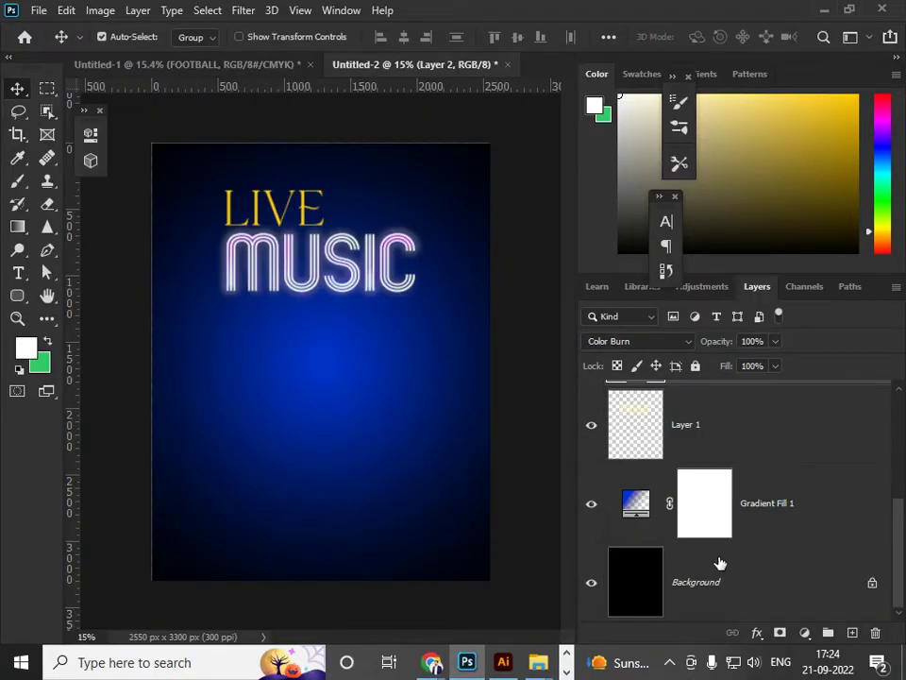
left_click(712, 583)
key("ctrl+v")
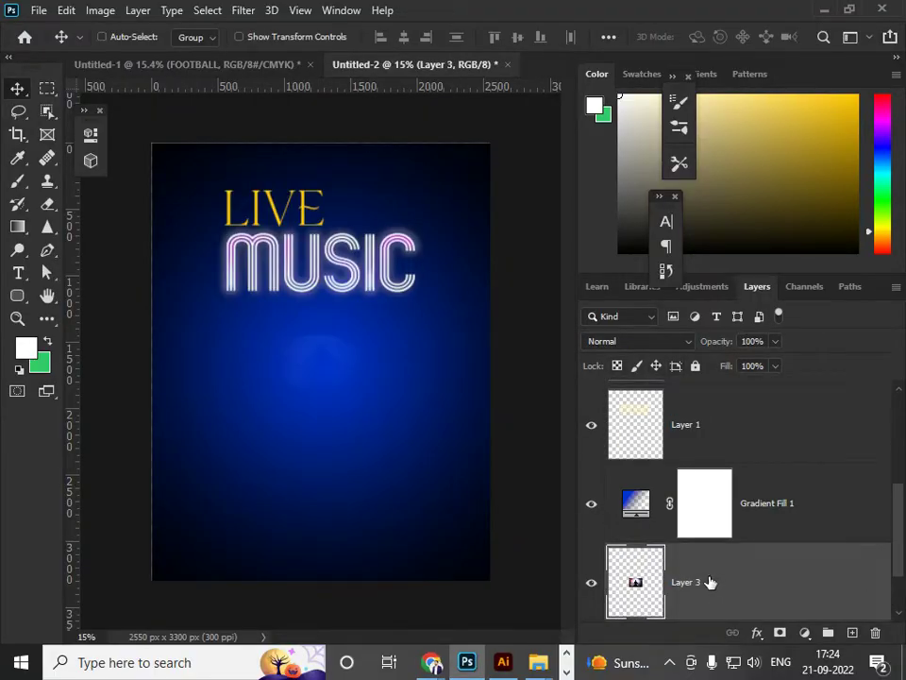
Scale the DJ photo proportionally about its centre to about 825% so it covers the poster.
key("ctrl+t")
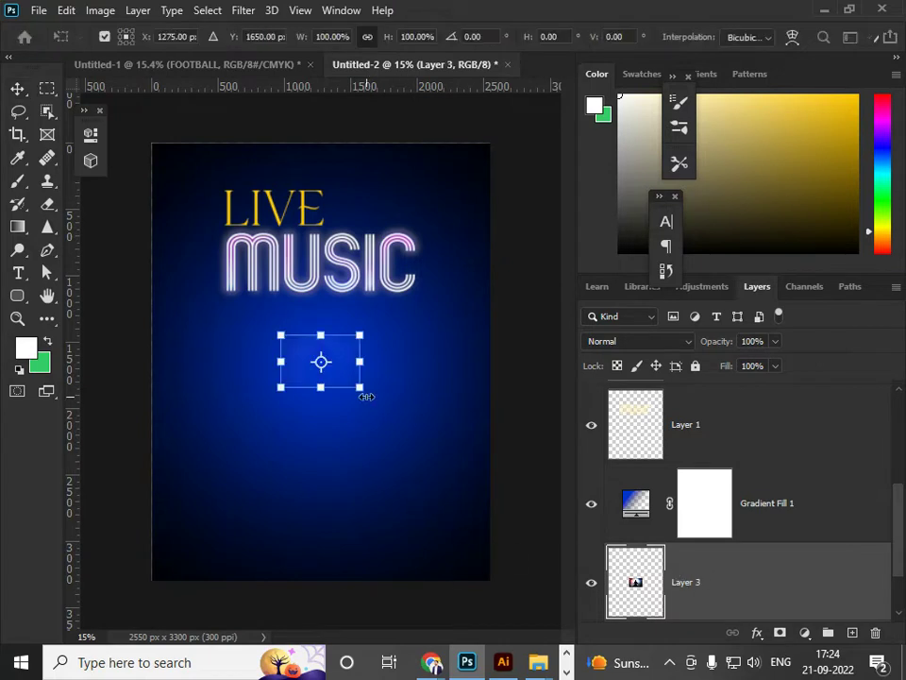
left_click_drag(380, 405, 679, 600)
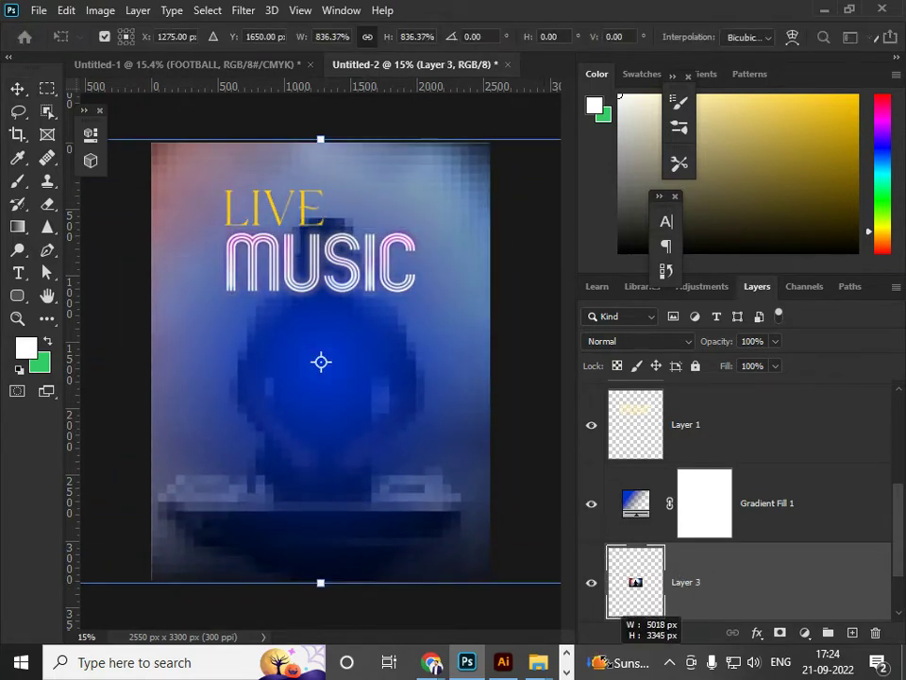
left_click_drag(618, 615, 615, 613)
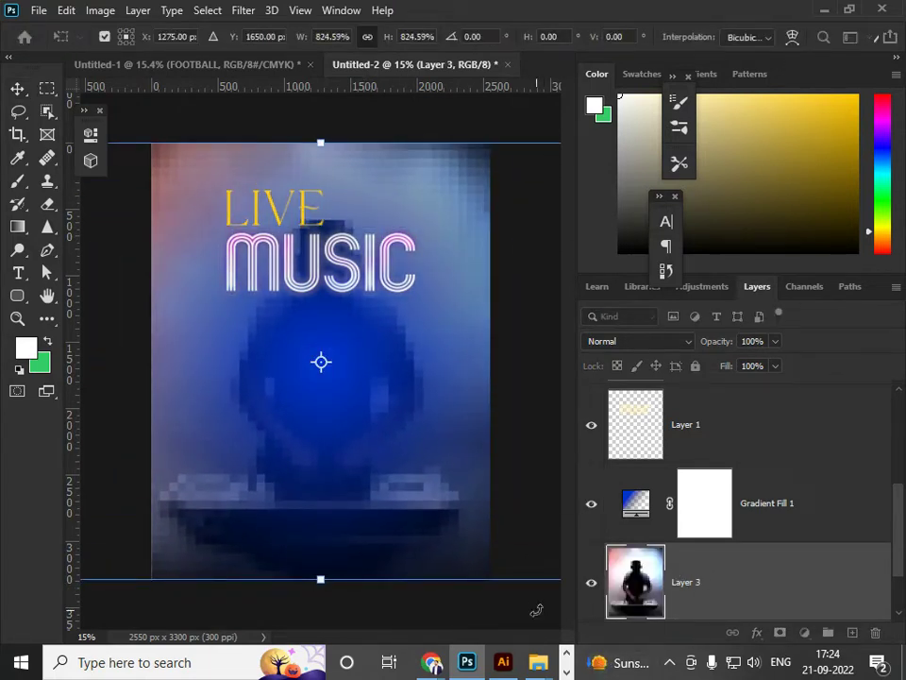
key("Return")
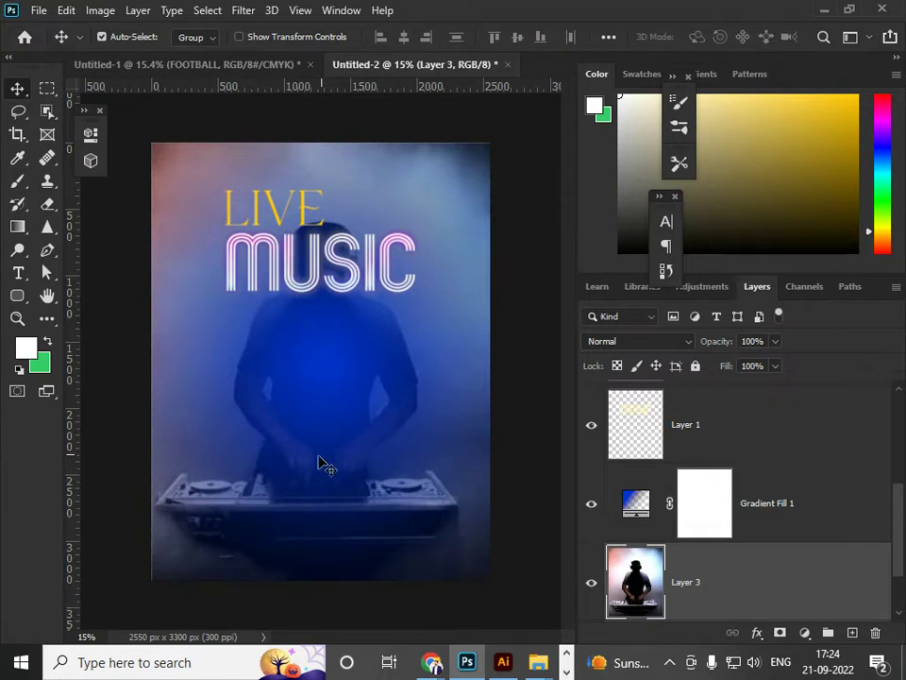
Move the DJ photo layer above Gradient Fill 1, set its blend mode to Multiply, and deselect all layers.
left_click_drag(754, 591, 756, 505)
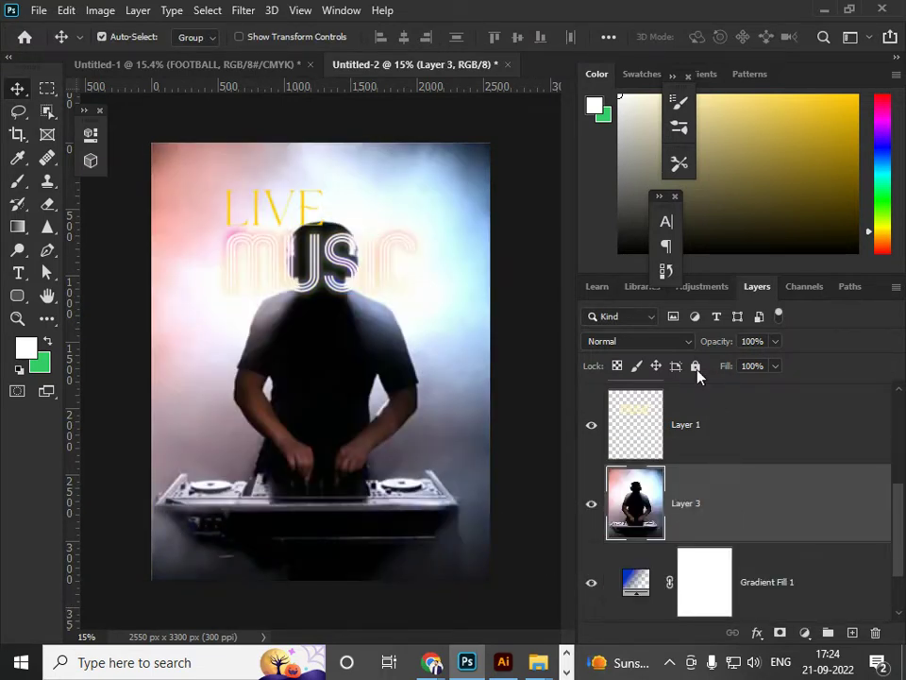
left_click(679, 342)
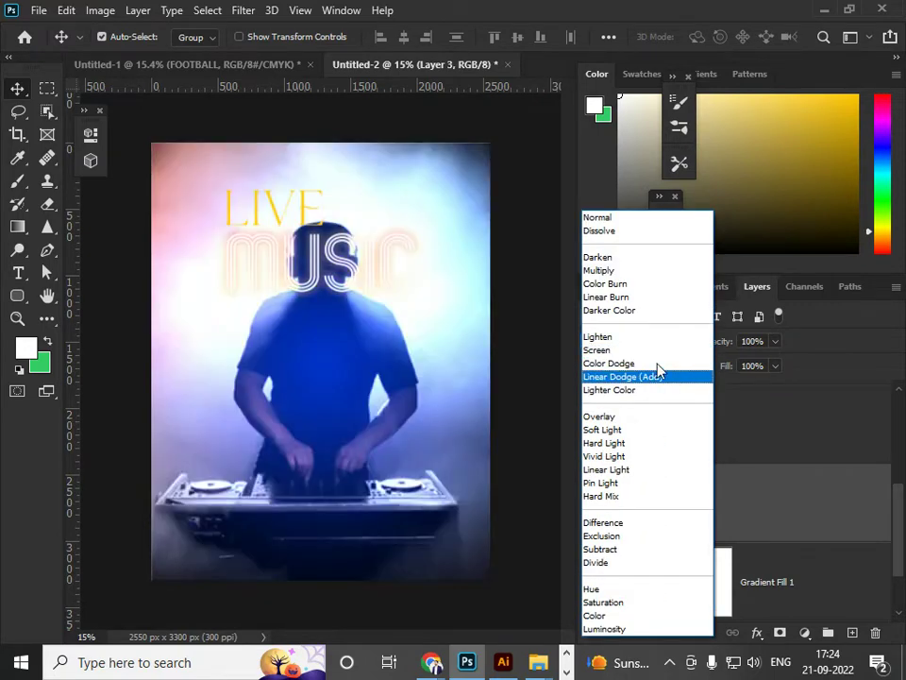
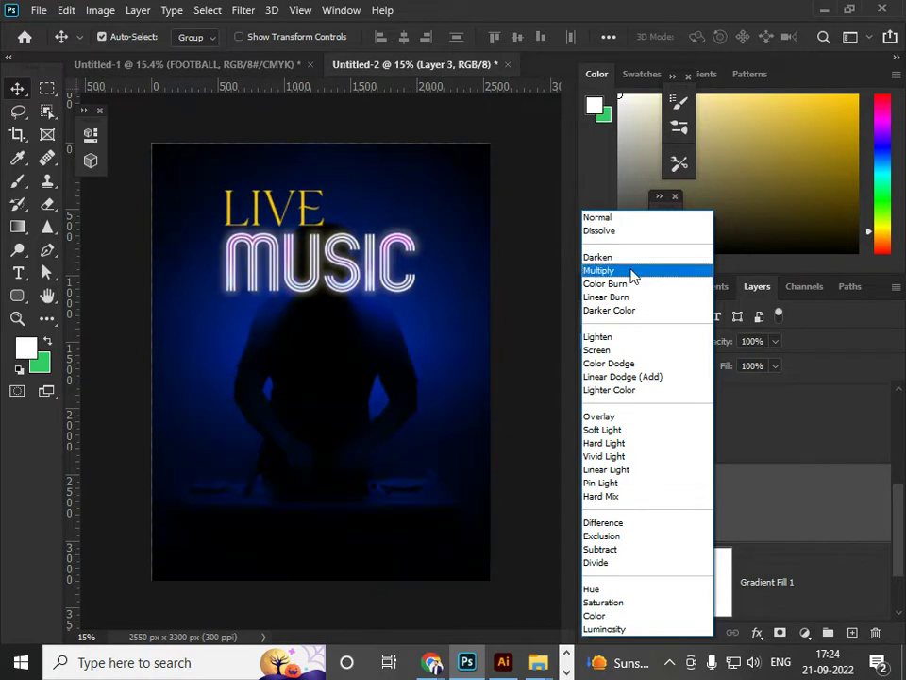
left_click(632, 274)
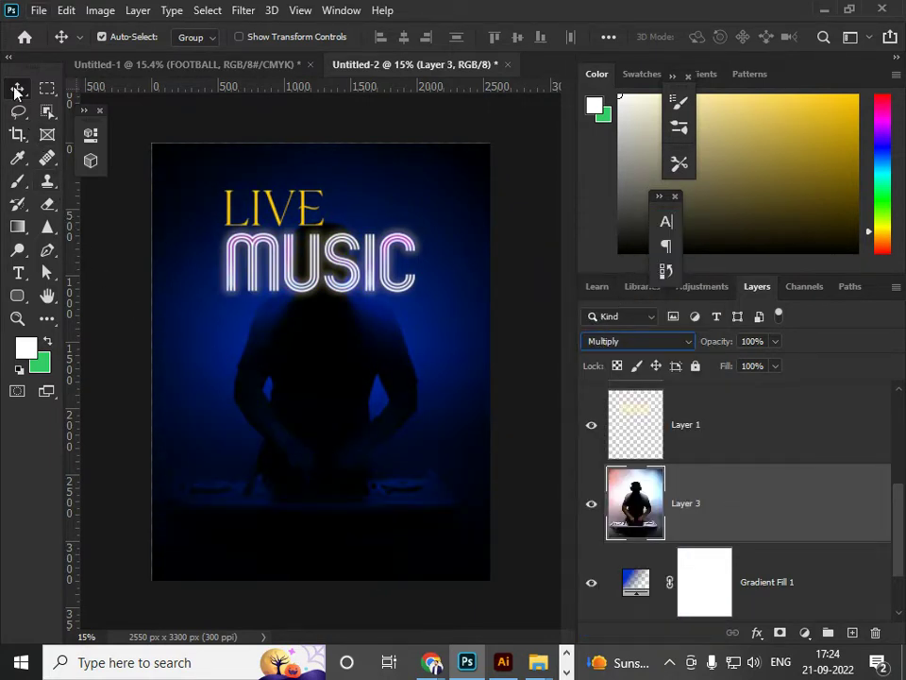
left_click(143, 300)
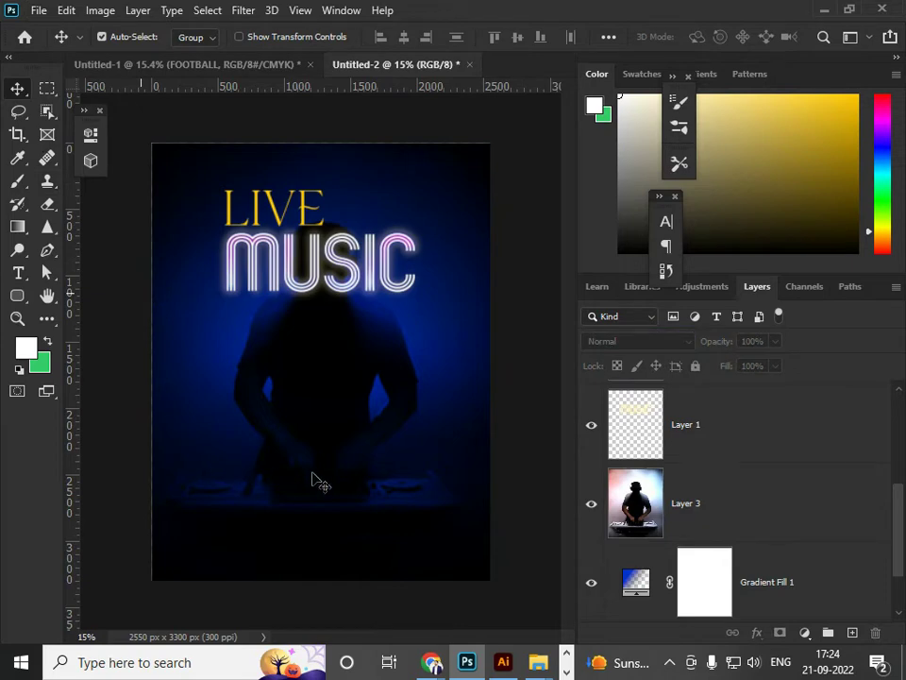
Compare the poster with the DJ photo layer hidden and shown, and against the source photo in Chrome.
left_click(592, 504)
left_click(590, 506)
left_click(590, 506)
left_click(590, 506)
key("alt+Tab")
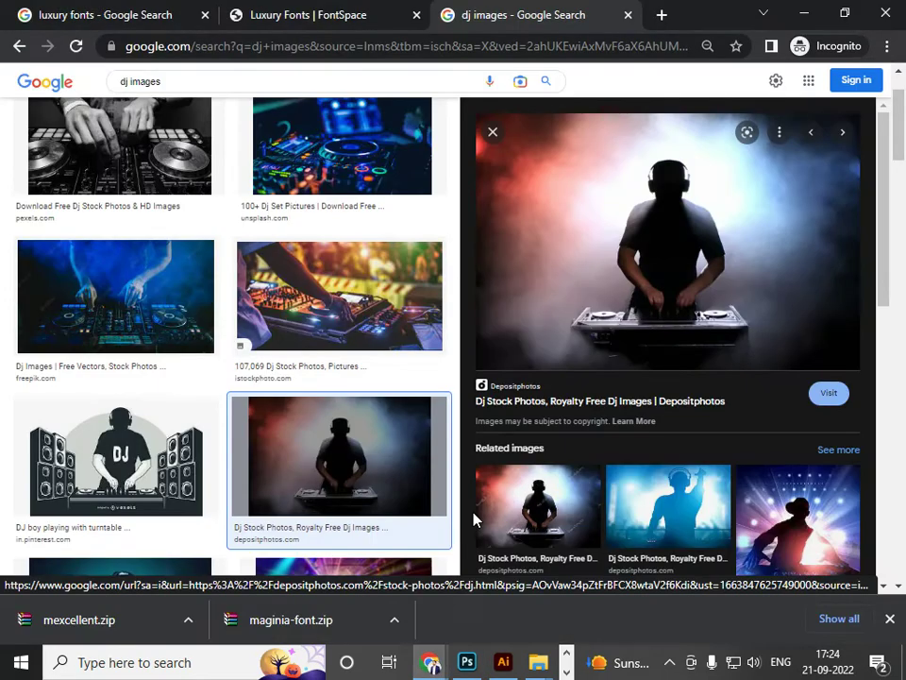
key("alt+Tab")
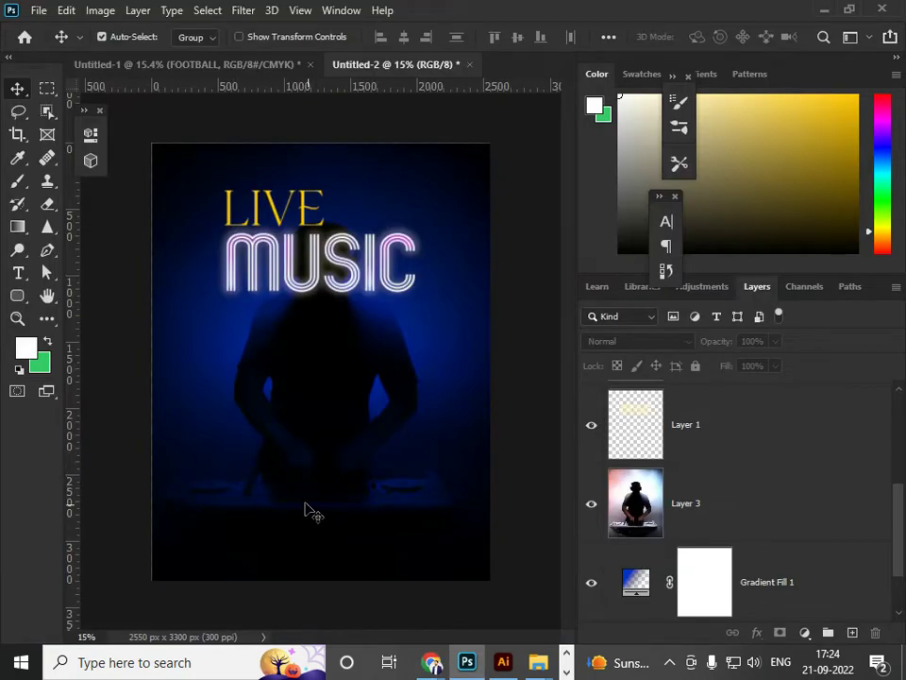
key("alt+Tab")
key("alt+Tab")
left_click(46, 90)
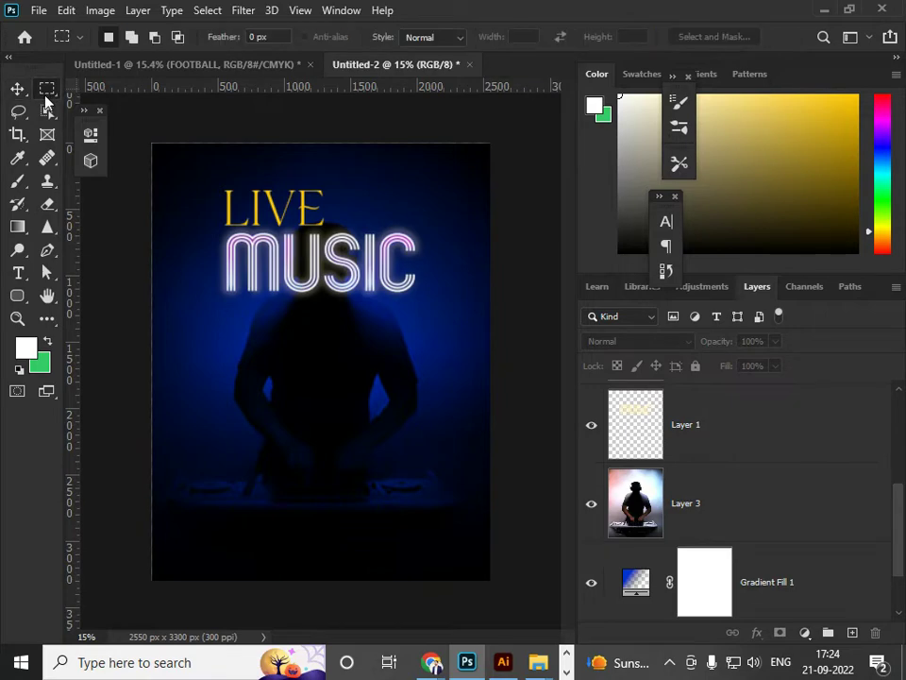
scroll(253, 546, "up", 1)
scroll(253, 546, "down", 1)
scroll(253, 547, "up", 2)
scroll(252, 548, "down", 2)
Switch to Chrome and look through FontSpace's Luxury fonts for a typeface to use on the poster.
left_click(19, 276)
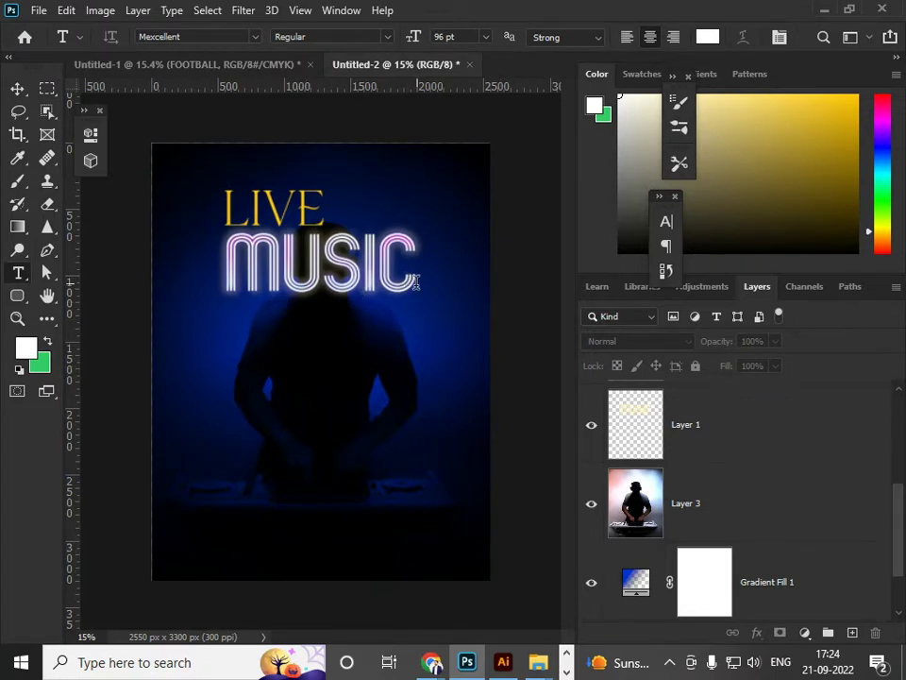
key("alt+Tab")
key("alt+Tab")
key("alt+Tab")
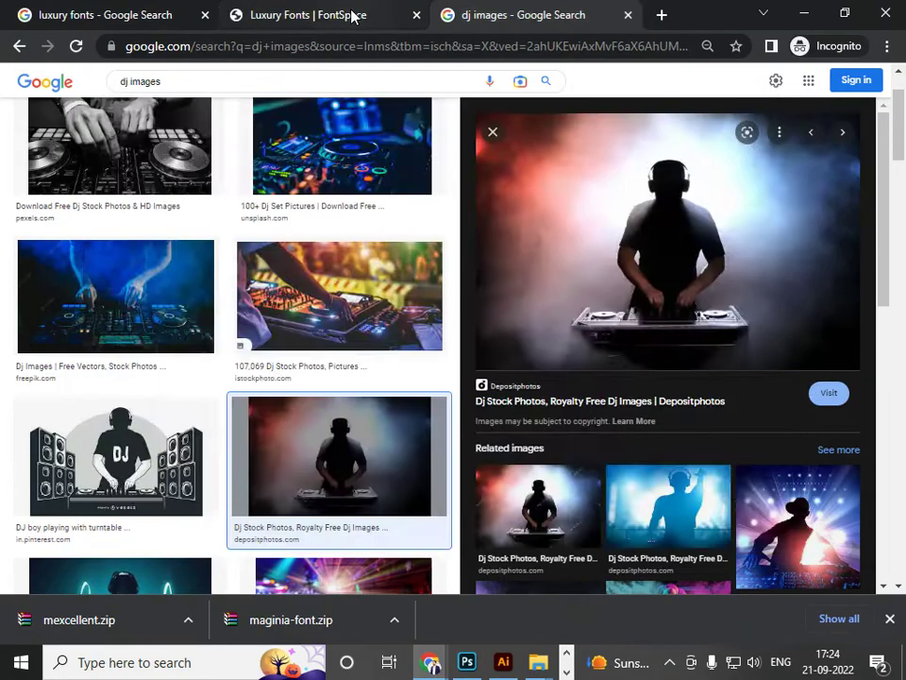
left_click(360, 14)
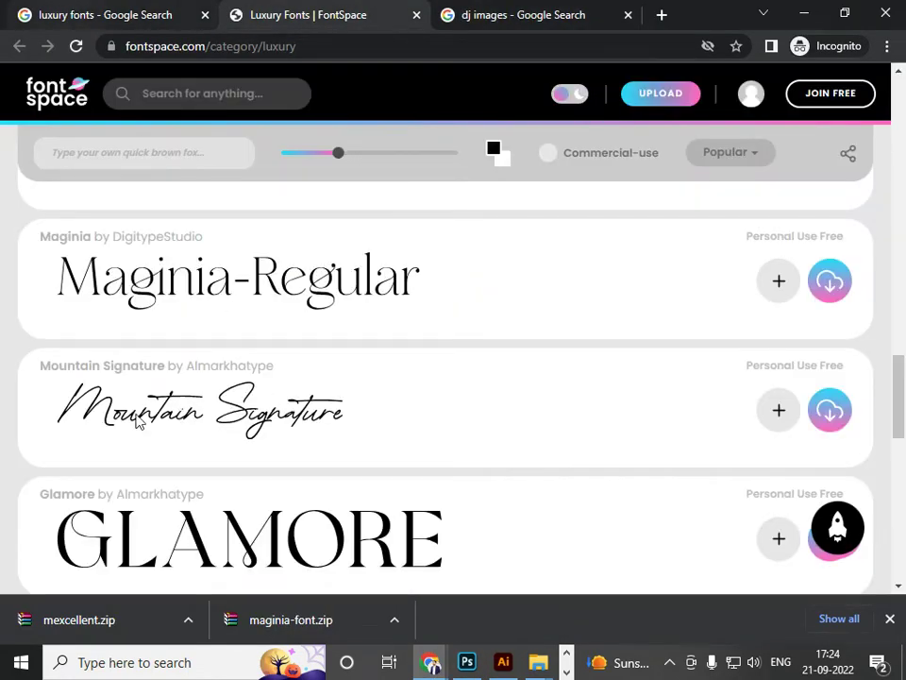
scroll(323, 425, "down", 5)
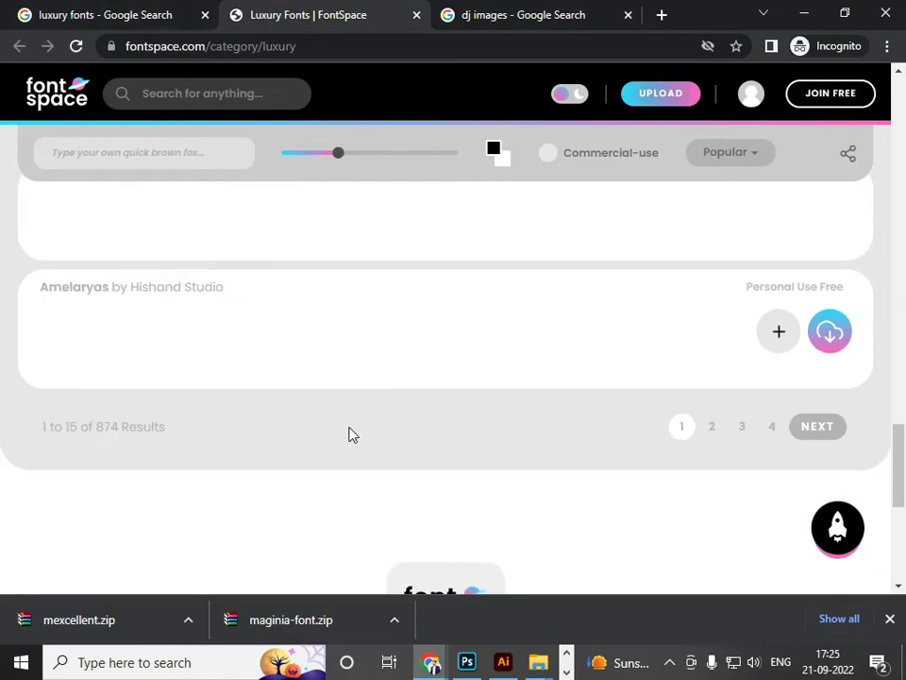
scroll(350, 434, "up", 4)
scroll(349, 359, "up", 3)
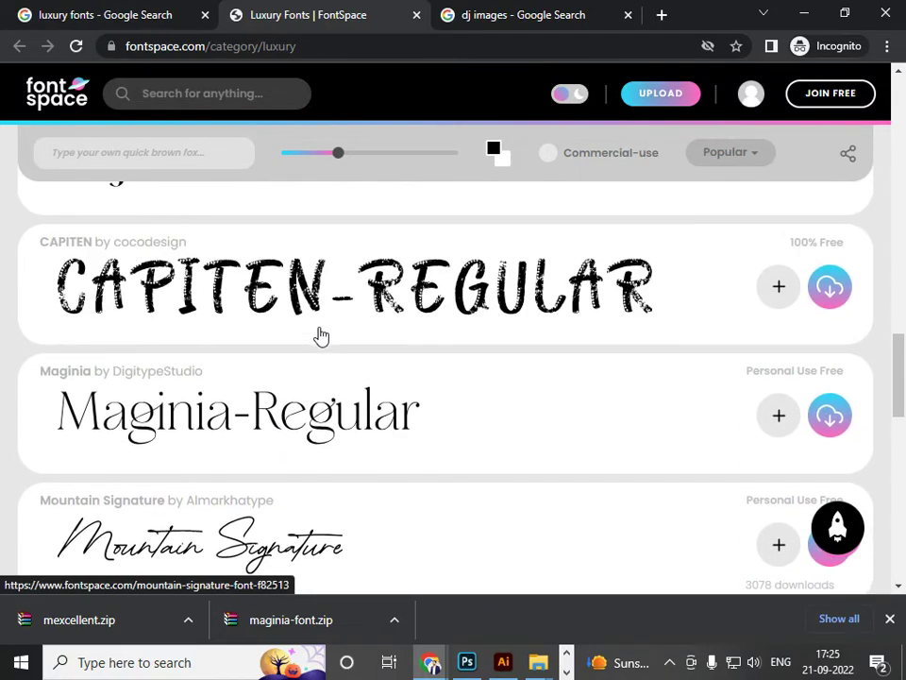
scroll(327, 391, "down", 2)
scroll(302, 331, "up", 2)
scroll(269, 330, "down", 1)
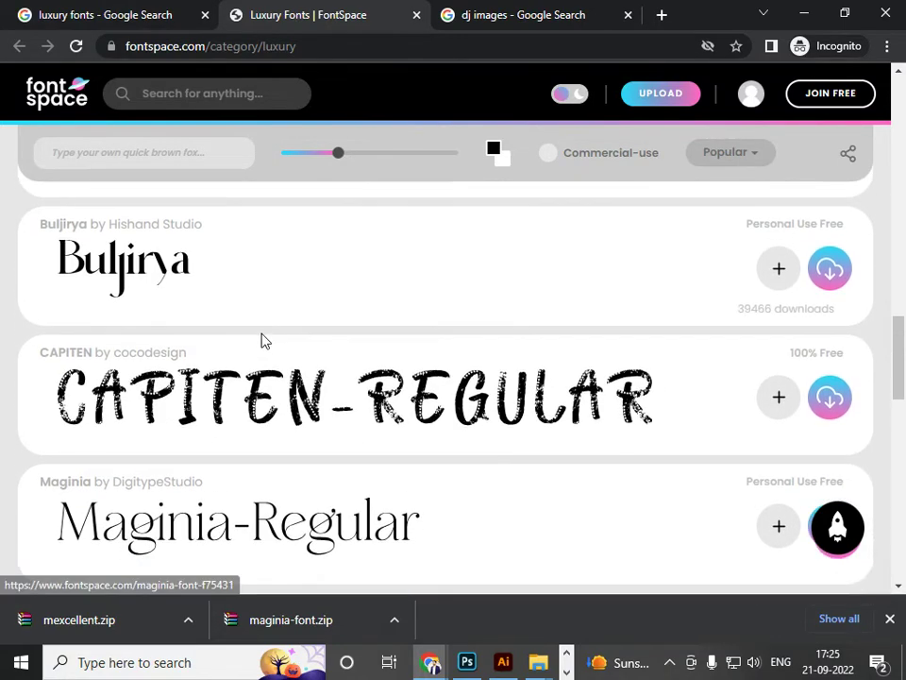
scroll(263, 344, "up", 4)
scroll(283, 387, "down", 2)
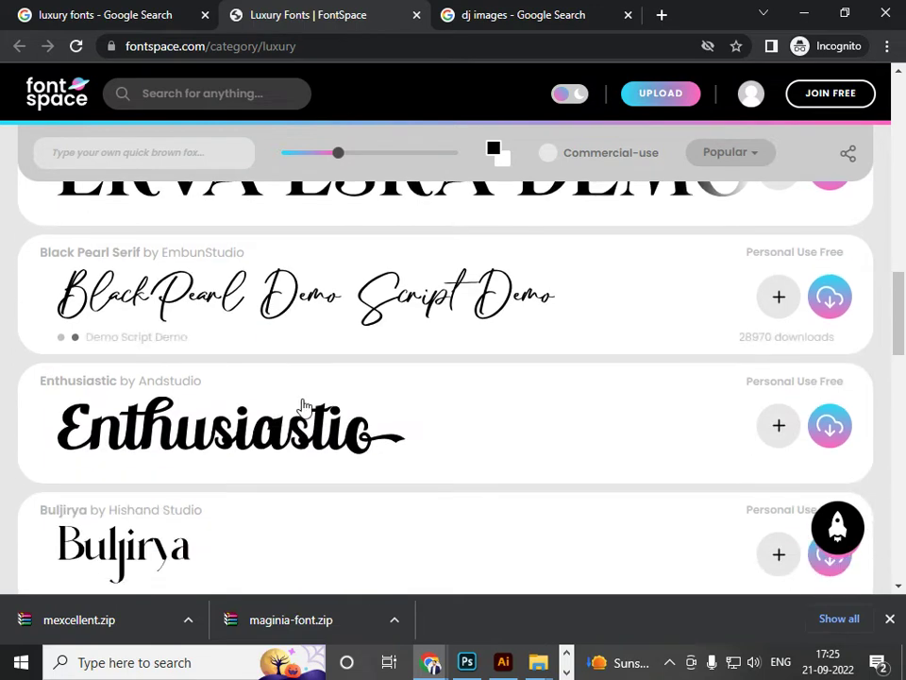
scroll(411, 377, "down", 3)
scroll(420, 404, "down", 1)
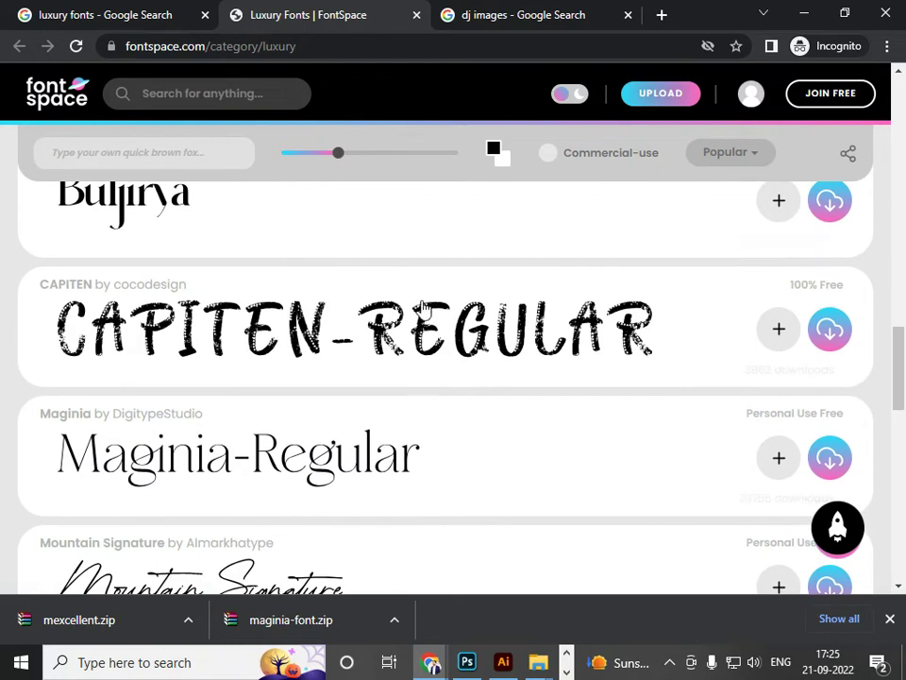
scroll(366, 250, "up", 2)
scroll(598, 362, "up", 3)
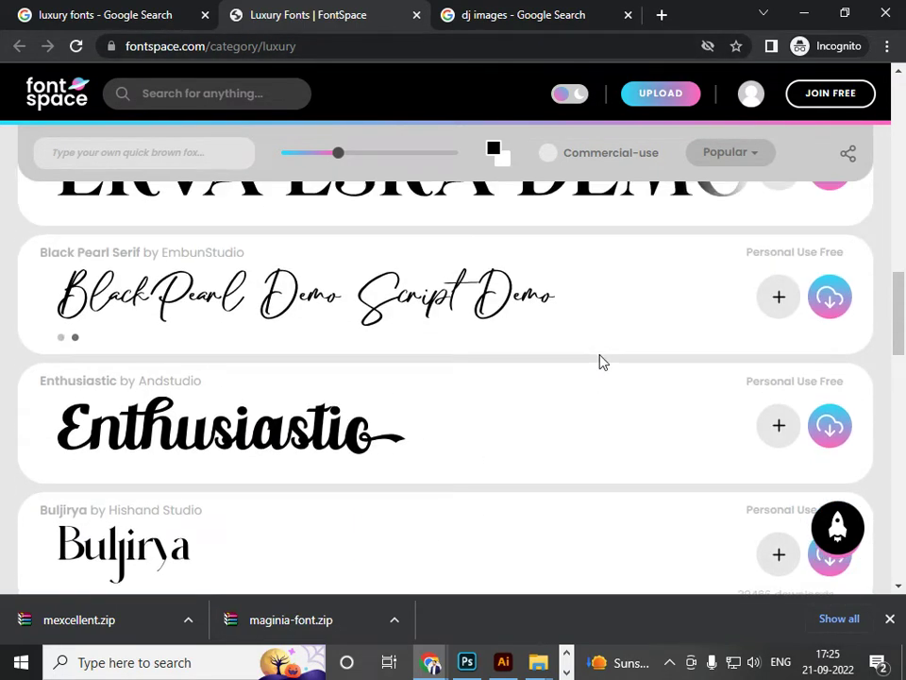
scroll(598, 363, "up", 4)
scroll(567, 373, "down", 1)
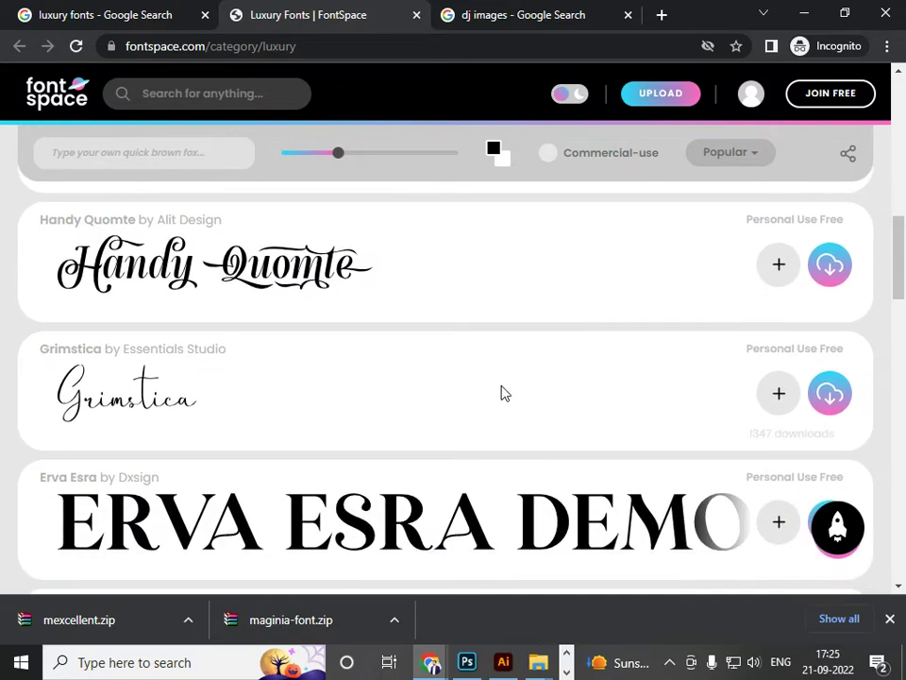
scroll(331, 340, "up", 2)
scroll(342, 357, "down", 1)
scroll(342, 357, "up", 6)
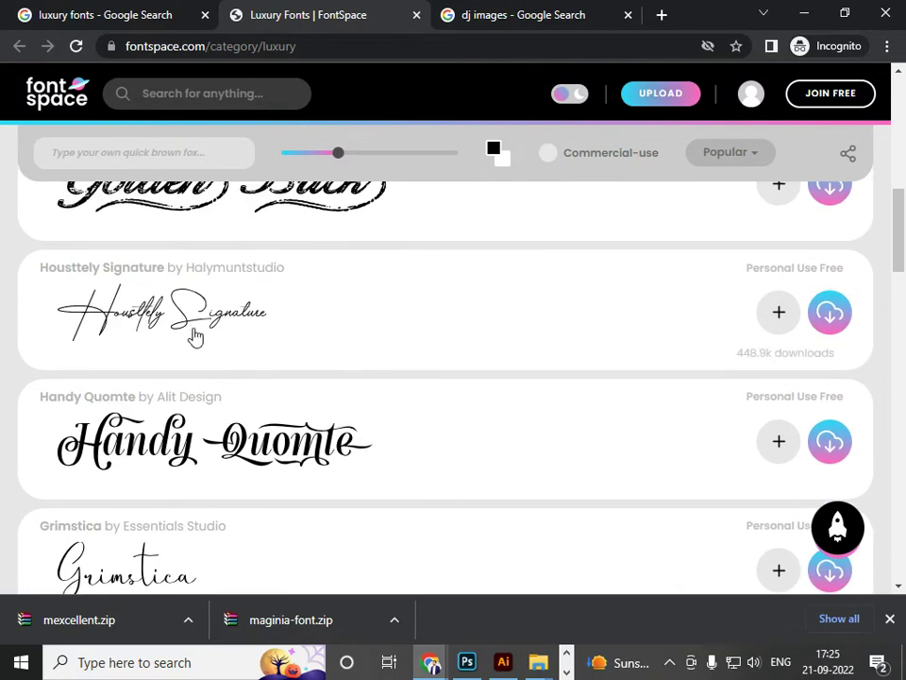
scroll(340, 368, "up", 2)
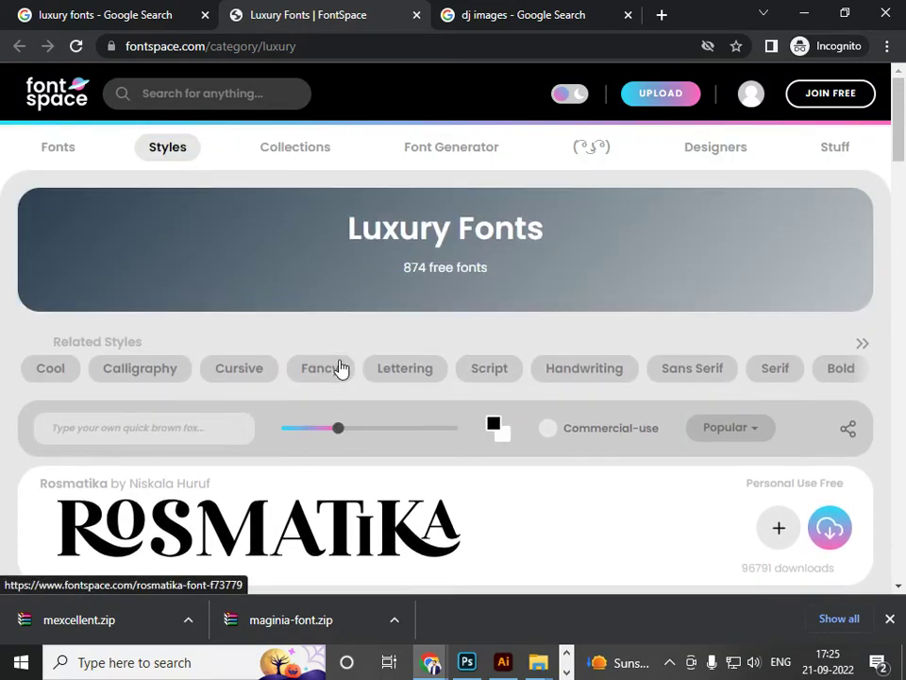
Open FontSpace's Cursive category and download the Better Grade font.
scroll(340, 369, "down", 2)
left_click(240, 193)
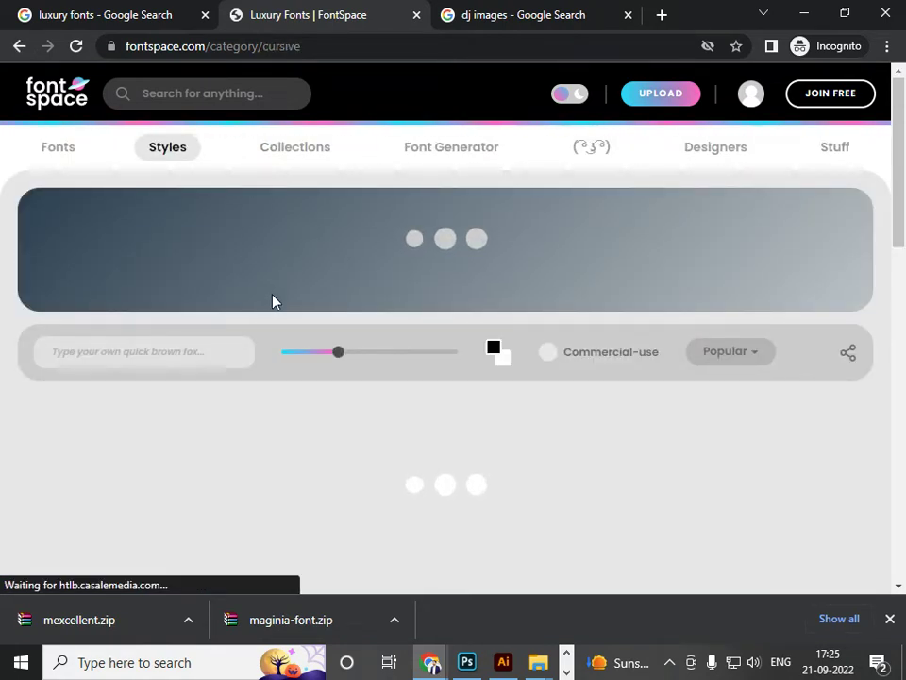
scroll(576, 500, "down", 6)
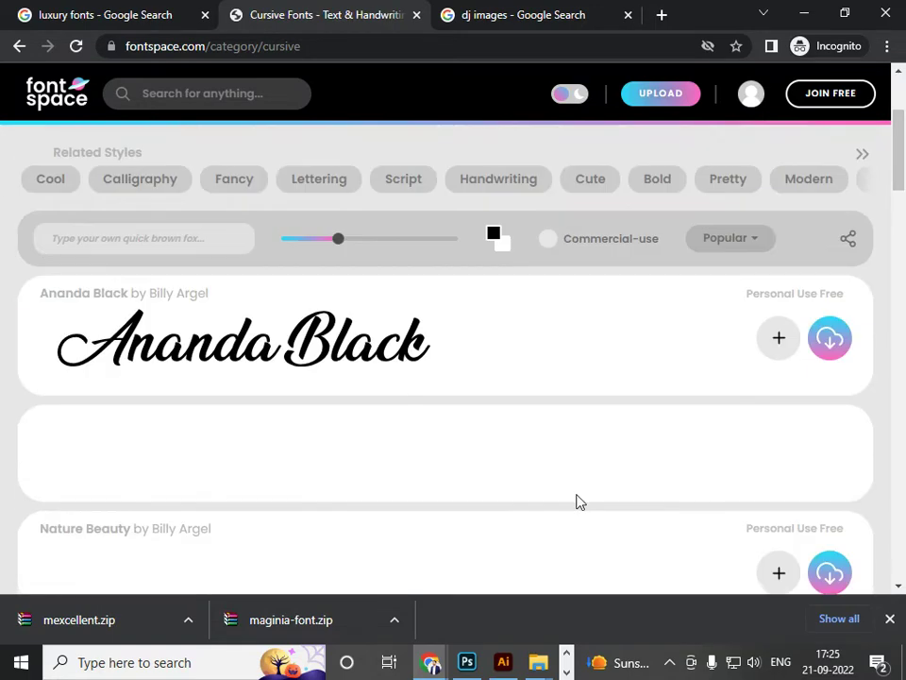
scroll(391, 428, "up", 2)
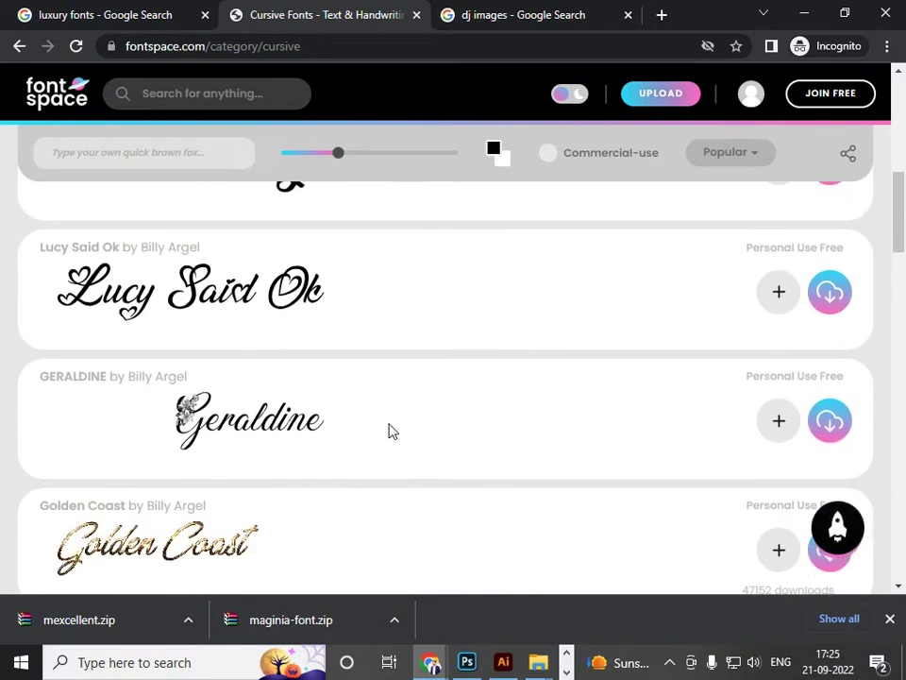
scroll(390, 431, "down", 4)
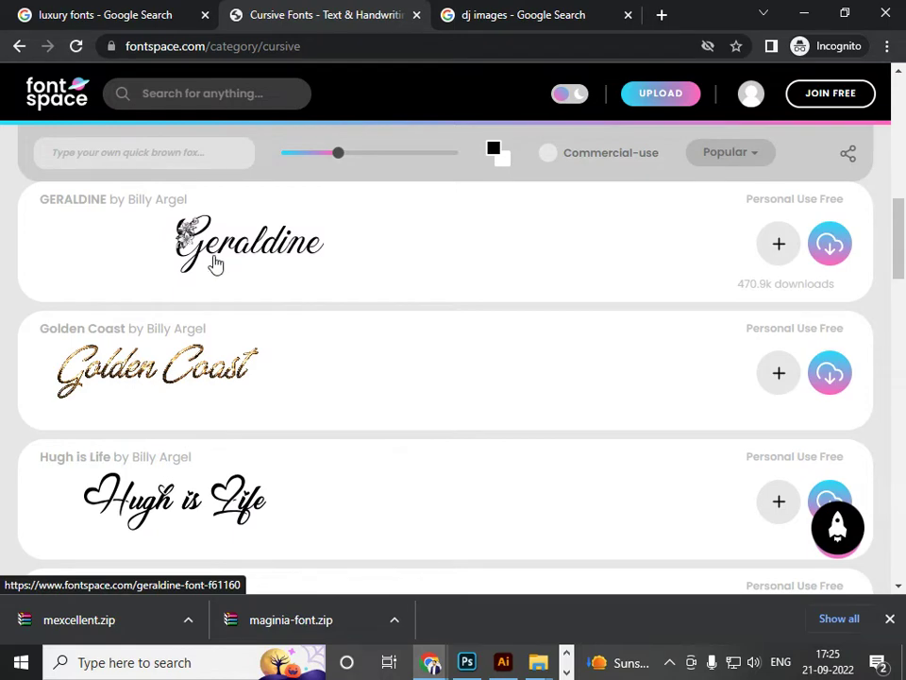
scroll(229, 412, "down", 2)
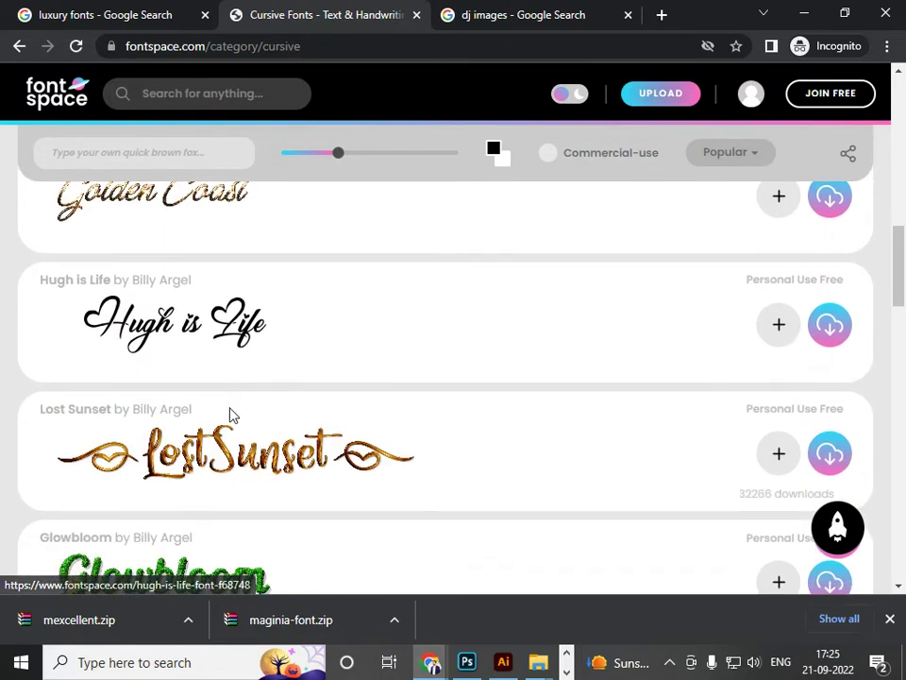
scroll(151, 383, "down", 1)
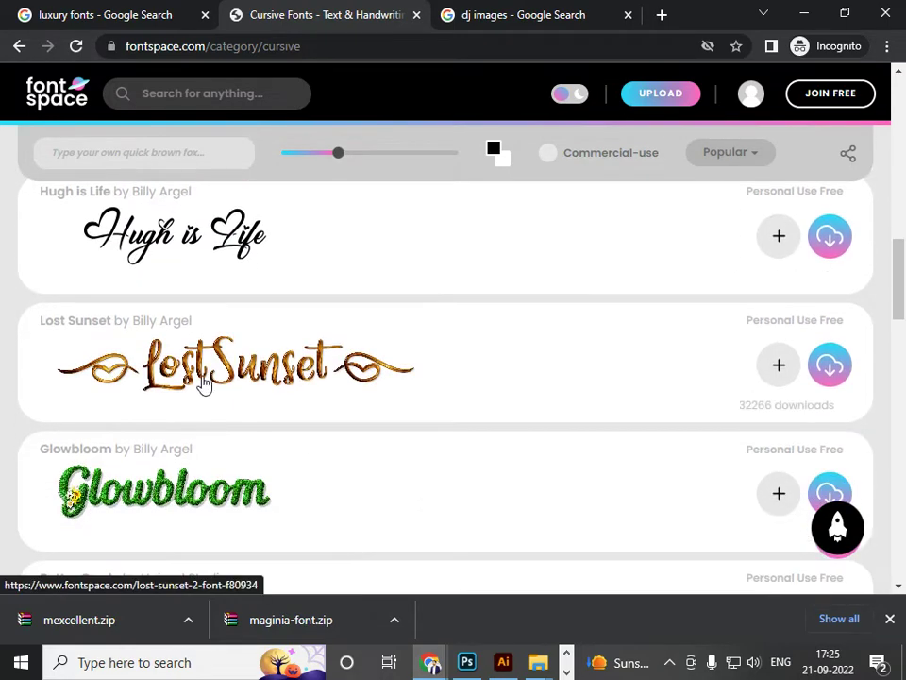
scroll(202, 384, "down", 4)
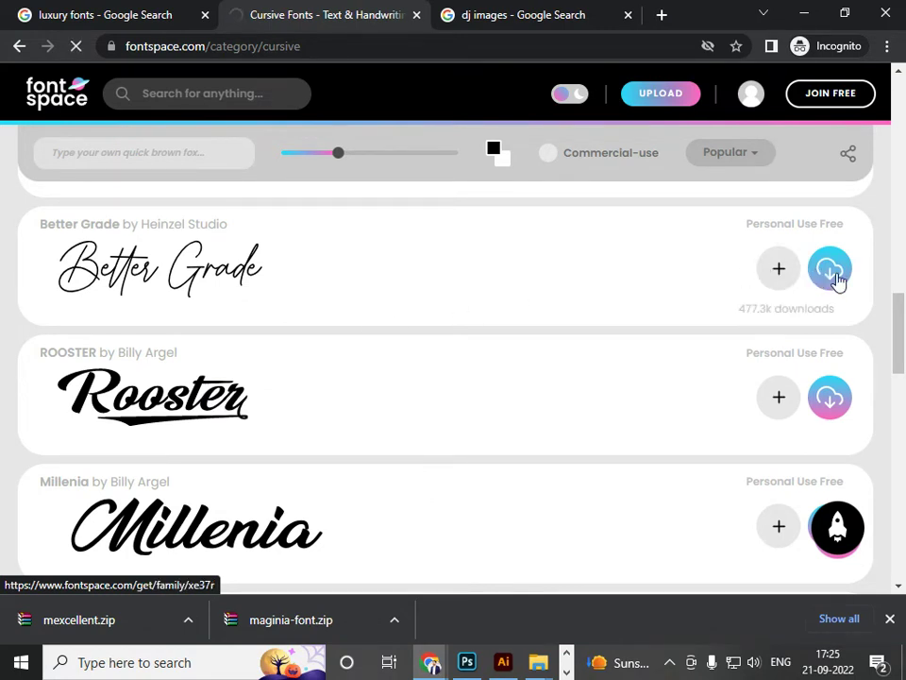
left_click(835, 268)
Show the downloaded better-grade-font archive in its folder and extract it into a better-grade-font folder.
scroll(845, 283, "down", 1)
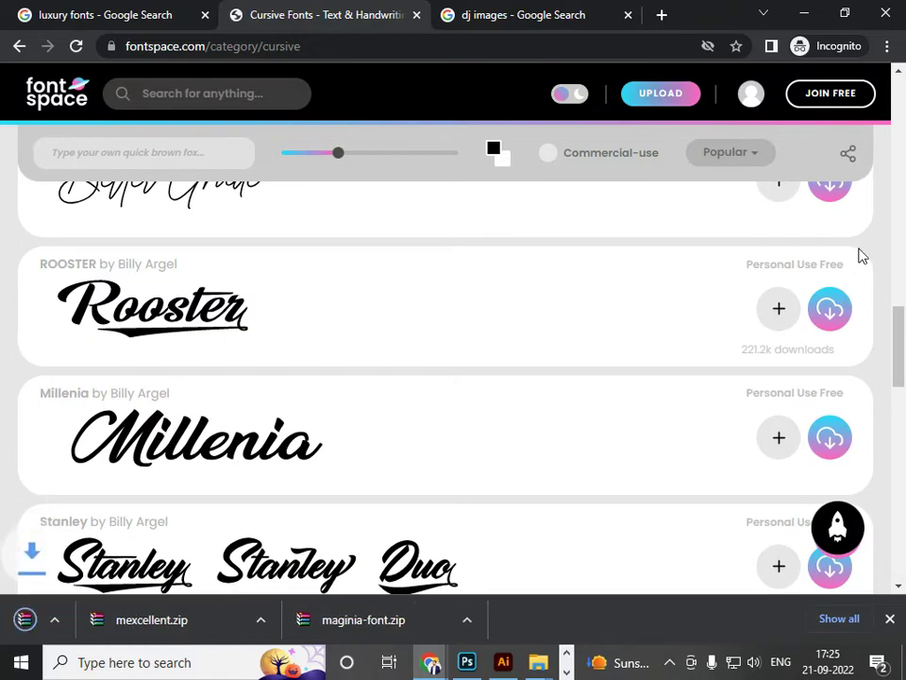
scroll(436, 494, "down", 2)
scroll(363, 429, "down", 5)
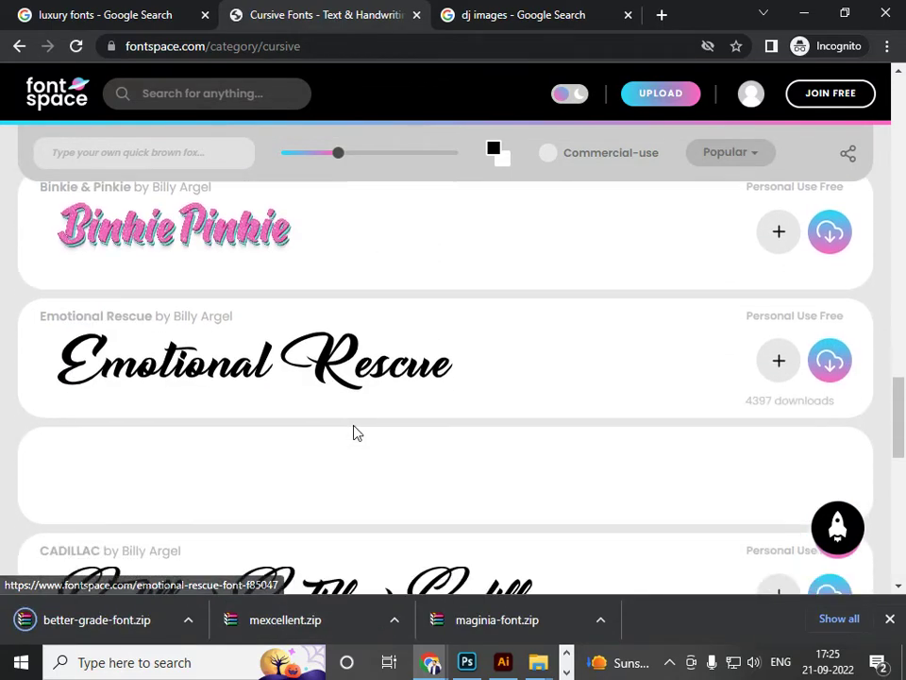
scroll(288, 508, "down", 3)
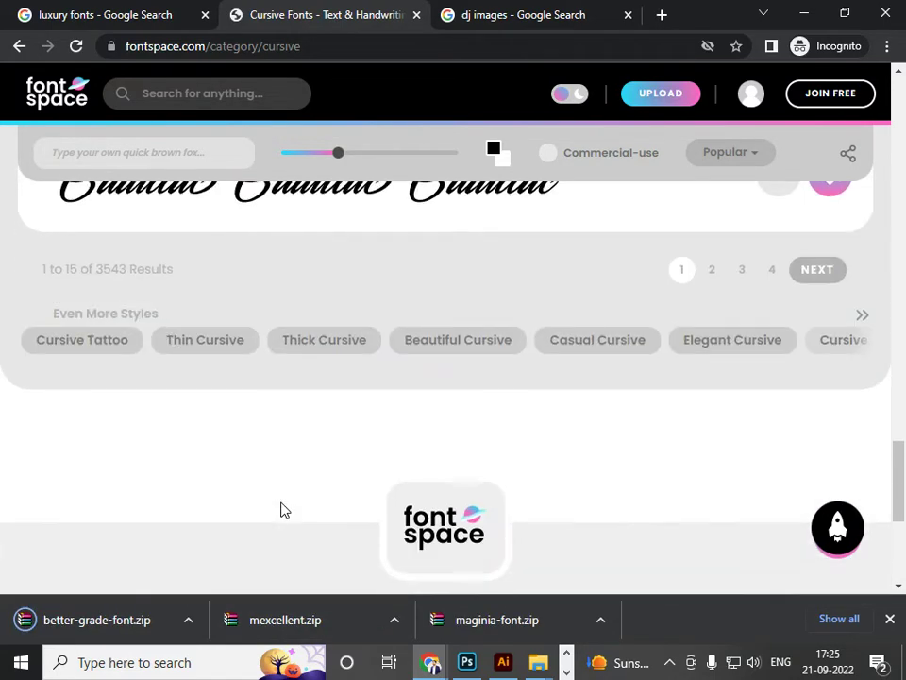
left_click(189, 619)
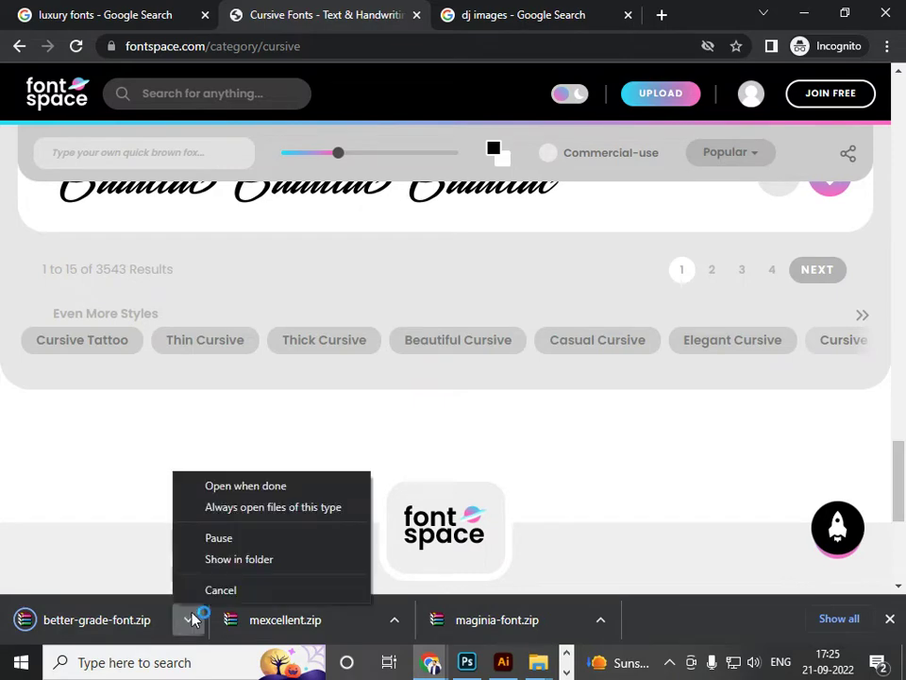
left_click(223, 563)
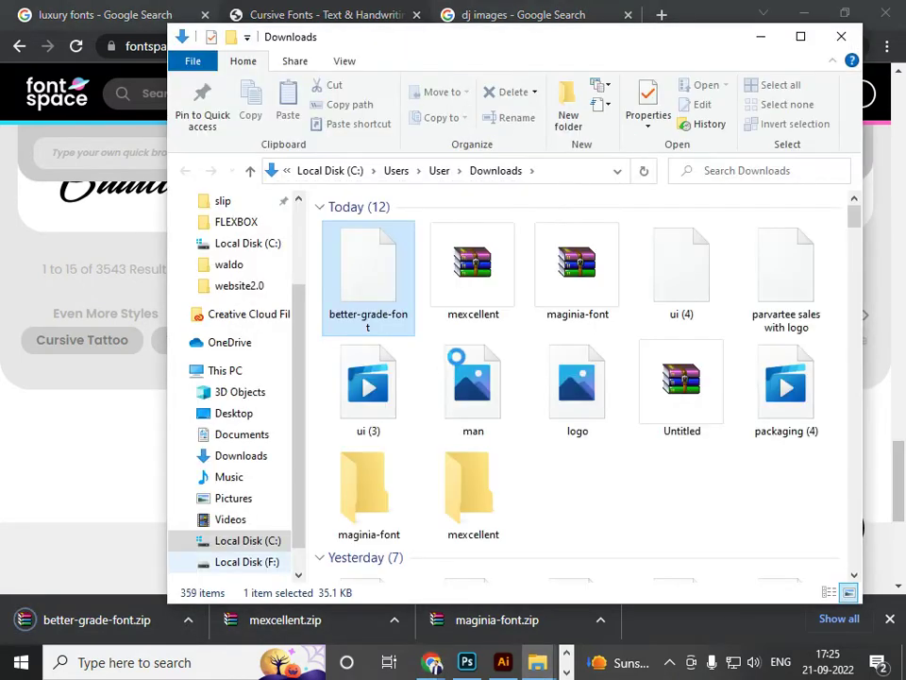
right_click(377, 268)
left_click(442, 333)
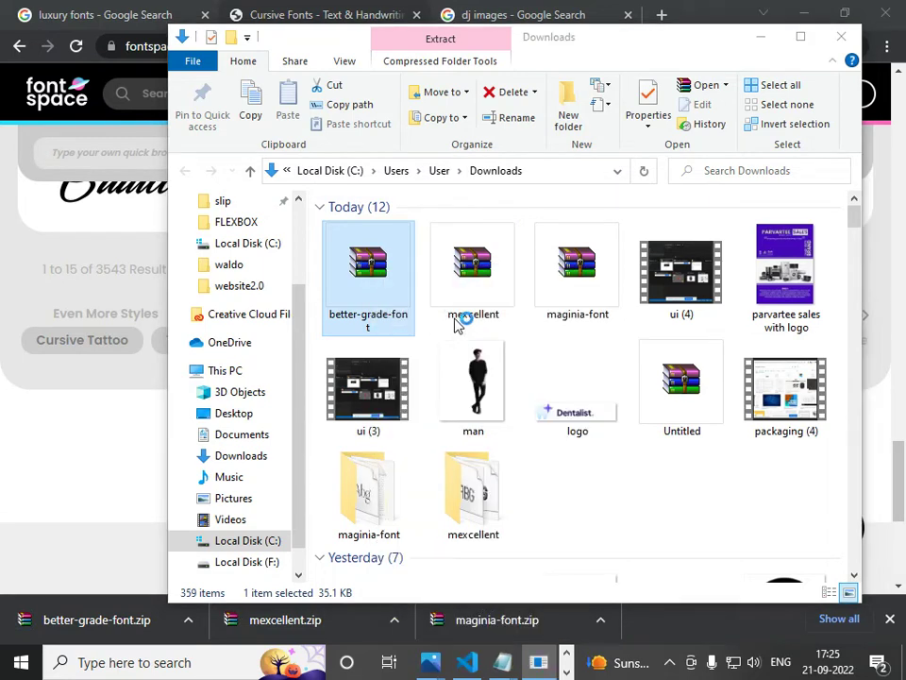
left_click(497, 508)
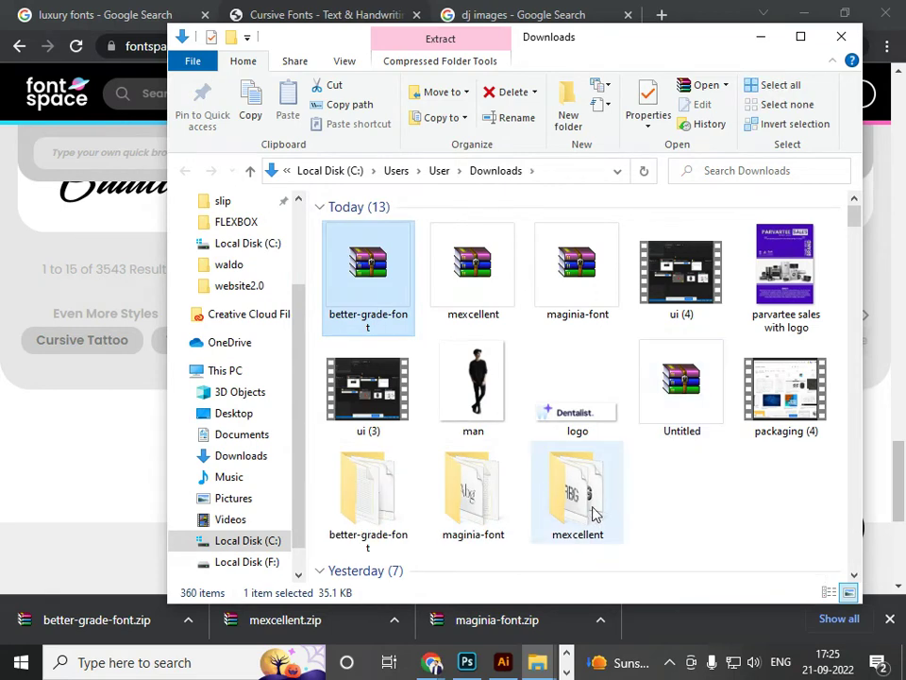
Install BetterGrade-519DV from the extracted better-grade-font folder, and close the folder window.
double_click(380, 491)
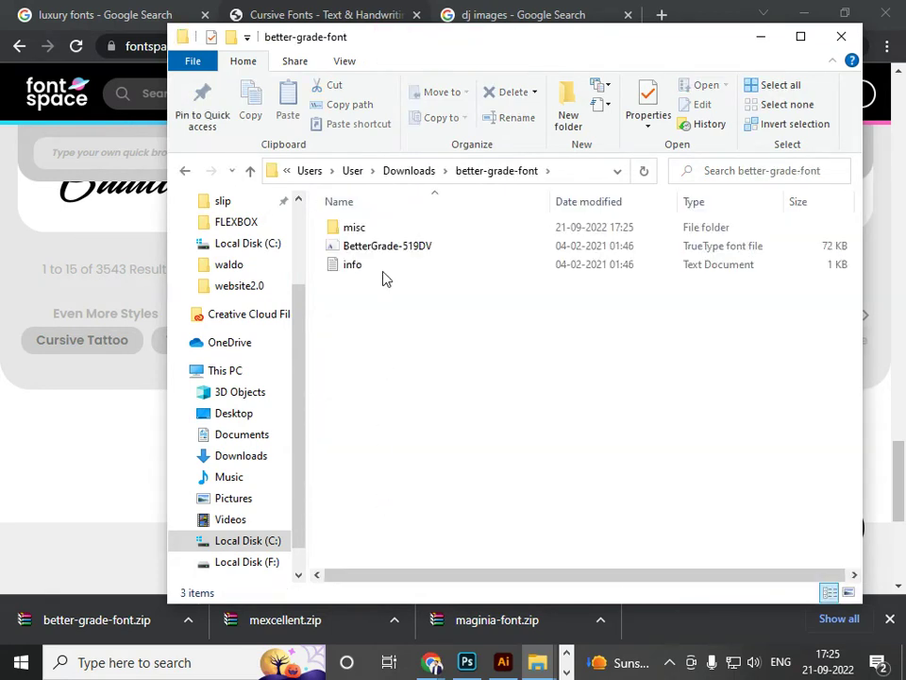
left_click(384, 250)
right_click(385, 255)
left_click(411, 268)
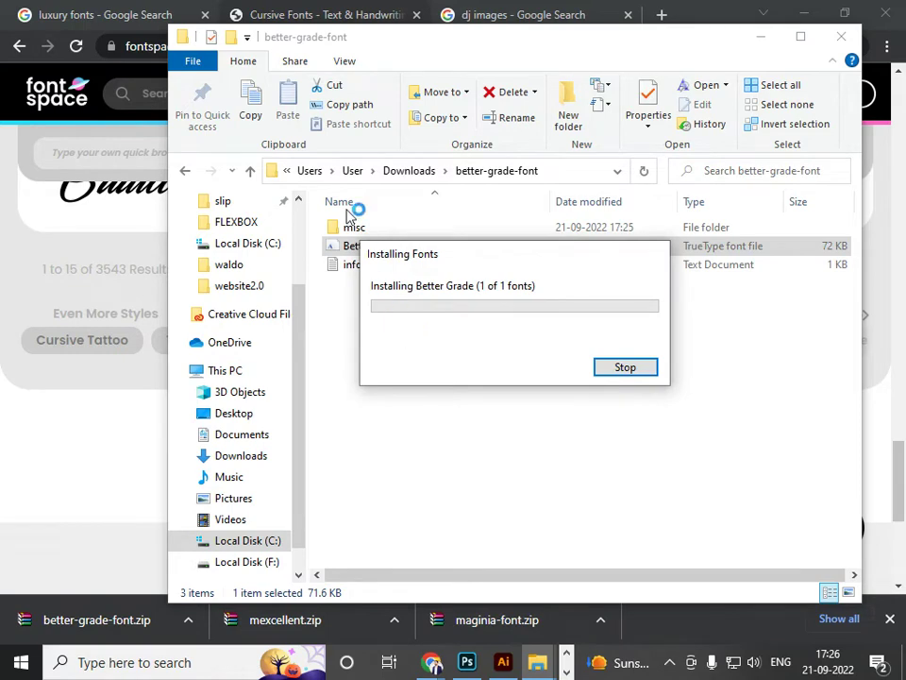
key("alt+F4")
Switch to Photoshop and add the text PARTY over the DJ's torso, below MUSIC.
key("alt+Tab")
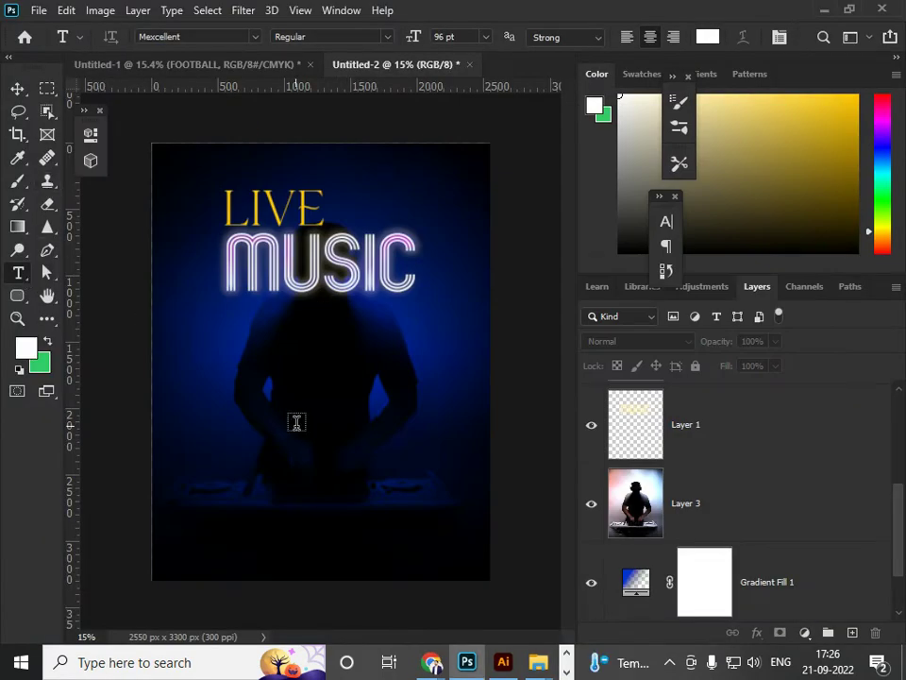
left_click(316, 434)
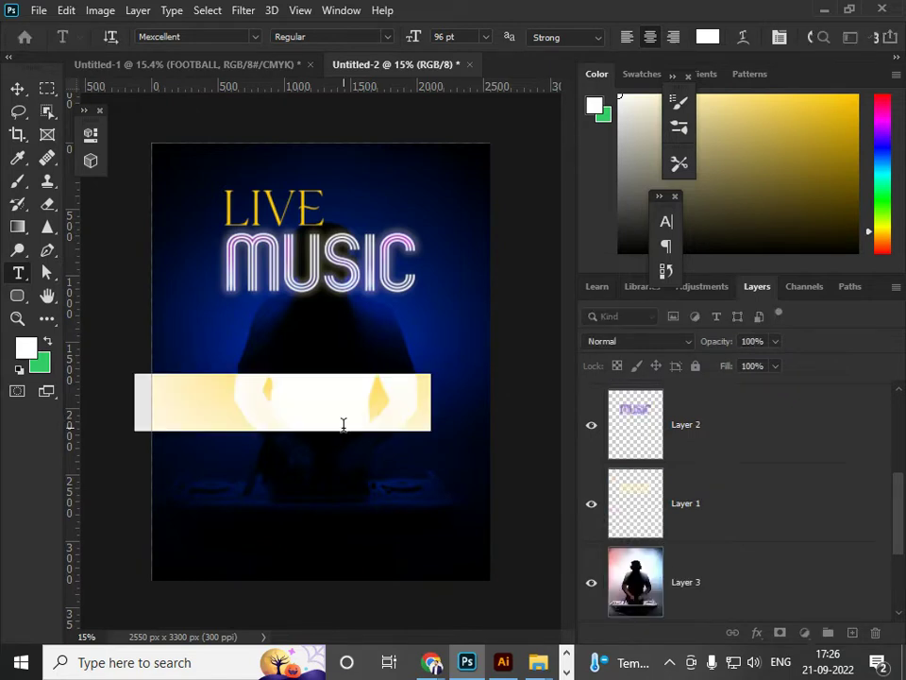
type("P")
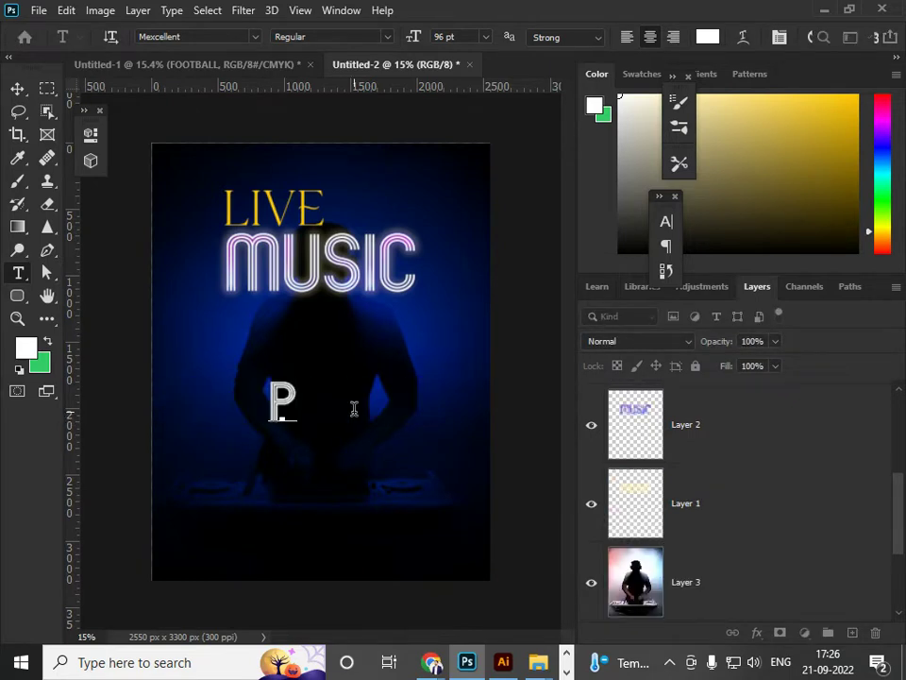
type("A")
key("BackSpace")
type("A")
key("BackSpace")
key("BackSpace")
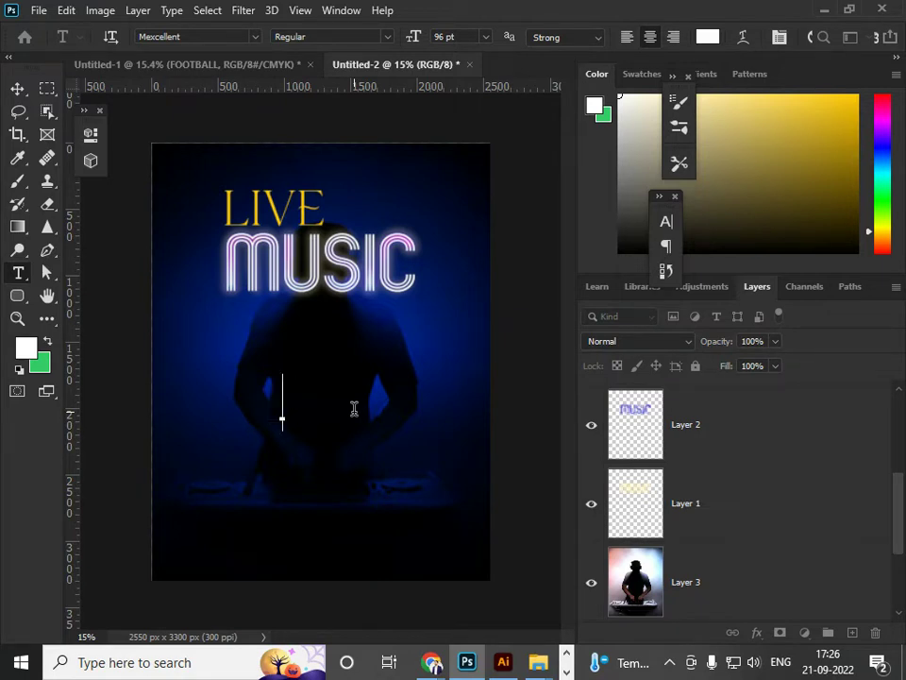
type("PAR")
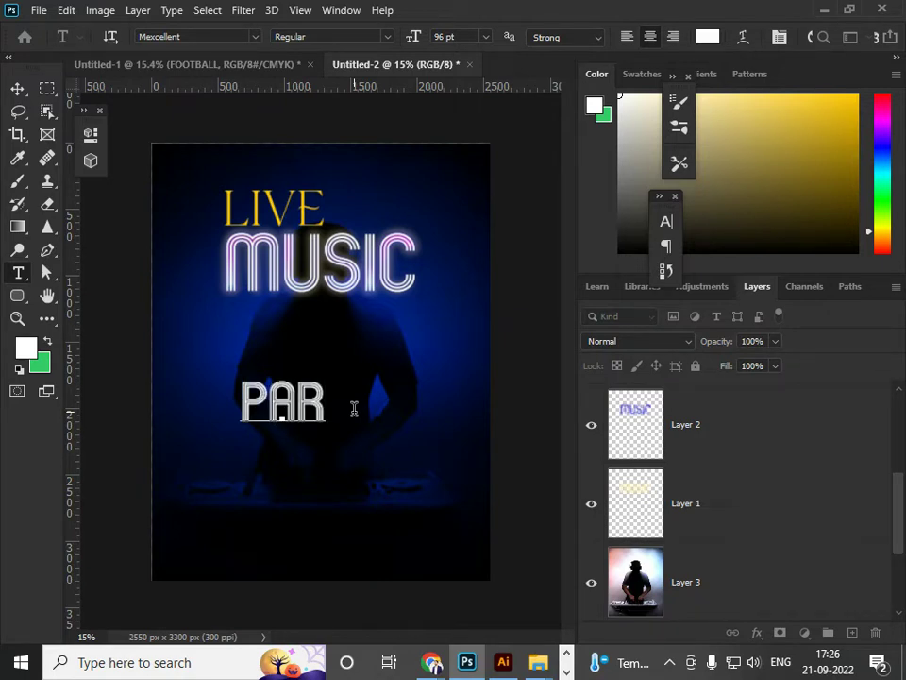
type("TY")
Change the font of the whole PARTY text to Better Grade Regular.
key("ctrl+a")
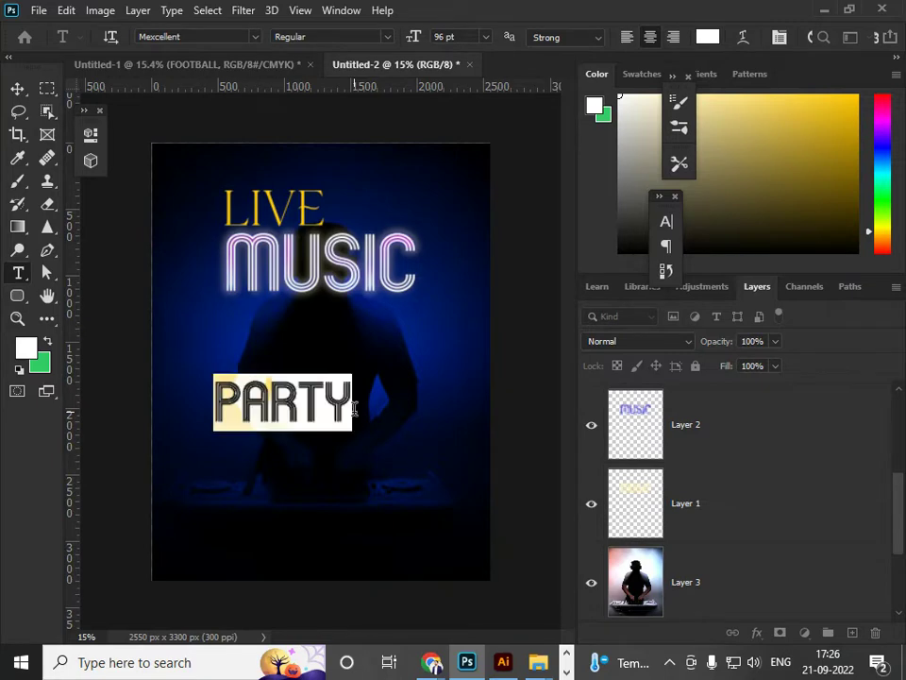
left_click(184, 36)
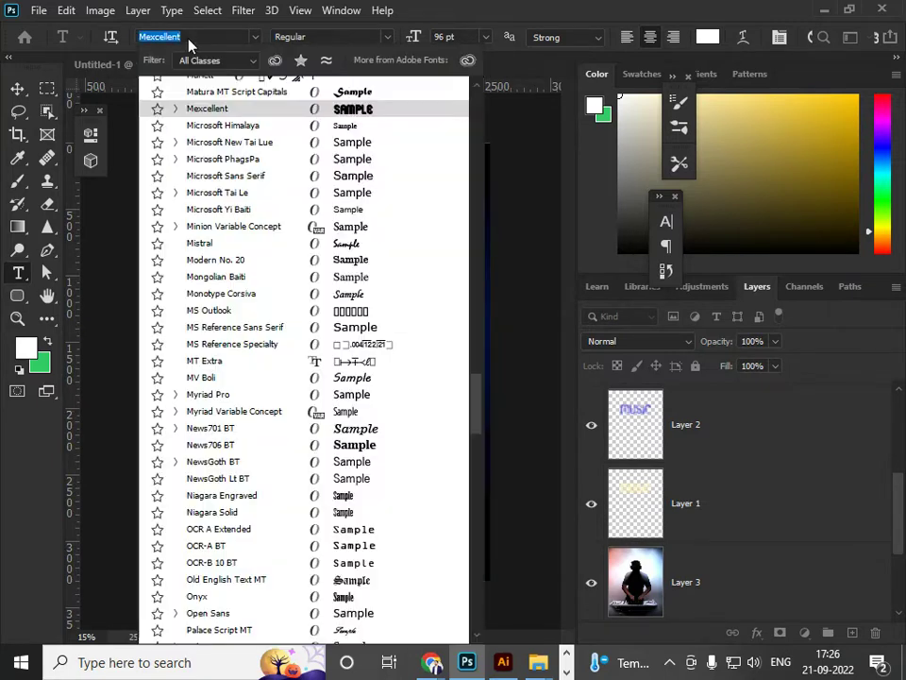
key("BackSpace")
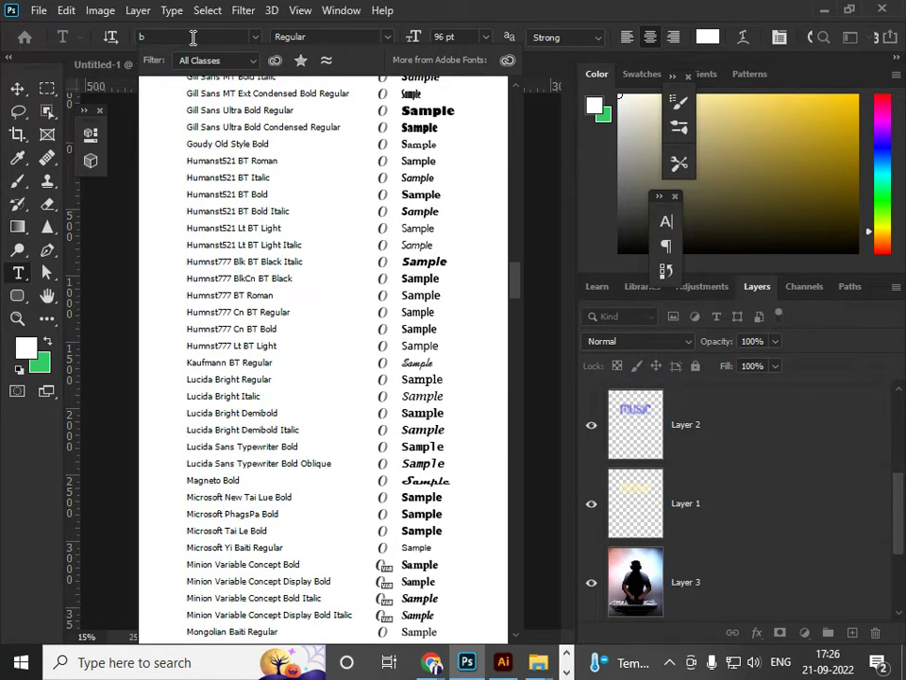
key("alt+Tab")
key("alt+Tab")
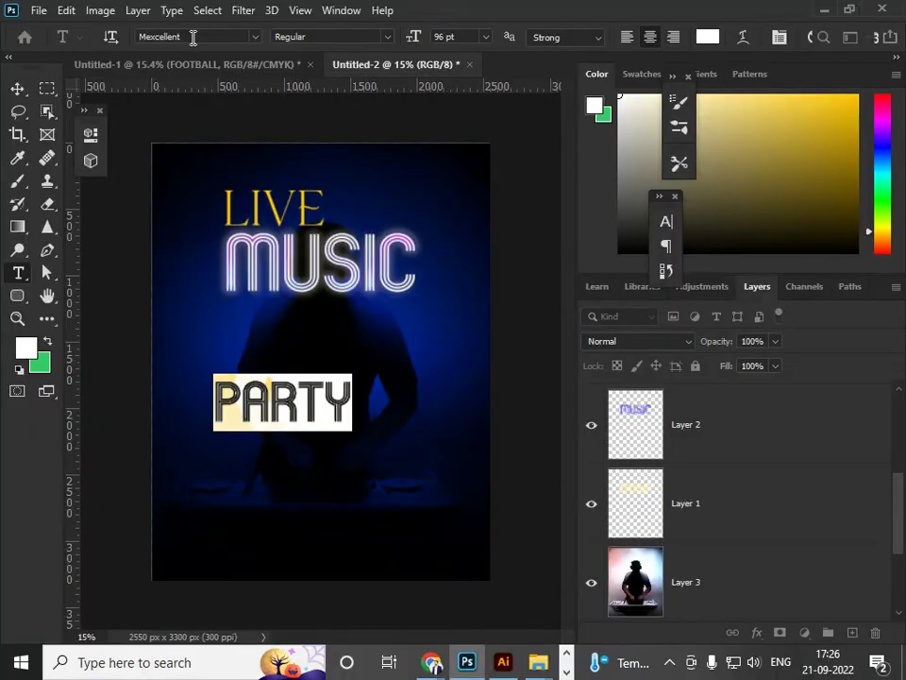
left_click(193, 37)
type("bet")
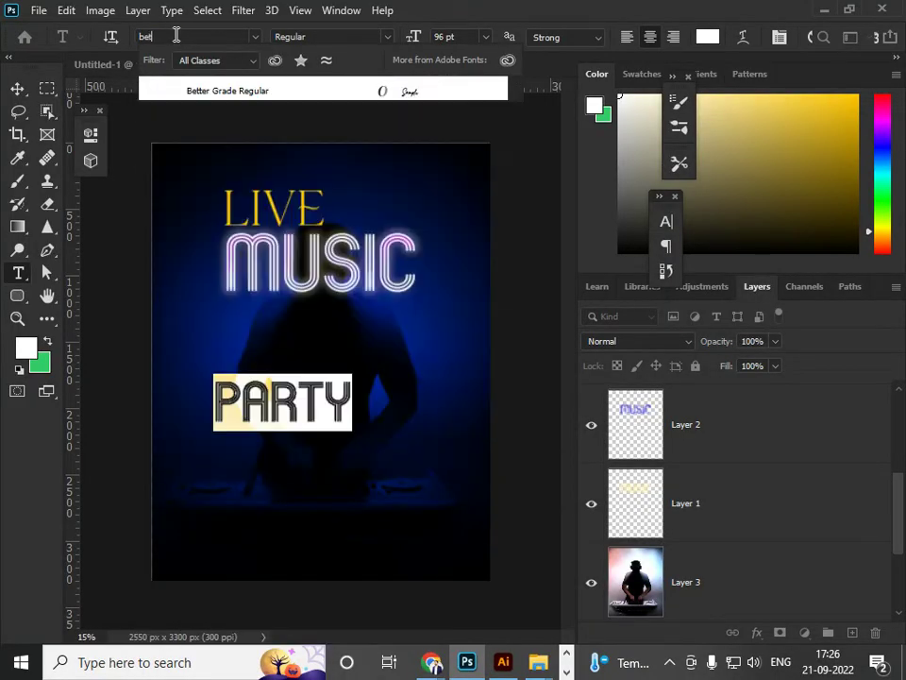
key("Down")
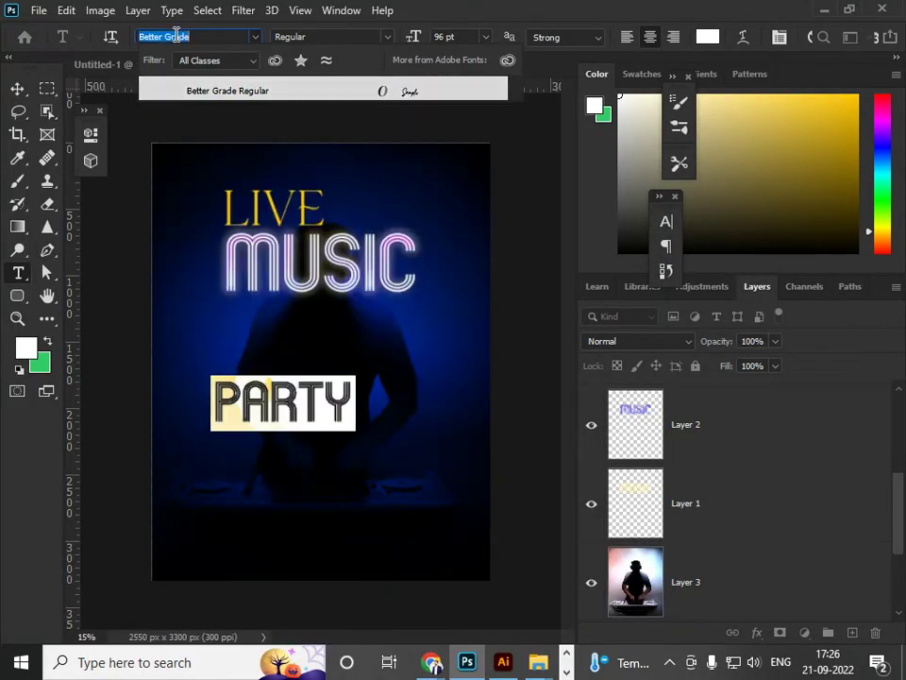
key("Return")
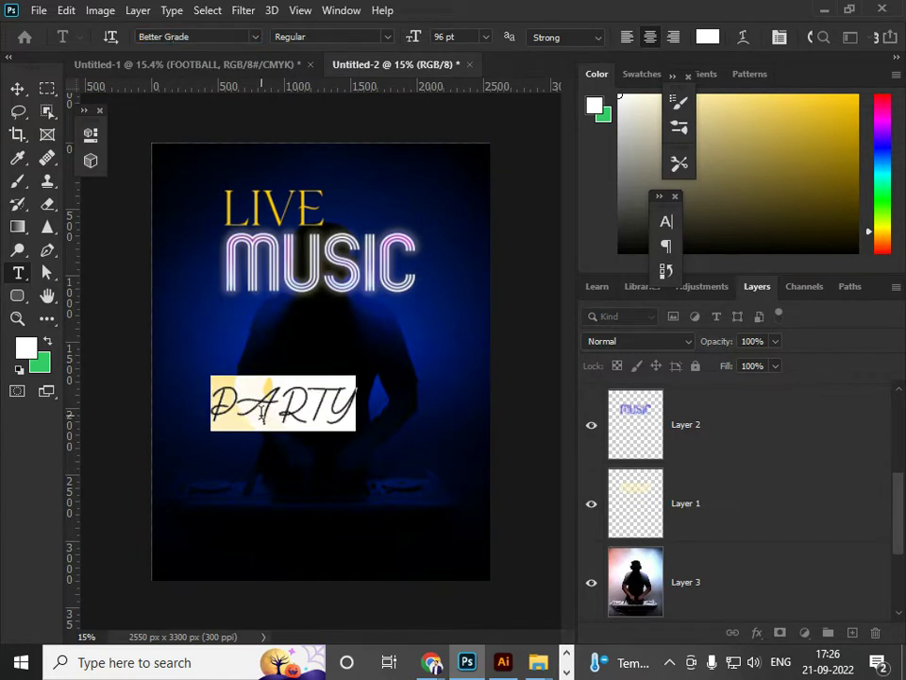
Turn off all-caps for the whole text so that it reads Party.
left_click(255, 404)
key("ctrl+a")
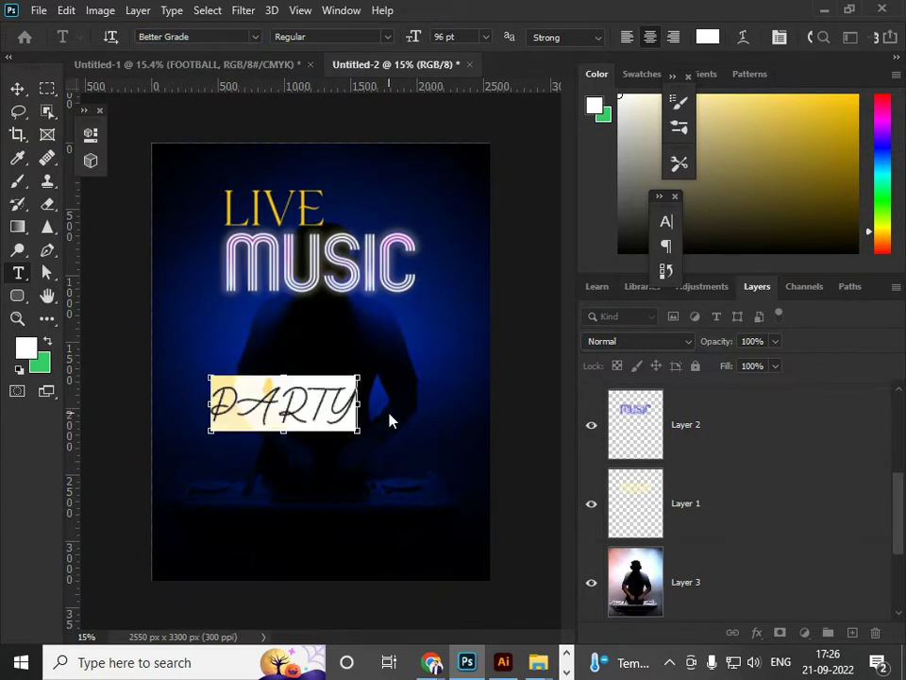
key("ctrl+shift+k")
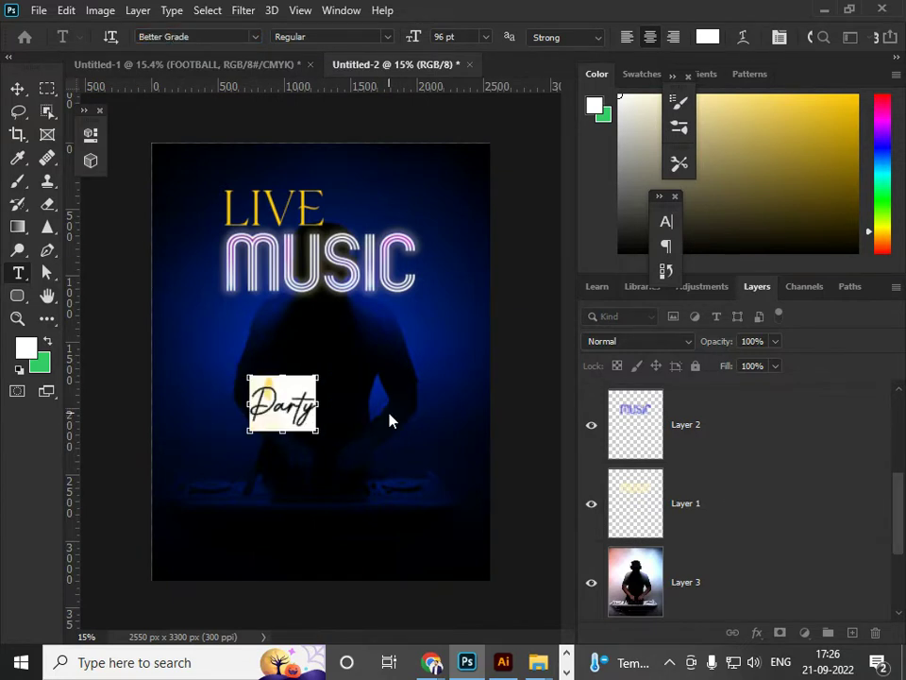
Move the Party text under the end of MUSIC, overlapping the C, and tilt it about 21° counterclockwise.
left_click(17, 89)
left_click_drag(305, 416, 429, 326)
key("ctrl+t")
left_click_drag(454, 276, 443, 267)
left_click_drag(437, 319, 430, 304)
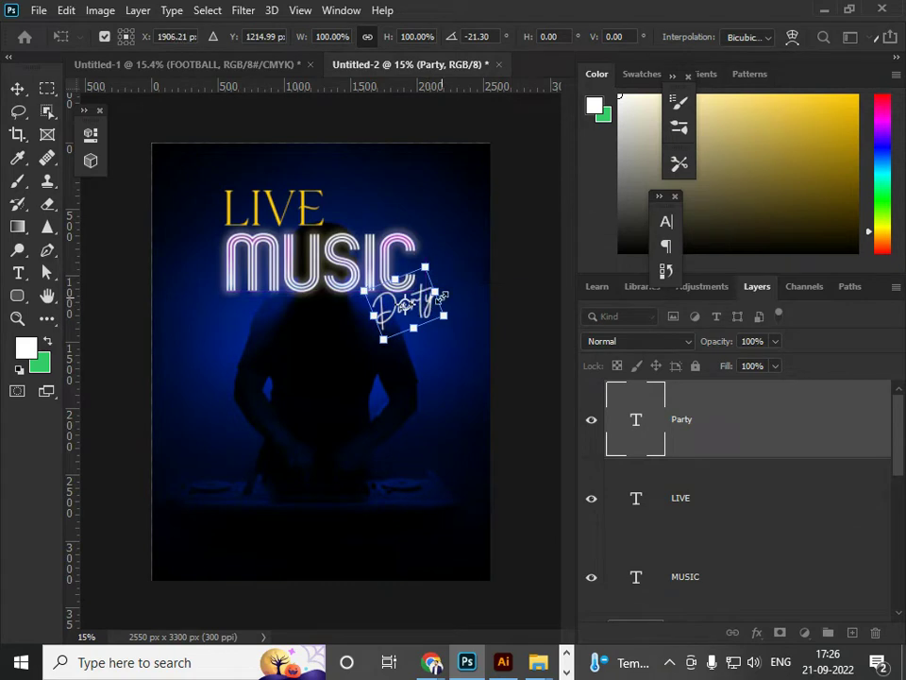
key("Return")
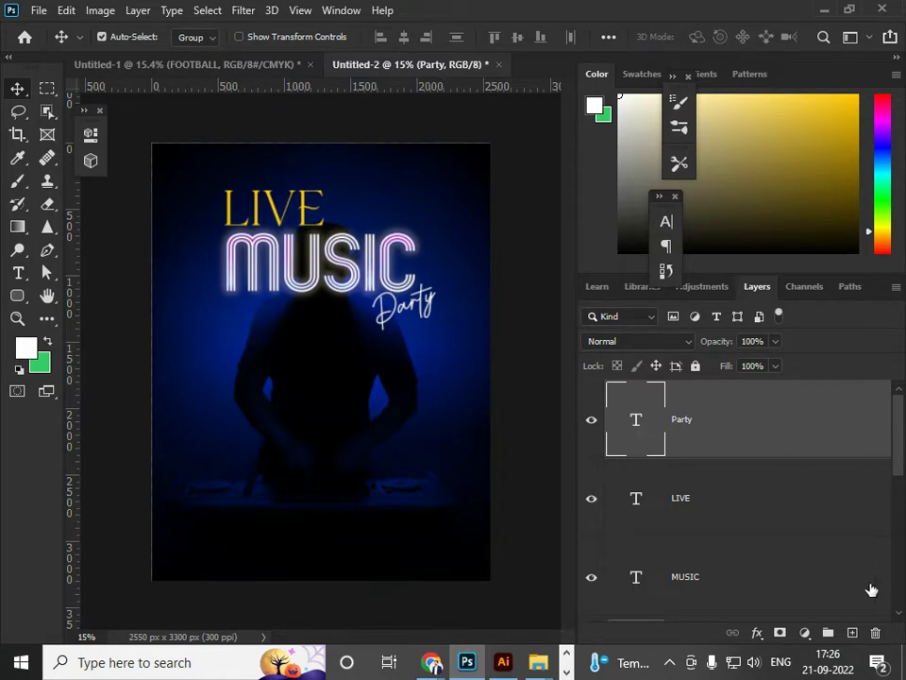
Add a new layer above Party, set the foreground colour to black and fill the layer with it.
left_click(850, 631)
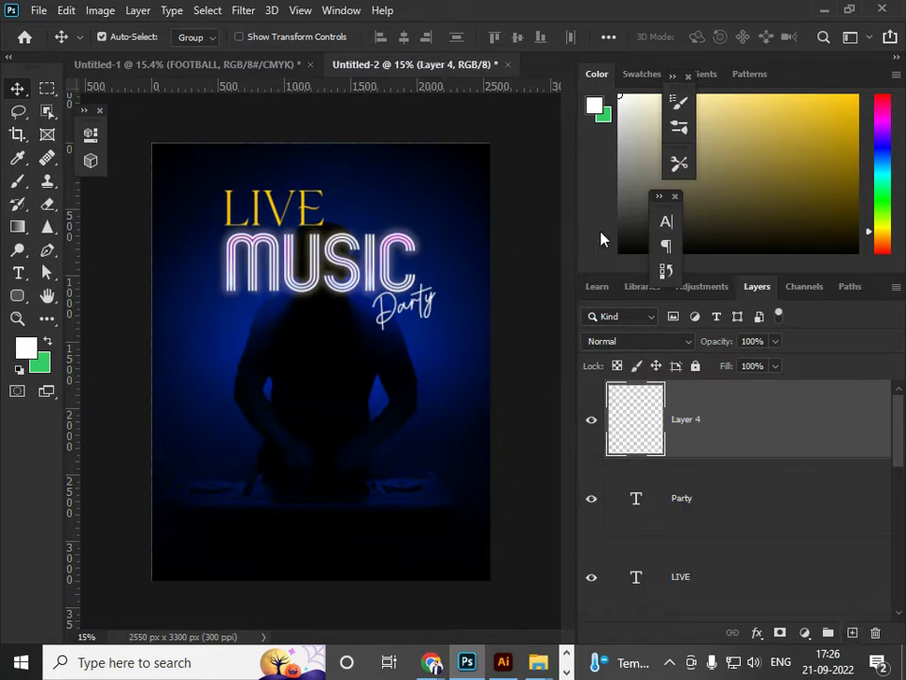
left_click(620, 252)
key("alt+BackSpace")
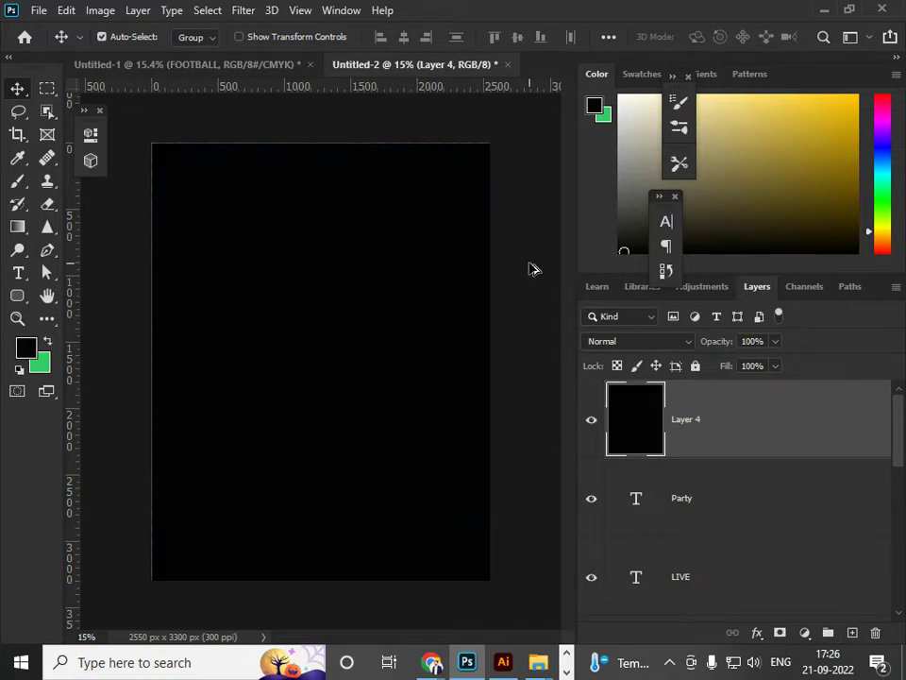
Render a 50-300mm Zoom lens flare at 100% brightness on the black layer, centred in its upper part.
left_click(243, 11)
mouse_move(294, 280)
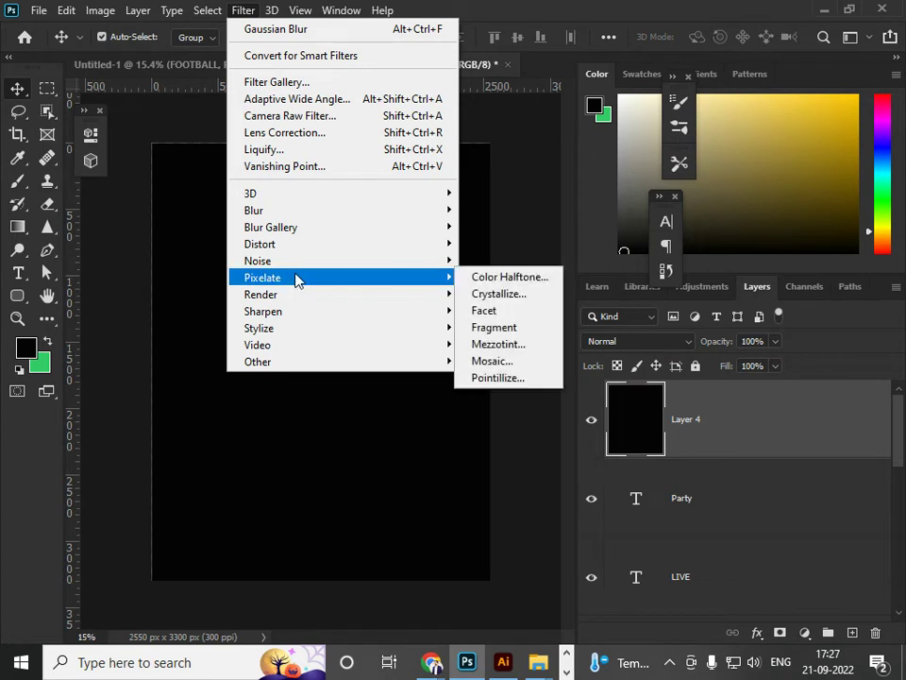
mouse_move(295, 304)
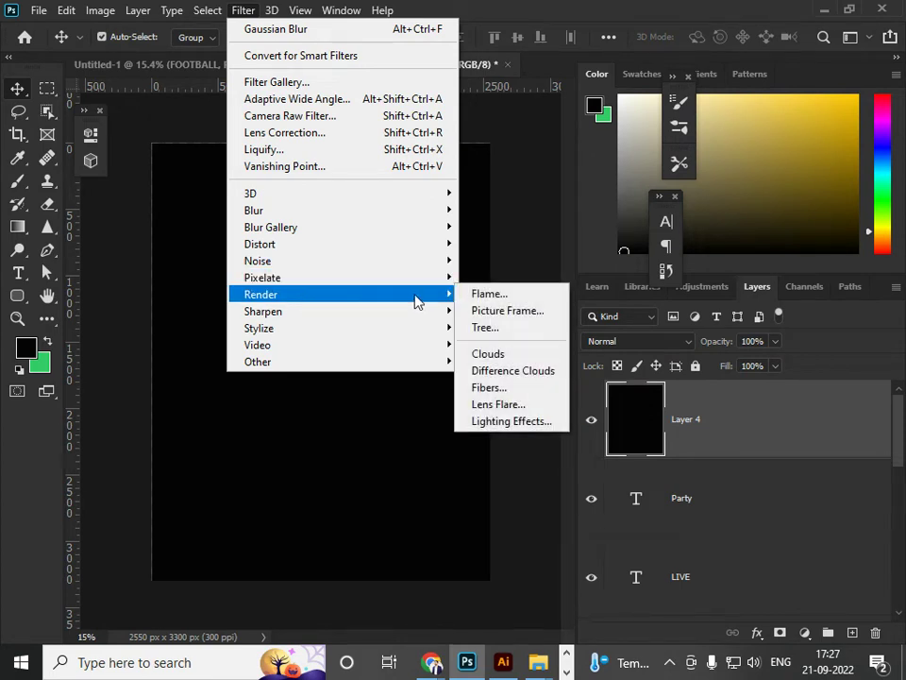
left_click(499, 405)
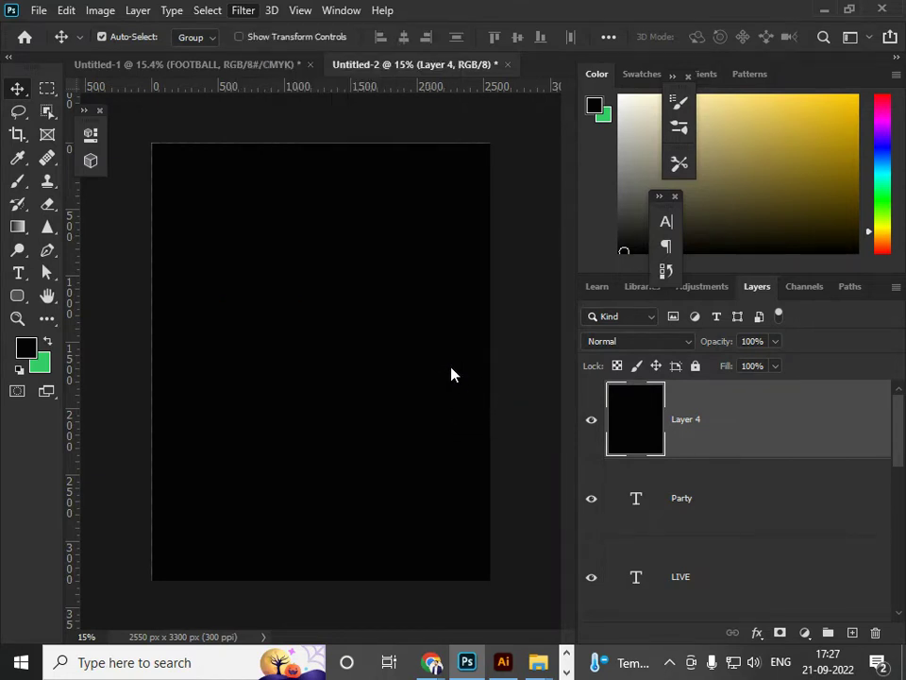
left_click_drag(619, 257, 648, 227)
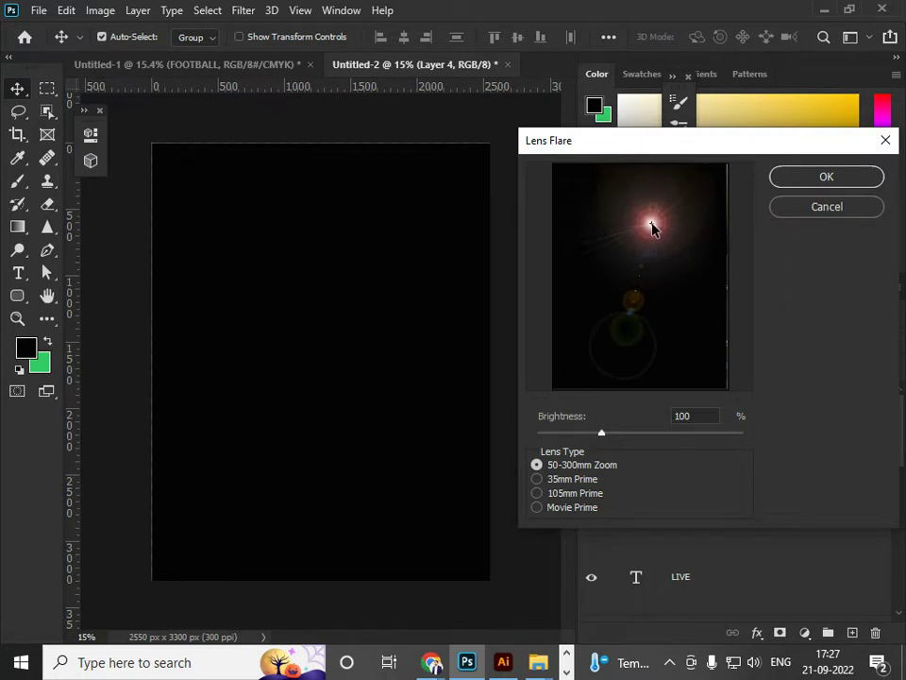
left_click(817, 179)
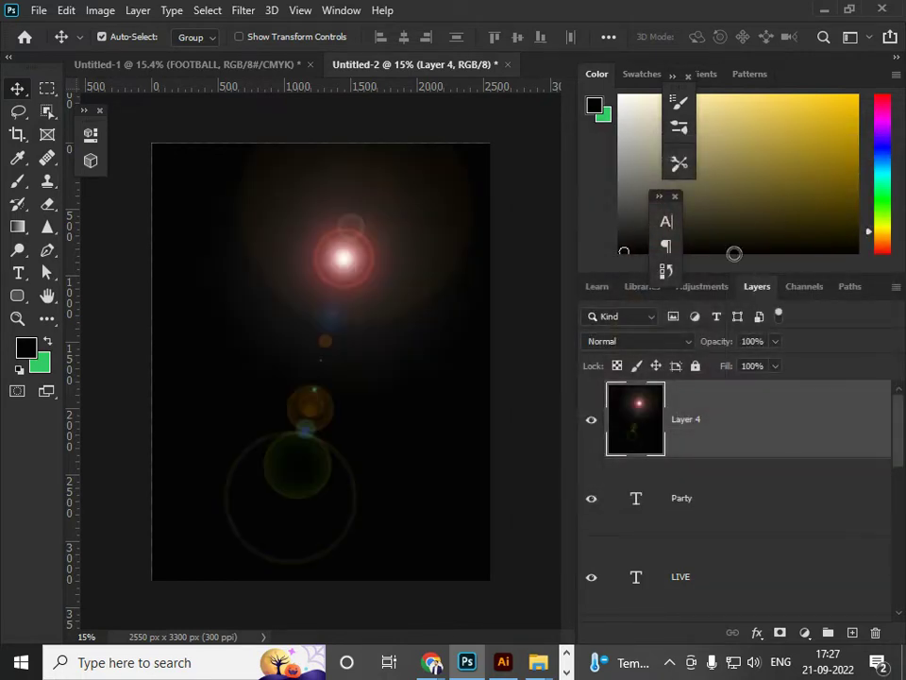
Set the lens flare layer's blend mode to Screen.
left_click(671, 341)
key("Down")
key("Down")
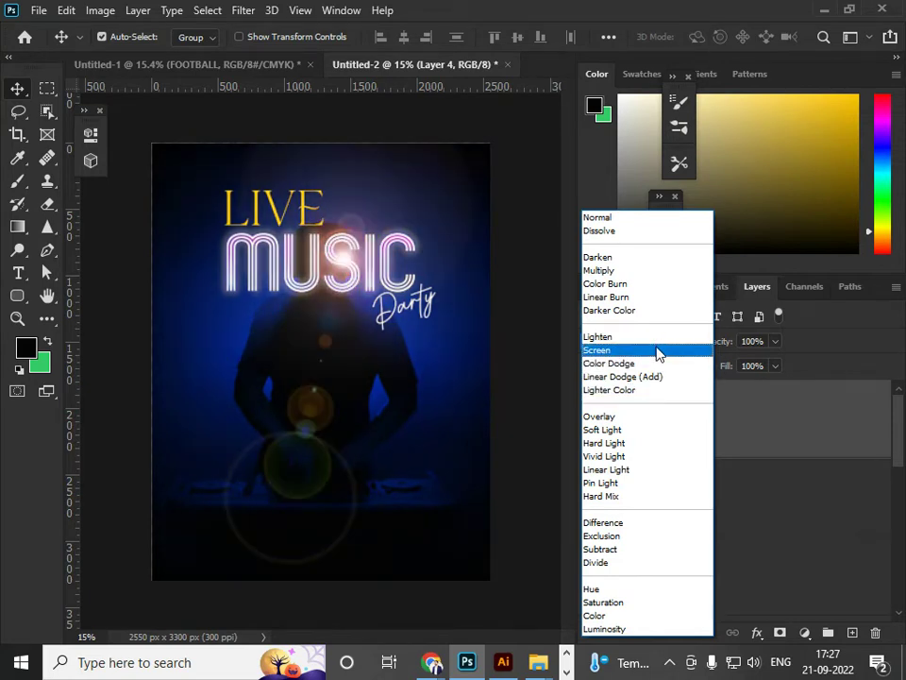
left_click(658, 350)
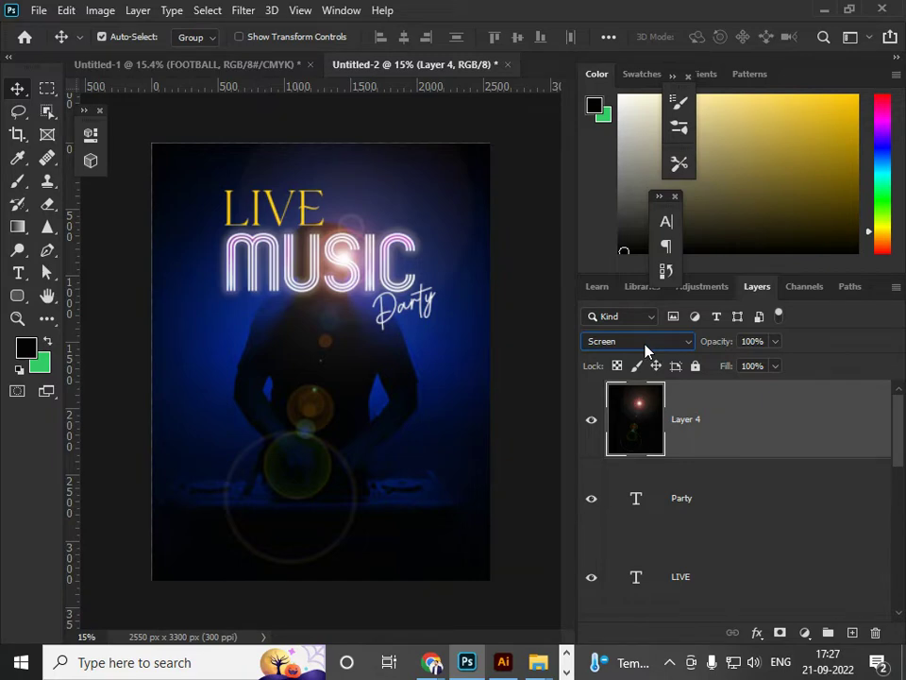
key("alt+Tab")
key("alt+Tab")
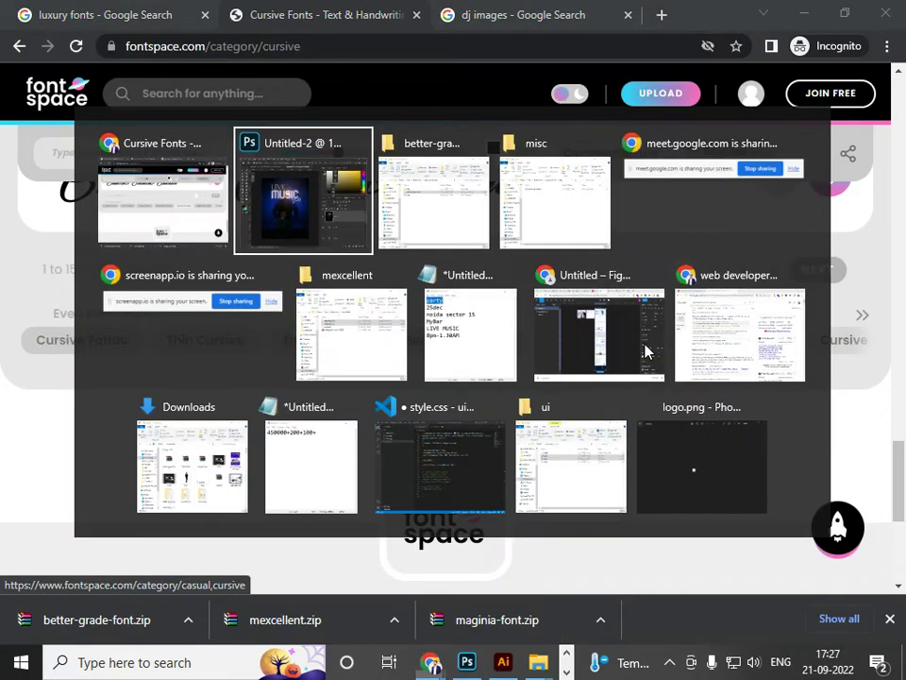
key("alt+Tab")
key("alt+Tab")
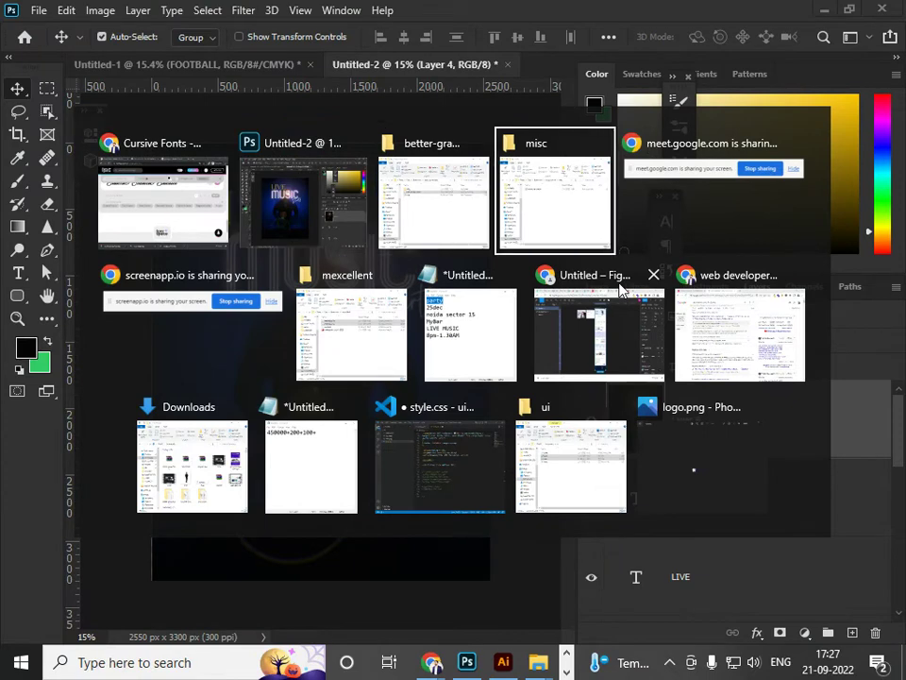
key("alt+shift+Tab")
key("alt+shift+Tab")
key("alt+Tab")
key("alt+Tab")
key("alt+Tab")
key("alt+shift+Tab")
key("alt+shift+Tab")
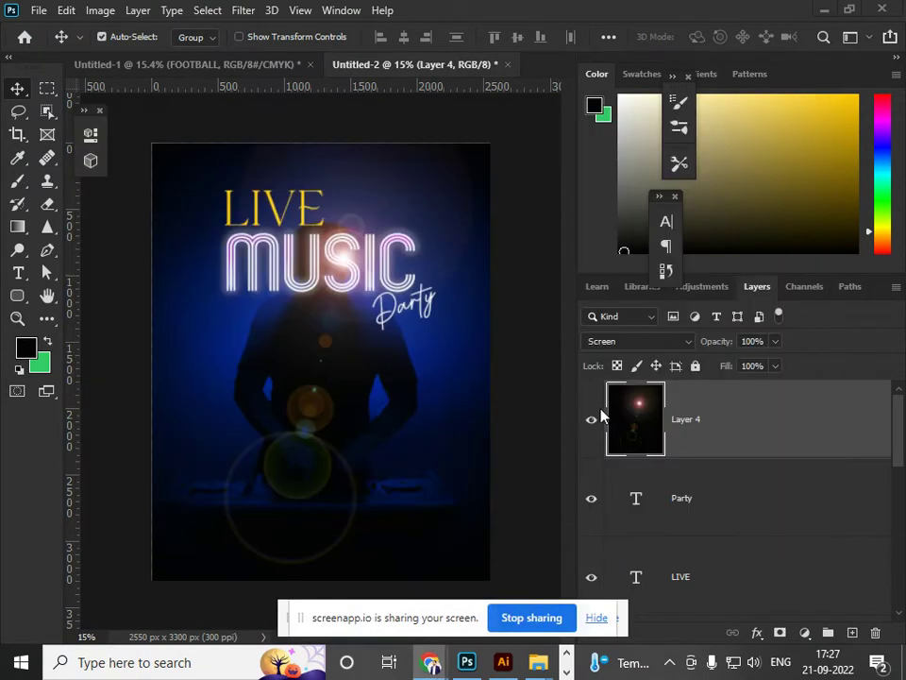
left_click(825, 10)
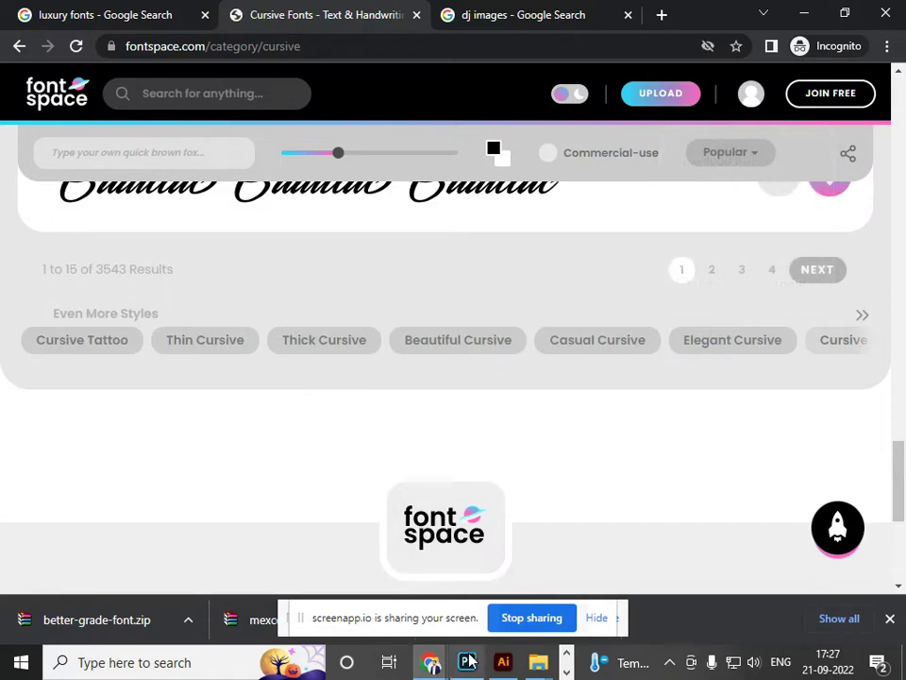
mouse_move(434, 663)
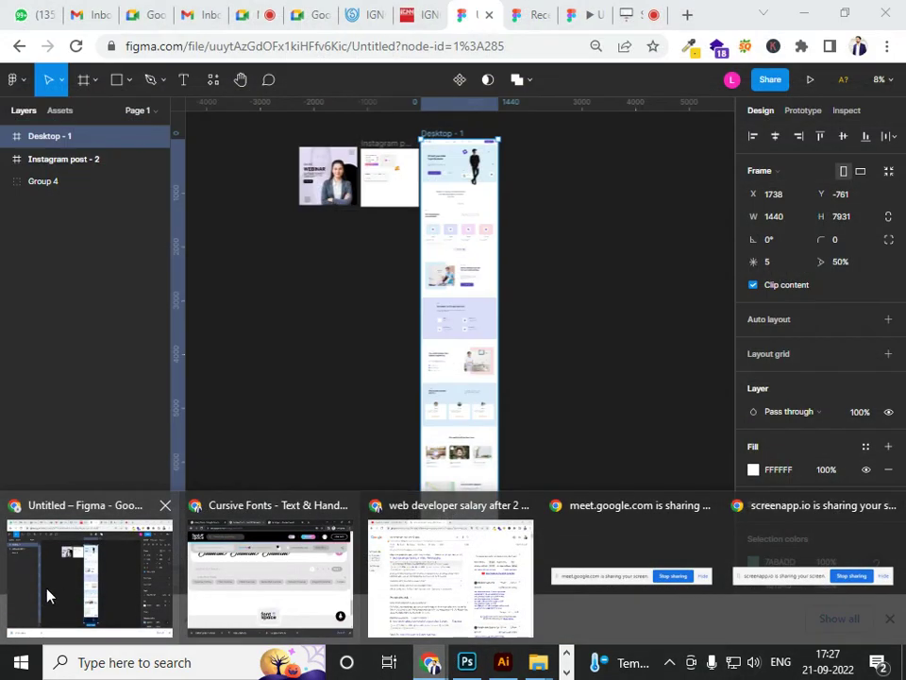
left_click(34, 597)
left_click(626, 17)
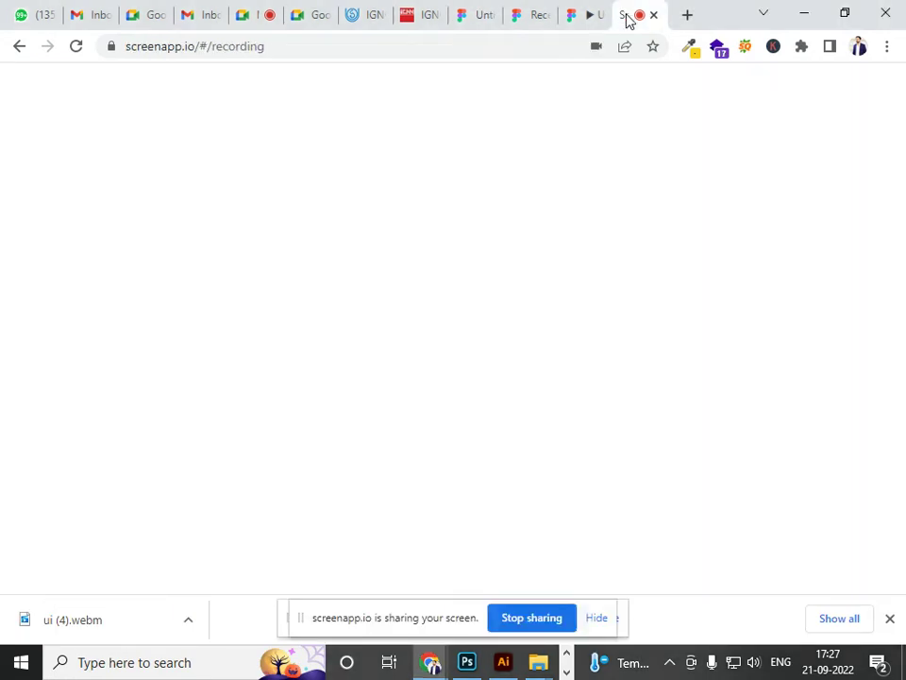
key("alt+Tab")
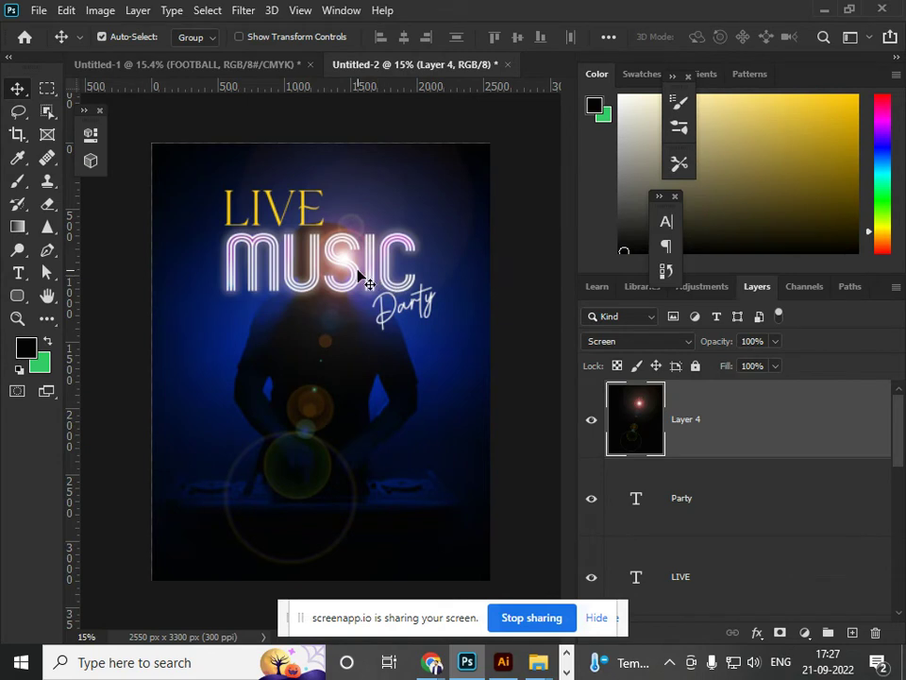
Shift the lens flare layer slightly down and back up over MUSIC, and delete the layer.
mouse_move(349, 272)
left_mouse_down()
mouse_move(396, 273)
mouse_move(393, 296)
mouse_move(348, 280)
left_mouse_up()
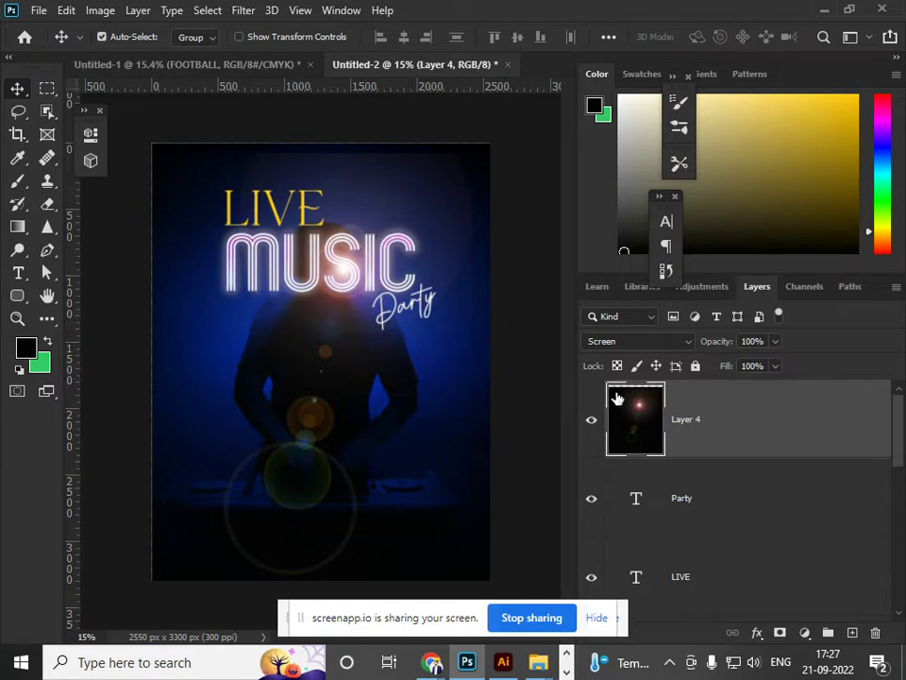
left_click_drag(319, 338, 319, 325)
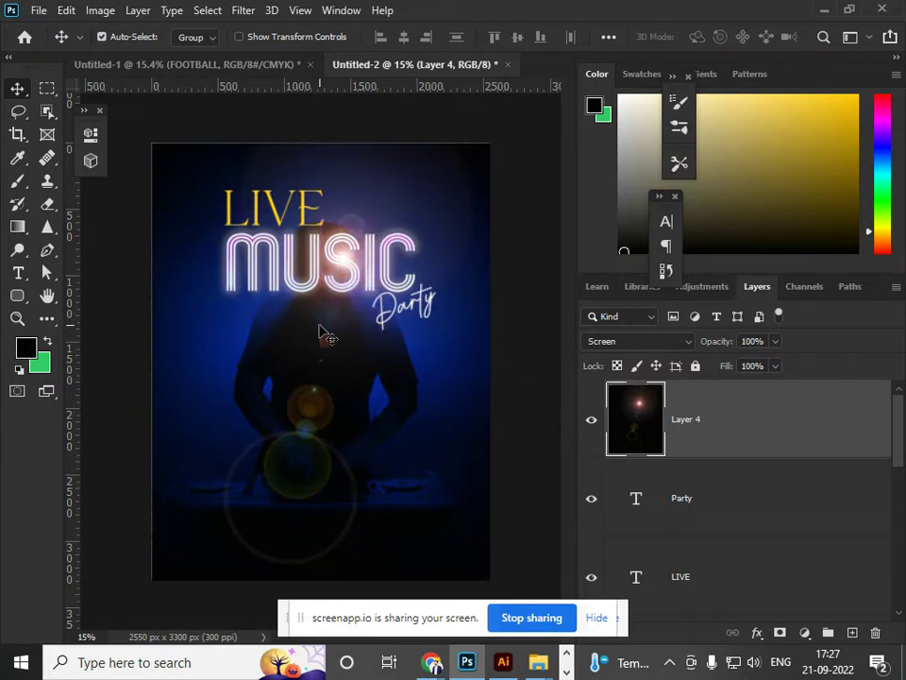
key("Delete")
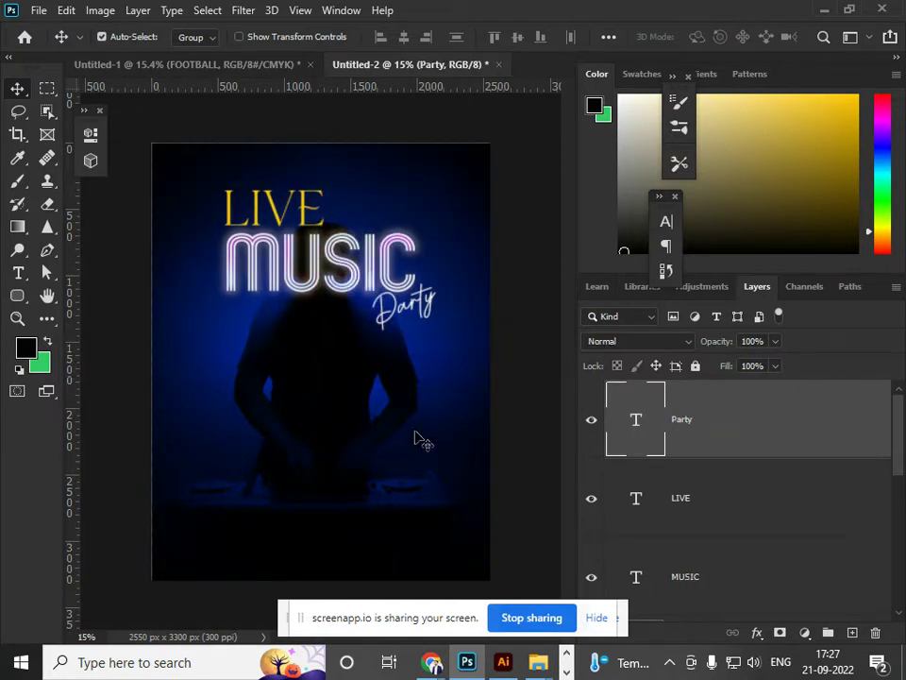
Add a new layer above Party and fill it with the black foreground colour.
left_click(241, 11)
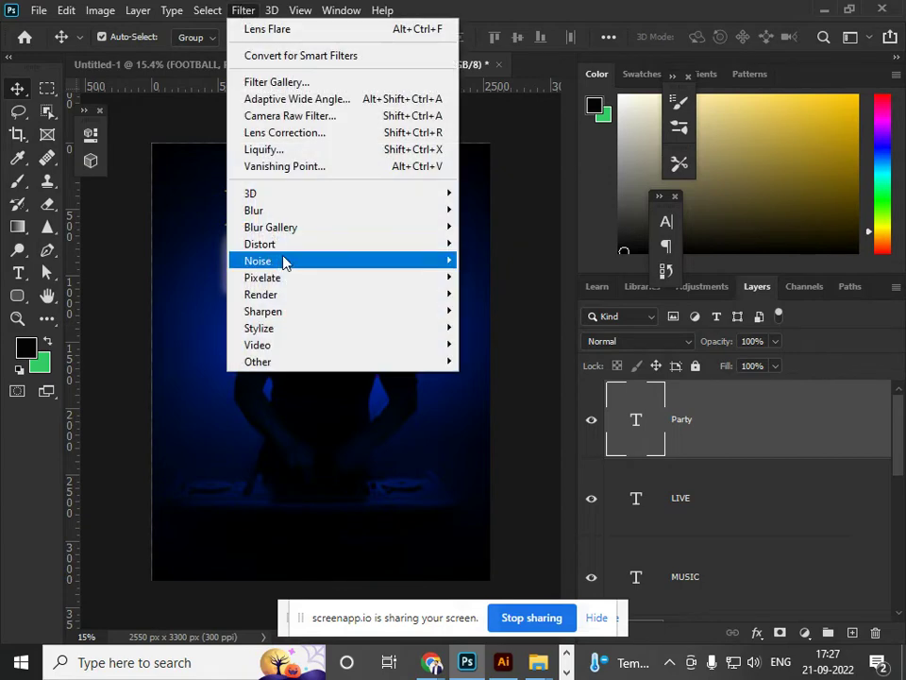
left_click(715, 440)
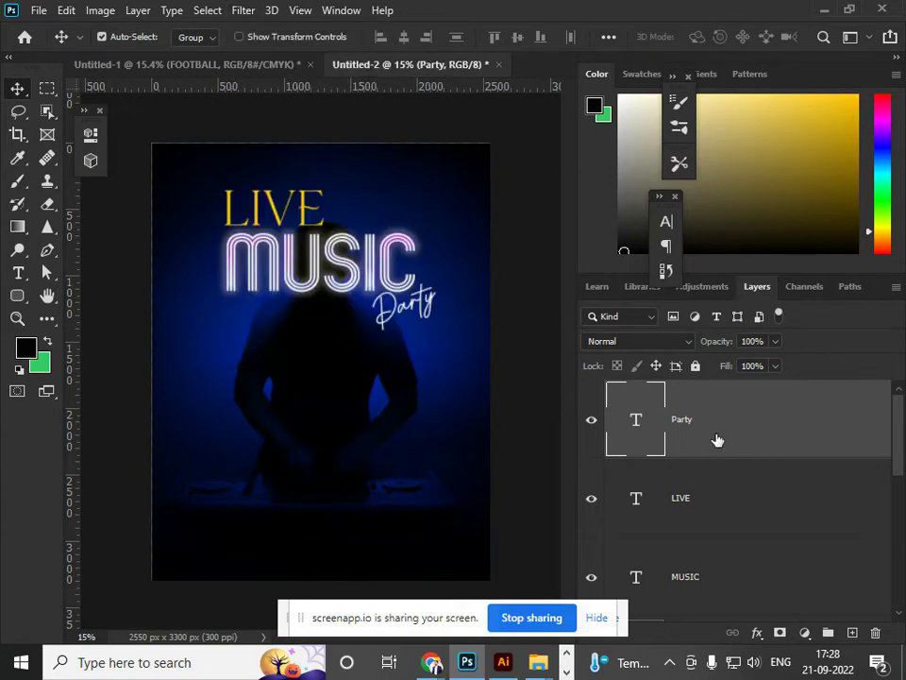
left_click(853, 632)
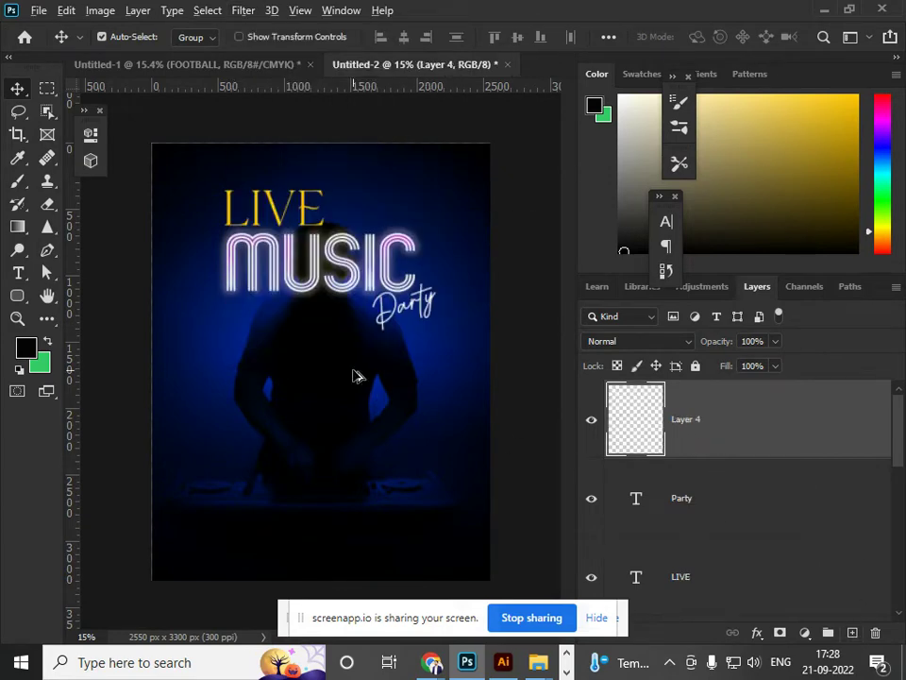
key("alt+BackSpace")
Render a 50-300mm Zoom lens flare at 100% brightness on the black layer, positioned slightly right of centre in its upper part.
left_click(242, 14)
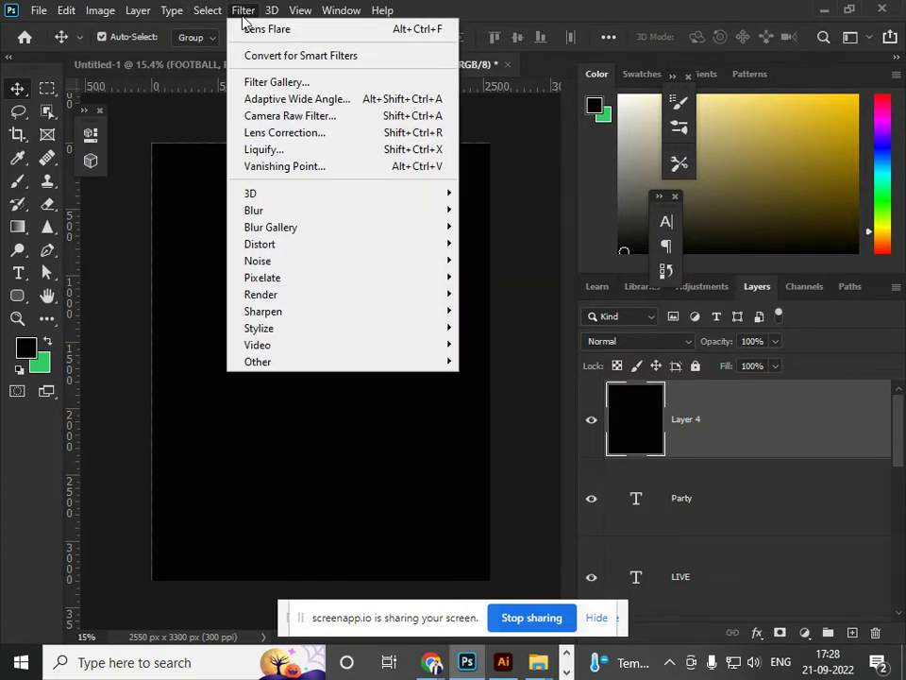
mouse_move(305, 340)
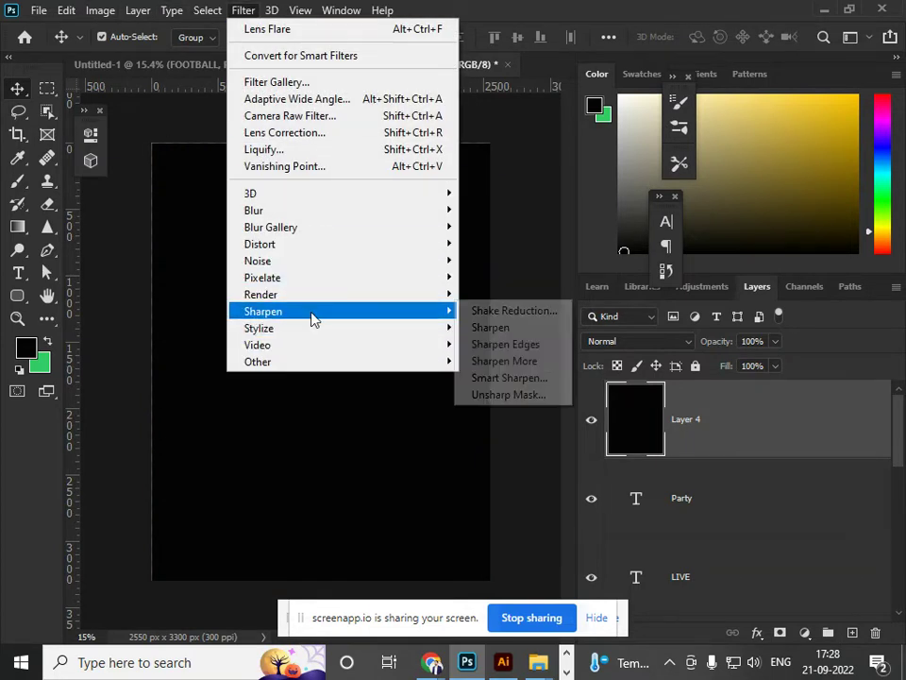
mouse_move(313, 295)
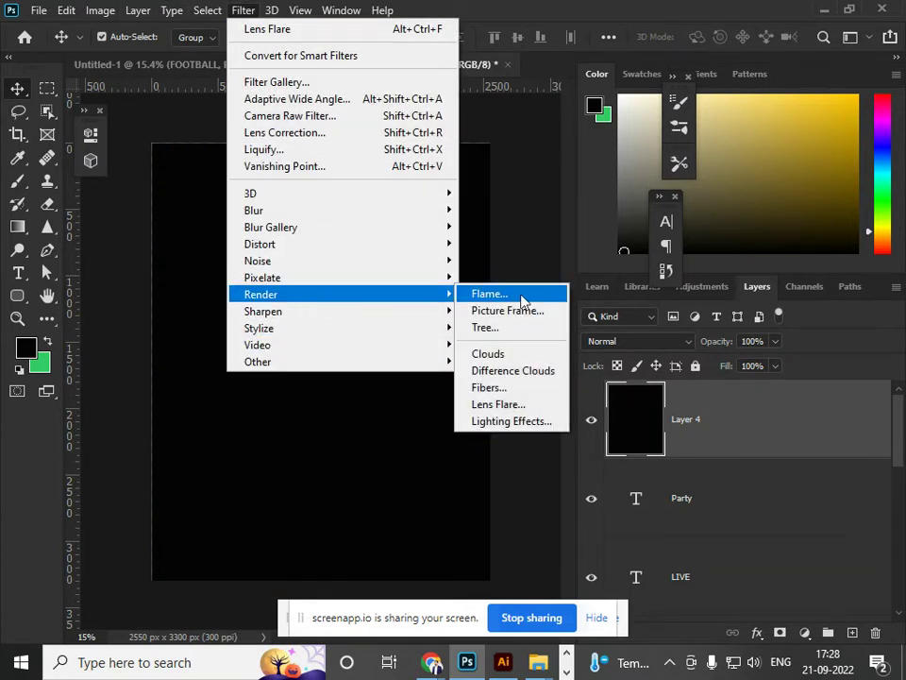
left_click(500, 405)
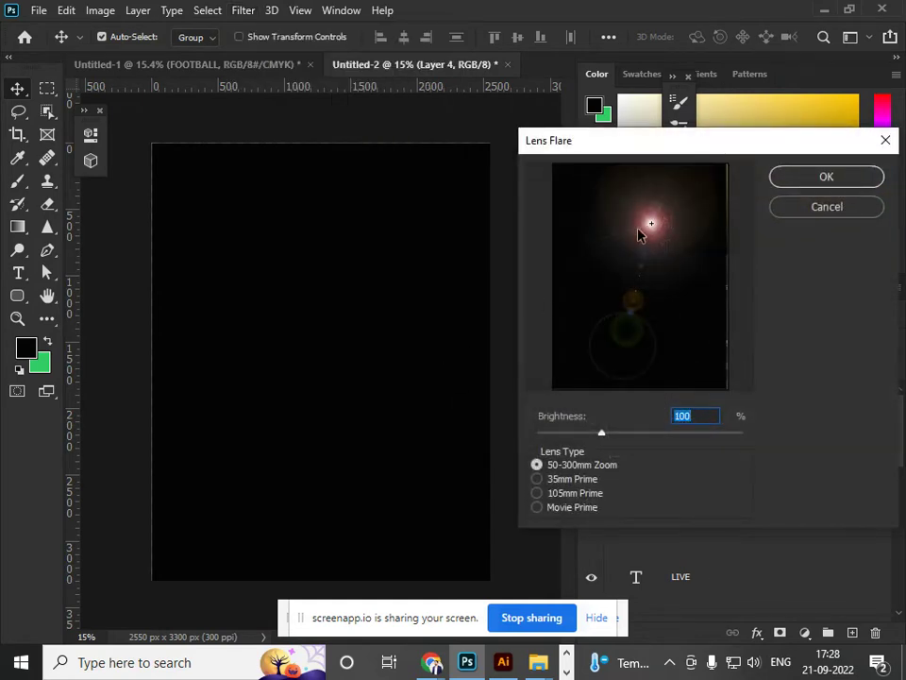
left_click_drag(650, 224, 647, 219)
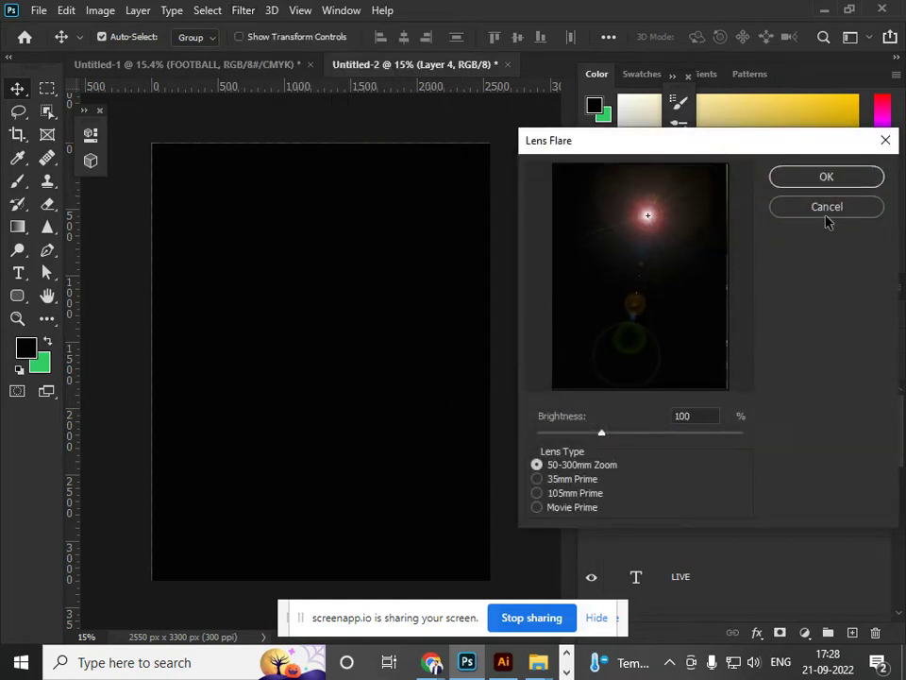
left_click(826, 177)
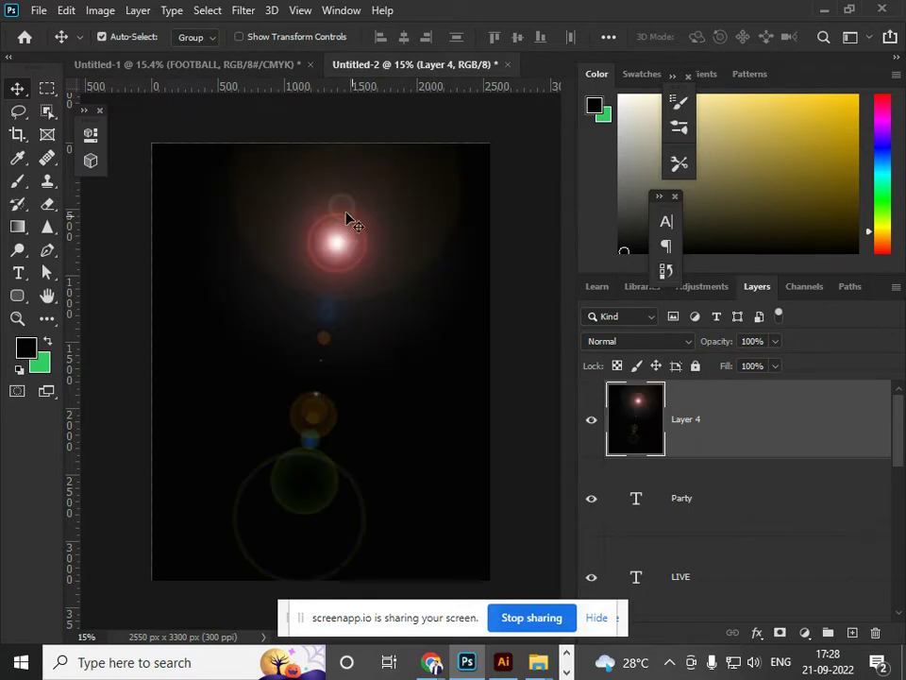
Set the lens flare layer's blend mode to Screen and apply a Gaussian Blur with a radius of 49.8 pixels.
left_click(646, 341)
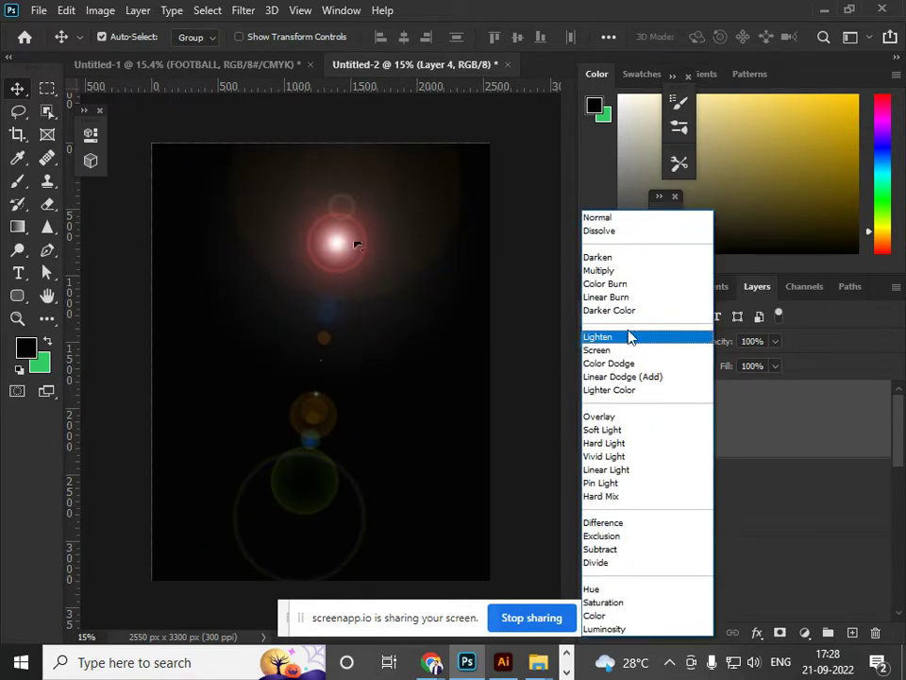
left_click(618, 351)
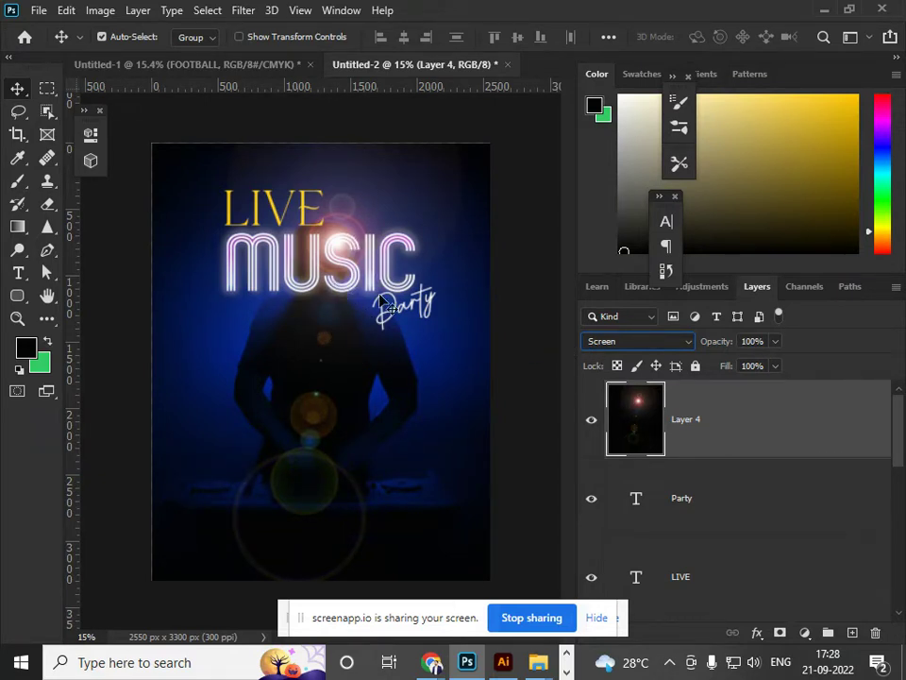
left_click(243, 10)
mouse_move(293, 211)
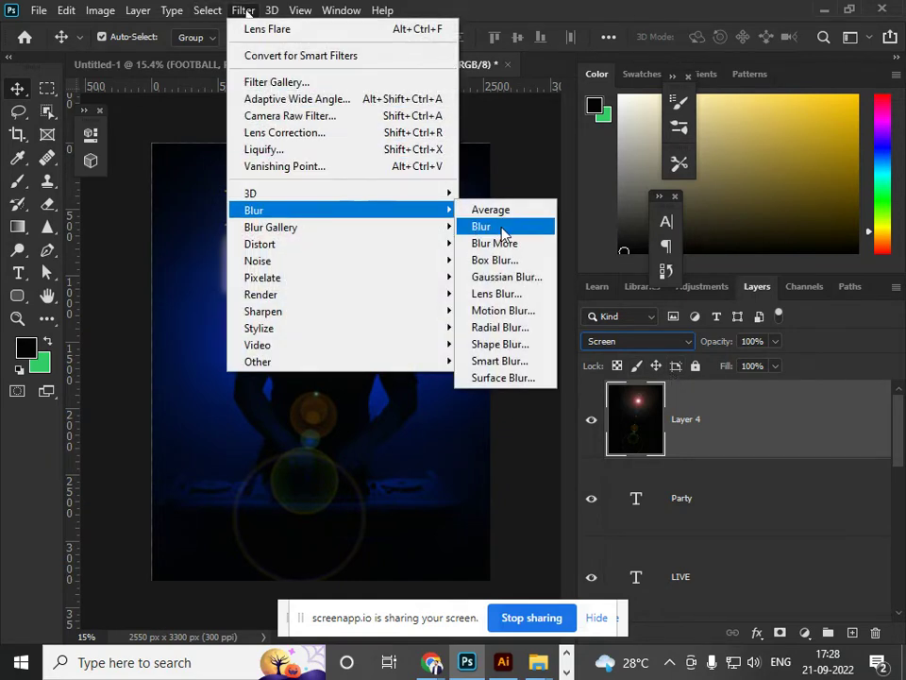
left_click(509, 278)
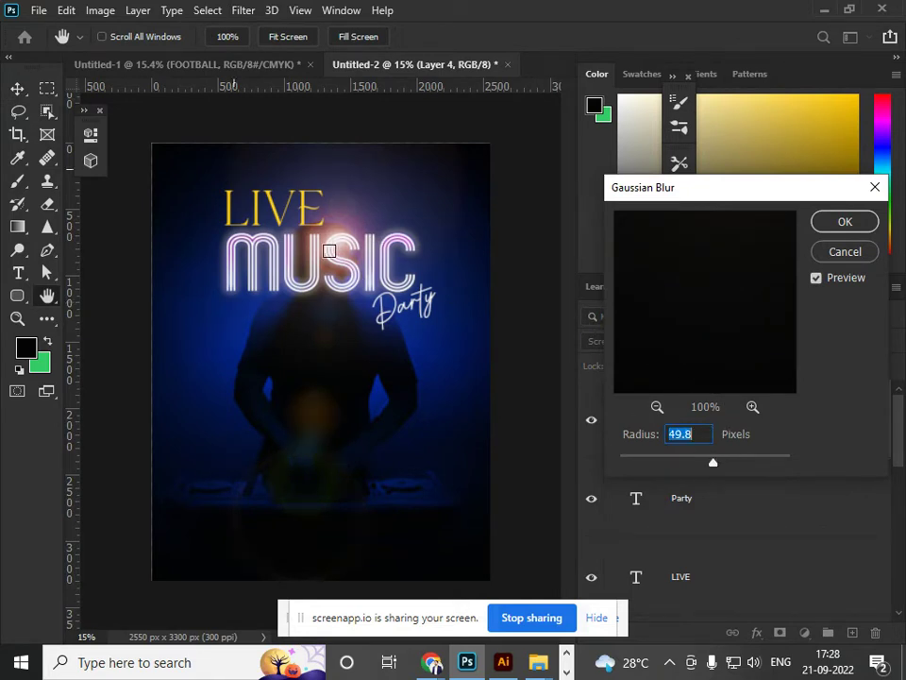
left_click(821, 224)
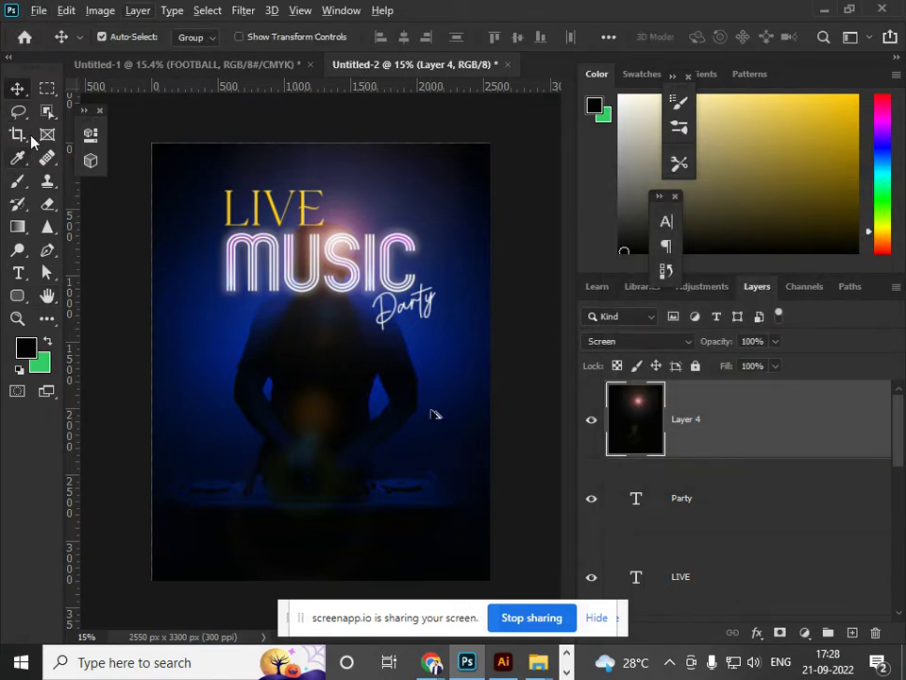
left_click(106, 266)
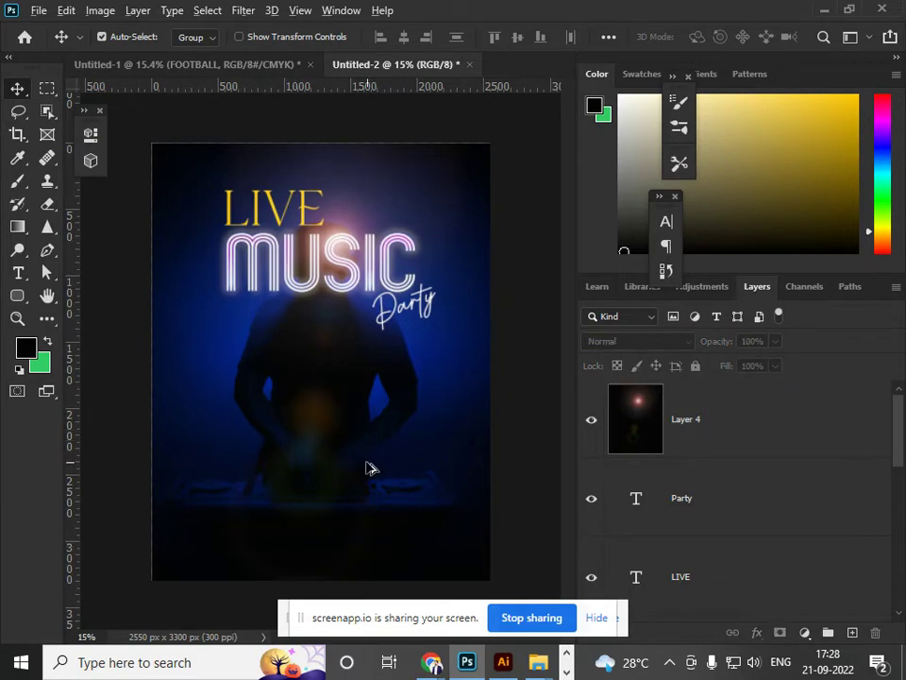
key("alt+Tab")
key("alt+Tab")
left_click(16, 274)
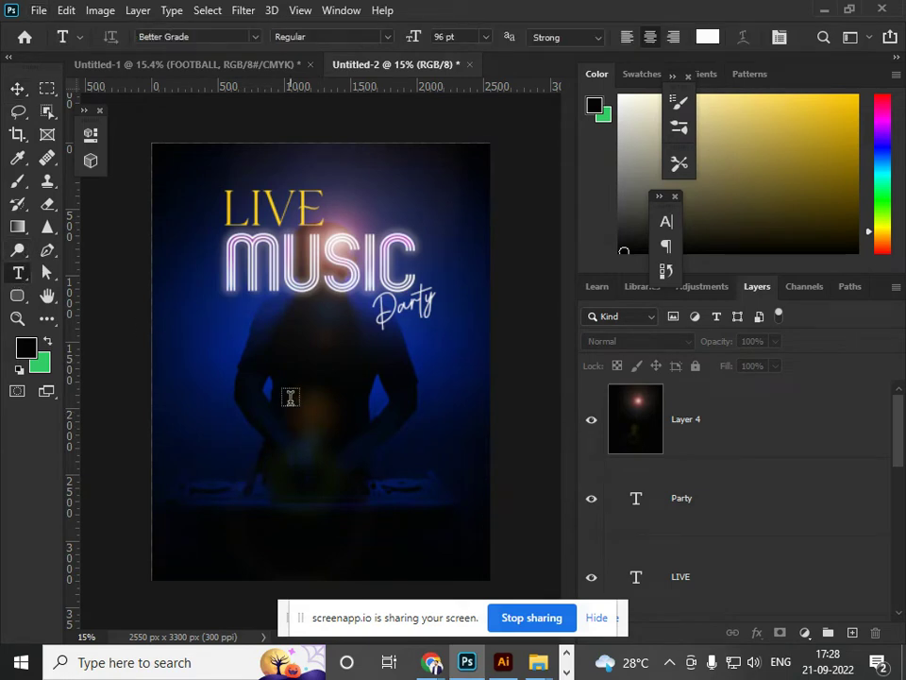
left_click(17, 89)
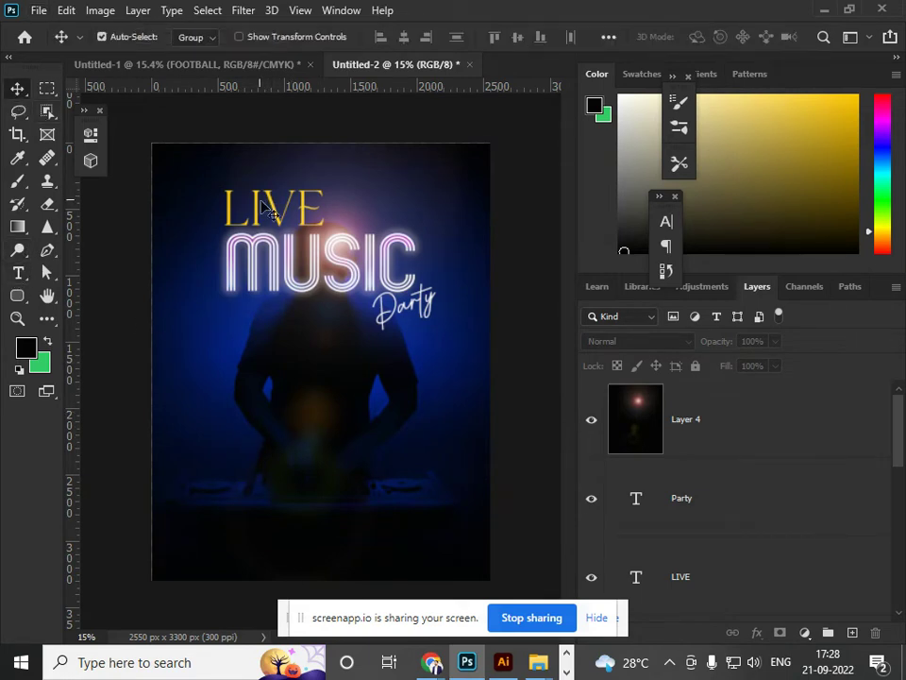
Add the text 25 DEC in the poster's lower left, reusing LIVE's gold Maginia Regular style at 96 pt.
left_click(274, 222)
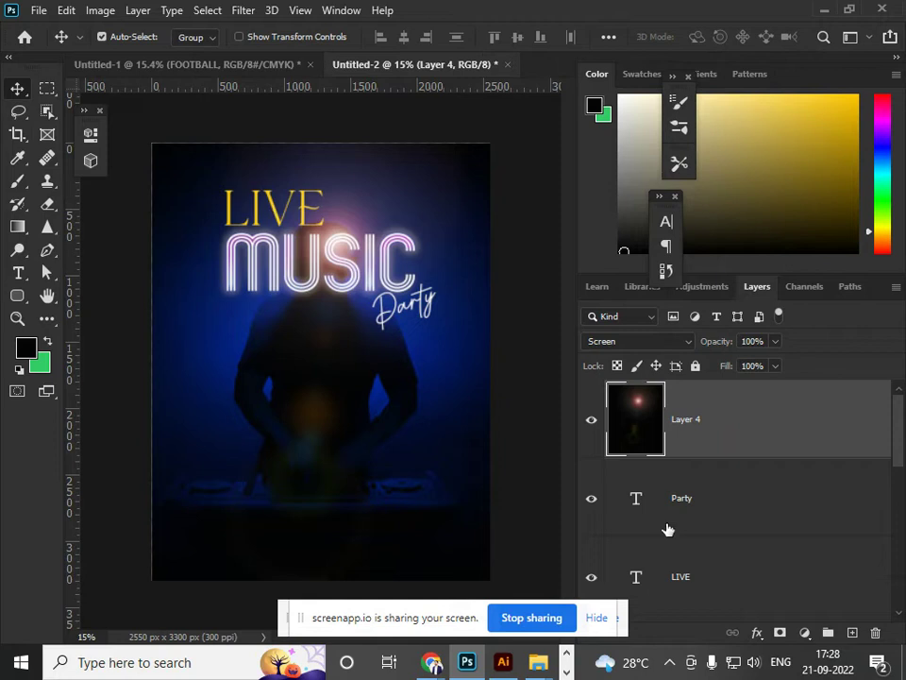
left_click(654, 581)
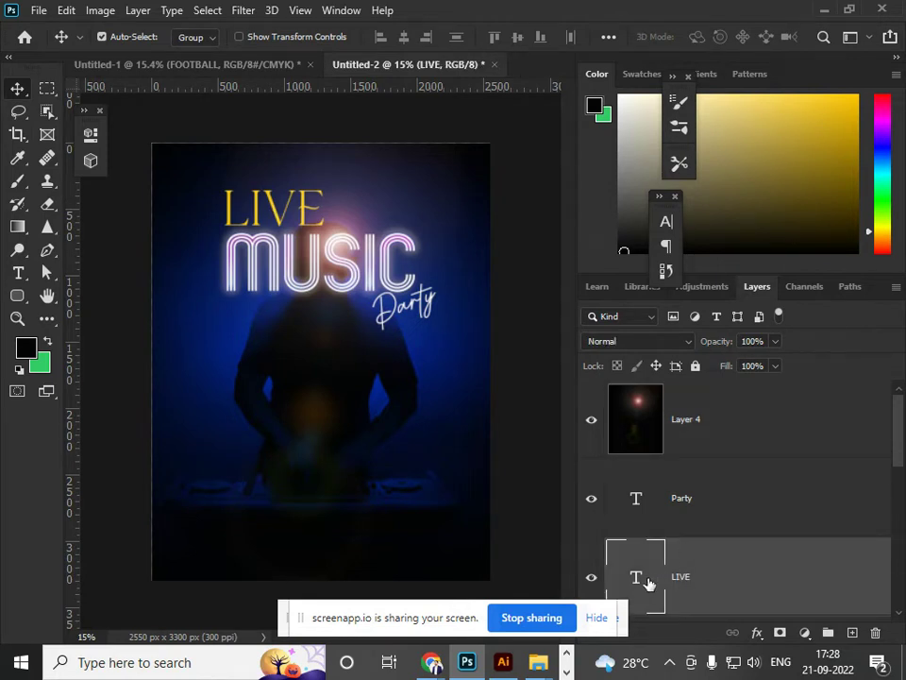
double_click(647, 583)
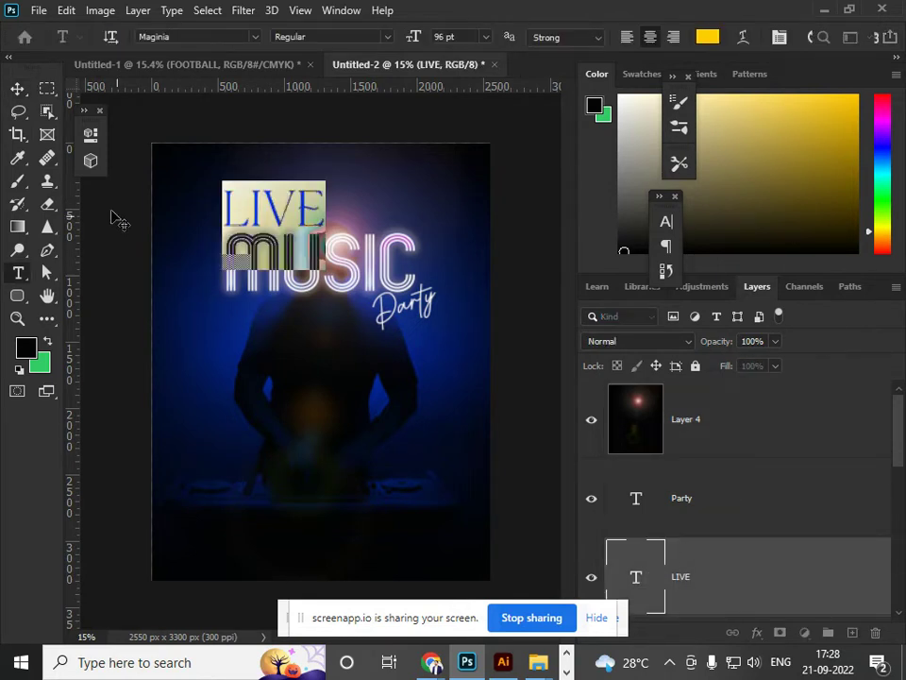
left_click(16, 88)
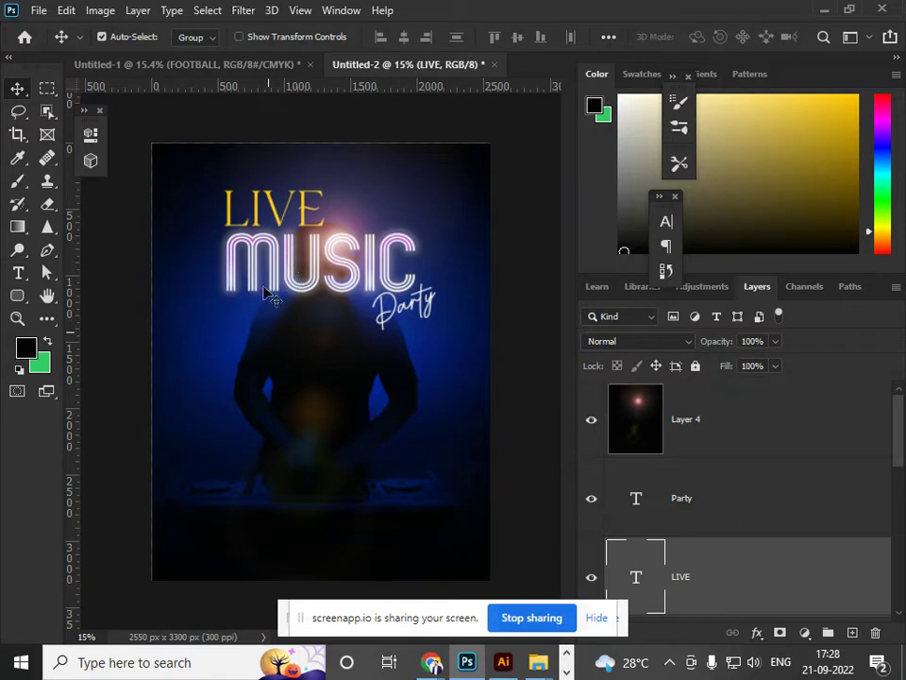
left_click(17, 271)
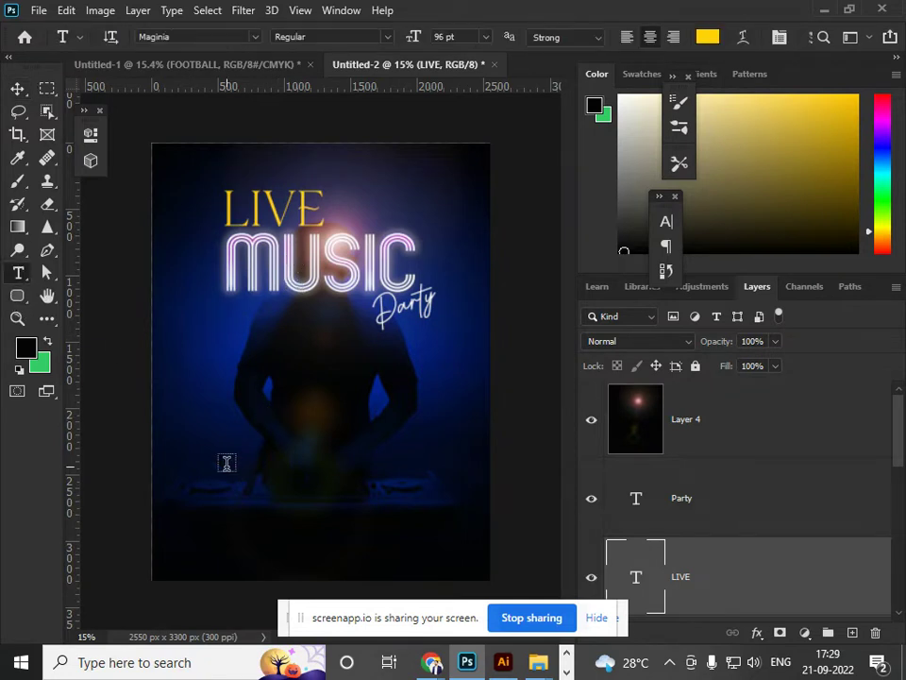
left_click(243, 463)
type("25 DEC")
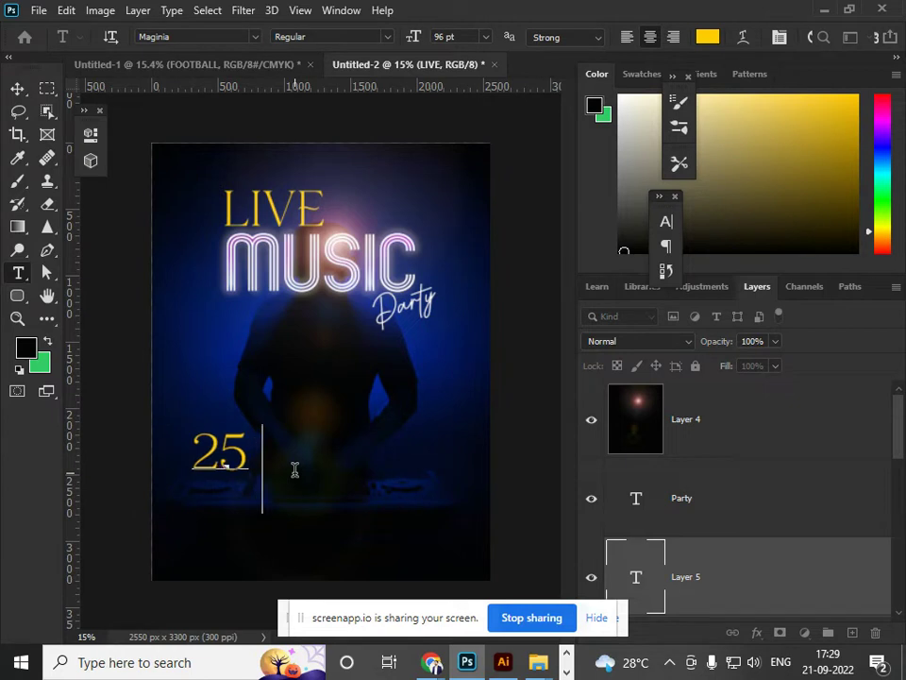
Reduce the font size of the 25 DEC text to 66 pt.
key("ctrl+a")
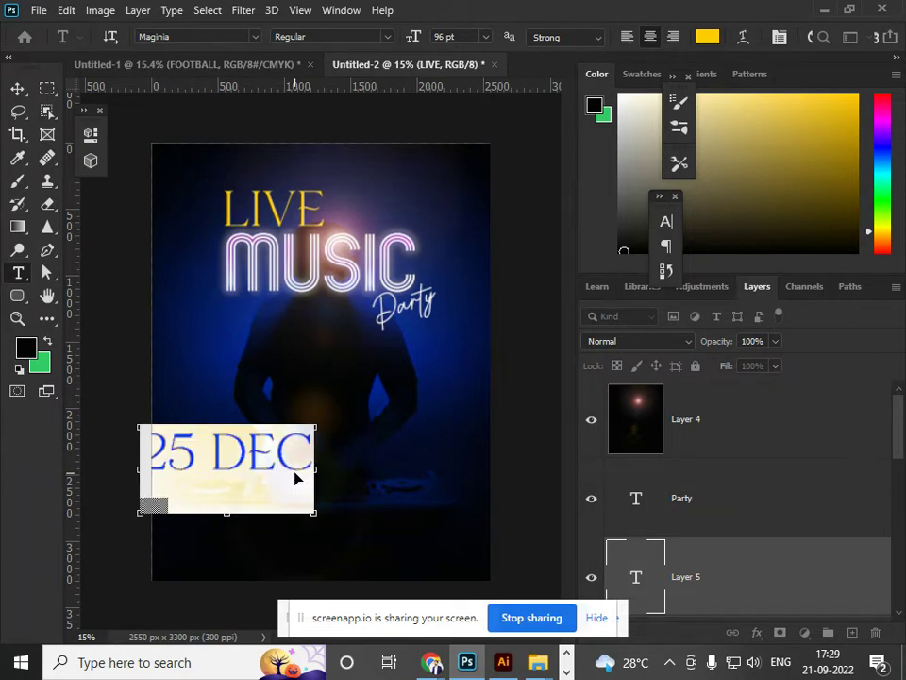
key("ctrl+shift+comma")
key("ctrl+shift+comma")
key("ctrl+shift+comma")
key("ctrl+shift+comma")
key("ctrl+shift+comma")
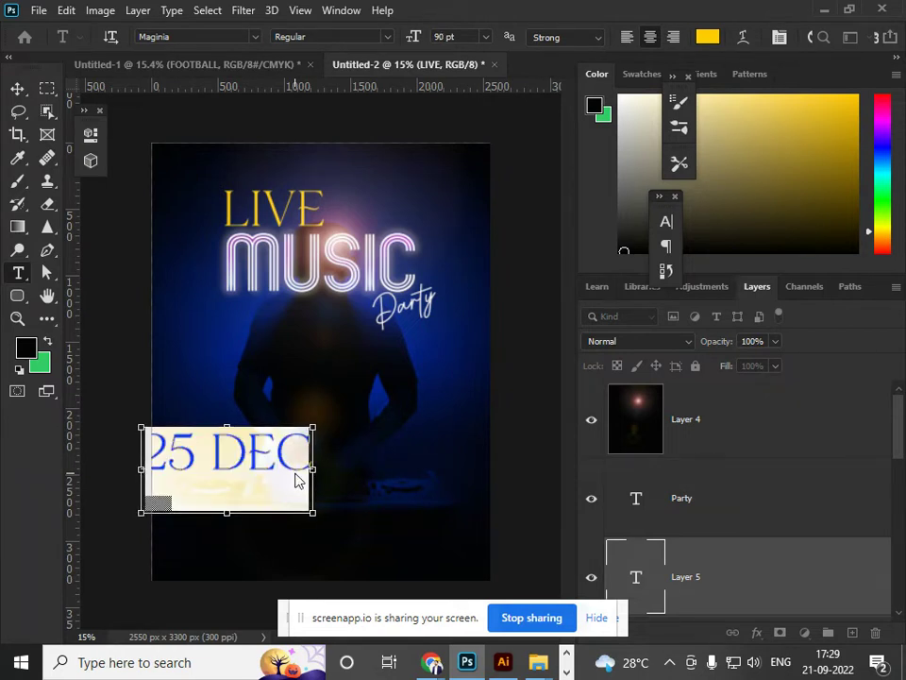
key("ctrl+shift+comma")
key("ctrl+shift+comma")
key("ctrl+shift+comma")
key("ctrl+shift+comma")
key("ctrl+shift+comma")
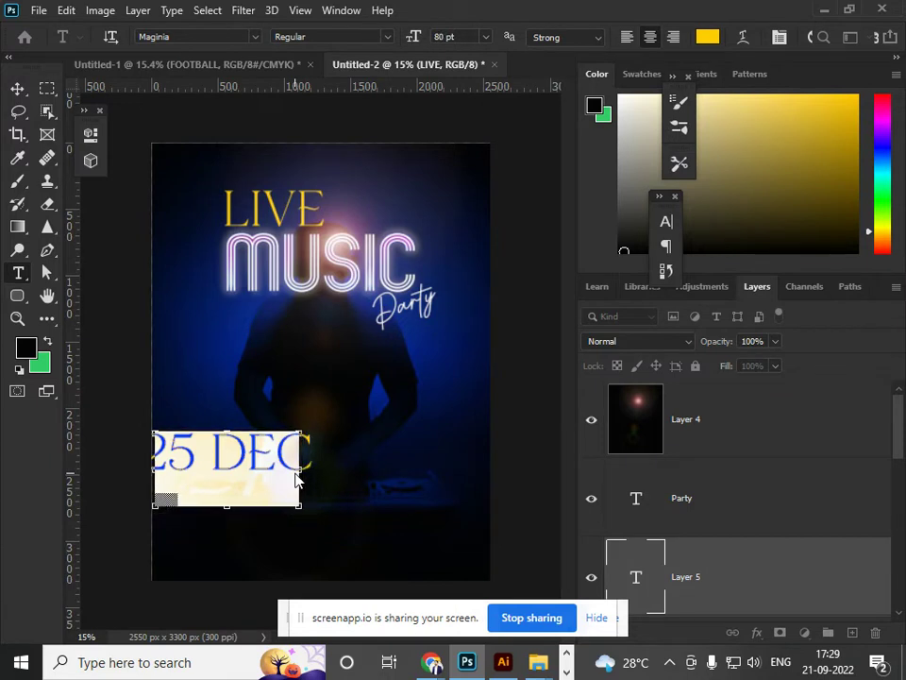
key("ctrl+shift+comma")
key("ctrl+shift+comma")
key("ctrl+shift+comma")
key("ctrl+shift+comma")
key("ctrl+shift+comma")
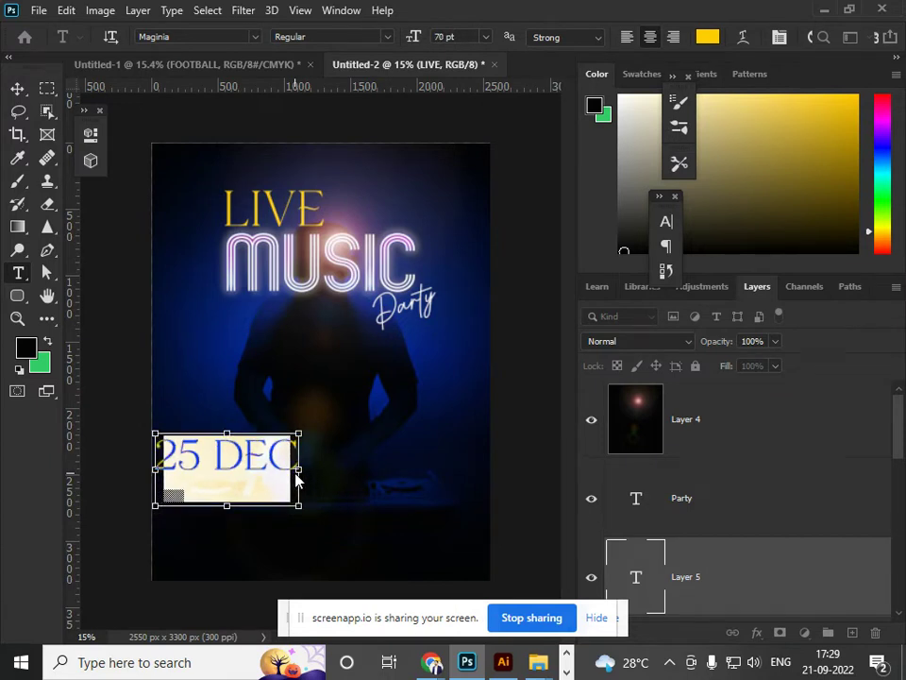
left_click(16, 94)
Lock the lens flare layer completely so it cannot be moved along with the text.
left_click_drag(224, 463, 242, 478)
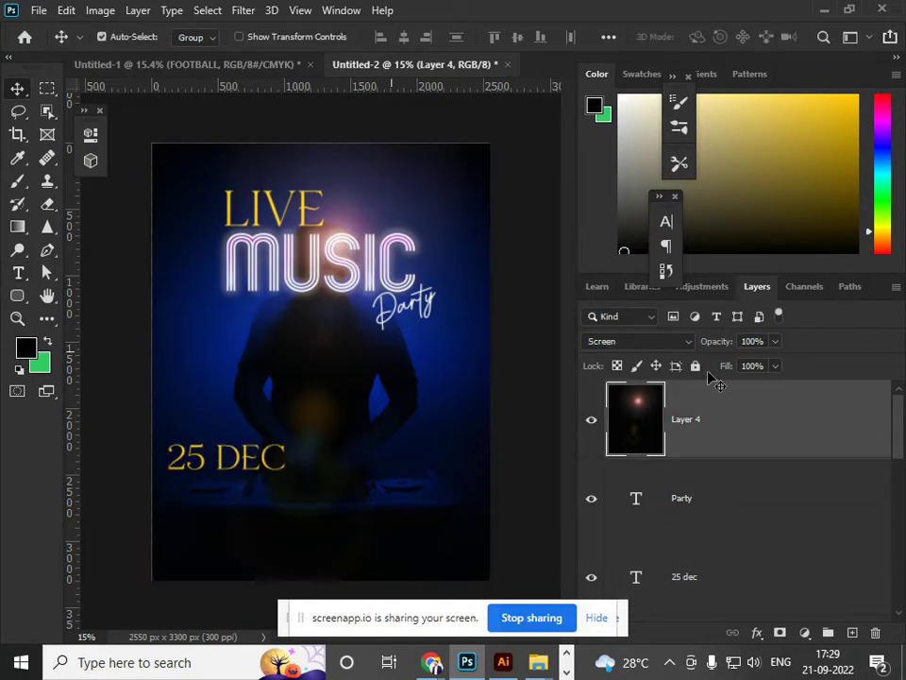
left_click(696, 365)
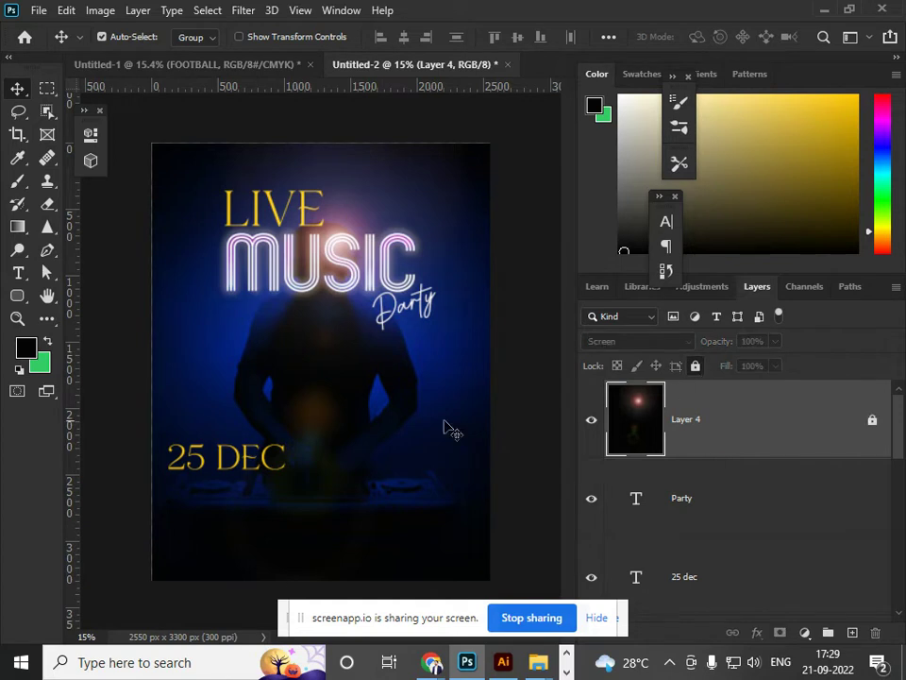
Move the 25 DEC text to the horizontal centre over the DJ decks and recolour it white.
left_click_drag(269, 459, 361, 495)
scroll(348, 522, "up", 2)
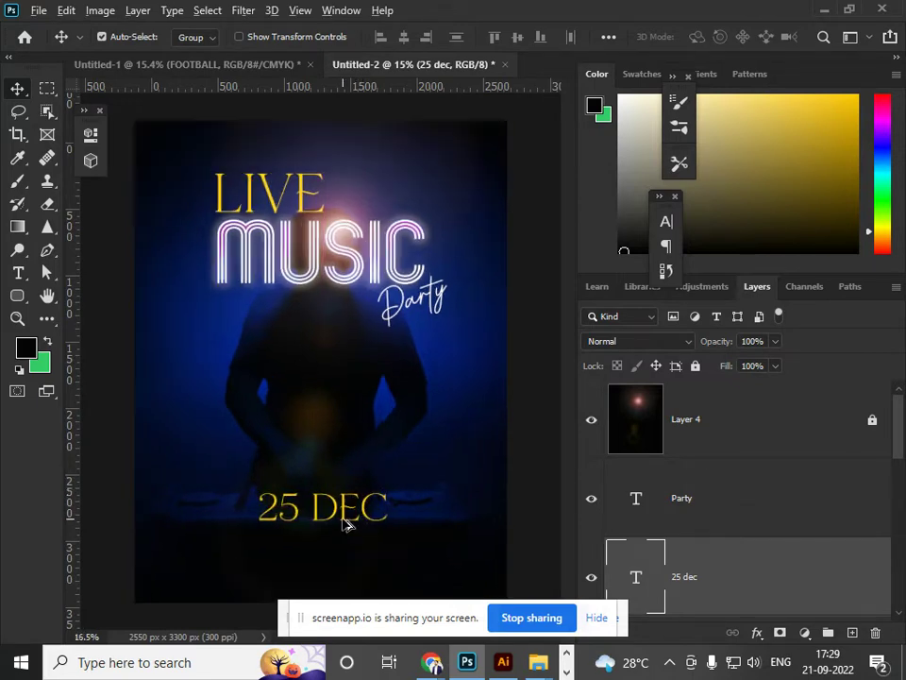
scroll(463, 519, "down", 2)
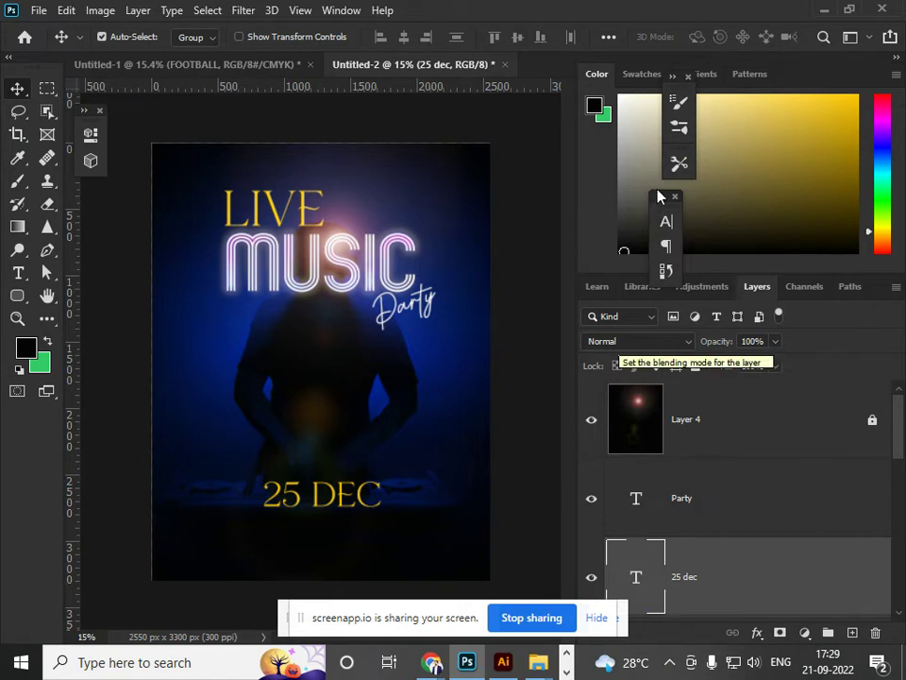
left_click(615, 93)
key("alt+BackSpace")
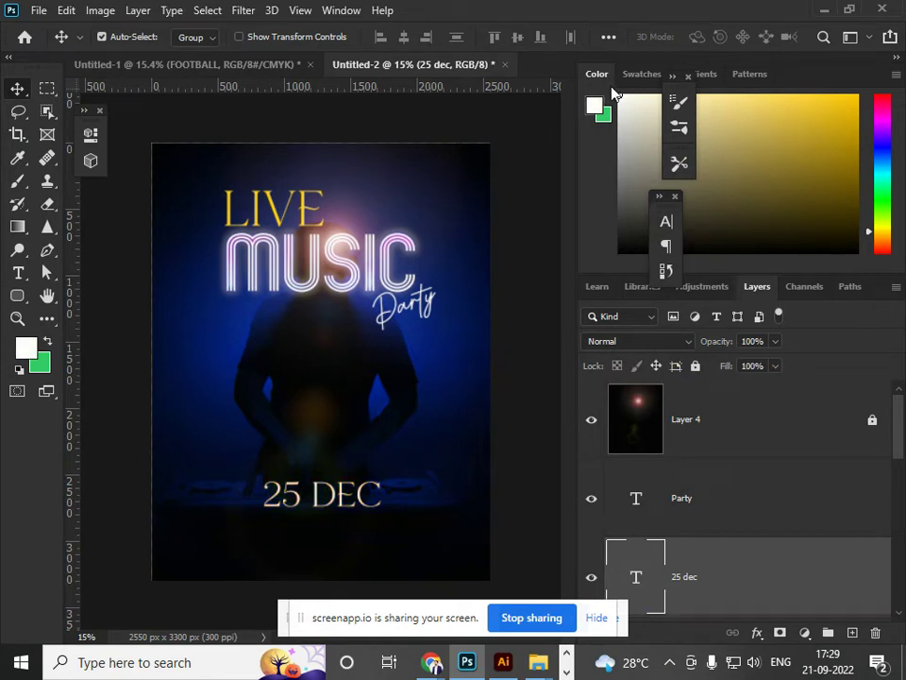
Add the text SECTOR 15 NOIDA just above 25 DEC on the poster.
left_click(17, 273)
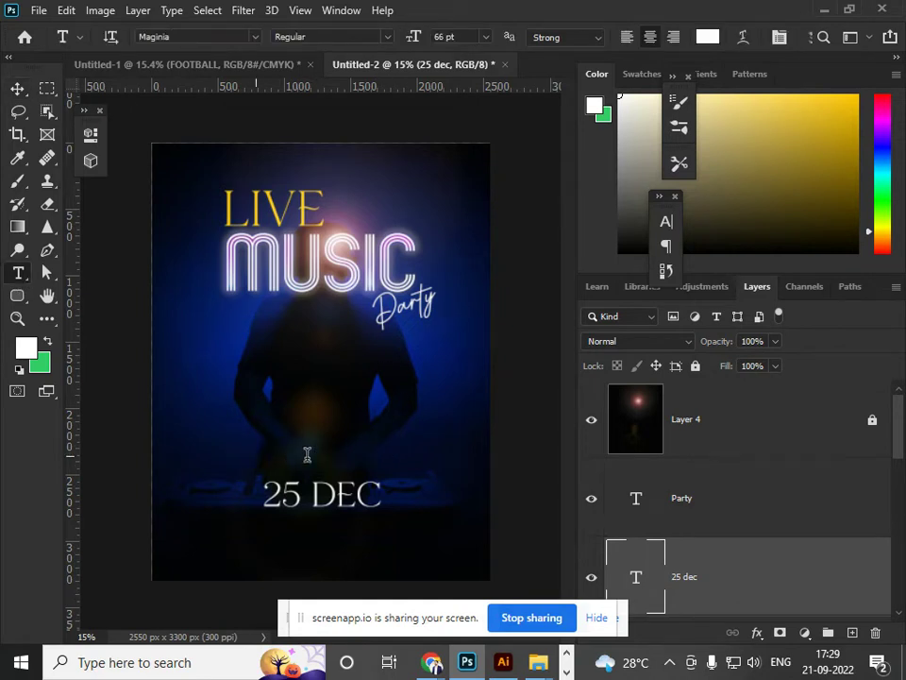
left_click(255, 452)
type("SEC")
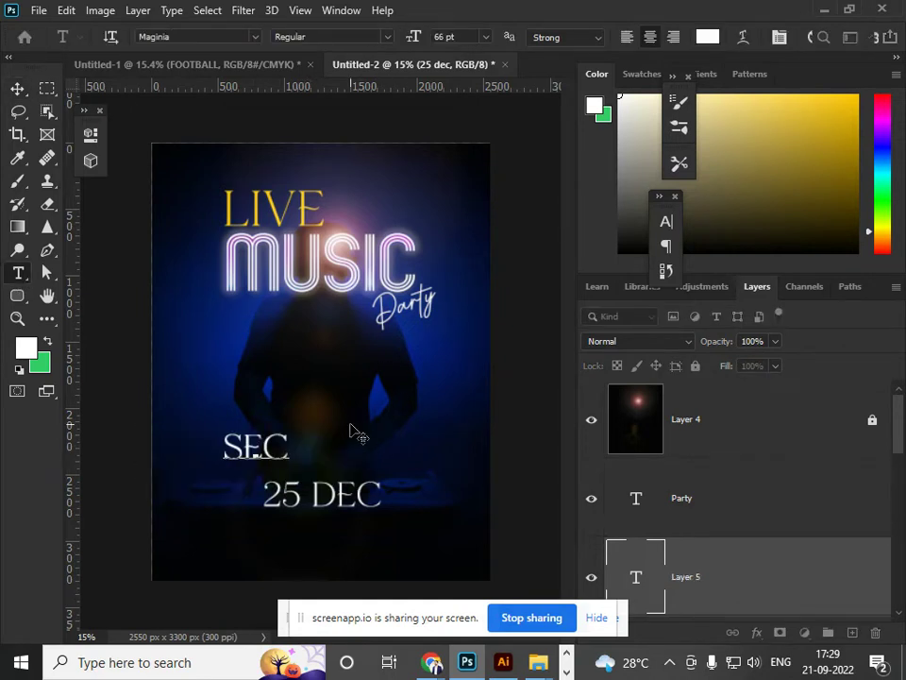
type("TOR 1")
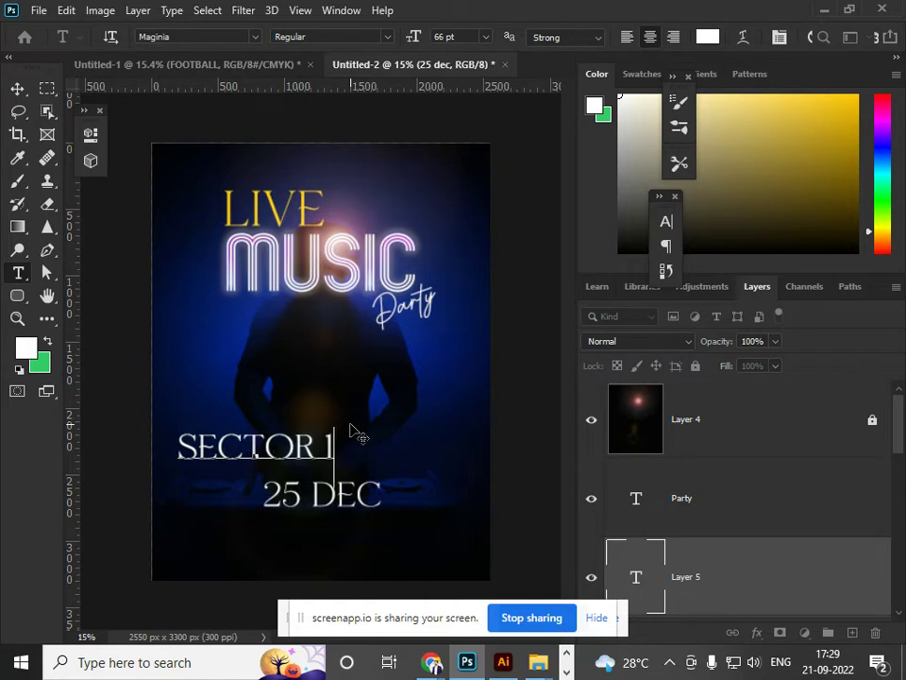
type("5 NOIDA")
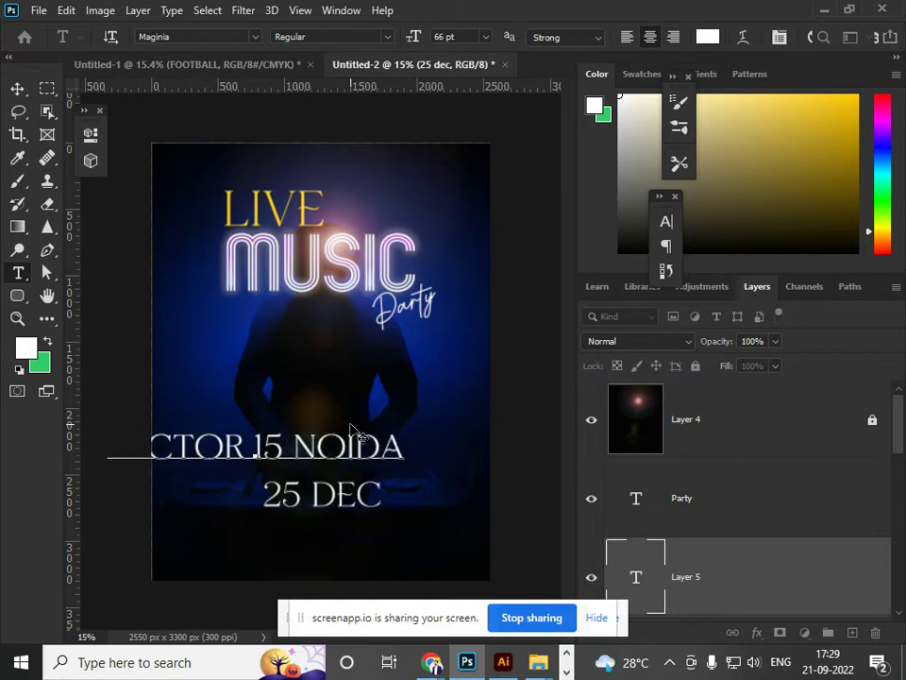
Change the SECTOR 15 NOIDA text to Roboto Light at 36 pt.
key("ctrl+a")
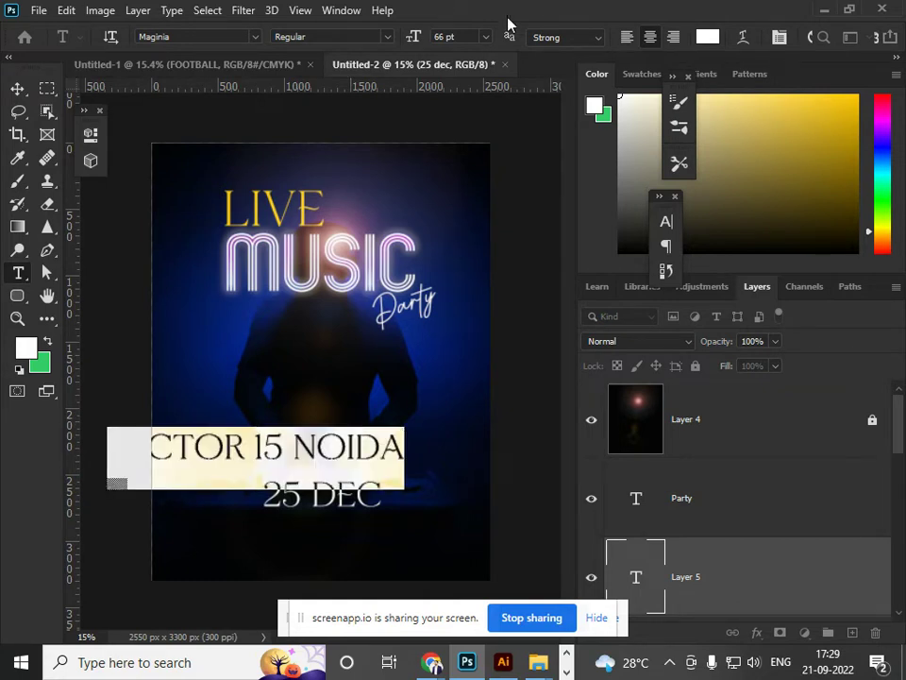
left_click(225, 38)
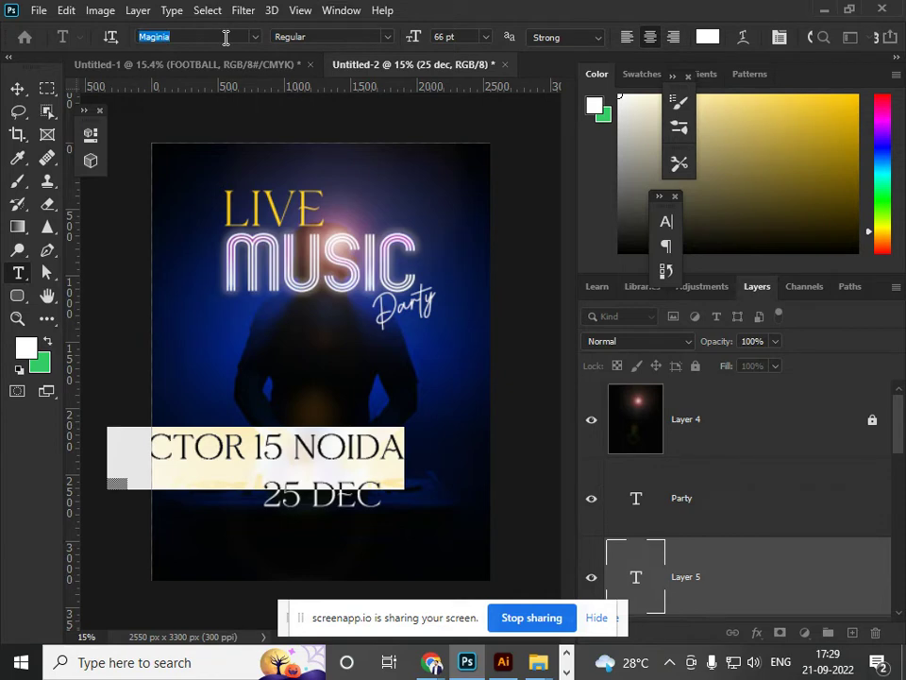
type("rp")
key("BackSpace")
type("obo")
left_click(226, 94)
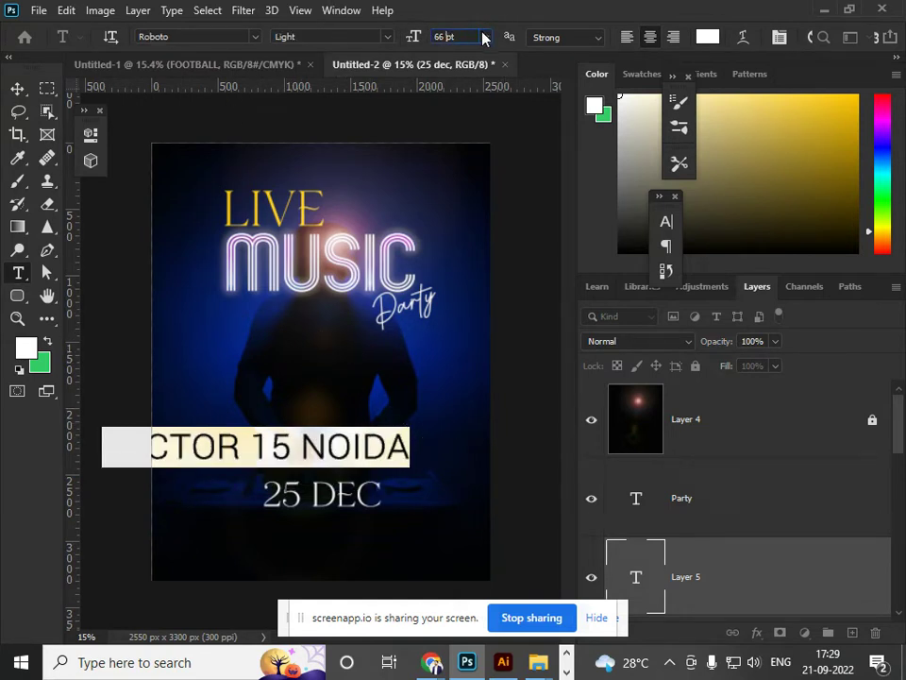
scroll(482, 37, "down", 4)
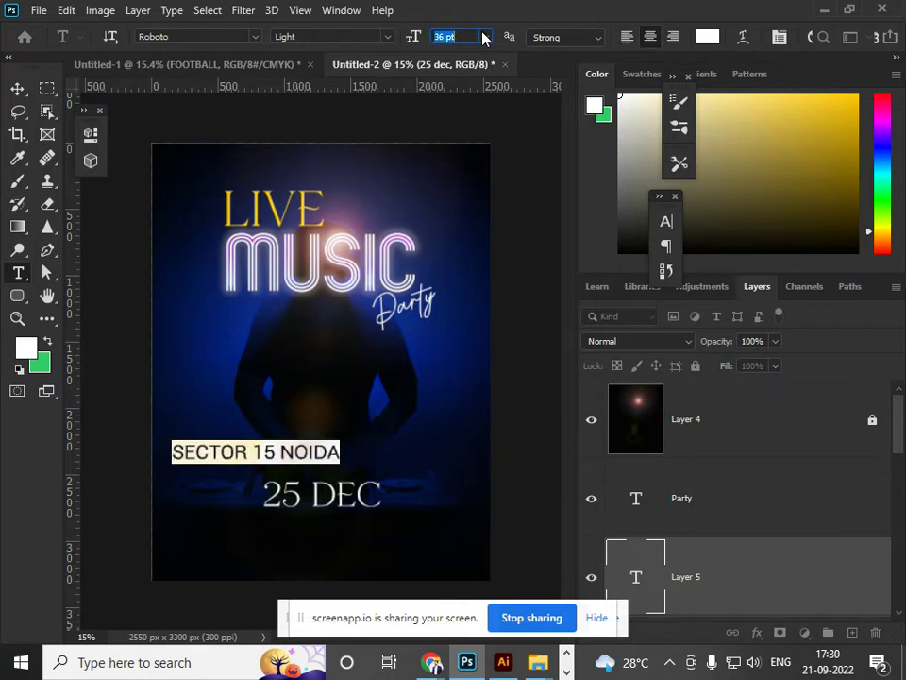
scroll(482, 37, "up", 1)
left_click(17, 89)
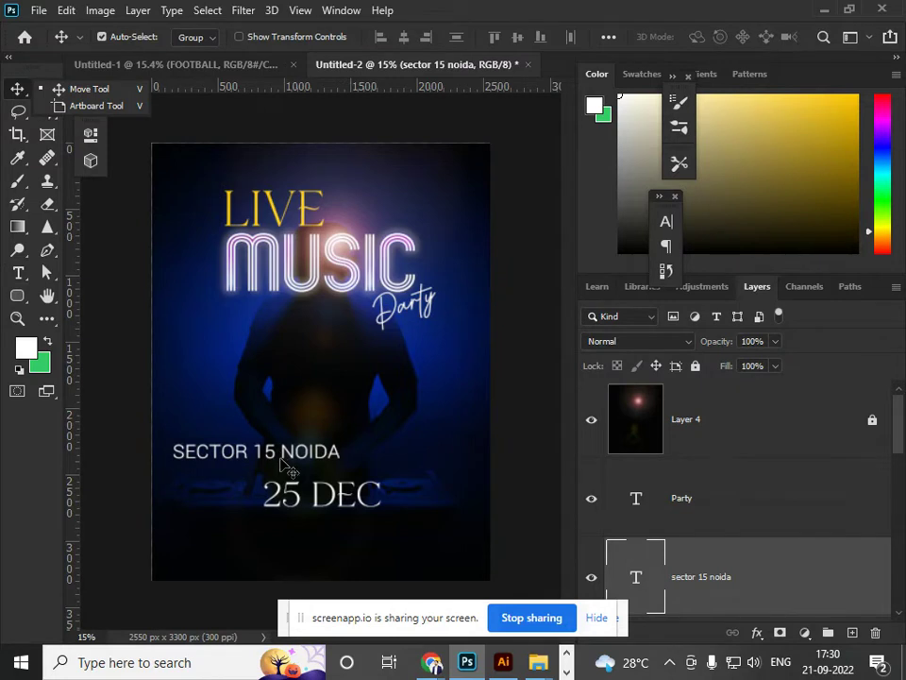
Adjust the tracking of SECTOR 15 NOIDA so its letters are spaced slightly wider.
double_click(640, 576)
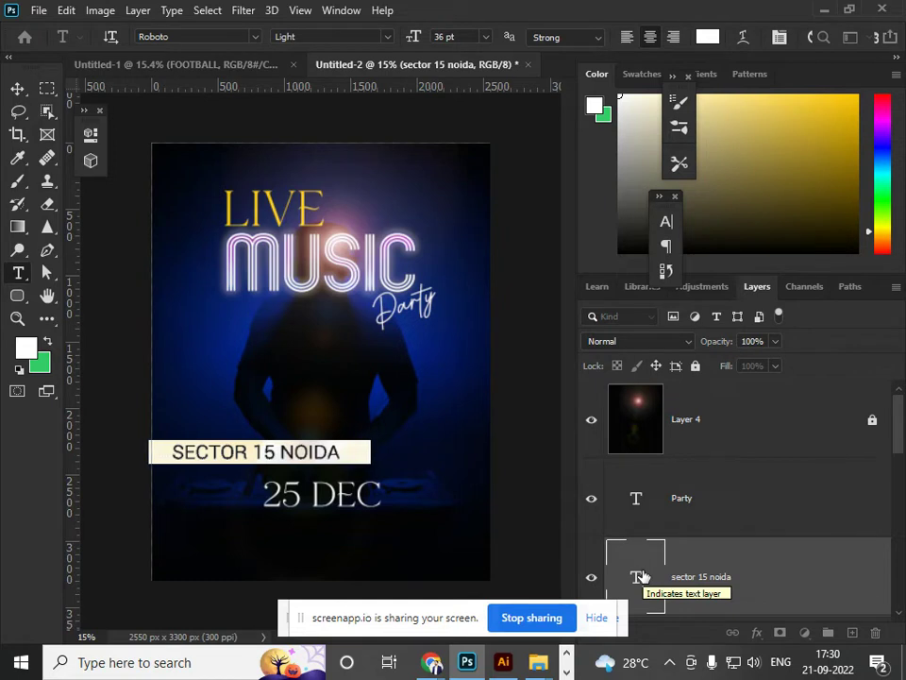
key("alt+Right")
key("alt+Right")
key("alt+Right")
key("alt+Right")
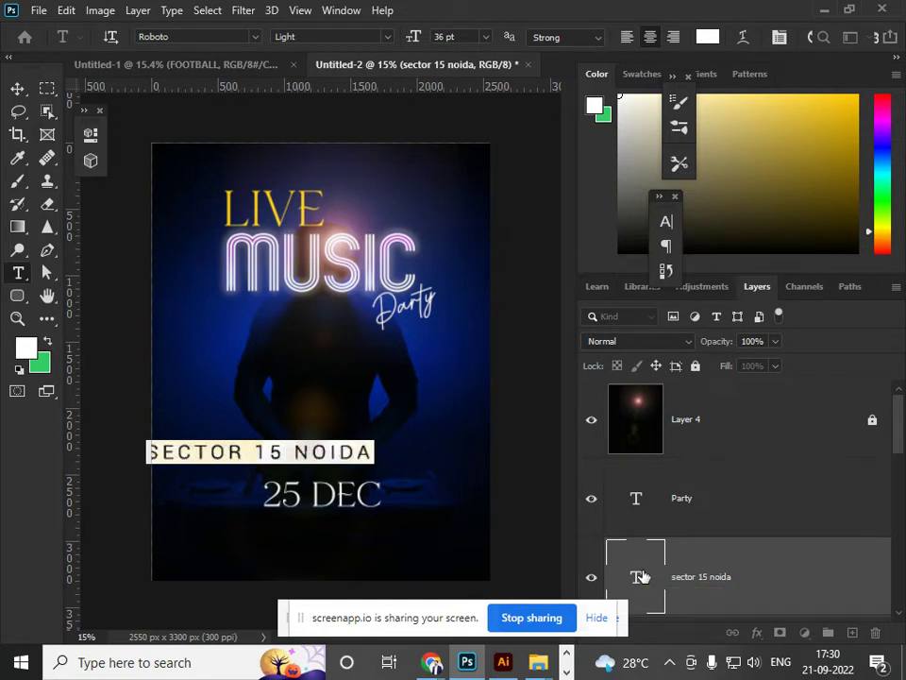
key("alt+Left")
key("alt+Left")
key("alt+Left")
key("alt+Left")
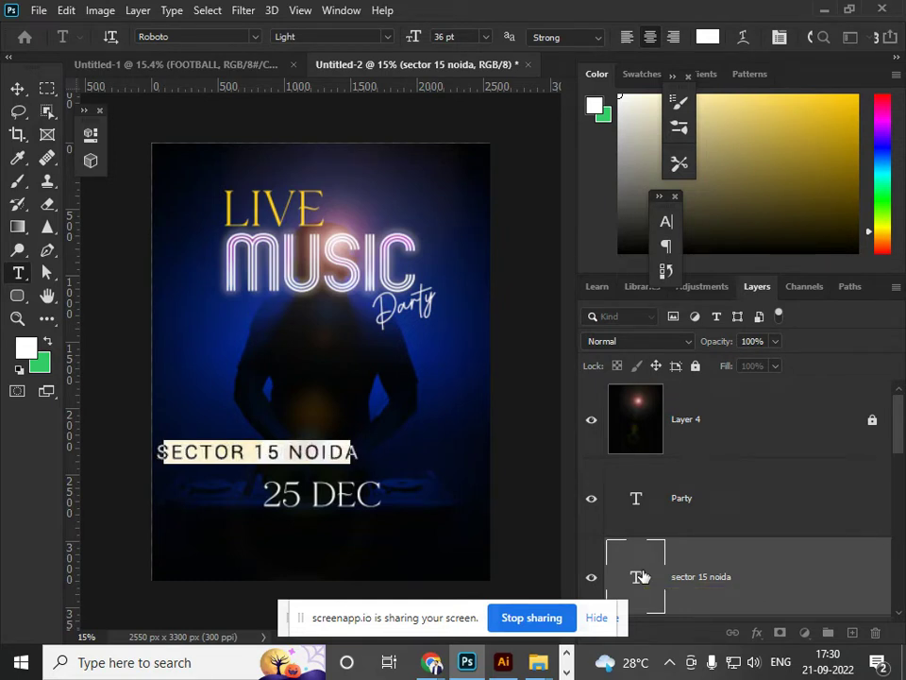
key("alt+Left")
key("alt+Left")
key("ctrl+Return")
Reduce SECTOR 15 NOIDA to 28 pt and place it centred directly beneath 25 DEC.
key("ctrl+shift+comma")
key("ctrl+shift+comma")
key("ctrl+shift+comma")
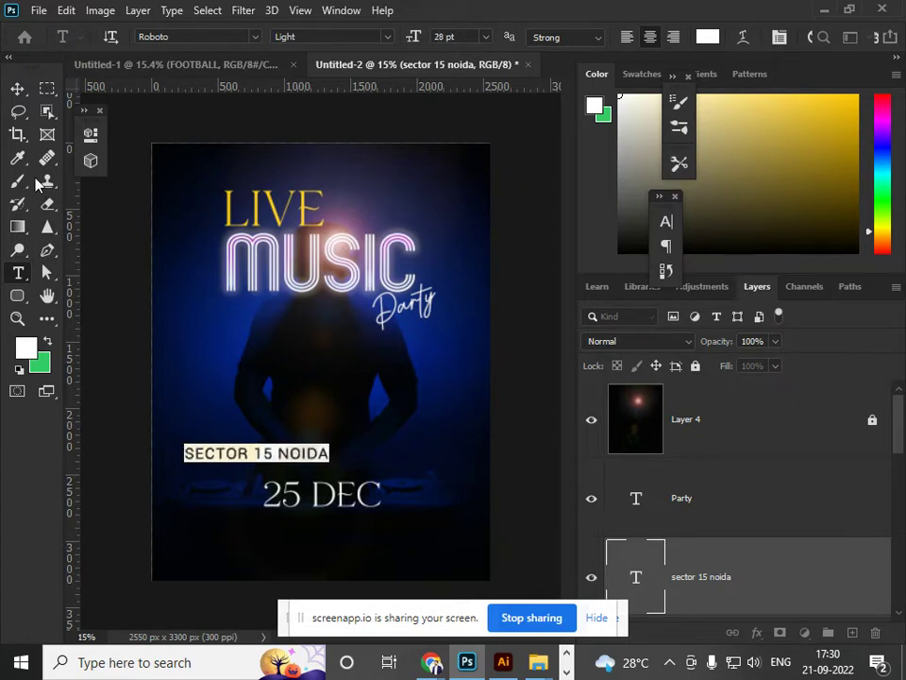
left_click(18, 90)
left_click_drag(300, 463, 354, 531)
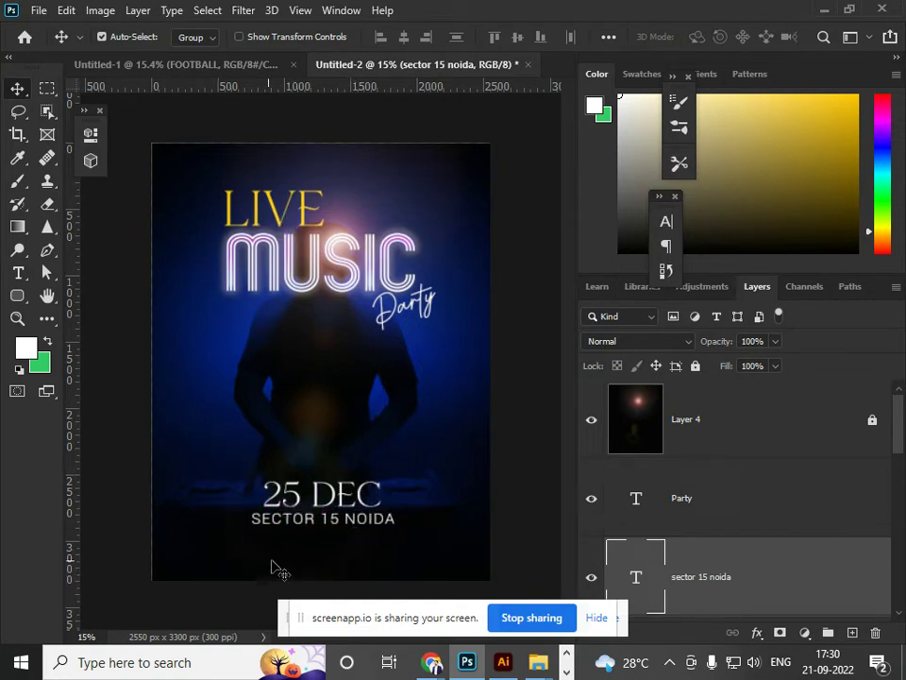
Add the text MY BAR near the poster's bottom edge in the same Roboto Light 28 pt style.
left_click(18, 273)
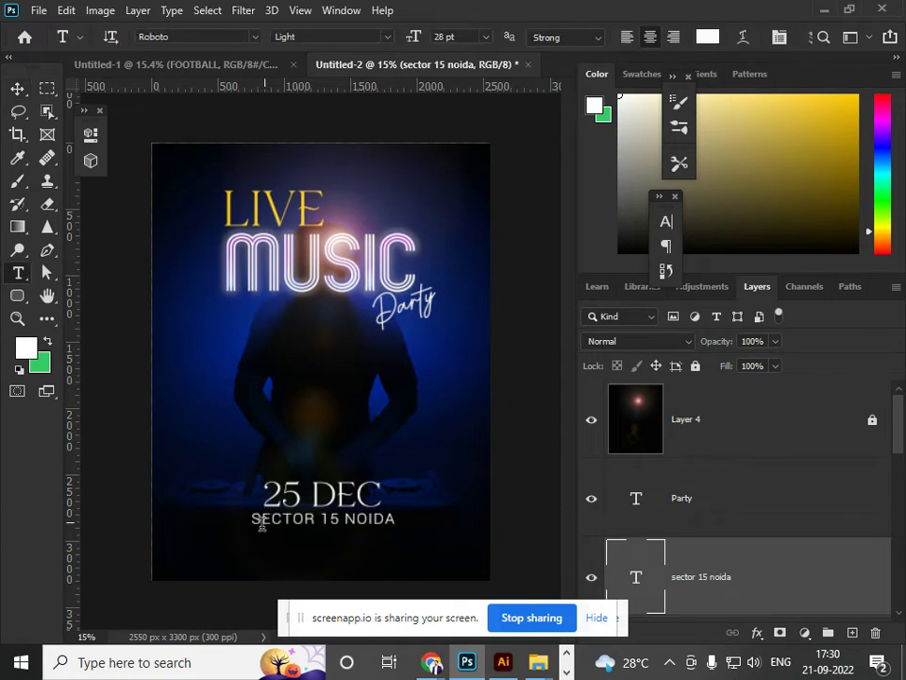
left_click(236, 556)
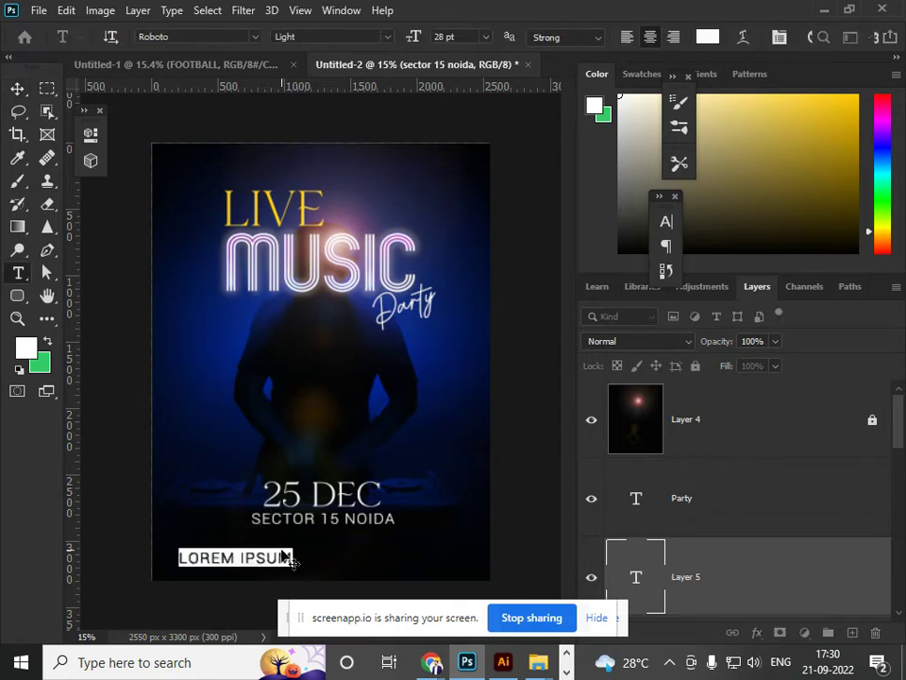
type("MY")
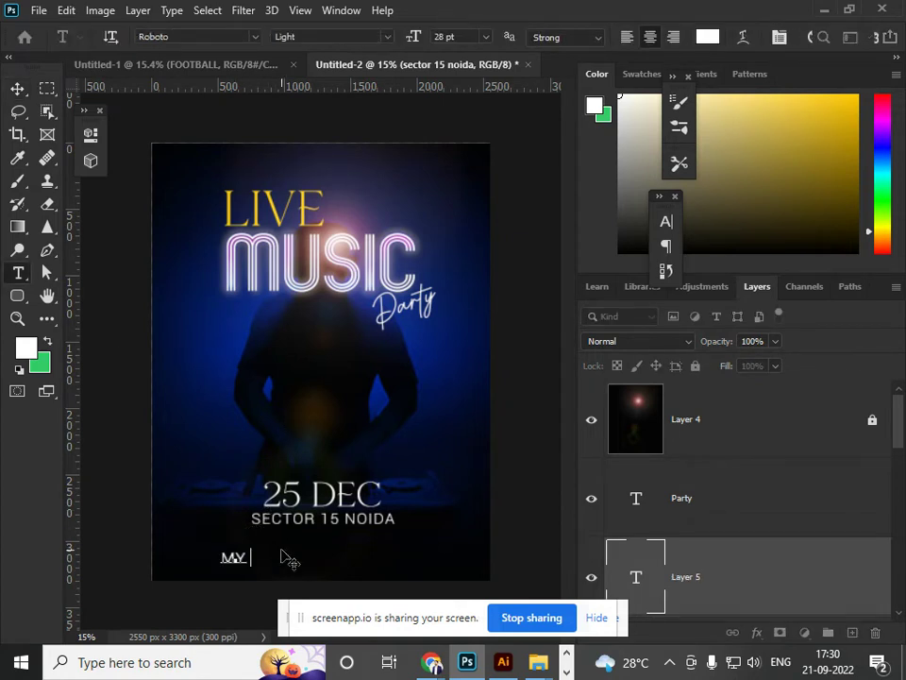
type(" BAR")
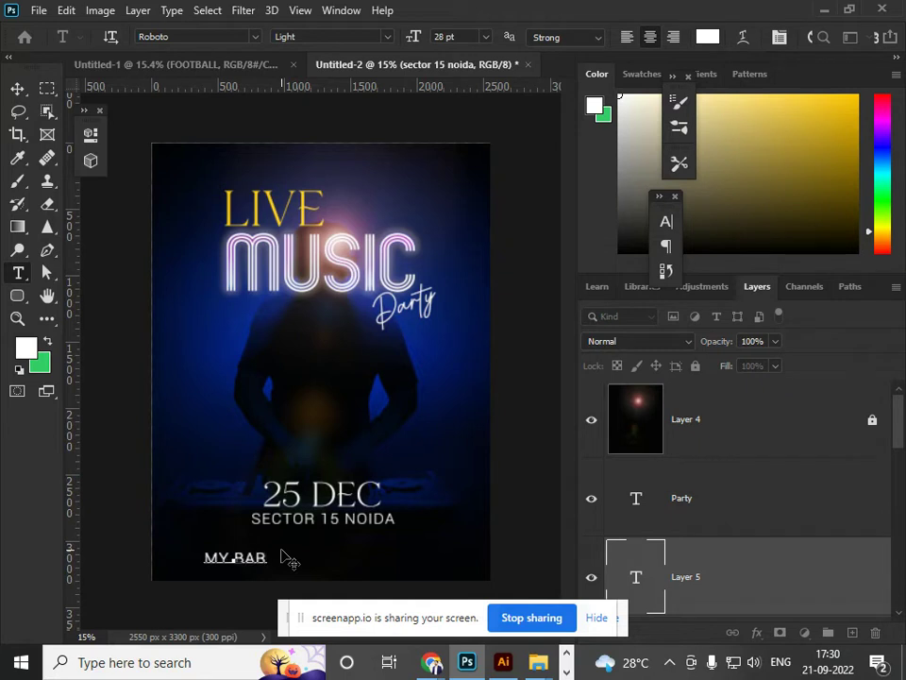
Widen the letter spacing of the whole MY BAR text considerably.
key("ctrl+a")
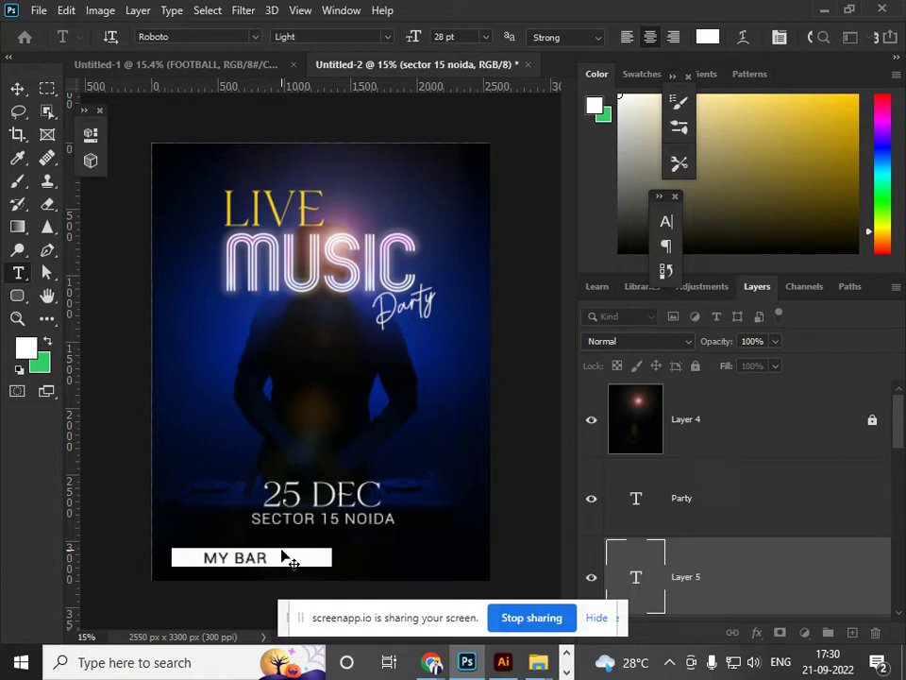
key("alt+Right")
key("alt+Right")
key("alt+Right")
key("alt+Right")
key("alt+Right")
key("alt+Right")
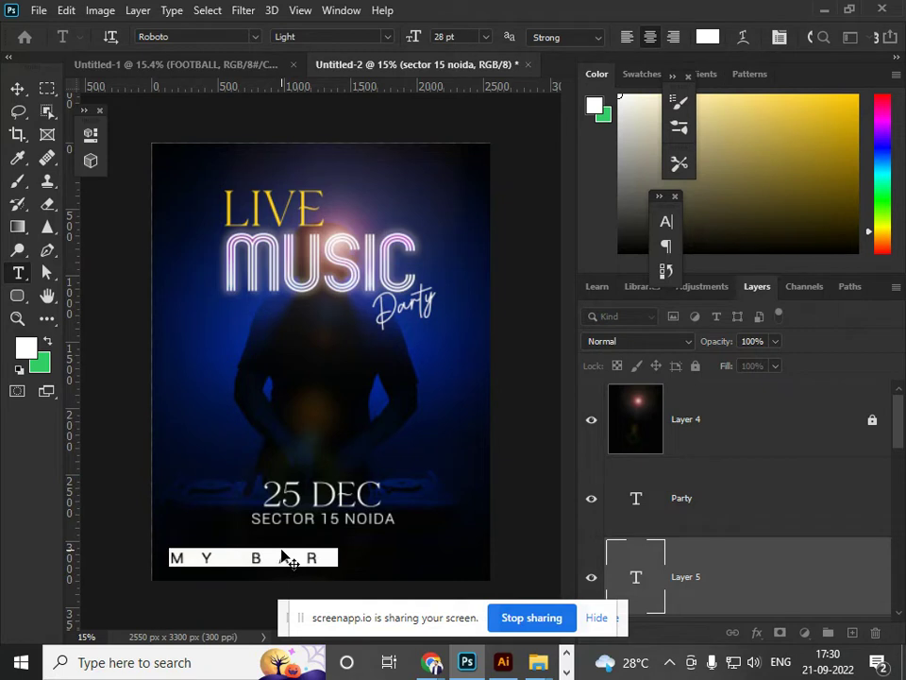
key("alt+Right")
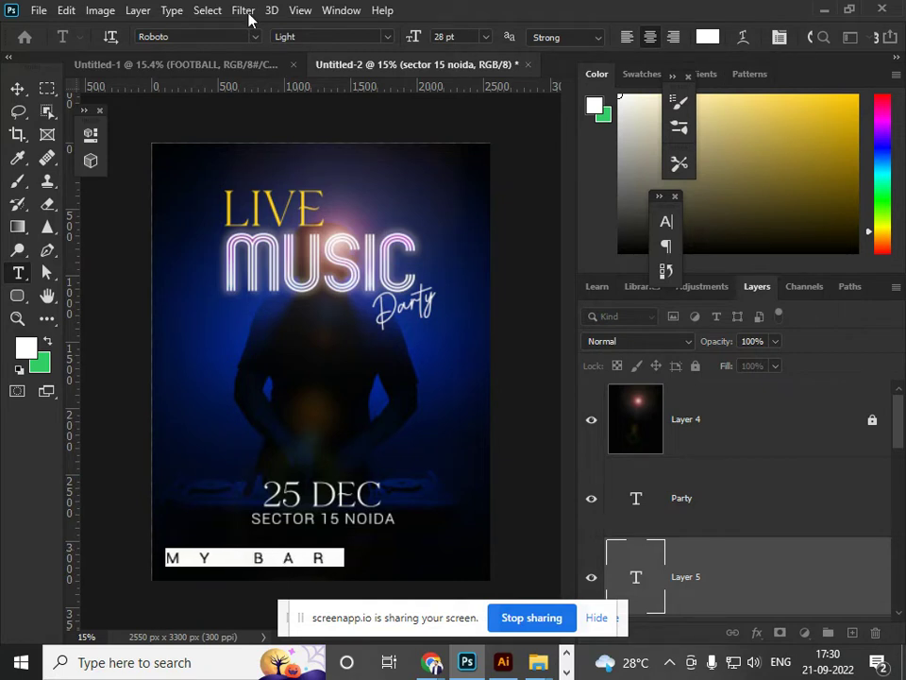
Move the MY BAR text to the horizontal centre of the poster, below SECTOR 15 NOIDA.
left_click(18, 91)
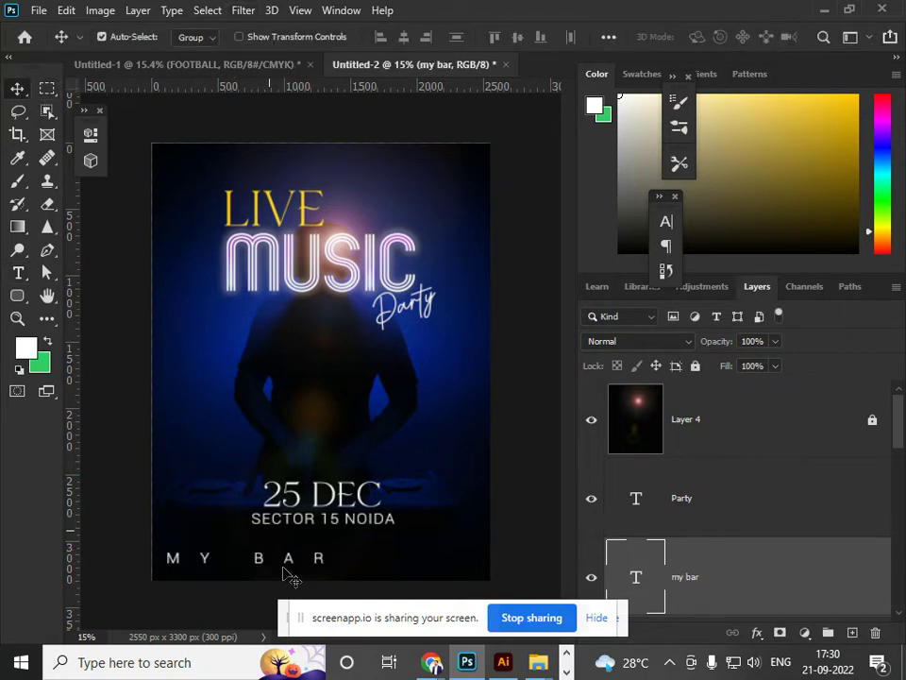
left_click_drag(293, 566, 372, 570)
left_click(496, 526)
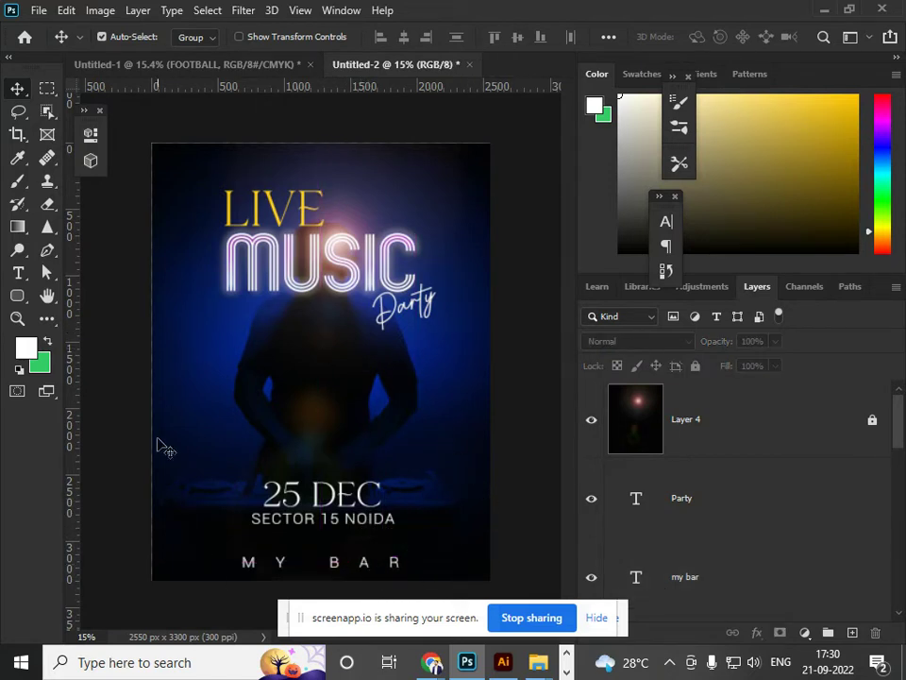
Tighten the letter spacing of MY BAR until it is slightly narrower than the SECTOR 15 NOIDA line.
left_click(367, 571)
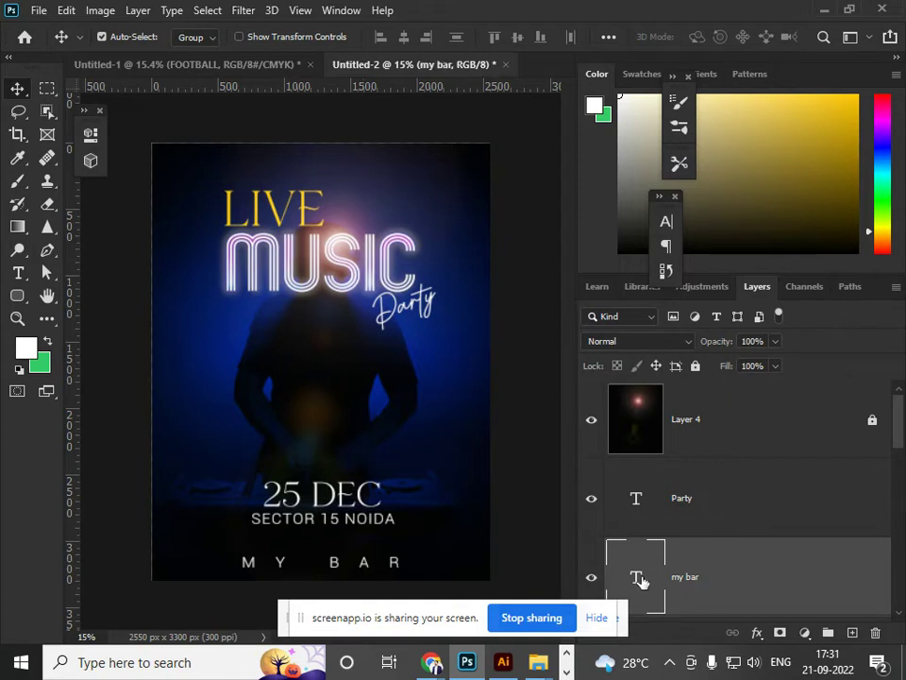
double_click(640, 581)
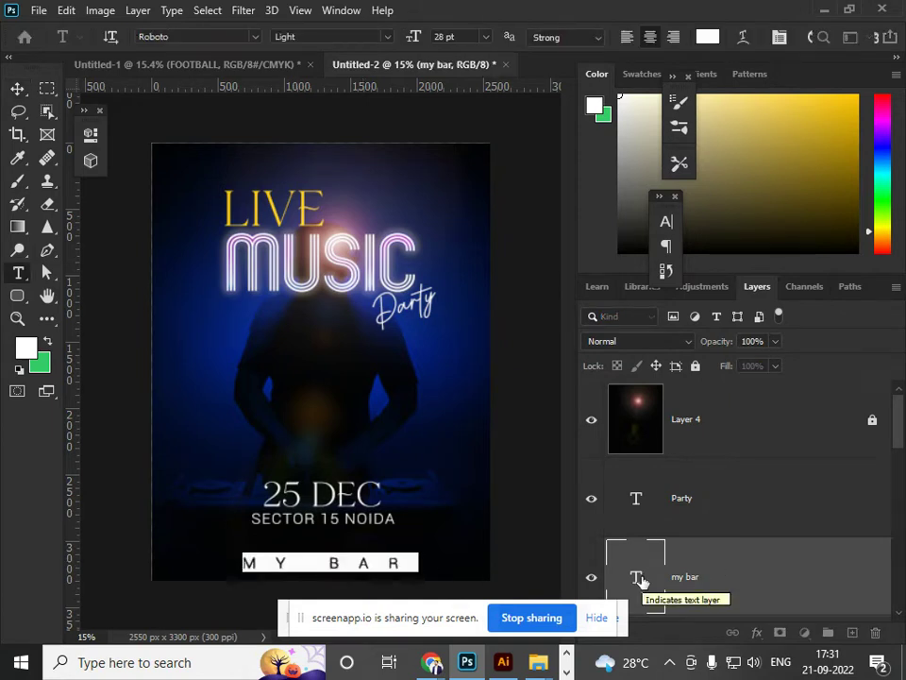
key("alt+Left")
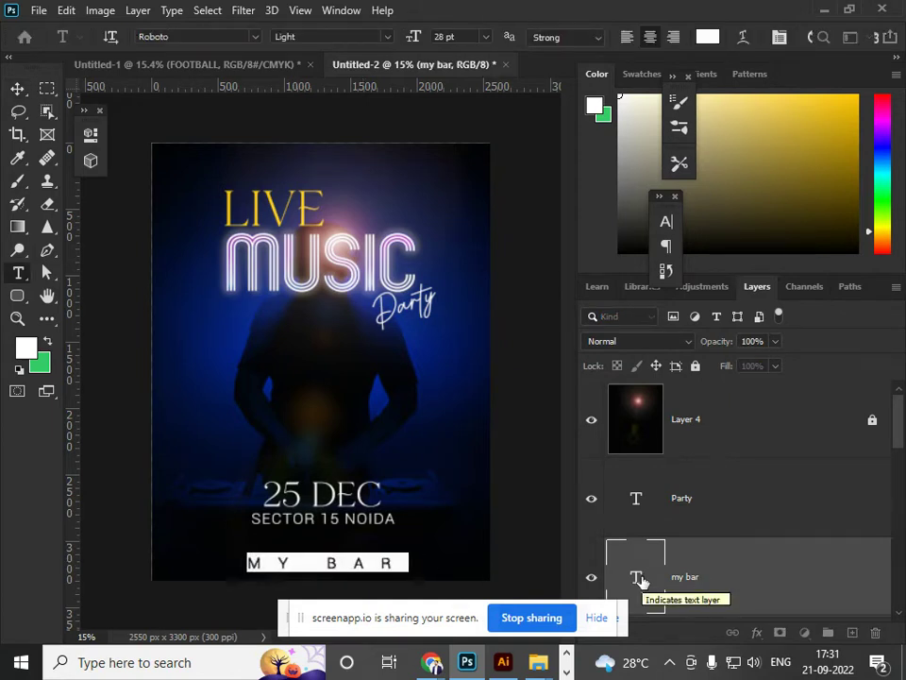
key("alt+Left")
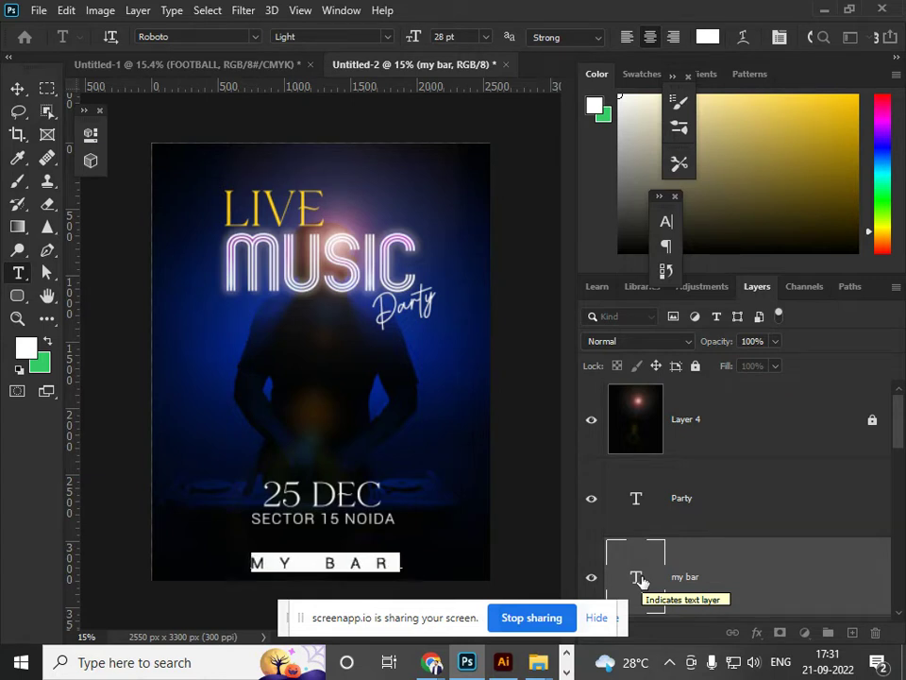
key("alt+Left")
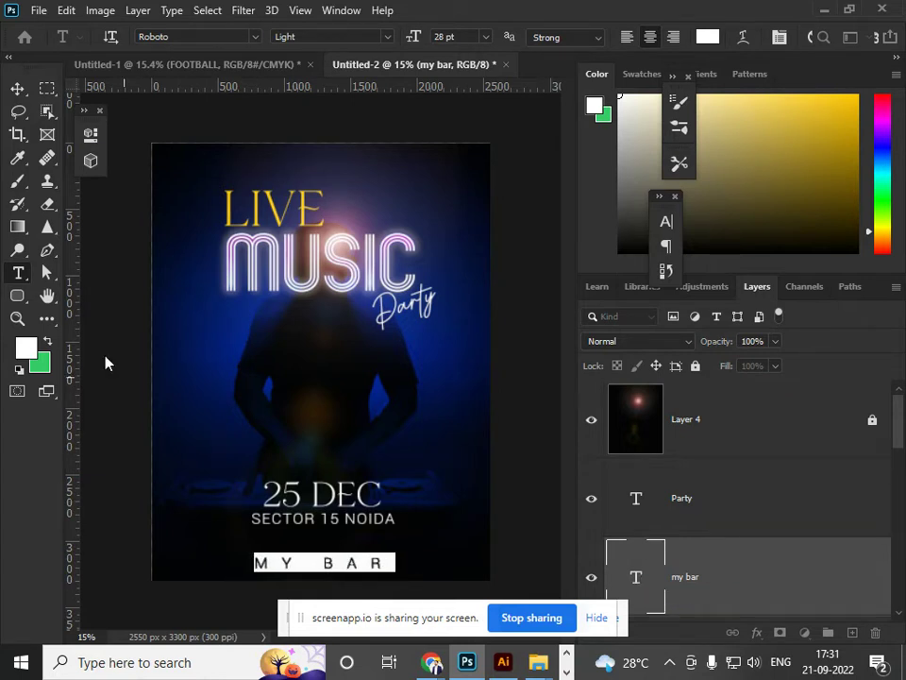
left_click(17, 88)
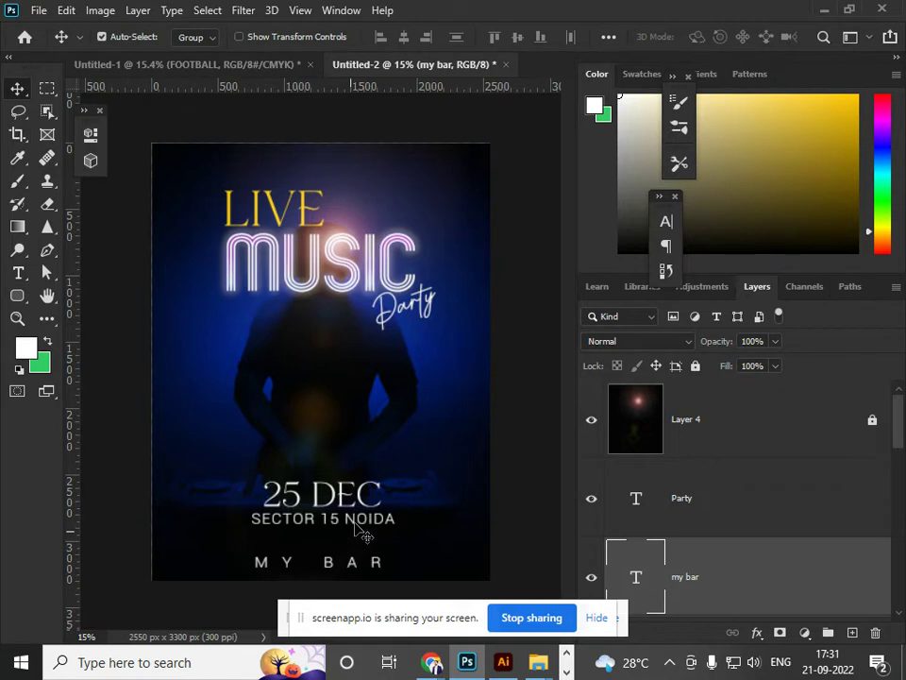
Add the text NEW YEAR in white Roboto Light 28 pt above the 25 DEC line.
left_click(342, 385)
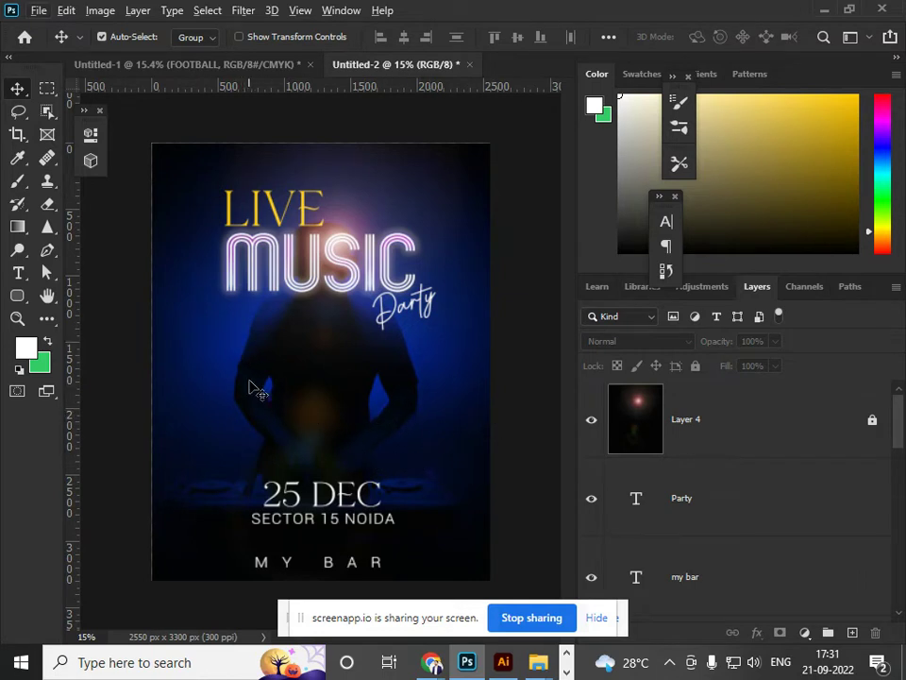
left_click(17, 272)
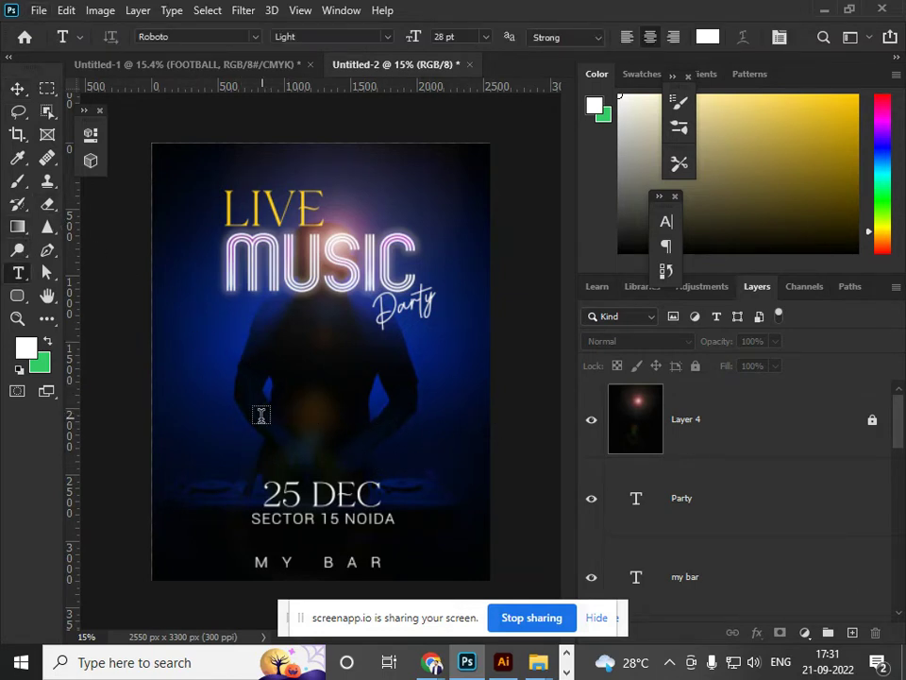
left_click(294, 416)
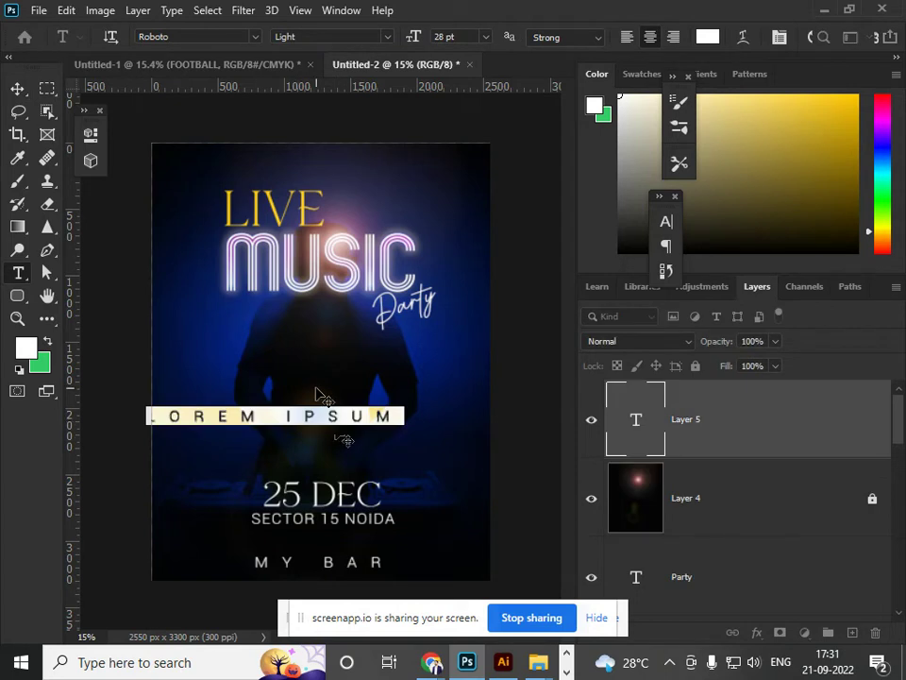
type("NEW YEAR")
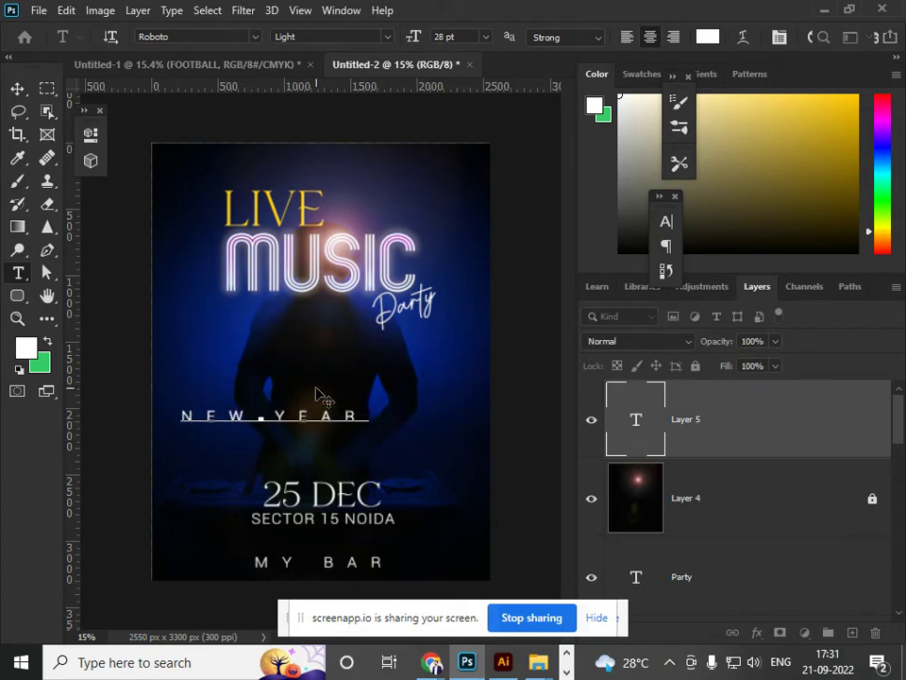
Tighten the letter spacing of the whole NEW YEAR text and centre it horizontally a little above 25 DEC.
key("ctrl+a")
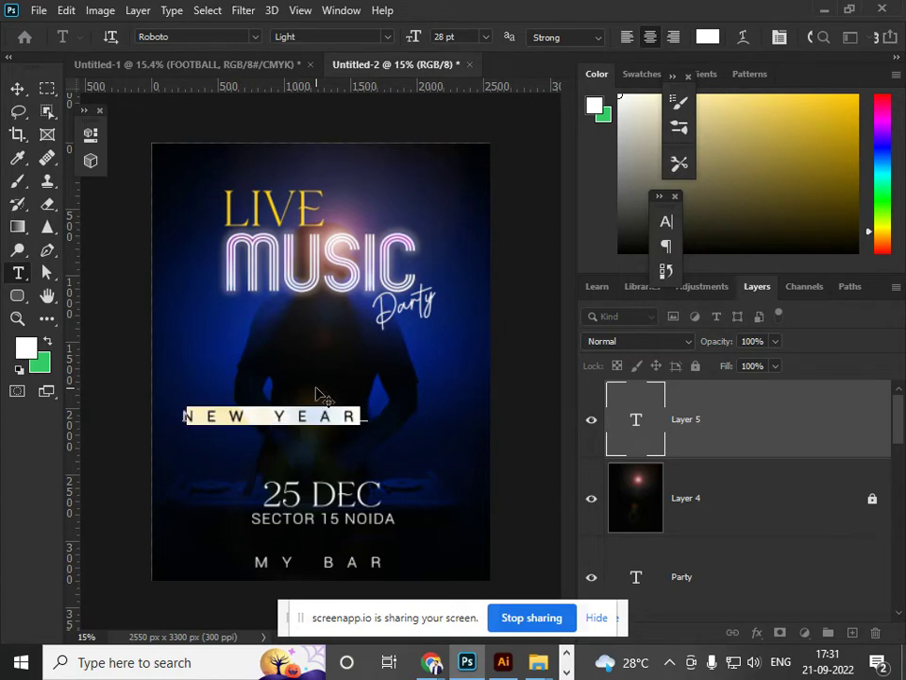
key("alt+Left")
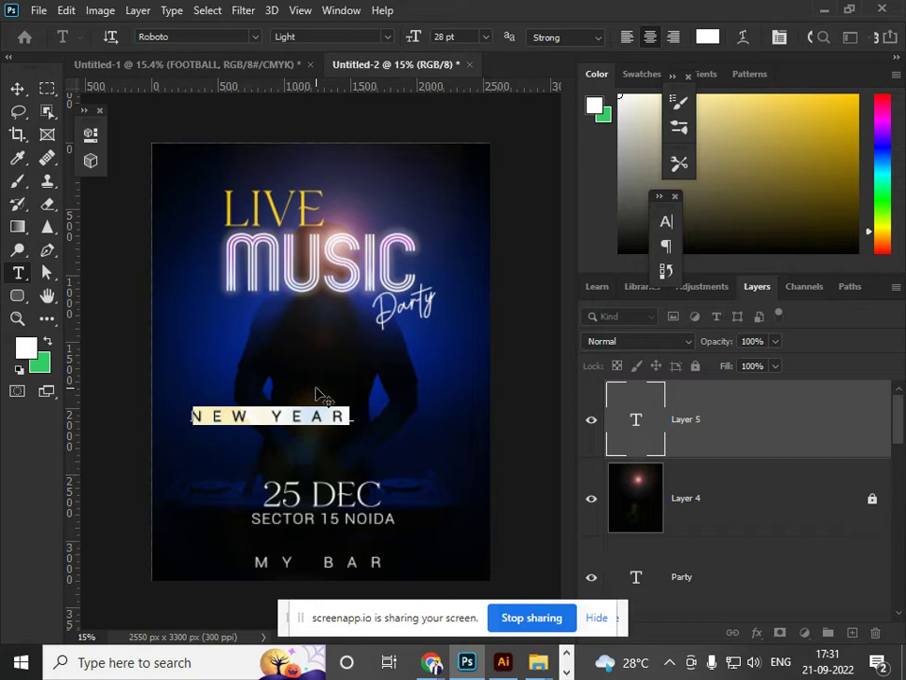
key("alt+Left")
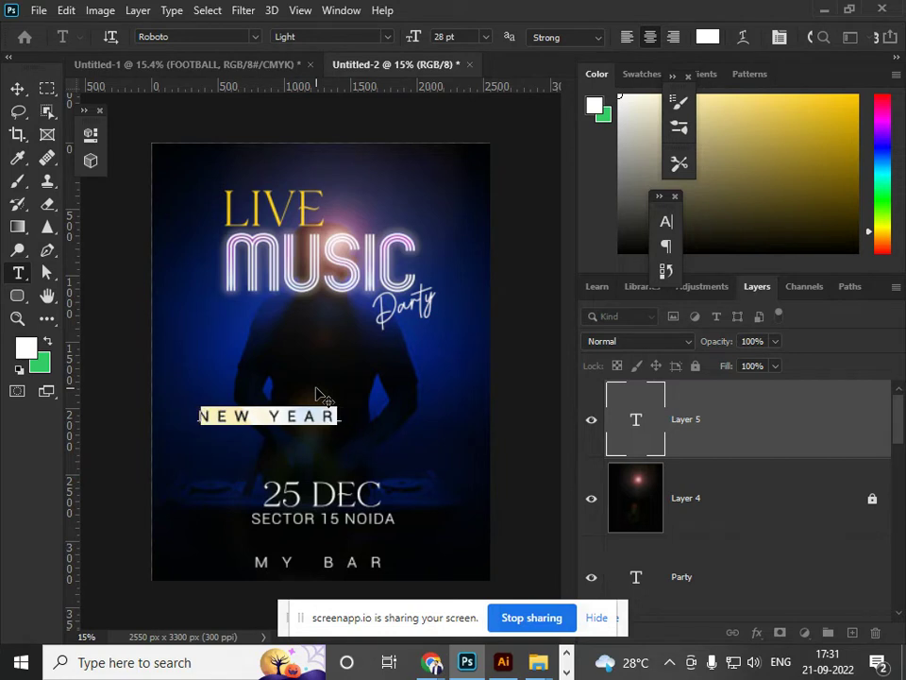
key("alt+Left")
key("alt+Left")
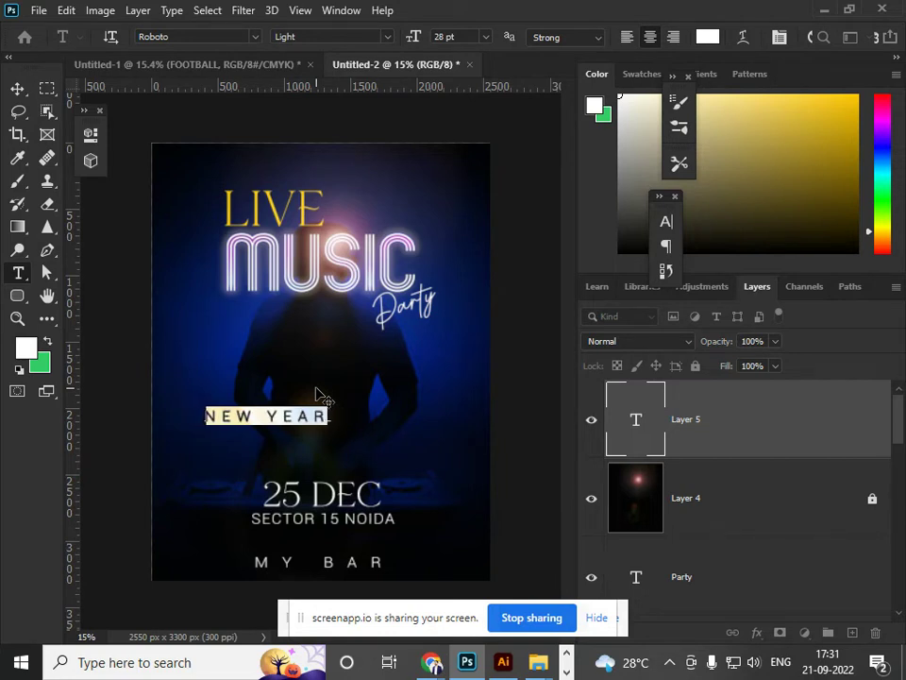
key("alt+Left")
key("alt+Left")
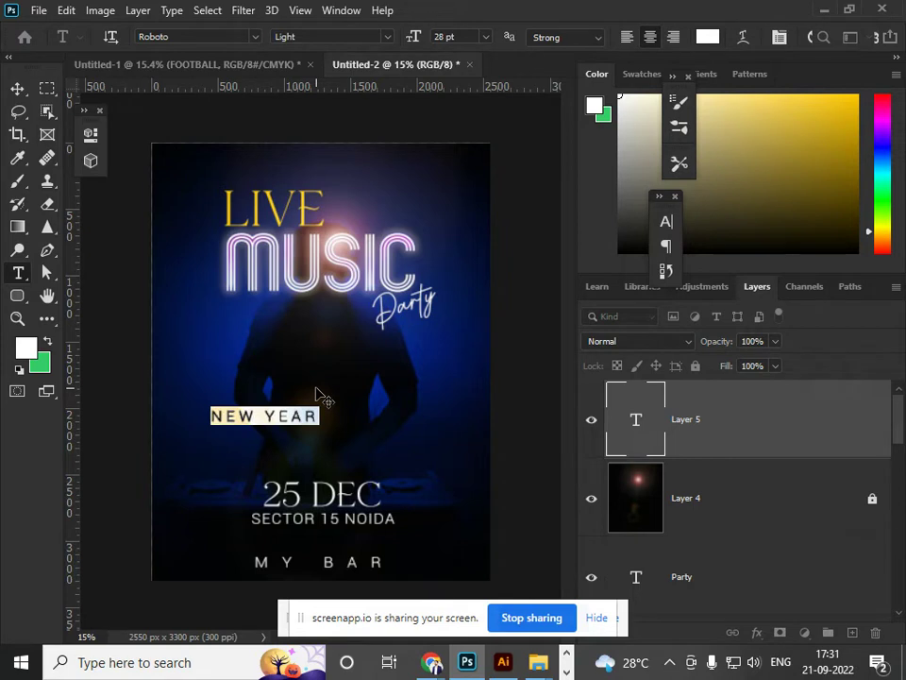
left_click(17, 88)
left_click_drag(293, 425, 344, 435)
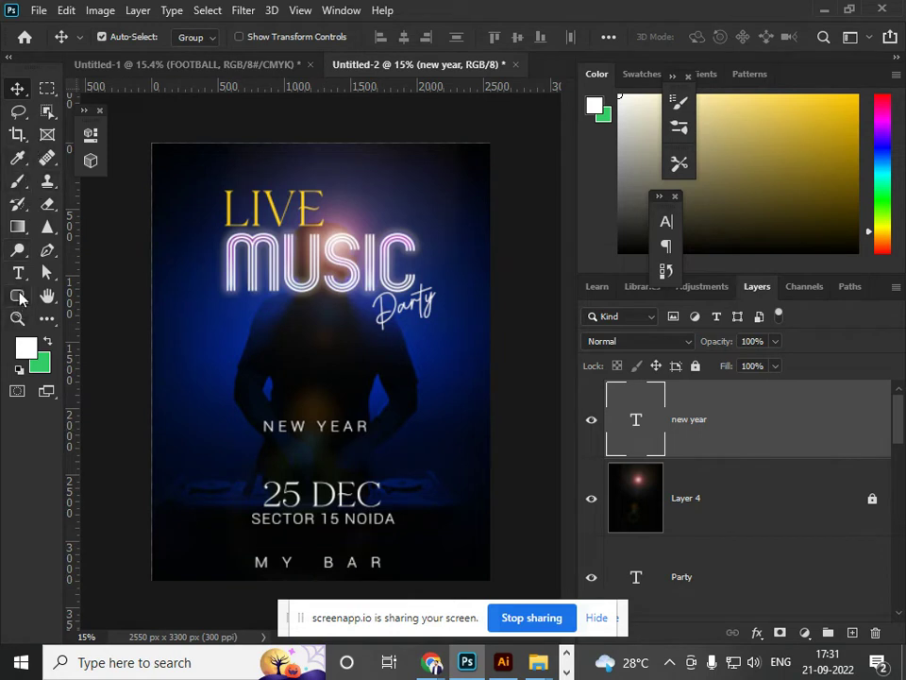
Draw a thin rectangular selection somewhat wider than NEW YEAR and position it directly below that text.
left_click(47, 90)
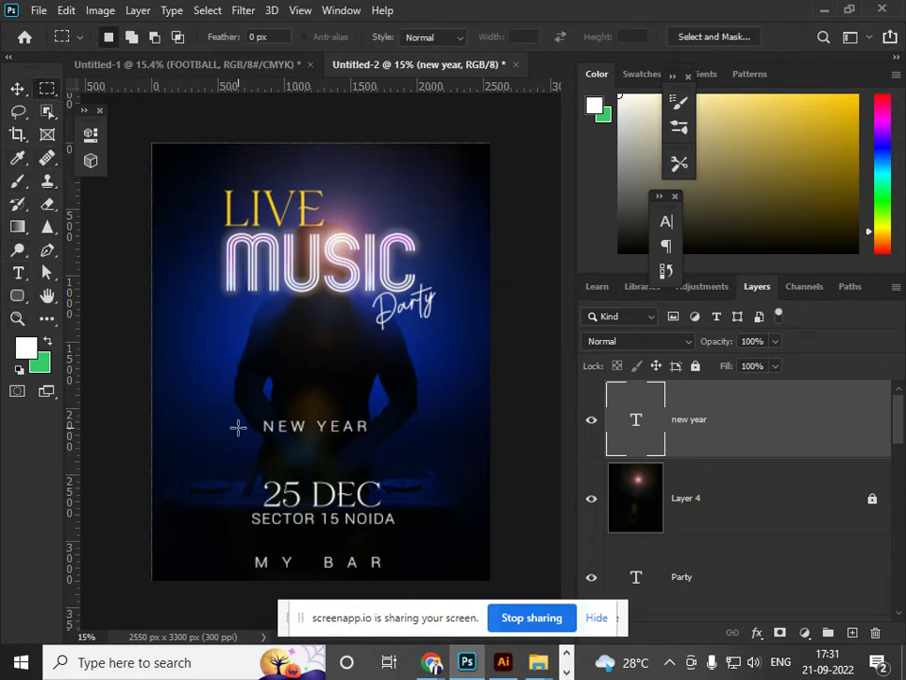
left_click_drag(230, 432, 393, 458)
scroll(320, 459, "up", 2)
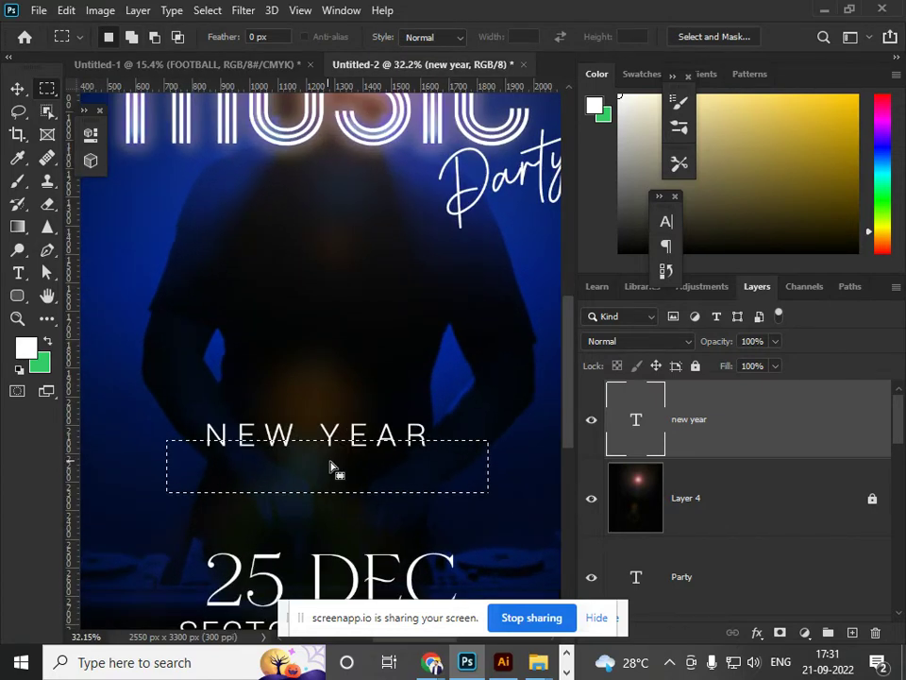
left_click_drag(329, 473, 317, 484)
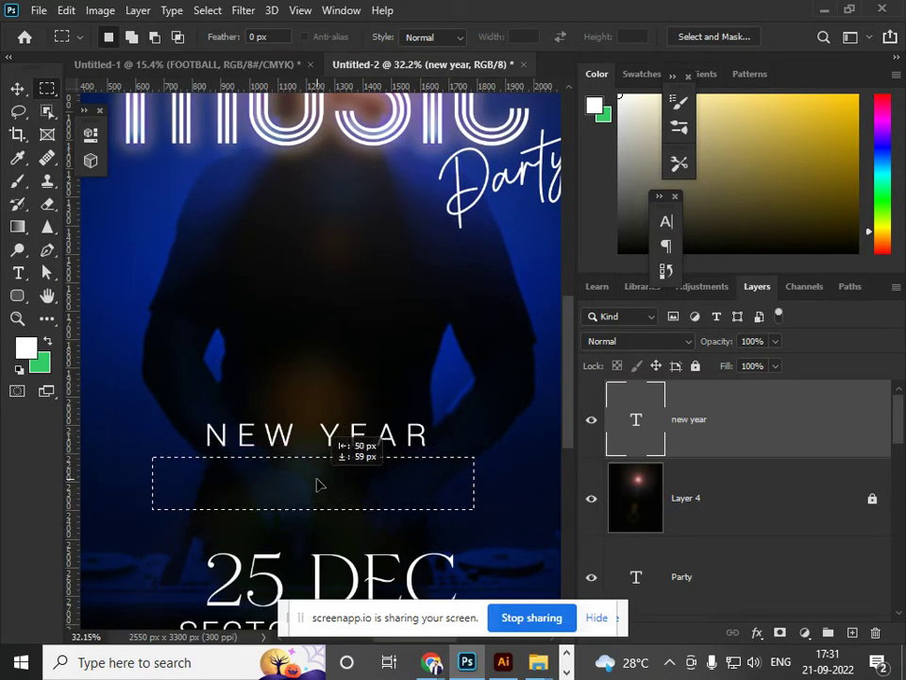
Fill the rectangular selection with white on a new layer above the new year layer and set its opacity to 50%.
left_click(657, 509)
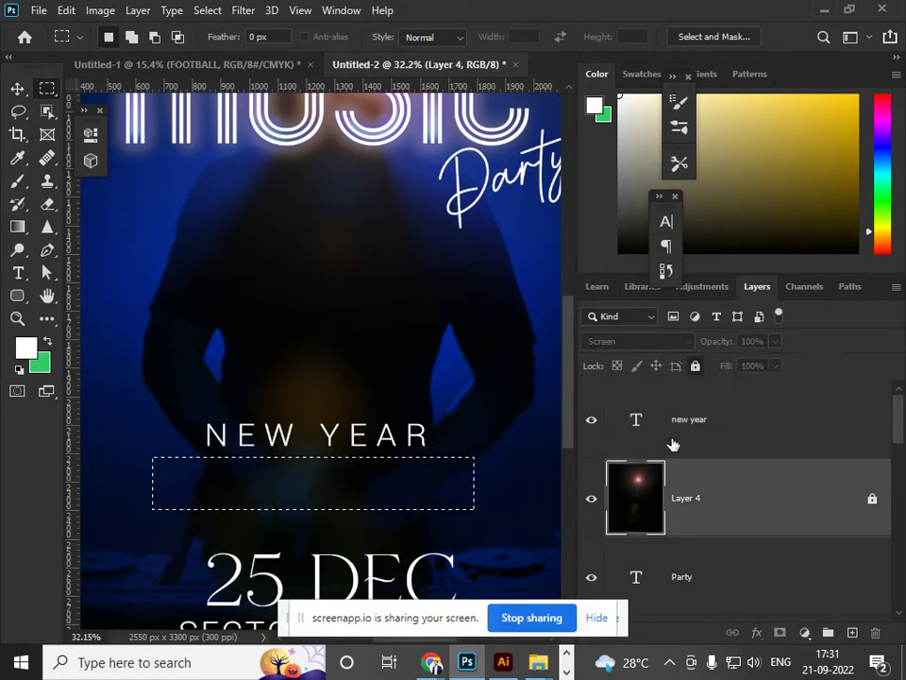
left_click(678, 442)
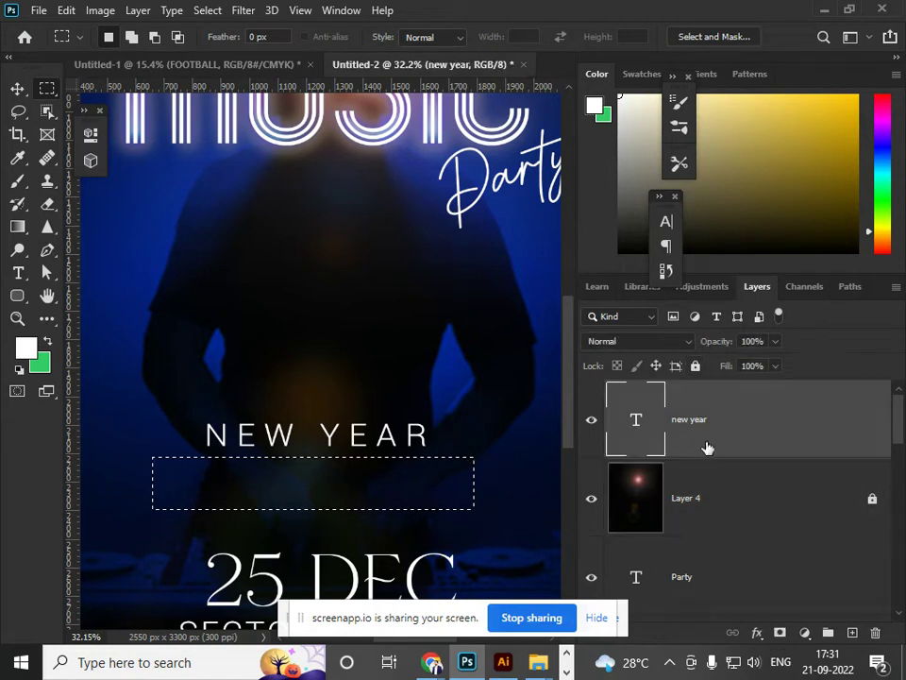
left_click(851, 632)
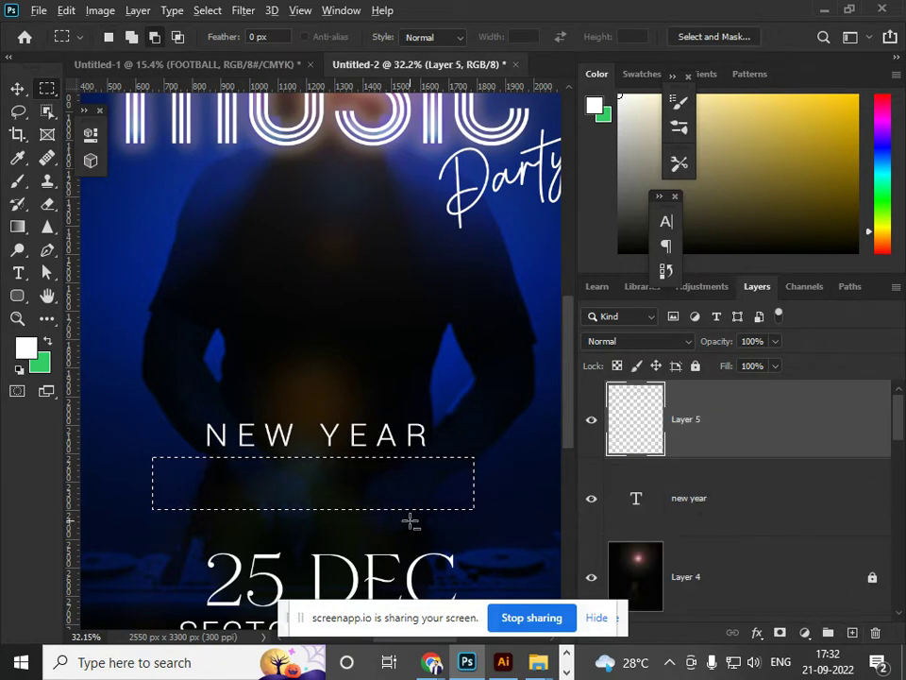
key("alt+BackSpace")
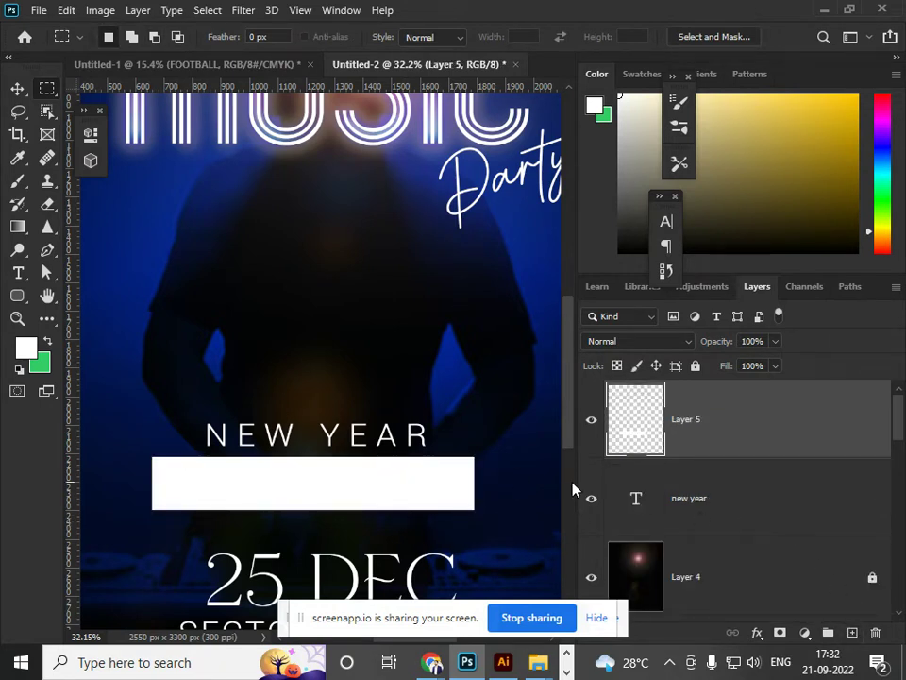
key("5")
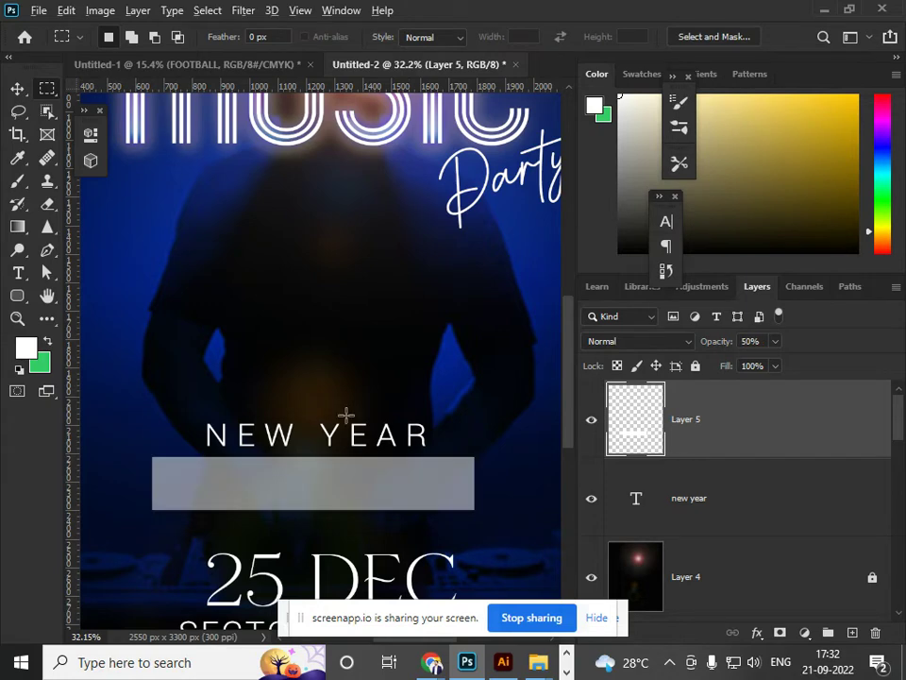
Add the text CELEBRATION in Roboto Light 28 pt above NEW YEAR and colour it black.
scroll(299, 464, "down", 3)
left_click(26, 273)
left_click(289, 389)
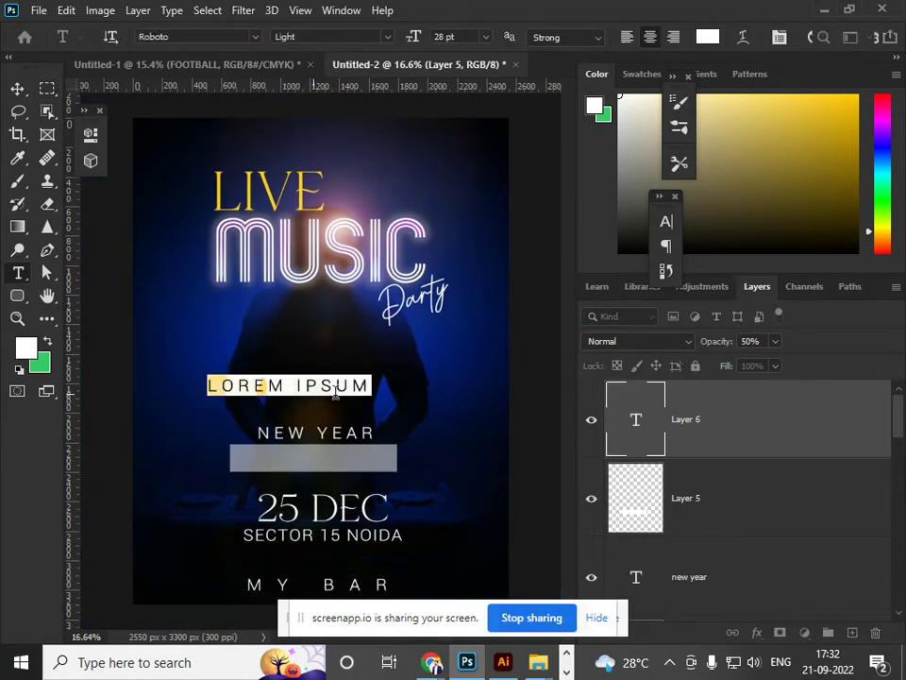
type("GEL")
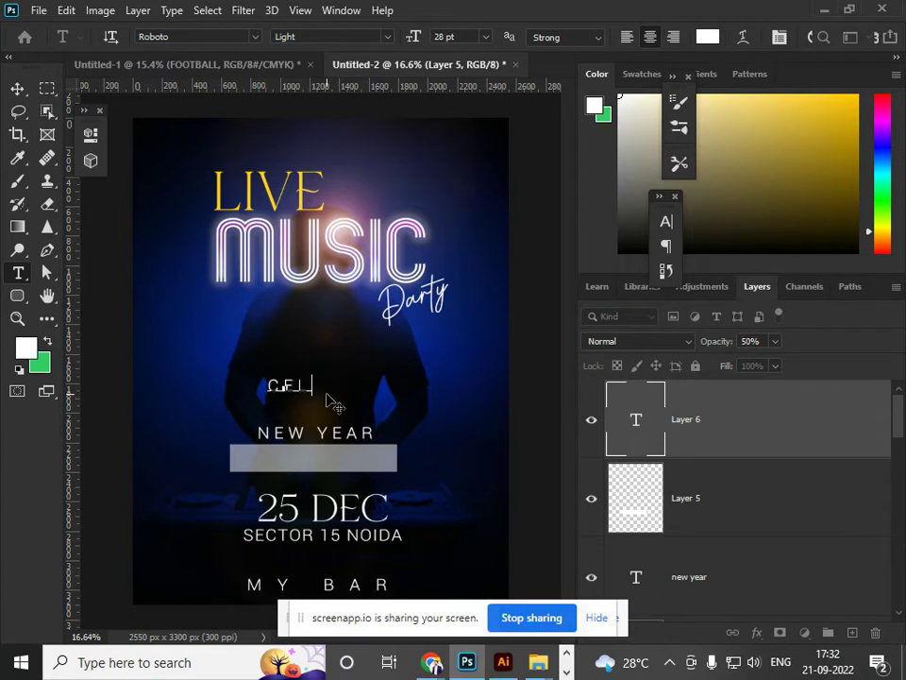
type("EBRATION")
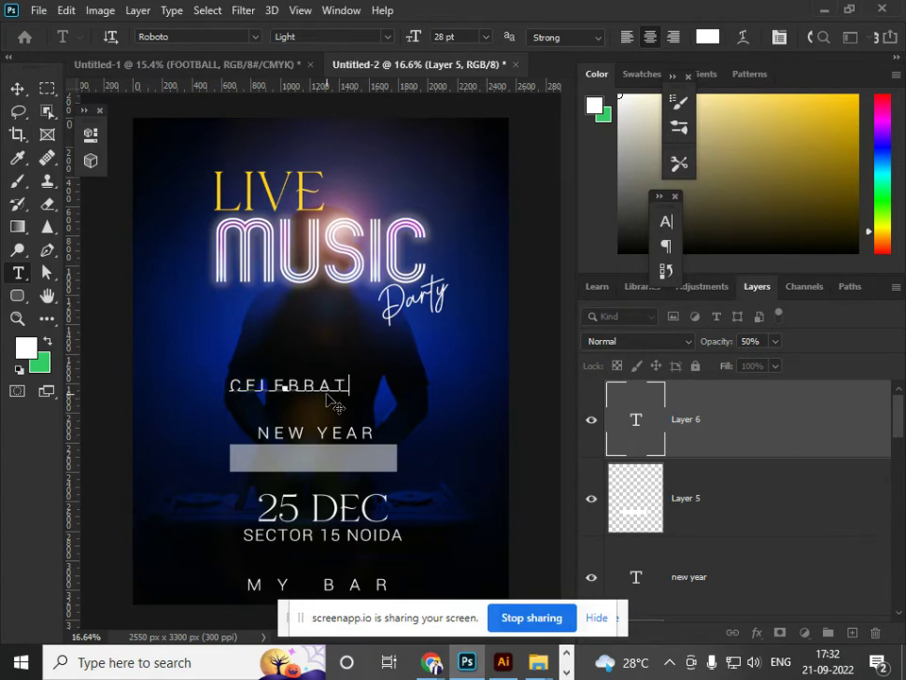
double_click(228, 377)
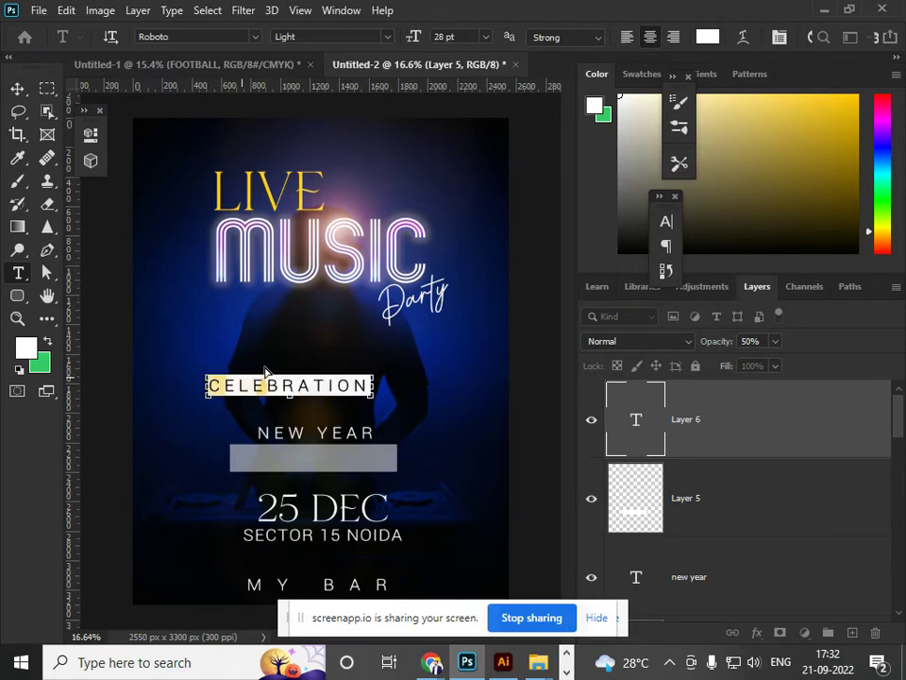
left_click(631, 251)
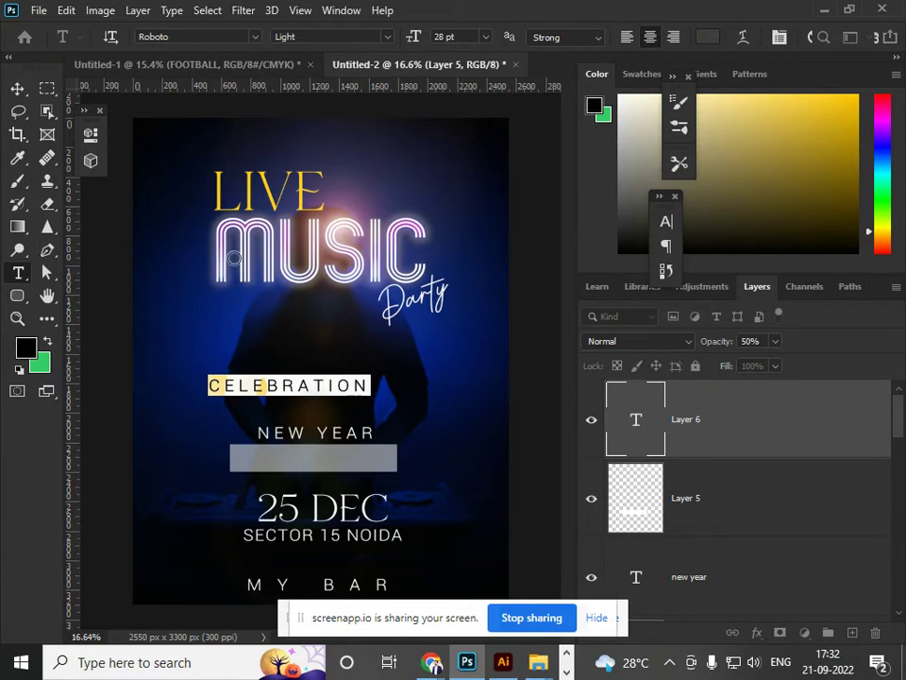
Move CELEBRATION onto the translucent white bar and raise the bar layer's opacity to 79%.
left_click(17, 92)
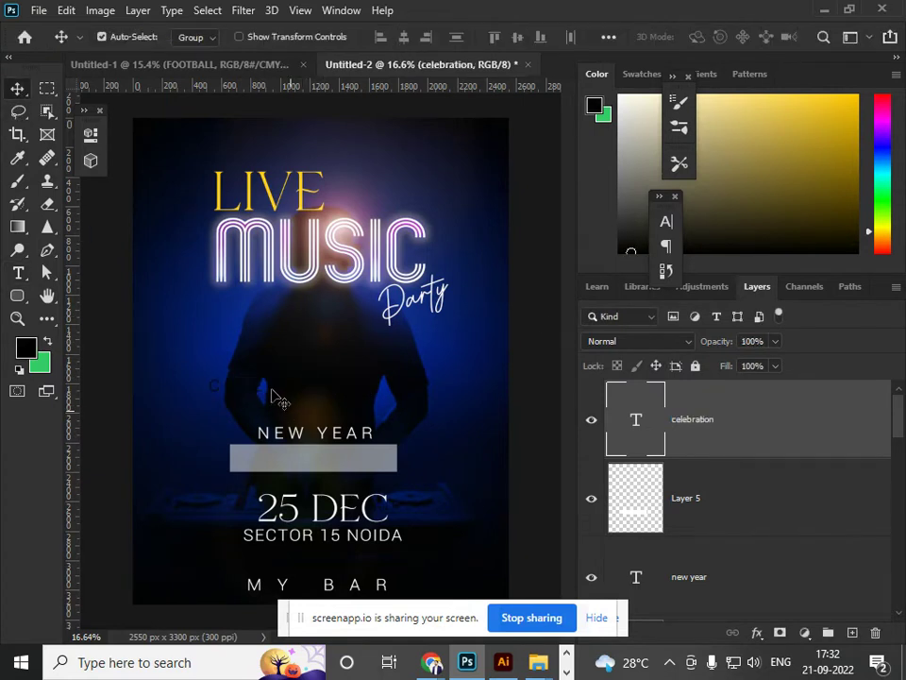
left_click_drag(302, 420, 294, 466)
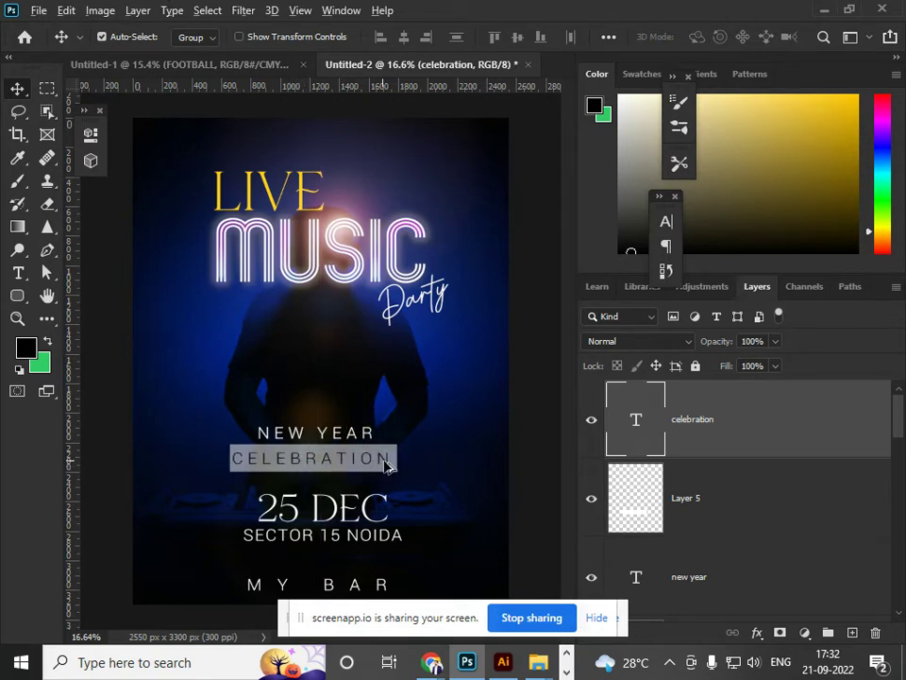
left_click(649, 503)
left_click(773, 341)
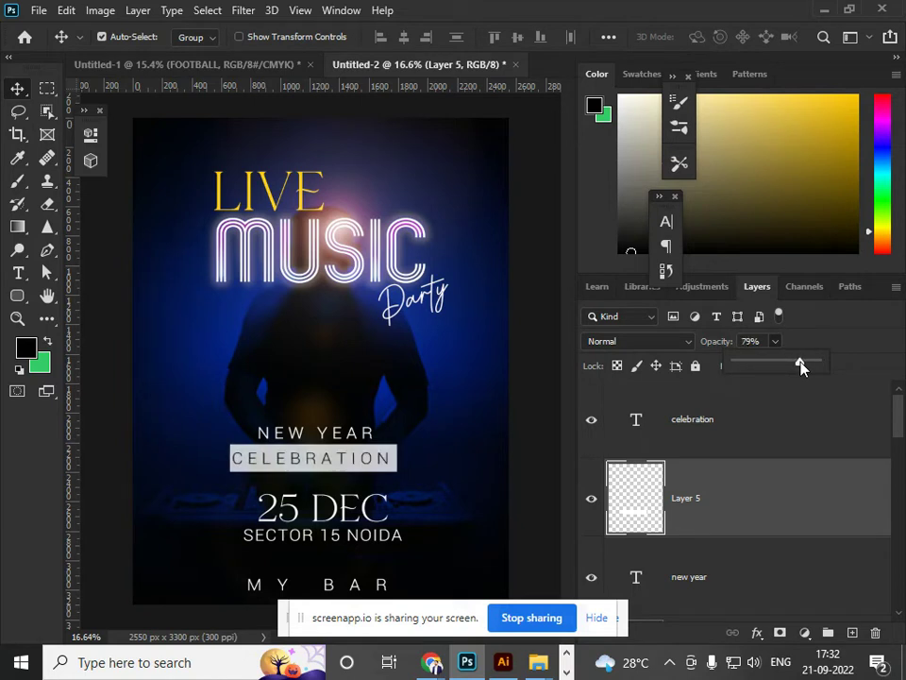
Scale the NEW YEAR text proportionally to about 180% so it extends wider than the CELEBRATION bar.
left_click(342, 438)
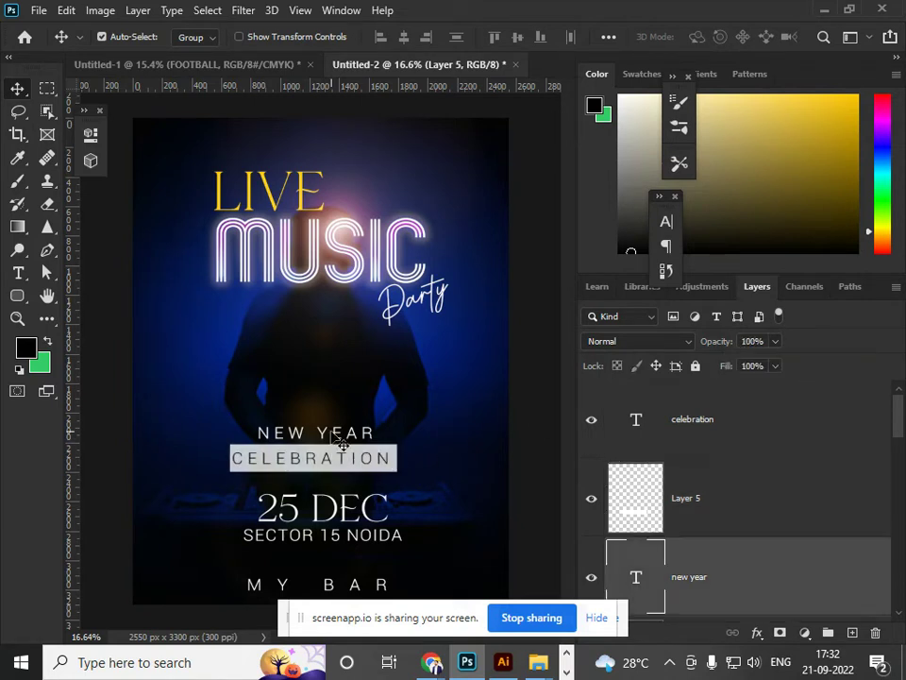
key("ctrl+t")
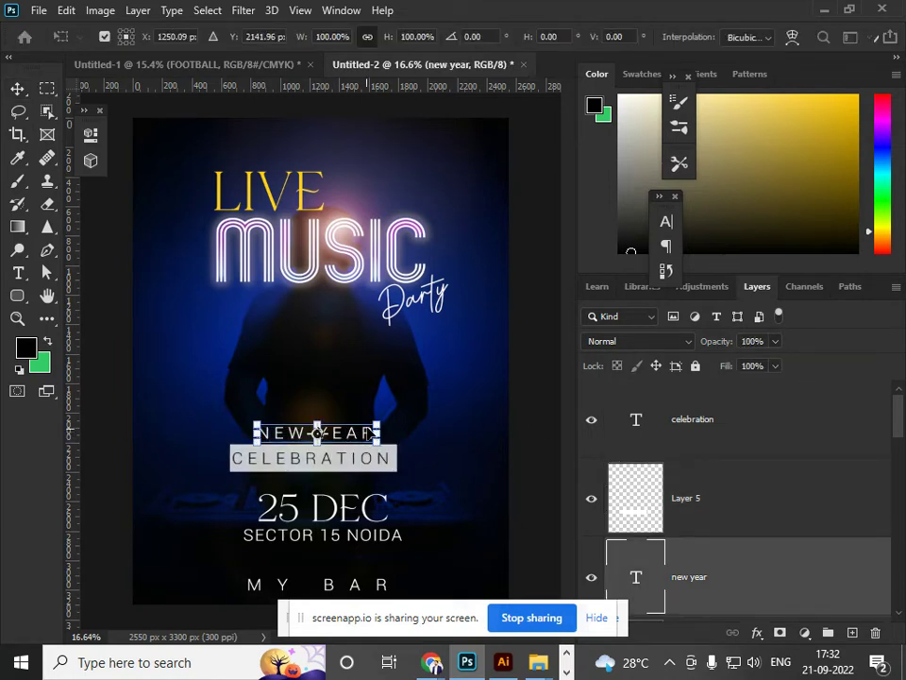
mouse_move(380, 416)
left_mouse_down()
mouse_move(412, 410)
mouse_move(425, 421)
mouse_move(372, 429)
left_mouse_up()
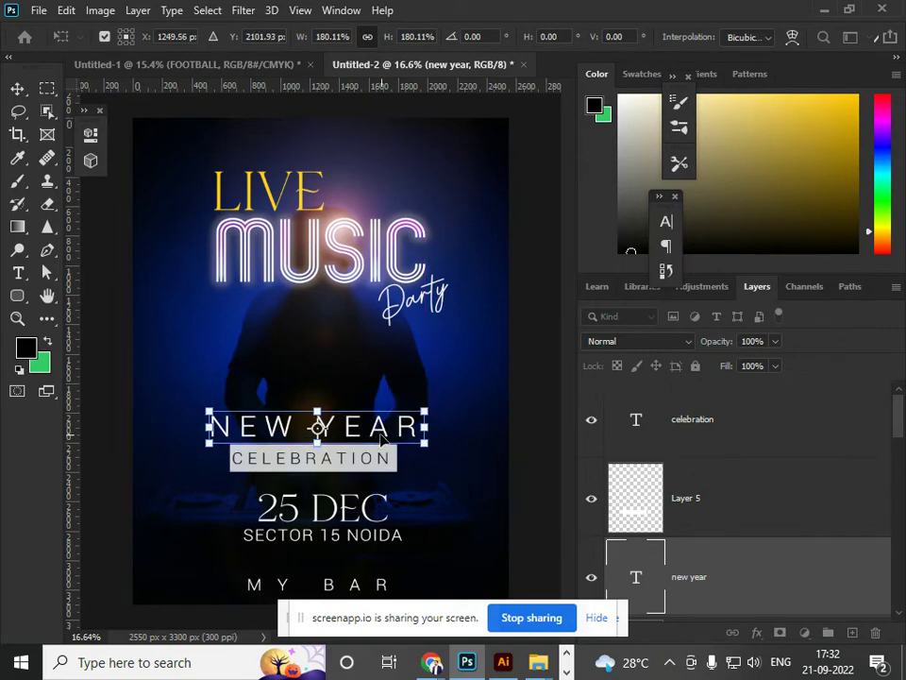
key("Return")
Nudge the CELEBRATION text so it sits centred inside its white bar, leaving no layer selected.
scroll(363, 462, "up", 4)
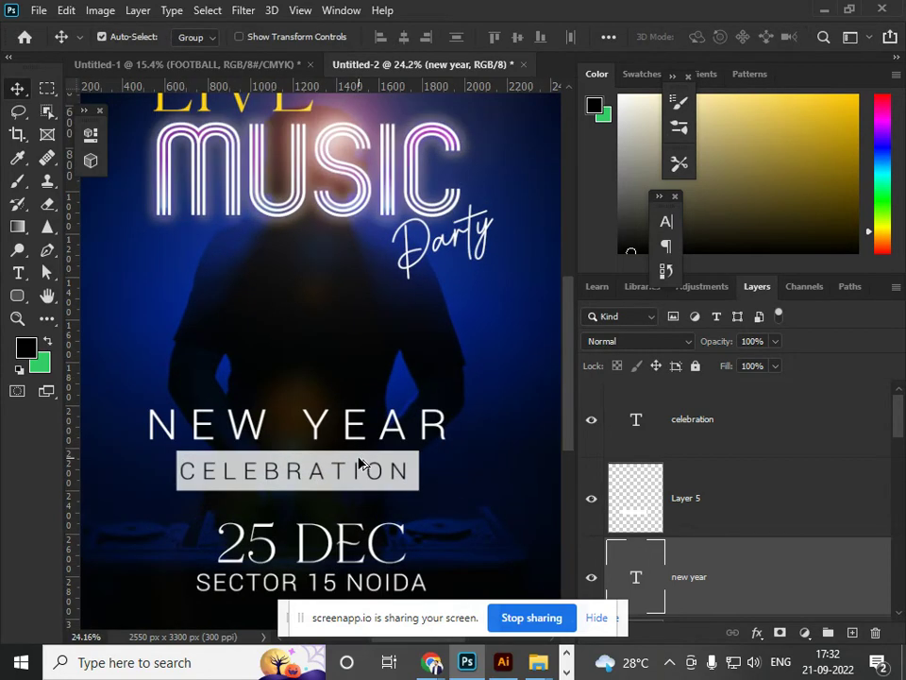
left_click(359, 481)
left_click_drag(357, 475, 360, 476)
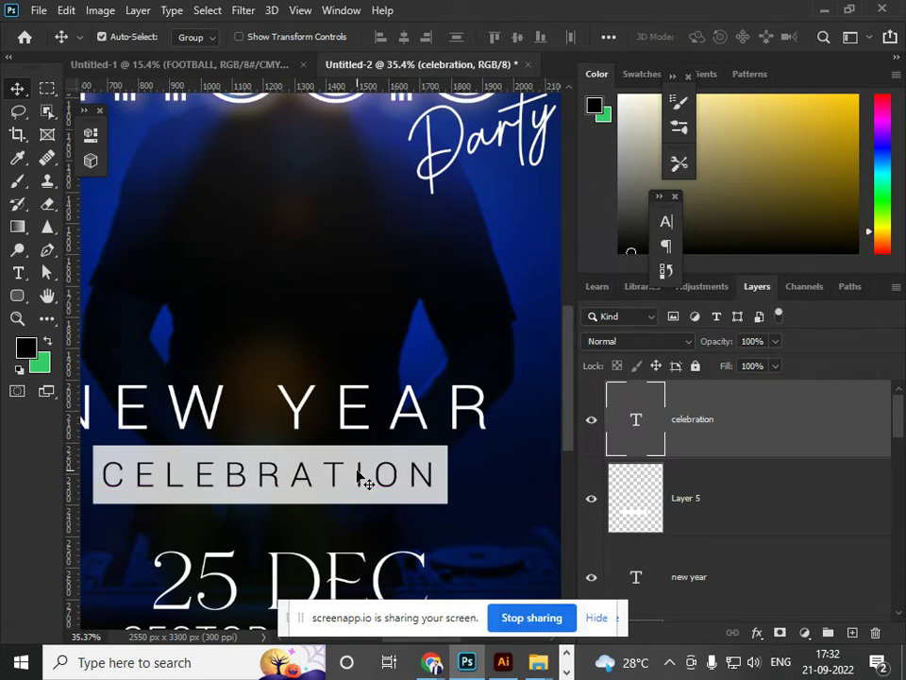
scroll(357, 477, "down", 4)
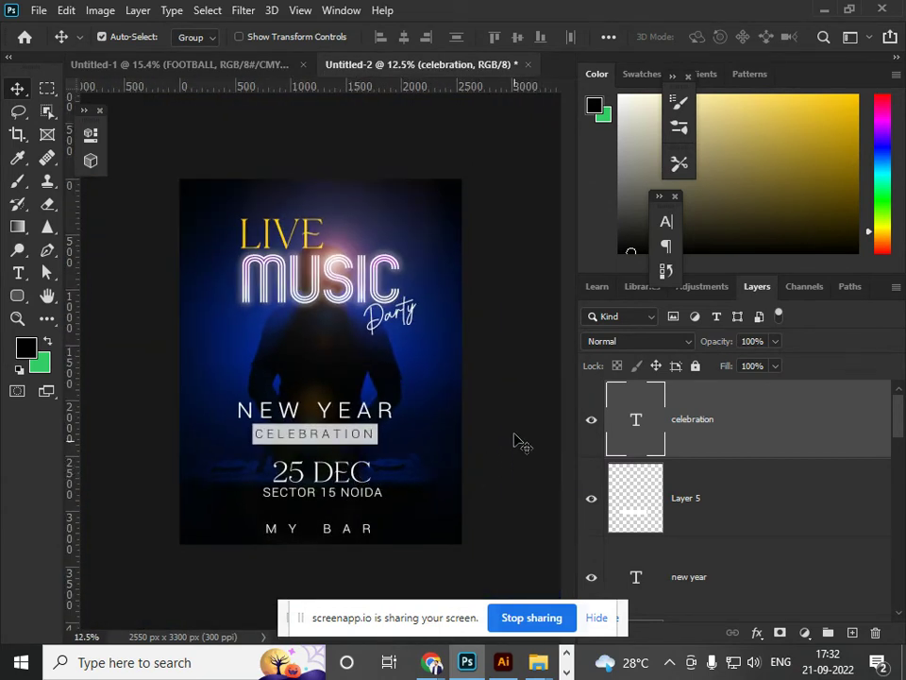
left_click(514, 436)
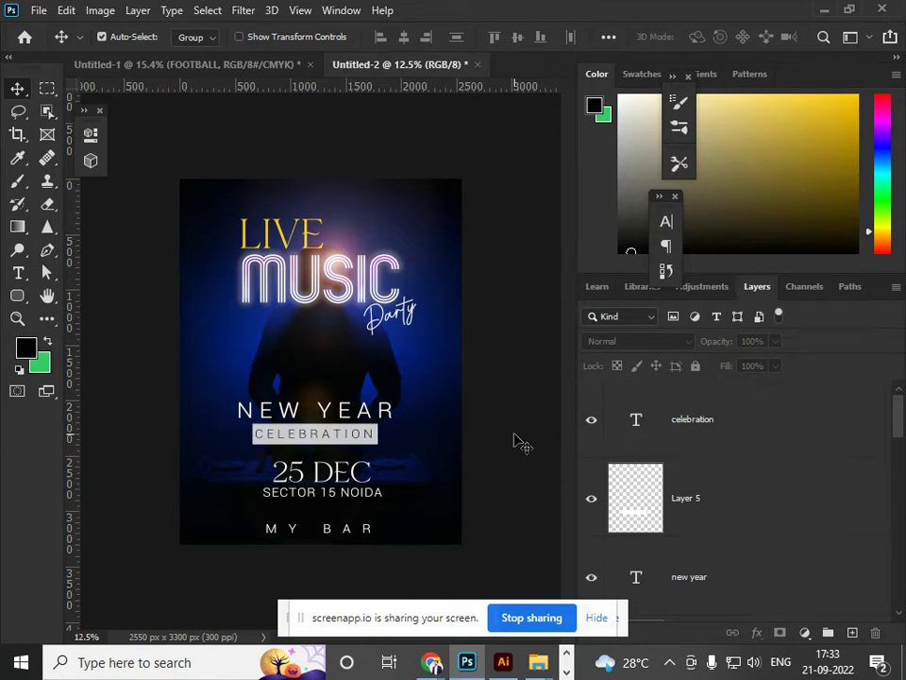
scroll(323, 294, "up", 5)
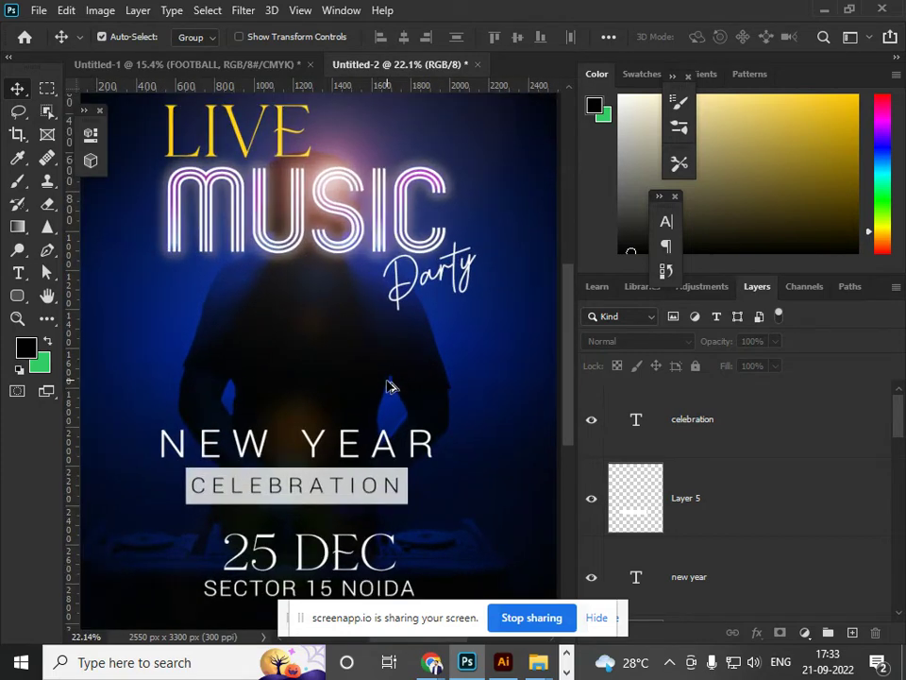
scroll(392, 389, "down", 3)
scroll(343, 496, "up", 4)
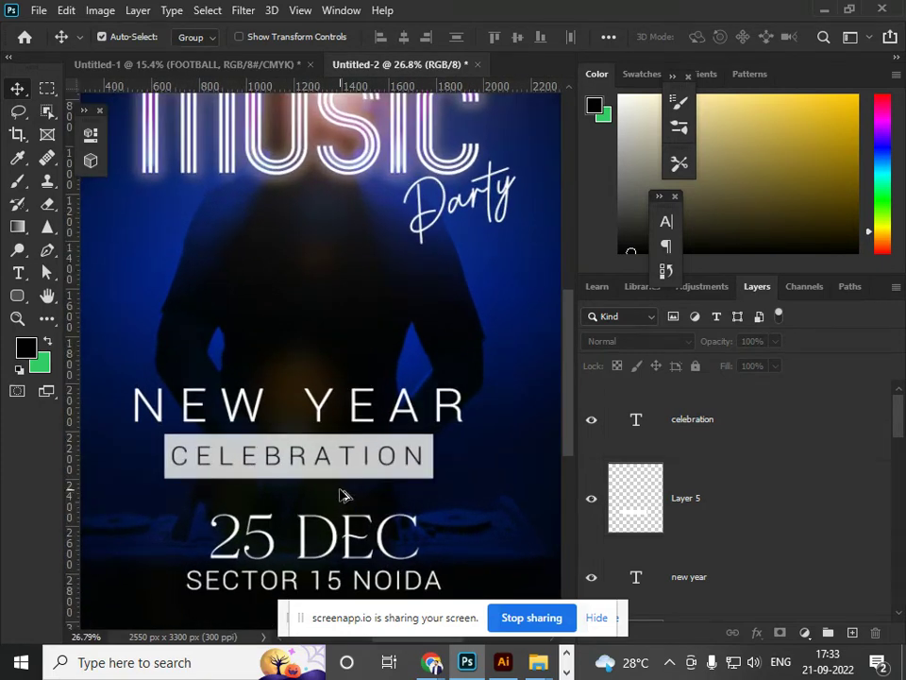
Examine the poster's overall layout and inspect the LIVE and MUSIC lettering up close.
scroll(343, 496, "down", 4)
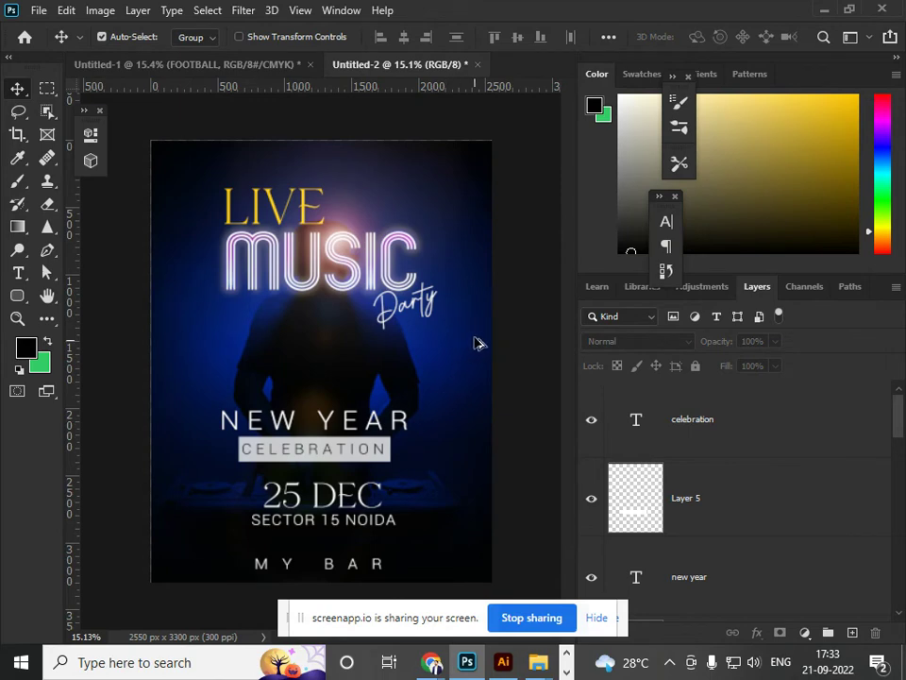
scroll(352, 289, "up", 3)
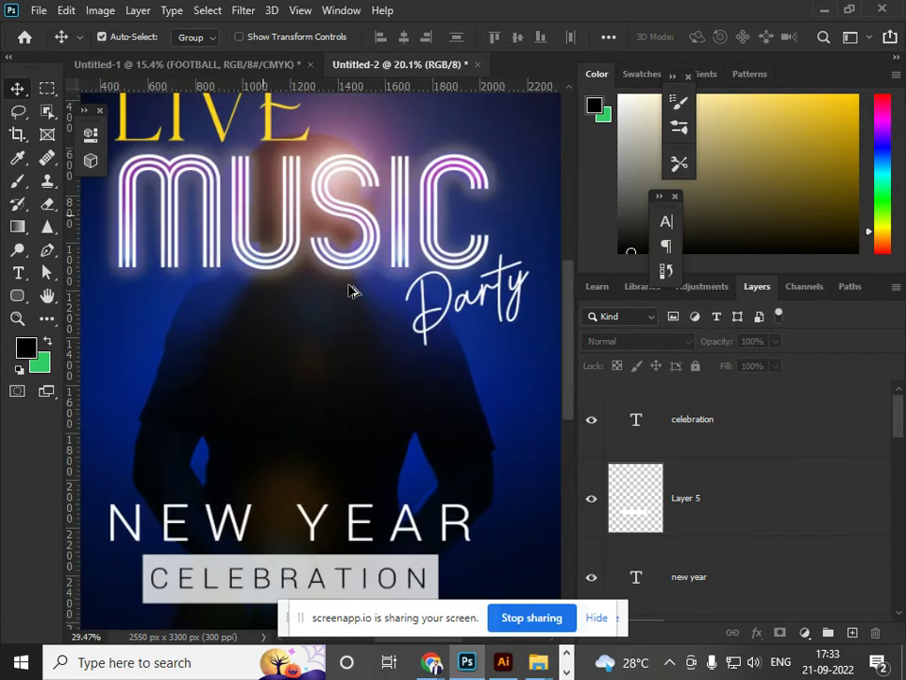
scroll(348, 289, "up", 3)
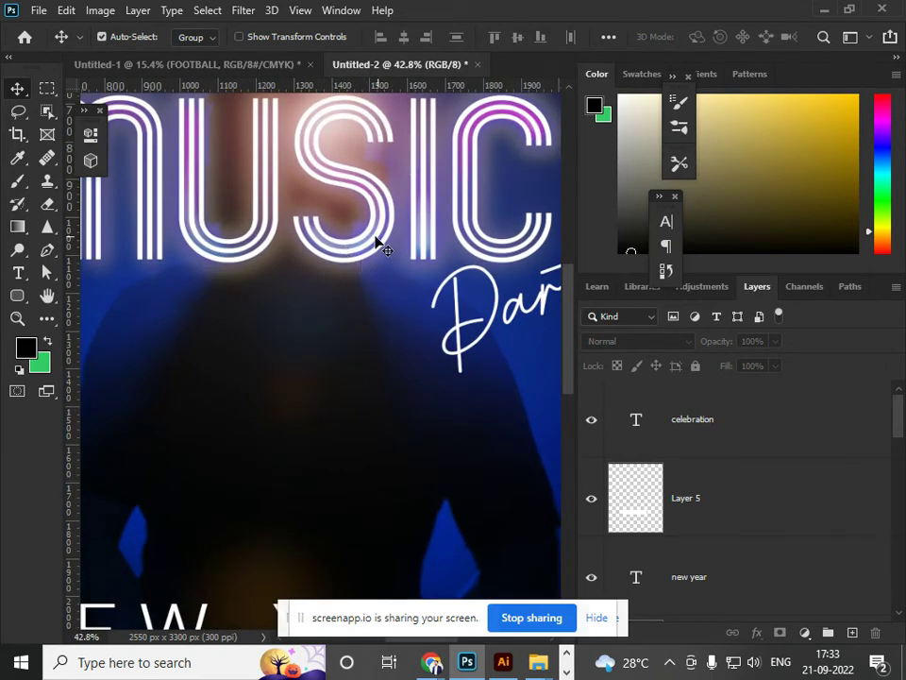
scroll(352, 272, "down", 3)
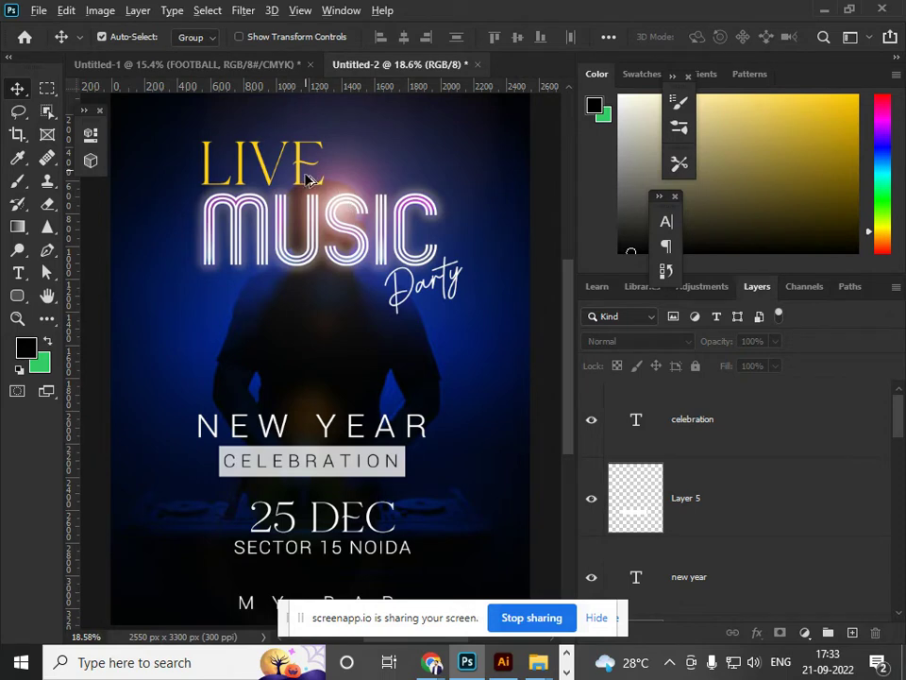
scroll(306, 179, "down", 1)
scroll(283, 184, "up", 4)
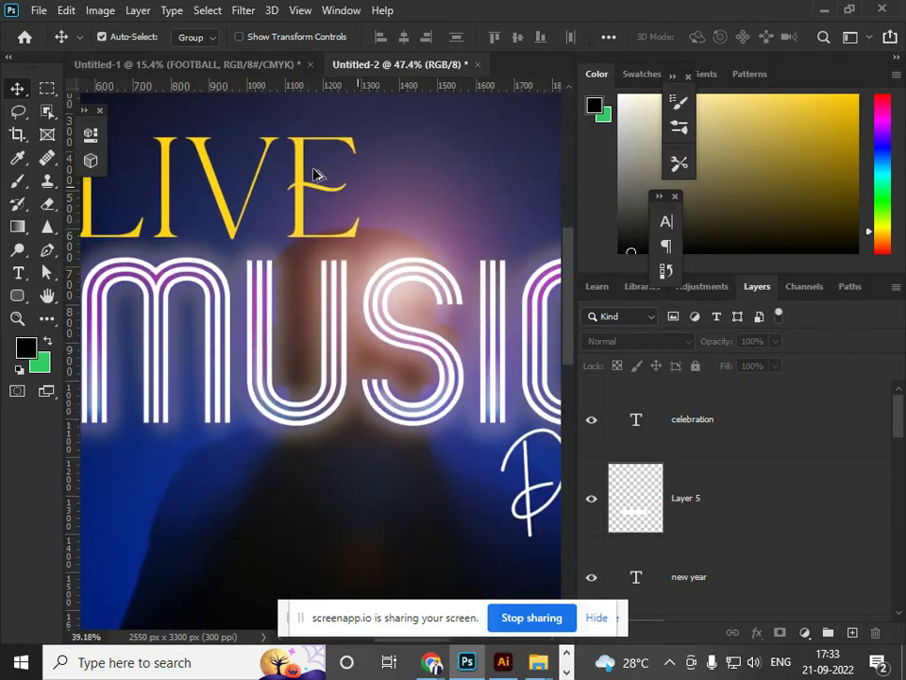
scroll(314, 175, "down", 3)
scroll(306, 177, "up", 1)
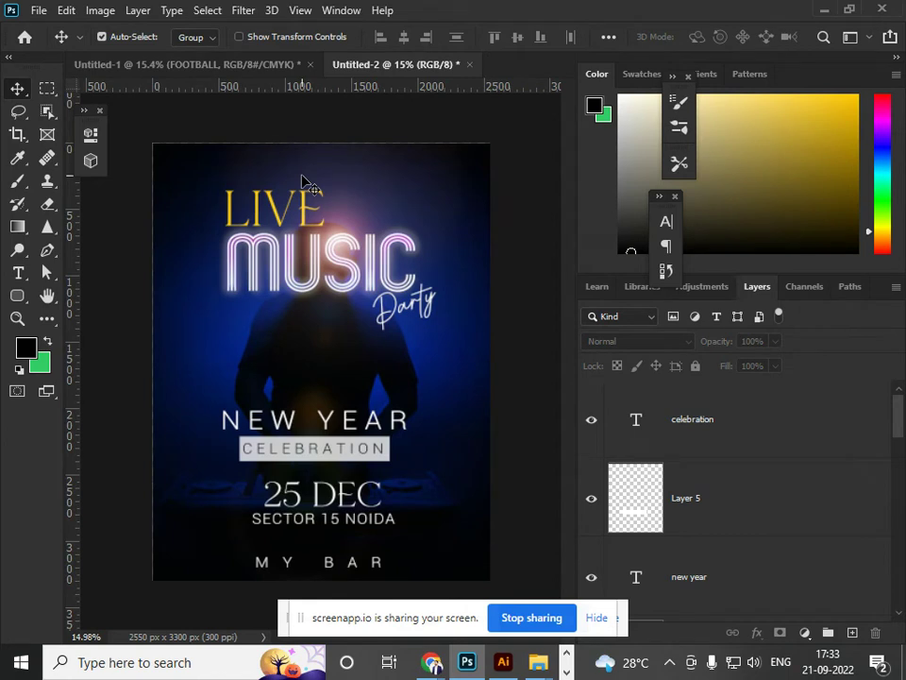
Swap the foreground and background colours and nudge the MY BAR text slightly to the right.
key("x")
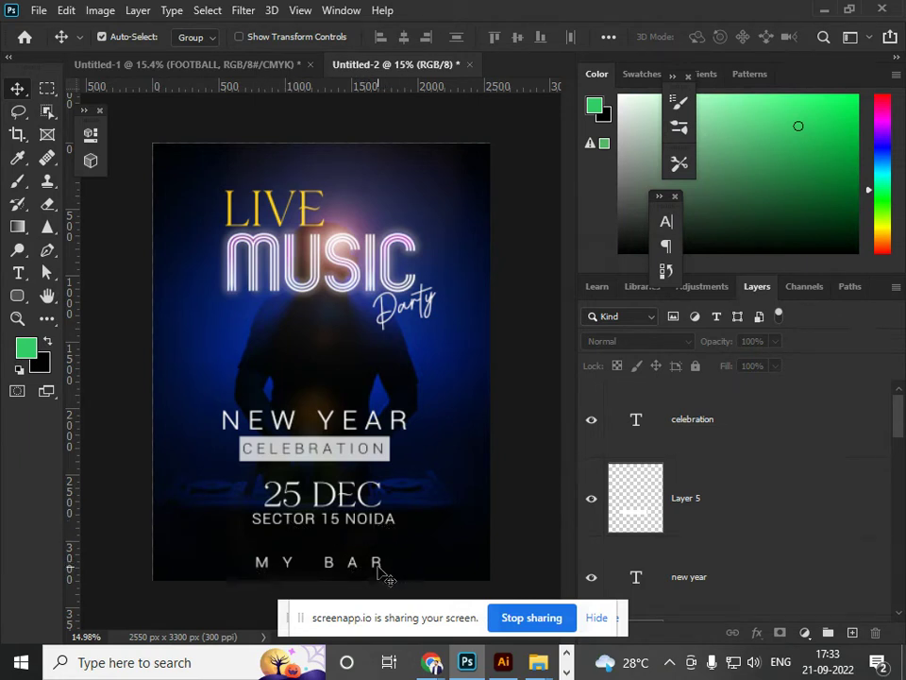
left_click_drag(382, 566, 389, 568)
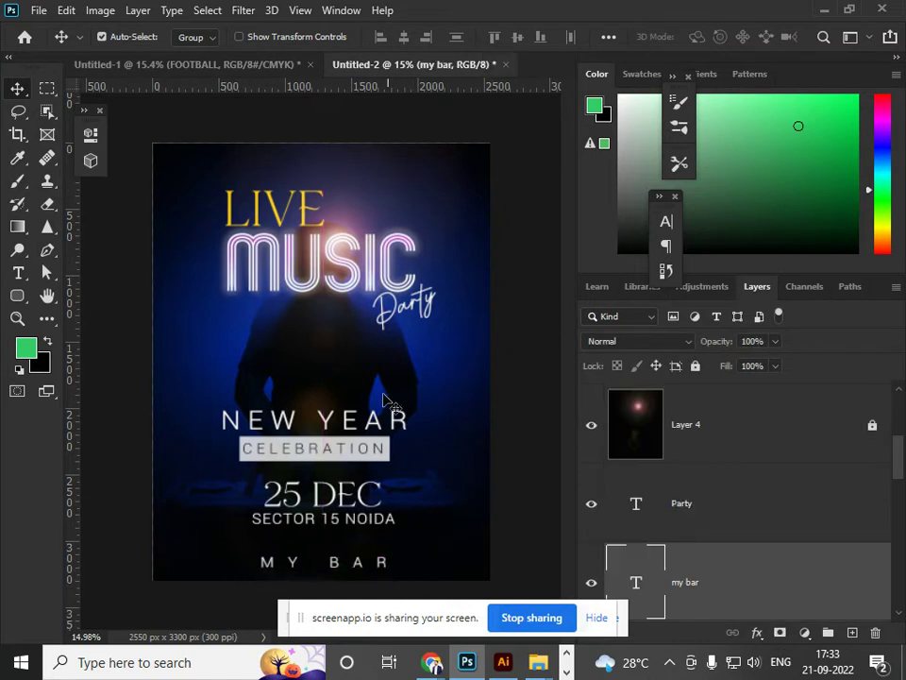
On a new layer, draw a rectangular frame just inside the poster's edges with a 5 px inside stroke in white (ffffff).
left_click(46, 91)
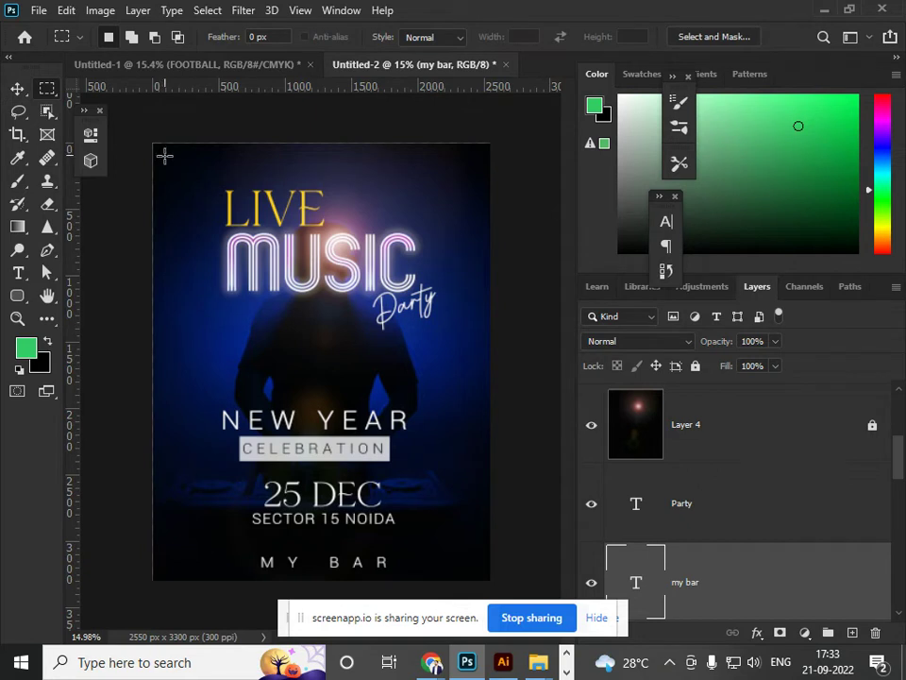
left_click_drag(451, 359, 481, 564)
left_click(853, 632)
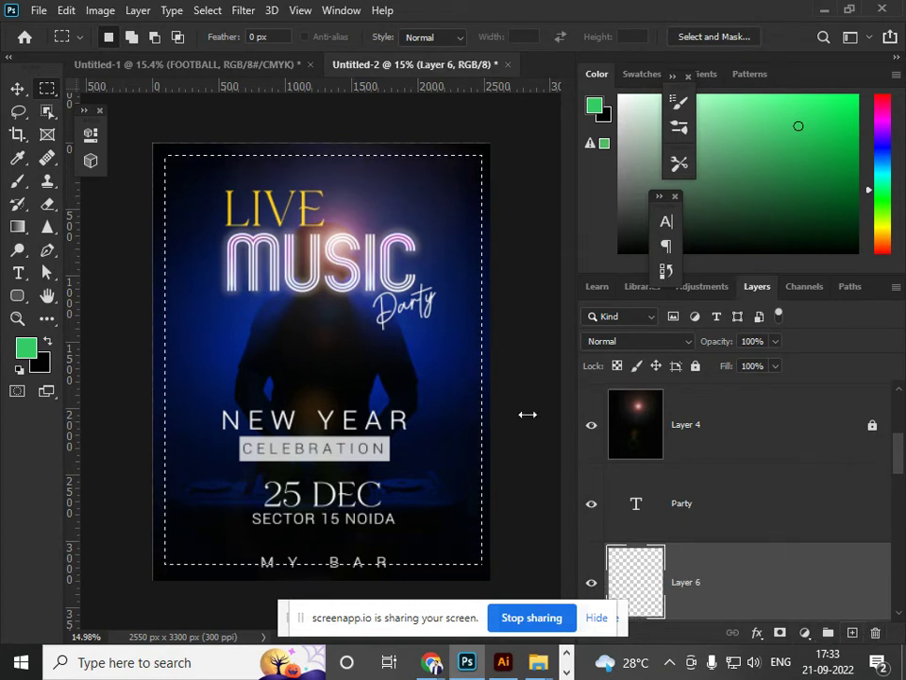
left_click(58, 17)
left_click(140, 298)
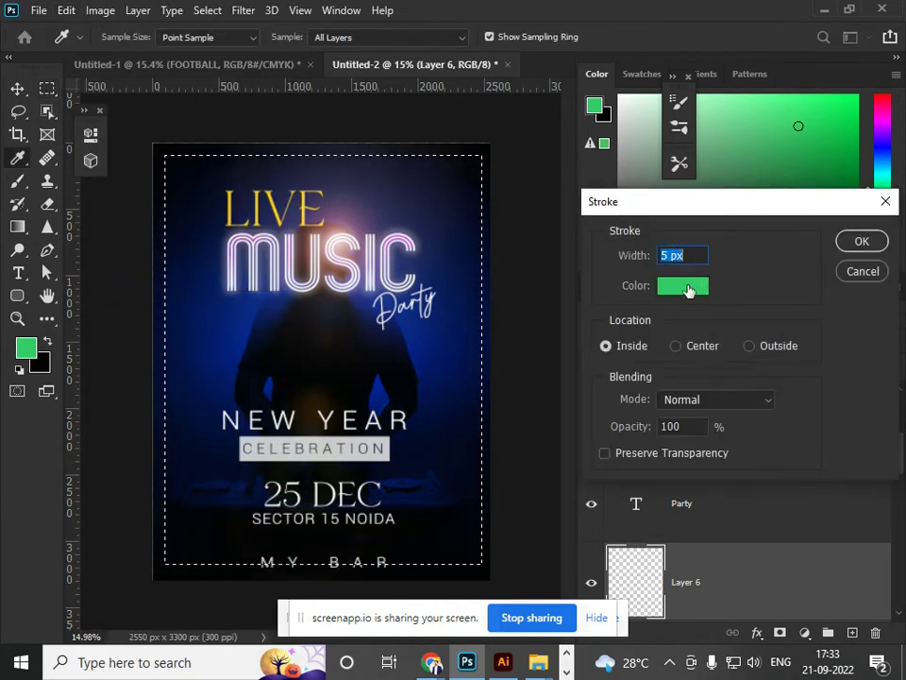
left_click(689, 286)
type("ffffff")
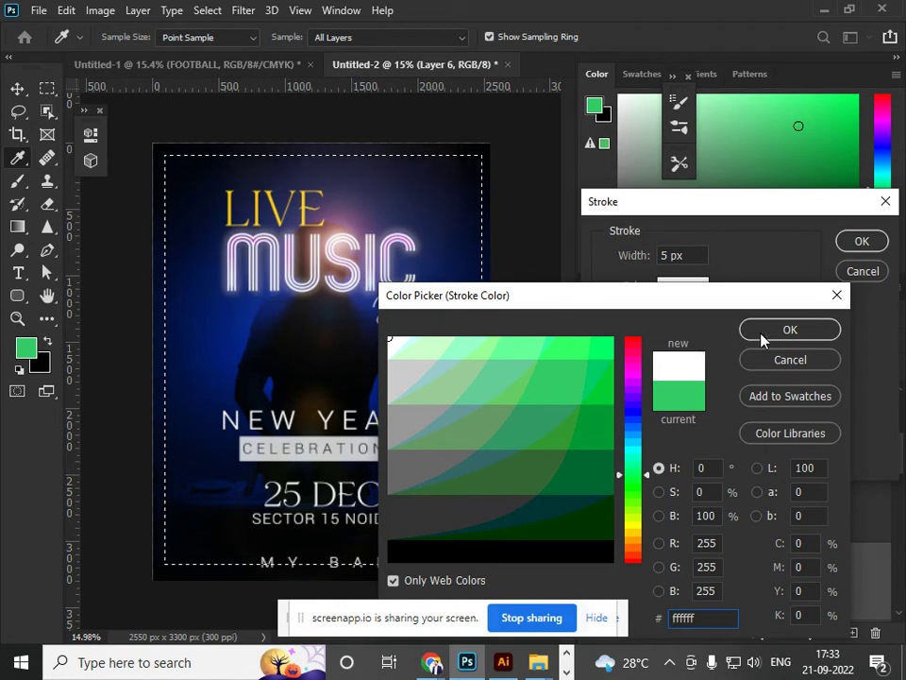
left_click(762, 330)
left_click(862, 240)
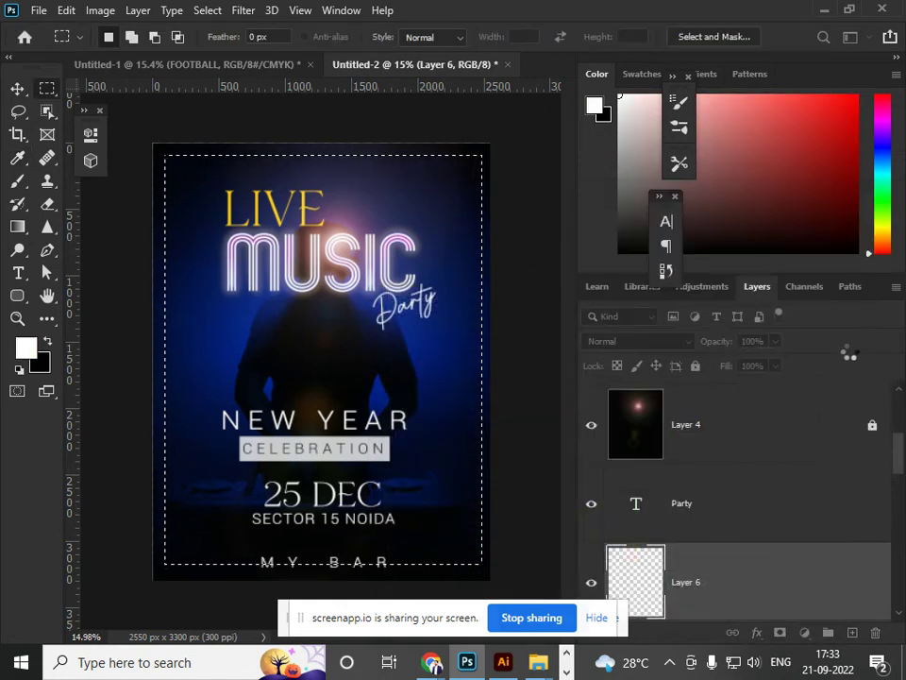
key("ctrl+d")
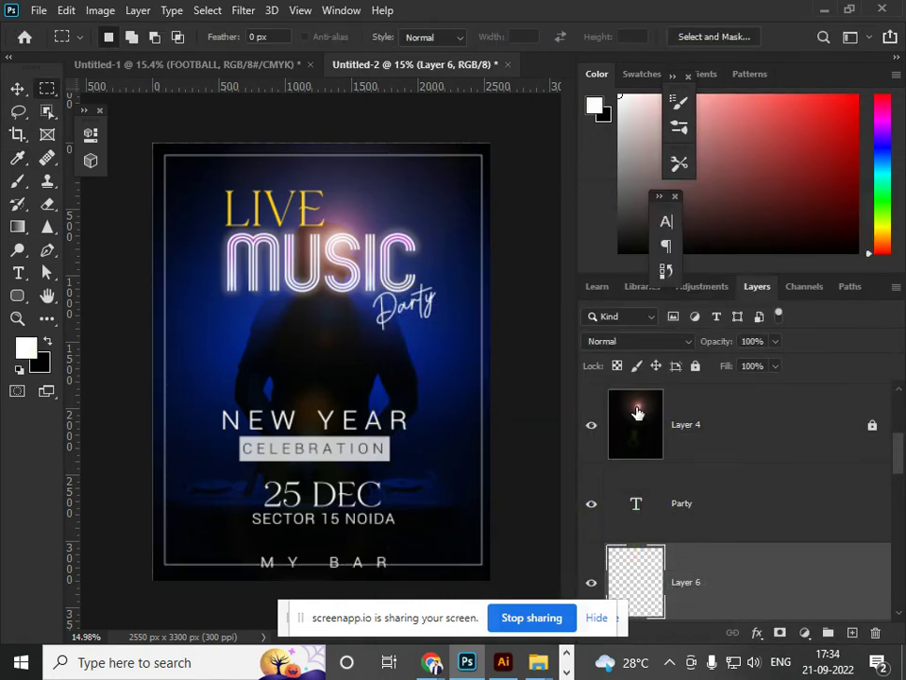
Cut away the part of the frame's bottom line that runs through the MY BAR text.
scroll(459, 465, "up", 1)
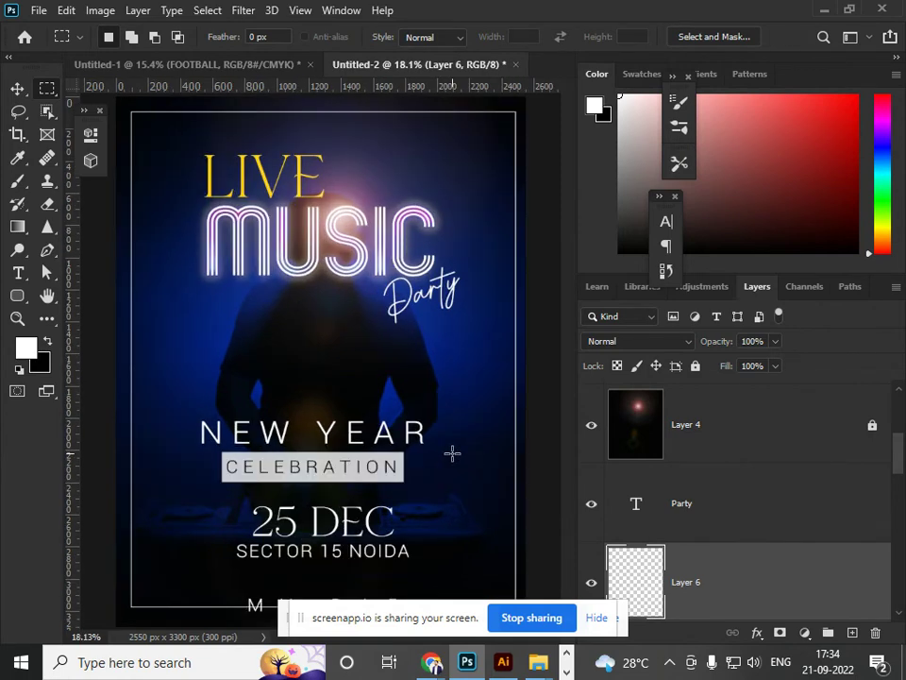
scroll(450, 454, "down", 2)
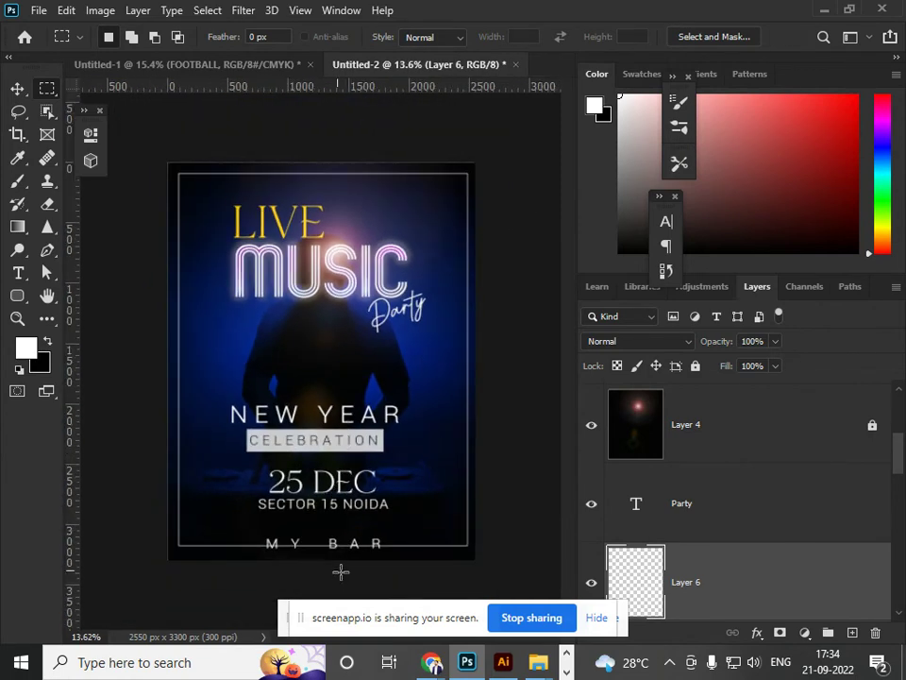
scroll(324, 492, "up", 2)
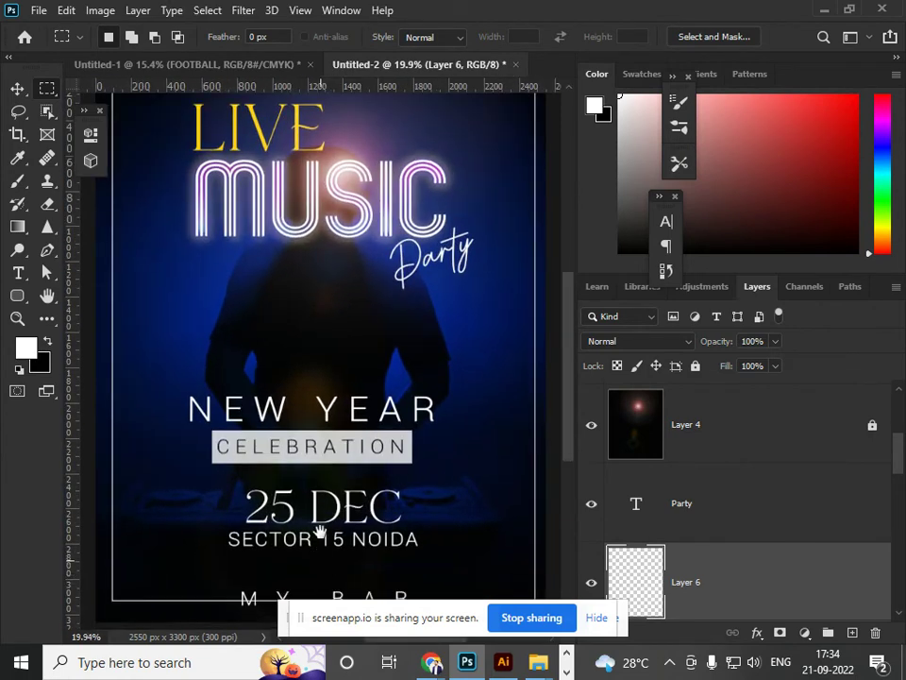
left_click_drag(317, 529, 314, 415)
scroll(321, 444, "up", 2)
scroll(702, 580, "down", 1)
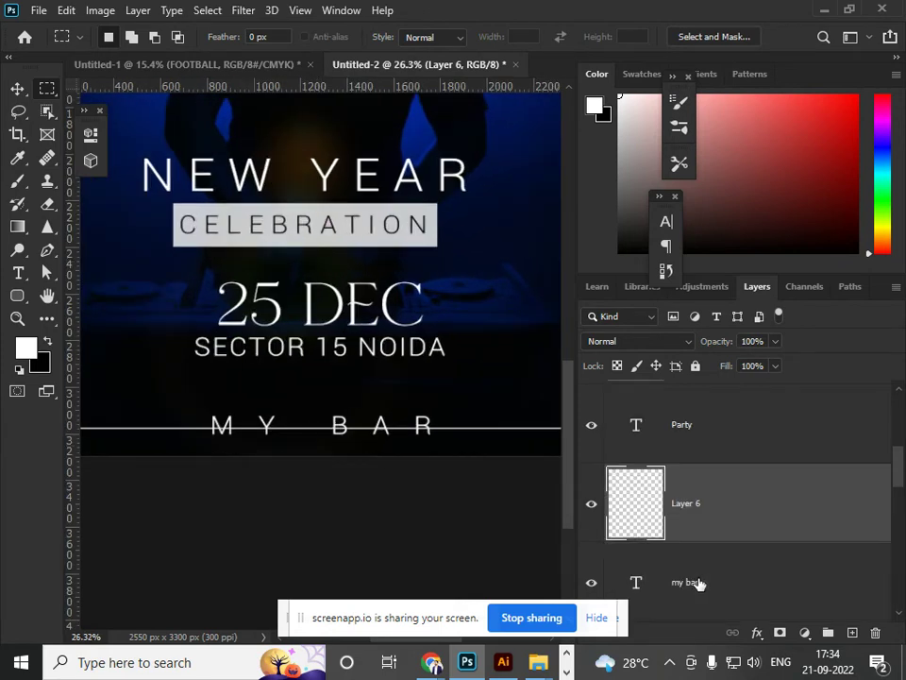
left_click_drag(201, 406, 443, 449)
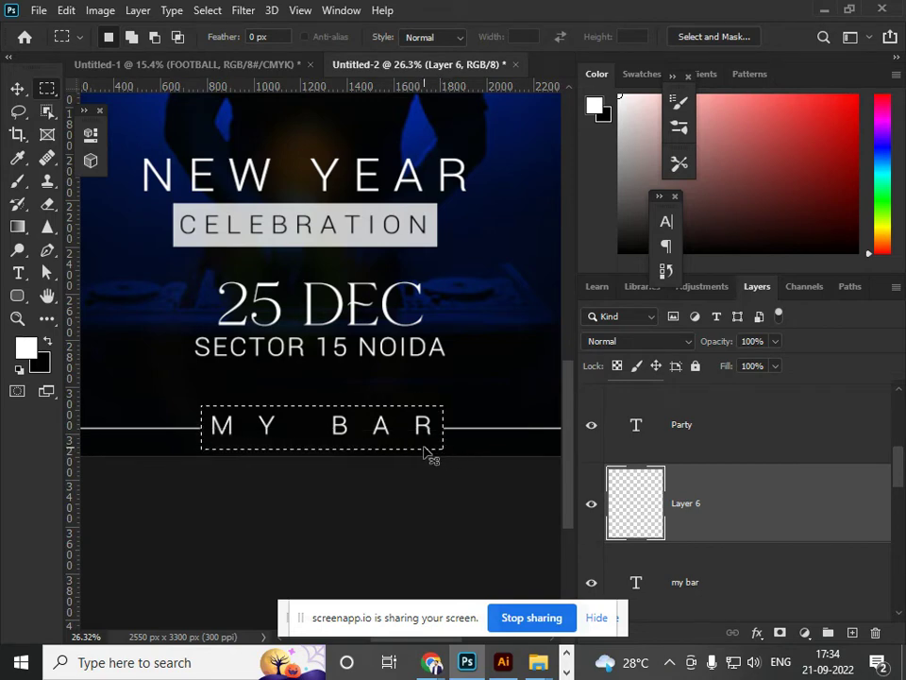
Delete a section of the frame's right line beside the Party and NEW YEAR text and clear the selection.
scroll(423, 451, "down", 3)
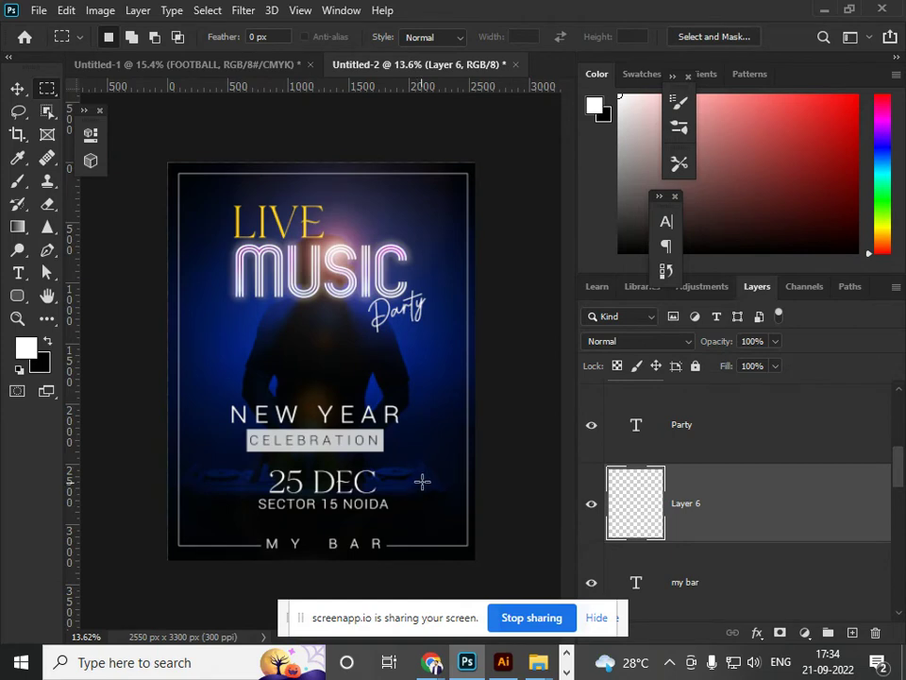
scroll(423, 481, "up", 1)
scroll(496, 381, "up", 4)
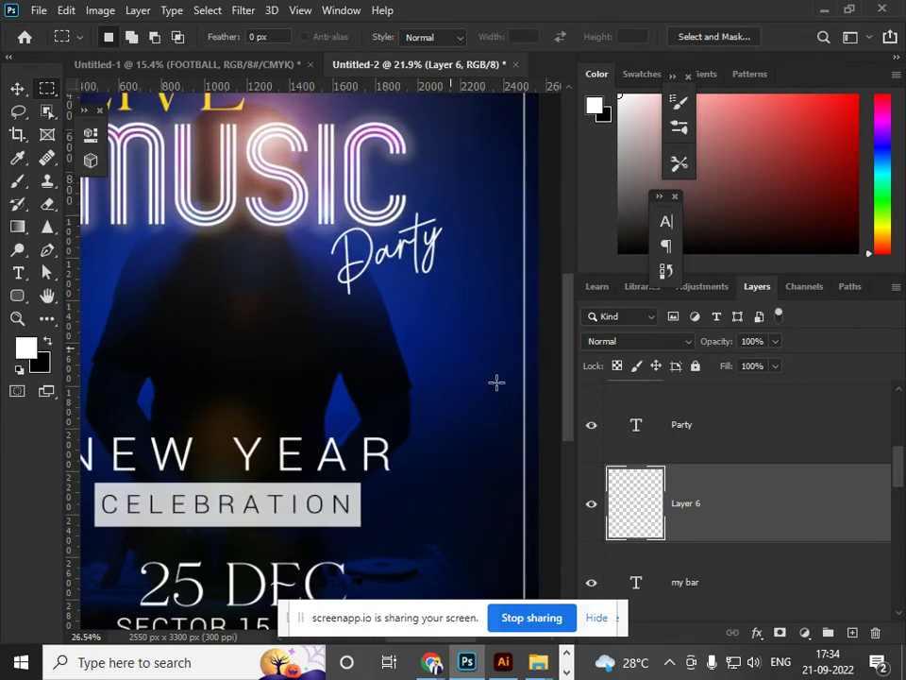
left_click_drag(516, 201, 543, 466)
key("Delete")
key("ctrl+d")
Add a text line near the frame's right gap reading CONTACT followed by the contact phone number.
left_click(17, 273)
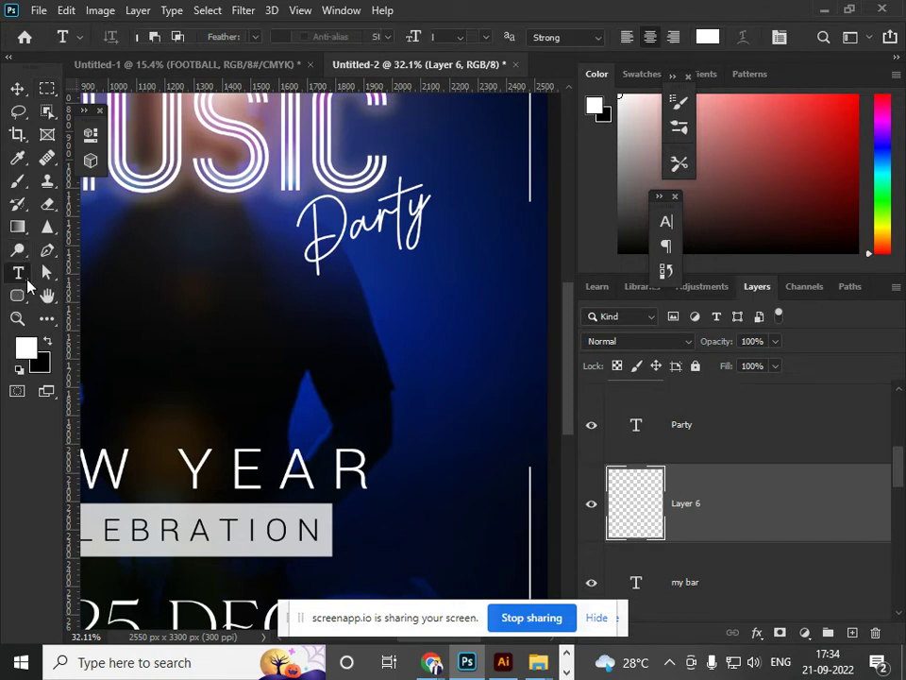
left_click(448, 377)
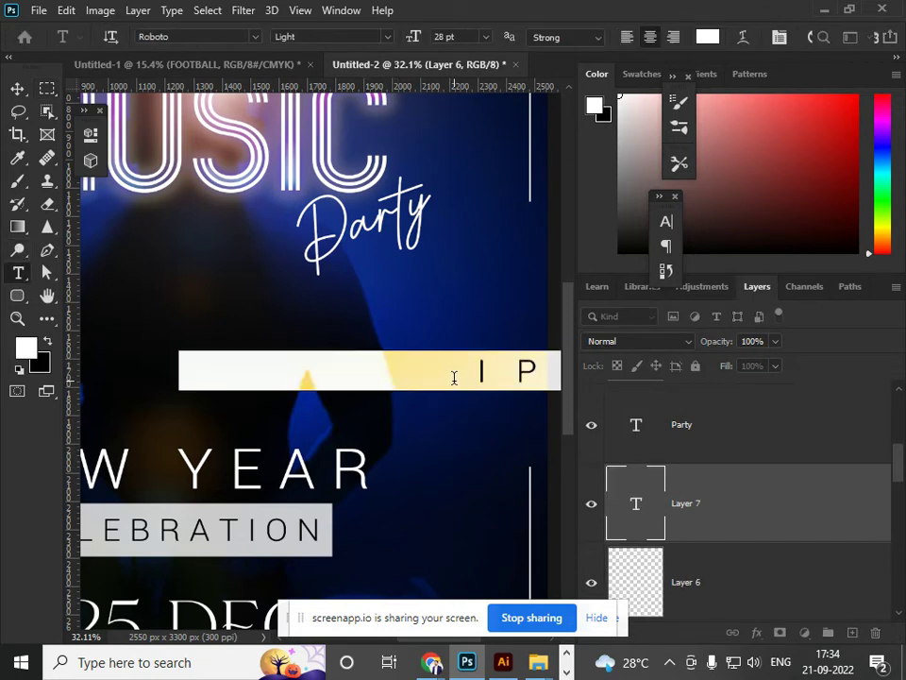
type("CONT")
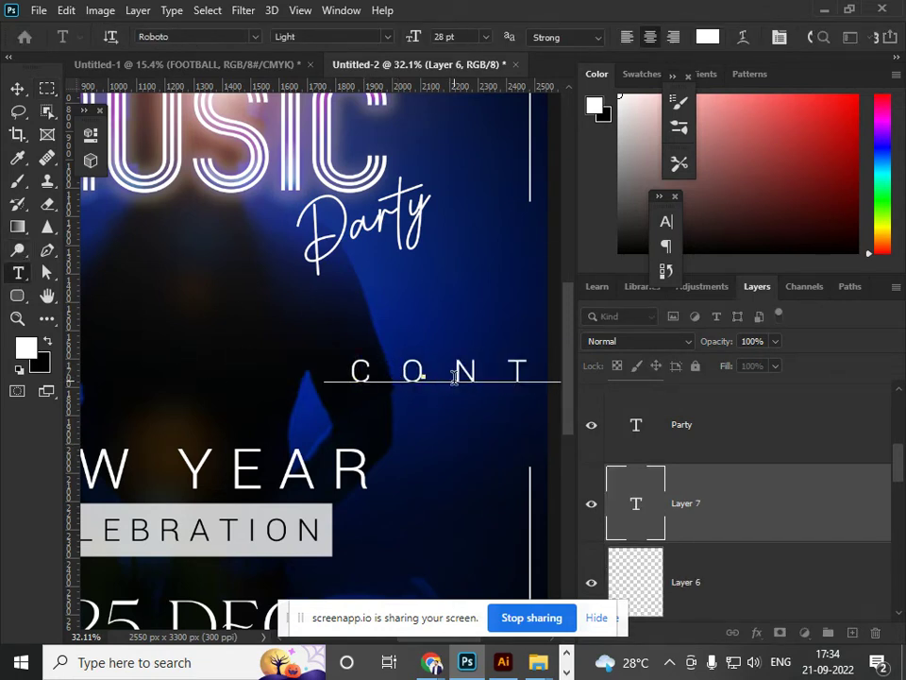
type("AC")
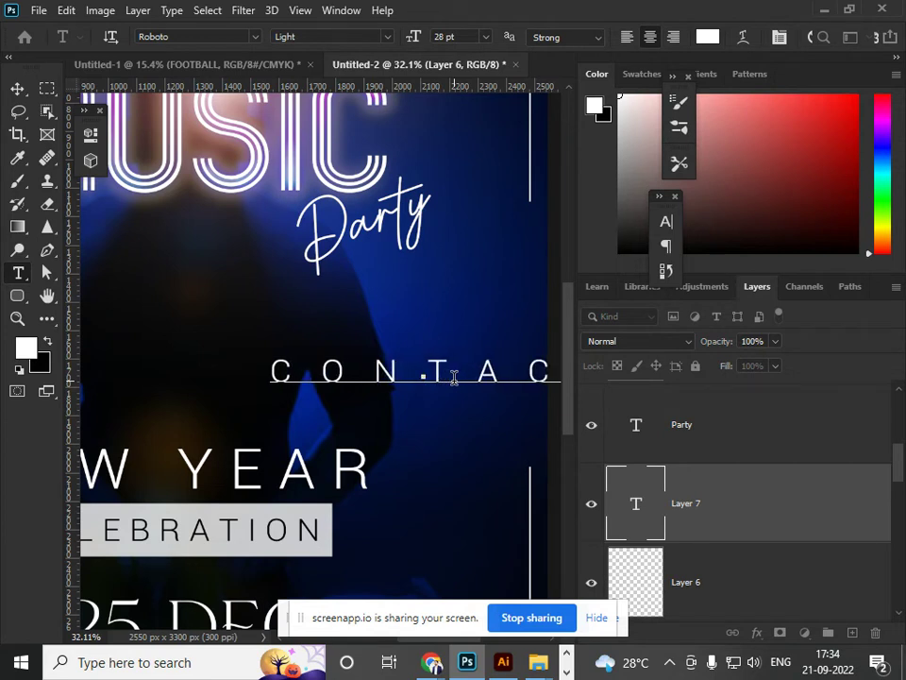
type("T .931")
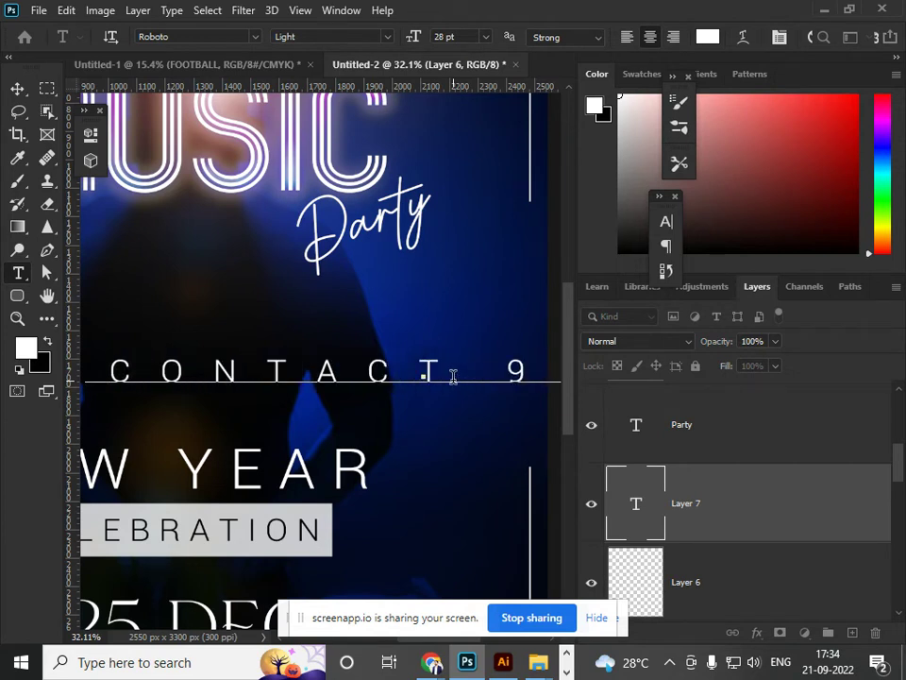
Tighten the letter spacing of the whole contact line and reduce its size to 15 pt.
key("ctrl+a")
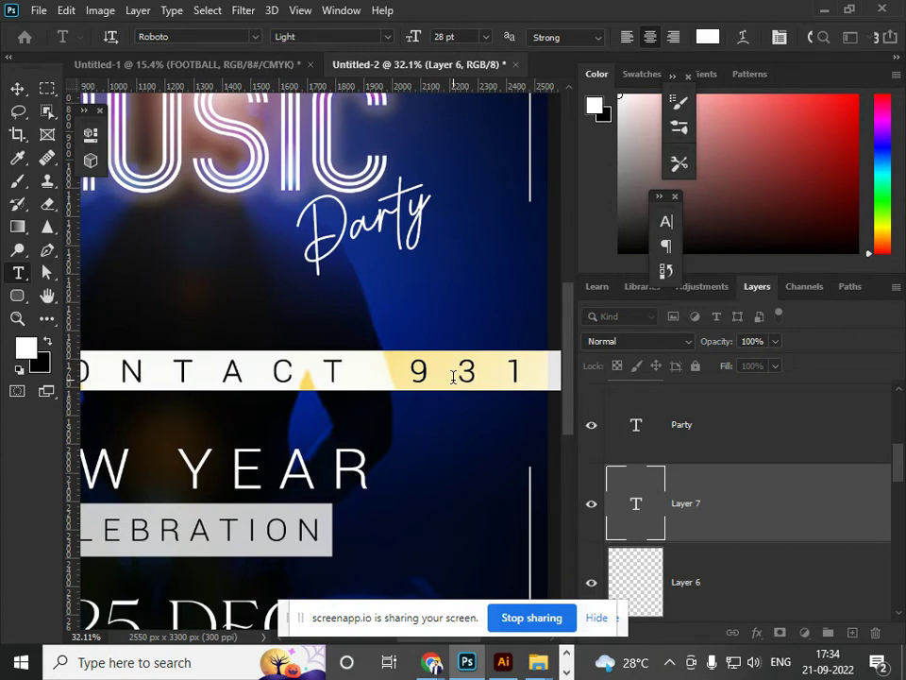
type("1")
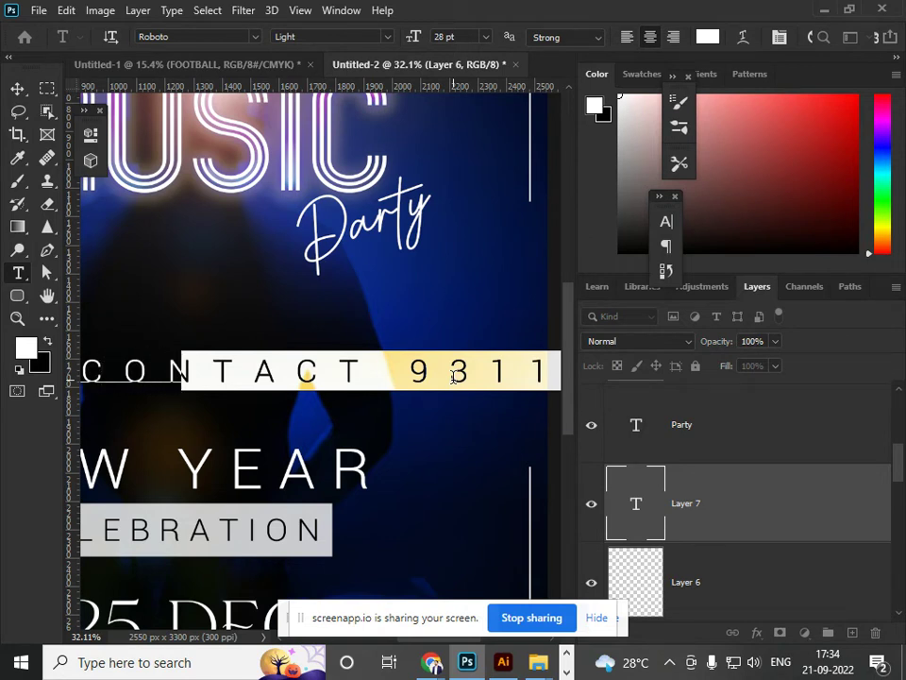
type("46")
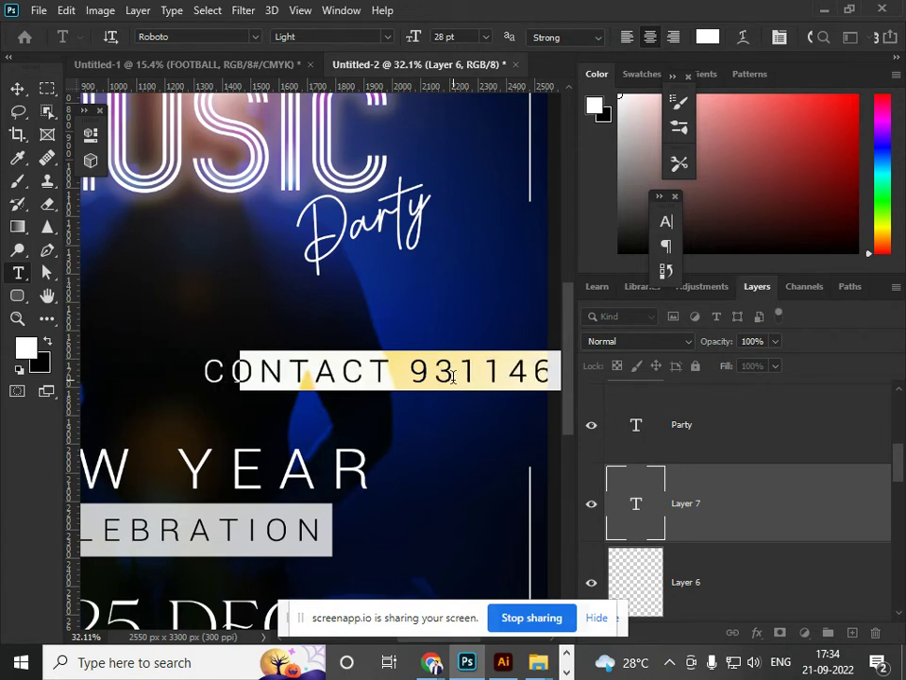
key("alt+Left")
key("alt+Left")
key("alt+Left")
key("alt+Left")
key("ctrl+shift+comma")
key("ctrl+shift+comma")
key("ctrl+shift+comma")
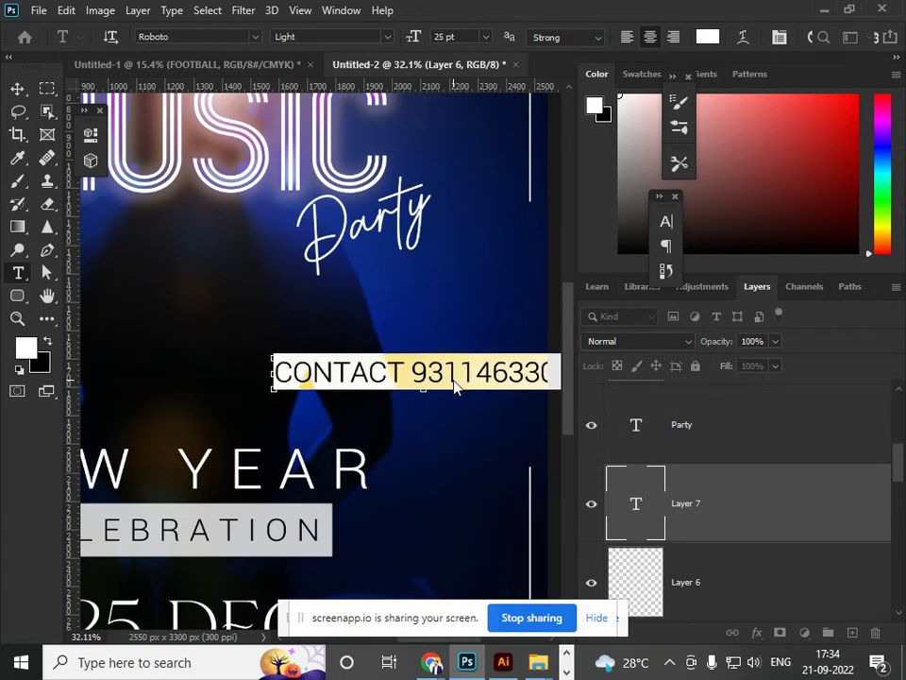
key("ctrl+shift+comma")
key("ctrl+shift+comma")
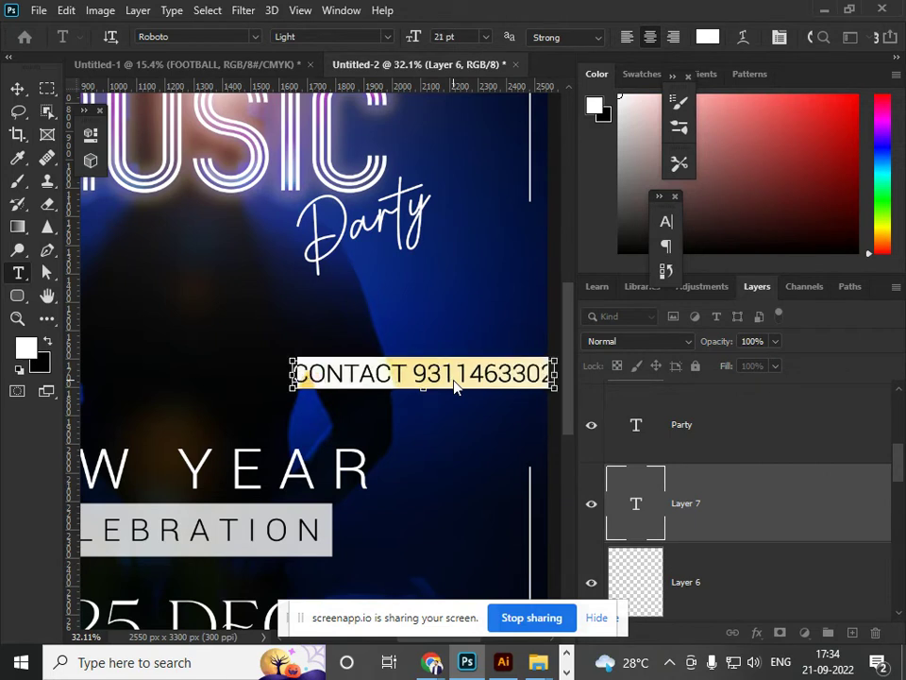
key("ctrl+shift+comma")
key("ctrl+shift+comma")
key("ctrl+shift+comma")
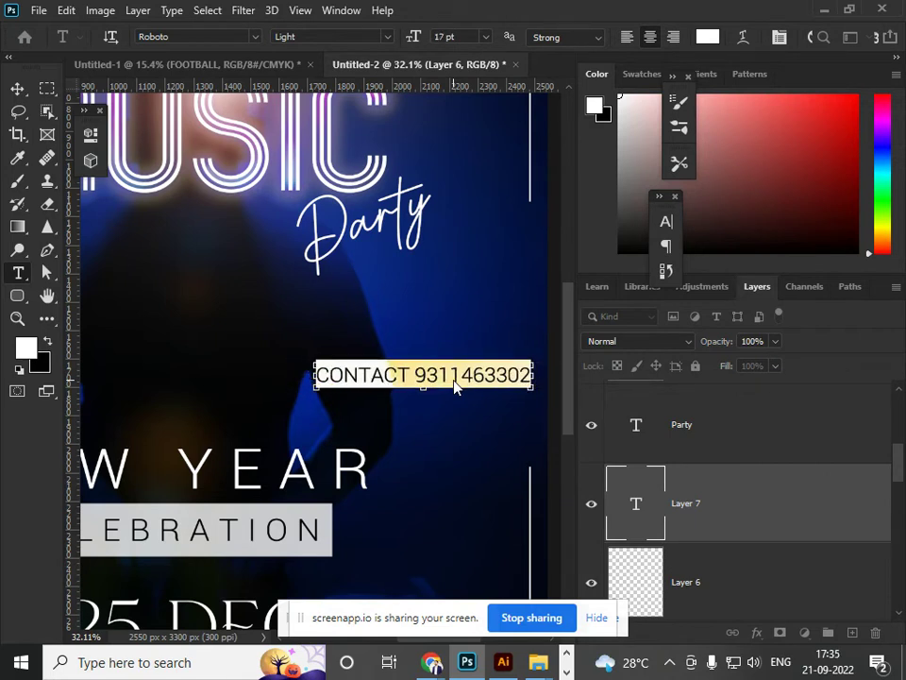
key("ctrl+shift+comma")
key("ctrl+shift+comma")
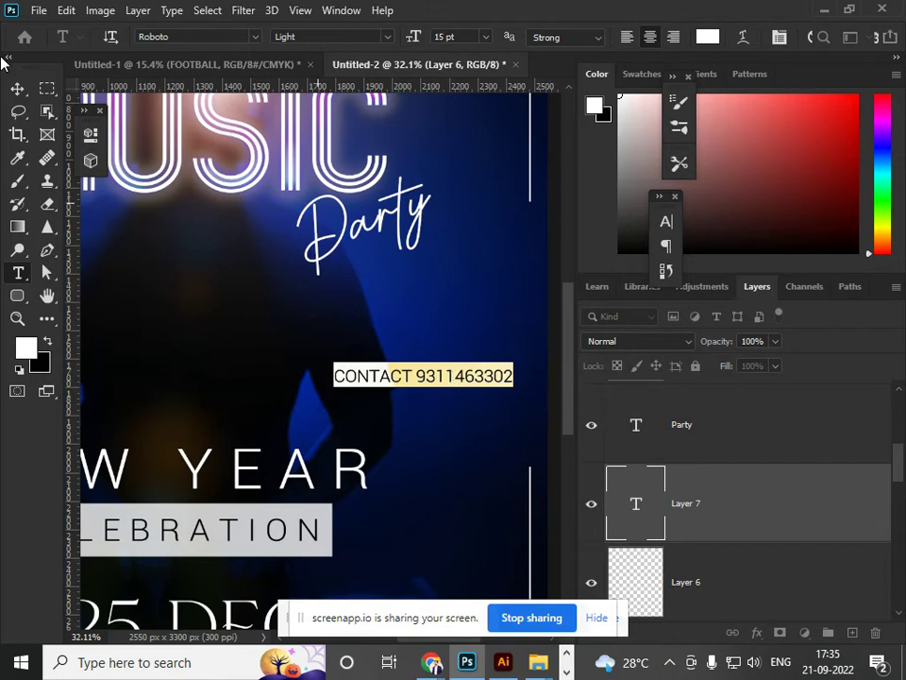
Rotate the contact line -90° and place it vertically in the gap of the frame's right line.
left_click(17, 88)
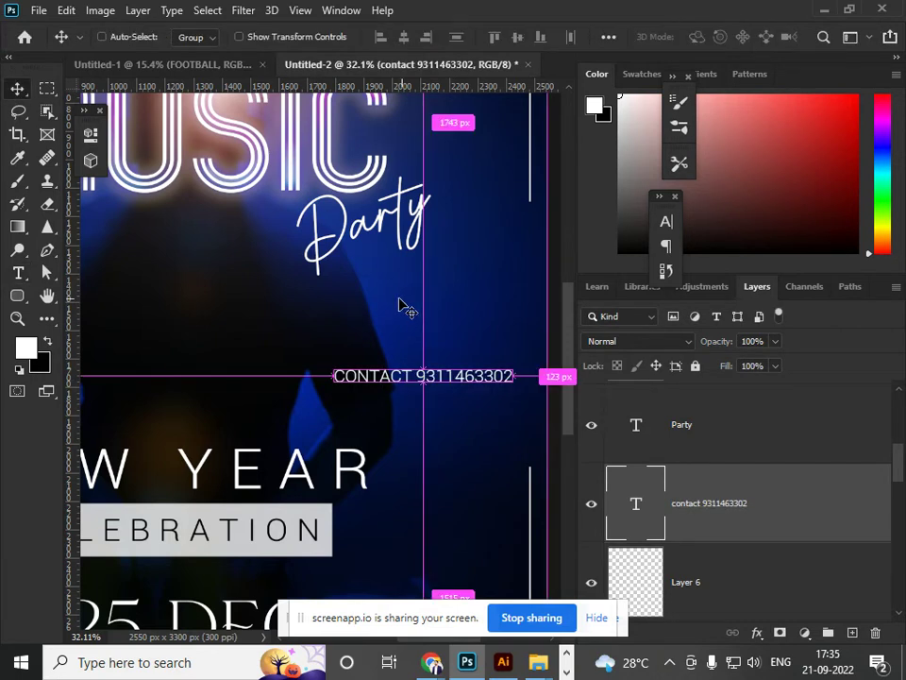
key("ctrl+t")
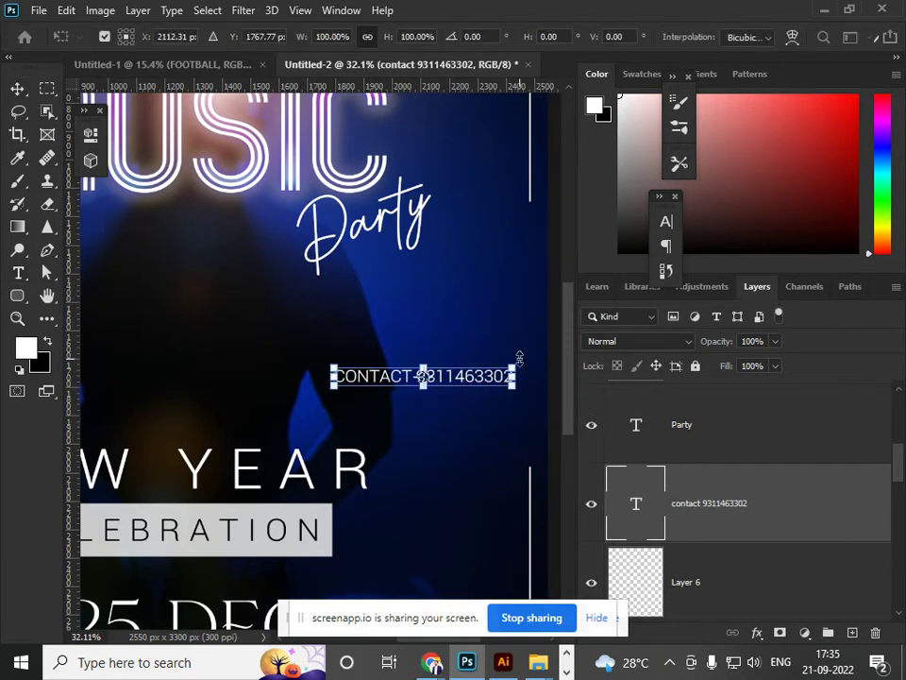
left_click_drag(525, 358, 531, 290)
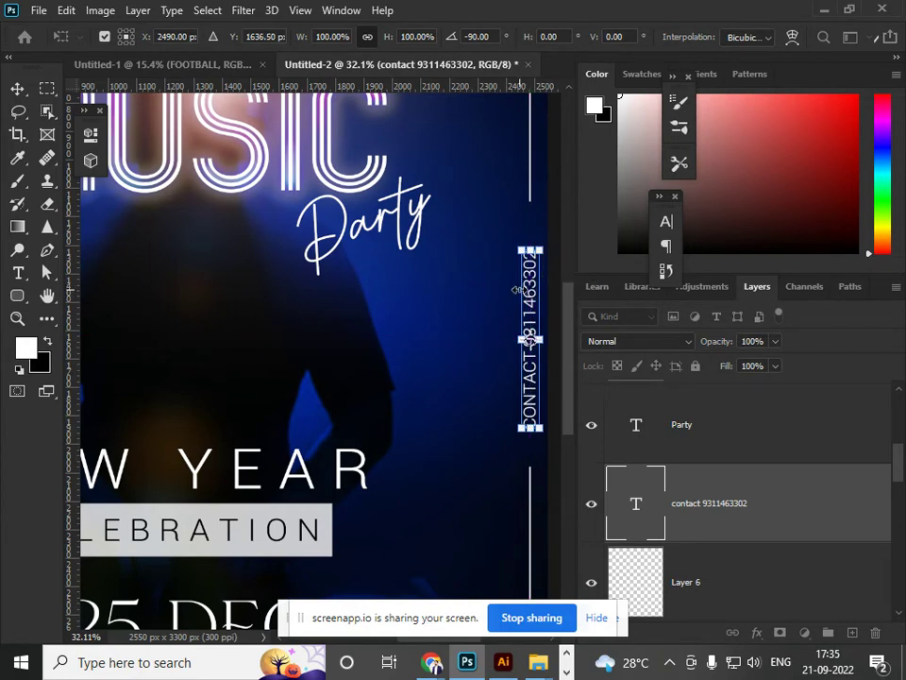
key("Return")
key("ctrl+0")
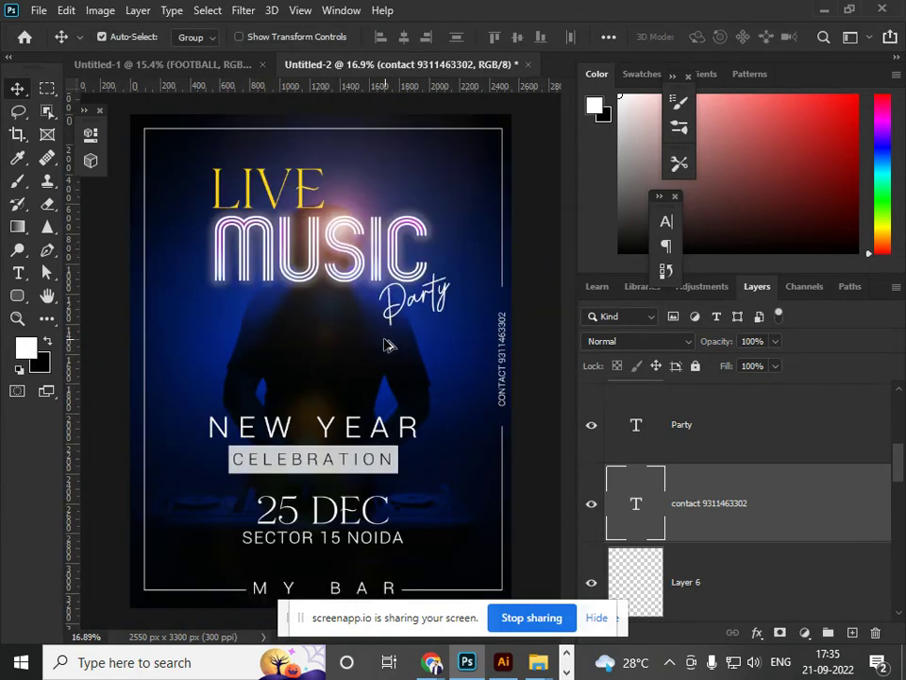
scroll(485, 421, "up", 2)
scroll(481, 425, "down", 3)
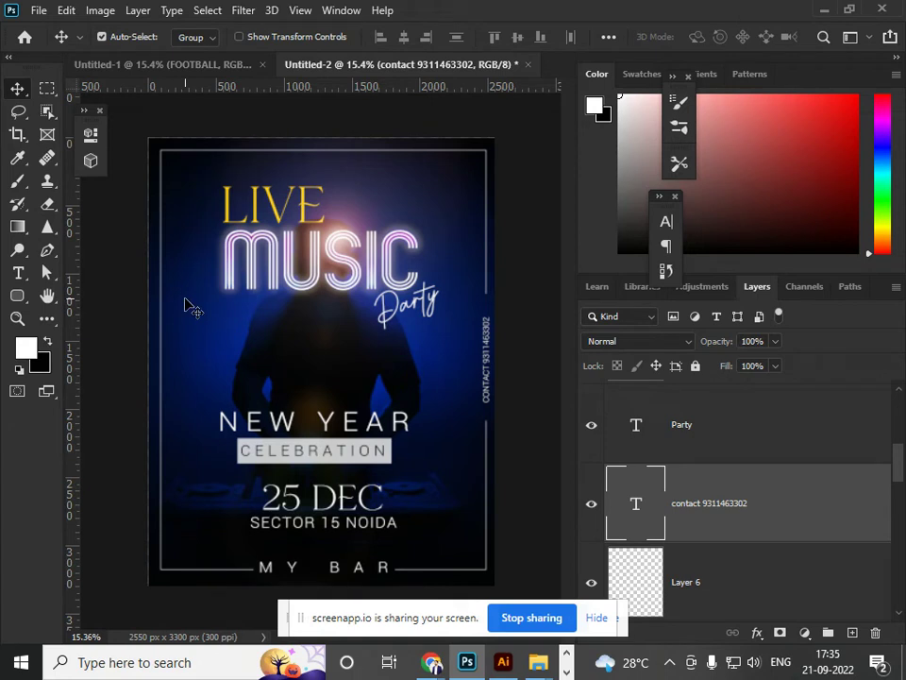
Enlarge the NEW YEAR text, the CELEBRATION text and its light band together, and position them above the 25 DEC line.
left_click(333, 458)
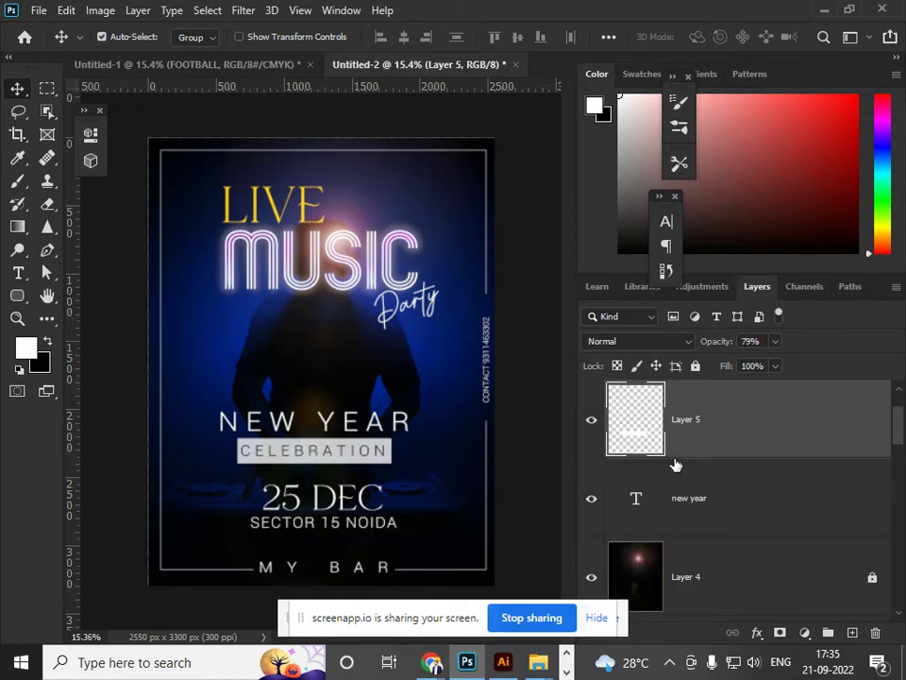
scroll(687, 481, "up", 1)
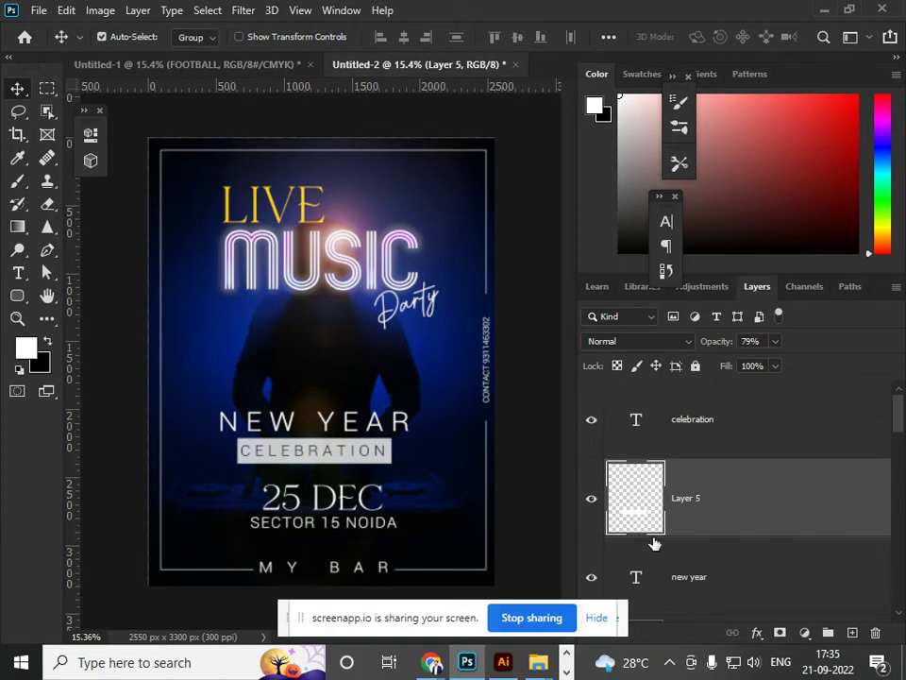
key("alt+]")
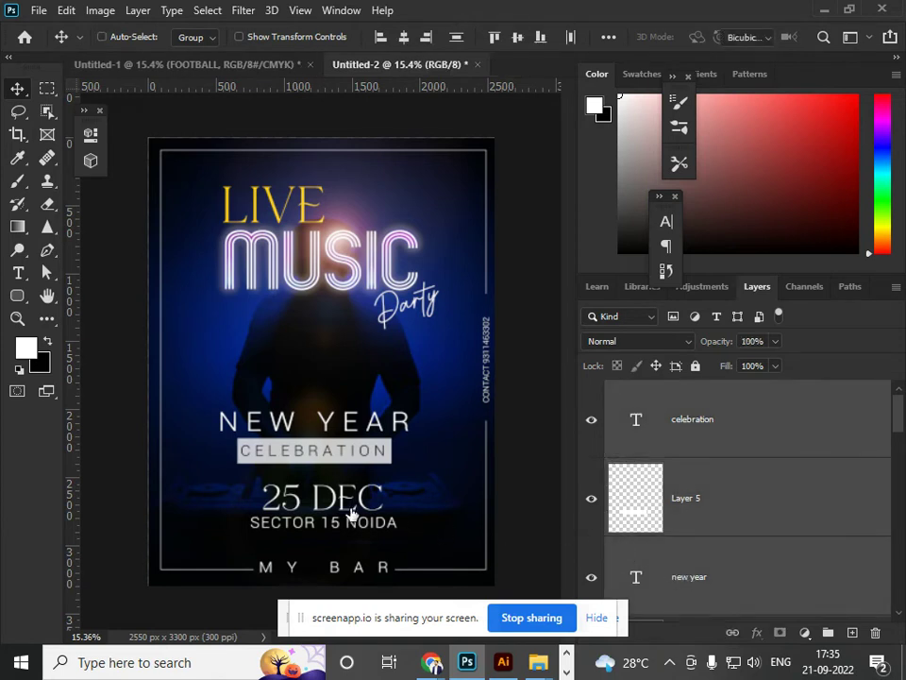
key("ctrl+t")
left_click_drag(413, 410, 449, 398)
mouse_move(396, 442)
left_mouse_down()
mouse_move(398, 432)
mouse_move(396, 449)
left_mouse_up()
key("Return")
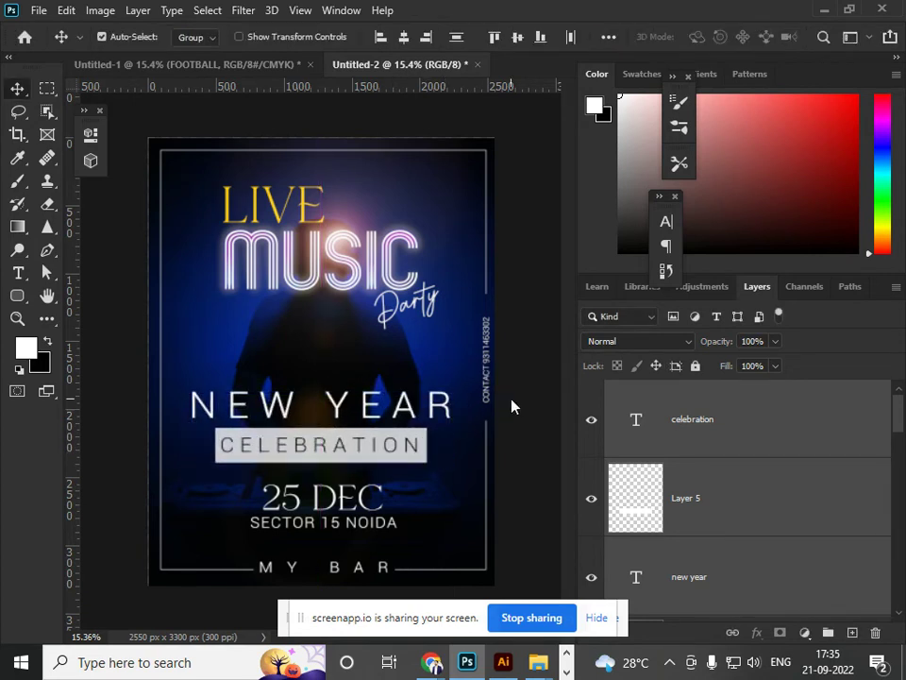
scroll(457, 420, "down", 2)
scroll(457, 420, "up", 3)
scroll(461, 425, "down", 2)
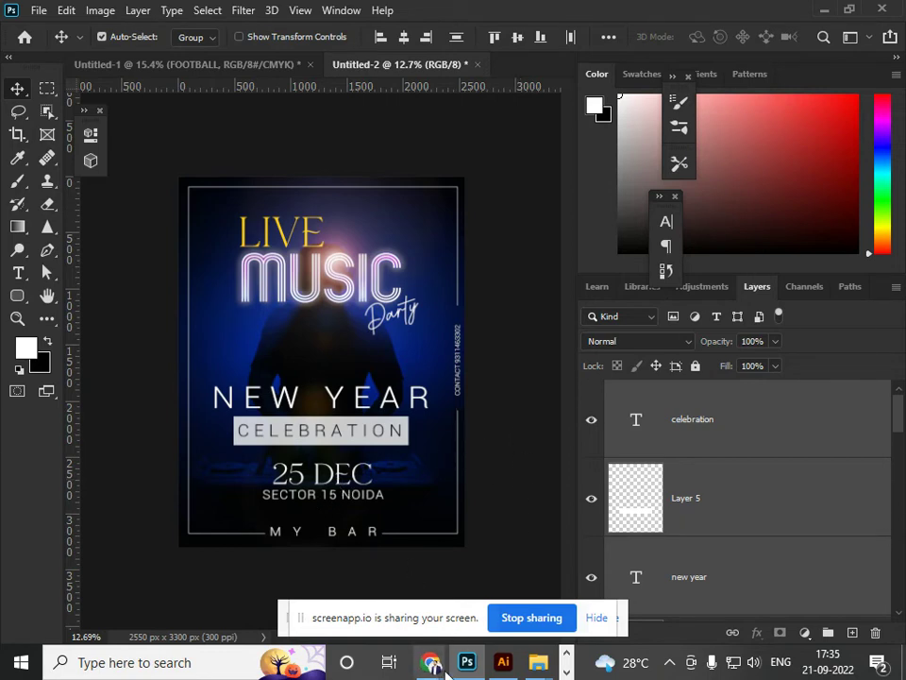
Switch to Chrome and search Google Images for "light party".
mouse_move(429, 667)
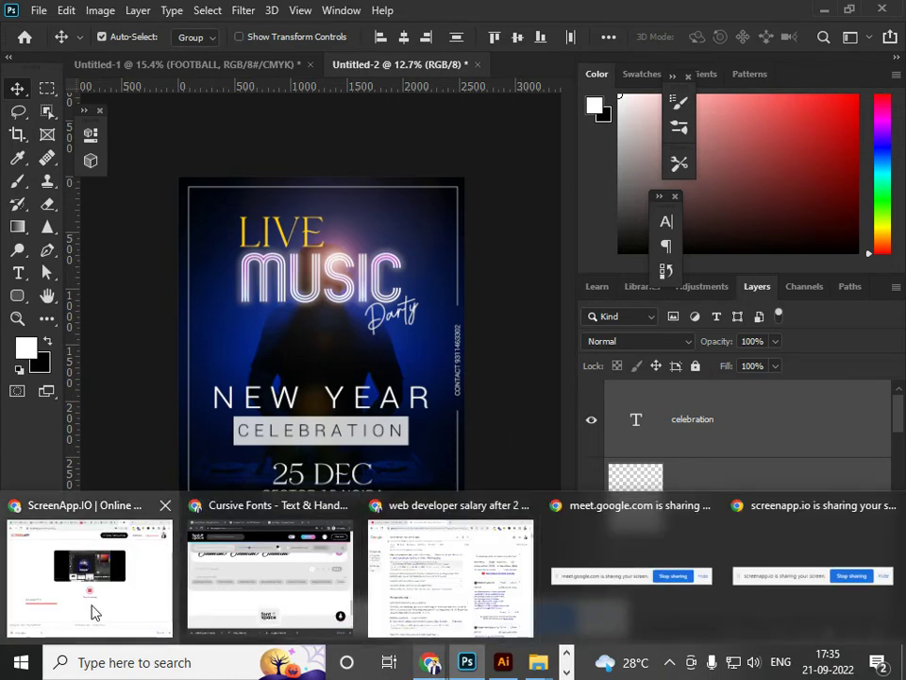
mouse_move(301, 610)
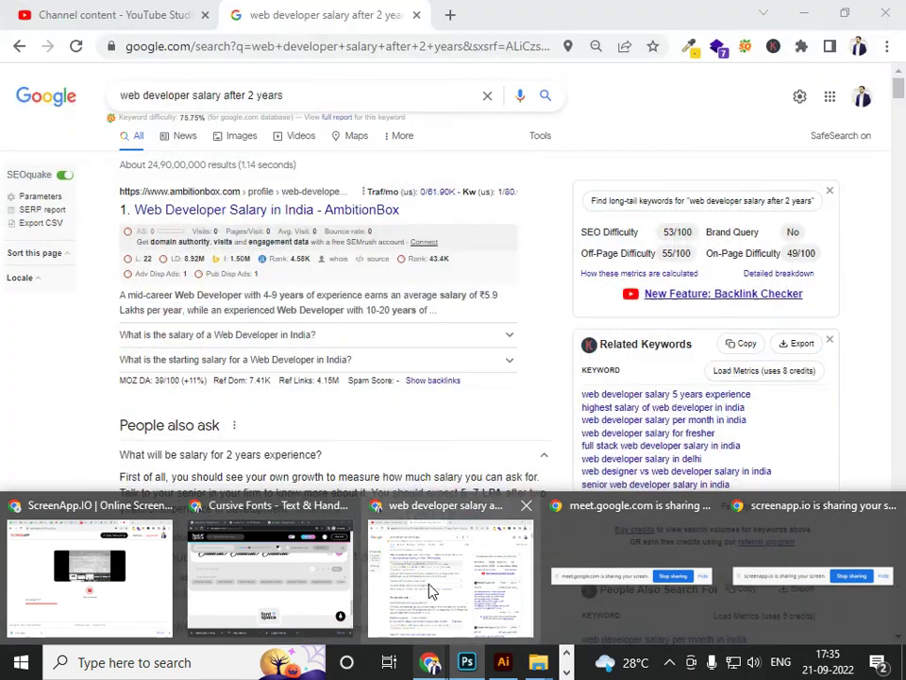
left_click(432, 589)
left_click(429, 47)
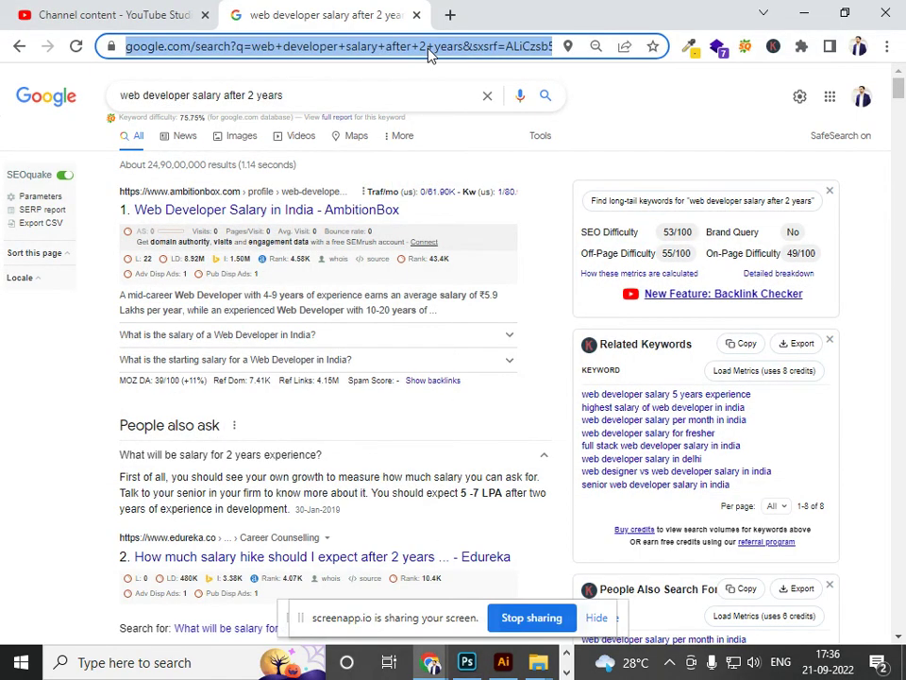
type("lig")
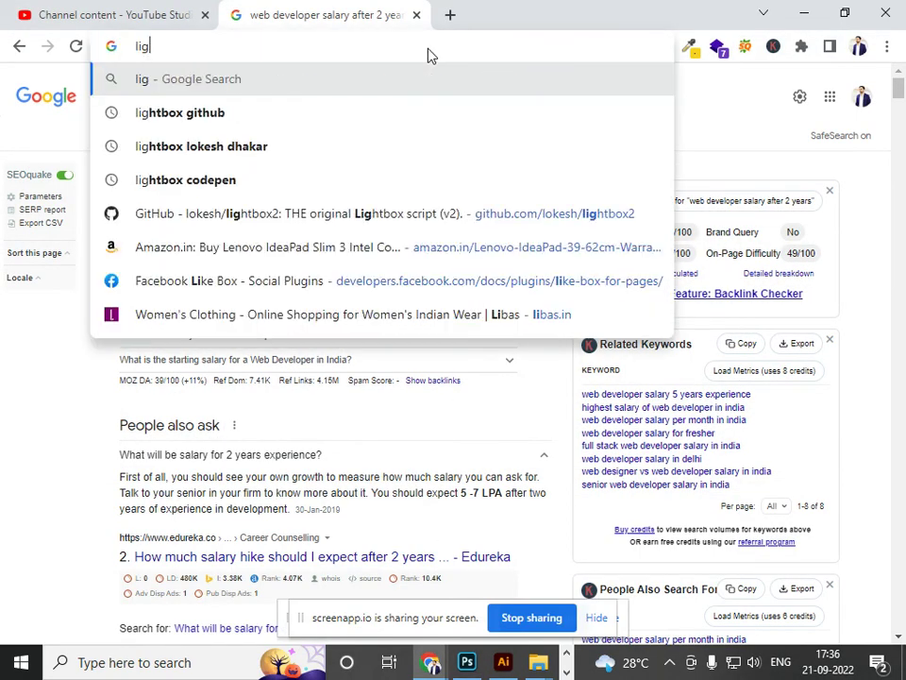
type("hts")
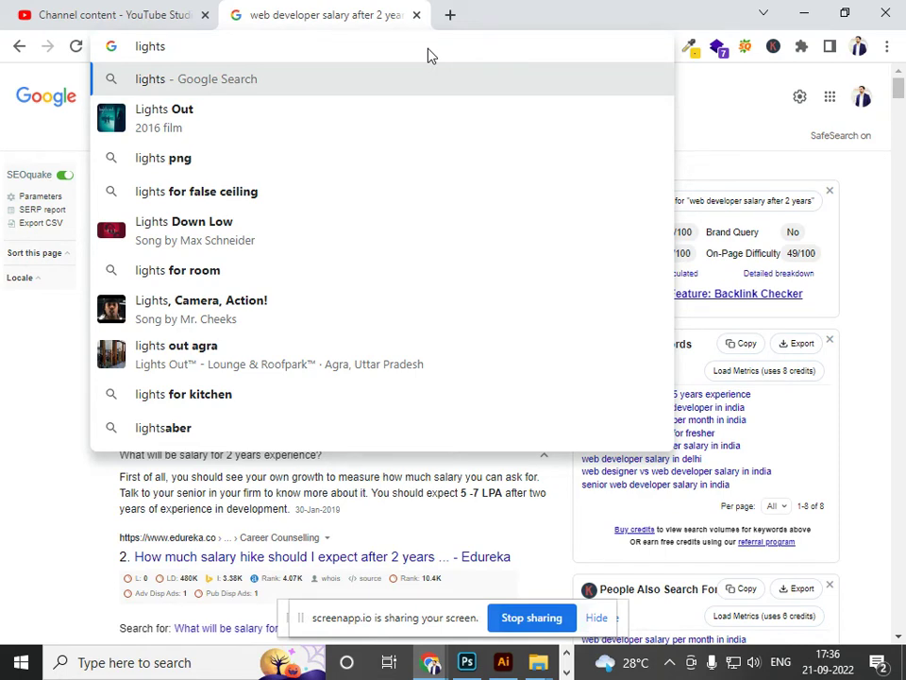
type("t")
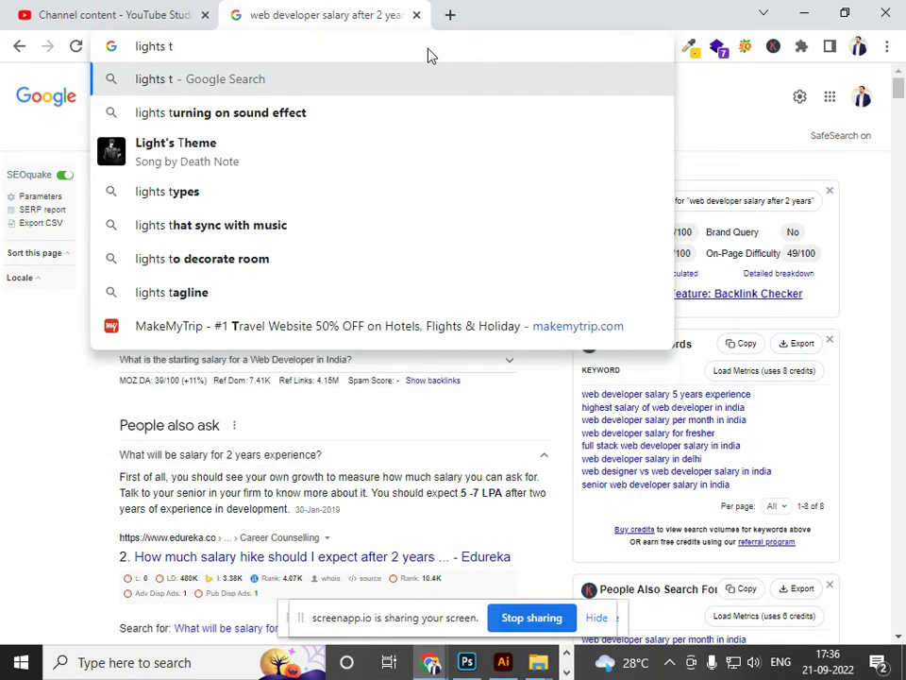
key("BackSpace")
type("o")
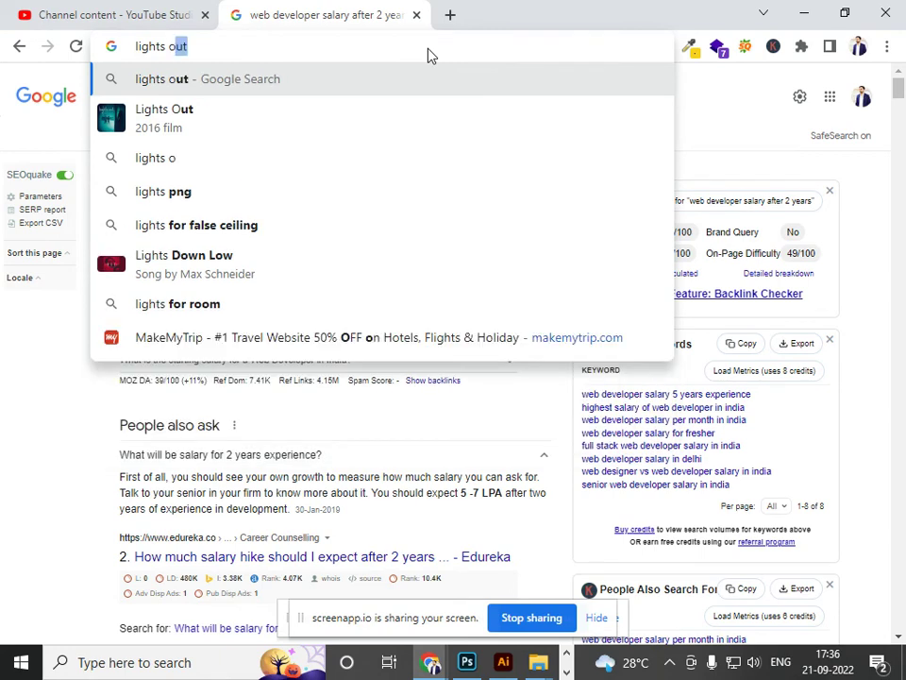
type("party")
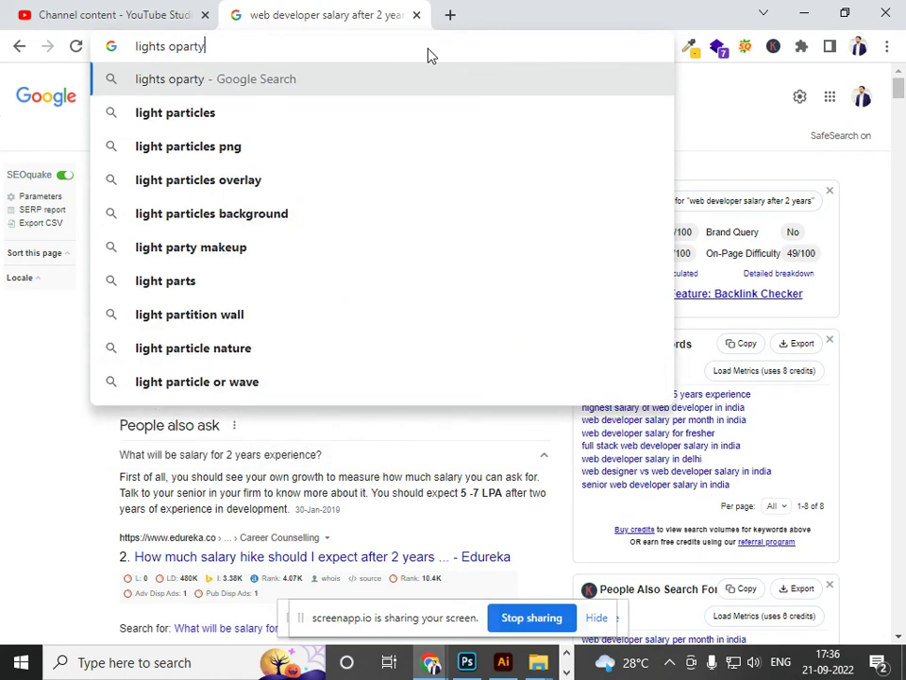
key("Return")
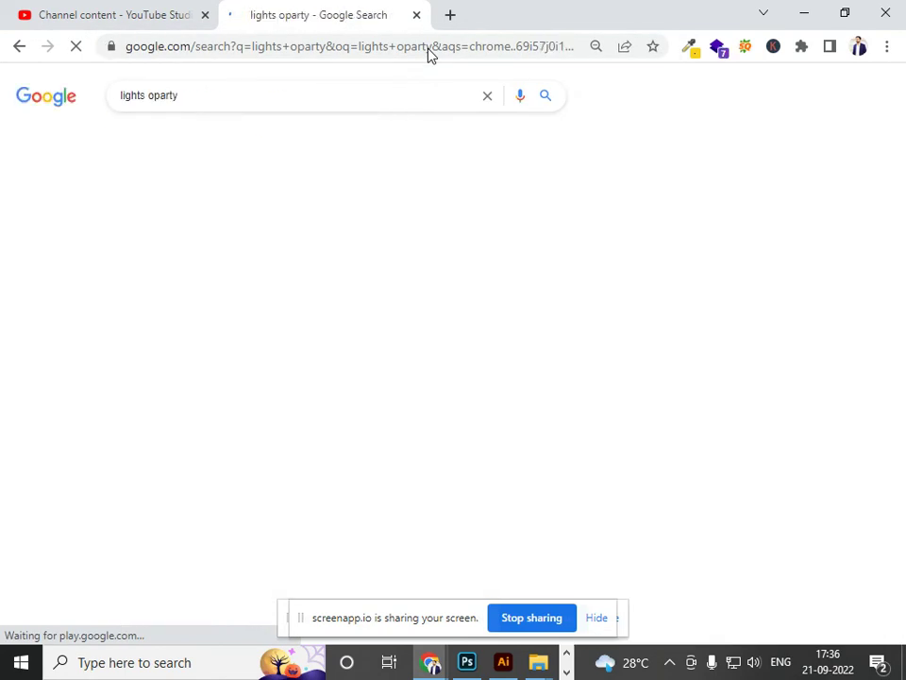
left_click(284, 193)
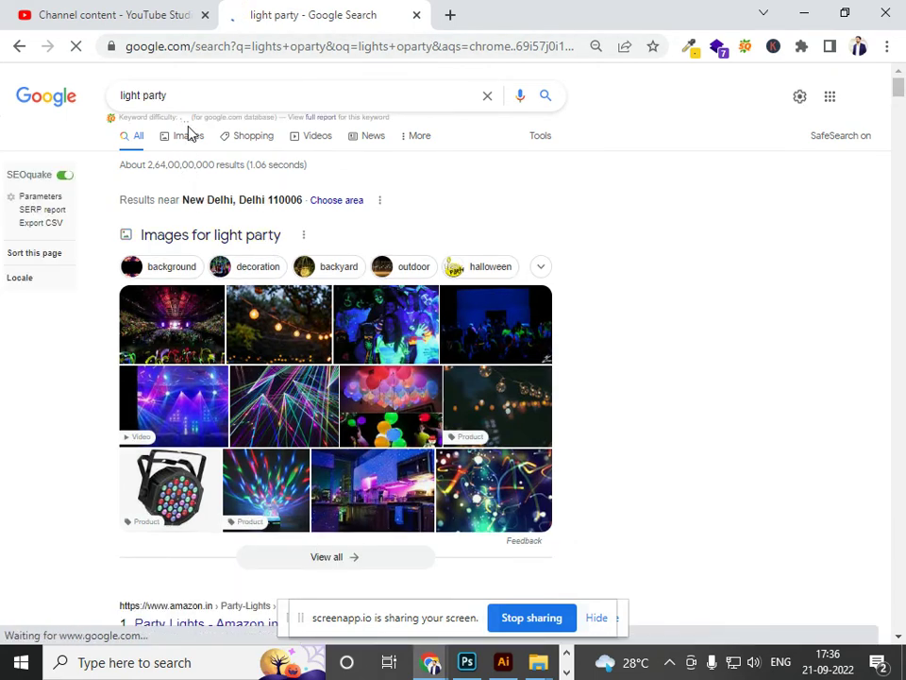
left_click(188, 139)
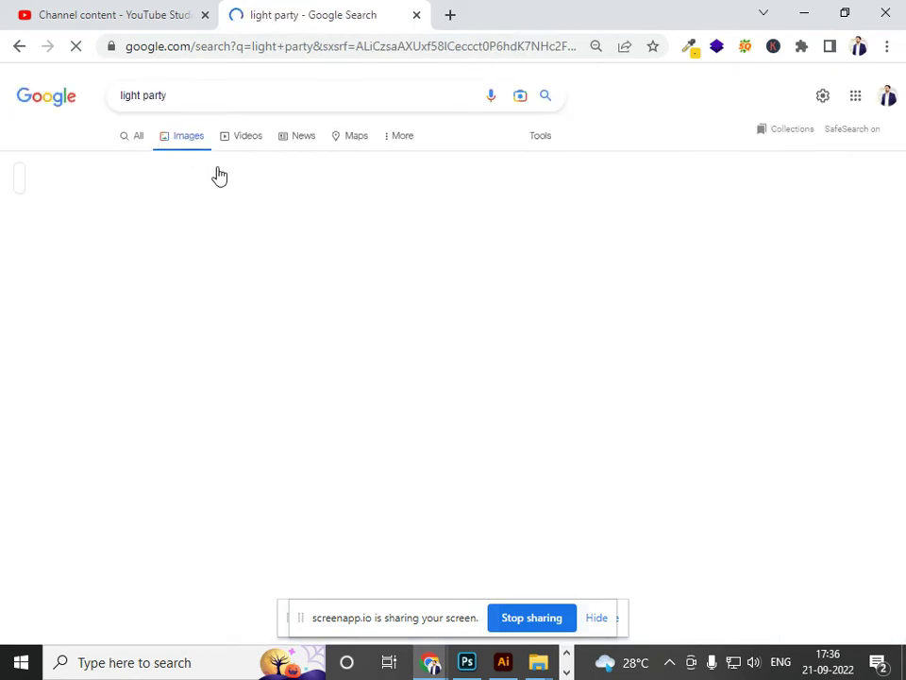
Find the Down South Party Hire picture of multicoloured laser beams through the related images and copy the image.
scroll(492, 348, "down", 3)
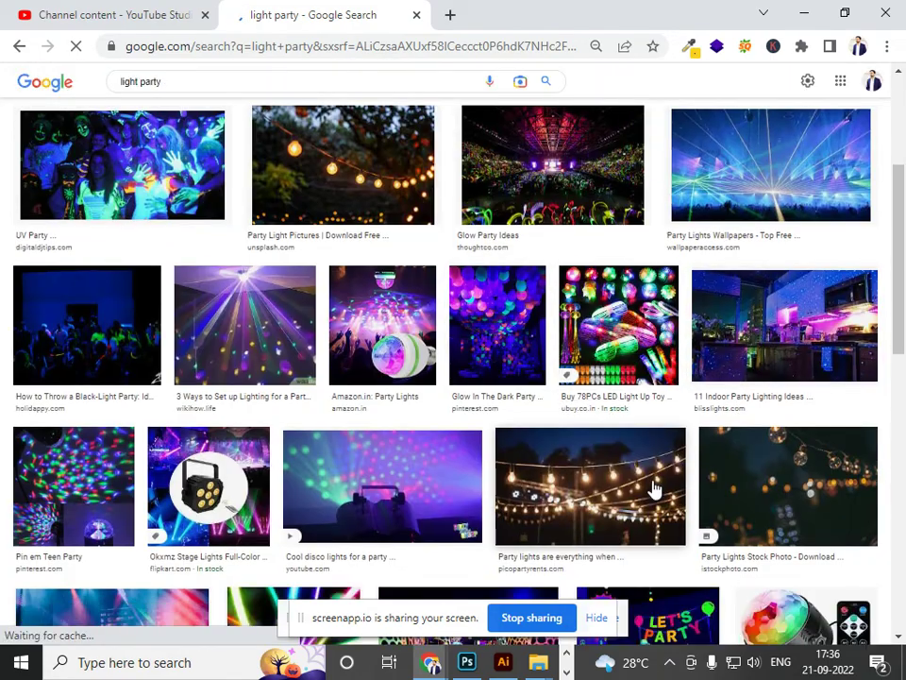
scroll(816, 490, "down", 2)
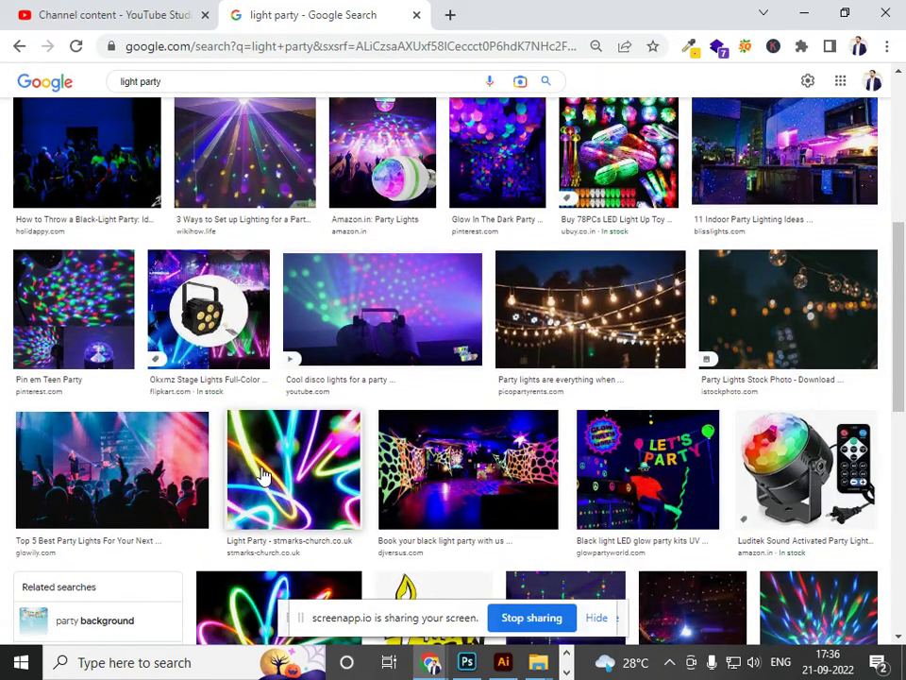
scroll(261, 477, "down", 1)
scroll(261, 477, "down", 3)
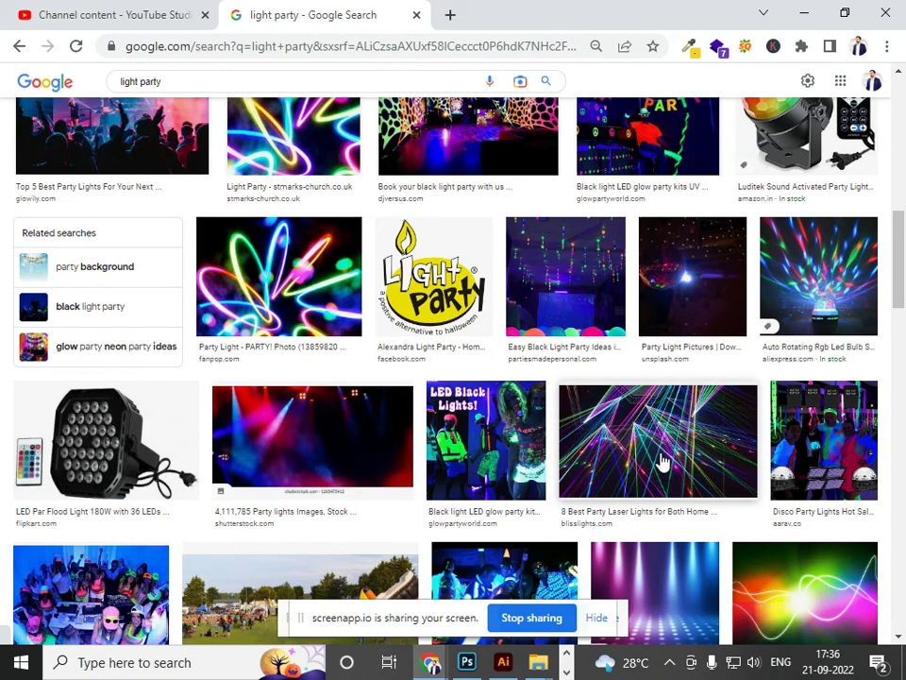
left_click(660, 459)
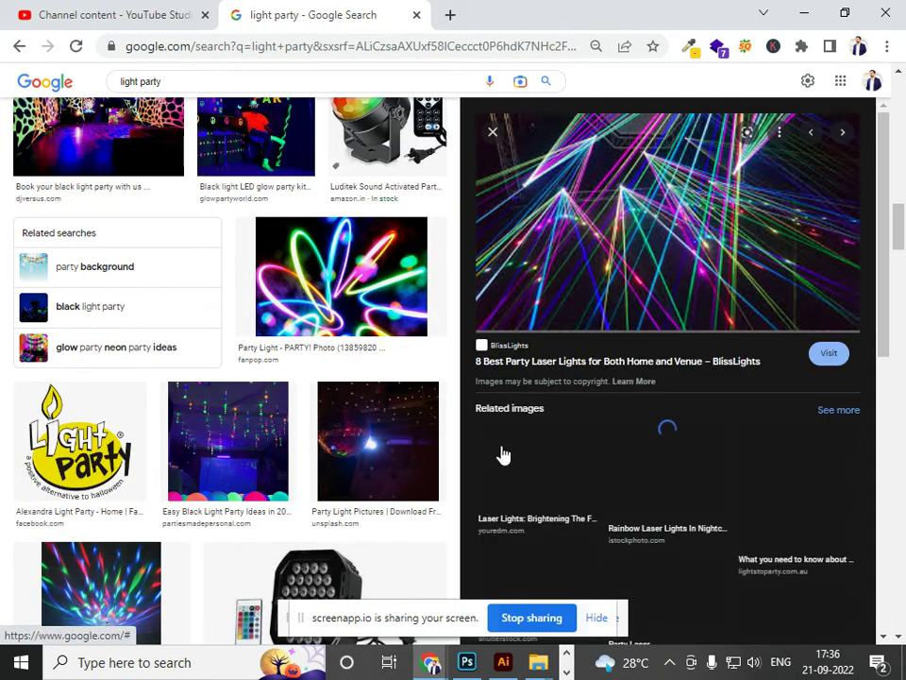
scroll(643, 469, "down", 3)
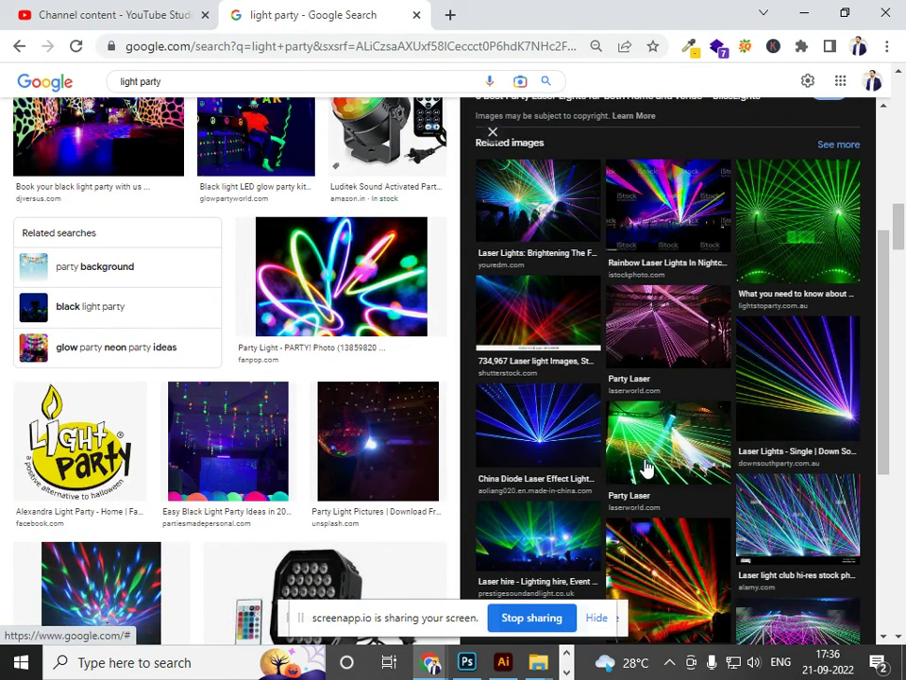
scroll(645, 468, "up", 1)
left_click(813, 467)
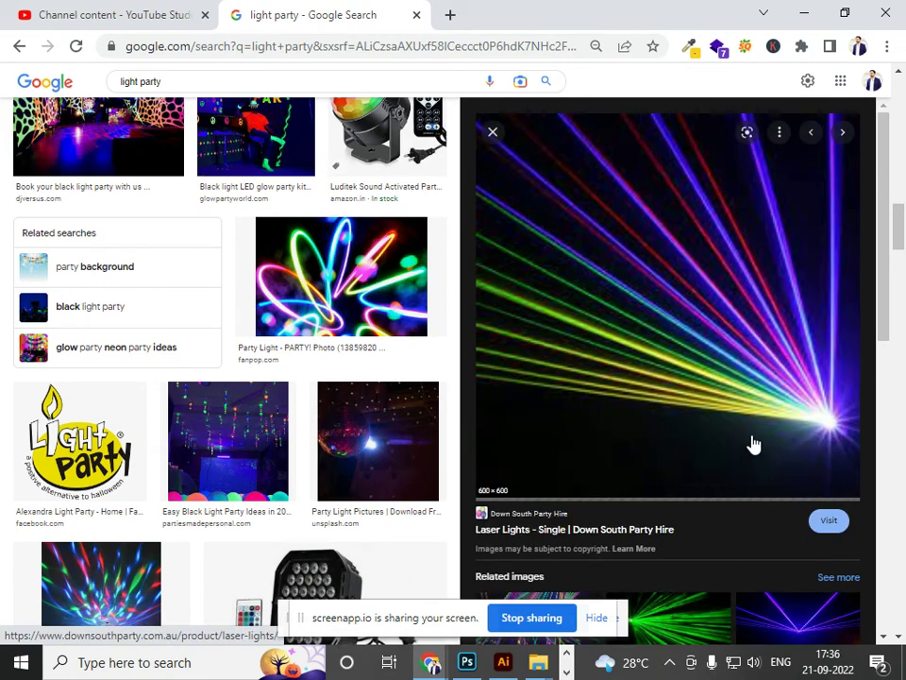
scroll(741, 449, "down", 3)
scroll(770, 443, "up", 3)
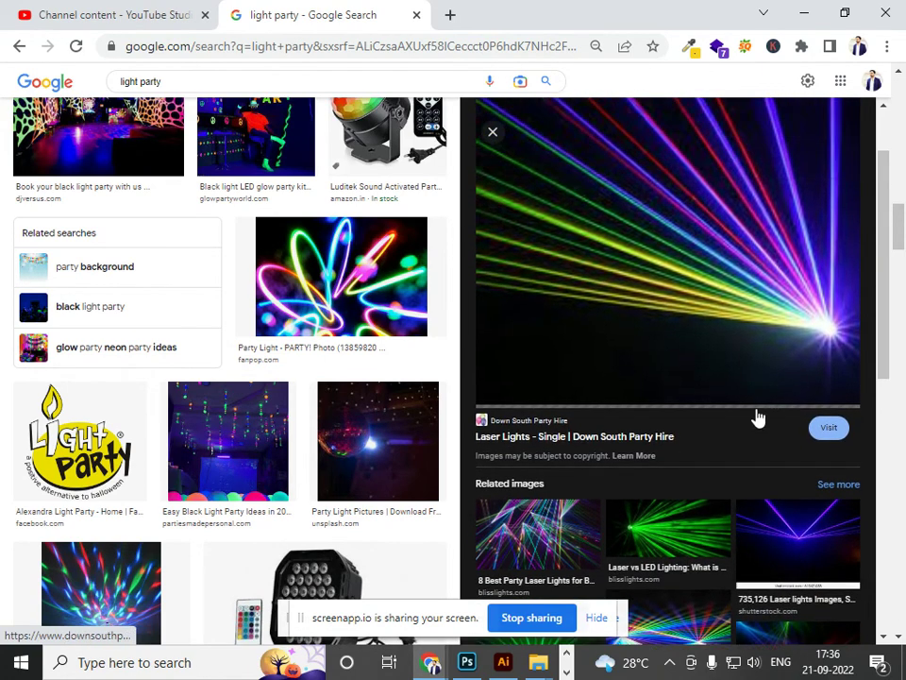
right_click(679, 366)
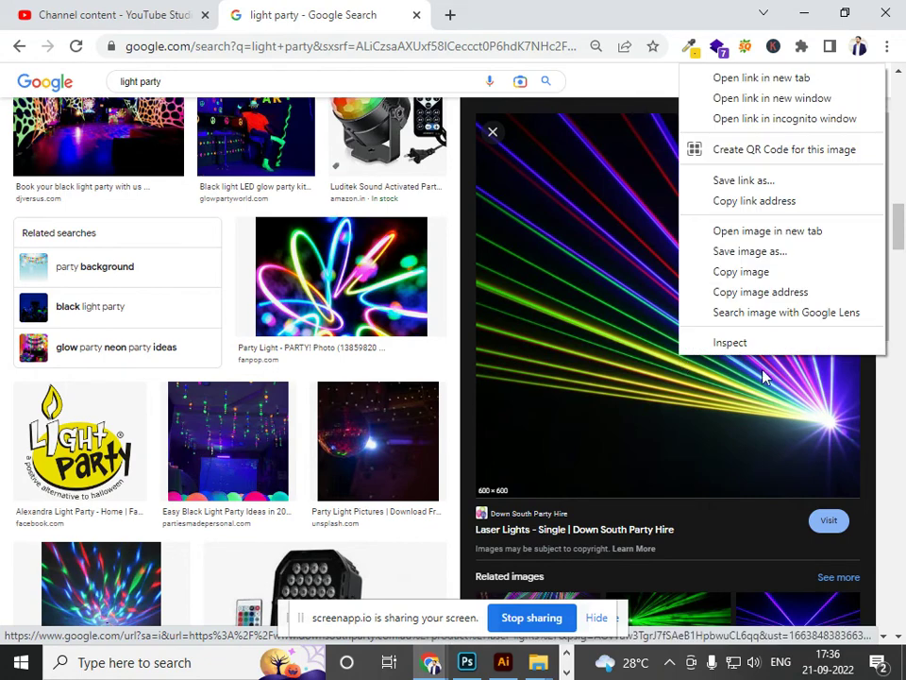
left_click(773, 273)
Switch back to Photoshop and paste the copied laser image directly above the DJ photo on Layer 3.
key("alt+Tab")
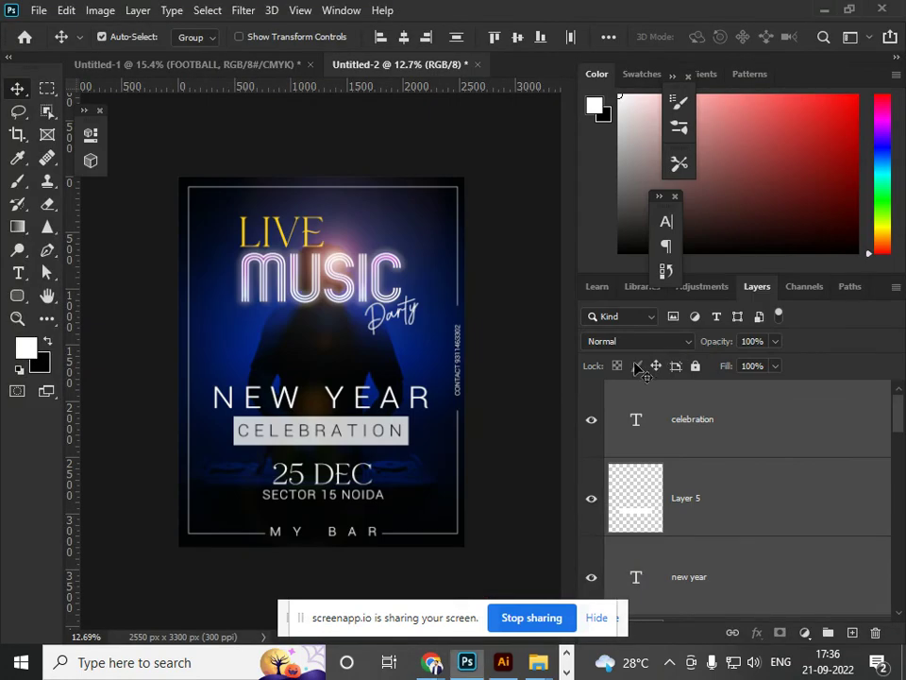
left_click(677, 521)
scroll(679, 522, "down", 10)
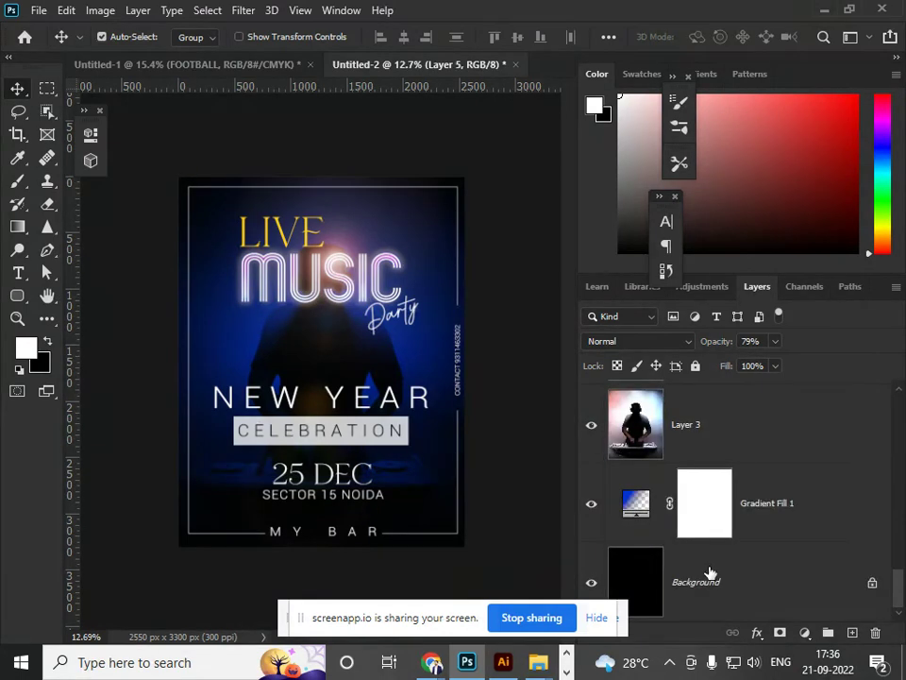
left_click(744, 433)
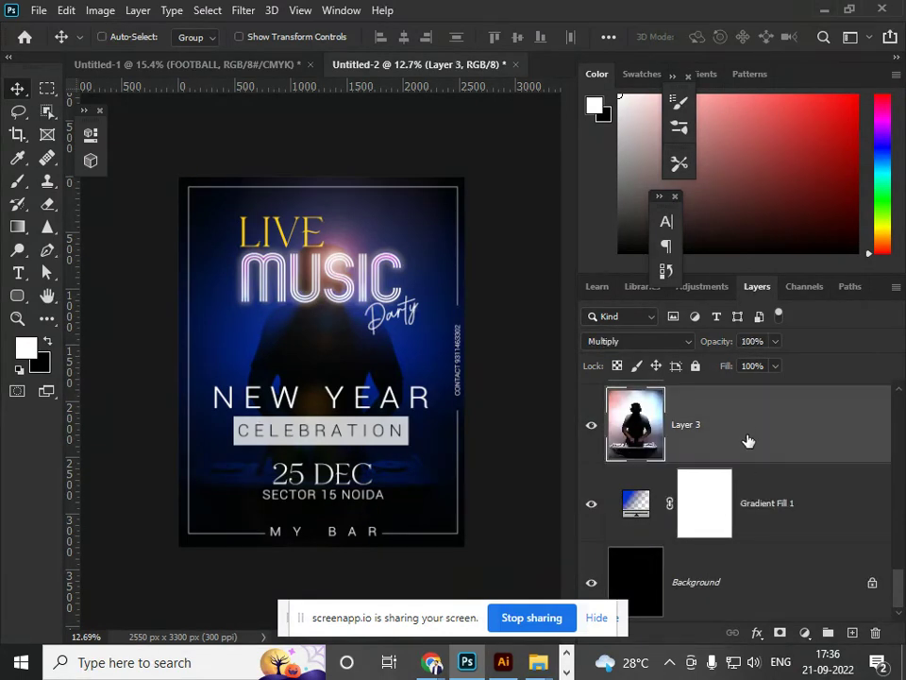
key("ctrl+v")
Scale the pasted laser image to about 705% and position it to cover the whole poster, with its upper edge on the canvas edge.
key("ctrl+t")
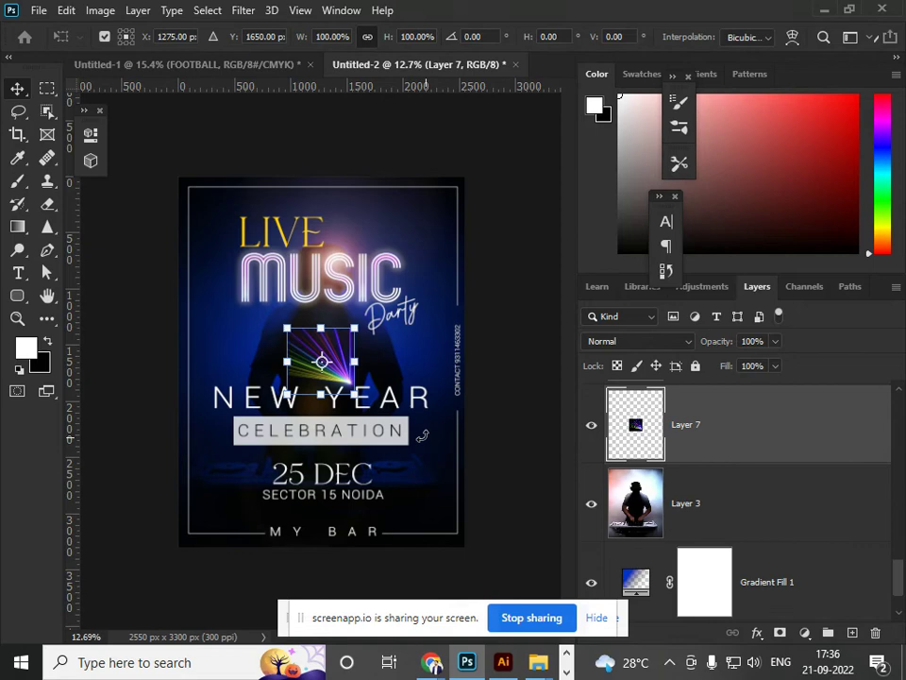
left_click_drag(356, 396, 546, 612)
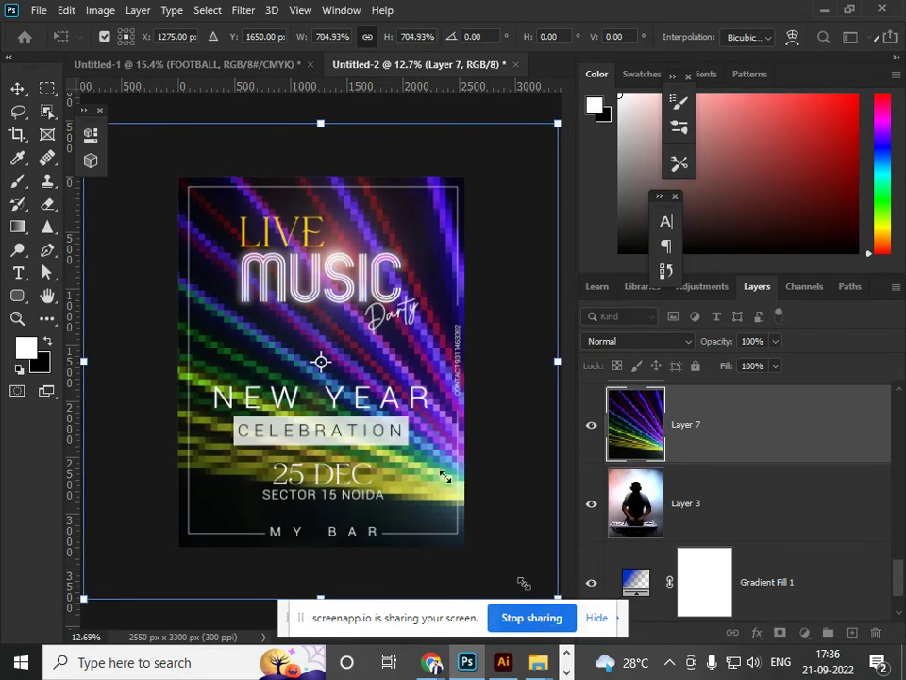
left_click_drag(448, 455, 445, 493)
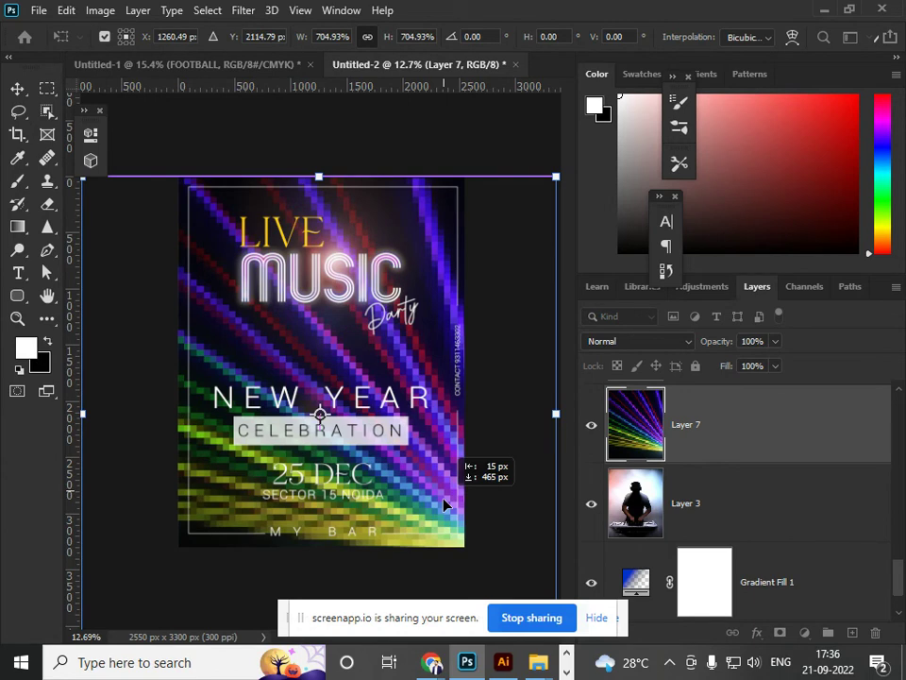
key("Return")
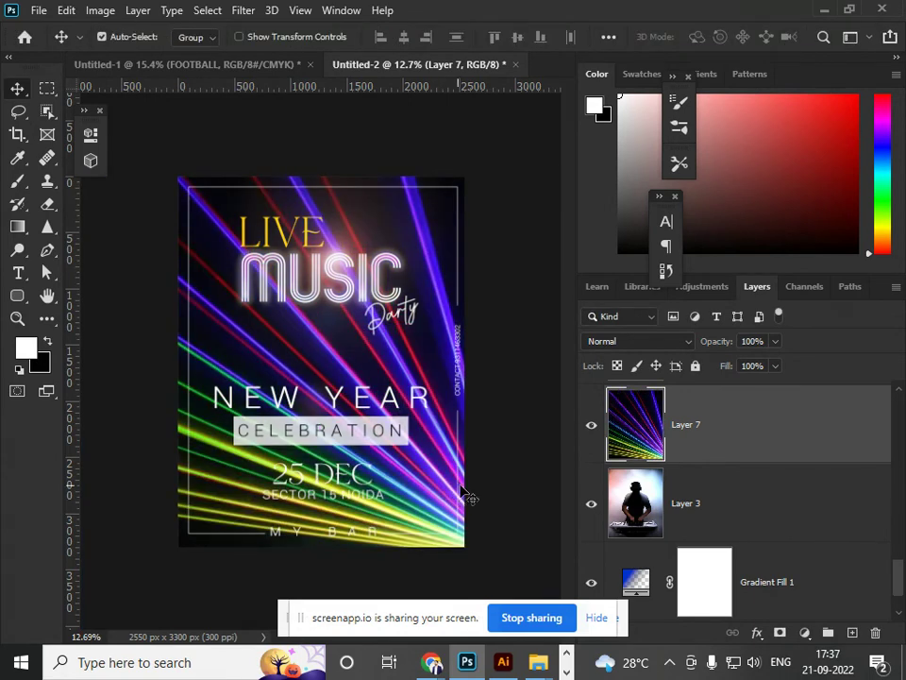
Set the laser image layer's blend mode to Screen and its opacity to 52%.
left_click(668, 349)
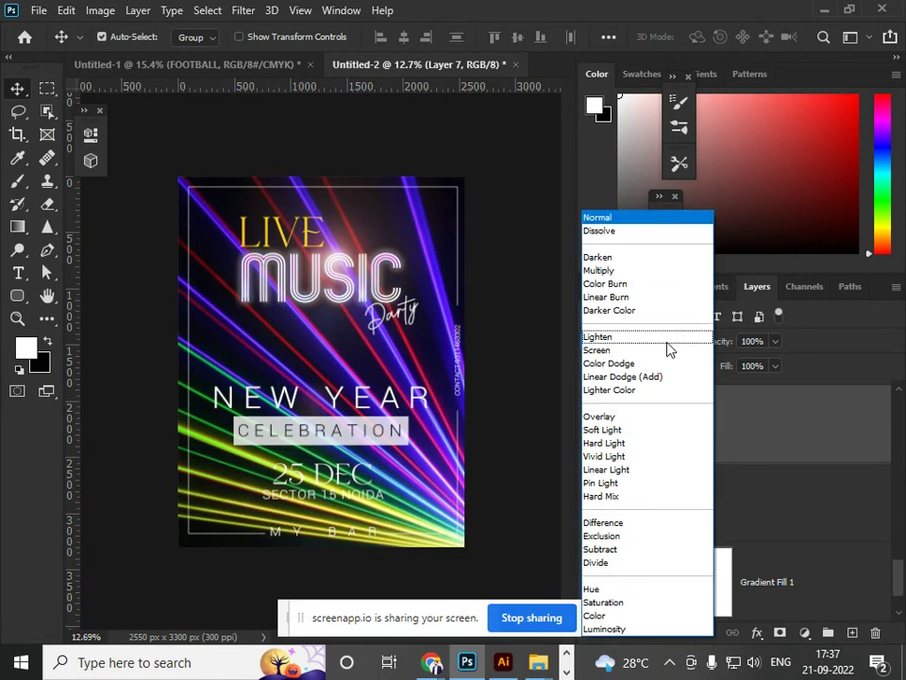
left_click(607, 352)
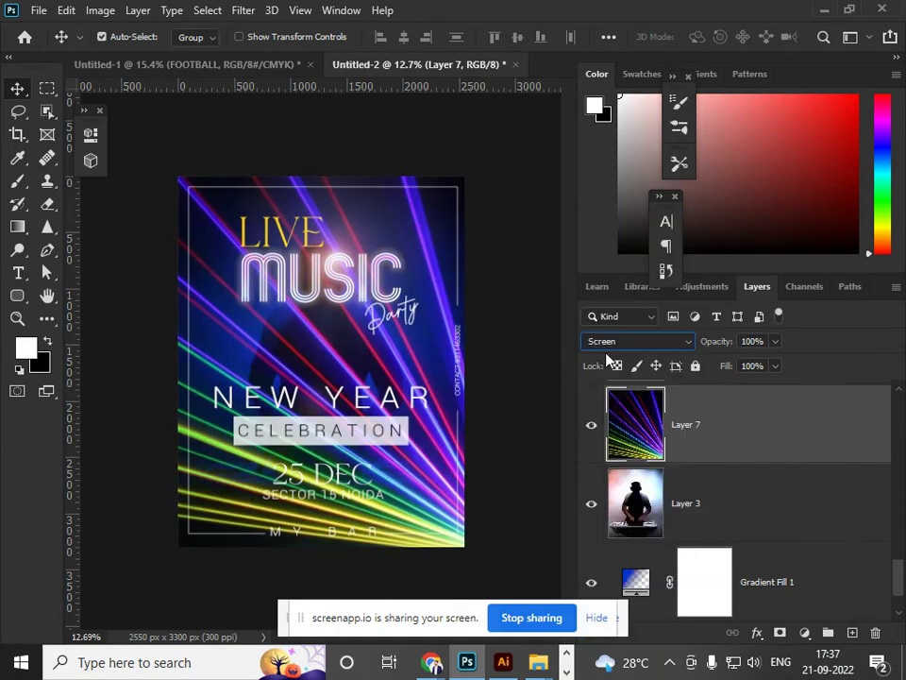
left_click(774, 342)
left_click_drag(714, 374, 706, 375)
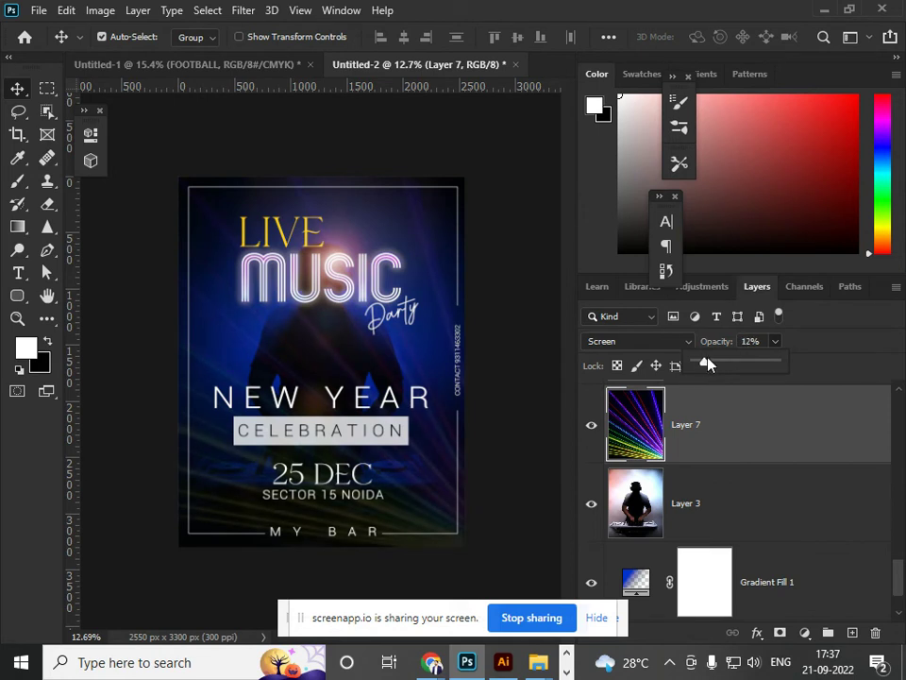
left_click_drag(726, 367, 739, 367)
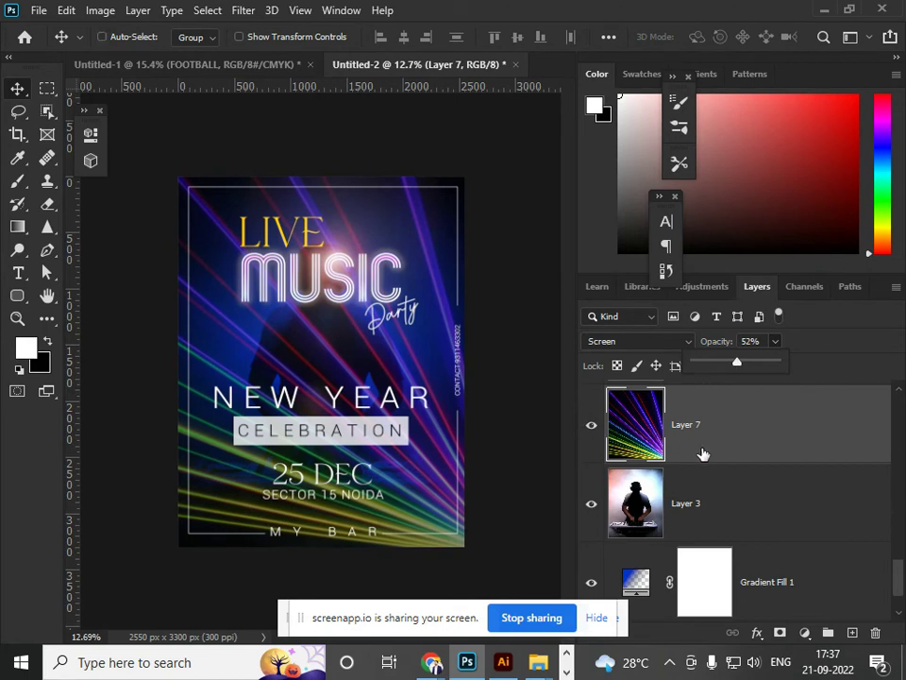
Move the laser layer below the DJ photo on Layer 3 and apply a Gaussian Blur with a 49.8-pixel radius.
key("ctrl+bracketleft")
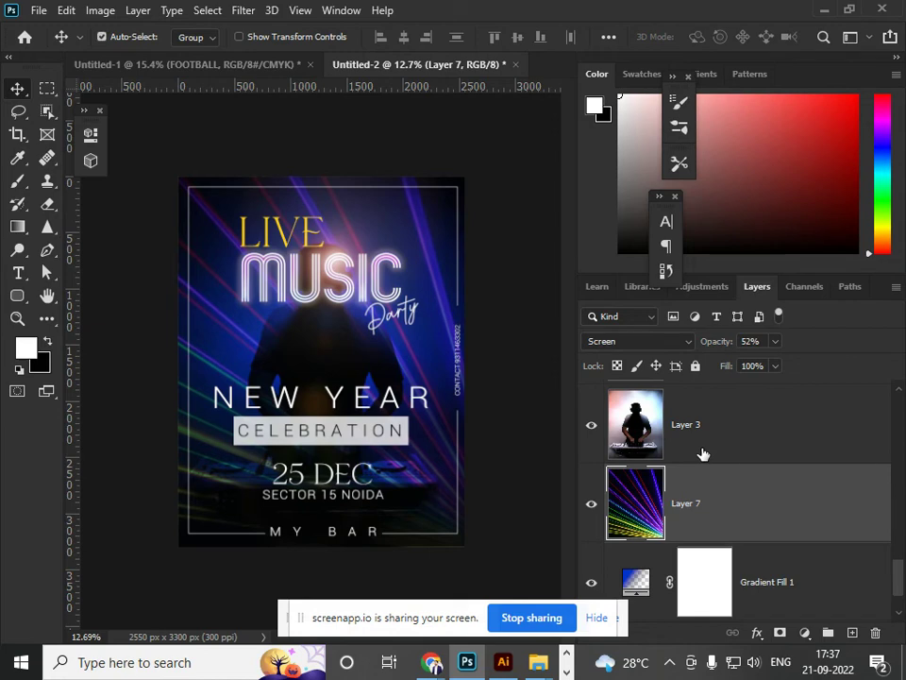
left_click(248, 12)
mouse_move(285, 209)
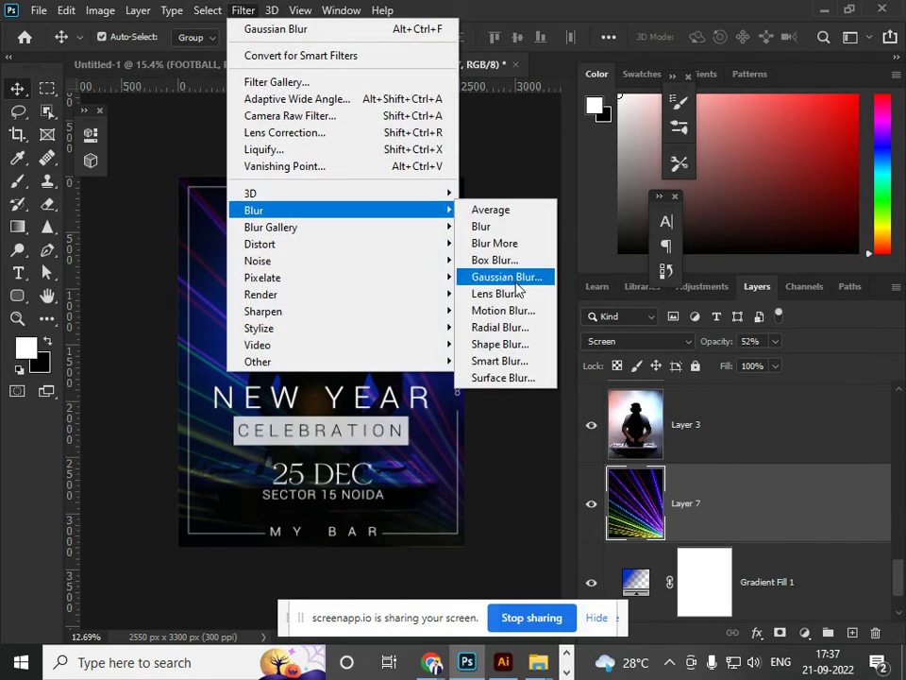
left_click(516, 283)
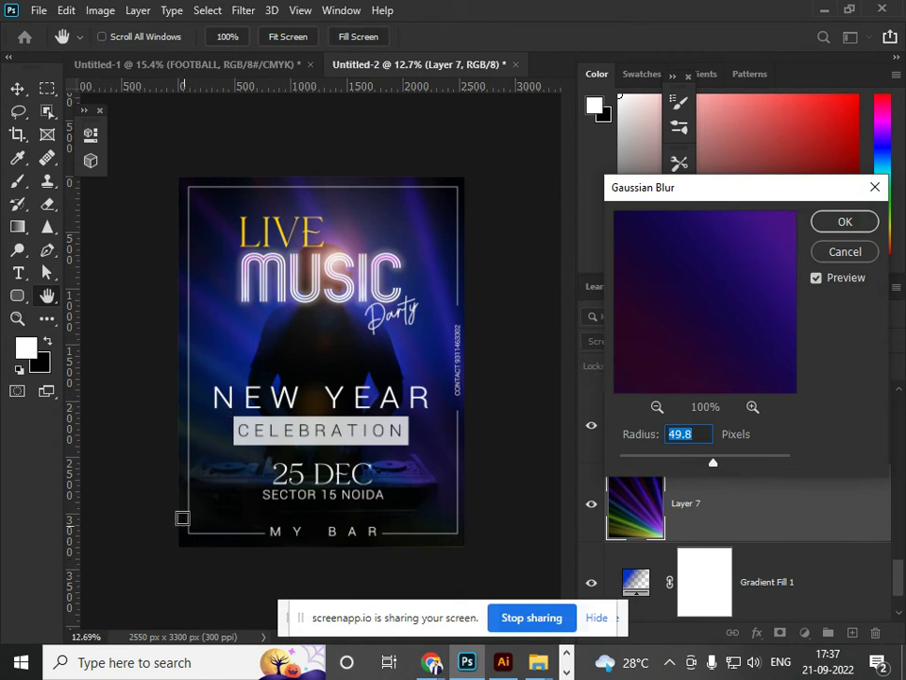
left_click(843, 226)
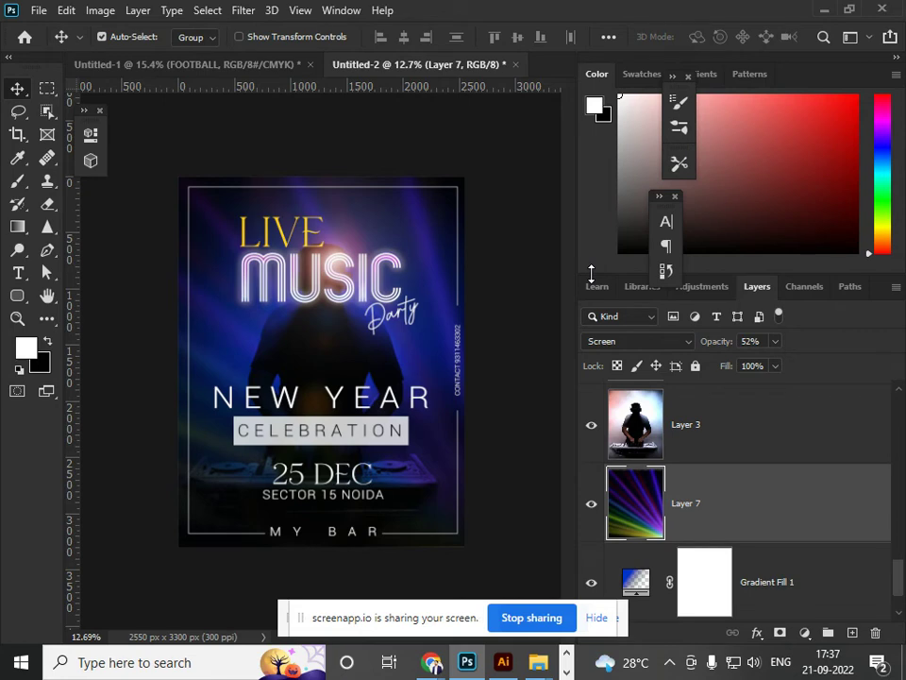
scroll(321, 361, "up", 2)
scroll(321, 361, "down", 2)
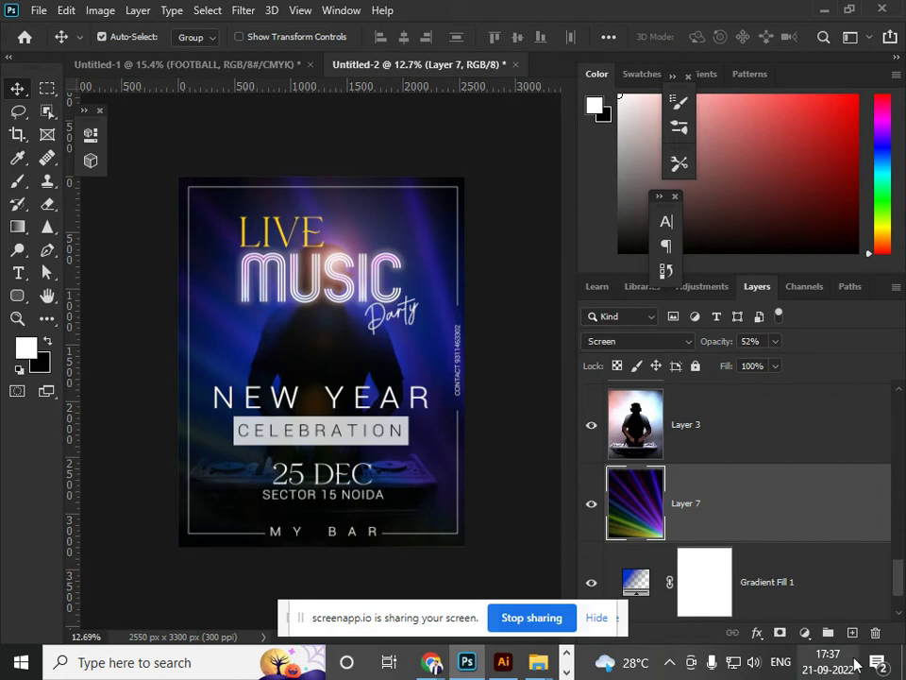
Add a new layer directly above the DJ photo on Layer 3 and fill it with black.
left_click(775, 427)
left_click(852, 633)
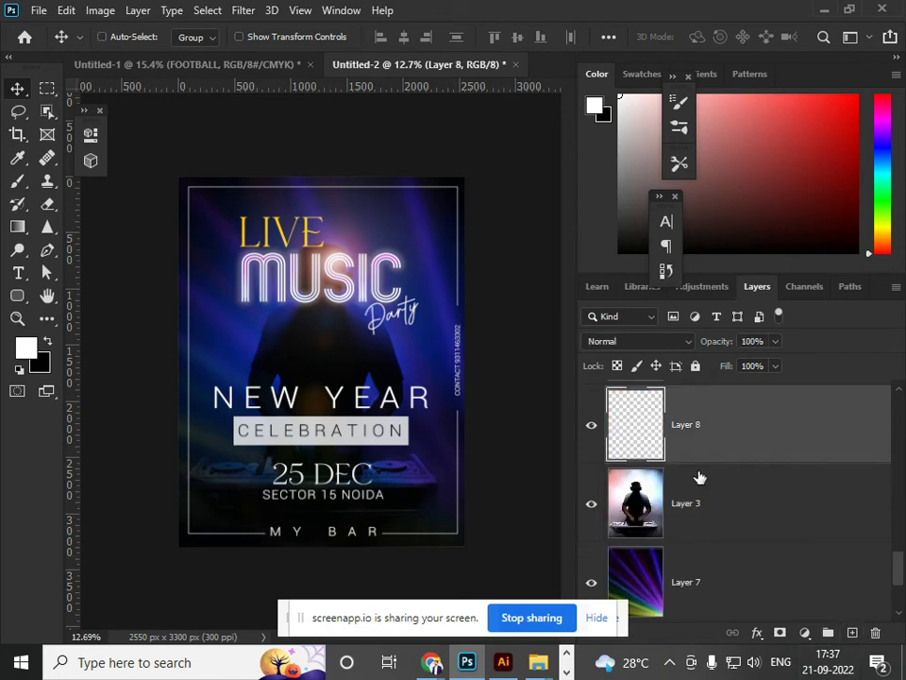
key("ctrl+BackSpace")
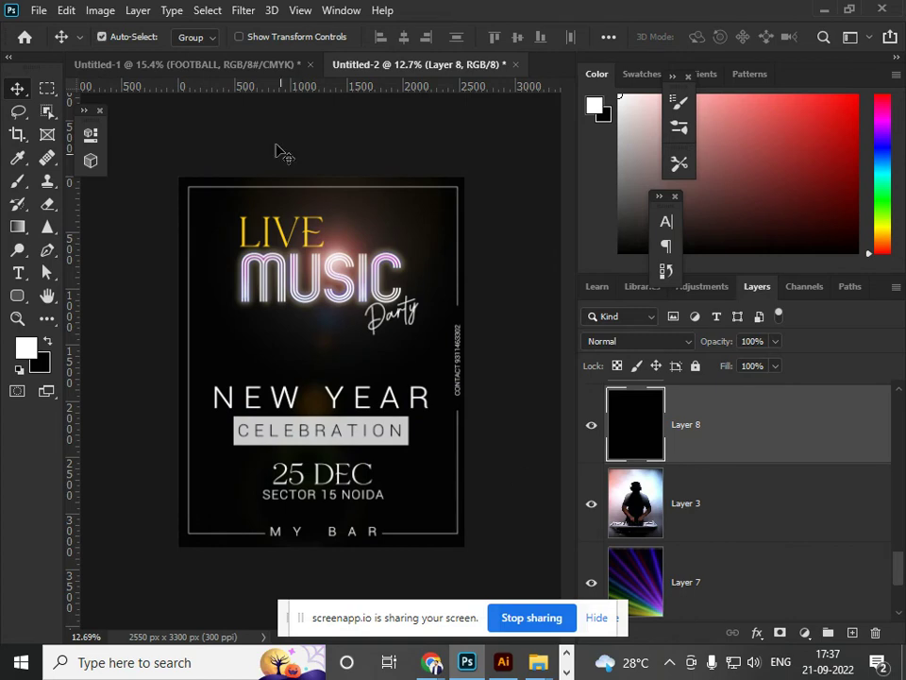
Render a 50-300mm Zoom lens flare at 100% brightness in the black layer's lower-left area and set the layer's blend mode to Screen.
left_click(241, 11)
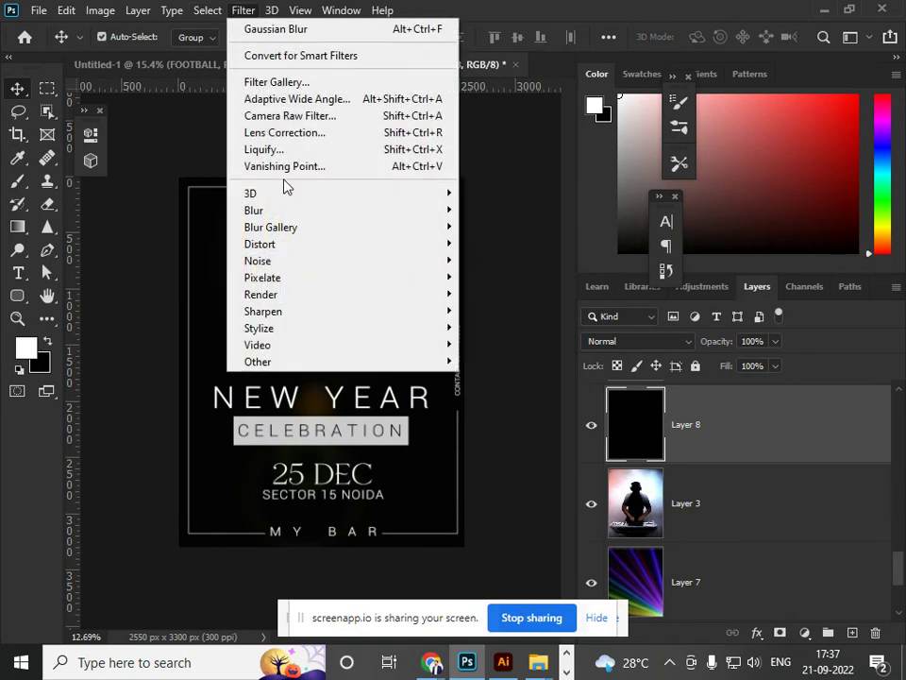
mouse_move(302, 296)
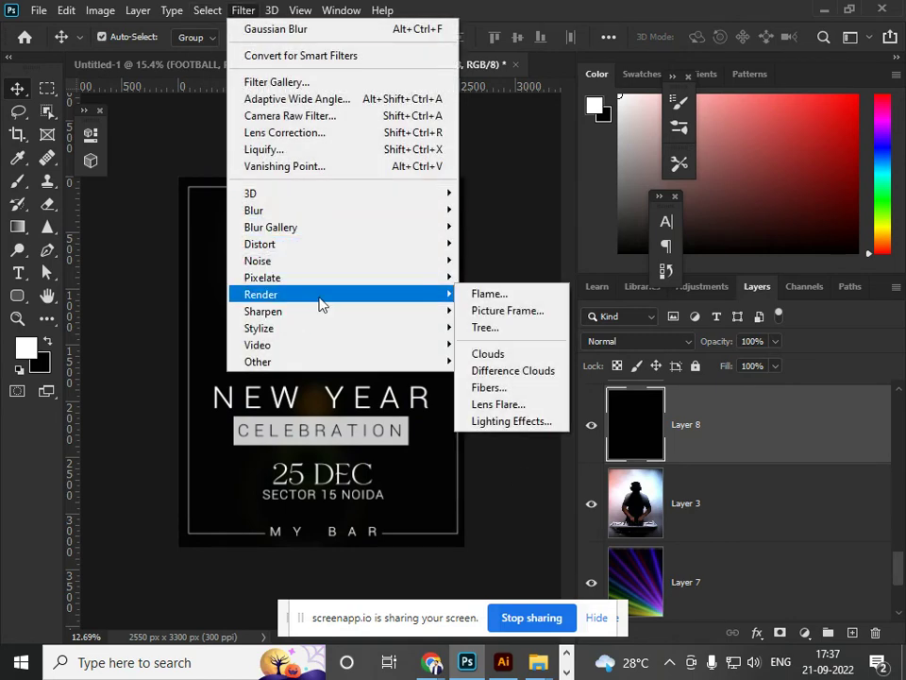
left_click(517, 404)
left_click_drag(653, 217, 614, 316)
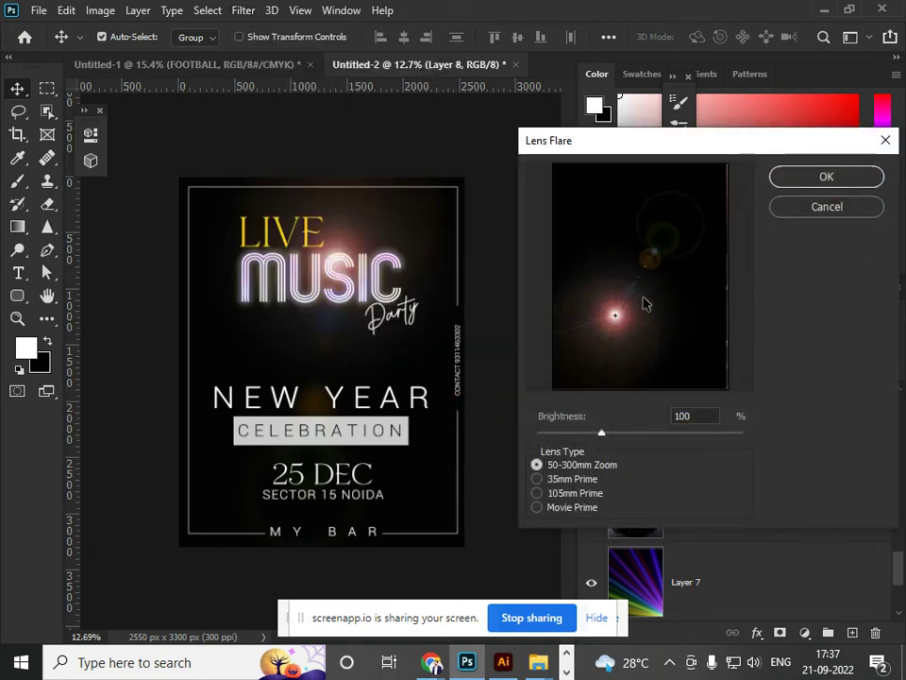
left_click(798, 182)
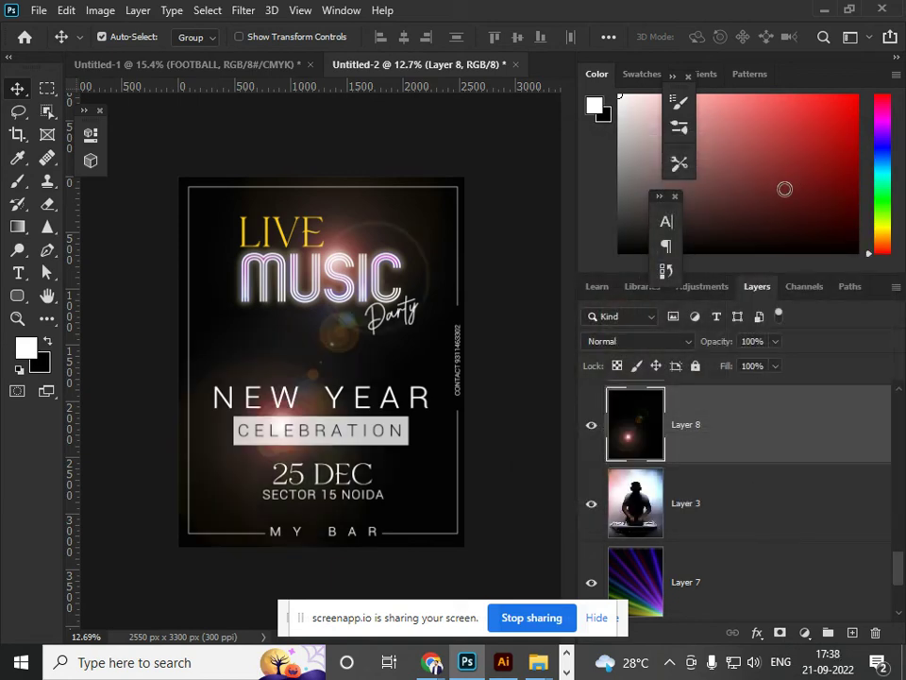
left_click(665, 342)
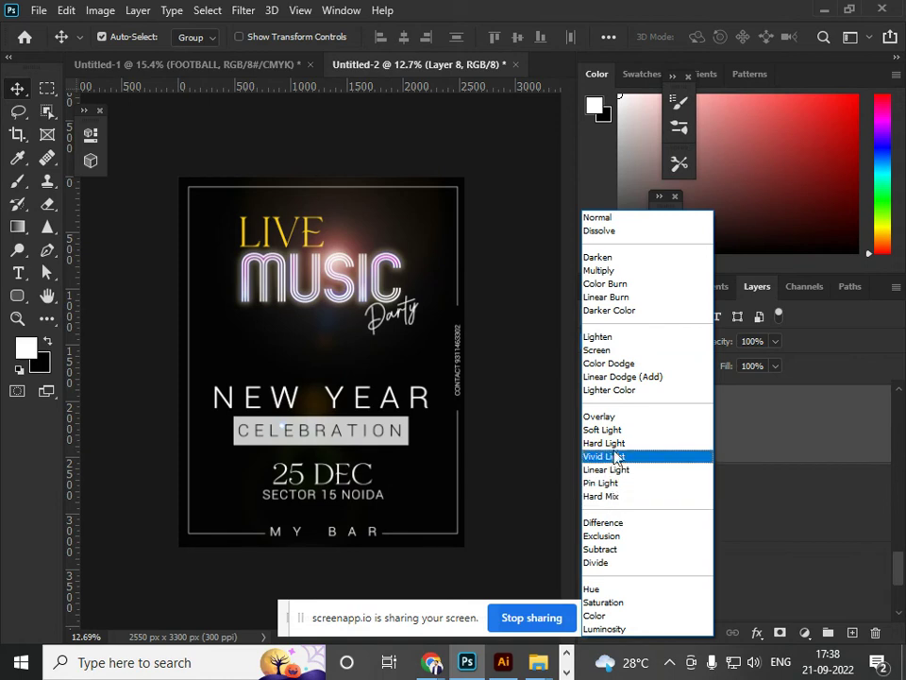
left_click(616, 351)
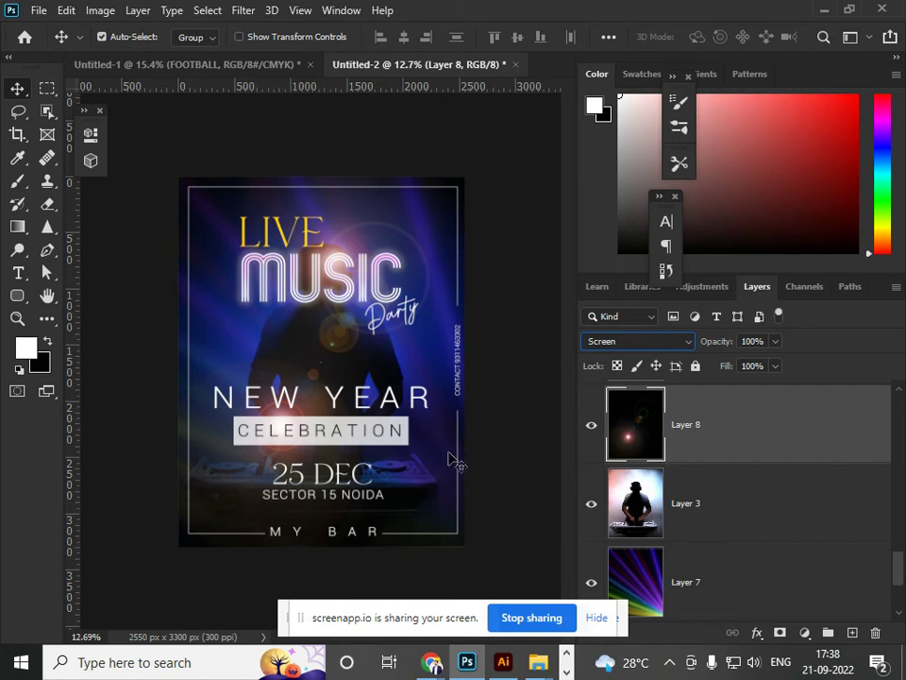
Add a black layer mask to the lens flare layer and choose the basic black-to-white preset for the Gradient tool.
left_click(780, 633, "alt")
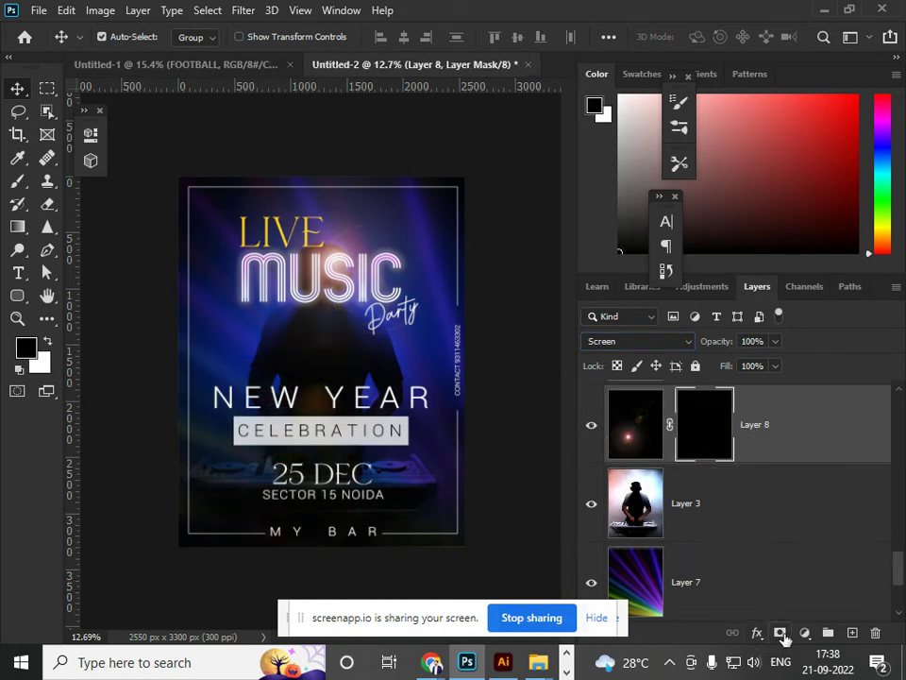
key("g")
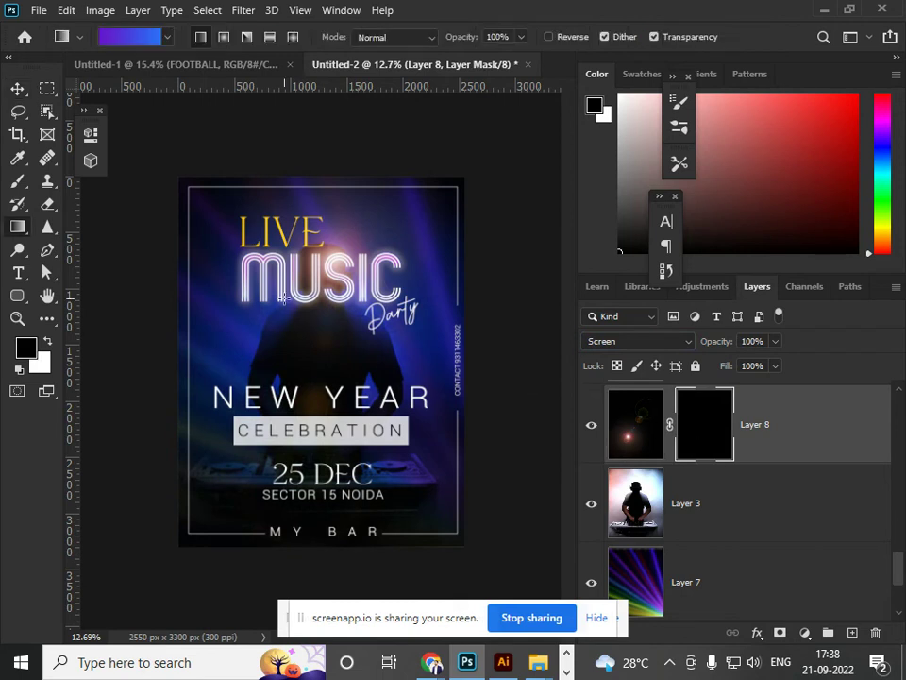
left_click(167, 37)
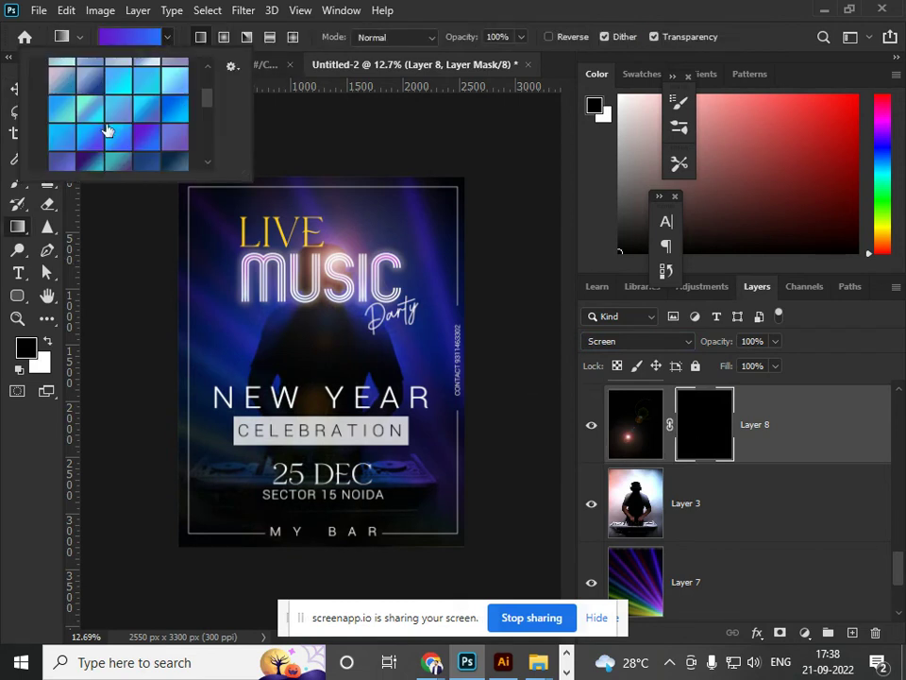
scroll(158, 68, "up", 3)
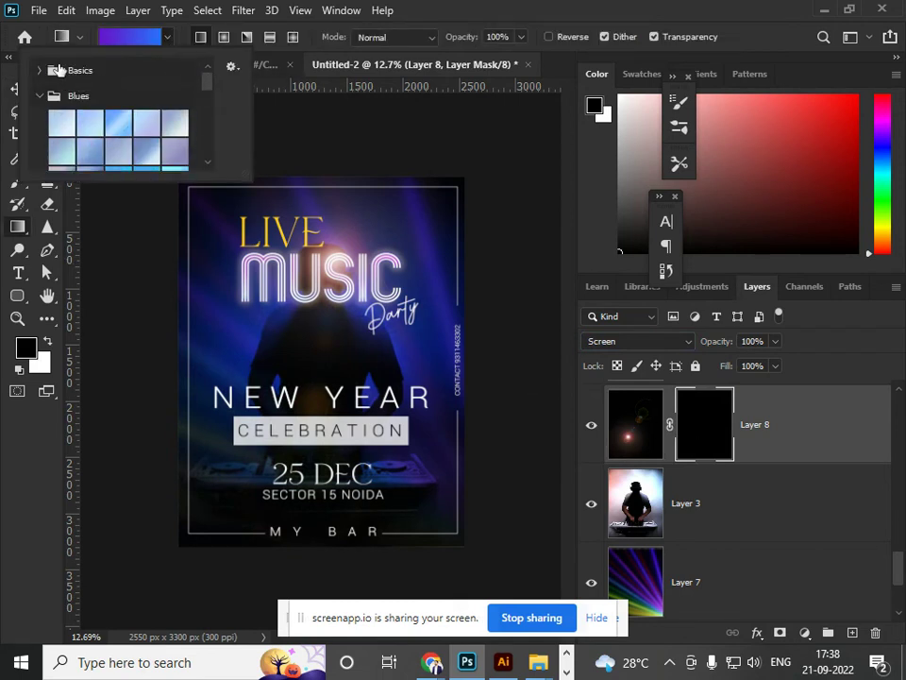
left_click(41, 71)
left_click(56, 91)
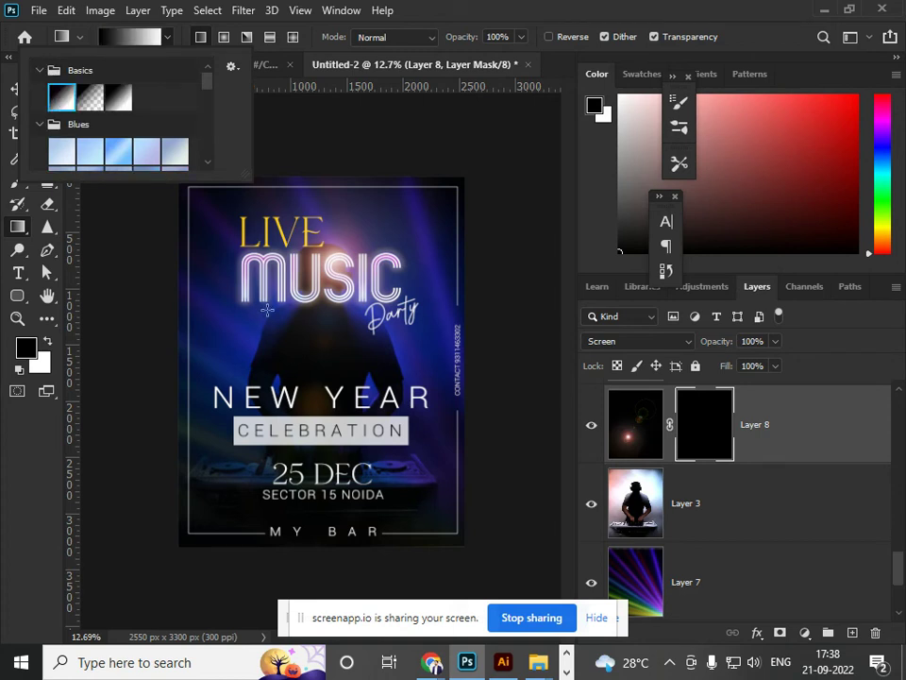
Draw a linear gradient on the flare's mask, ending with a diagonal one from the end of MUSIC down to SECTOR 15 NOIDA.
left_click(216, 259)
left_click_drag(216, 259, 217, 472)
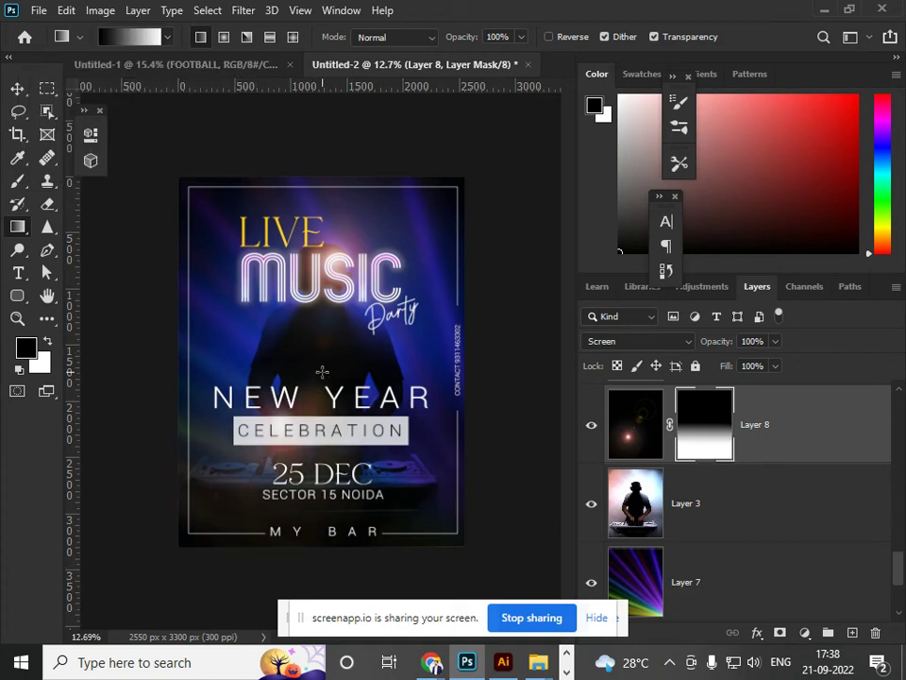
left_click_drag(397, 283, 267, 494)
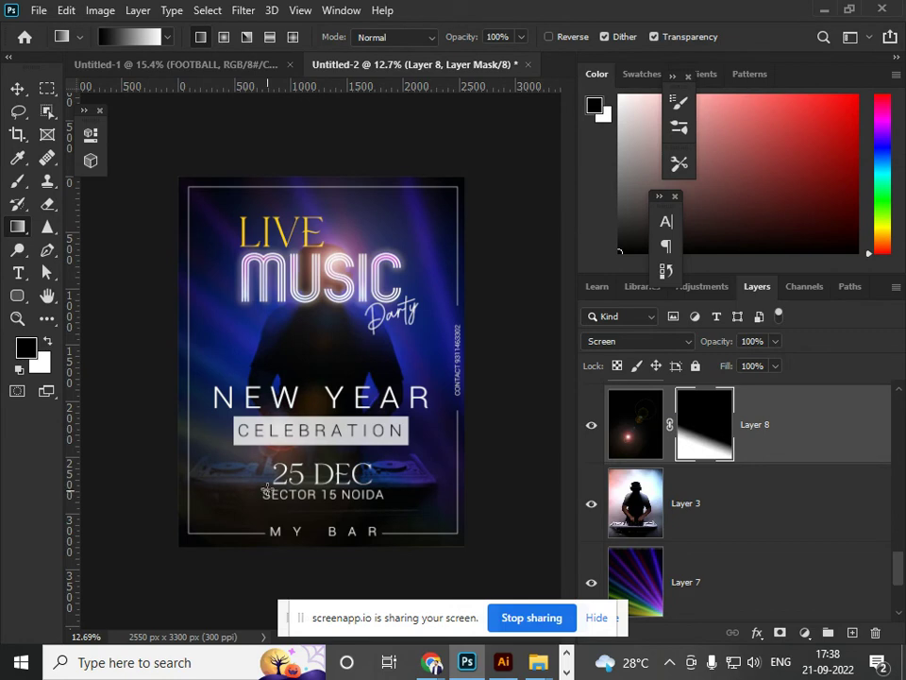
Examine the whole poster and the title, DJ silhouette and flare area up close.
scroll(395, 451, "down", 2)
scroll(388, 454, "up", 1)
scroll(382, 459, "down", 2)
scroll(382, 458, "up", 5)
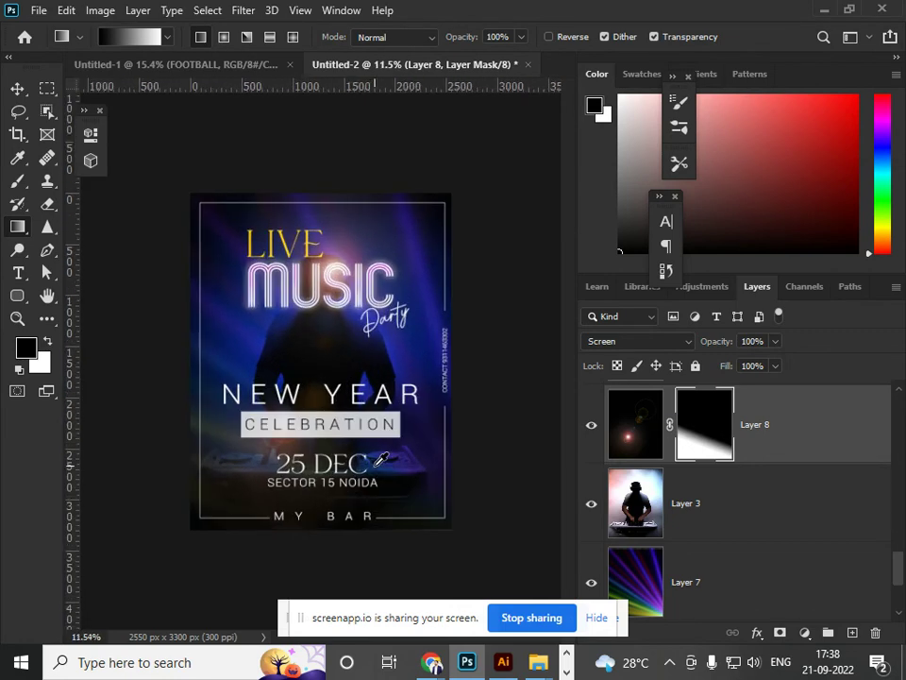
scroll(293, 227, "up", 1)
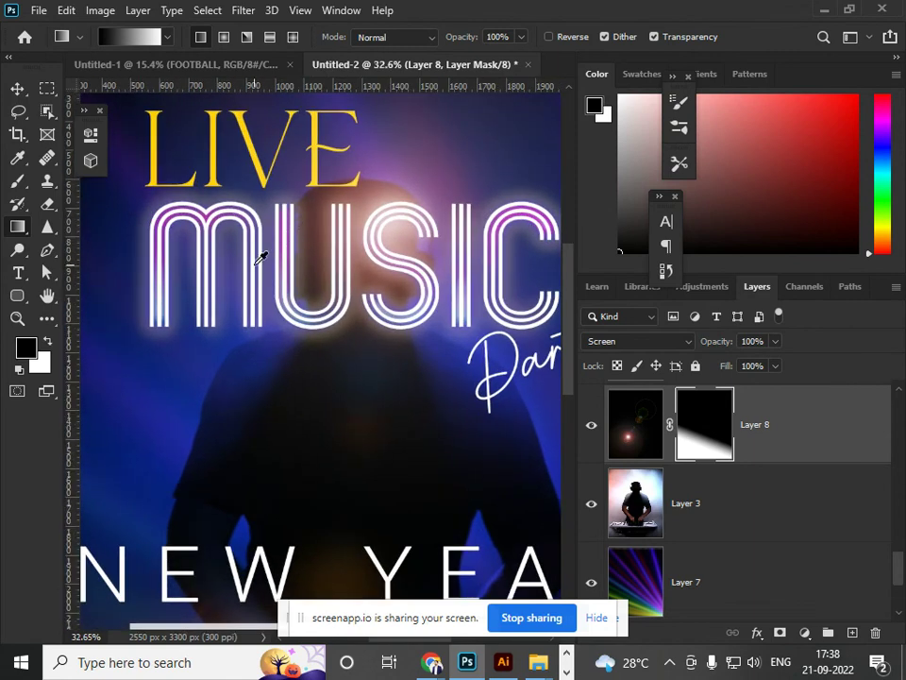
scroll(269, 273, "down", 5)
scroll(283, 296, "up", 1)
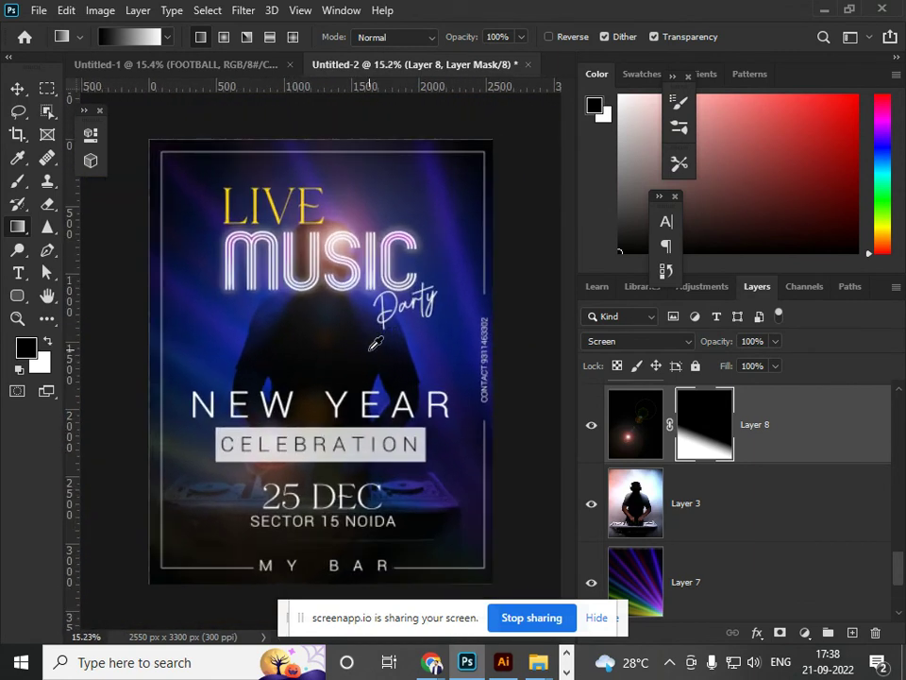
scroll(269, 278, "down", 1)
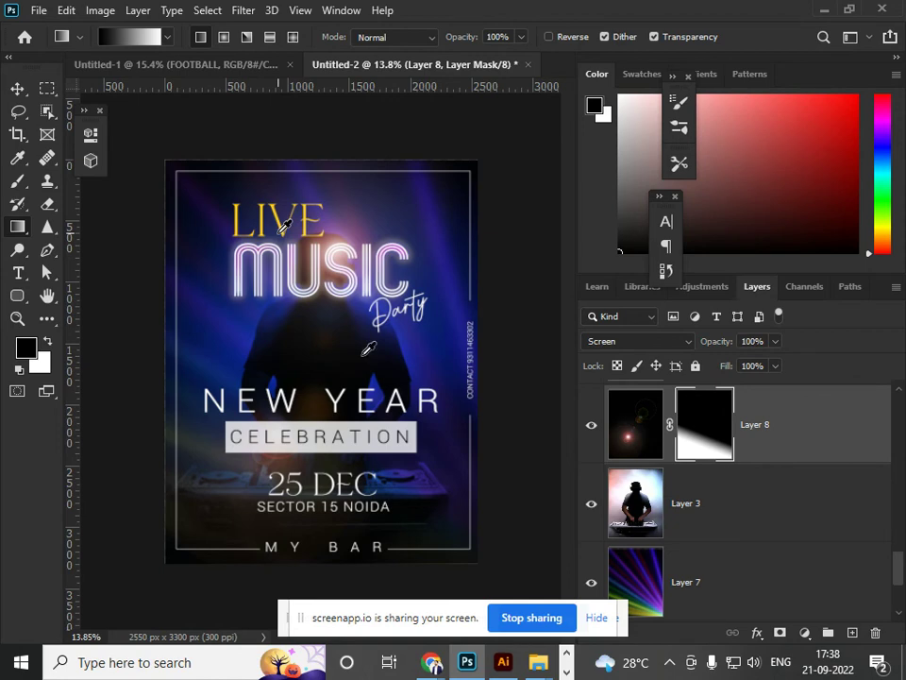
scroll(283, 227, "up", 2)
scroll(279, 251, "down", 2)
scroll(311, 280, "down", 2)
scroll(257, 282, "up", 2)
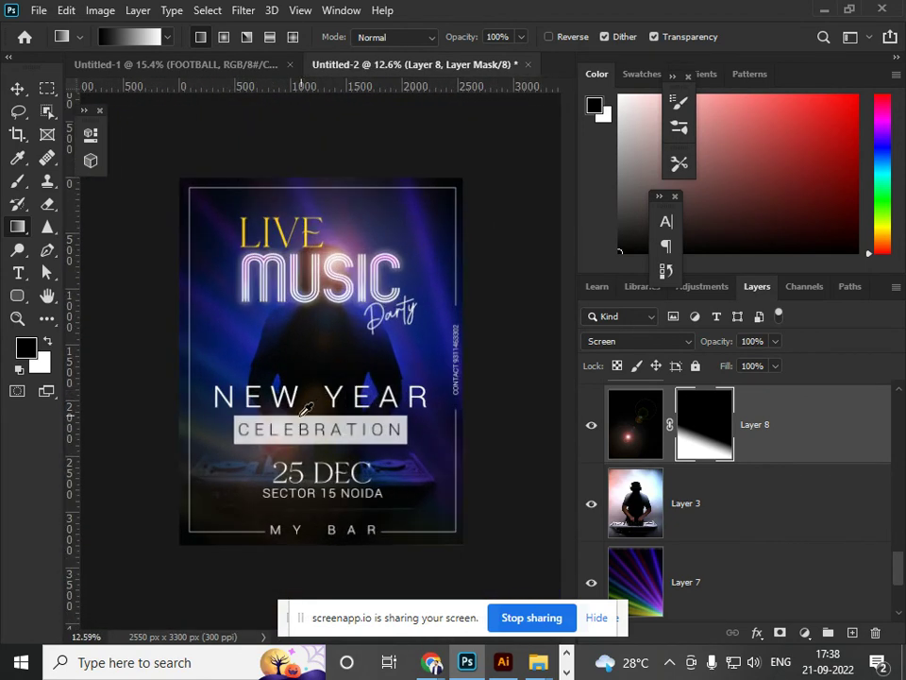
scroll(202, 401, "up", 3)
scroll(205, 404, "down", 1)
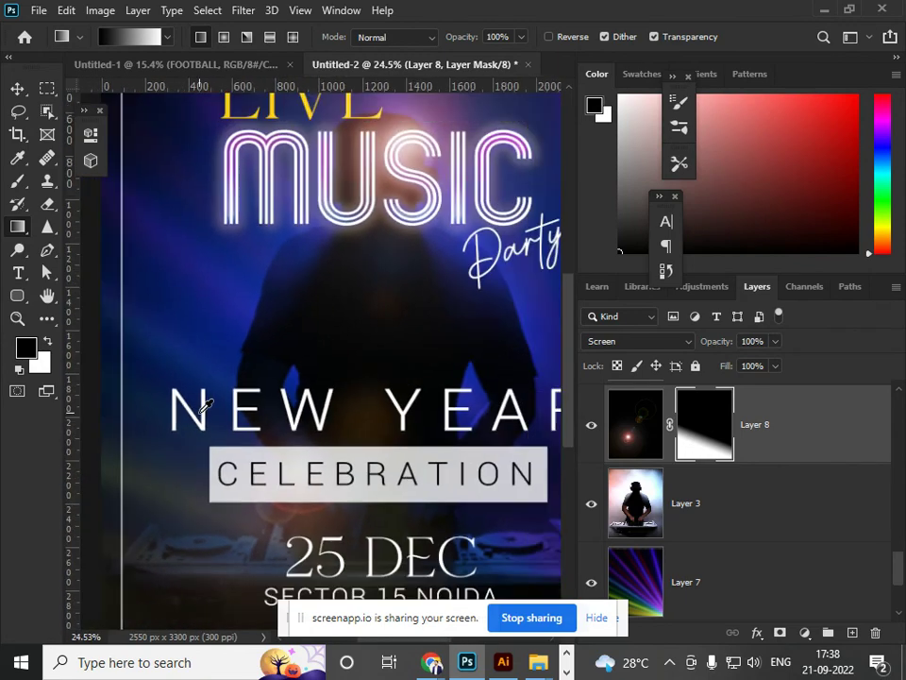
scroll(298, 372, "down", 2)
scroll(292, 372, "up", 2)
scroll(286, 370, "up", 1)
scroll(283, 369, "down", 1)
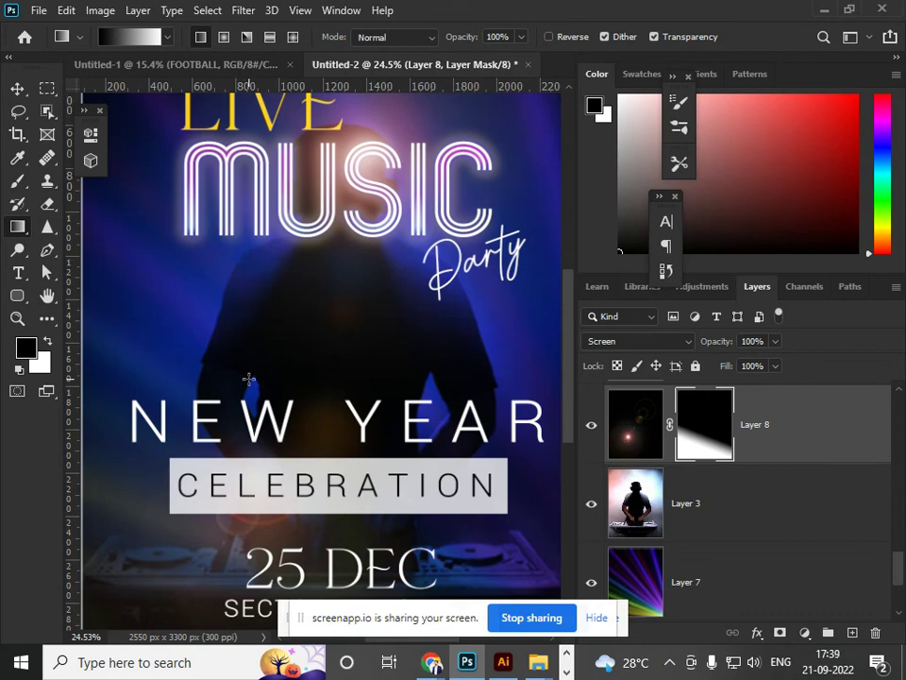
Review the poster's overall composition at full view and closer up around the title and celebration text.
scroll(249, 379, "down", 2)
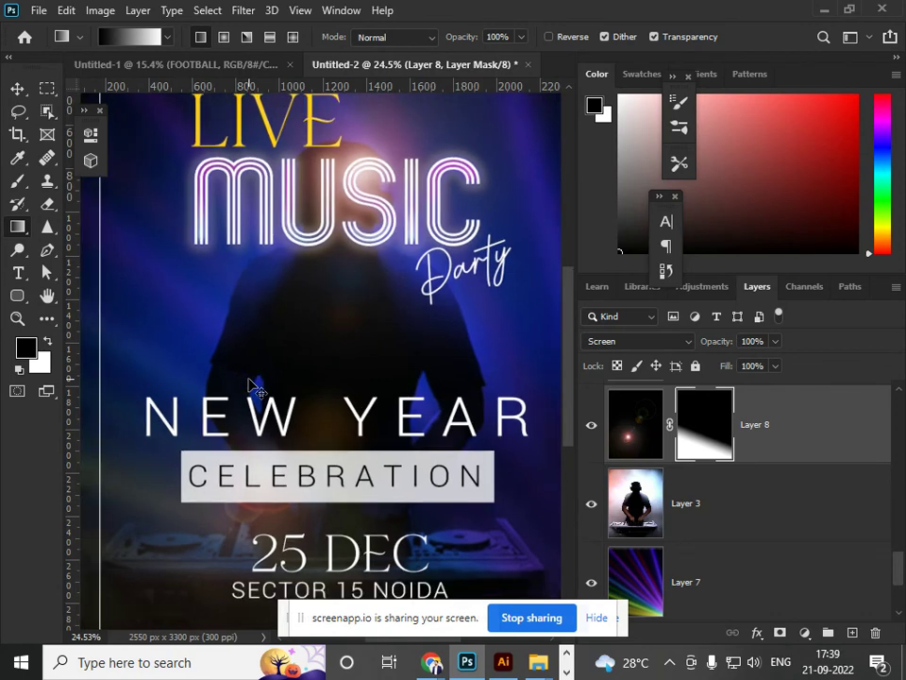
scroll(248, 381, "up", 2)
scroll(248, 381, "down", 1)
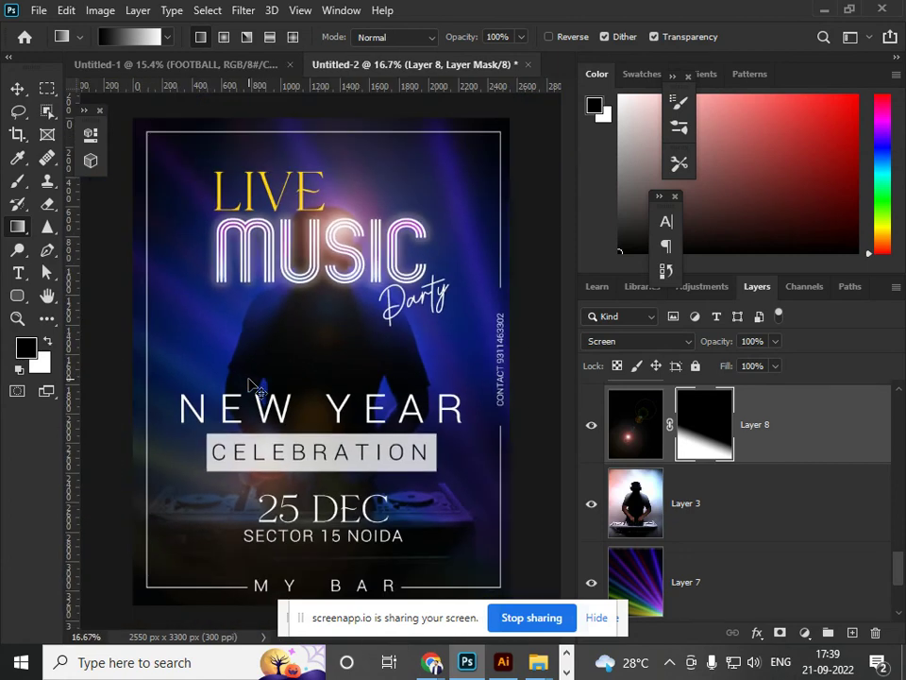
scroll(248, 382, "up", 1)
scroll(248, 381, "up", 1)
scroll(248, 381, "down", 2)
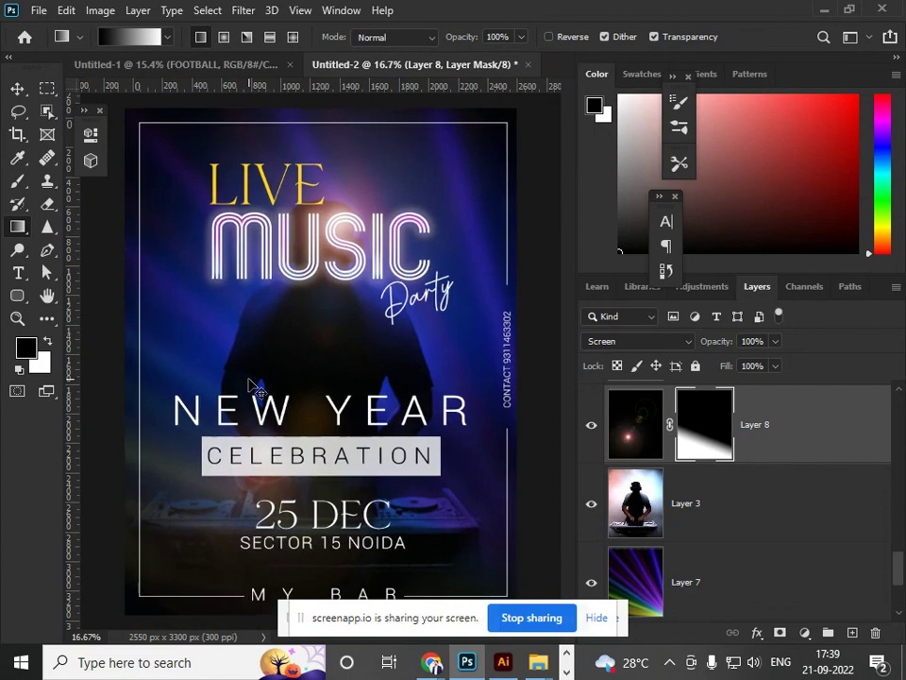
scroll(248, 378, "up", 1)
Switch to Chrome, close the laser lights image preview and search Google Images for "neon effect".
key("alt+Tab")
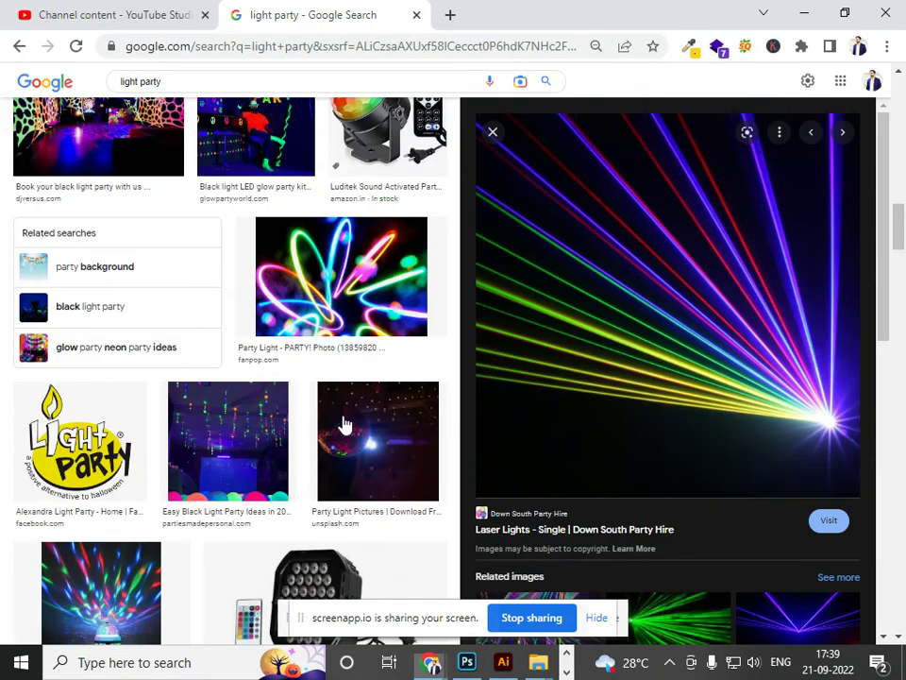
scroll(358, 390, "up", 5)
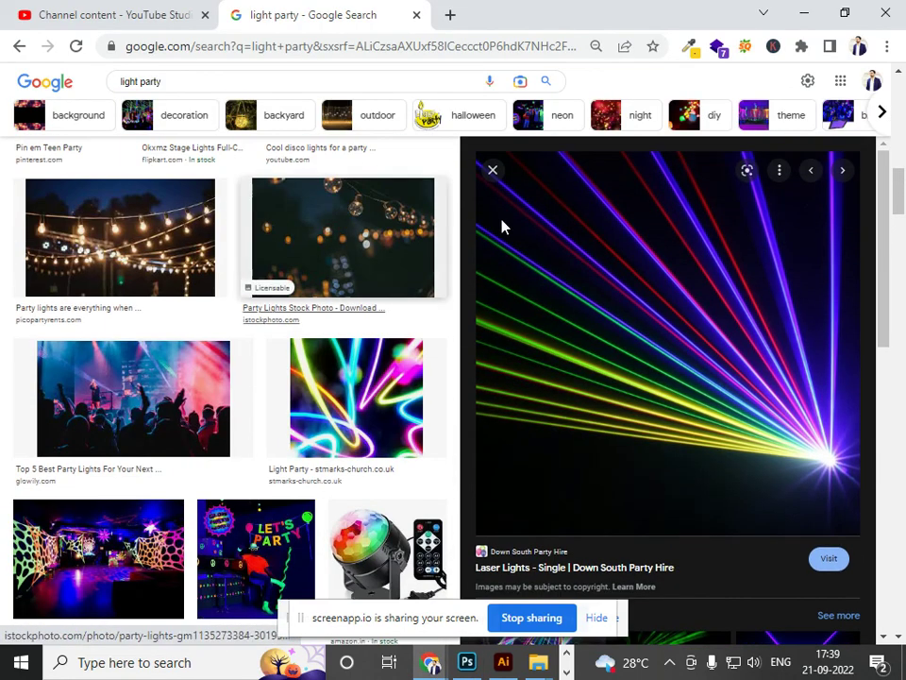
left_click(497, 169)
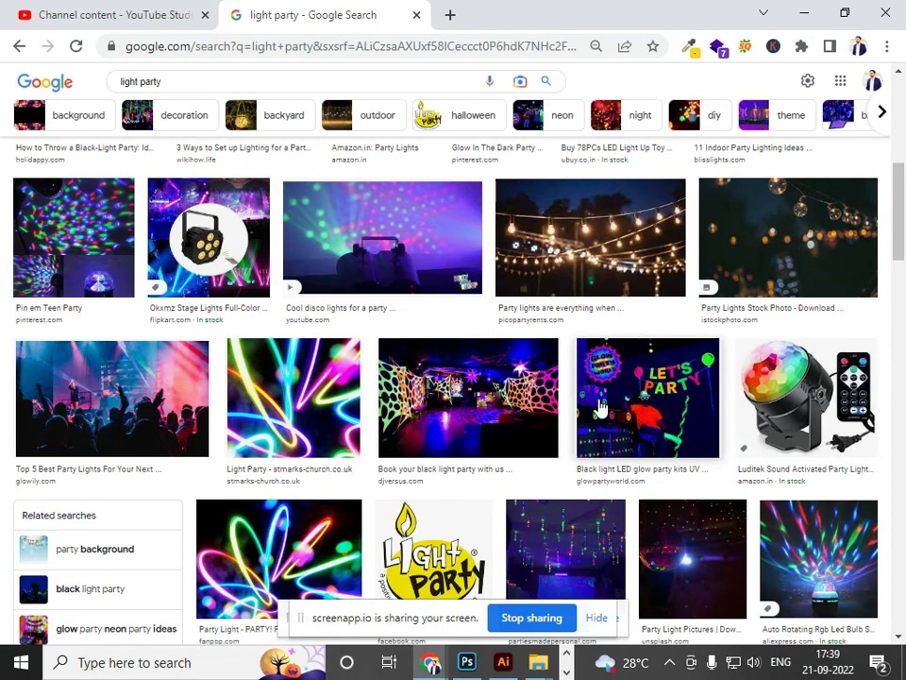
scroll(393, 192, "up", 3)
triple_click(176, 83)
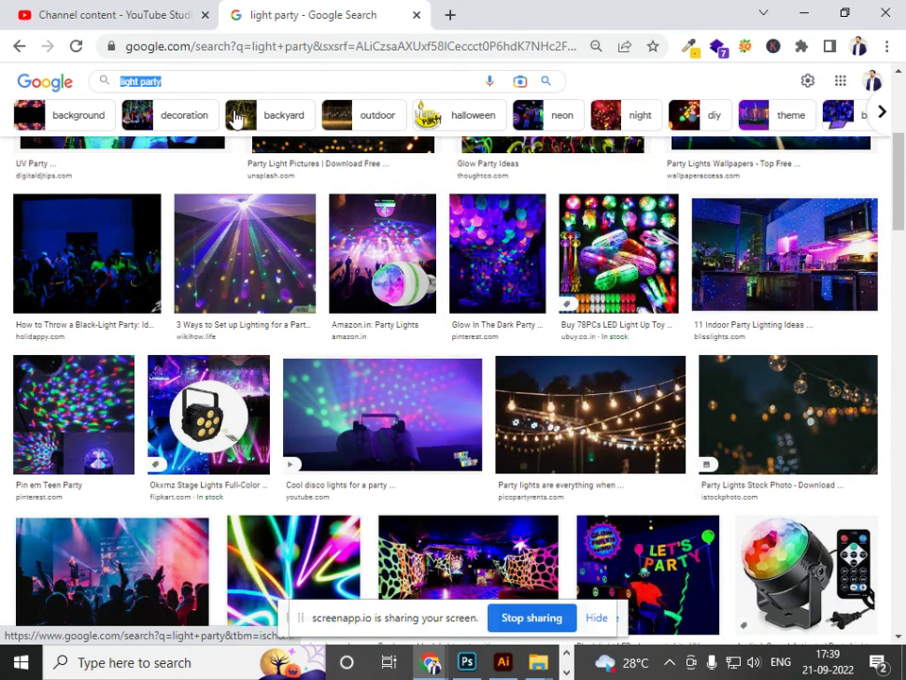
type("neon effect")
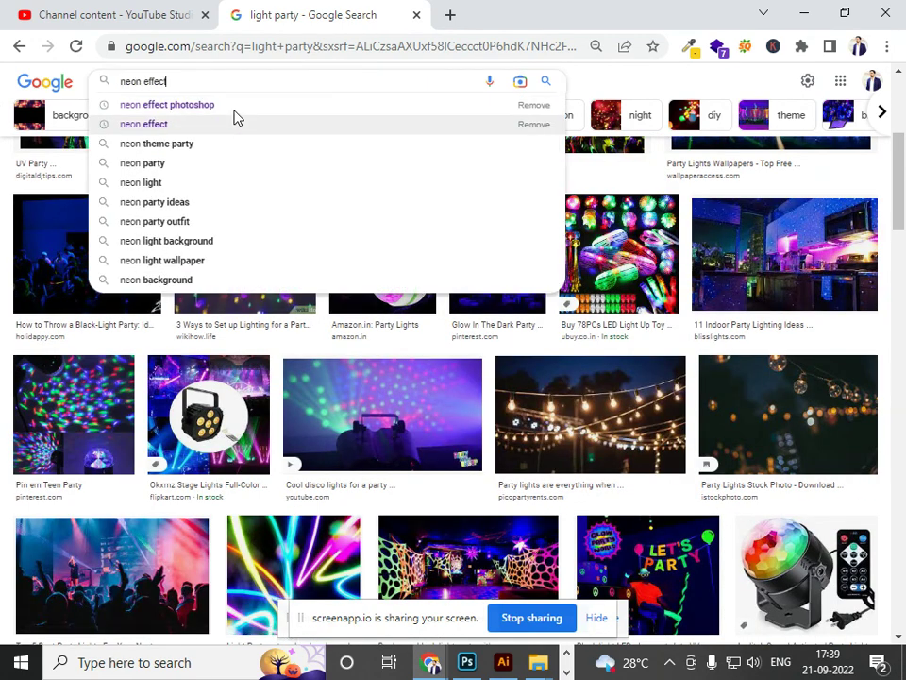
key("Return")
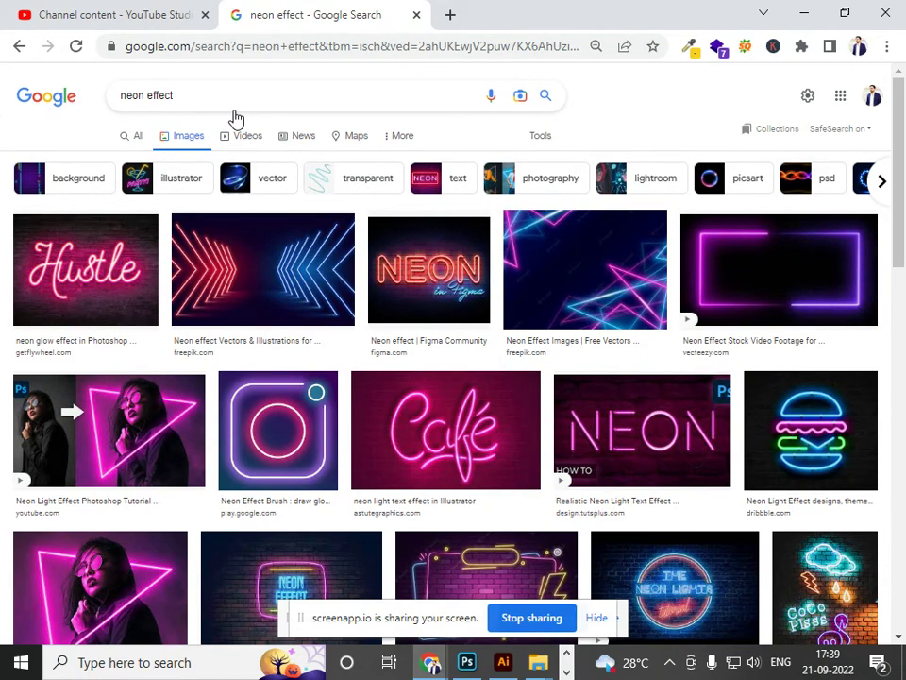
Find the Vecteezy Neon Wave Effect Background in the image results and copy the image.
scroll(289, 218, "down", 10)
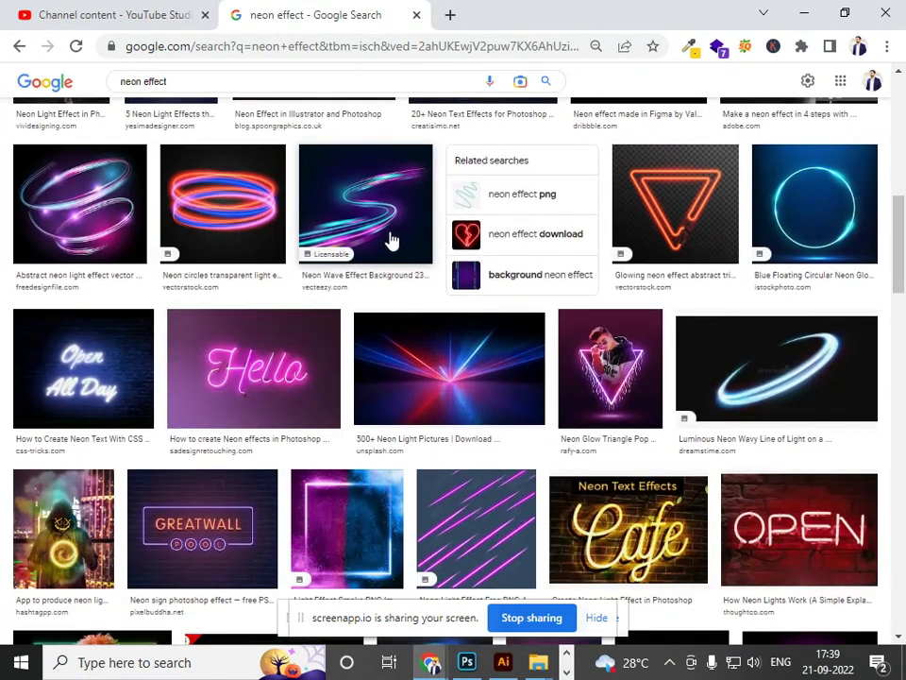
left_click(394, 239)
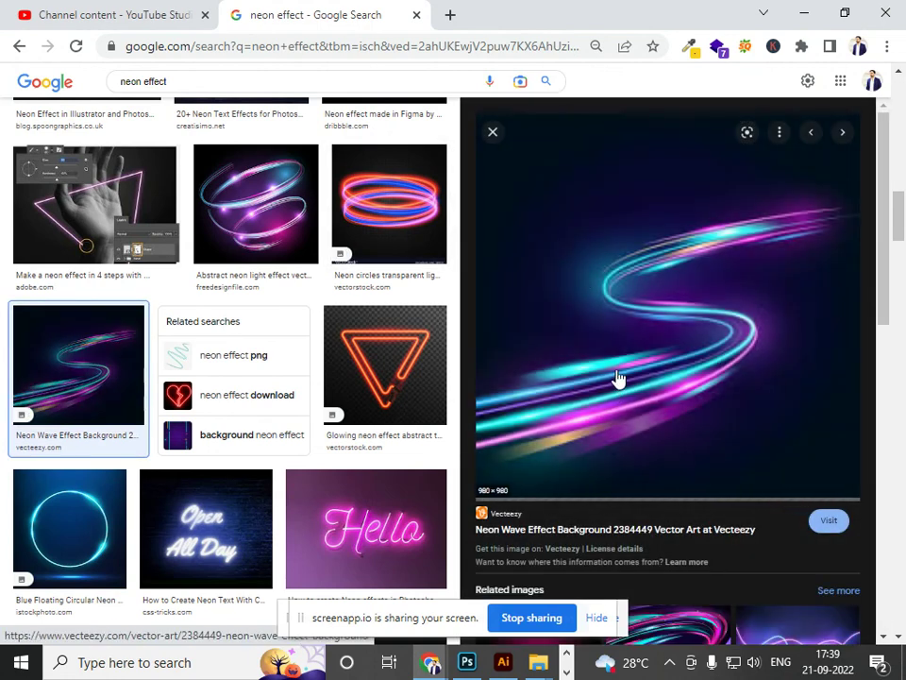
right_click(619, 336)
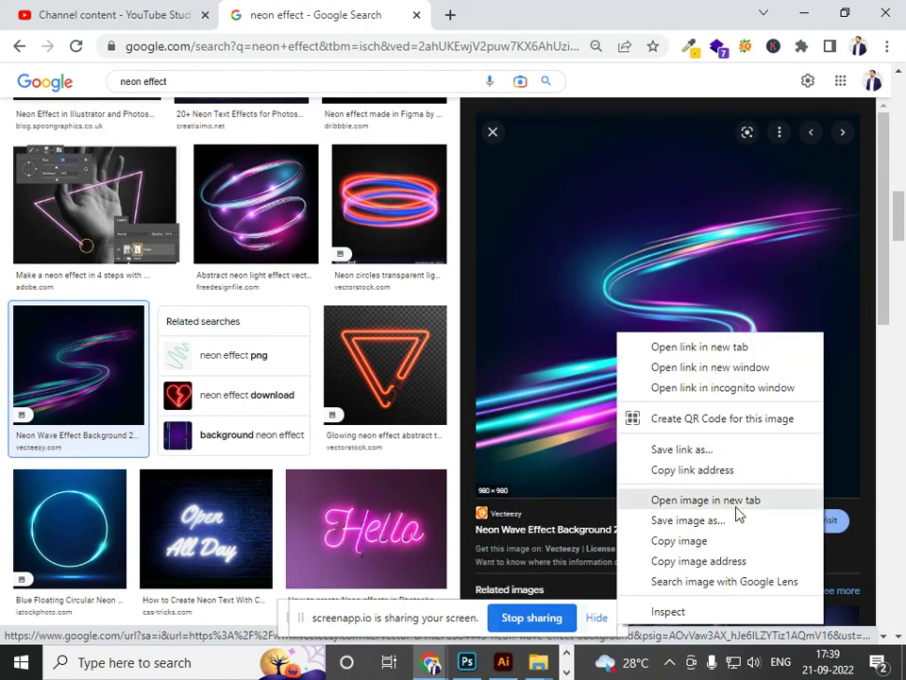
left_click(679, 541)
Back in Photoshop, paste the neon wave image above Layer 3 and scale it from its centre to about 386% to cover the poster.
key("alt+Tab")
key("ctrl+0")
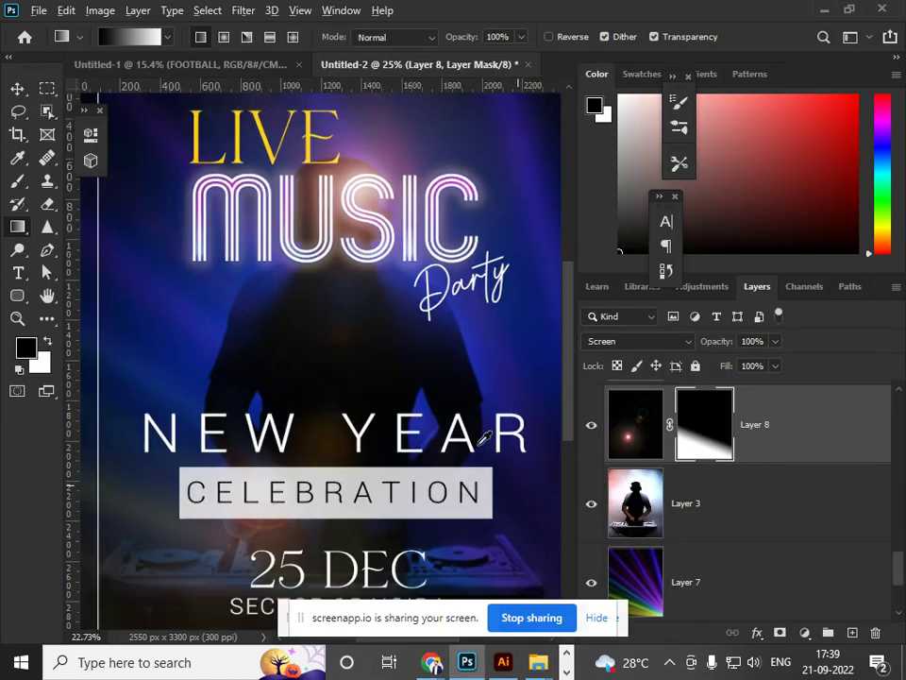
left_click(684, 508)
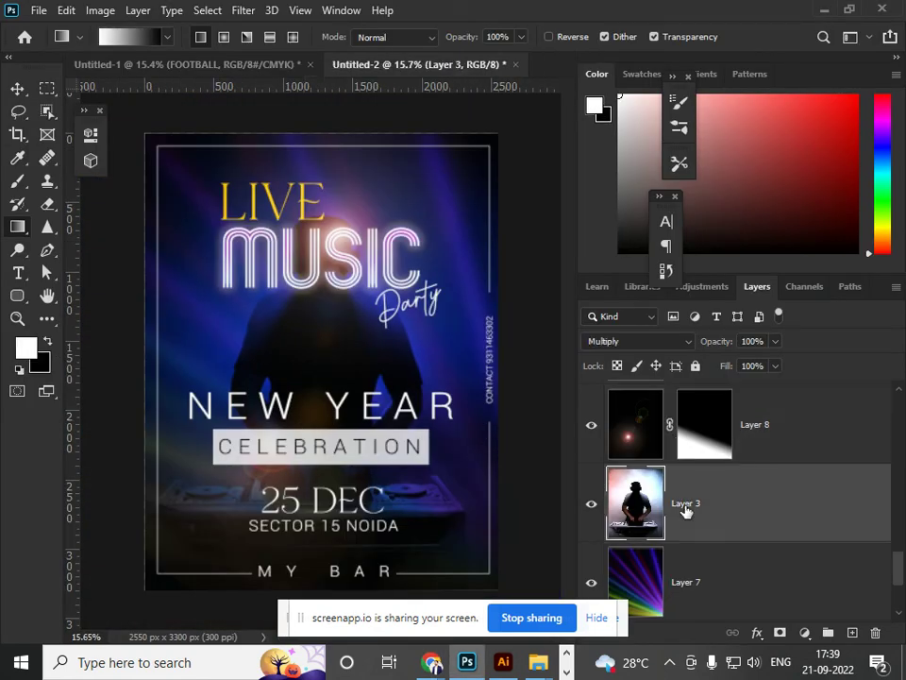
key("ctrl+v")
key("ctrl+t")
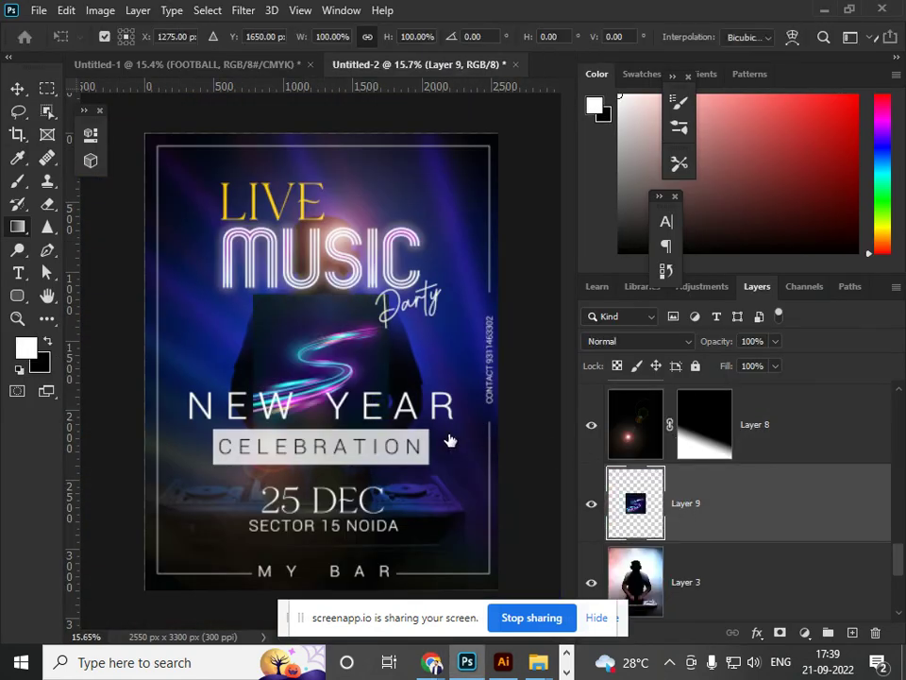
left_click_drag(385, 427, 595, 615)
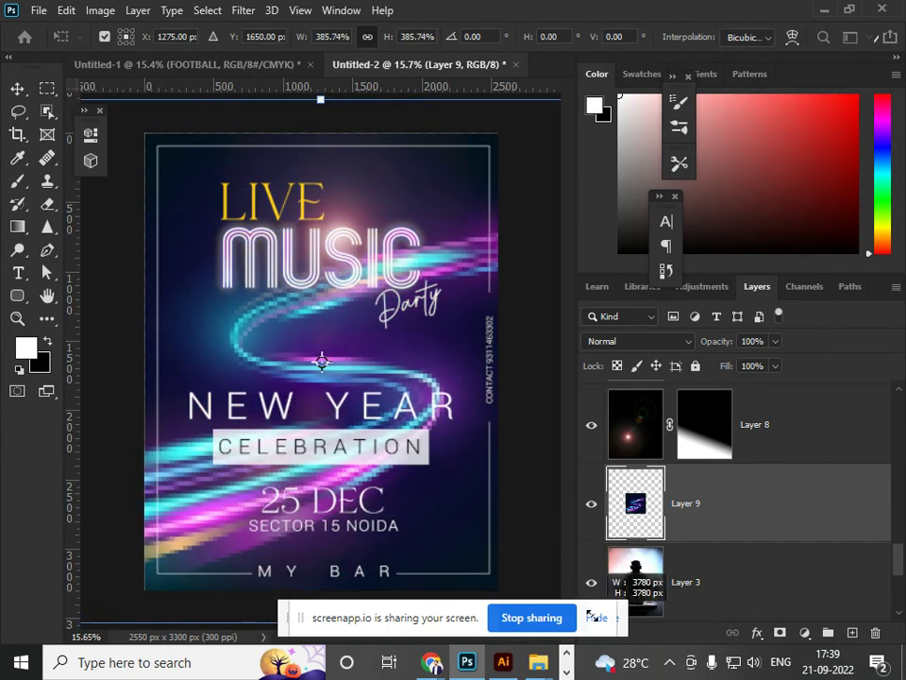
key("Return")
key("g")
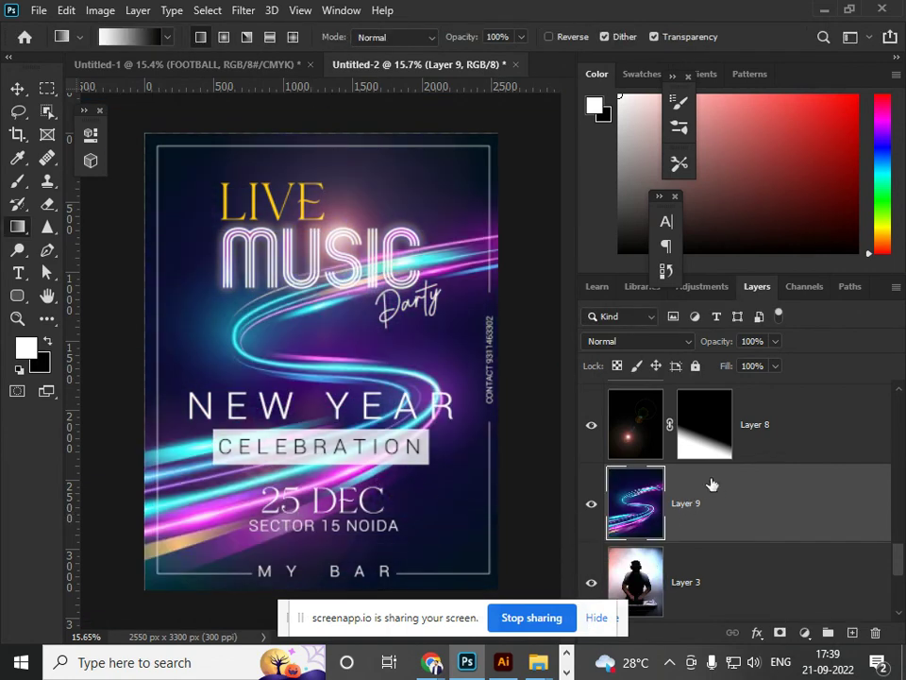
Move the neon wave layer below the DJ silhouette layer and apply a Gaussian Blur with a 49.8 pixel radius.
key("ctrl+bracketleft")
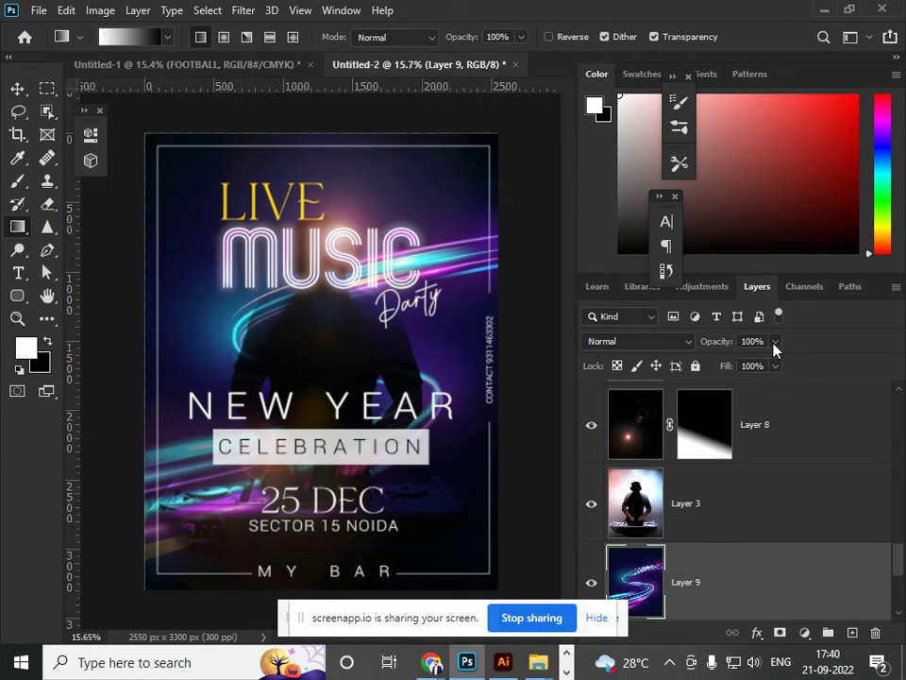
left_click(242, 11)
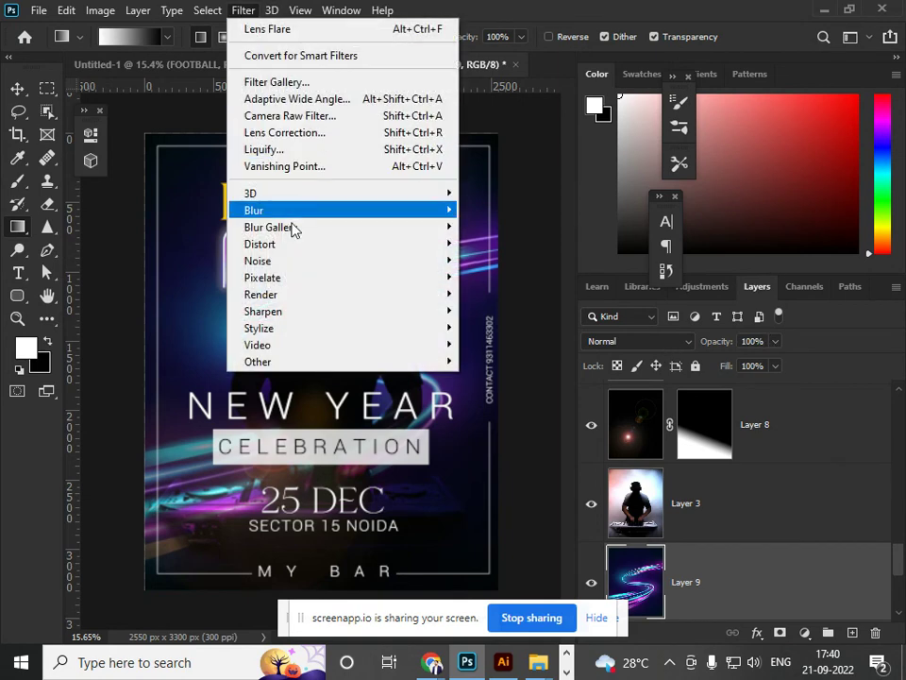
mouse_move(302, 210)
left_click(499, 280)
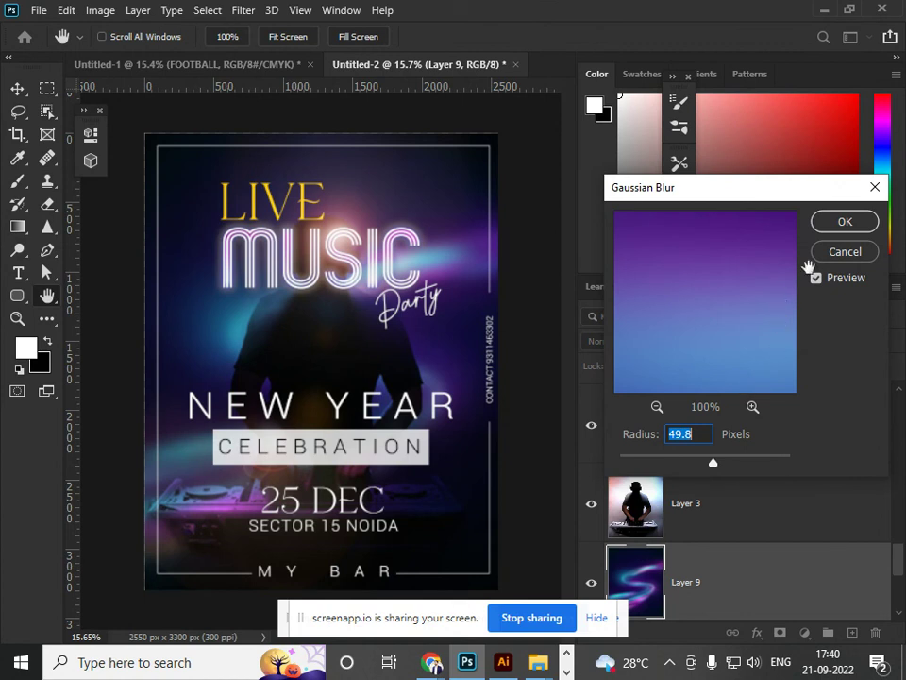
left_click(860, 227)
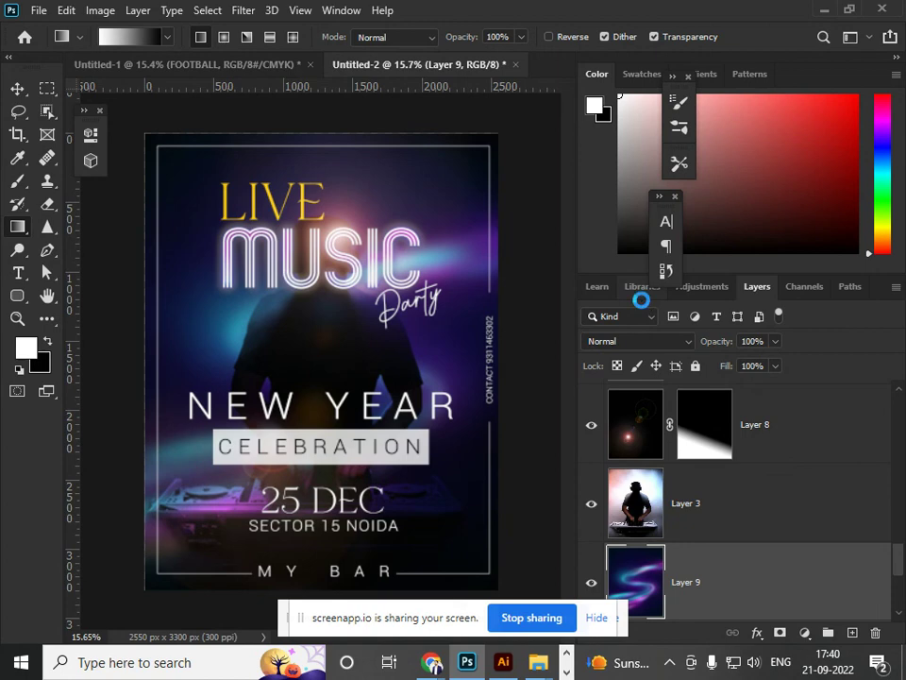
Save the document in Documents as a Photoshop file named partyposter.
key("ctrl+s")
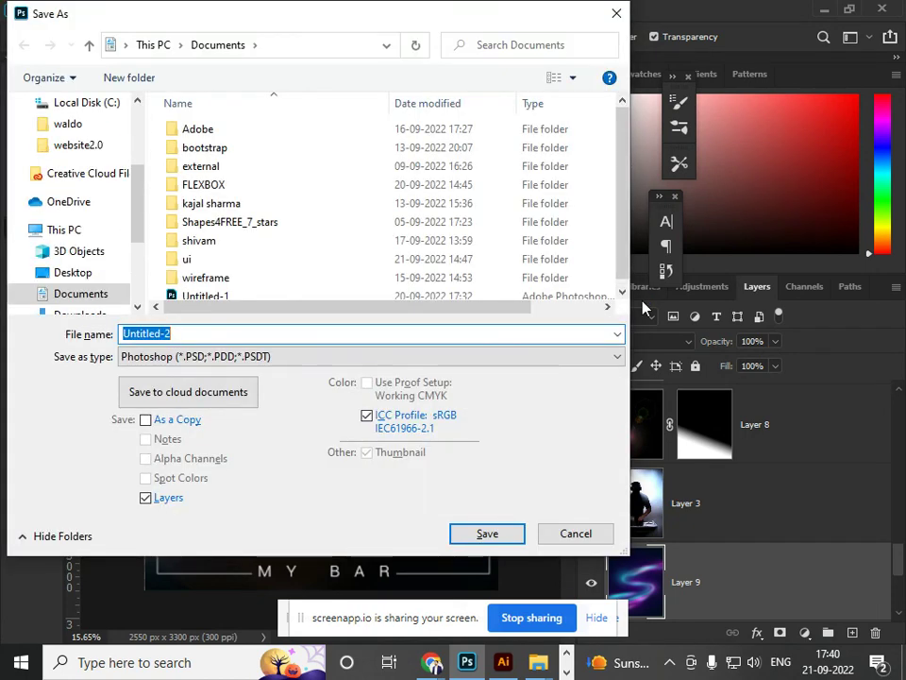
type("partyposter")
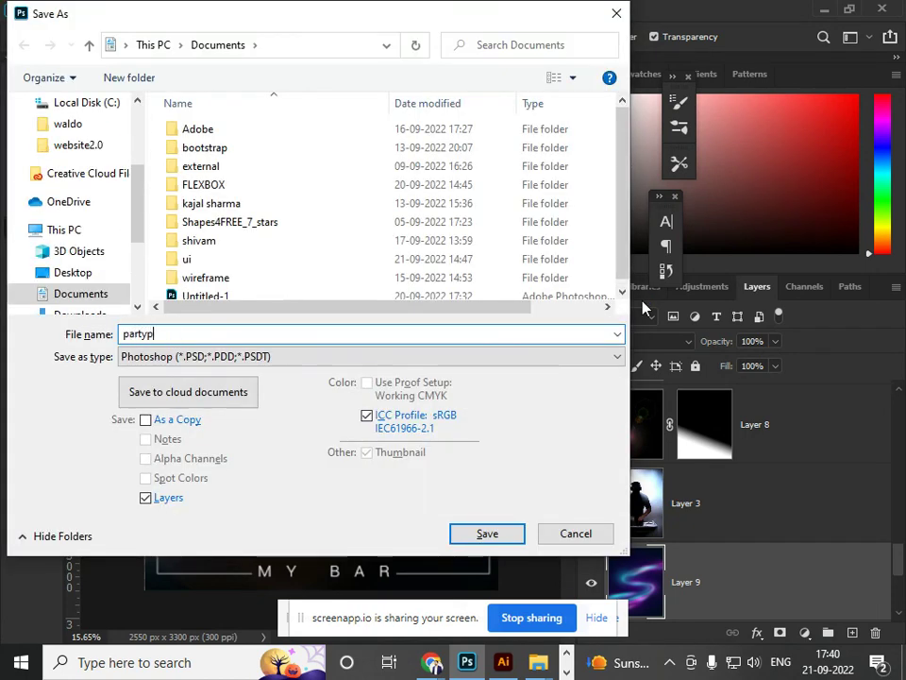
key("Return")
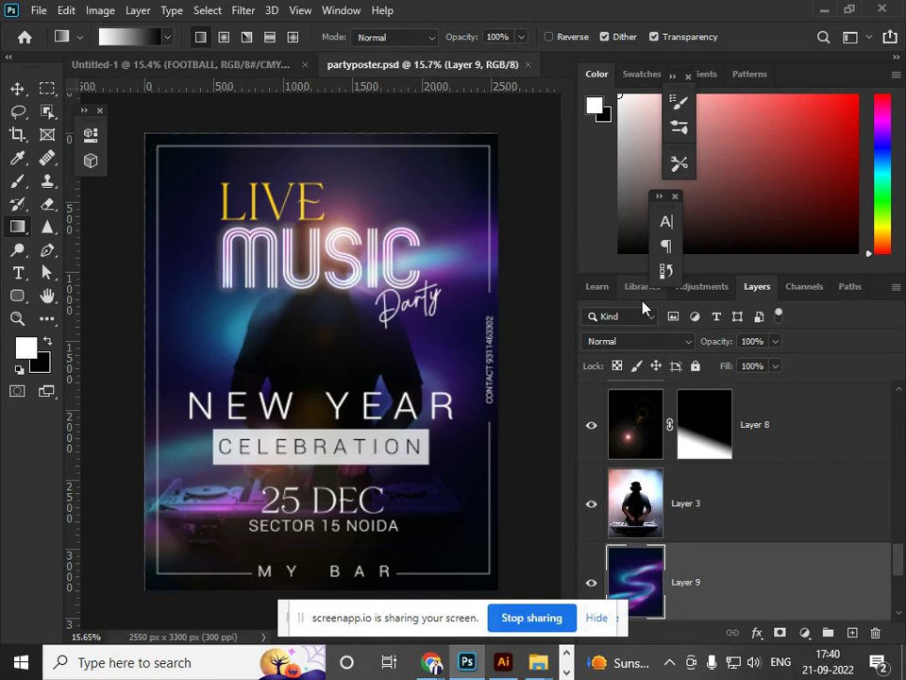
key("alt+Tab")
key("alt+Tab")
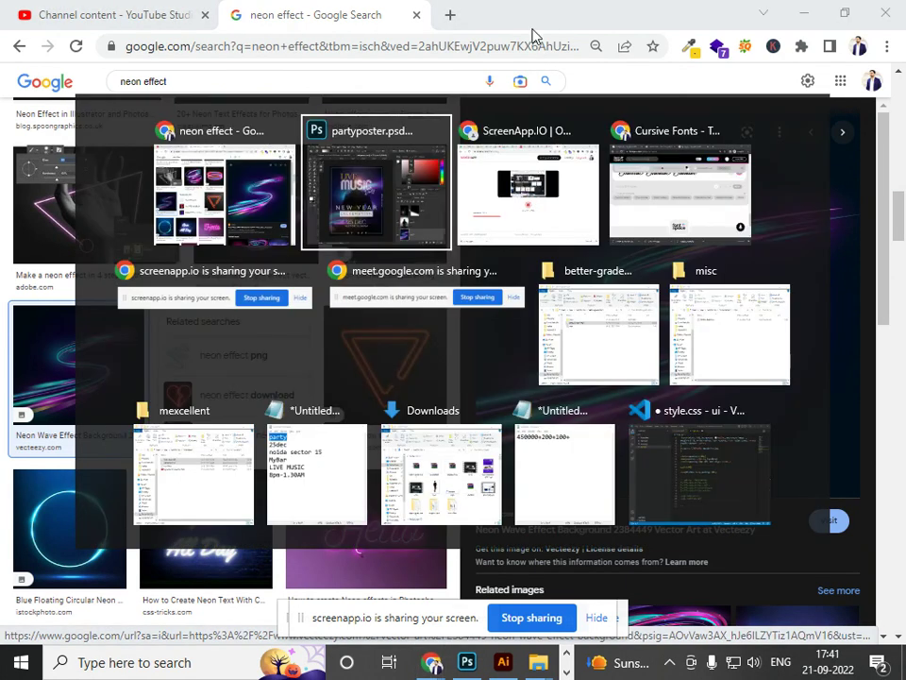
left_click(555, 193)
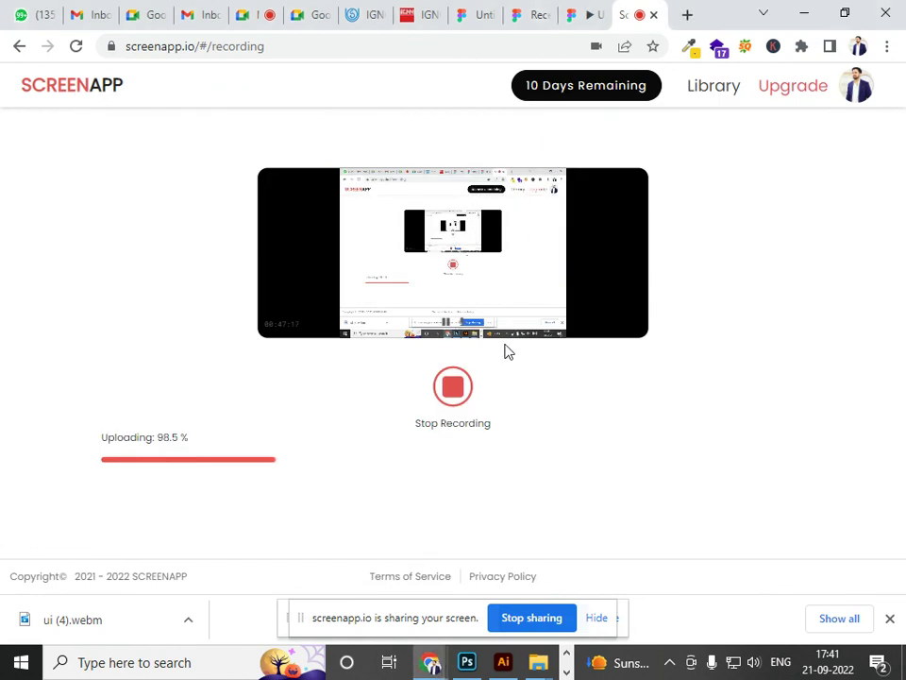